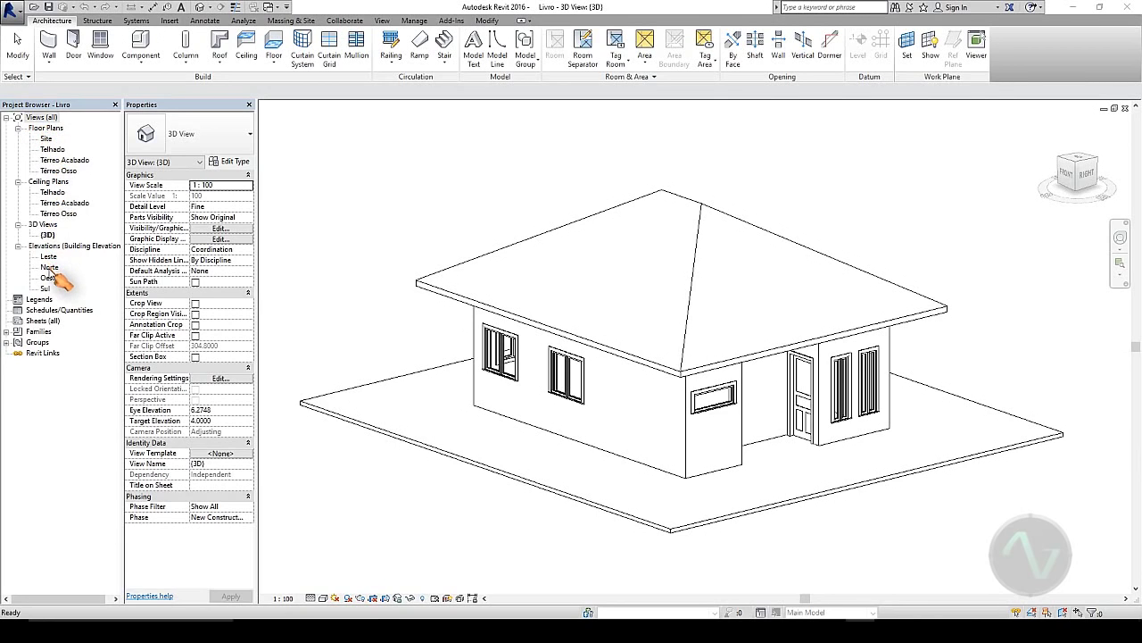
- Switch the Project Browser's view organization to Discipline, reviewing that scheme's filtering, grouping and sorting rules before applying it
left_click(46, 118)
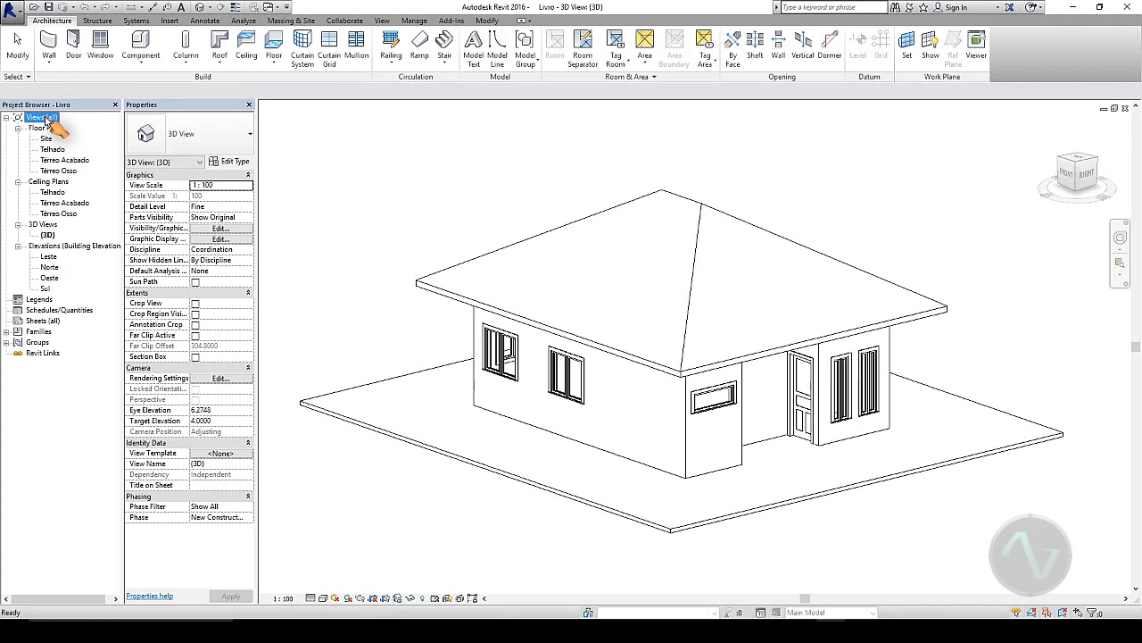
right_click(47, 119)
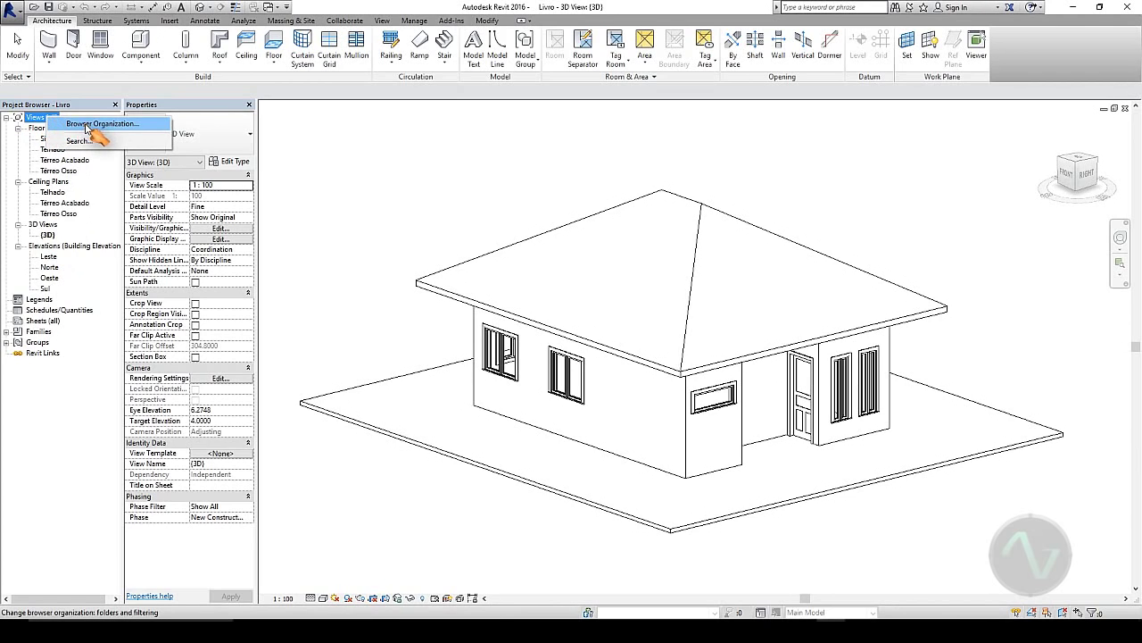
left_click(89, 125)
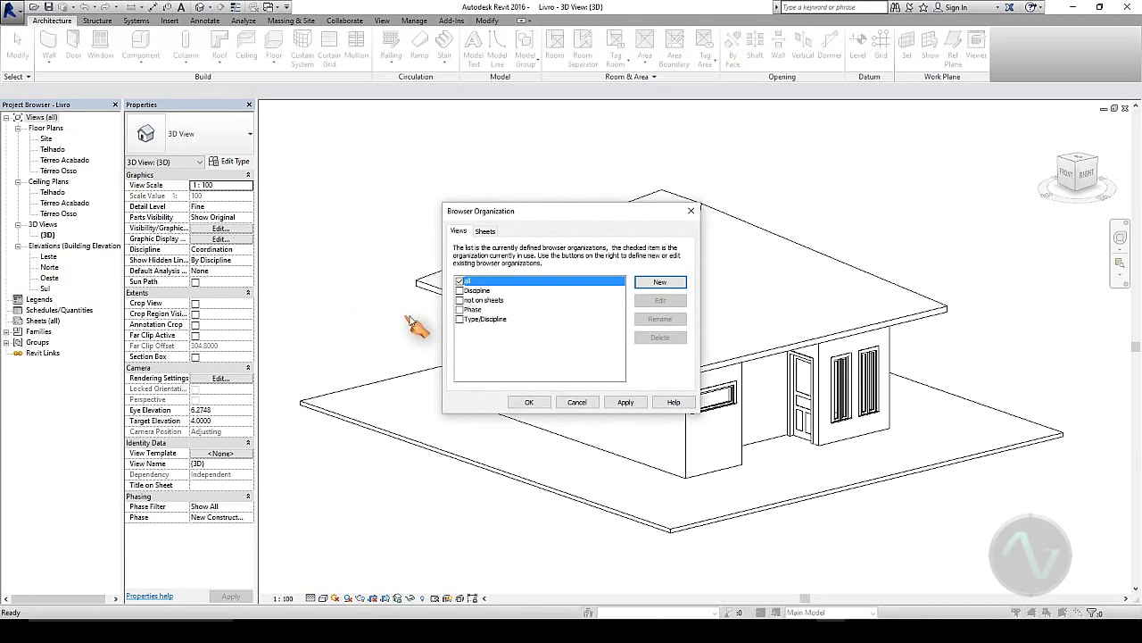
left_click(460, 291)
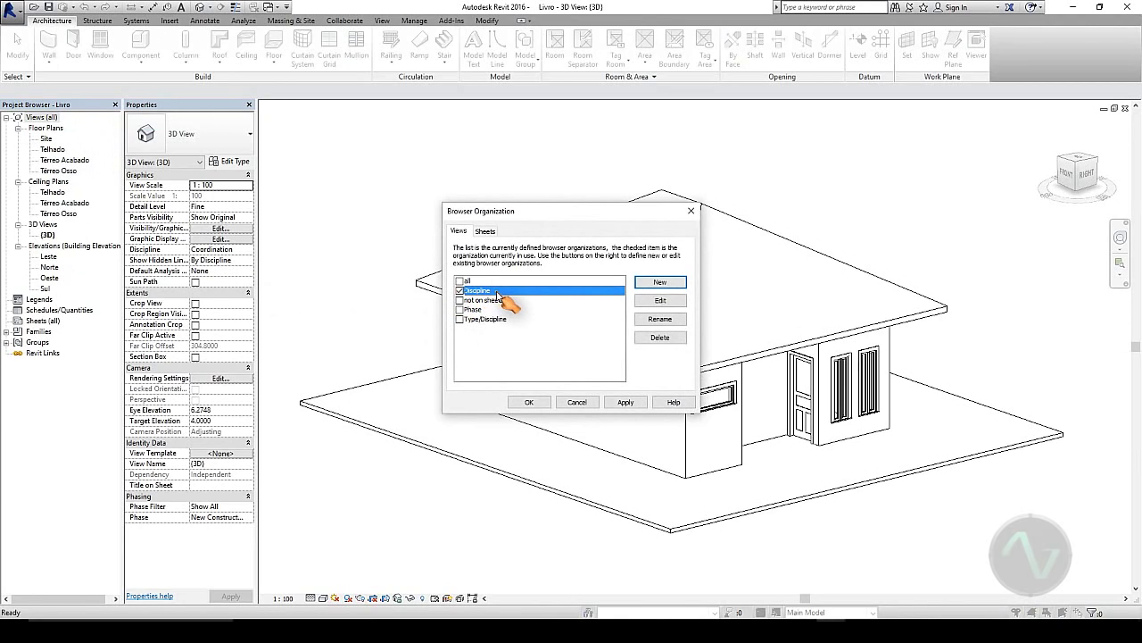
left_click(661, 302)
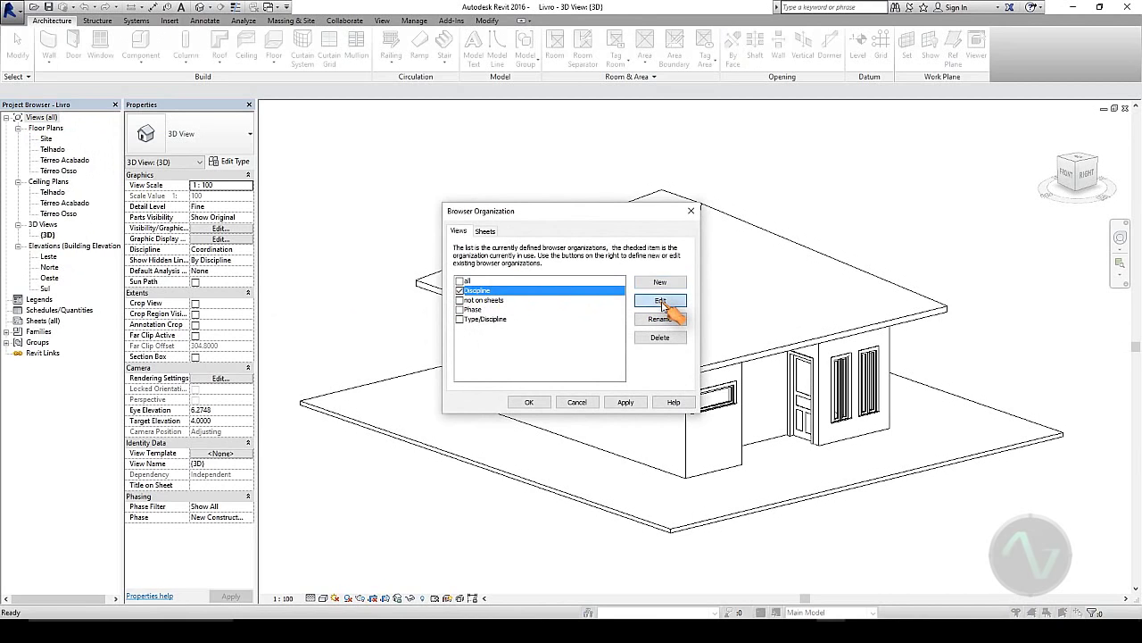
left_click_drag(607, 161, 866, 157)
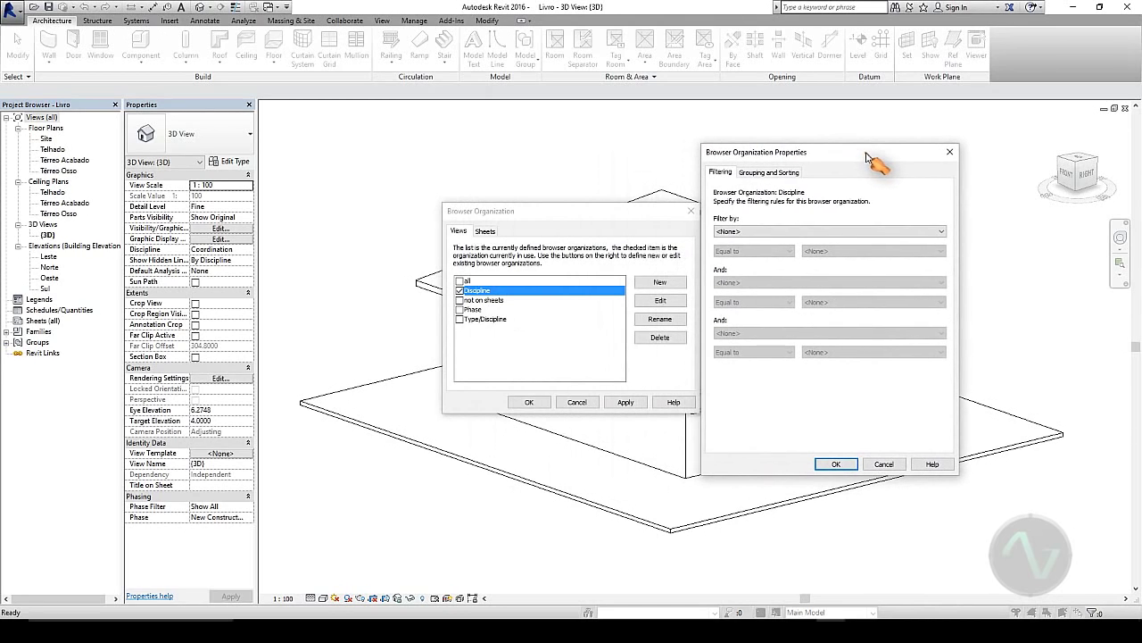
left_click(789, 172)
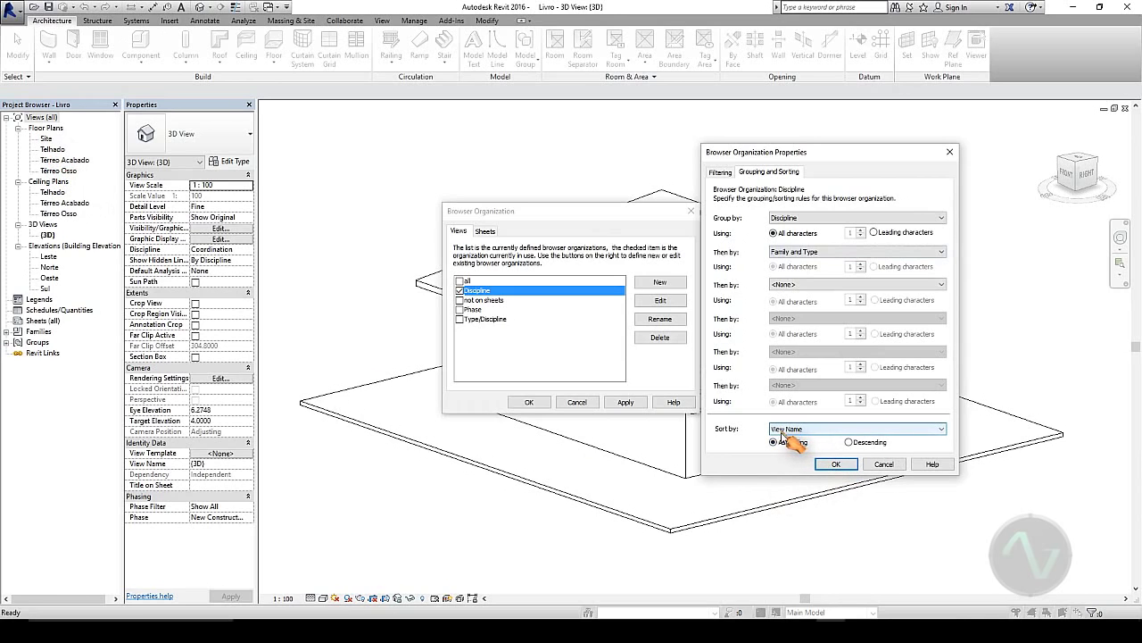
left_click(837, 463)
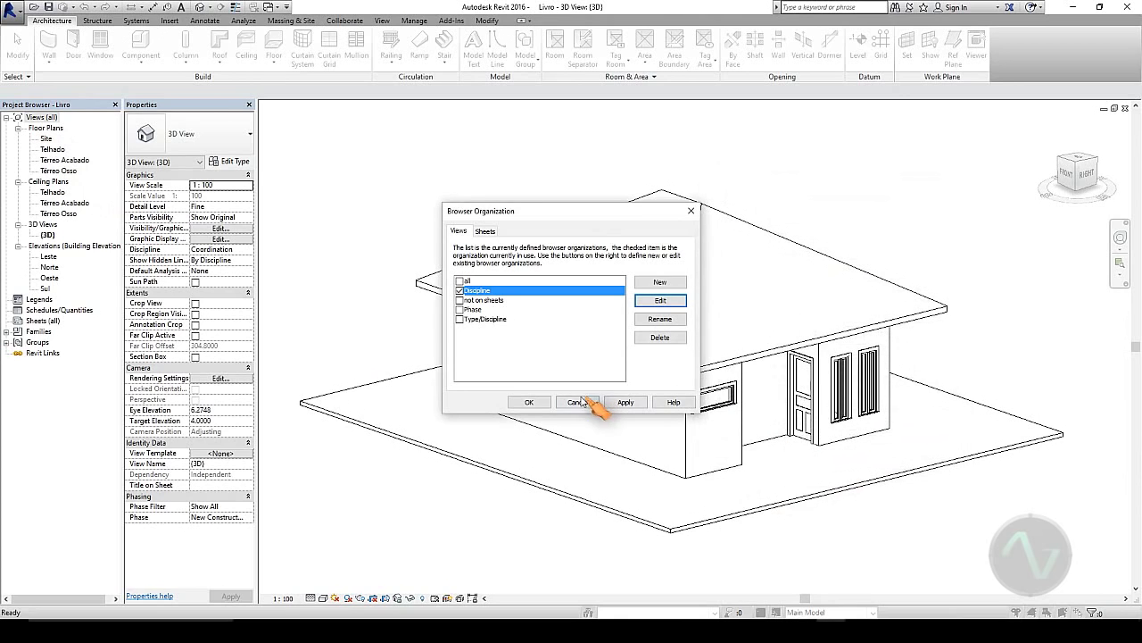
left_click(530, 401)
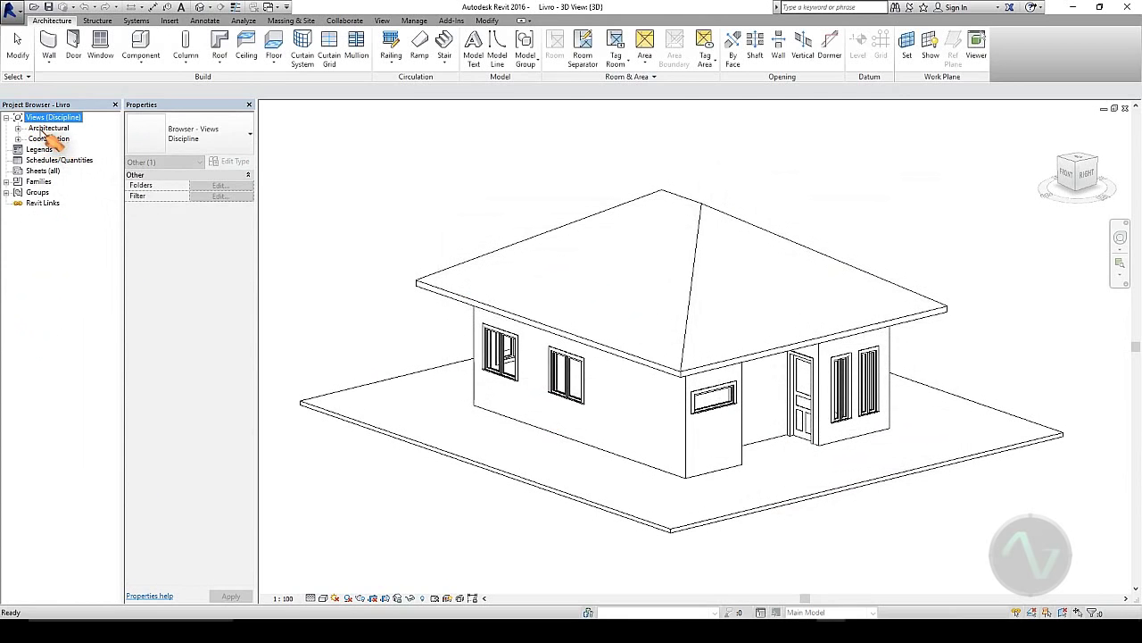
- Expand the Architectural and Coordination groups and make a plain duplicate of the Térreo Osso floor plan
left_click(17, 128)
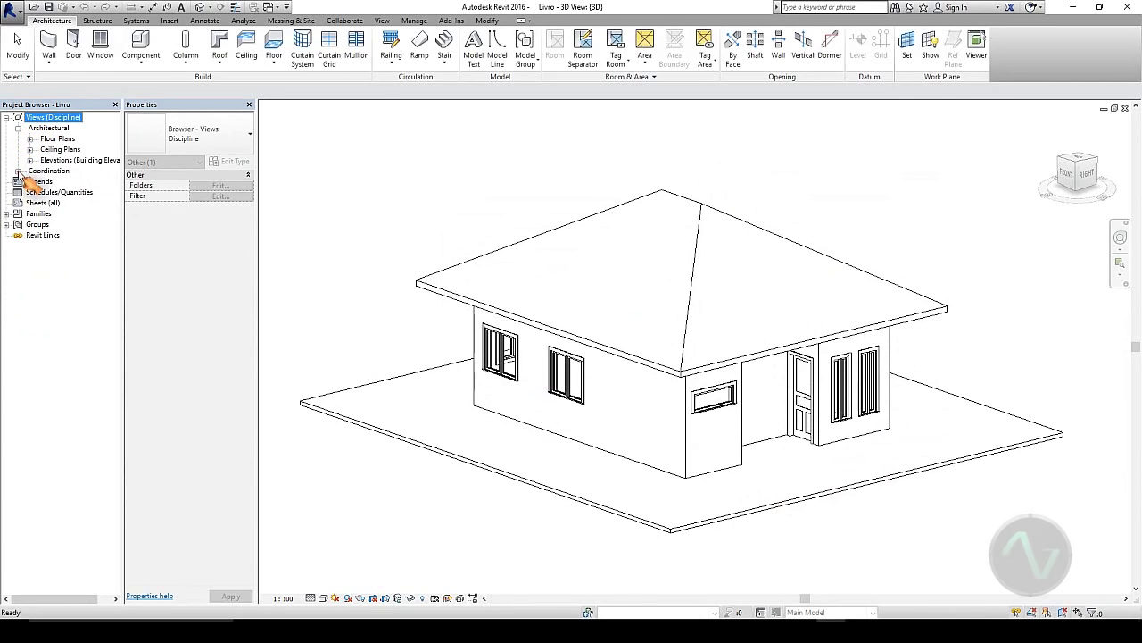
left_click(18, 170)
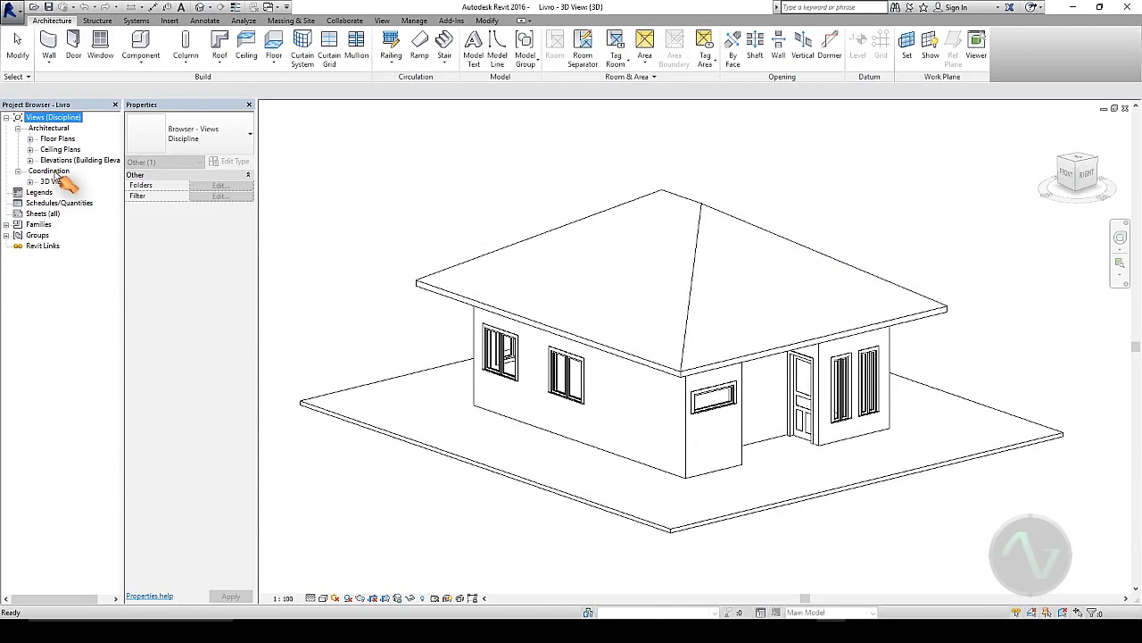
left_click(30, 139)
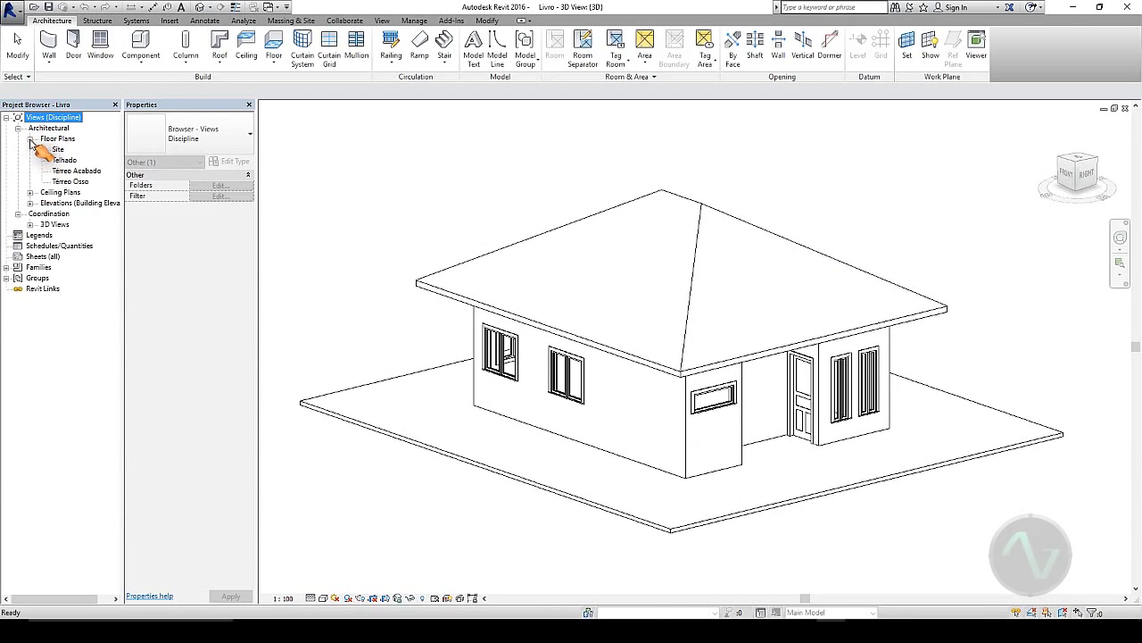
left_click(71, 182)
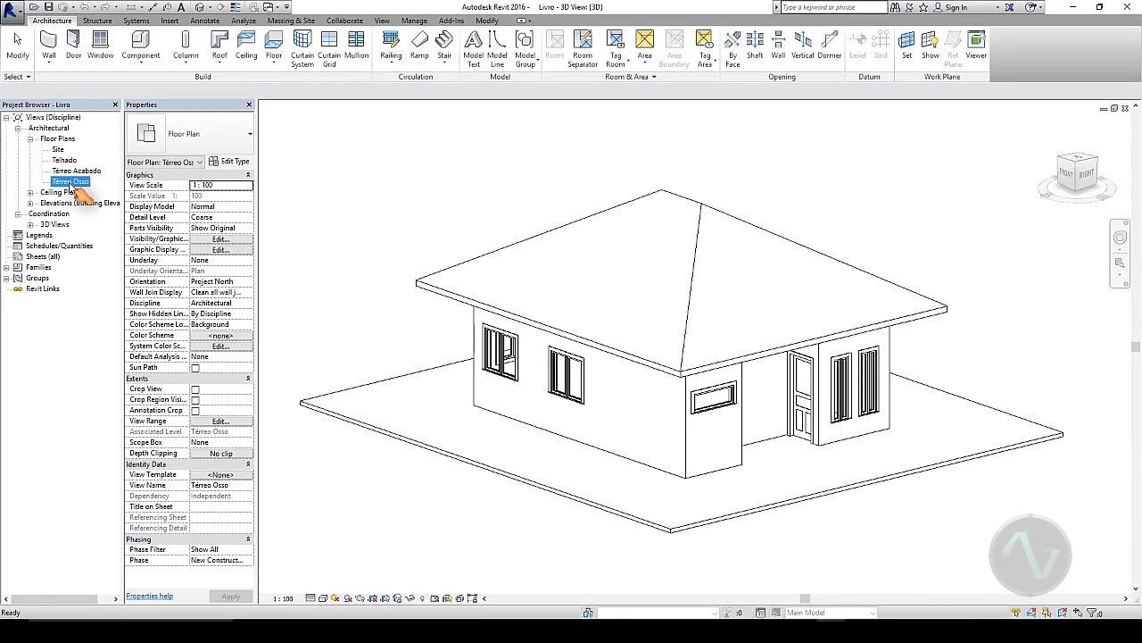
right_click(71, 184)
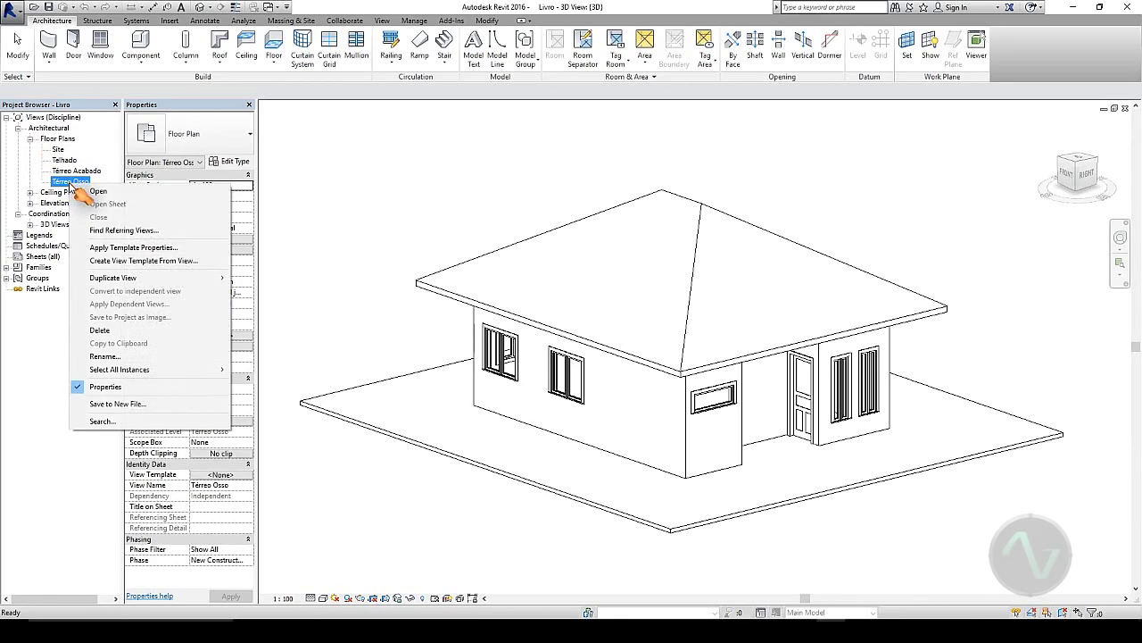
mouse_move(139, 280)
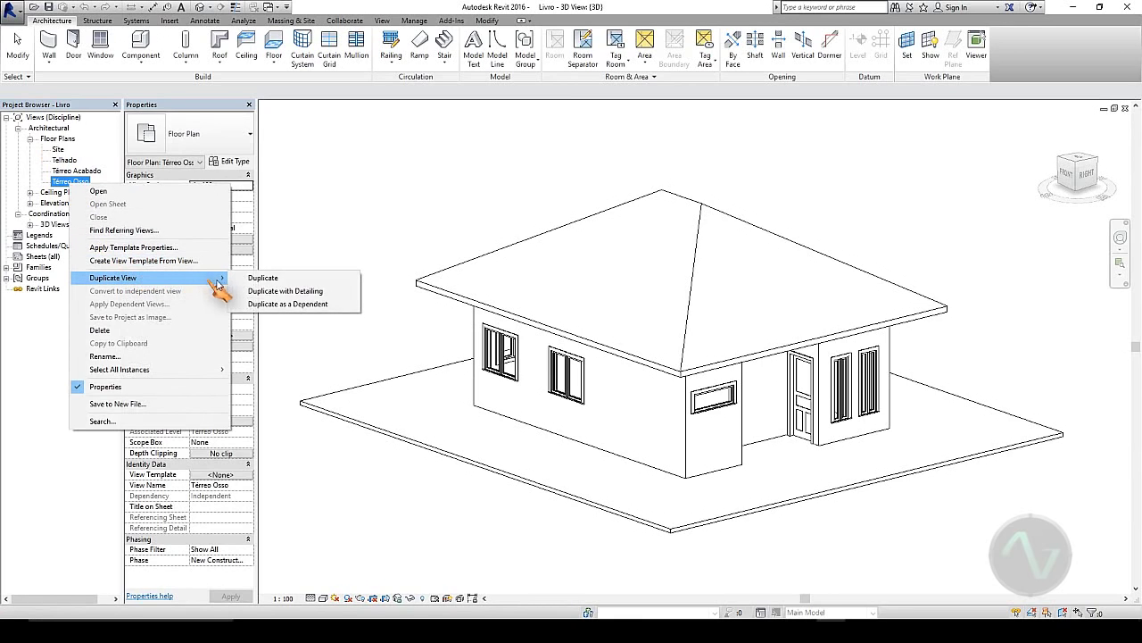
left_click(279, 282)
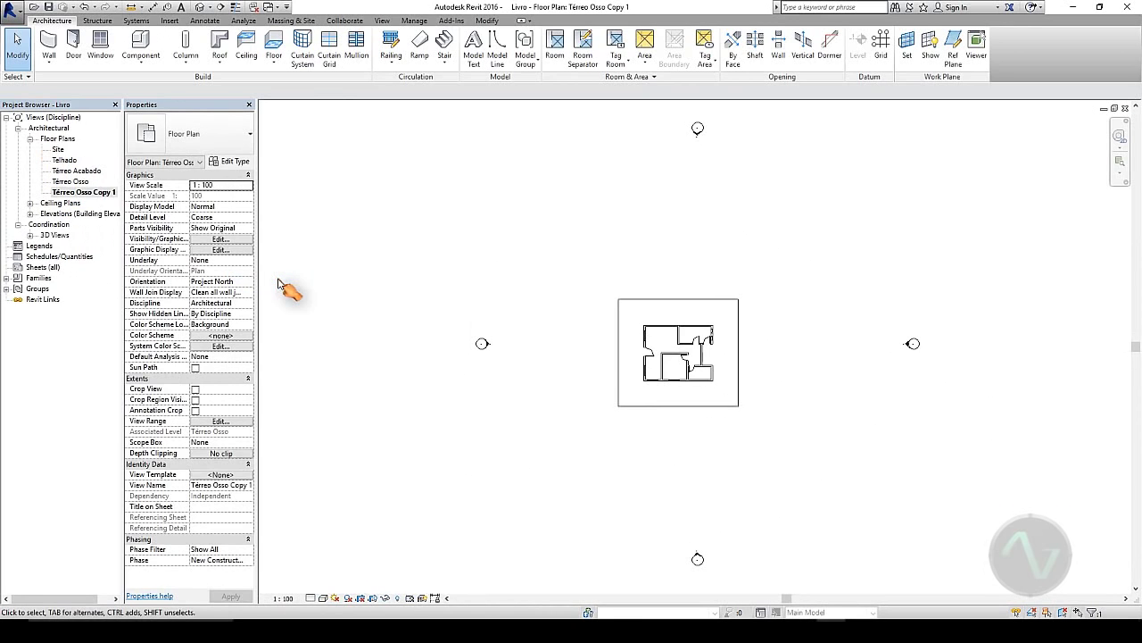
- Set the discipline of the duplicated Térreo Osso floor plan to Structural and apply it
left_click(108, 194)
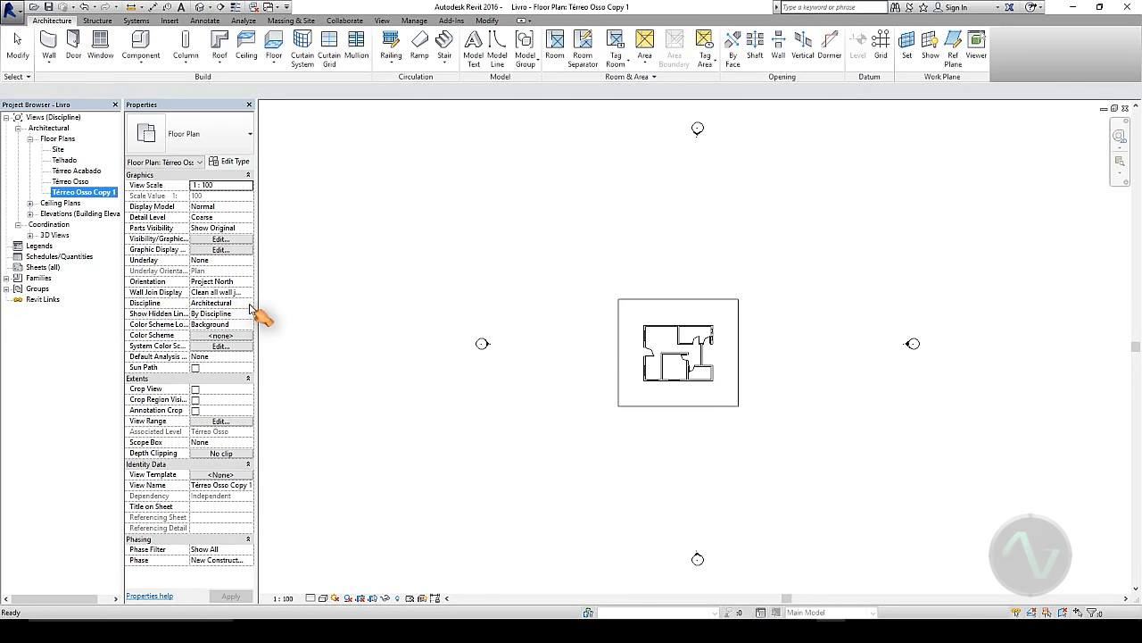
left_click(249, 305)
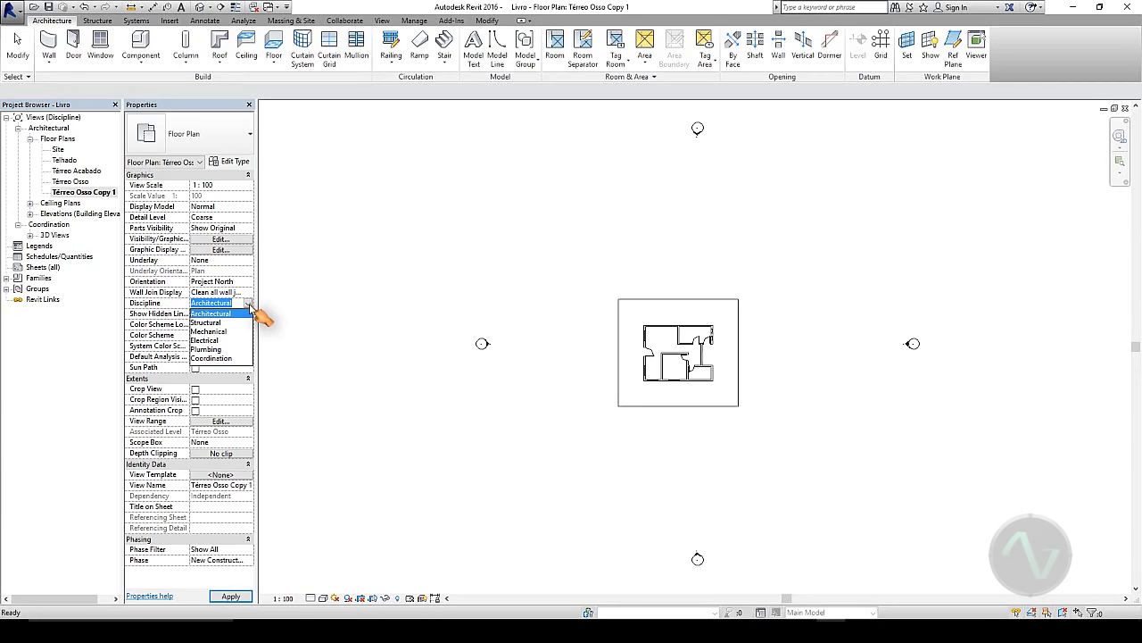
left_click(207, 322)
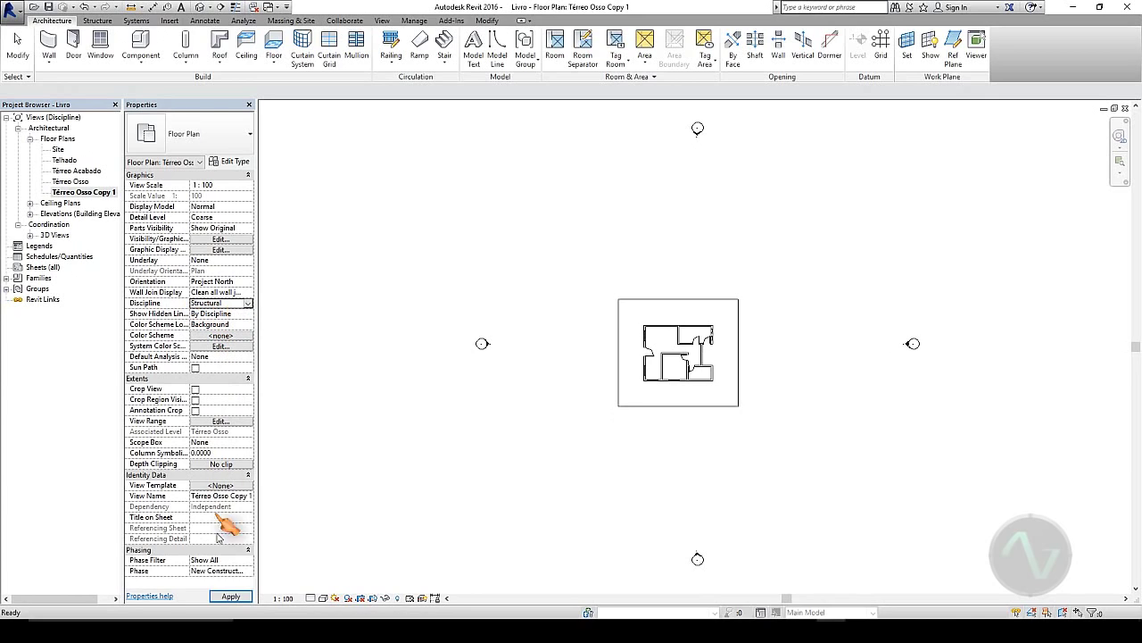
left_click(226, 593)
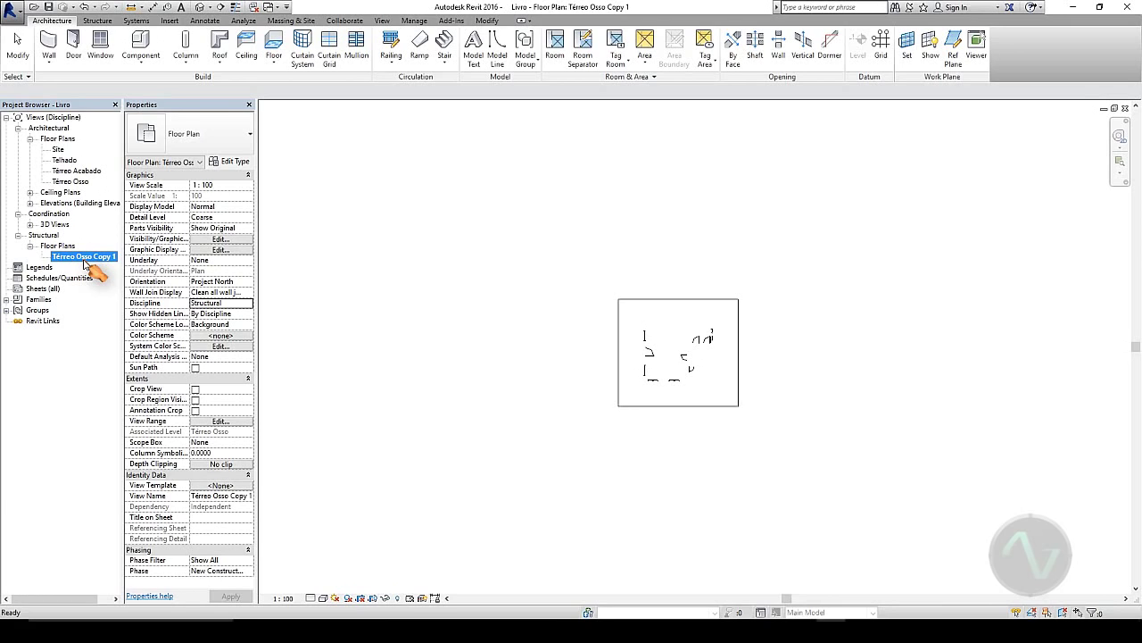
- Make a plain duplicate of the {3D} view from the Coordination group
double_click(57, 225)
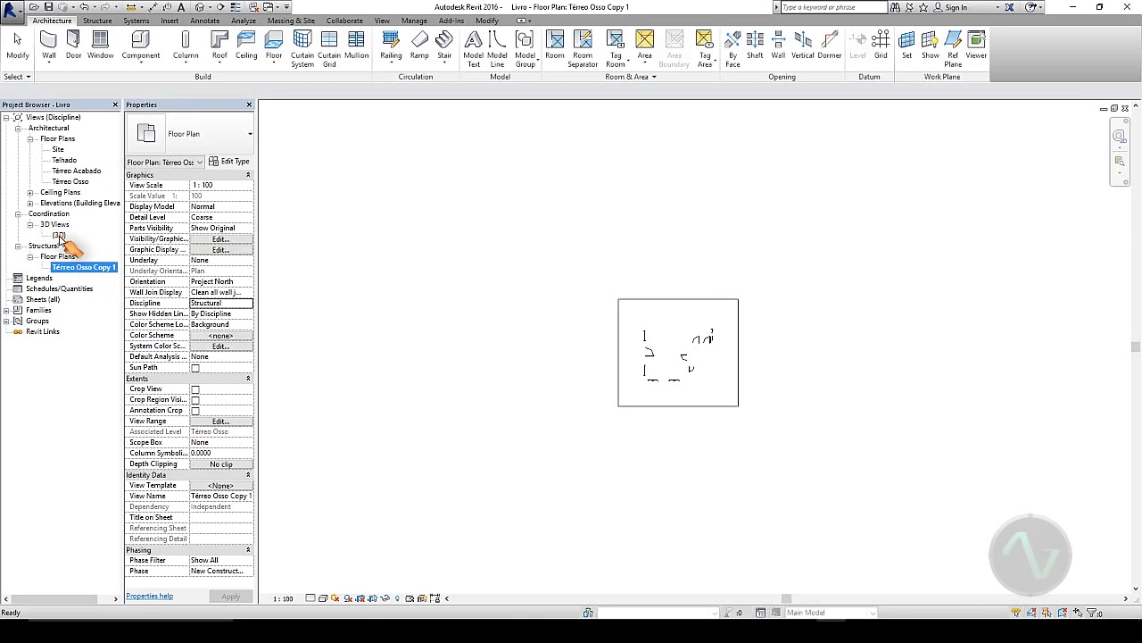
left_click(59, 236)
right_click(61, 237)
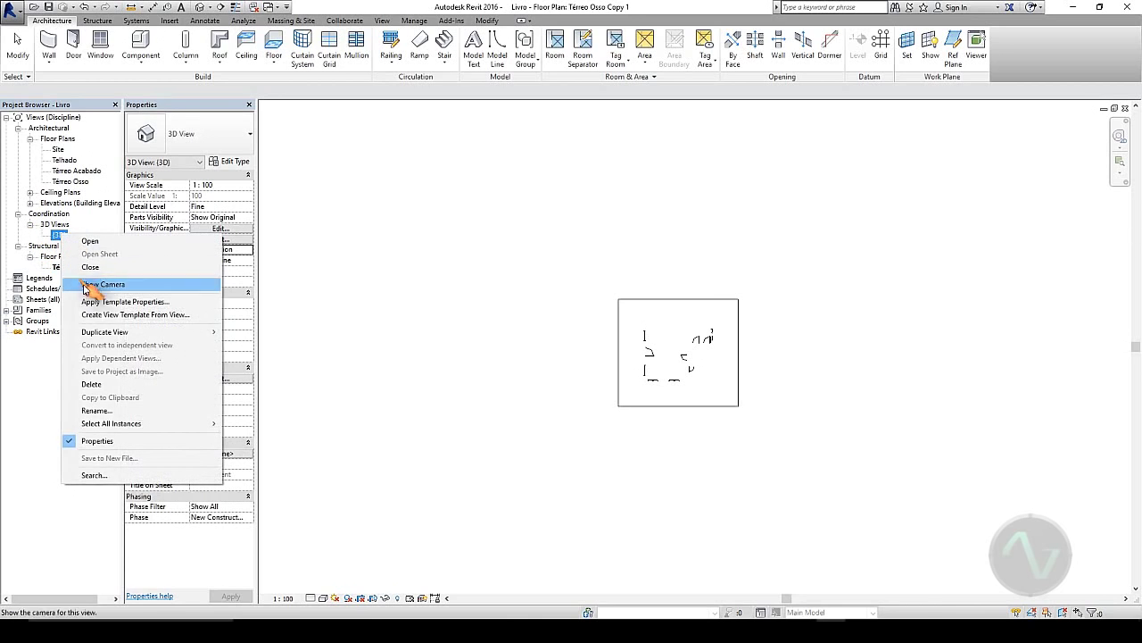
mouse_move(209, 339)
left_click(256, 332)
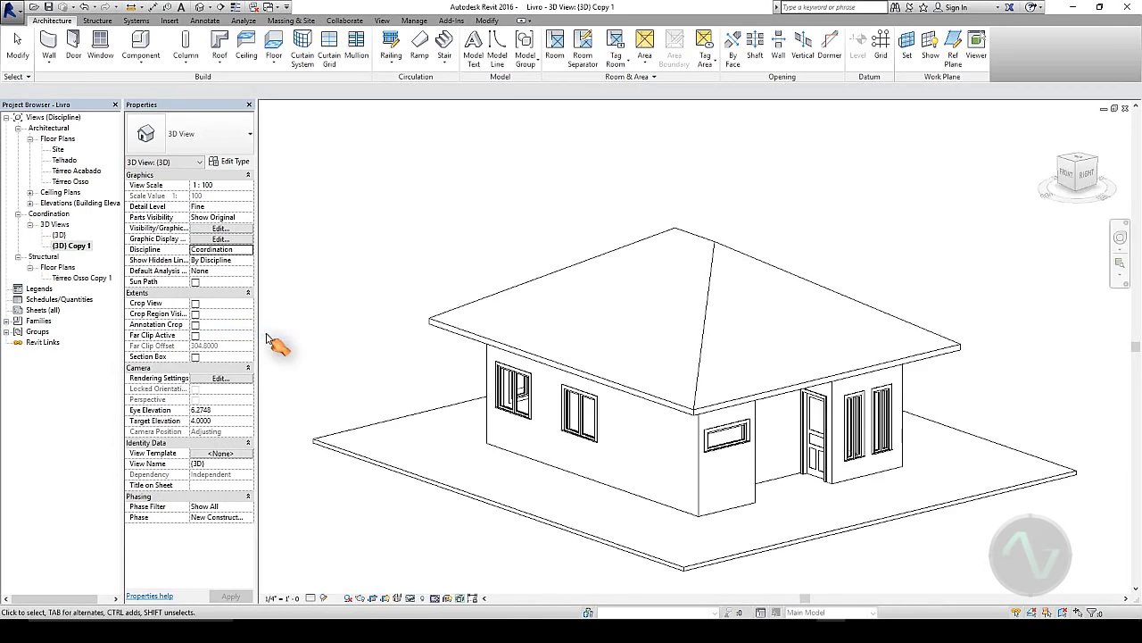
- Change the discipline of the duplicated 3D view to Structural and apply it
left_click(75, 249)
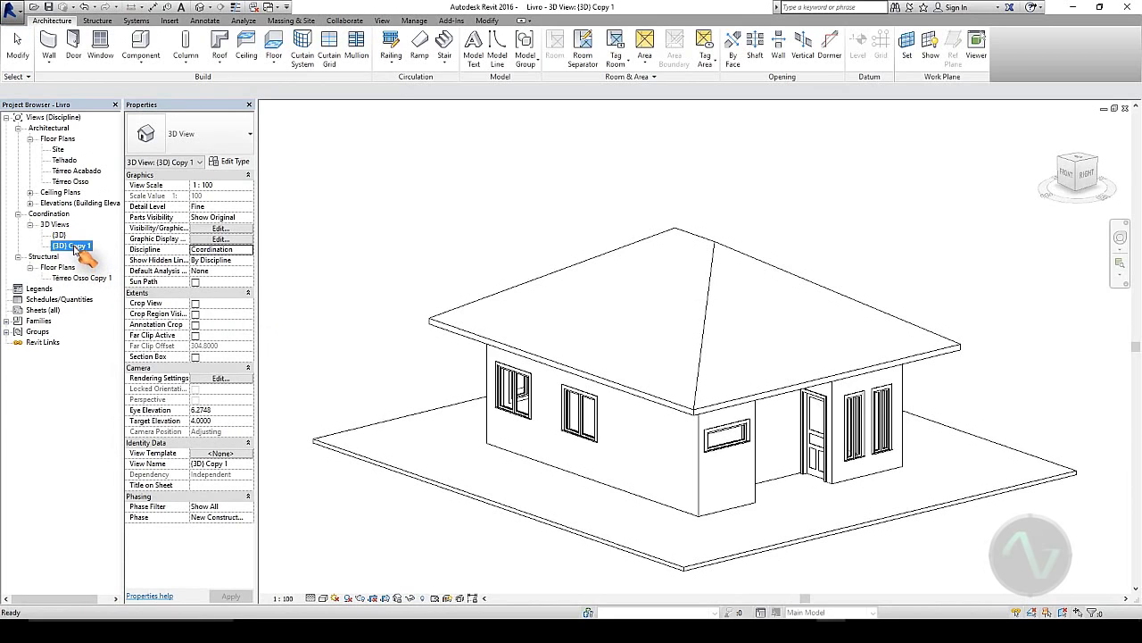
left_click(249, 252)
left_click(249, 251)
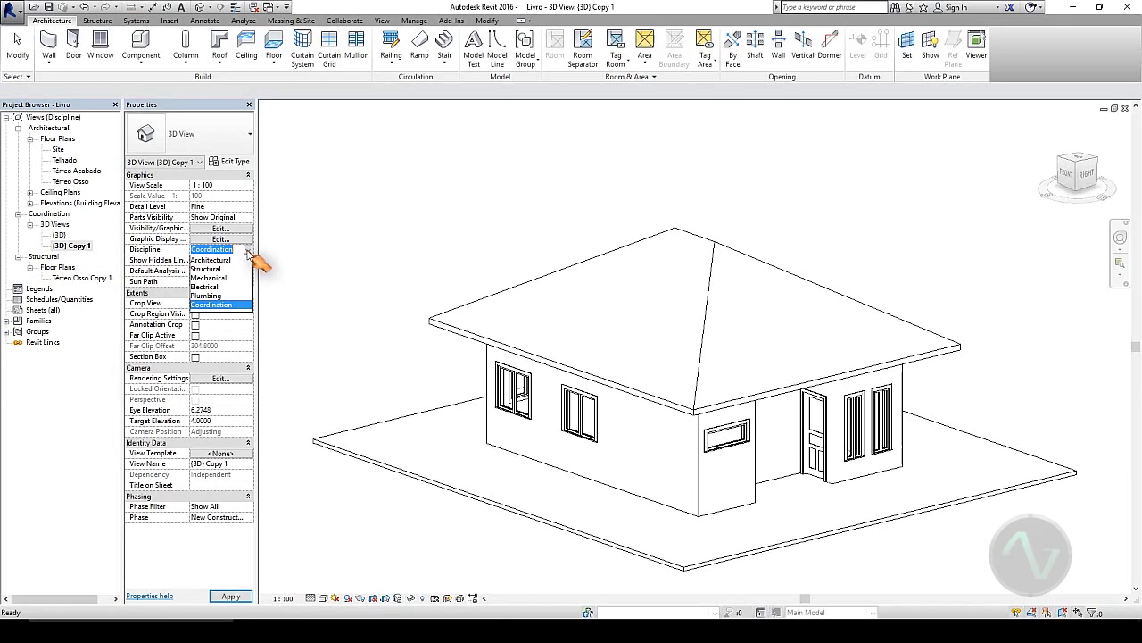
left_click(211, 270)
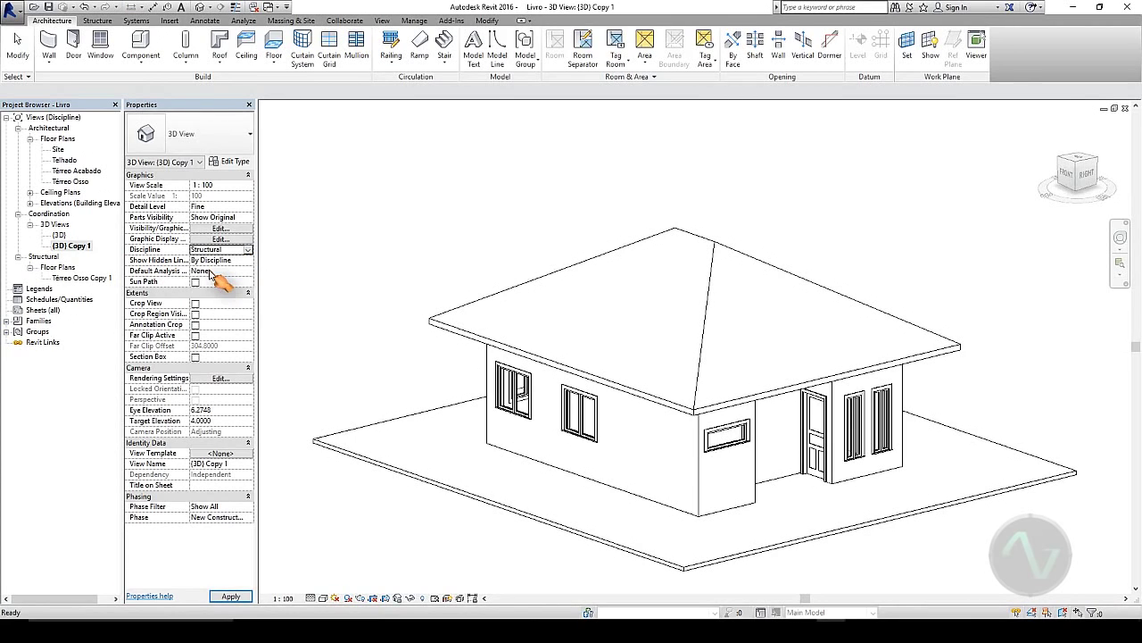
left_click(231, 597)
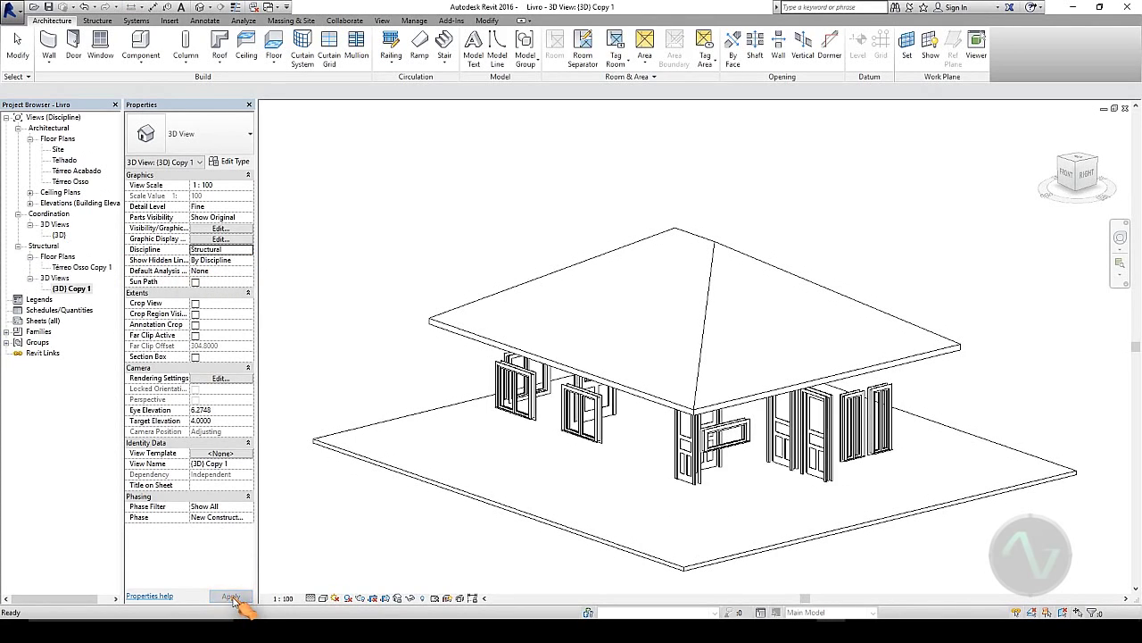
- Open the Térreo Osso Copy 1 floor plan from the Structural group
left_click(73, 289)
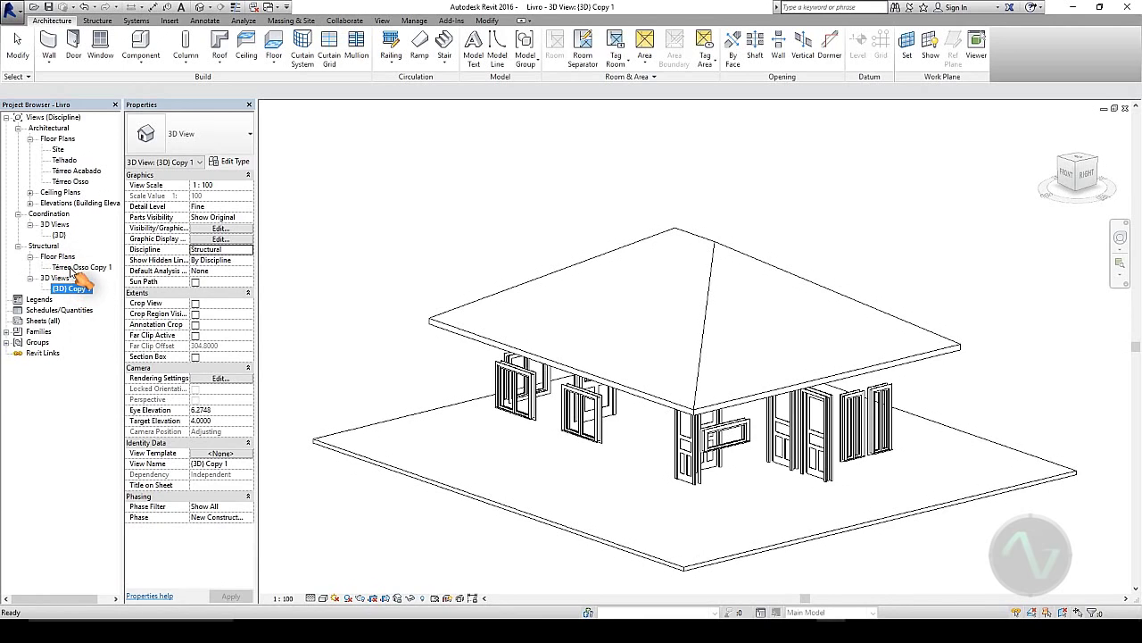
double_click(73, 267)
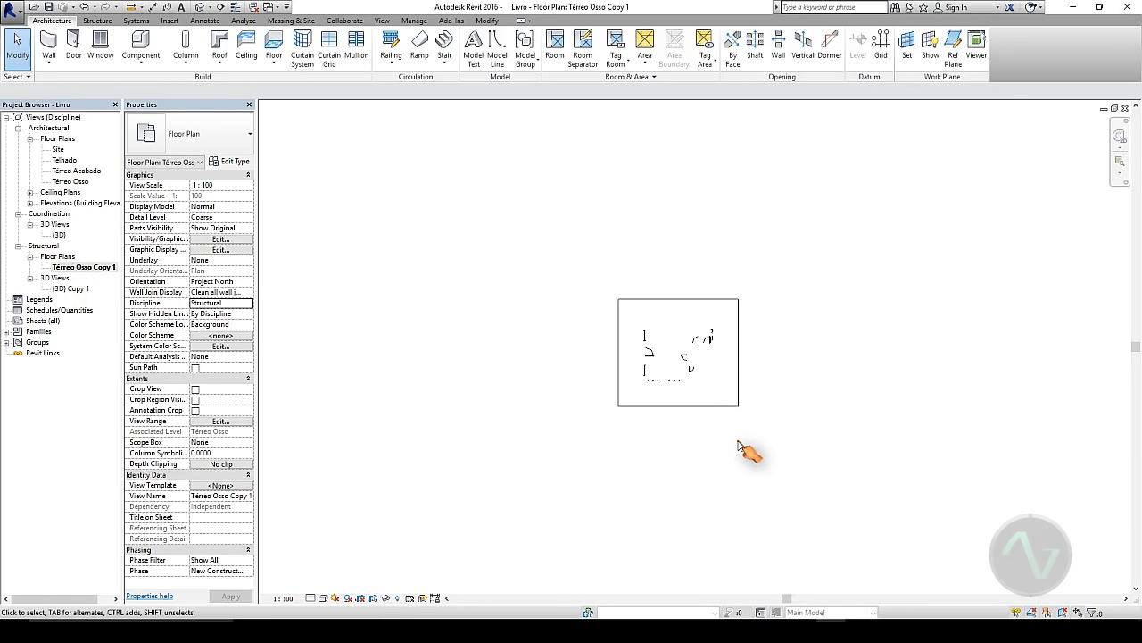
scroll(710, 386, "up", 1)
scroll(699, 372, "up", 2)
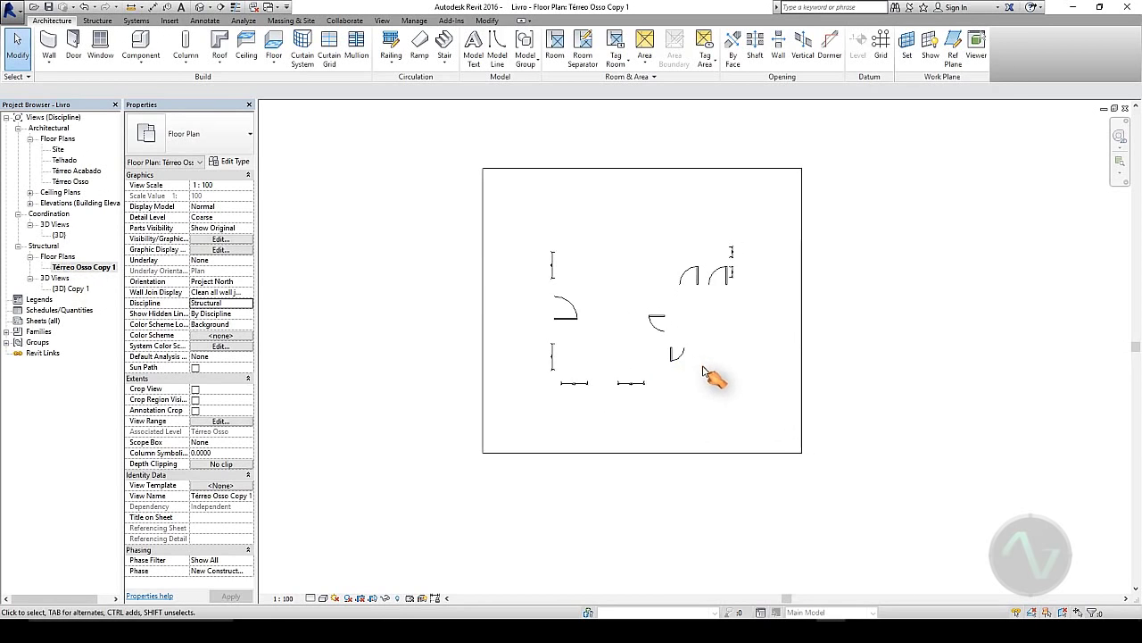
middle_click_drag(678, 369, 719, 436)
scroll(701, 414, "up", 1)
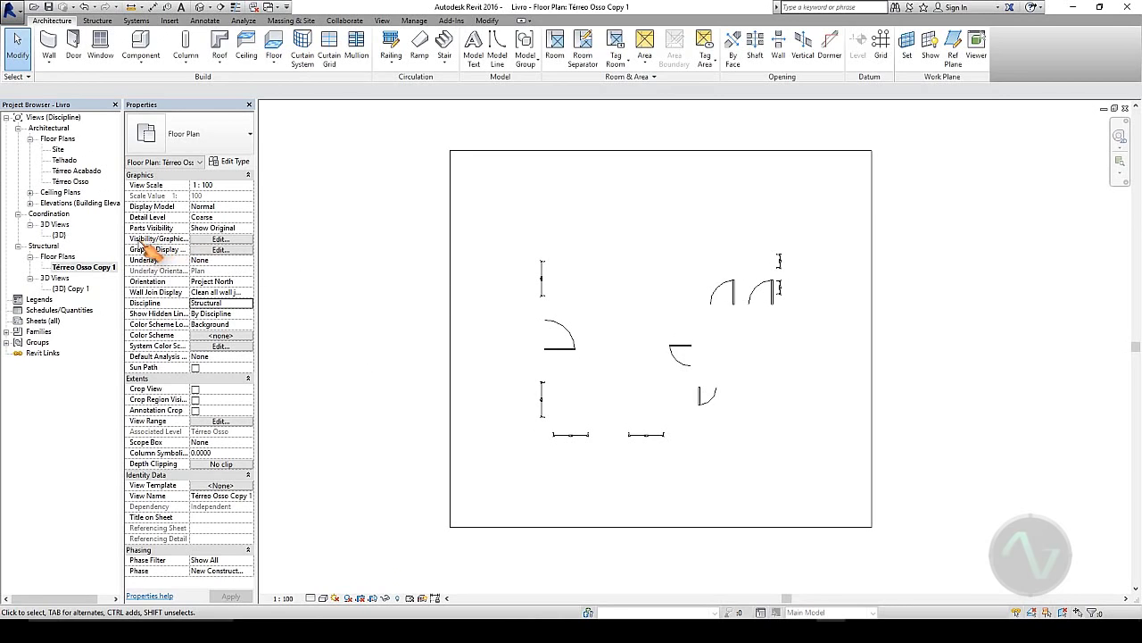
- In the floor plan's visibility overrides, hide Air Terminals, Areas, Cable Tray Fittings, Cable Trays, Casework and Ceilings
left_click(223, 240)
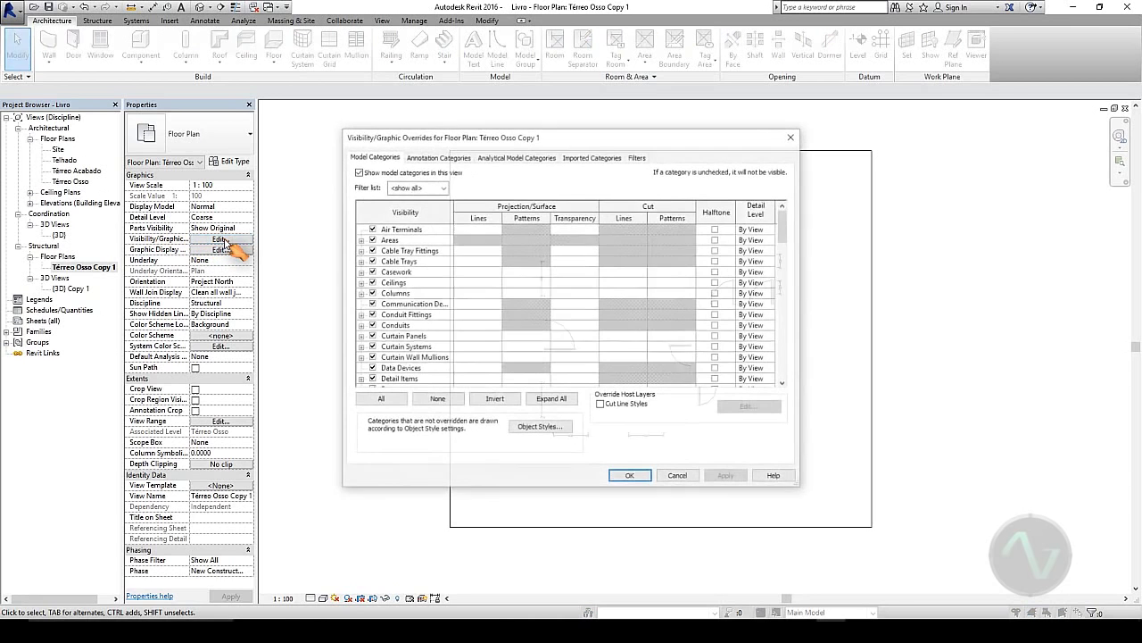
left_click(443, 189)
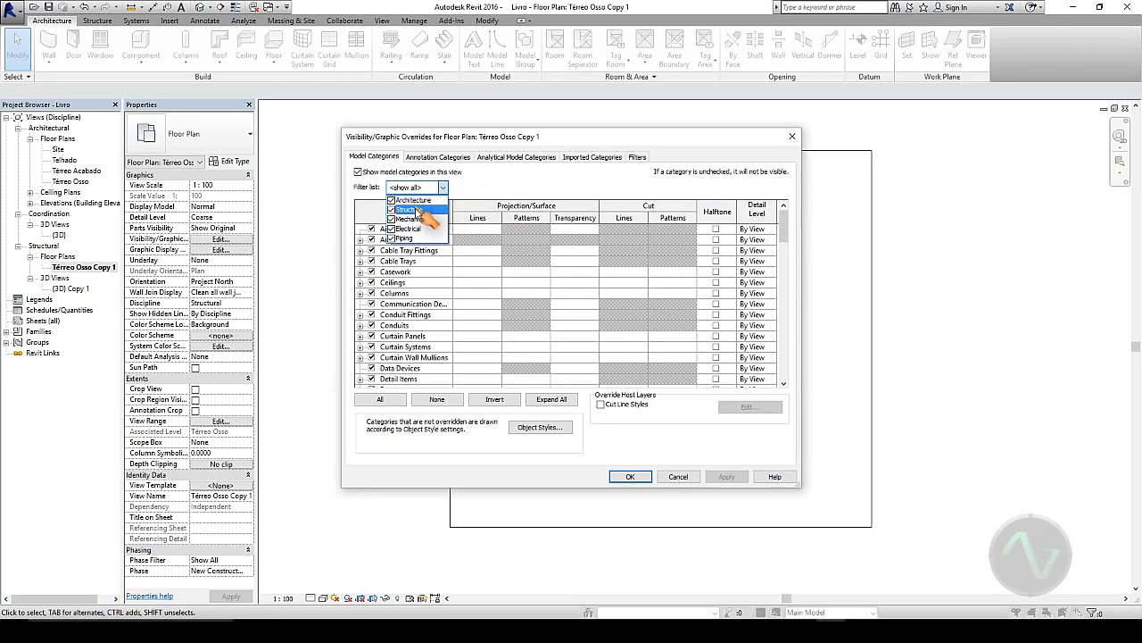
left_click(498, 191)
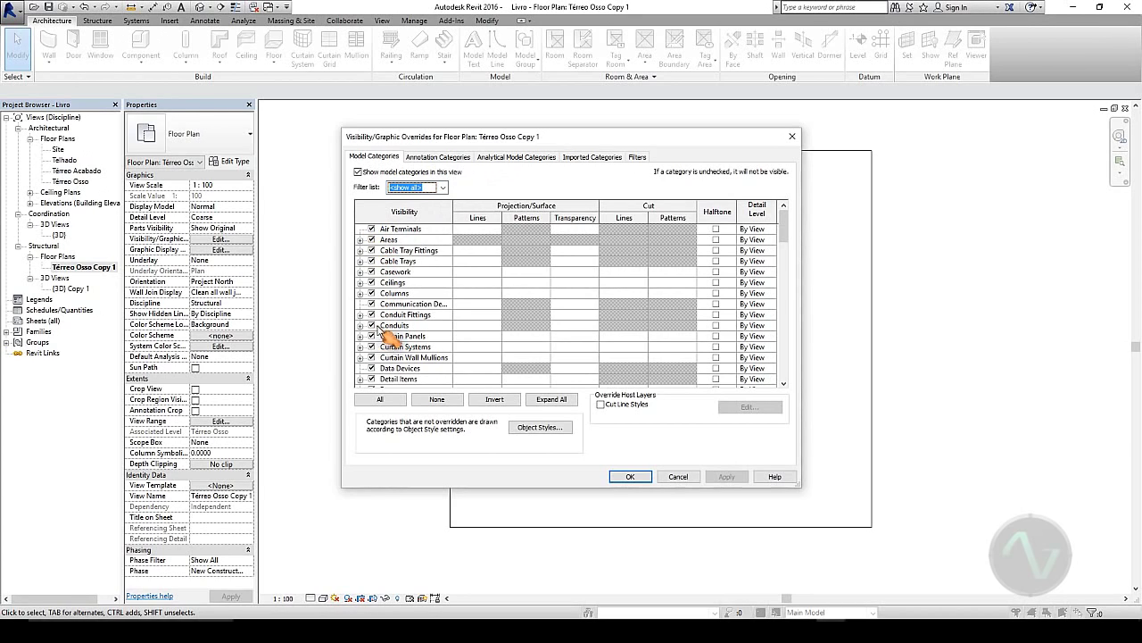
left_click(372, 229)
left_click(373, 239)
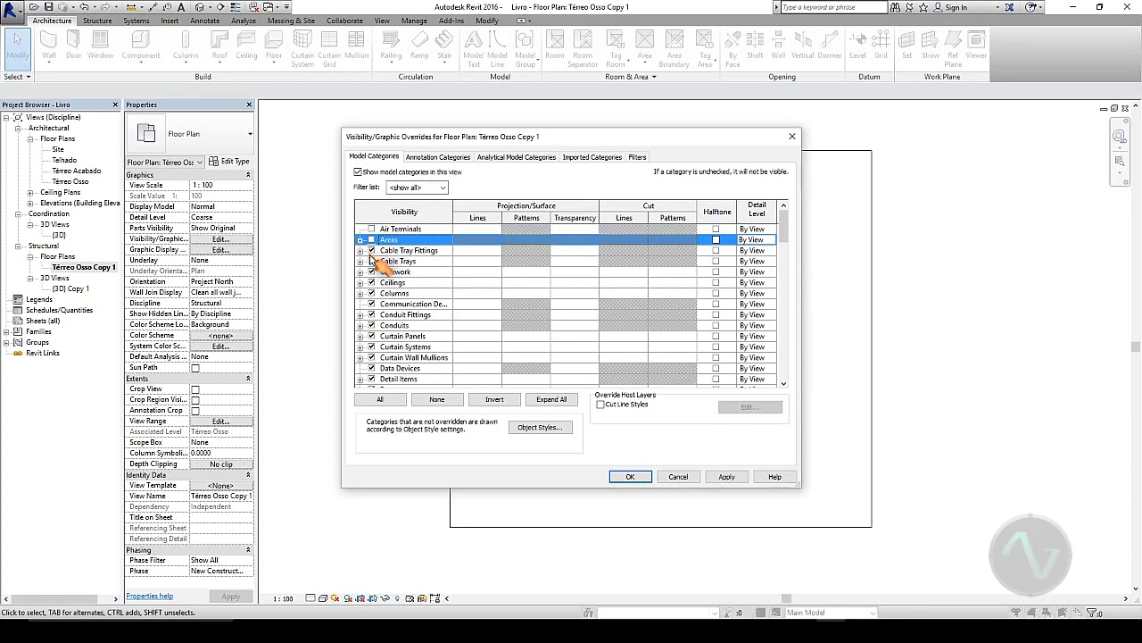
left_click(372, 250)
left_click(372, 260)
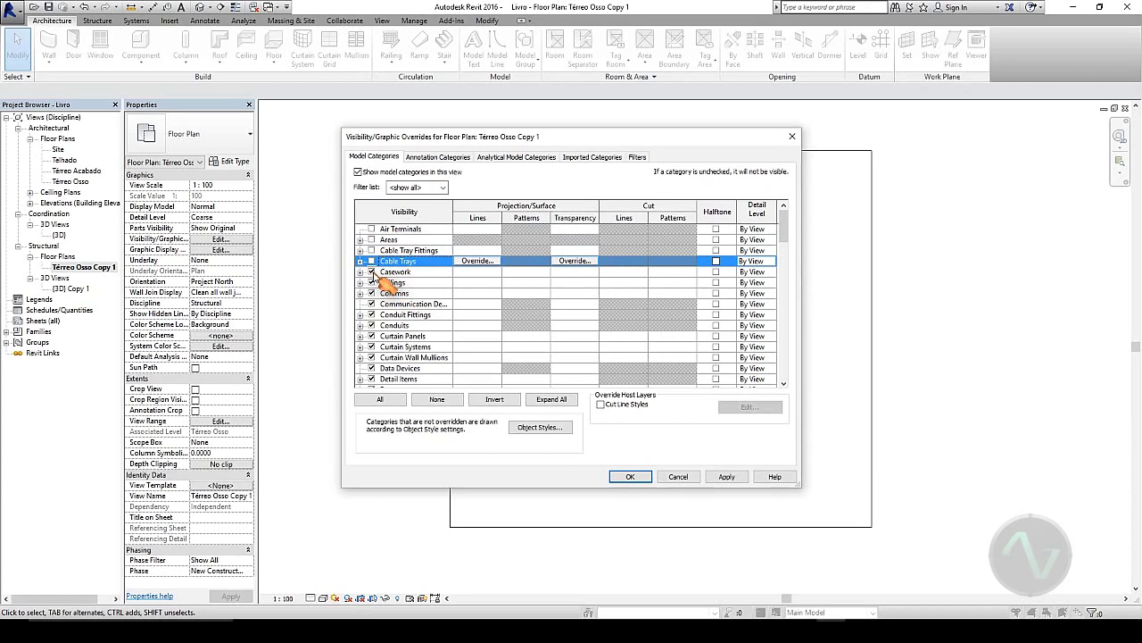
left_click(372, 271)
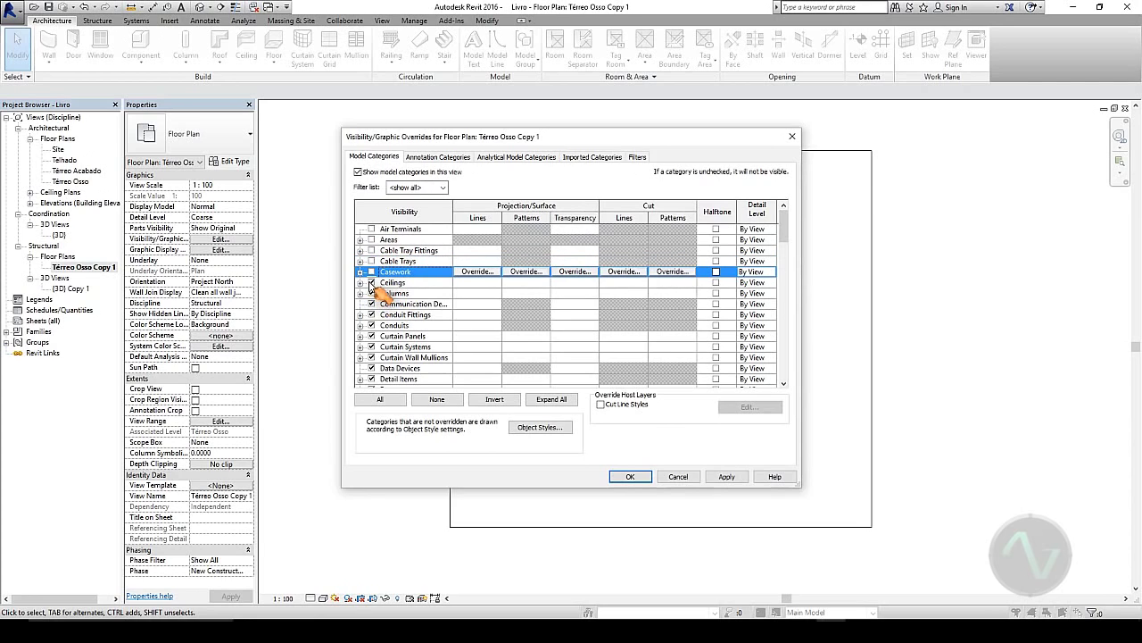
left_click(372, 282)
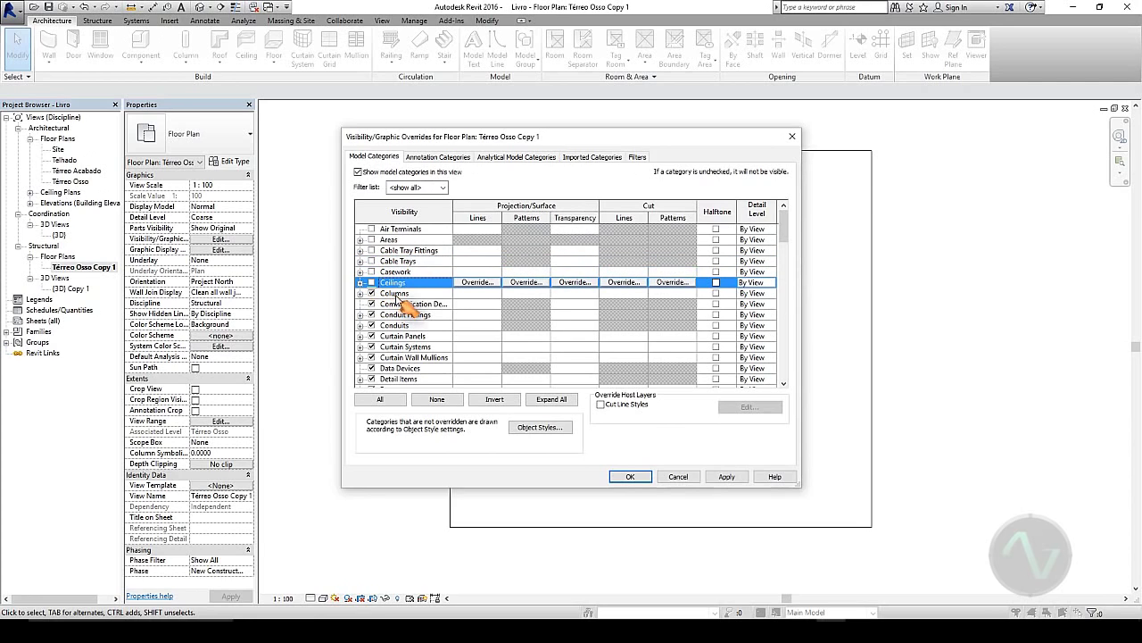
- Check the Columns category and find its structural counterpart, Structural Columns, among the model categories
left_click(398, 293)
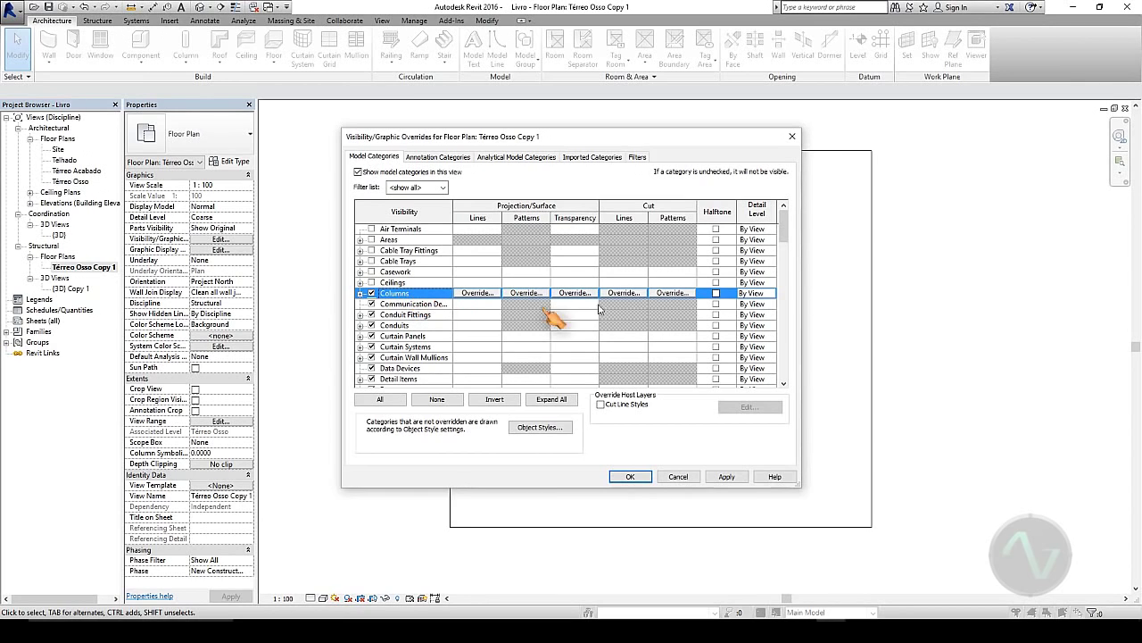
left_click_drag(786, 240, 787, 302)
scroll(791, 304, "down", 8)
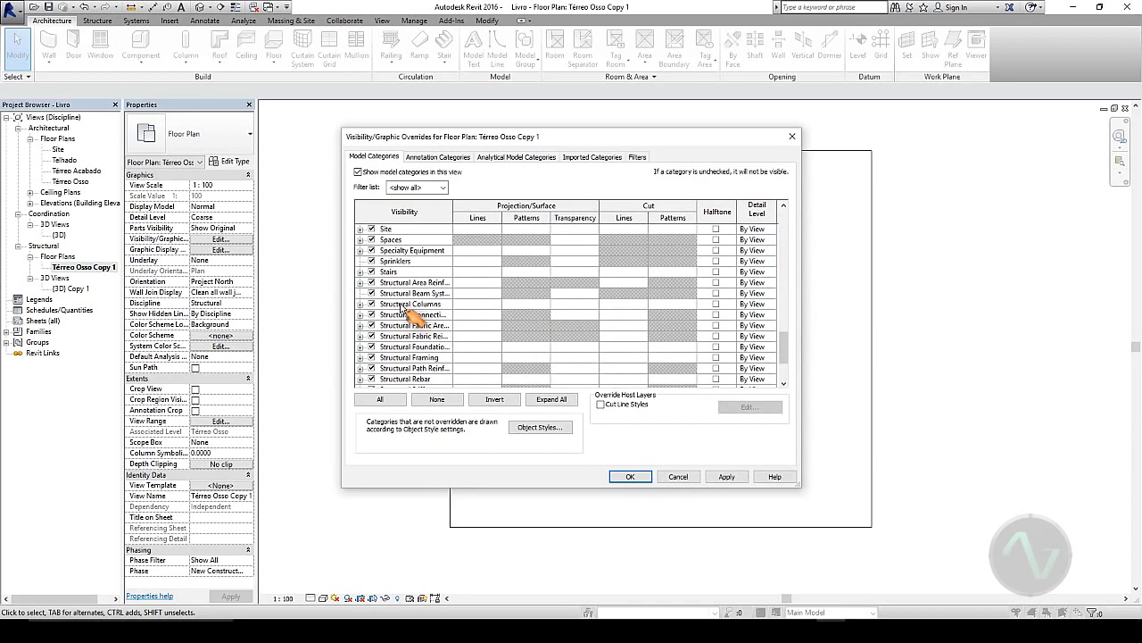
left_click(412, 305)
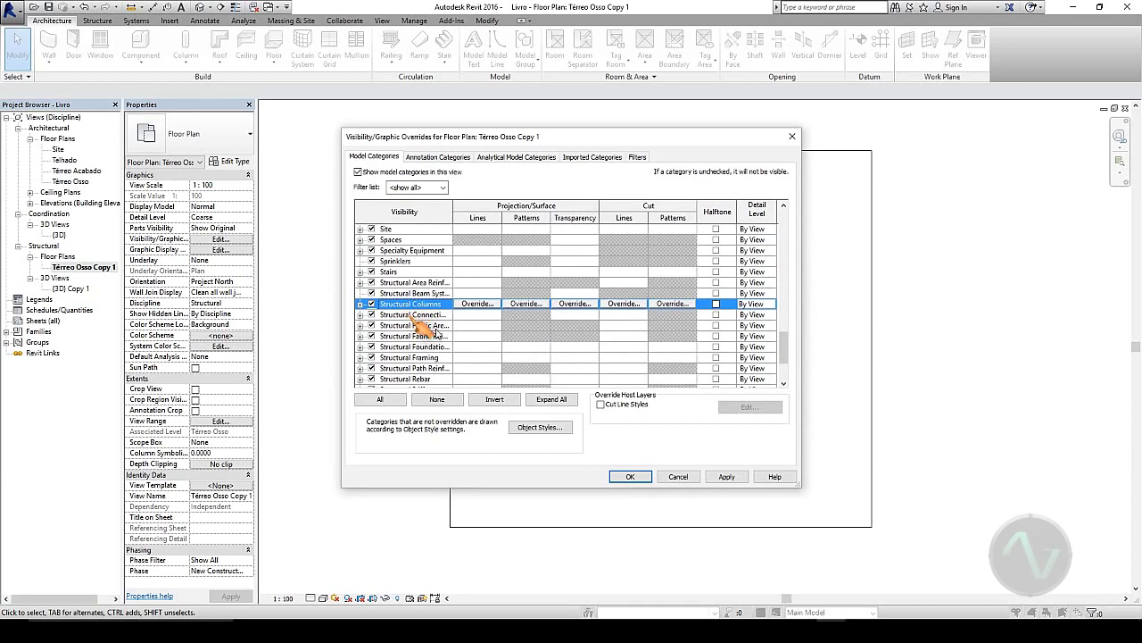
scroll(794, 348, "up", 2)
left_click_drag(790, 341, 788, 234)
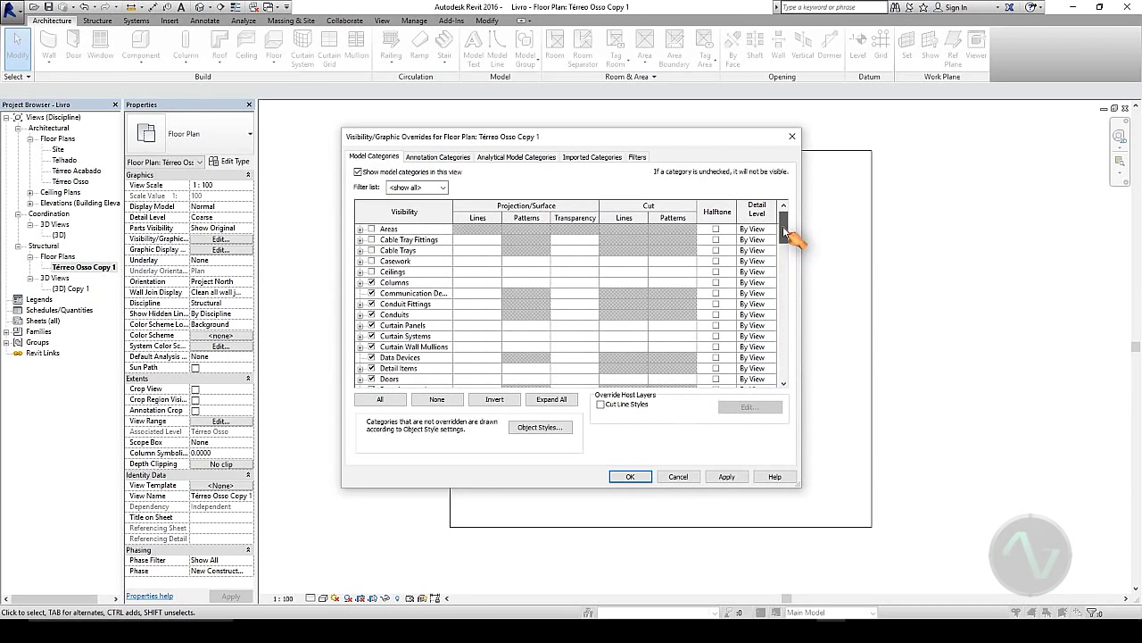
- Hide Communication Devices, Conduit Fittings, Conduits, Curtain Panels, Curtain Systems, Curtain Wall Mullions, Data Devices, Detail Items and Doors
left_click(371, 293)
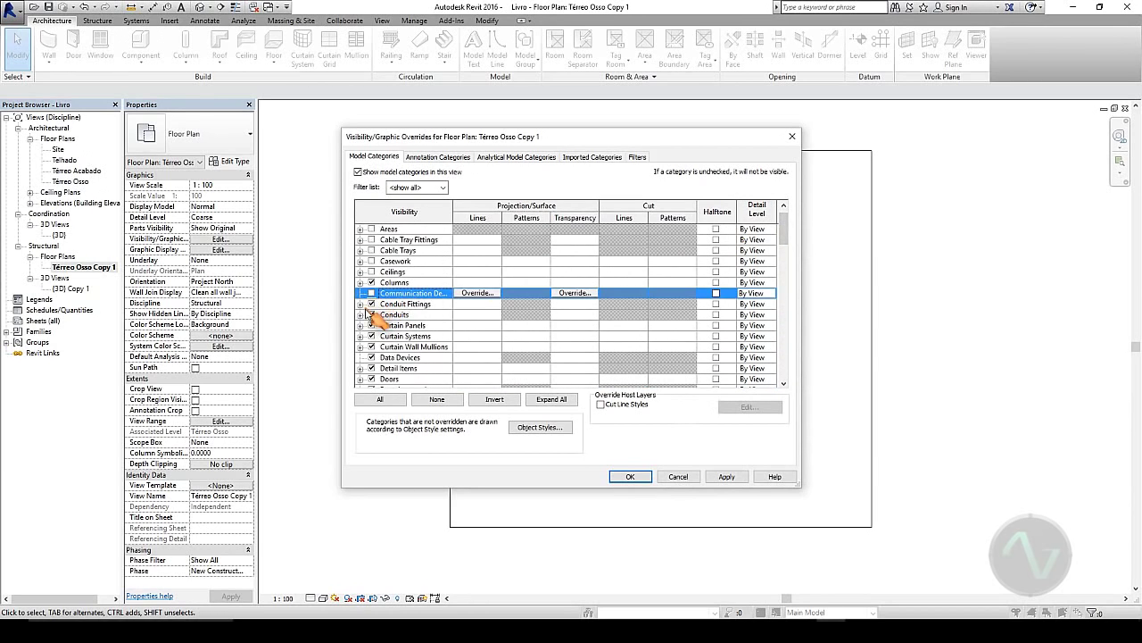
left_click(372, 304)
left_click(371, 314)
left_click(371, 325)
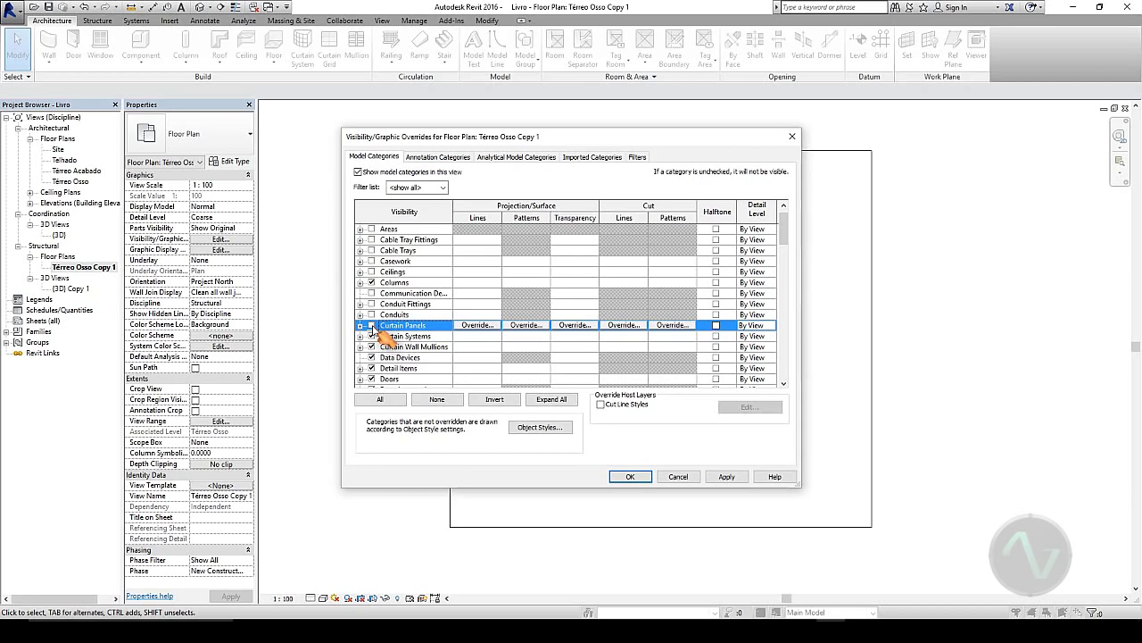
left_click(371, 336)
left_click(372, 346)
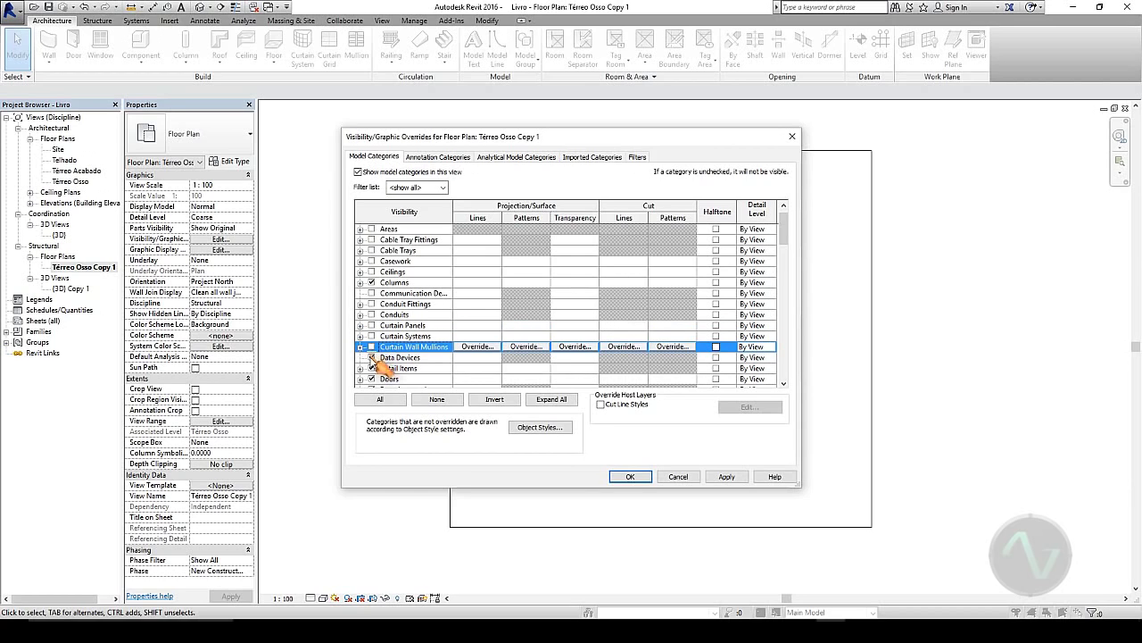
left_click(371, 357)
left_click(371, 367)
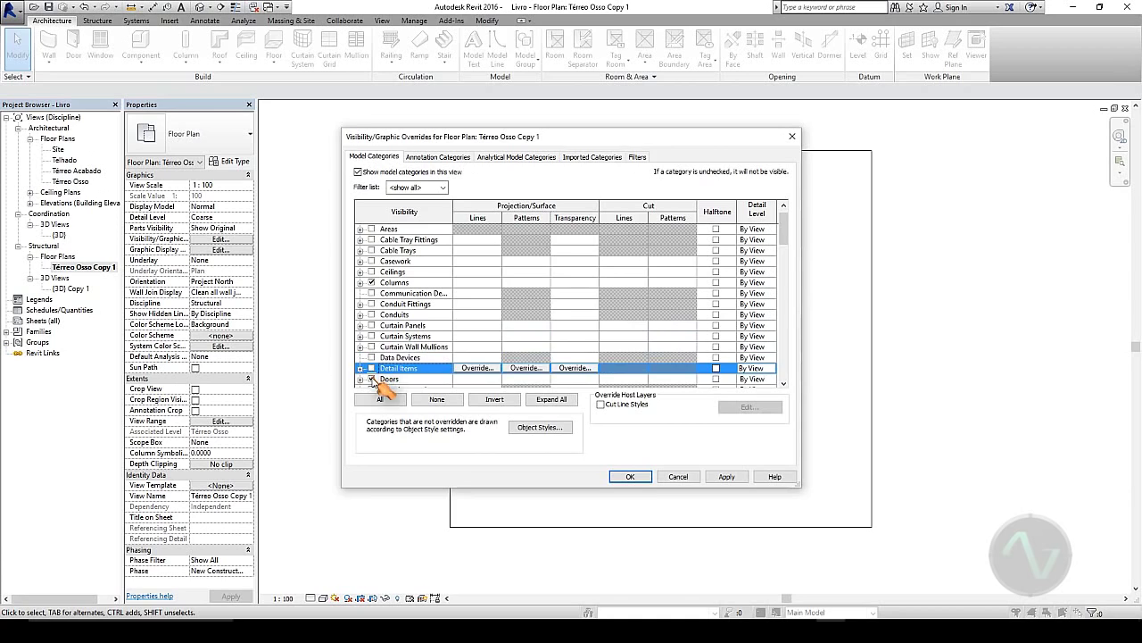
left_click(371, 378)
- Hide Duct Accessories, Duct Fittings, Duct Insulations, Duct Linings, Duct Placeholders and Ducts in the structural floor plan
scroll(401, 348, "down", 3)
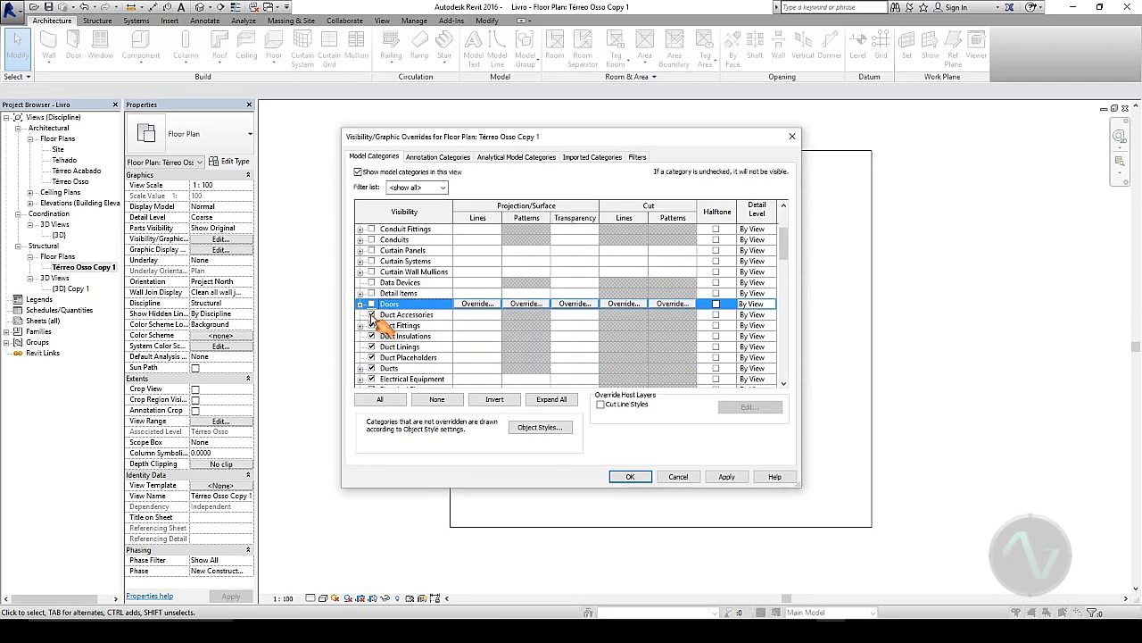
left_click(372, 314)
left_click(372, 325)
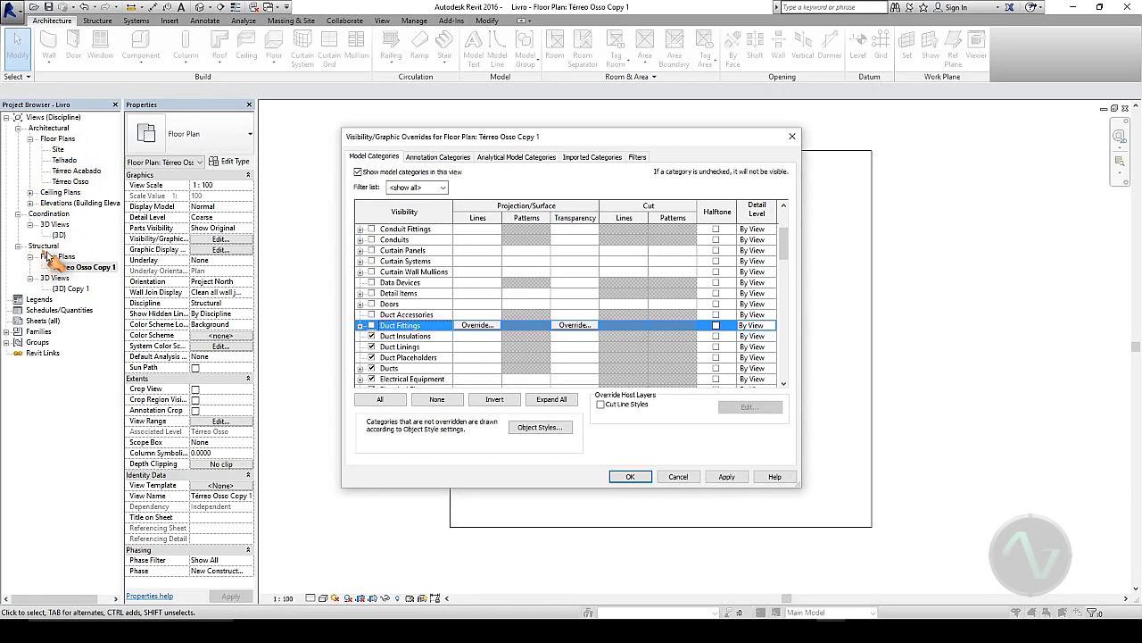
left_click(371, 336)
left_click(372, 347)
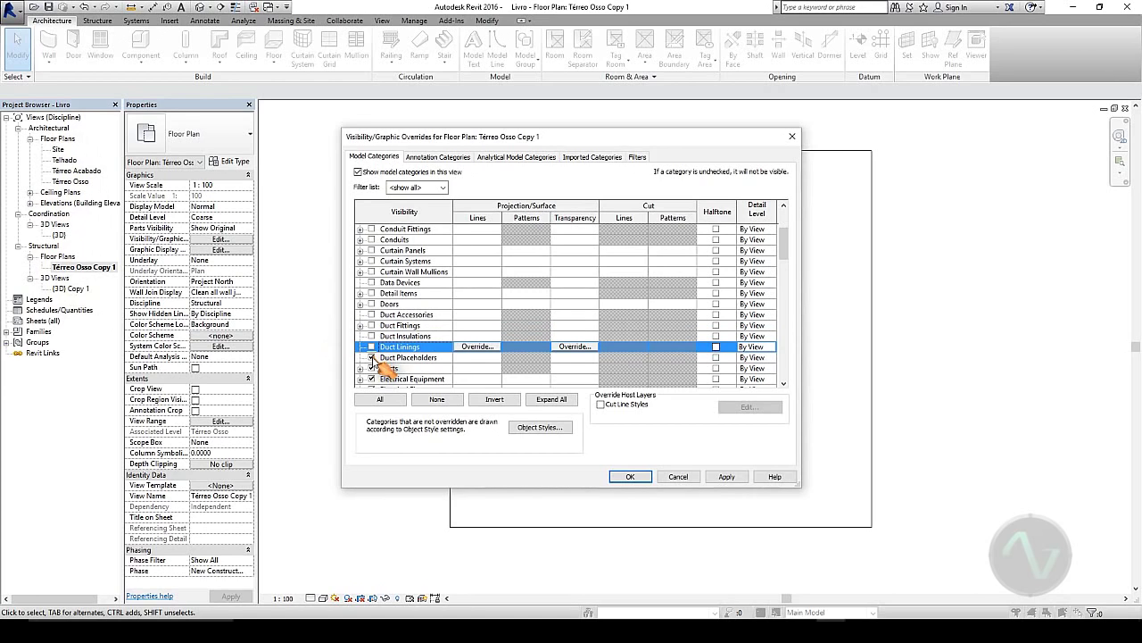
left_click(371, 357)
left_click(372, 368)
- Hide Electrical Equipment, Electrical Fixtures, Entourage, Fabrication Parts, Fire Alarm Devices, Flex Ducts and Flex Pipes
left_click(371, 379)
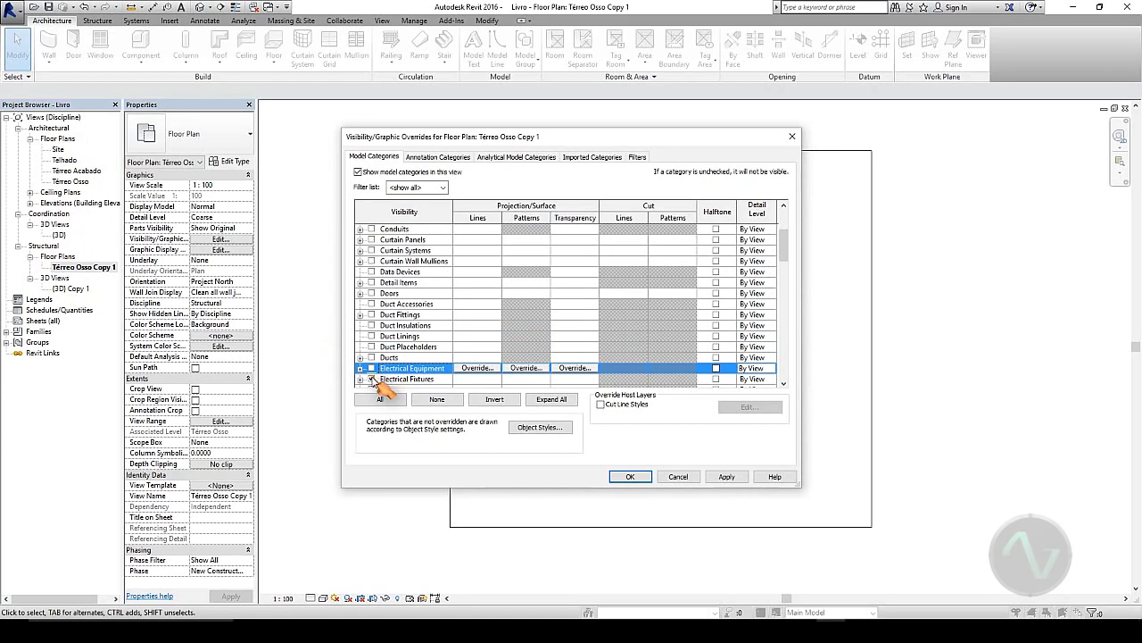
left_click(372, 379)
left_click(371, 378)
left_click(371, 379)
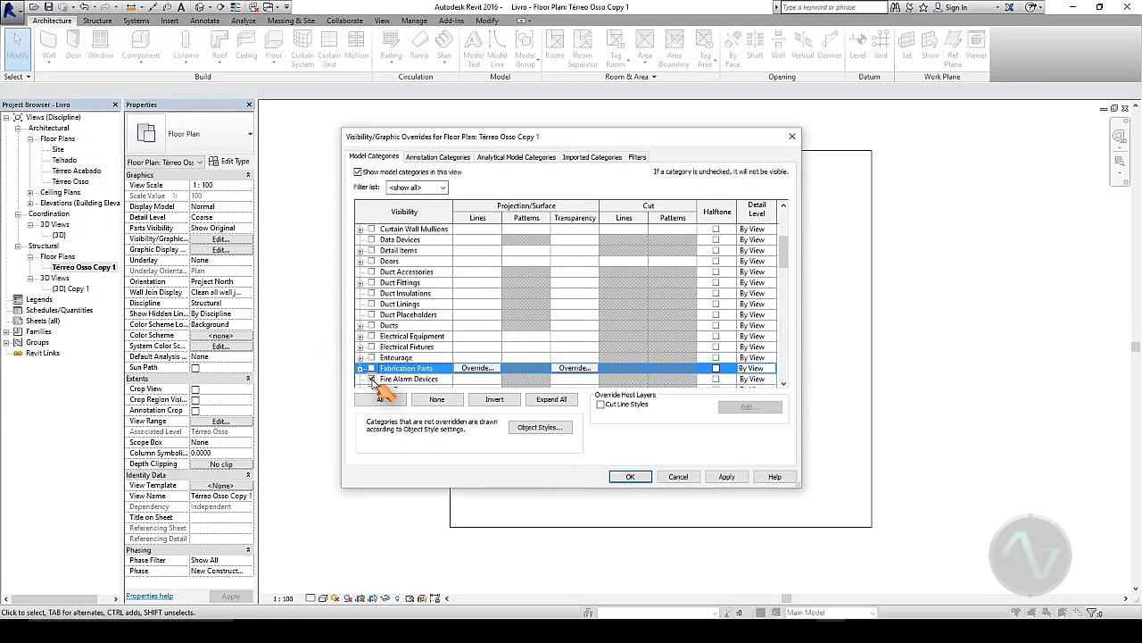
left_click(371, 378)
left_click(371, 379)
left_click(372, 378)
- Hide Furniture and Furniture Systems, keeping the Floors and Generic Models categories switched on
left_click(372, 378)
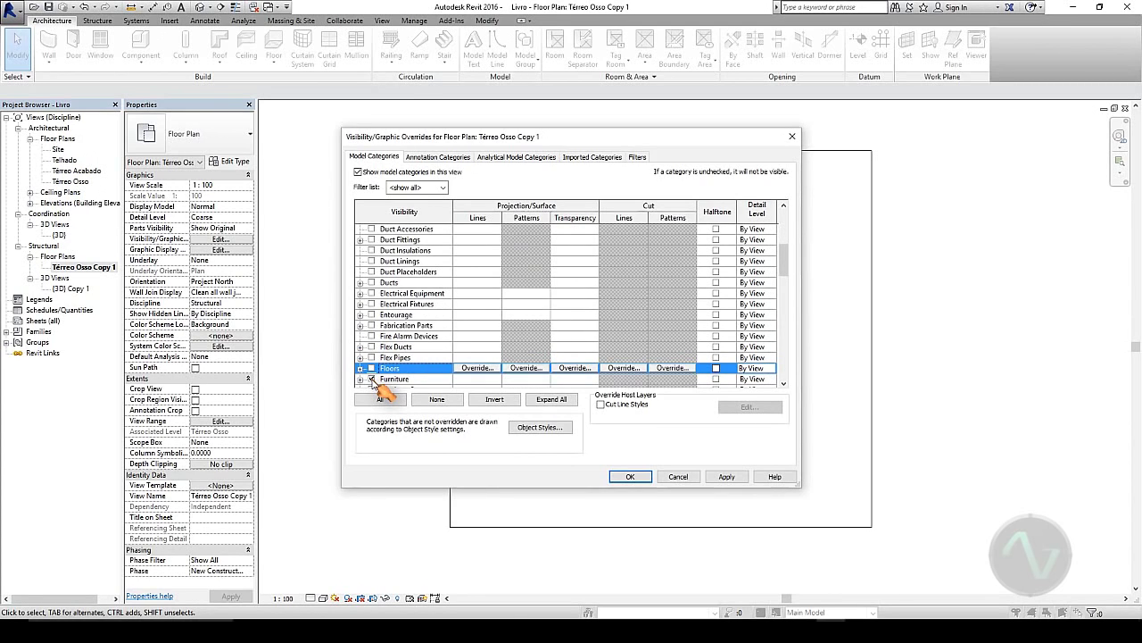
left_click(372, 368)
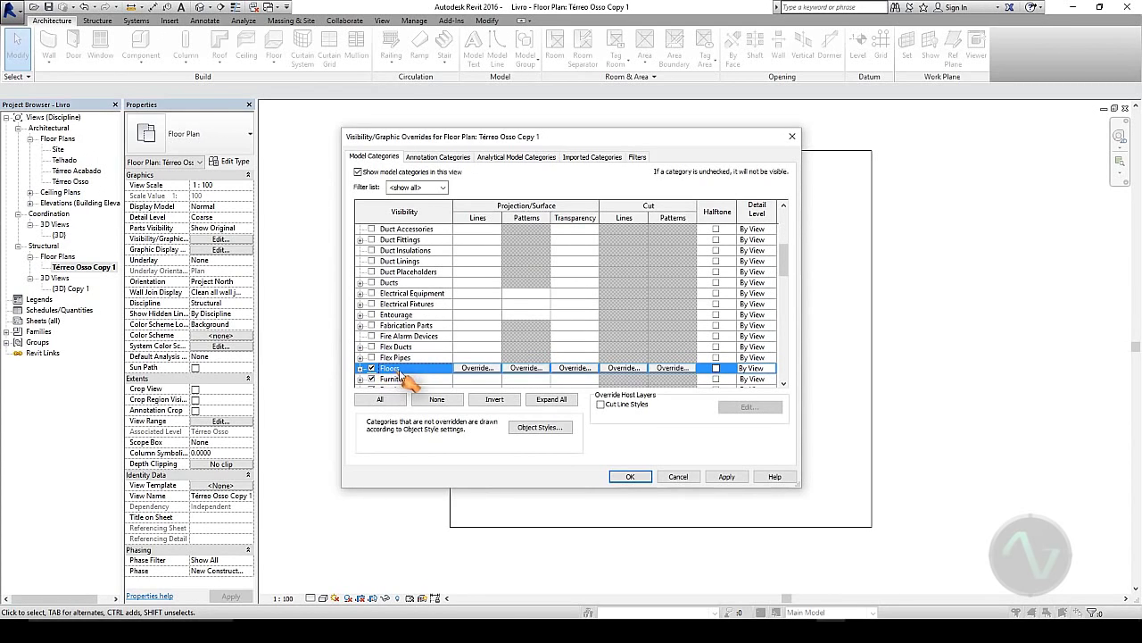
scroll(797, 261, "down", 2)
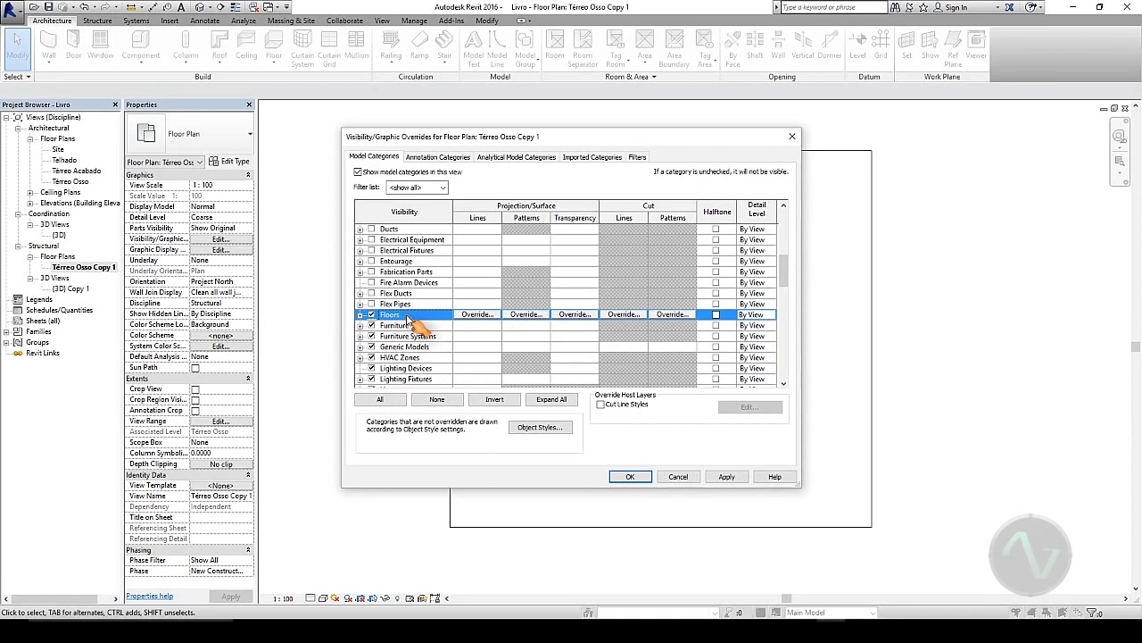
left_click(371, 325)
left_click(372, 336)
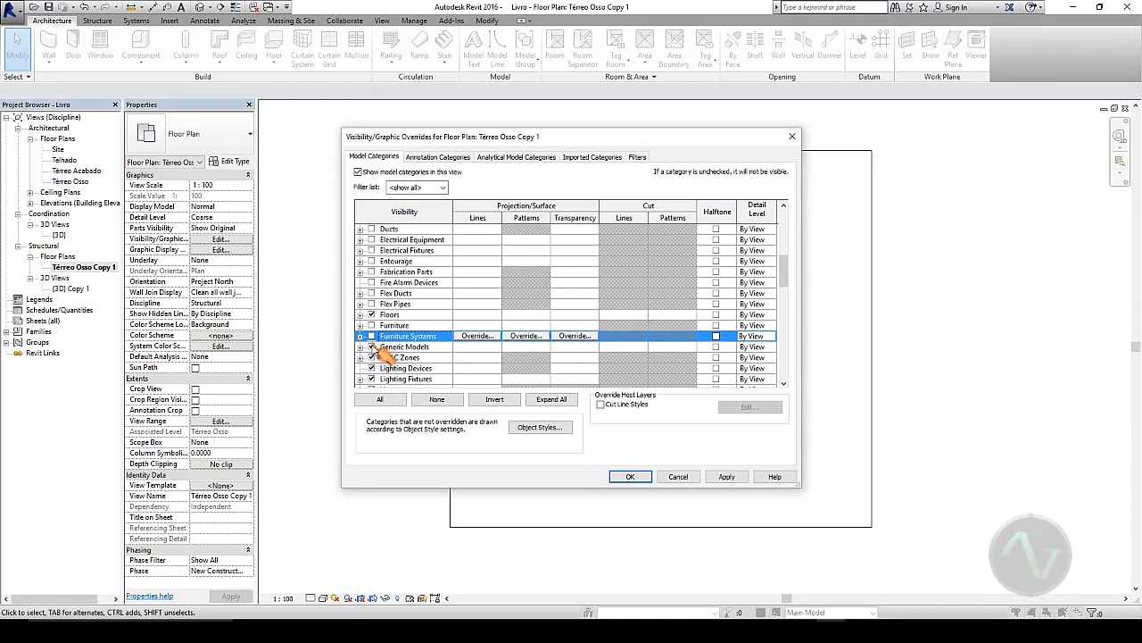
left_click(415, 348)
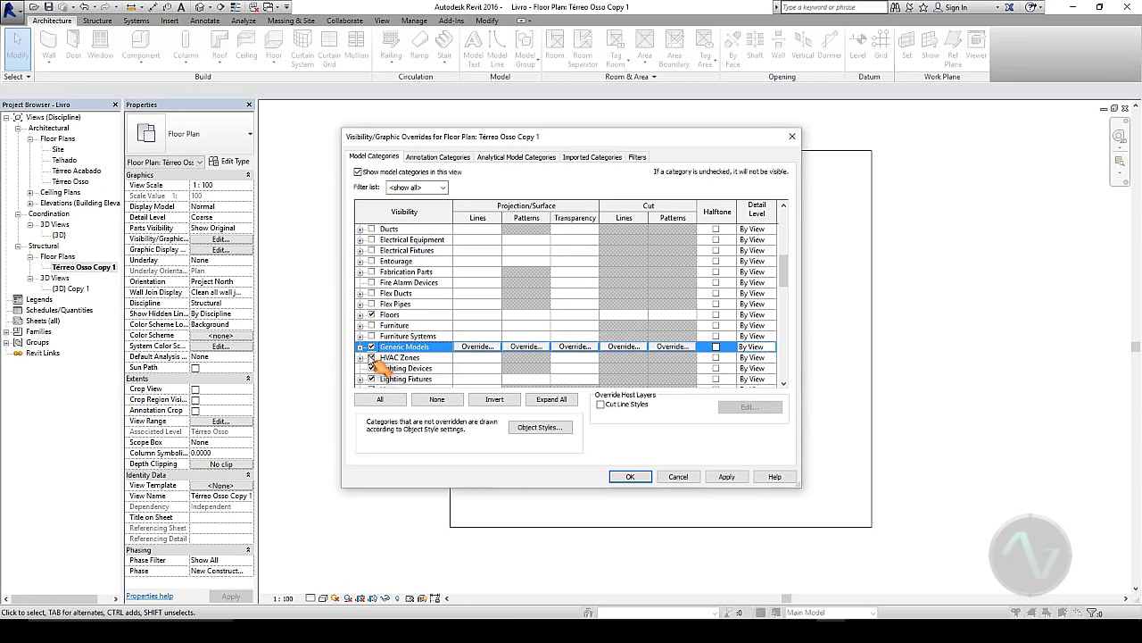
- Hide HVAC Zones, Lighting Devices, Lighting Fixtures, Lines, Mechanical Equipment, Nurse Call Devices and Parking
left_click(371, 357)
left_click(372, 368)
left_click(372, 379)
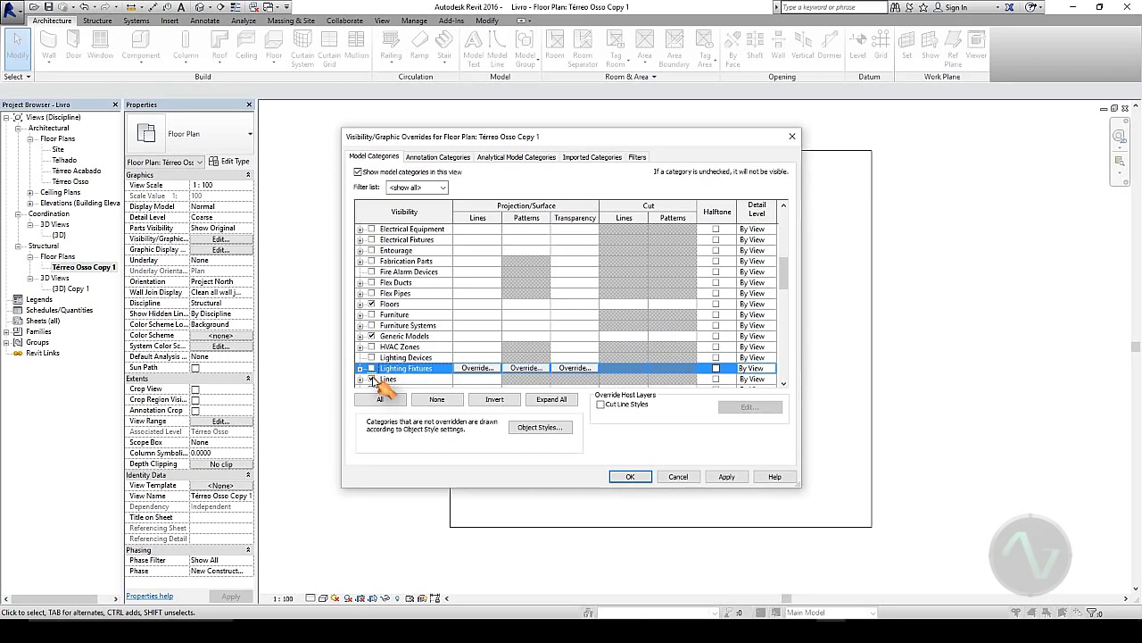
left_click(372, 378)
scroll(374, 366, "down", 3)
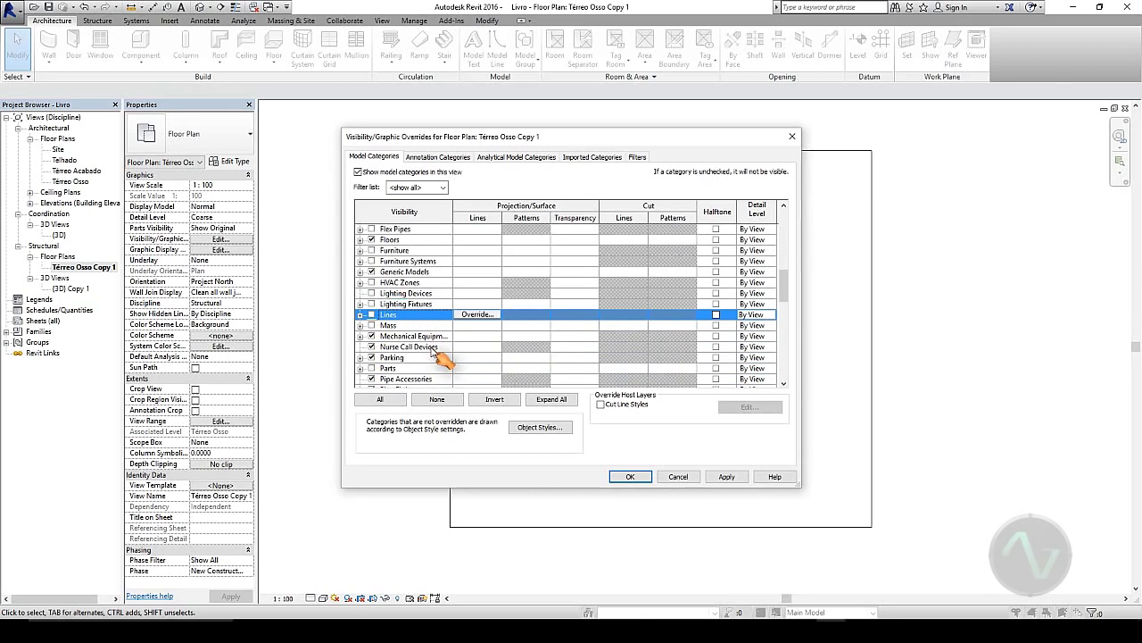
left_click(372, 304)
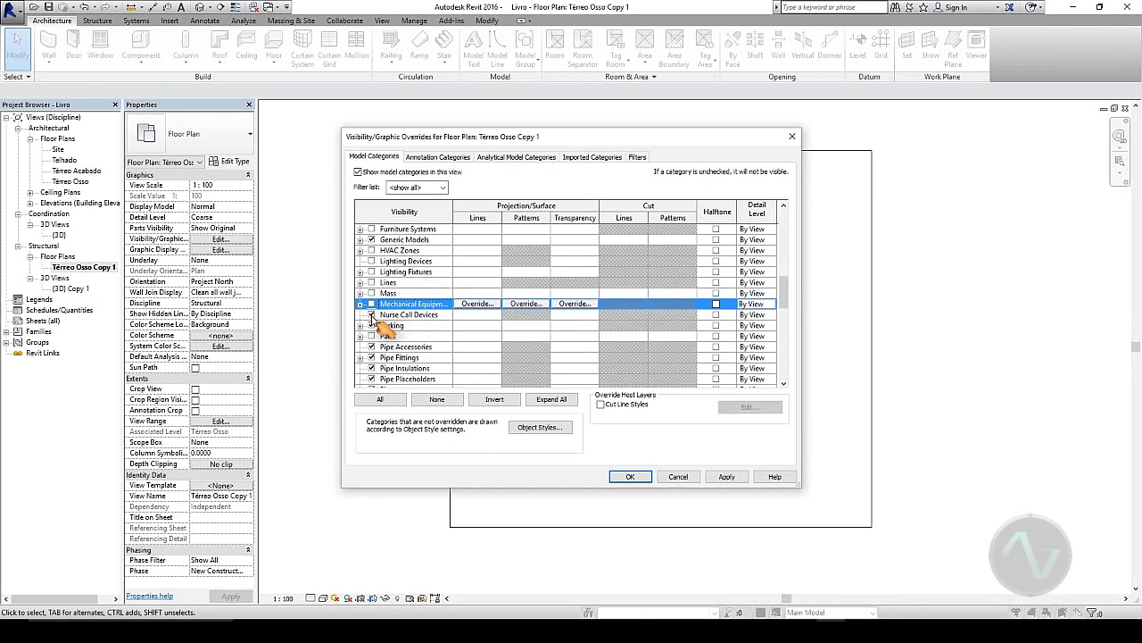
left_click(372, 314)
left_click(372, 325)
- Hide Pipe Accessories, Pipe Fittings, Pipe Insulations, Pipe Placeholders, Pipes, Planting, Plumbing Fixtures and Railings in the floor plan
left_click(372, 347)
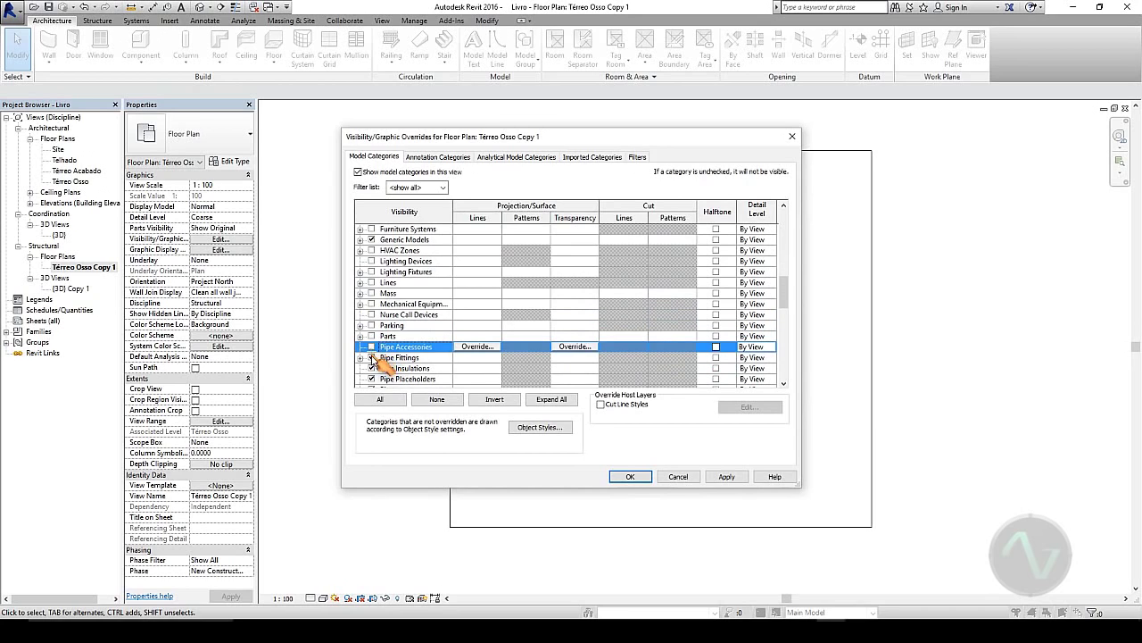
left_click(373, 357)
left_click(373, 368)
left_click(373, 378)
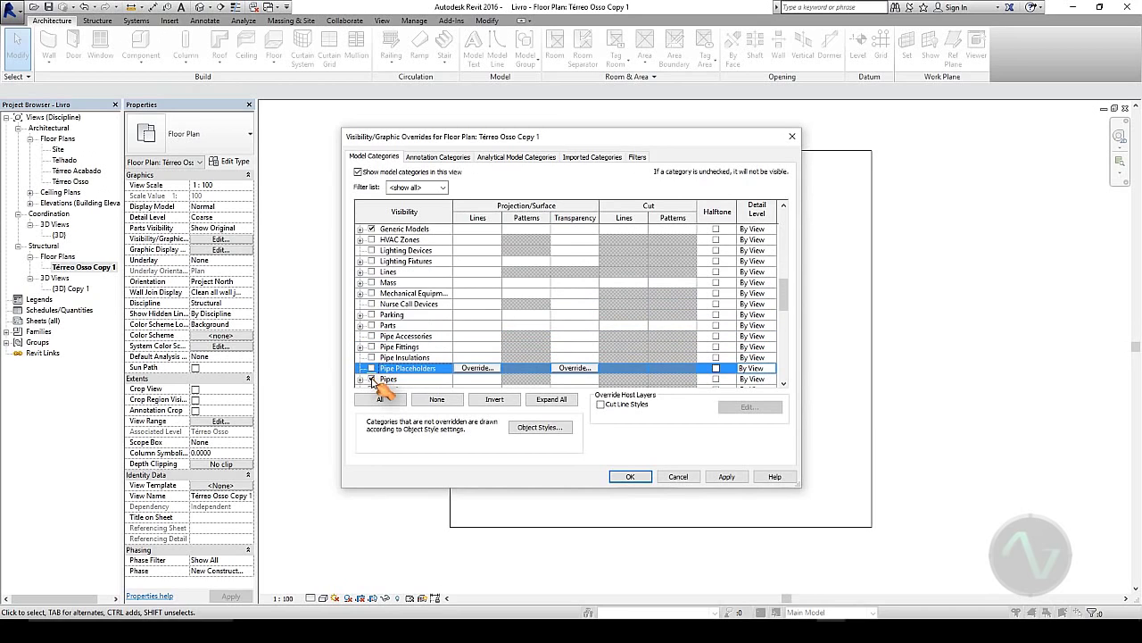
left_click(373, 379)
left_click(372, 378)
left_click(372, 379)
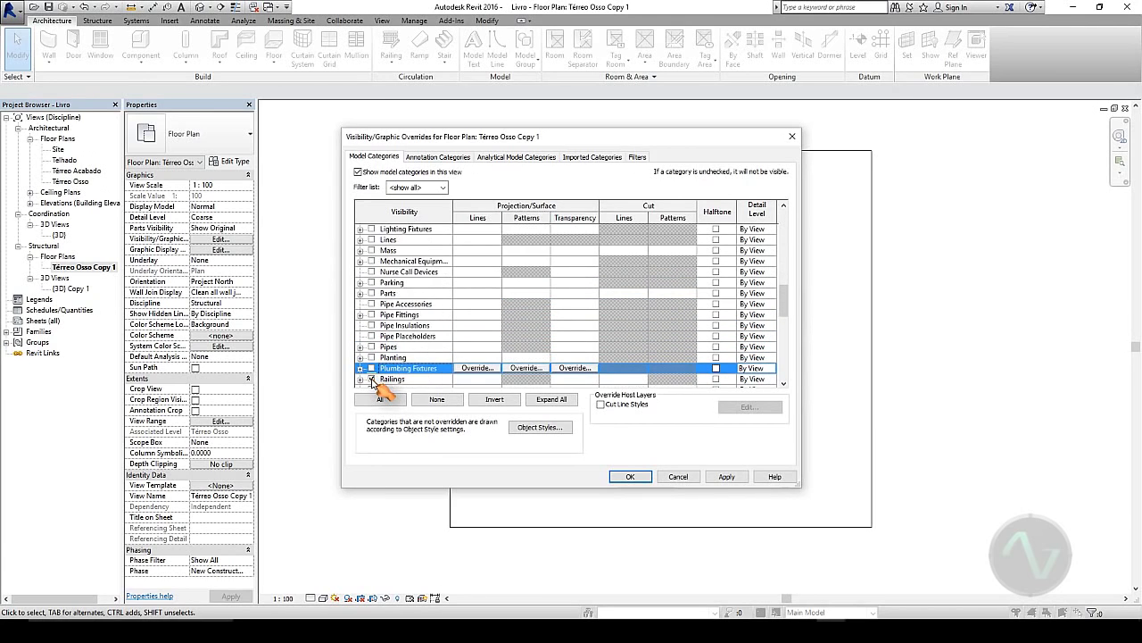
left_click(372, 379)
- Hide Raster Images and Roads, keeping the Ramps and Roofs categories switched on
scroll(415, 362, "down", 2)
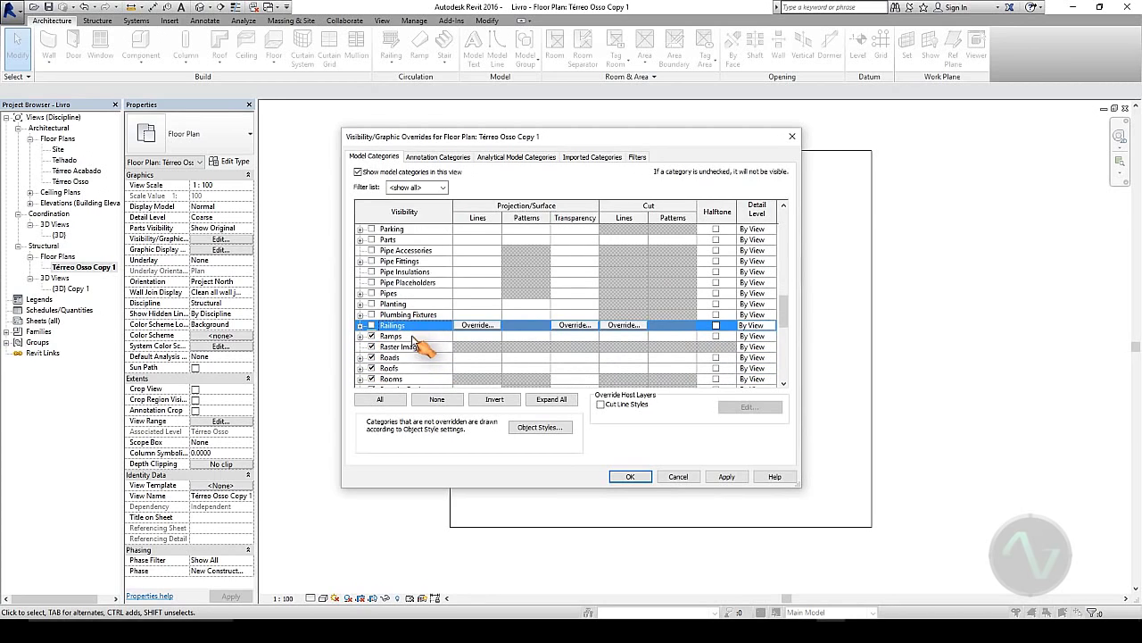
left_click(407, 315, "shift")
left_click(407, 315)
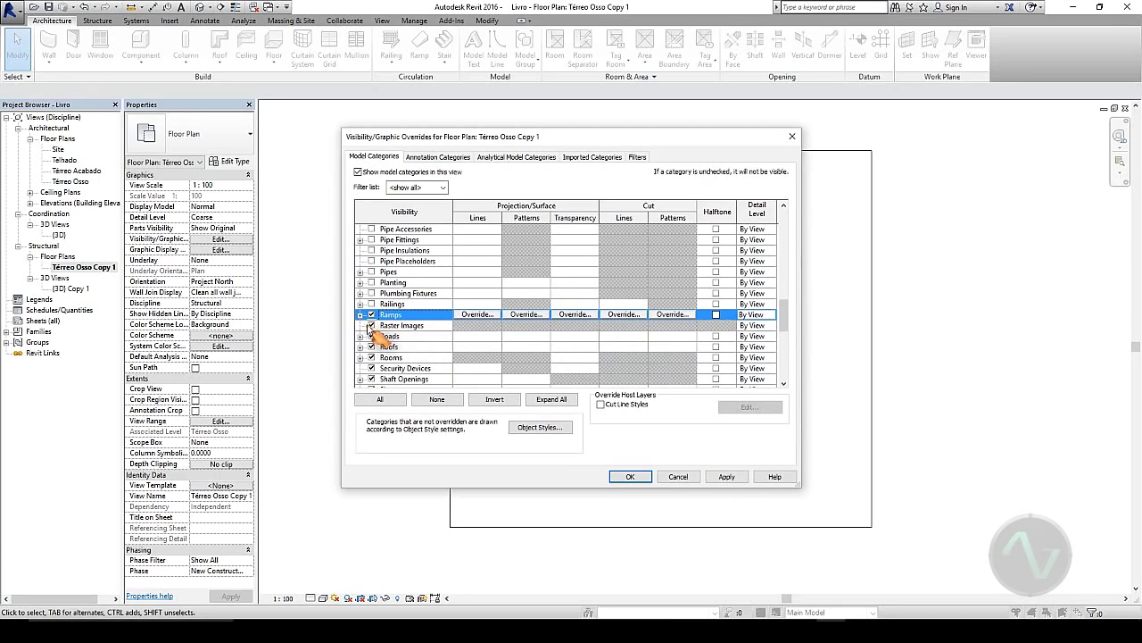
left_click(372, 326)
left_click(371, 337)
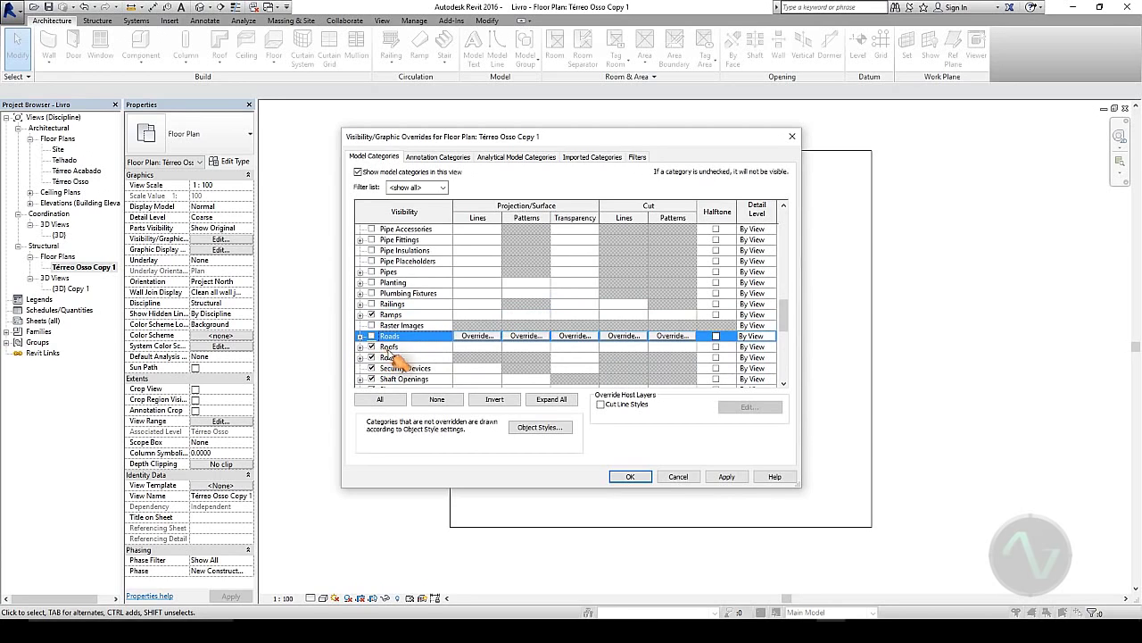
left_click(404, 348)
scroll(392, 339, "down", 2)
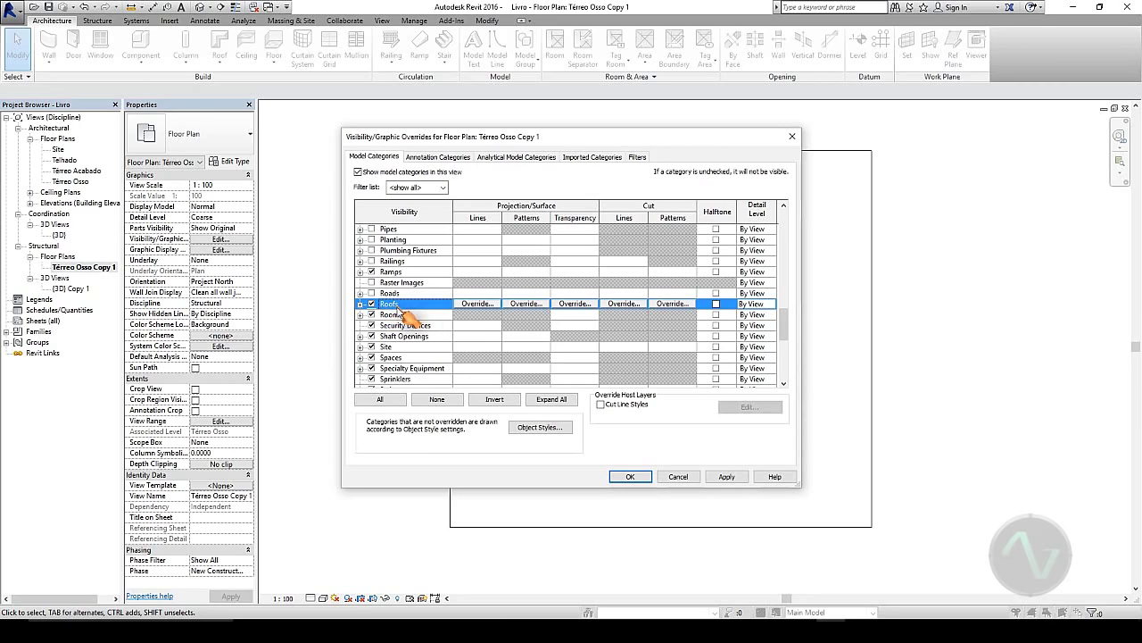
- Hide Rooms and Security Devices in the structural floor plan, keeping the Shaft Openings category switched on
left_click(389, 315)
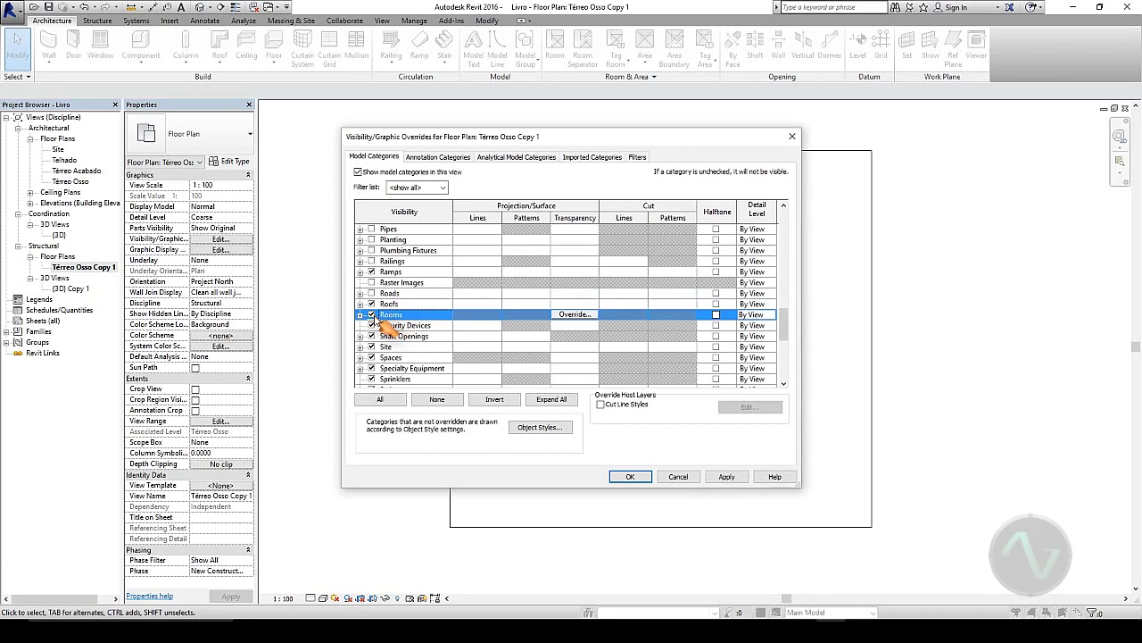
left_click(371, 314)
left_click(372, 325)
left_click(371, 335)
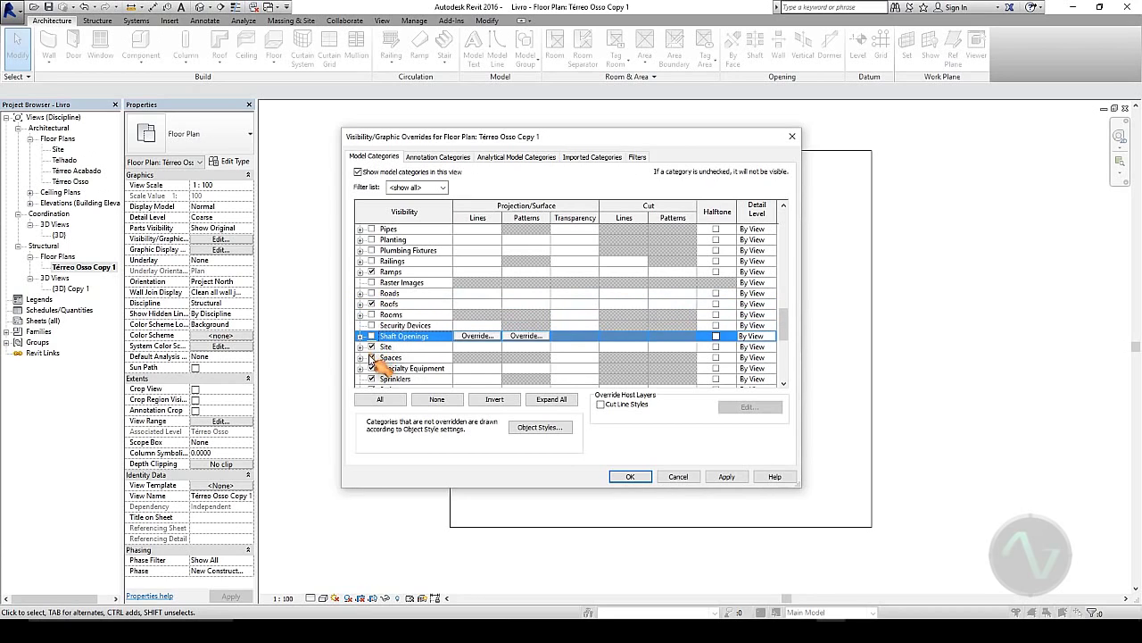
left_click(371, 335)
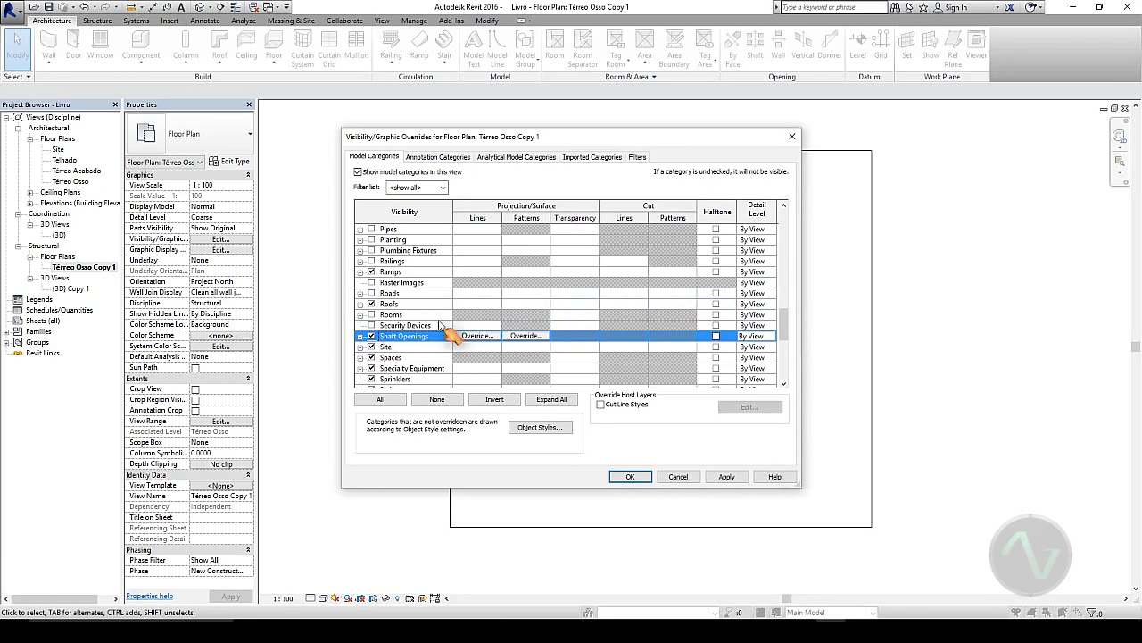
- Hide Site, Spaces, Specialty Equipment and Sprinklers, keeping the Stairs category switched on
scroll(373, 337, "down", 2)
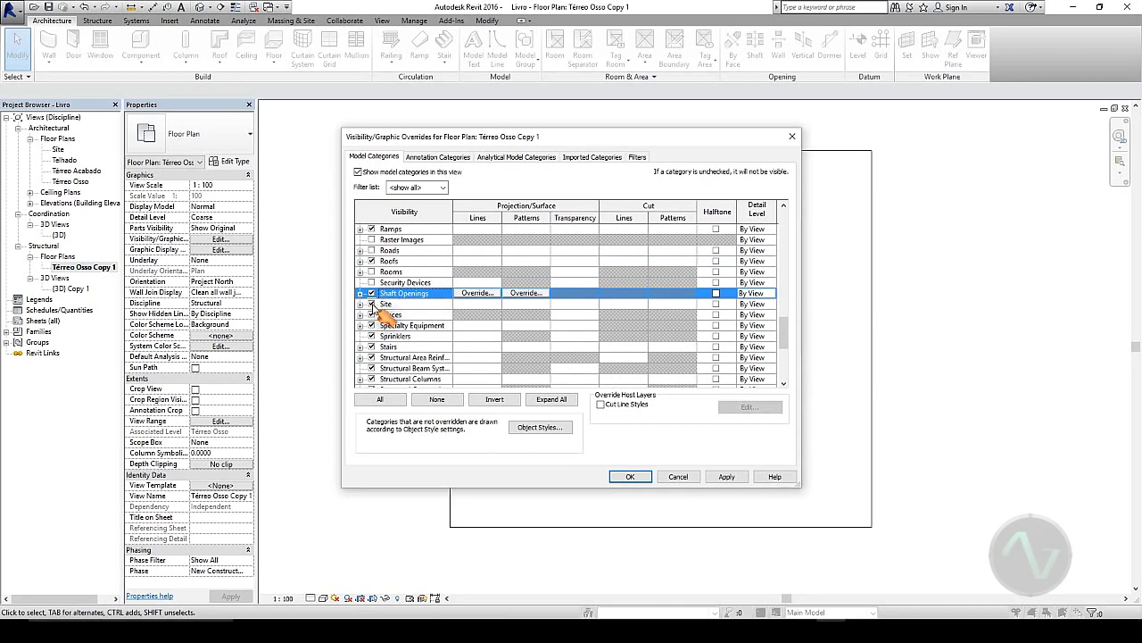
left_click(371, 303)
left_click(371, 315)
left_click(371, 325)
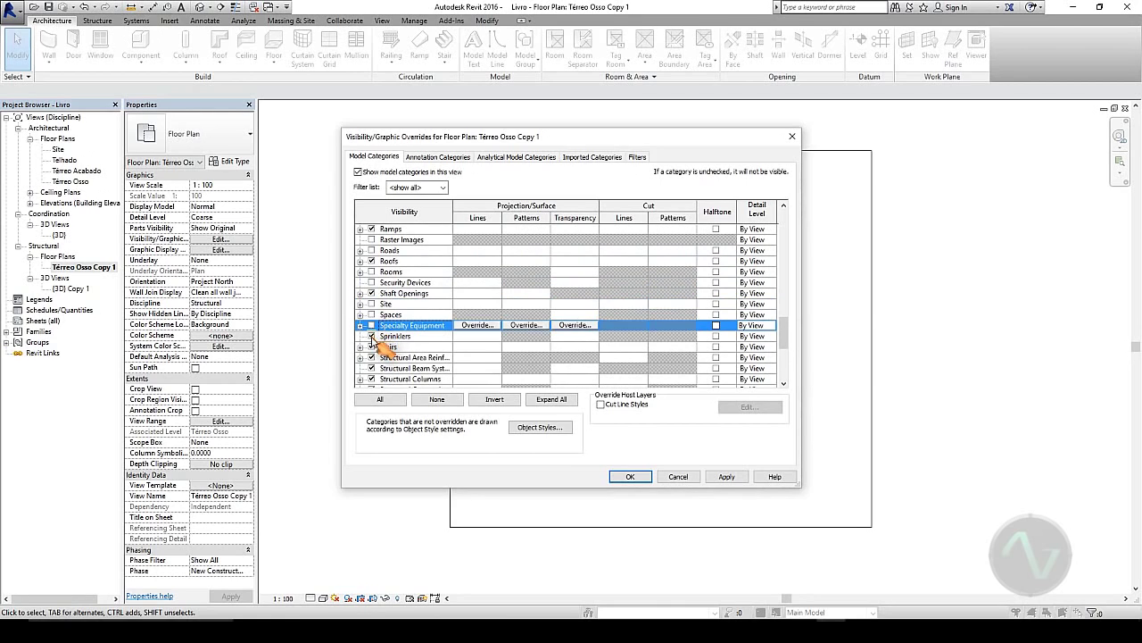
left_click(371, 336)
left_click(422, 345)
- Widen the category name column and hide Telephone Devices, Windows and Wires, keeping all structural categories switched on
scroll(423, 343, "down", 2)
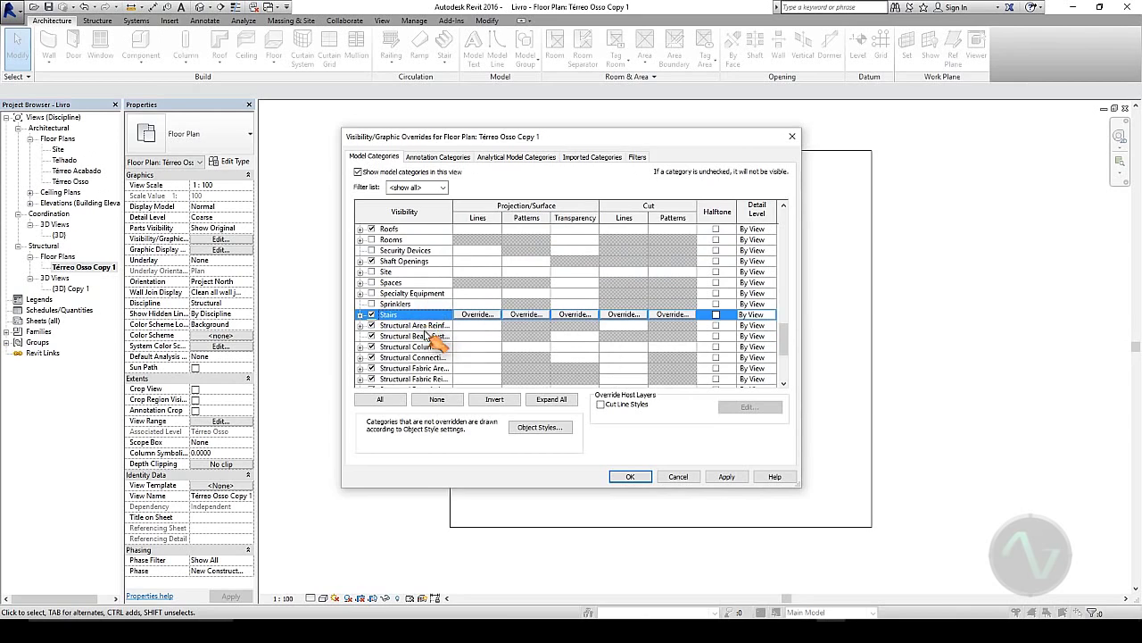
scroll(409, 314, "down", 2)
scroll(412, 311, "down", 1)
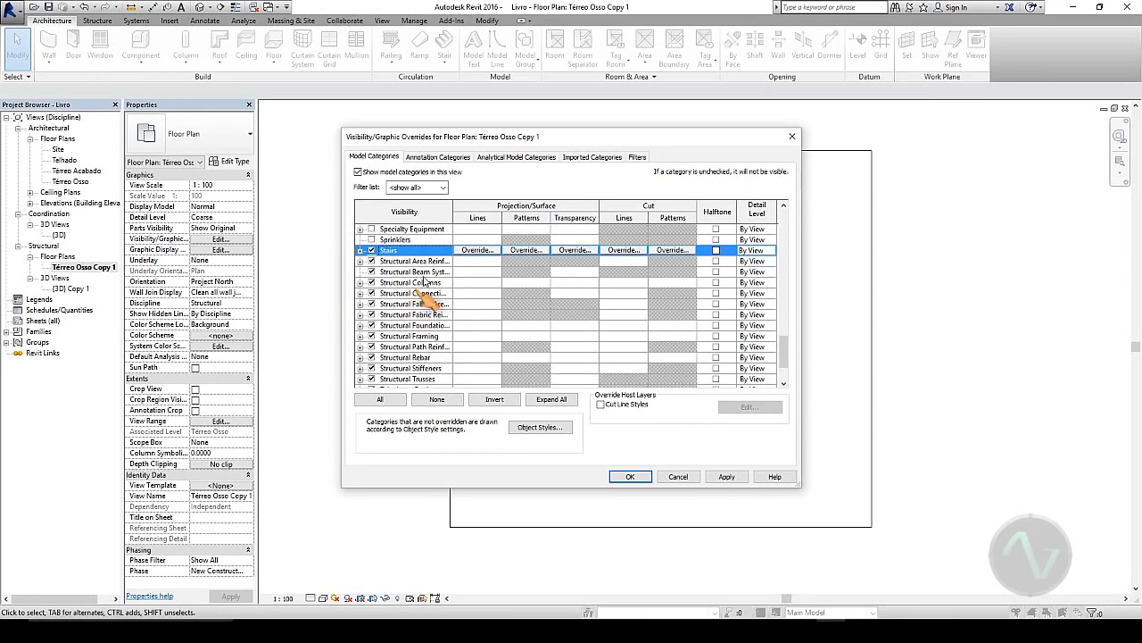
left_click_drag(450, 212, 479, 211)
scroll(408, 284, "down", 1)
scroll(411, 282, "down", 1)
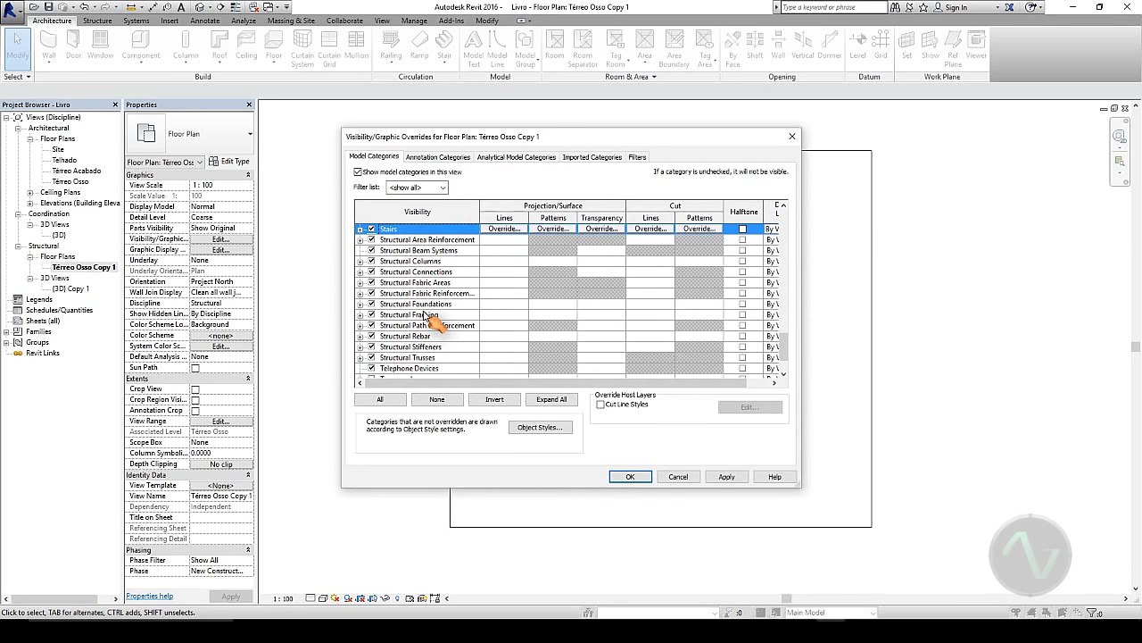
scroll(431, 321, "down", 2)
left_click(372, 325)
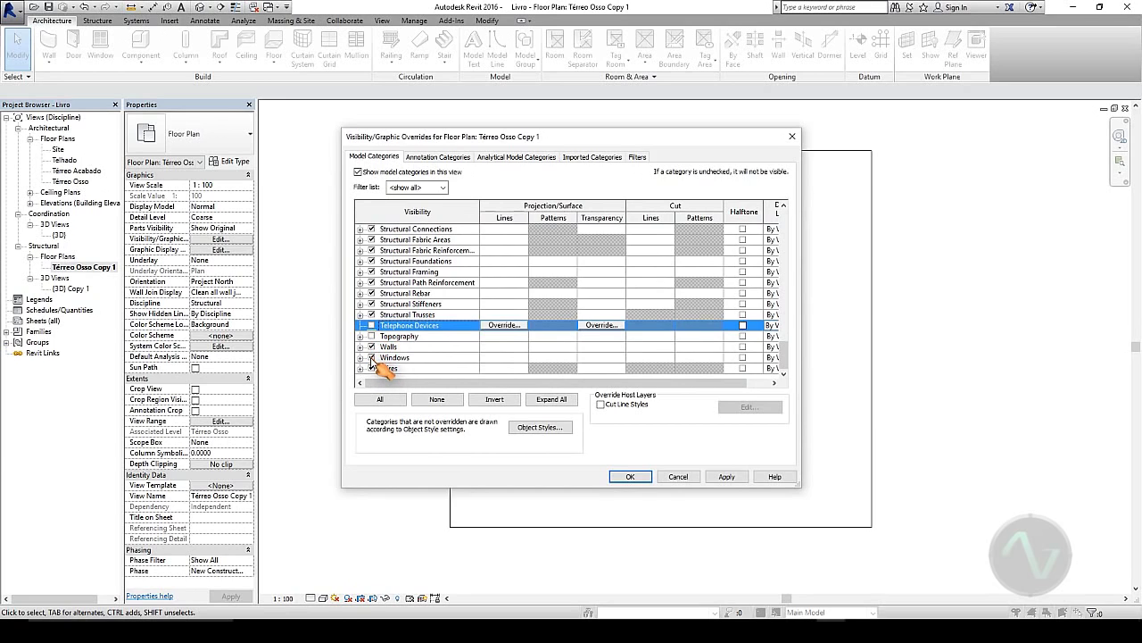
left_click(372, 357)
left_click(371, 368)
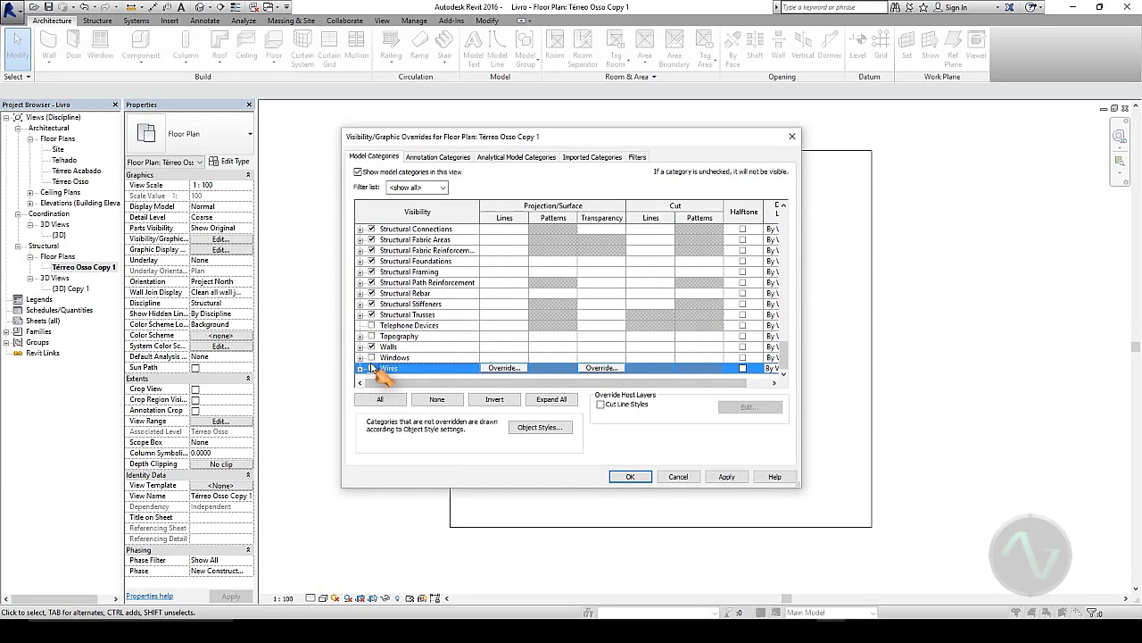
- Apply the category visibility settings and compare the structural floor plan copy with the architectural Térreo Osso plan
left_click(414, 348)
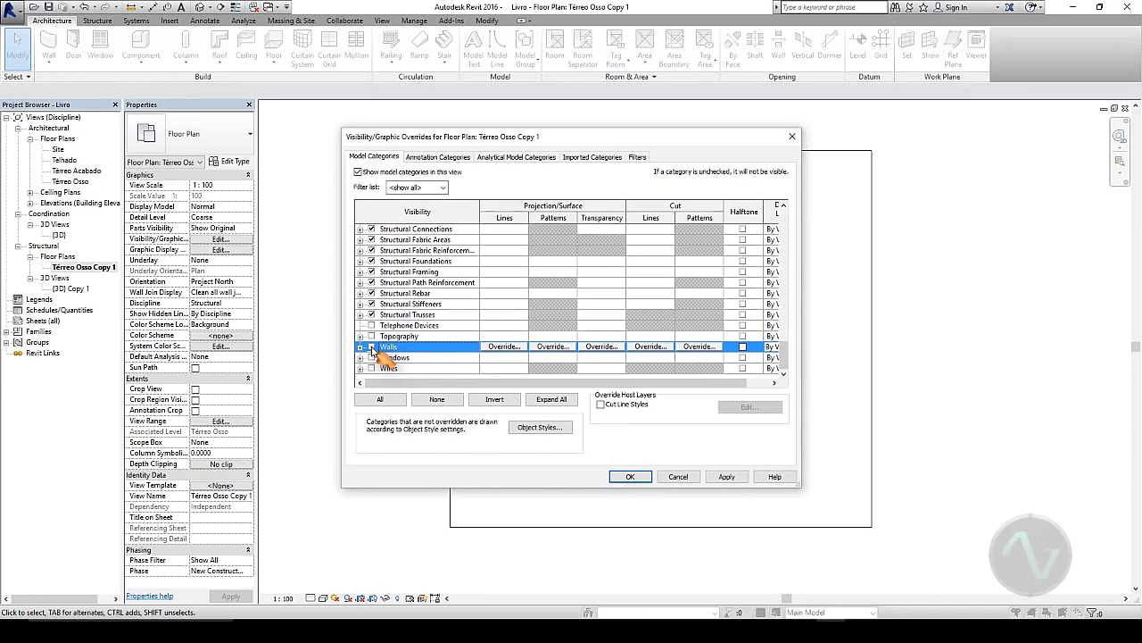
left_click(632, 477)
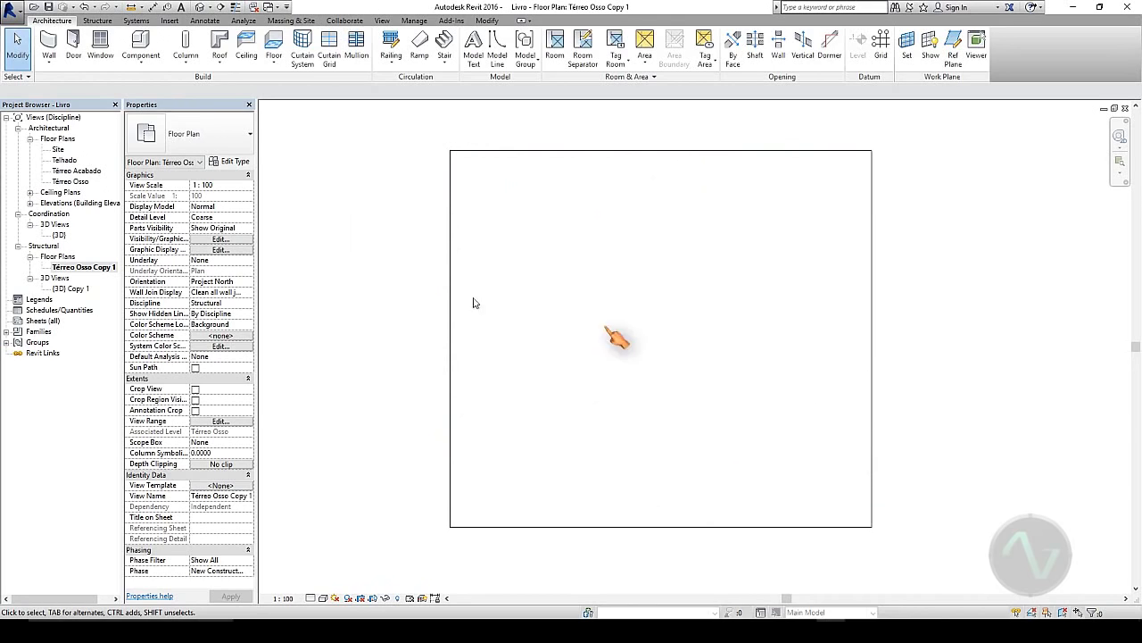
left_click(71, 182)
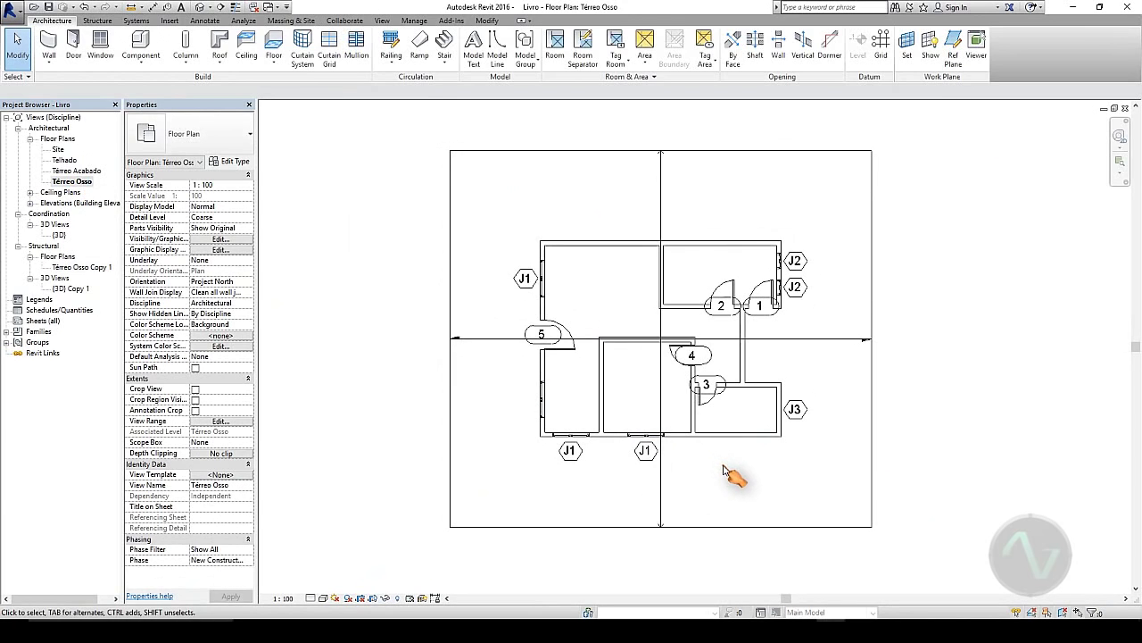
double_click(71, 268)
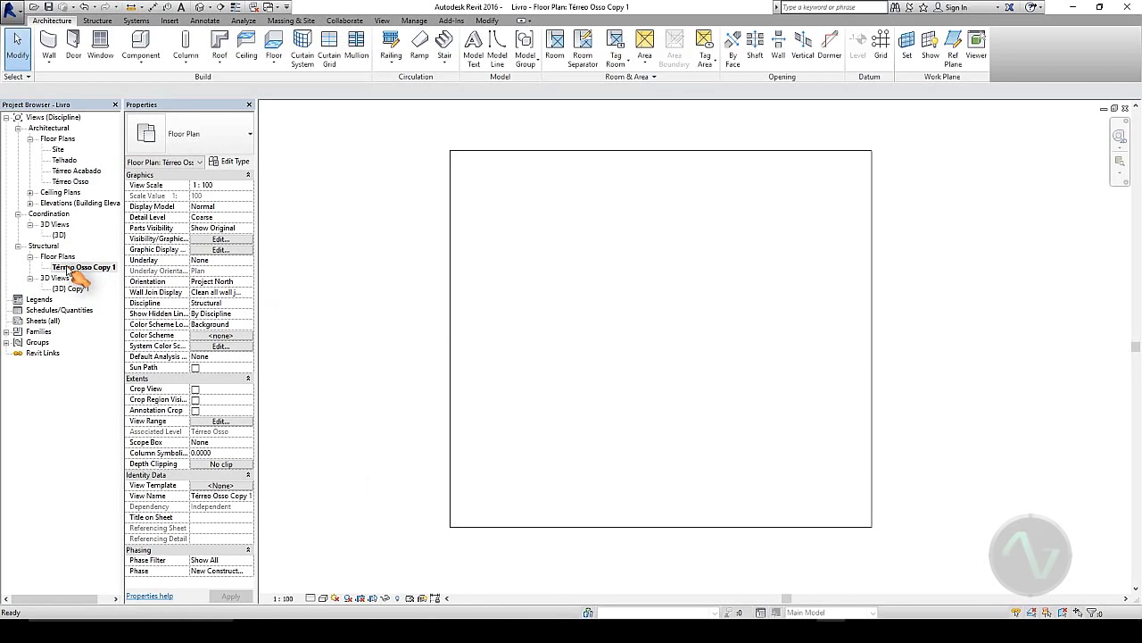
- Rename the structural floor plan Térreo Osso Copy 1 as EST - TERREO
right_click(70, 269)
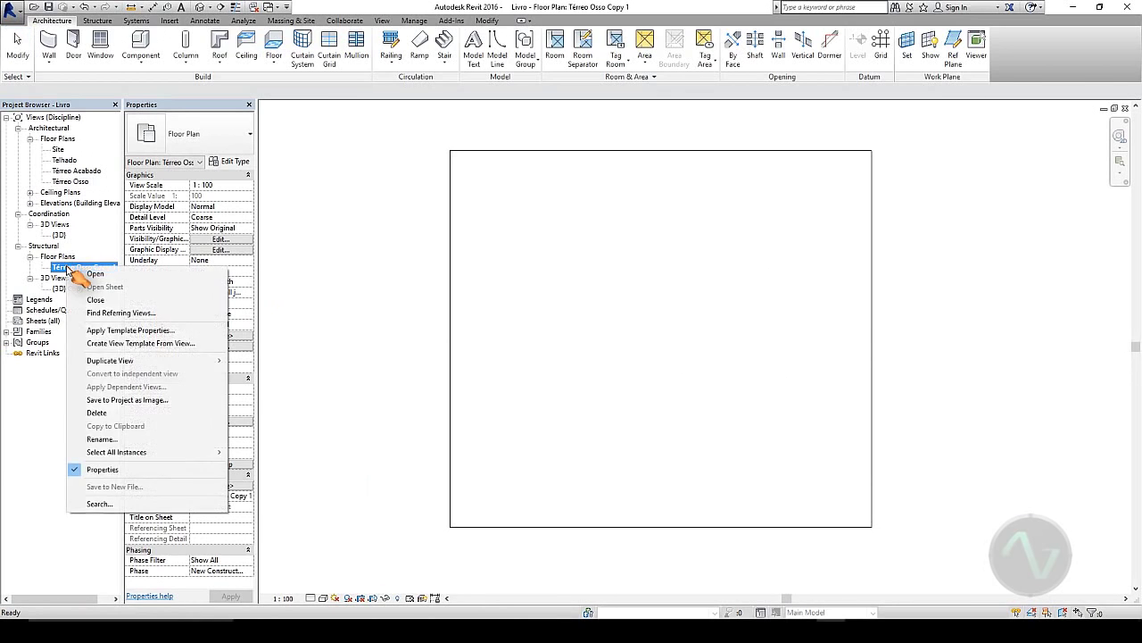
left_click(128, 440)
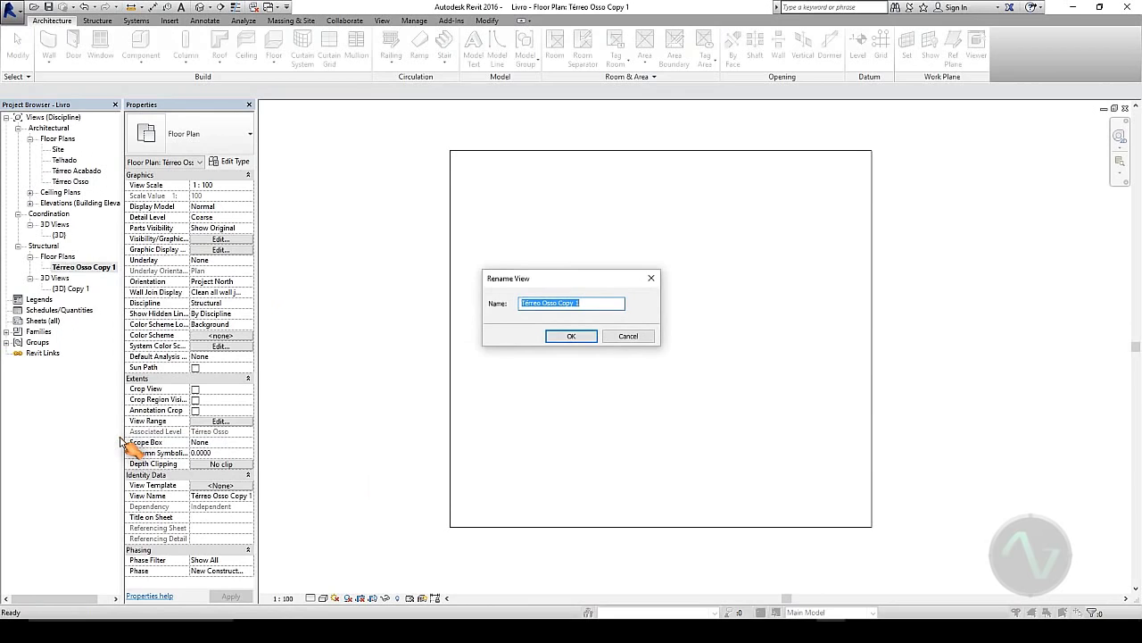
type("Terre")
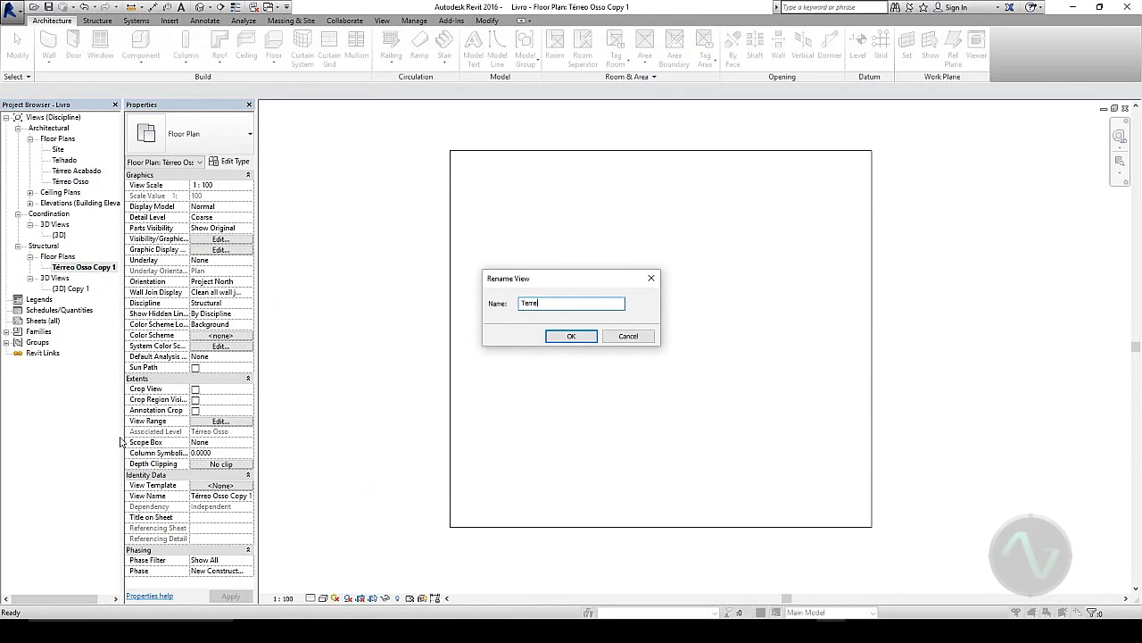
key("BackSpace")
key("BackSpace")
key("BackSpace")
key("BackSpace")
key("BackSpace")
type("EST - TERRE")
left_click(576, 336)
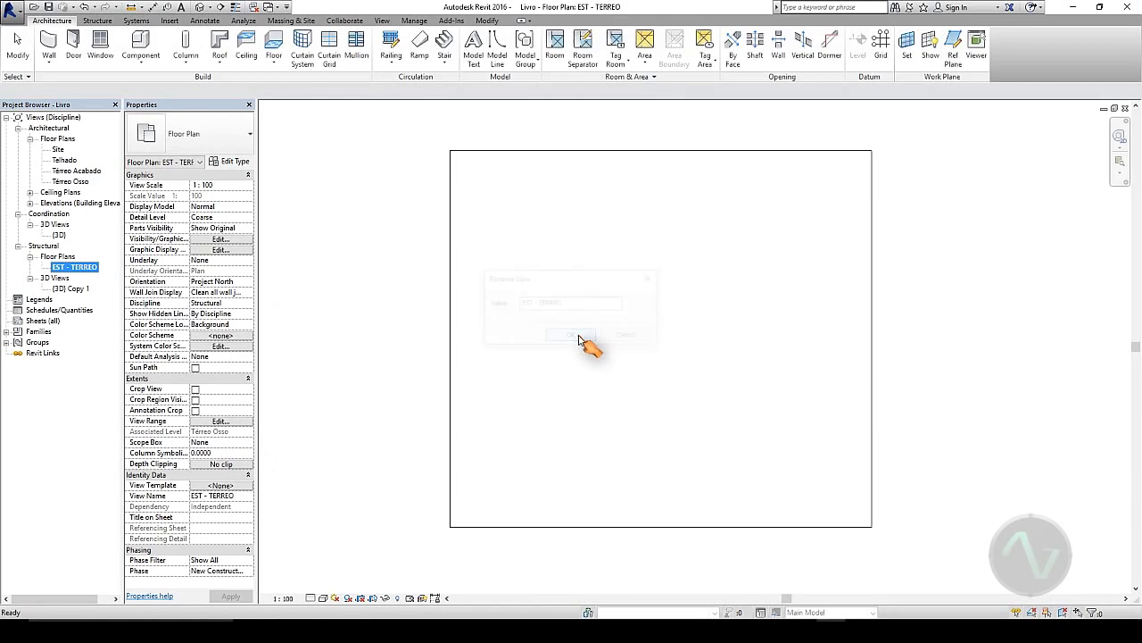
- Rename the architectural floor plan Térreo Osso as ARQ - TERREO, including its corresponding level and views
left_click(76, 182)
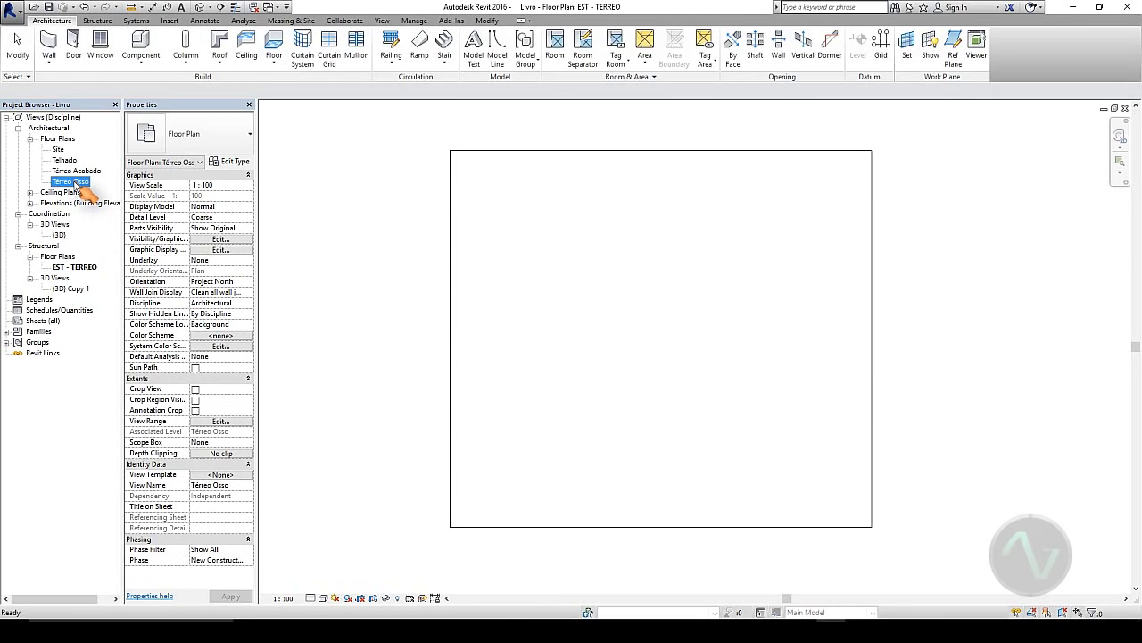
right_click(78, 185)
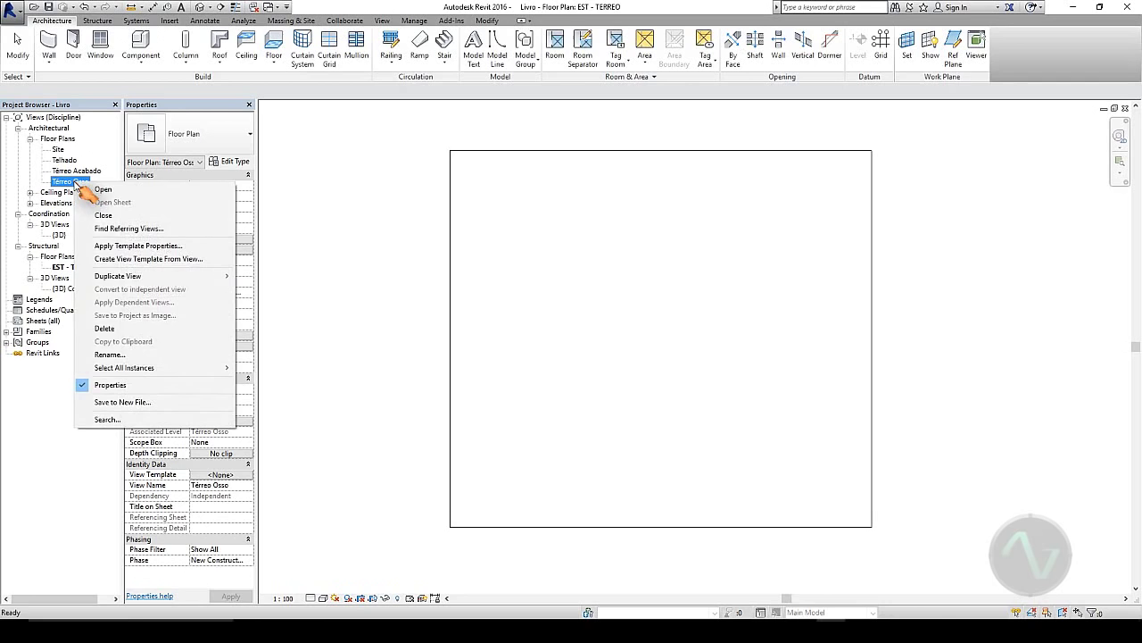
left_click(134, 355)
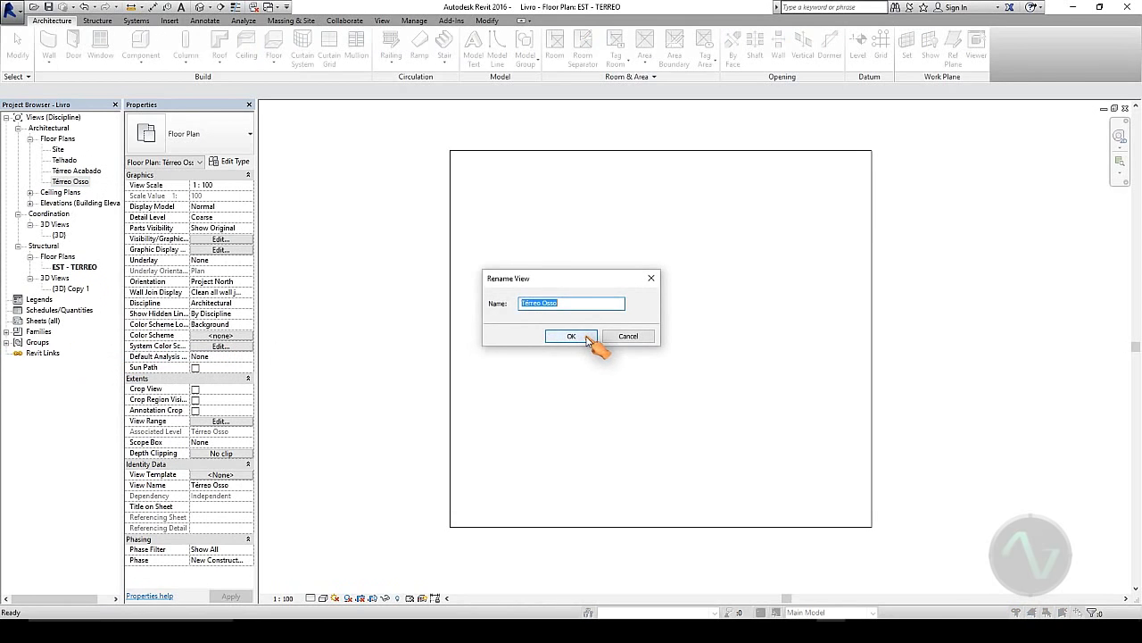
type("ARQ - TERREO")
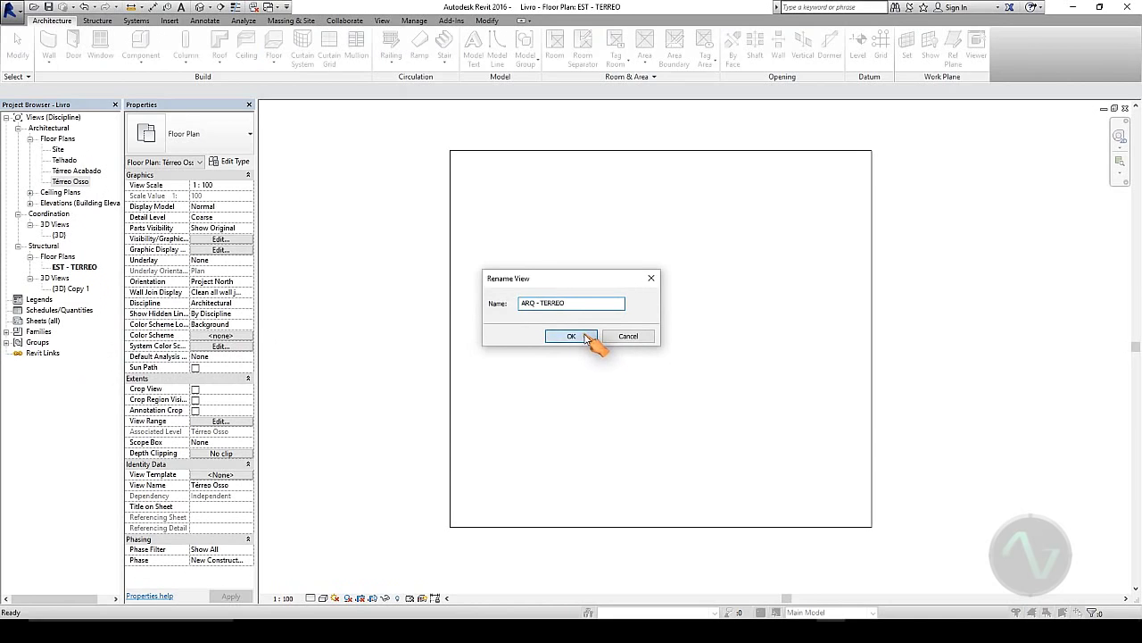
left_click(586, 336)
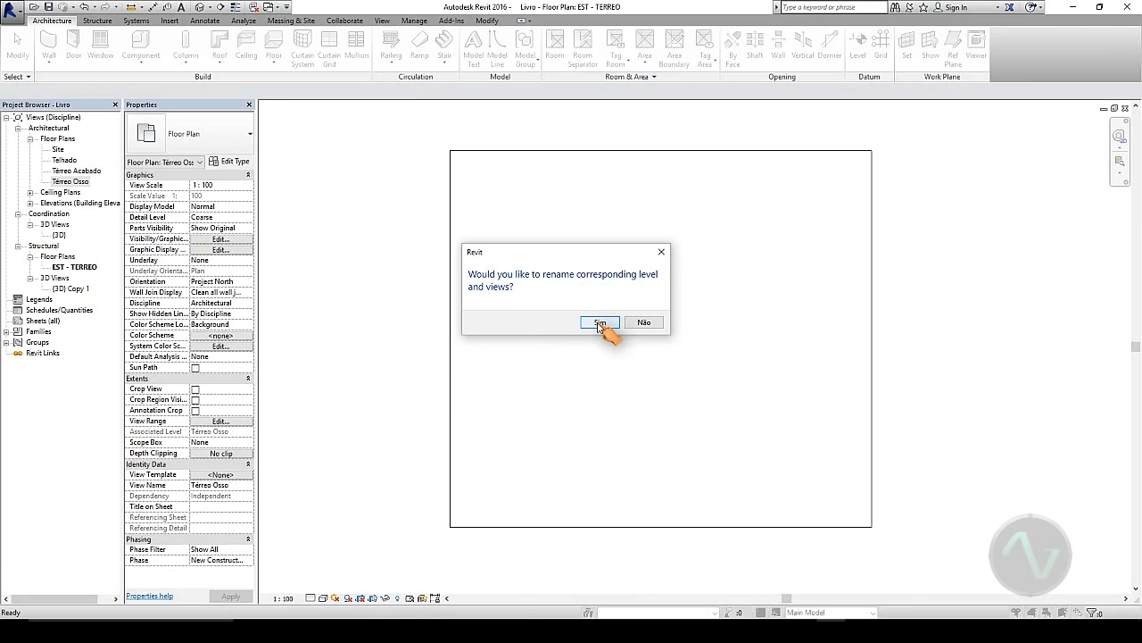
left_click(599, 323)
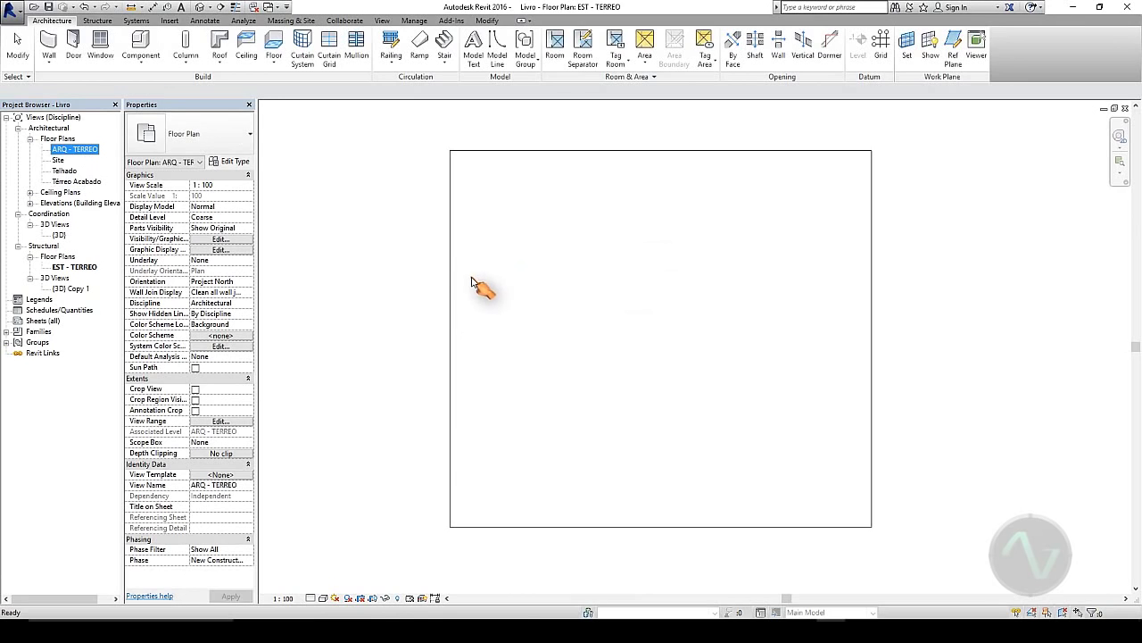
- Check how the rename carried over to the architectural ceiling plans and the ground level in the Oeste elevation
left_click(30, 193)
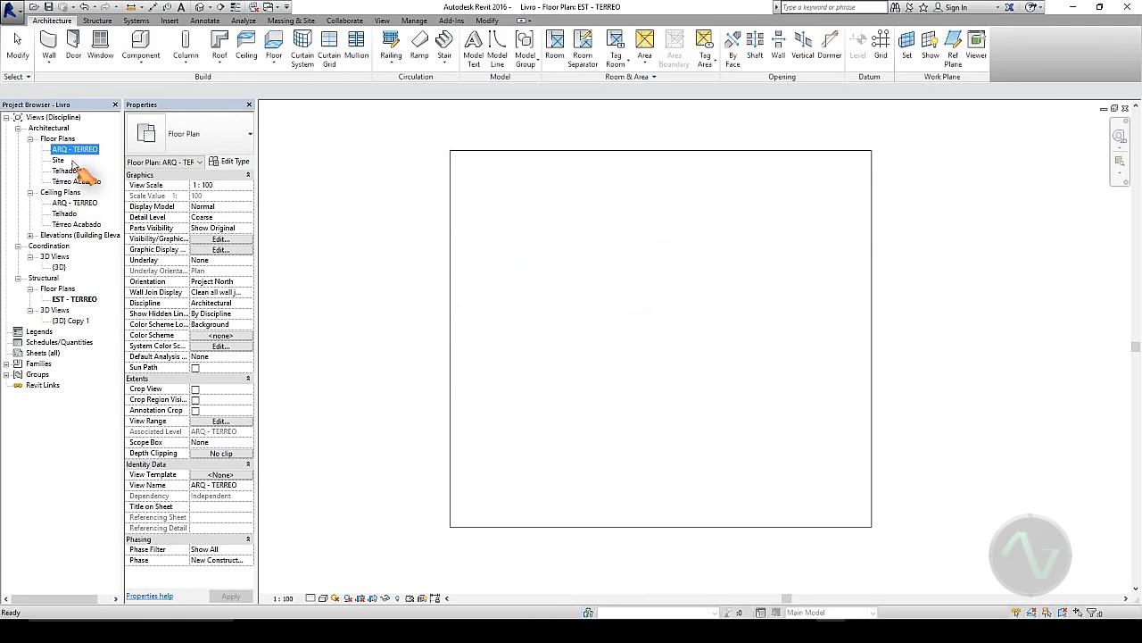
left_click(30, 192)
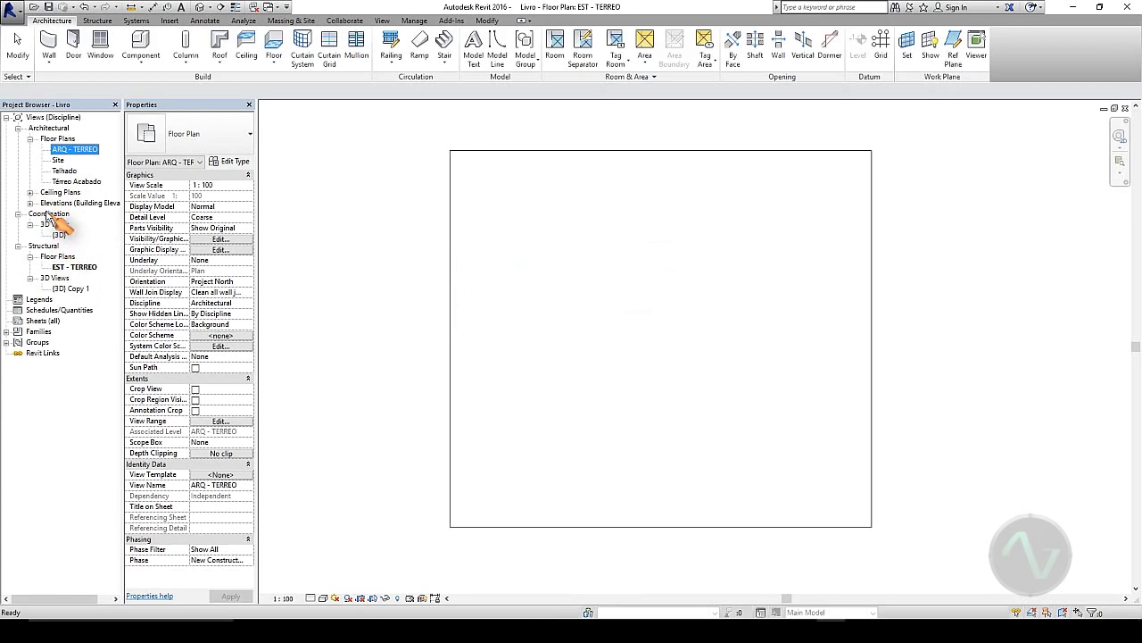
left_click(31, 204)
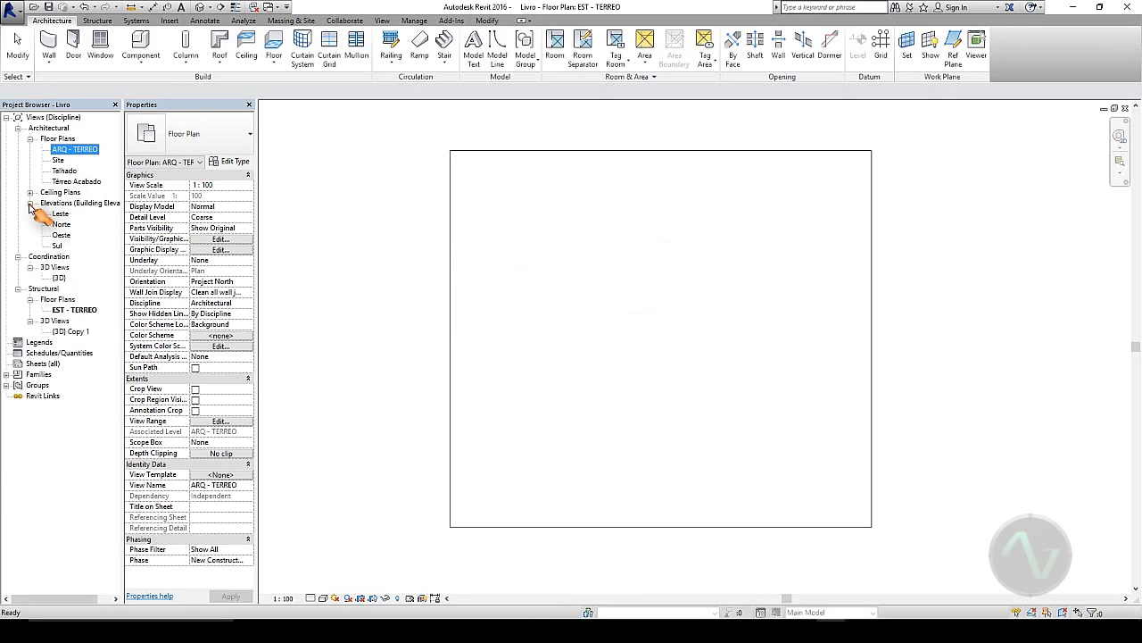
double_click(62, 236)
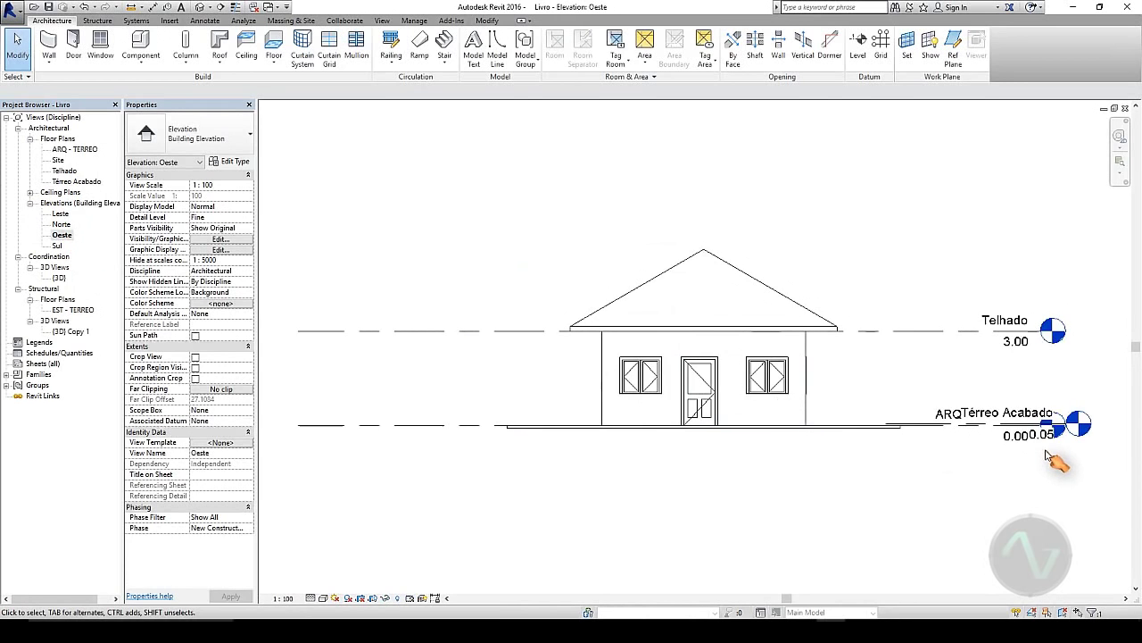
scroll(1027, 442, "up", 4)
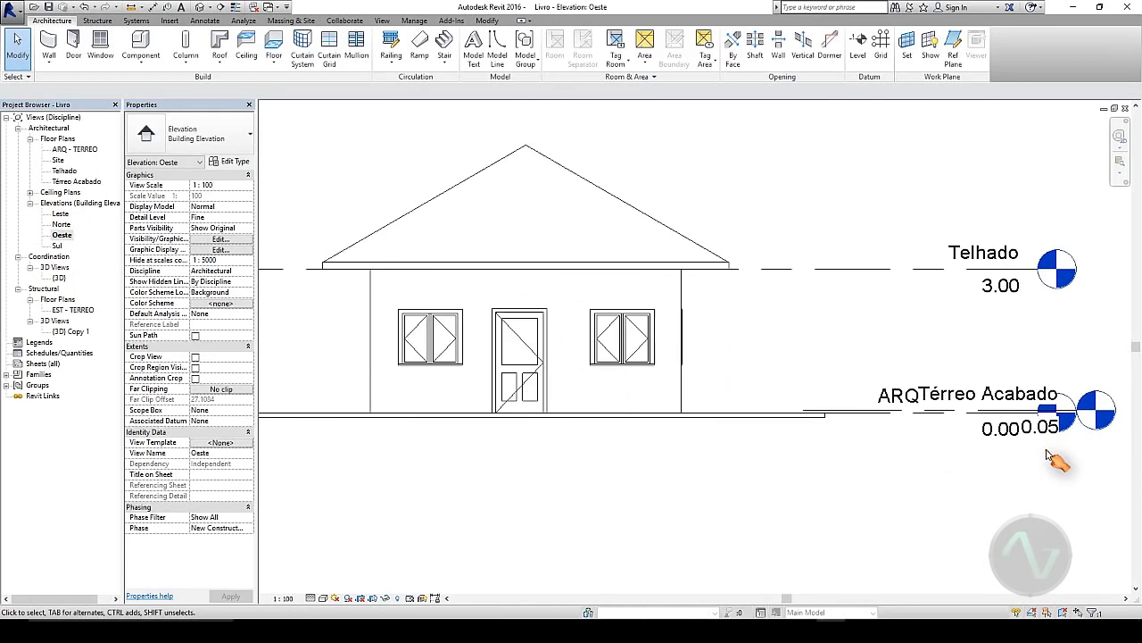
- Shorten the ARQ - TERREO level line in the Oeste elevation so its head clears the Térreo Acabado label
left_click(864, 385)
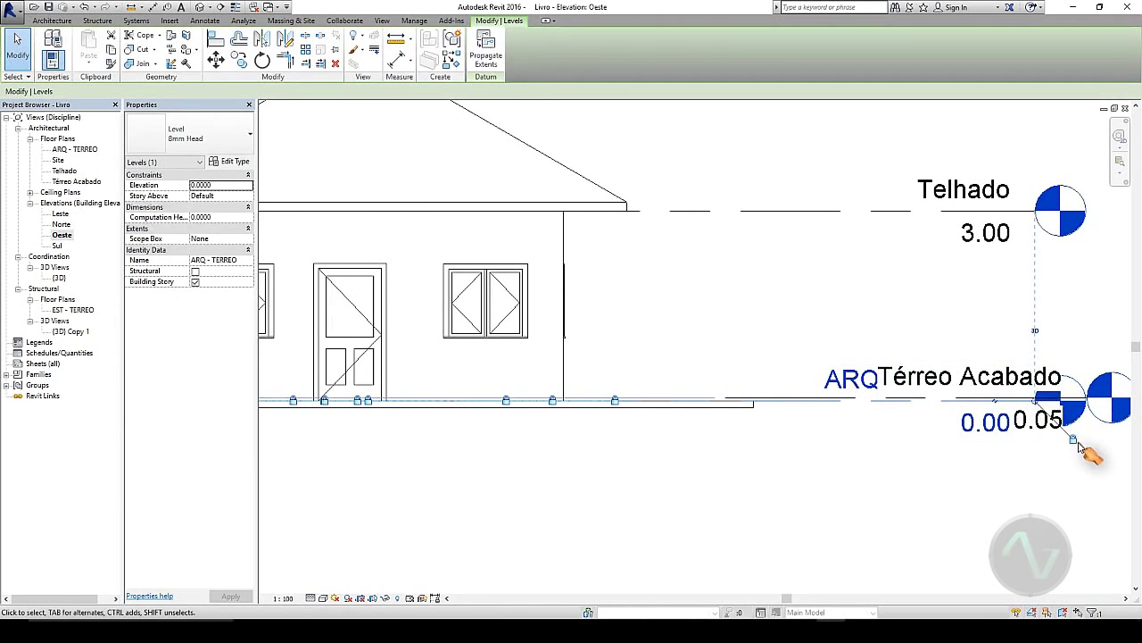
left_click_drag(1049, 415, 803, 401)
left_click(800, 469)
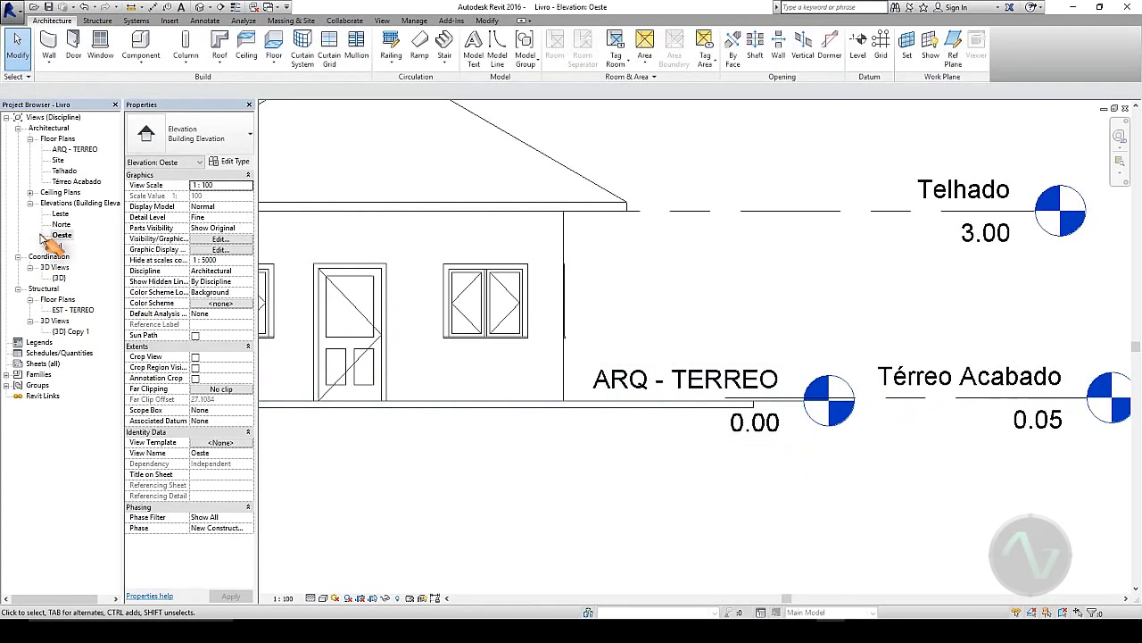
- Collapse the elevations group and open the EST - TERREO structural floor plan
left_click(29, 204)
left_click(73, 267)
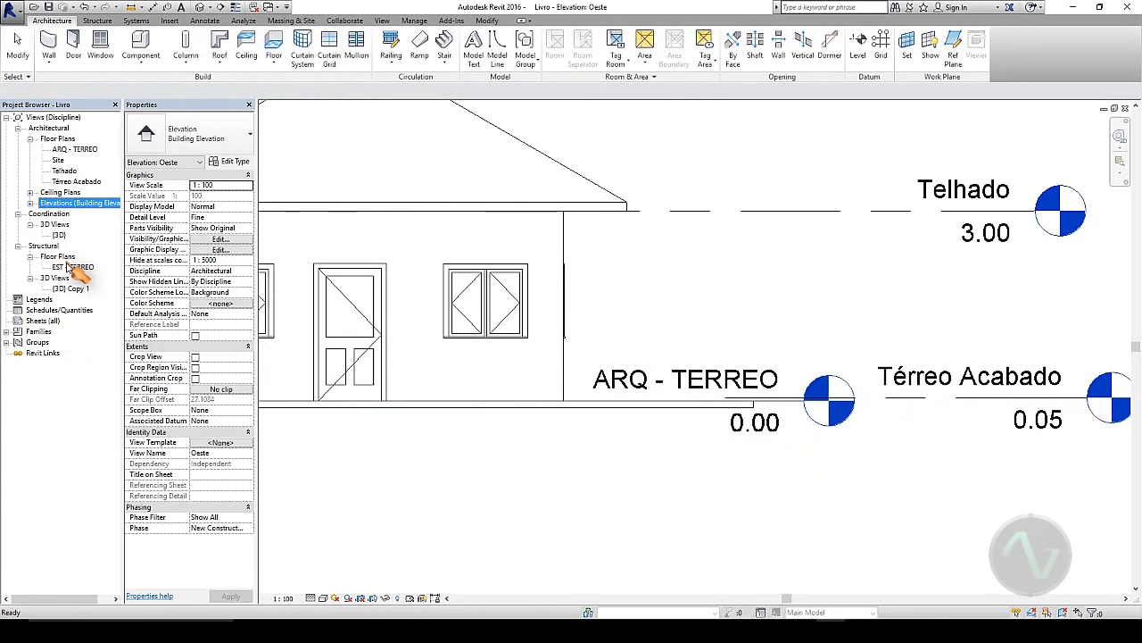
double_click(73, 267)
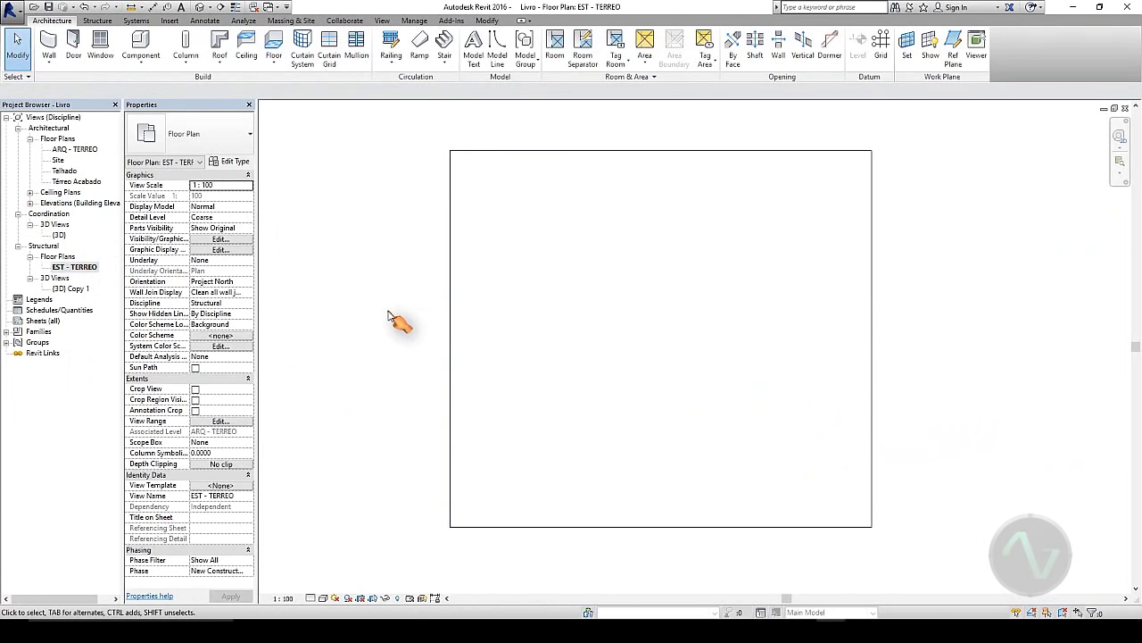
- Rename the structural 3D view {3D} Copy 1 as ISOMETRICO ESTRUTURA
left_click(75, 289)
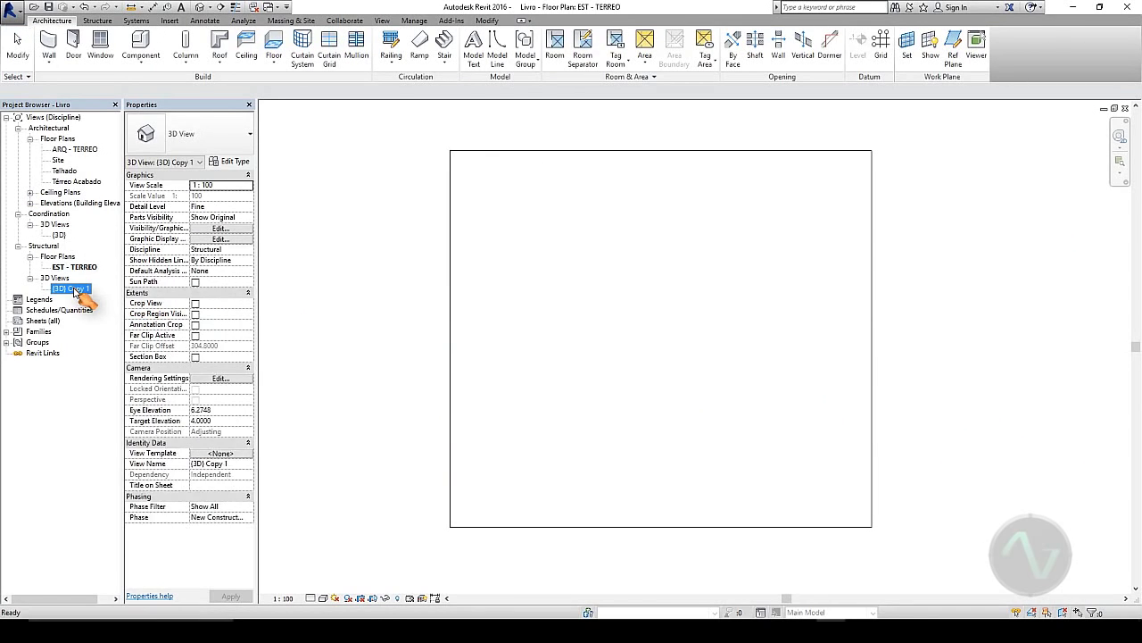
right_click(75, 289)
left_click(126, 466)
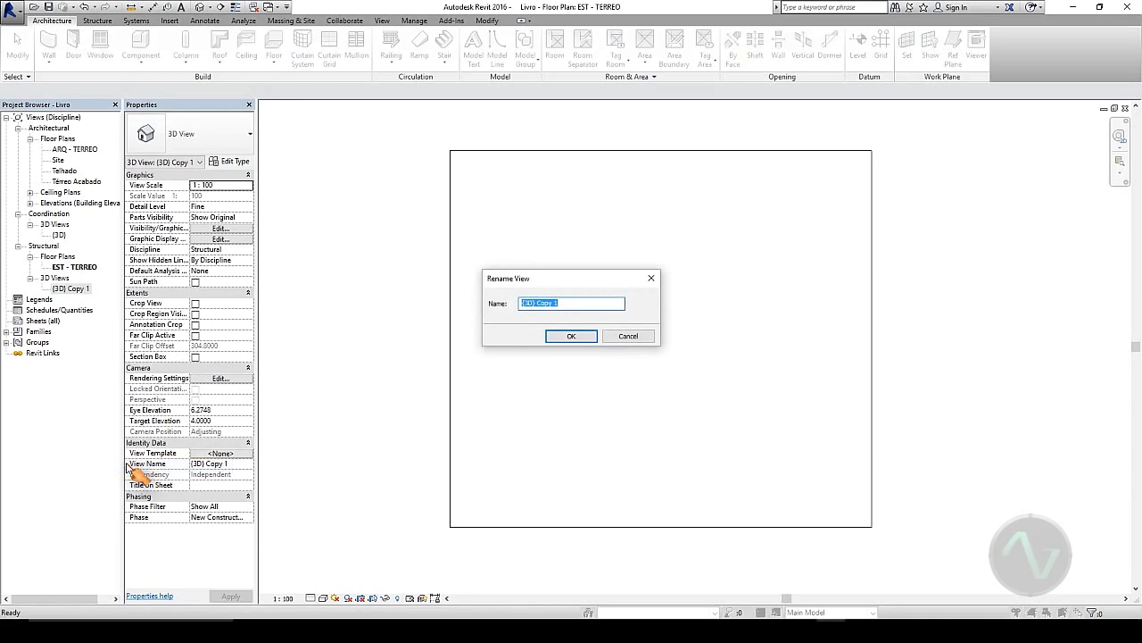
type("ISOMETRICO ESTRUTURA")
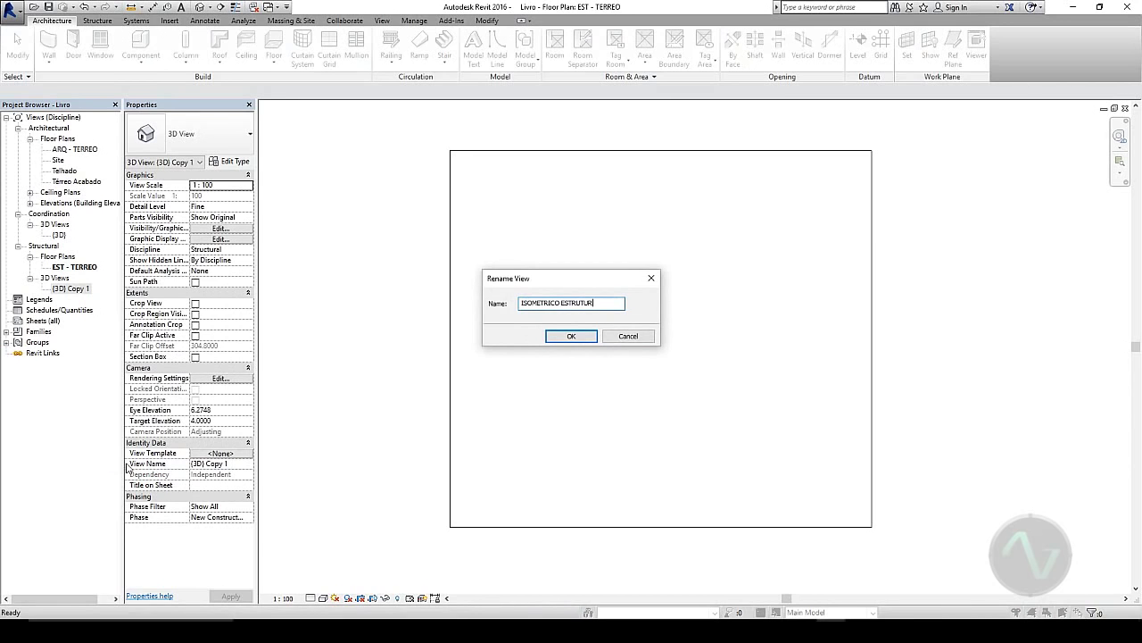
left_click(575, 337)
- Rename the coordination view {3D} as ISOMETRICO ARQUITETURA
right_click(59, 234)
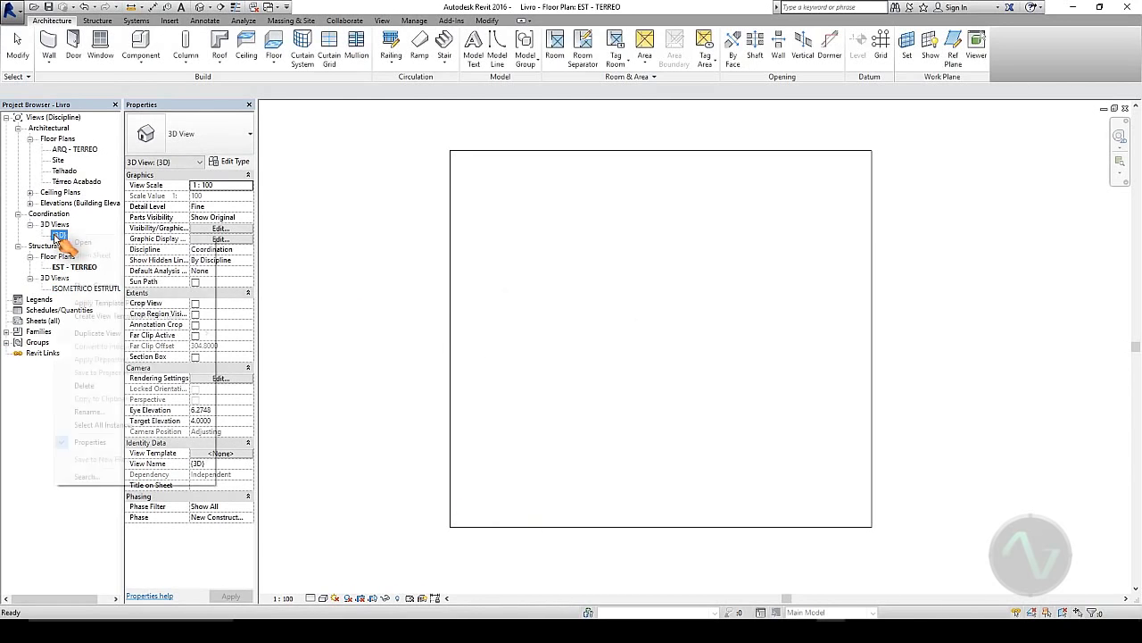
left_click(90, 412)
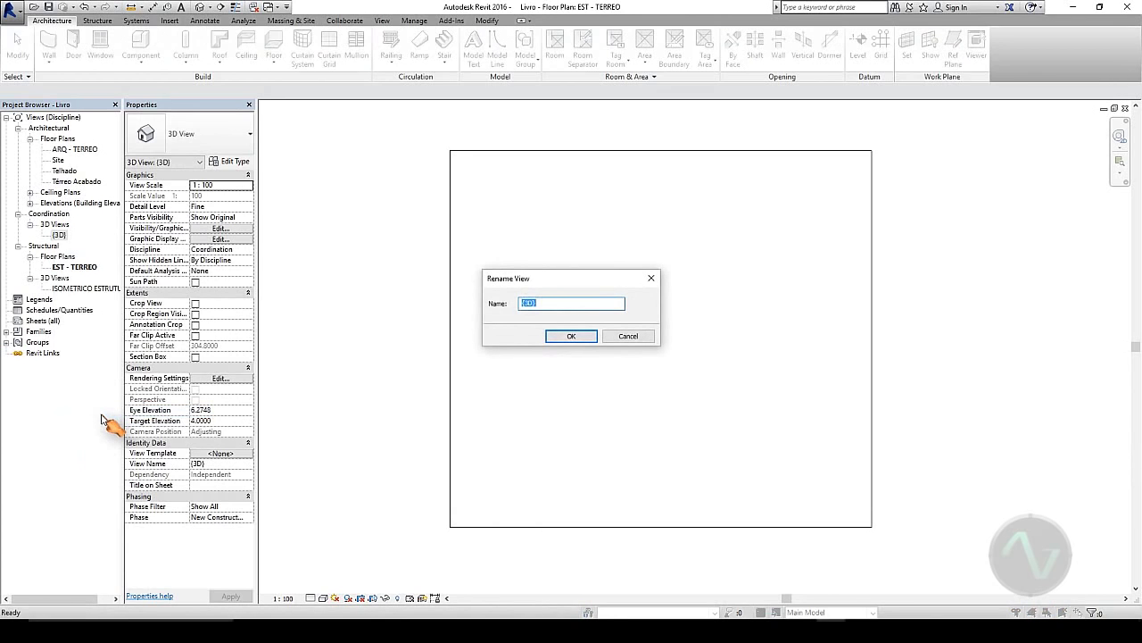
type("ES")
left_click(571, 337)
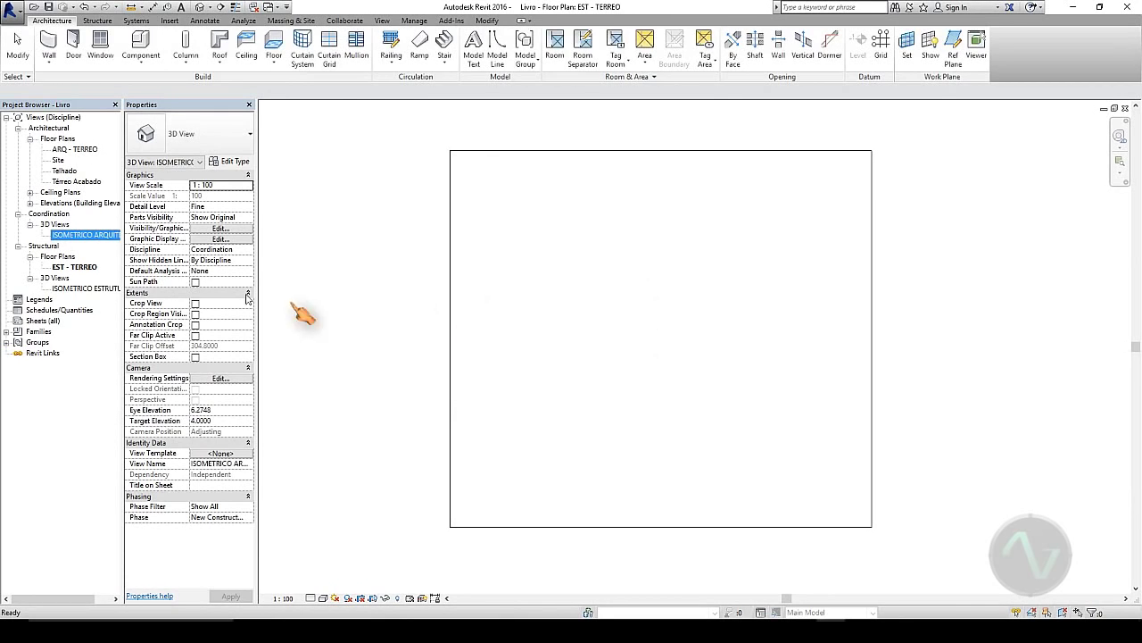
- Compare the ISOMETRICO ARQUITETURA and ISOMETRICO ESTRUTURA 3D views, ending in the structural one
double_click(85, 235)
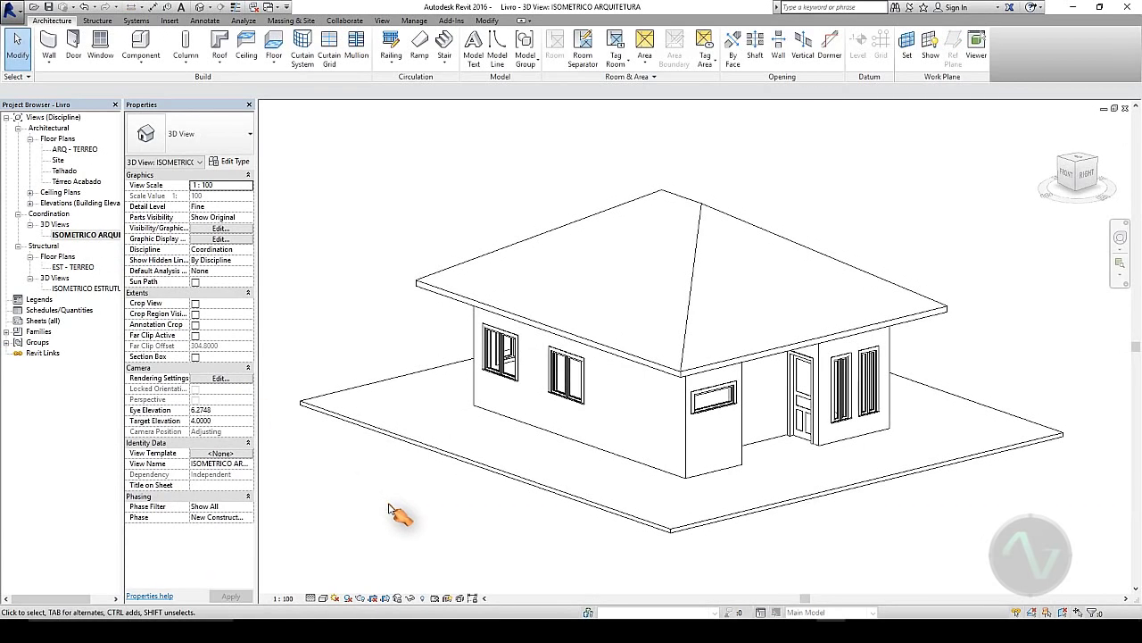
double_click(105, 288)
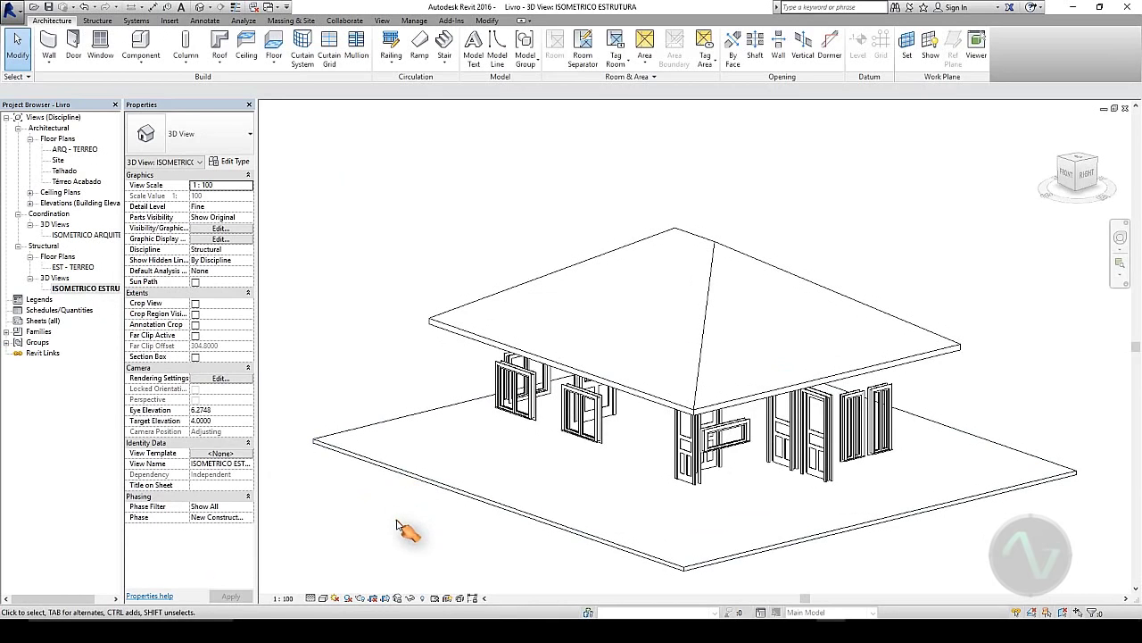
middle_click_drag(397, 524, 401, 469)
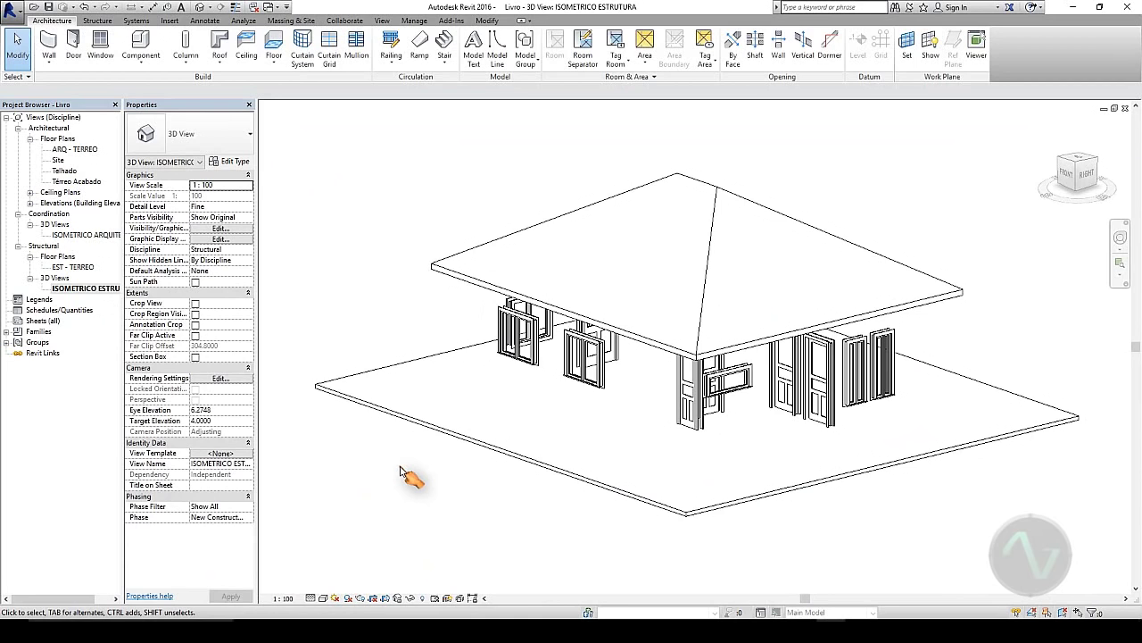
- In the visibility overrides of ISOMETRICO ESTRUTURA, turn off Air Terminals, Areas, Cable Tray Fittings, Cable Trays, Casework and Ceilings
left_click(221, 229)
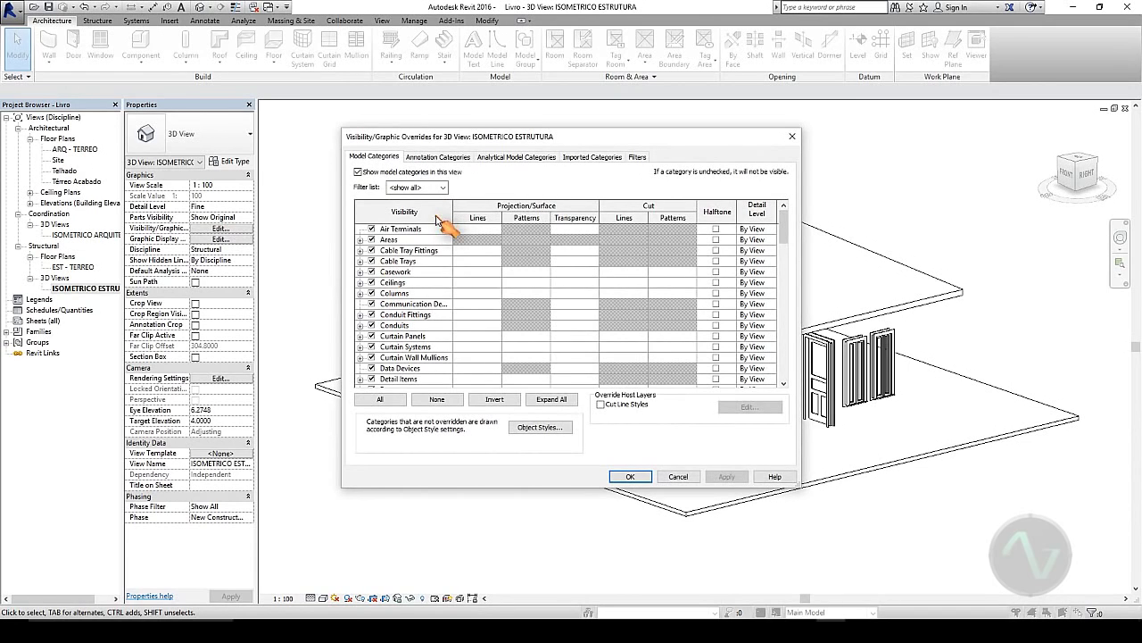
left_click(371, 230)
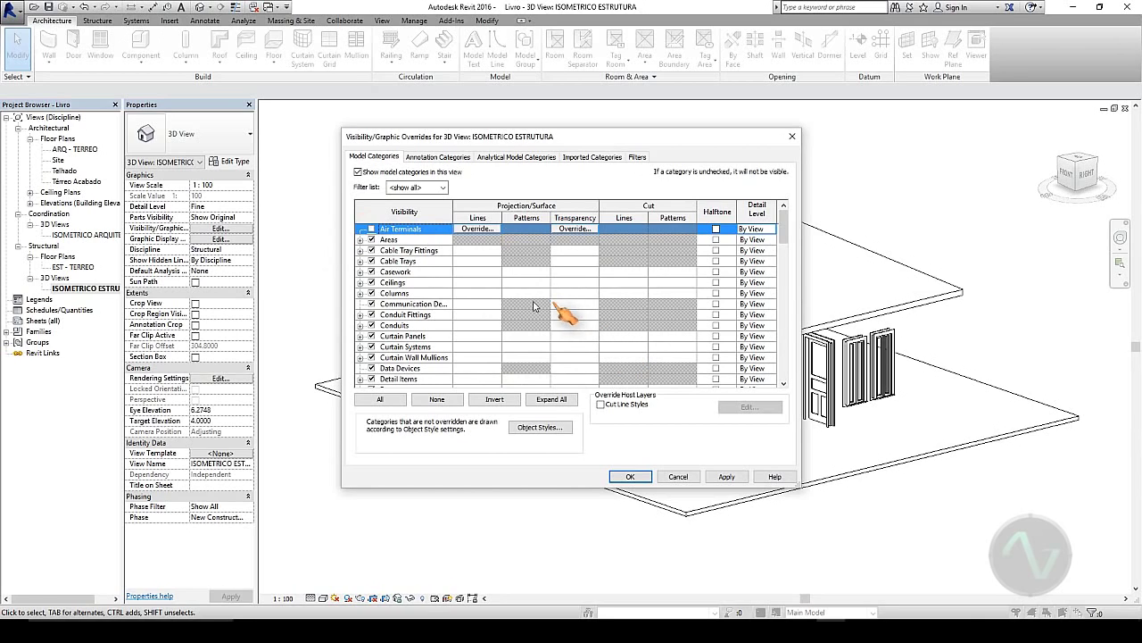
left_click(371, 239)
left_click(372, 250)
left_click(371, 261)
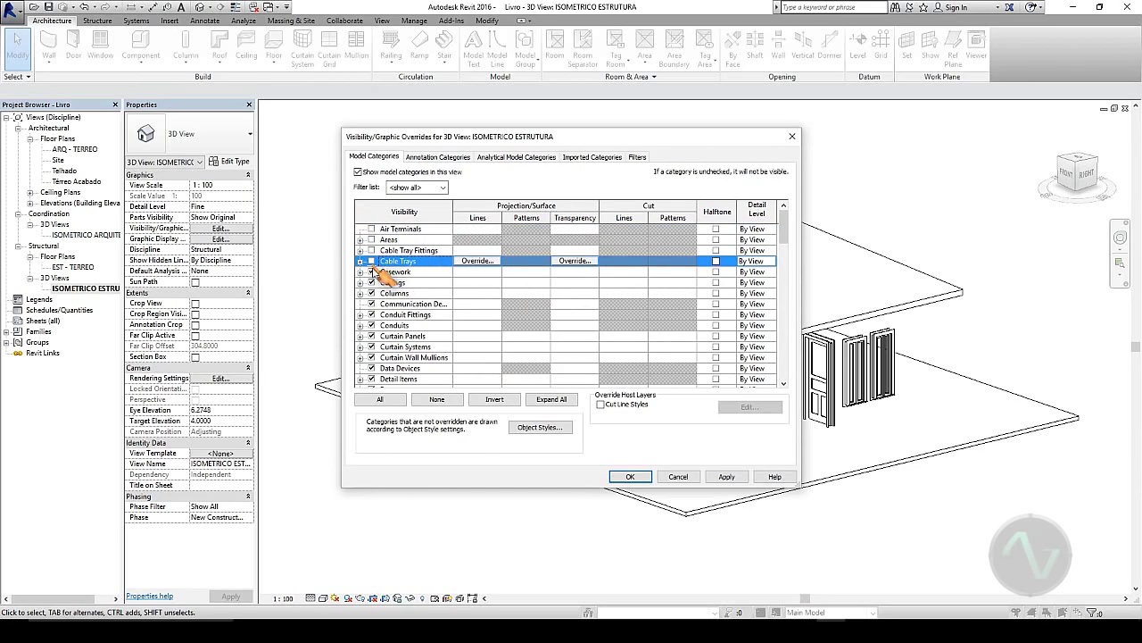
left_click(372, 271)
left_click(372, 282)
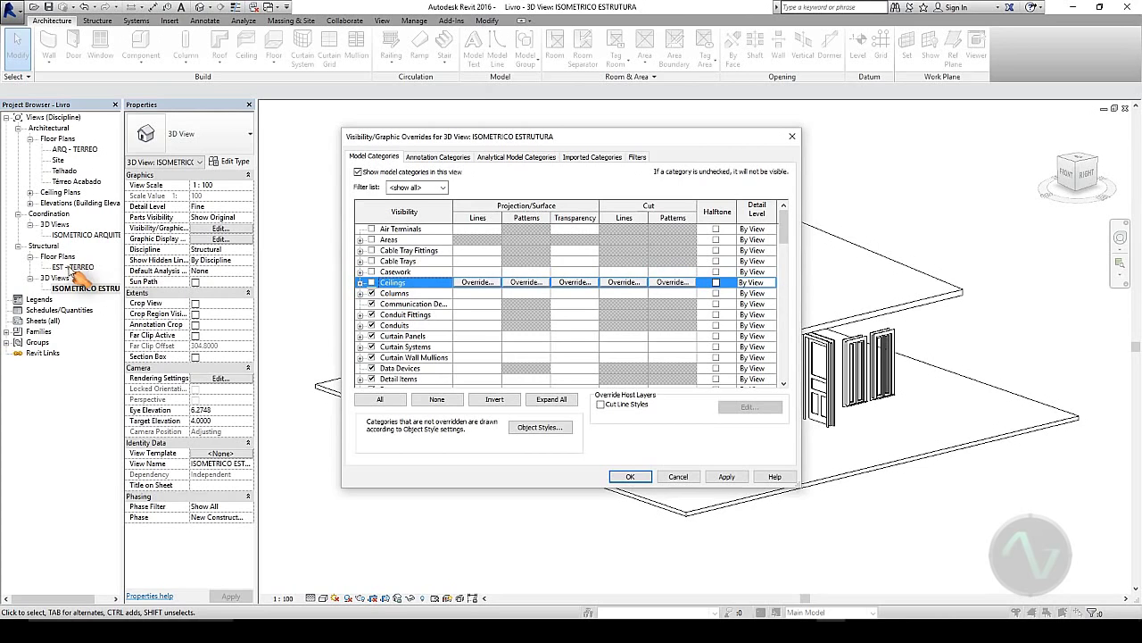
- Turn off the Columns, Communication Devices, Conduit Fittings, Conduits, Curtain Panels, Curtain Systems and Curtain Wall Mullions model categories
left_click(372, 293)
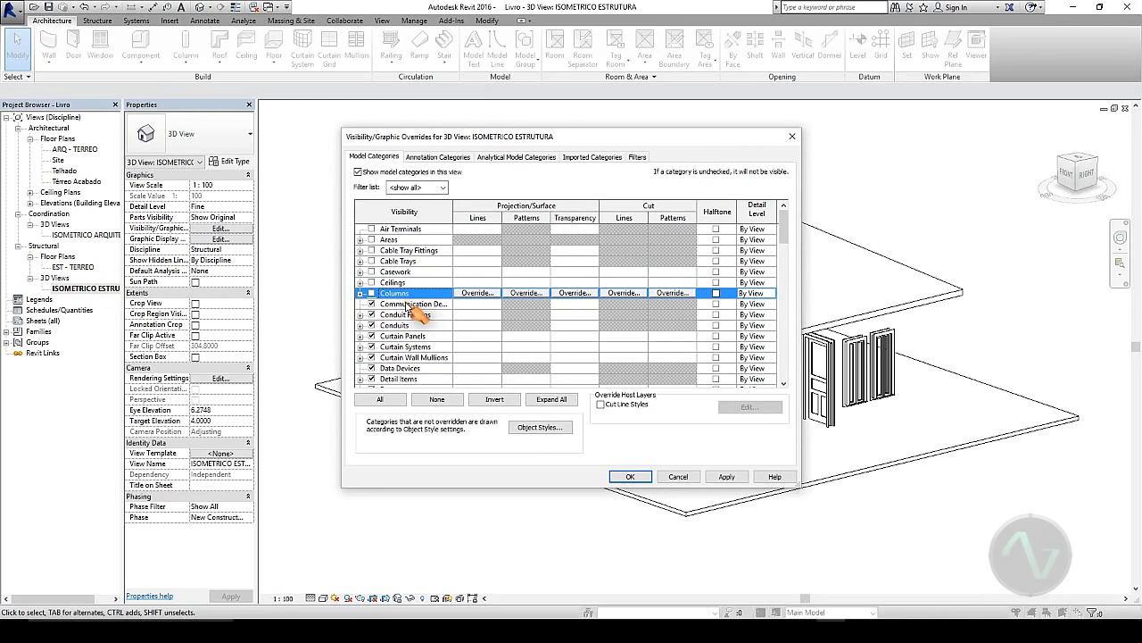
left_click(372, 303)
left_click(372, 314)
left_click(372, 325)
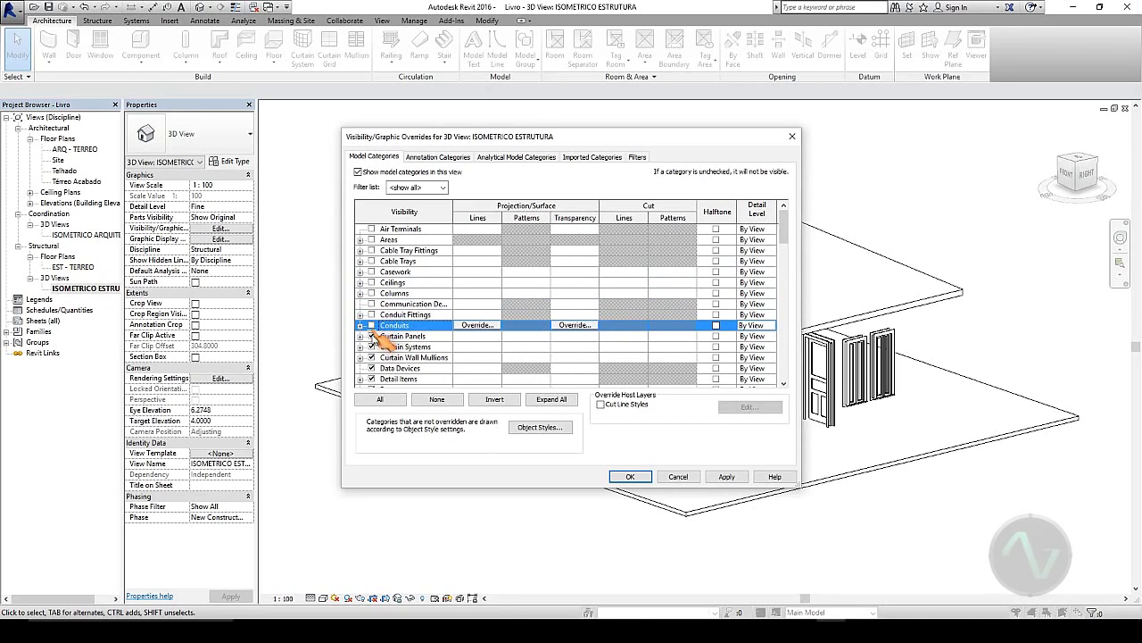
left_click(372, 336)
left_click(372, 346)
left_click(372, 357)
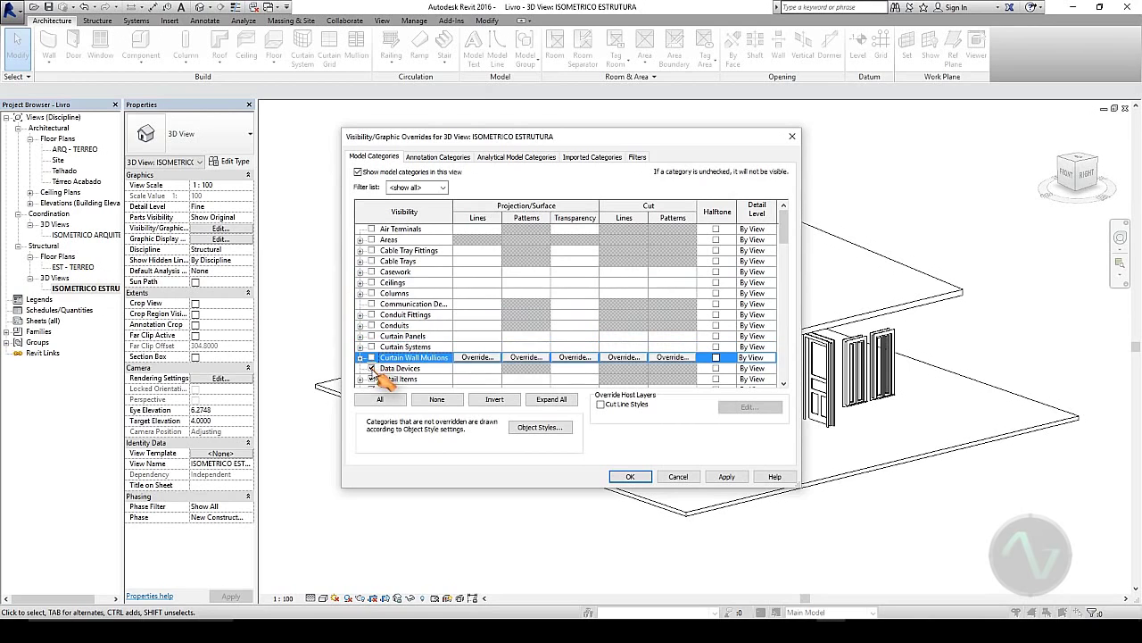
- Turn off the visibility of Data Devices, Detail Items, Doors, Duct Accessories, Duct Fittings, Duct Insulations and Duct Linings
left_click(372, 368)
left_click(372, 367)
left_click(373, 379)
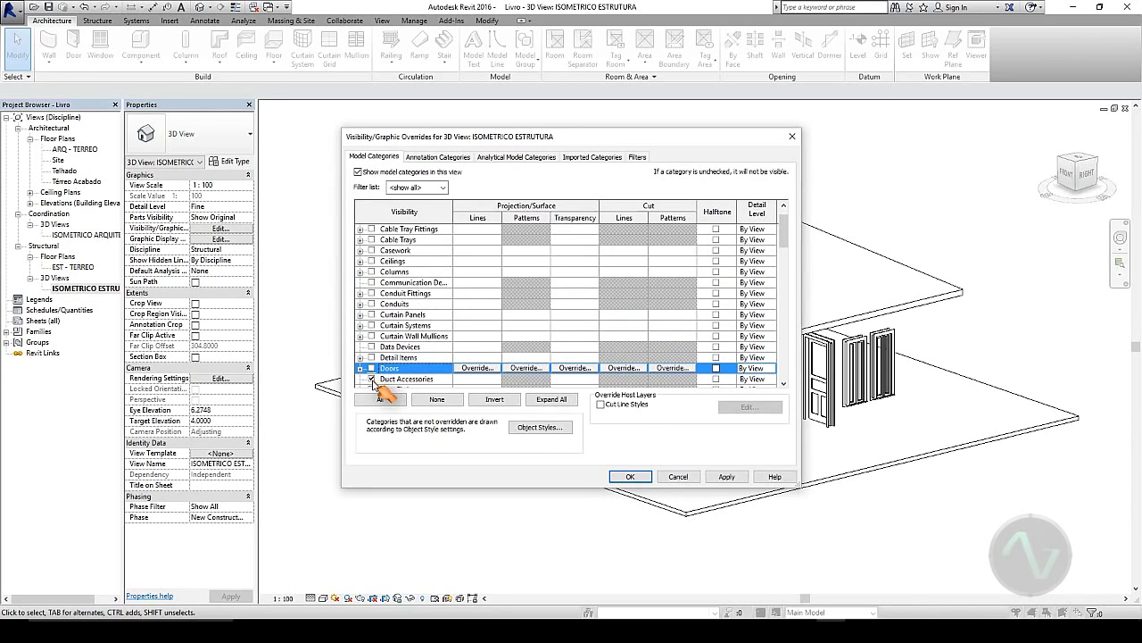
left_click(372, 378)
left_click(372, 379)
left_click(372, 379)
left_click(372, 379)
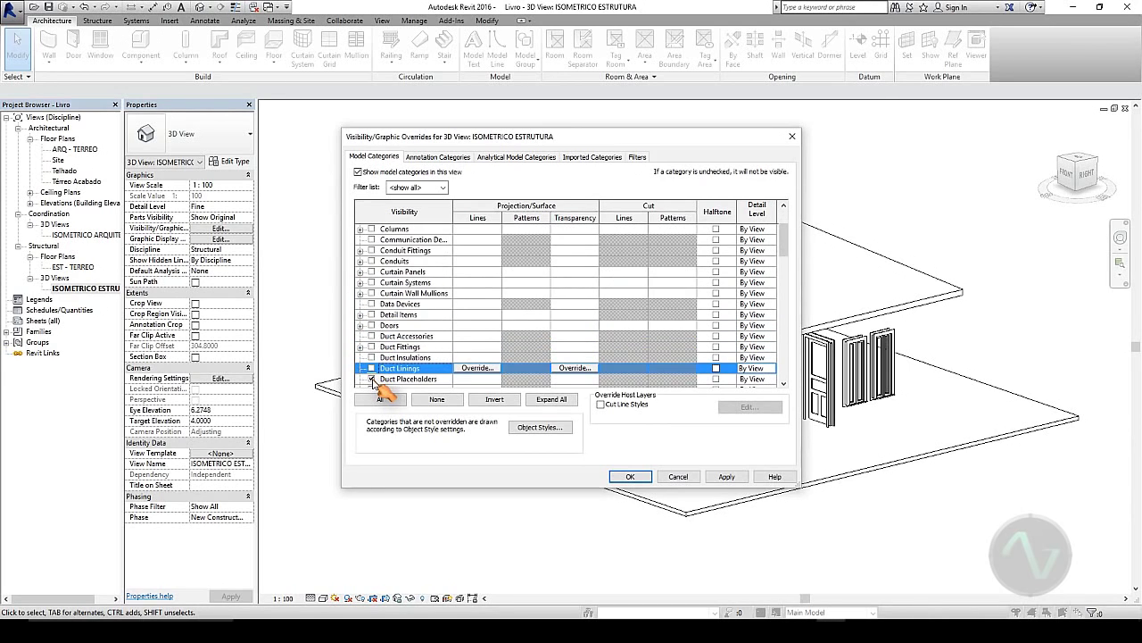
- Turn off Duct Placeholders, Ducts, Electrical Equipment, Electrical Fixtures, Entourage, Fabrication Parts, Fire Alarm Devices, Flex Ducts and Flex Pipes
left_click(373, 379)
left_click(372, 379)
left_click(372, 378)
left_click(372, 379)
left_click(373, 378)
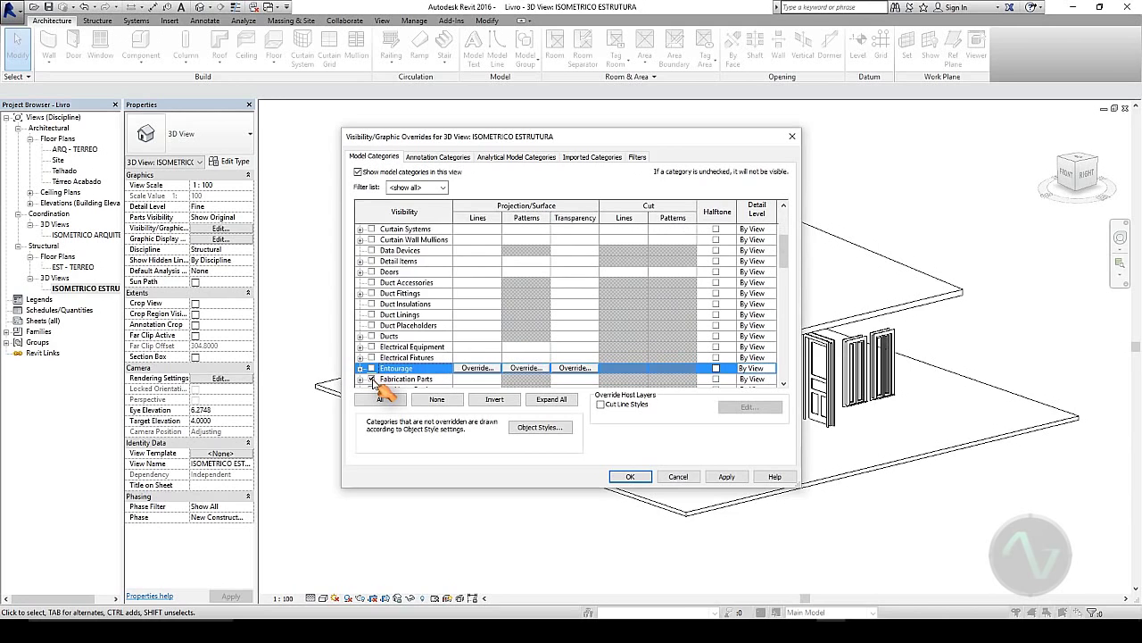
left_click(372, 379)
left_click(372, 378)
left_click(372, 379)
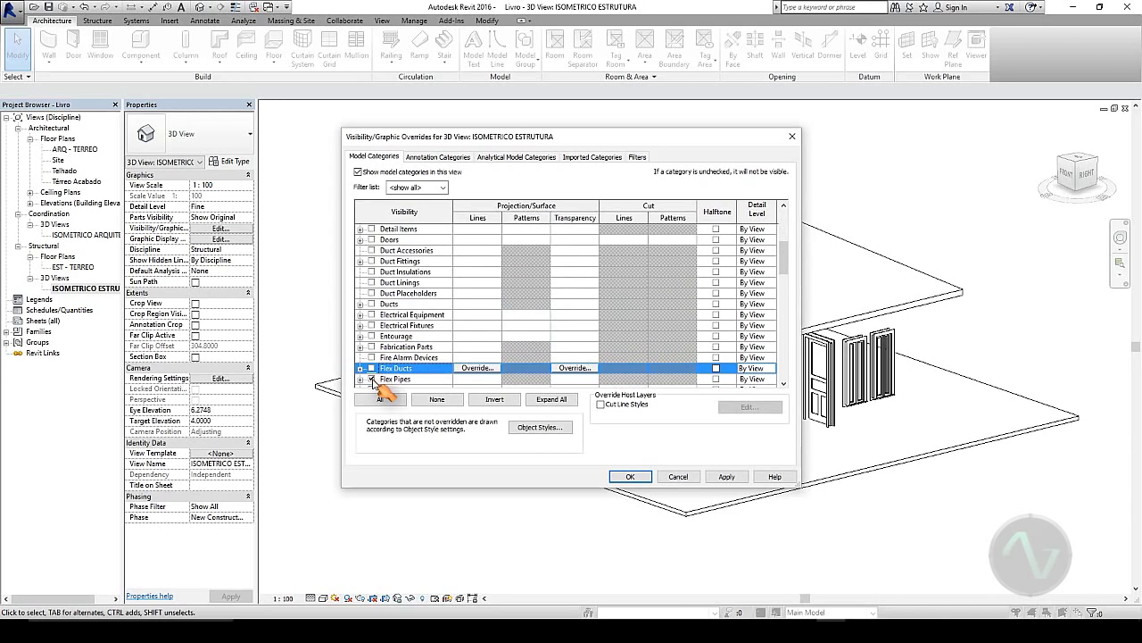
left_click(372, 378)
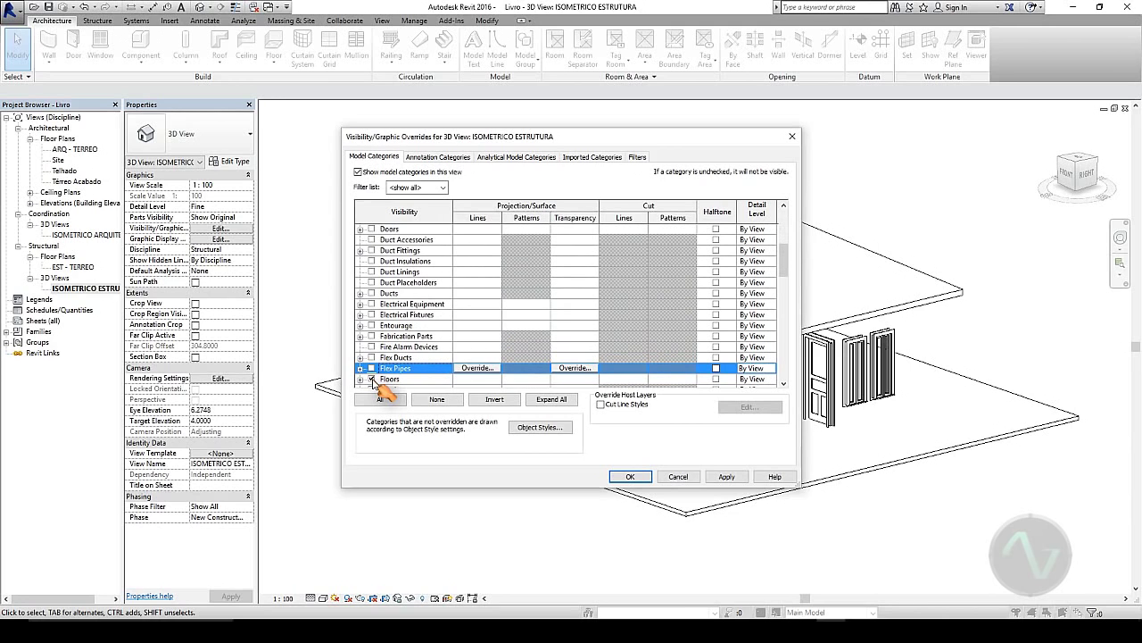
- Review the Floors subcategories, keep Floors visible, and turn off Furniture and Furniture Systems
scroll(419, 313, "down", 2)
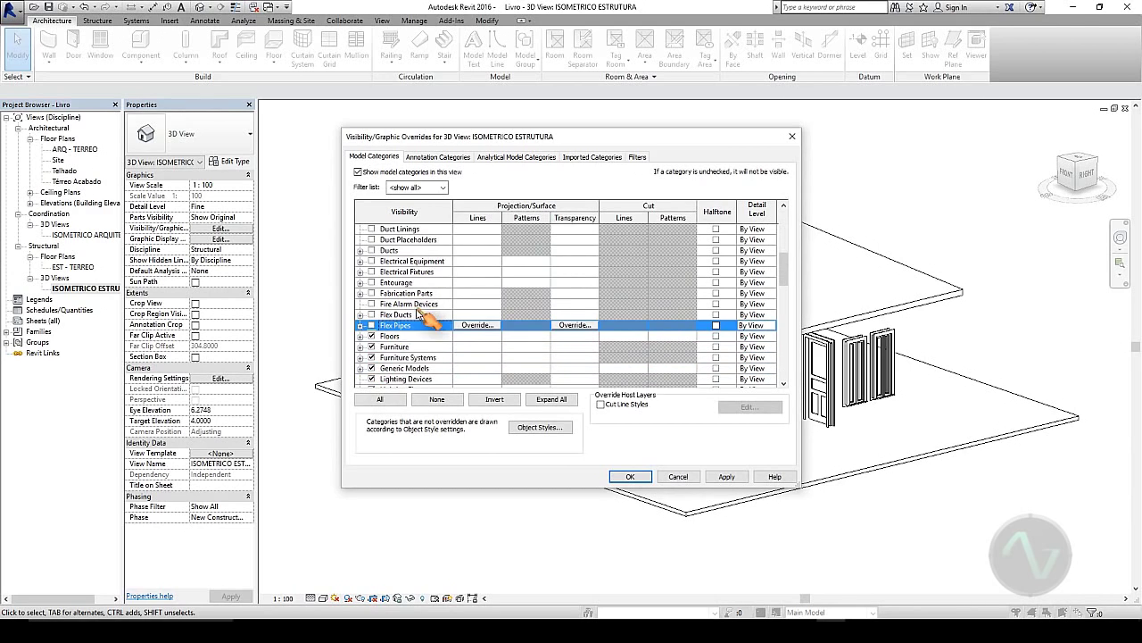
scroll(419, 312, "down", 1)
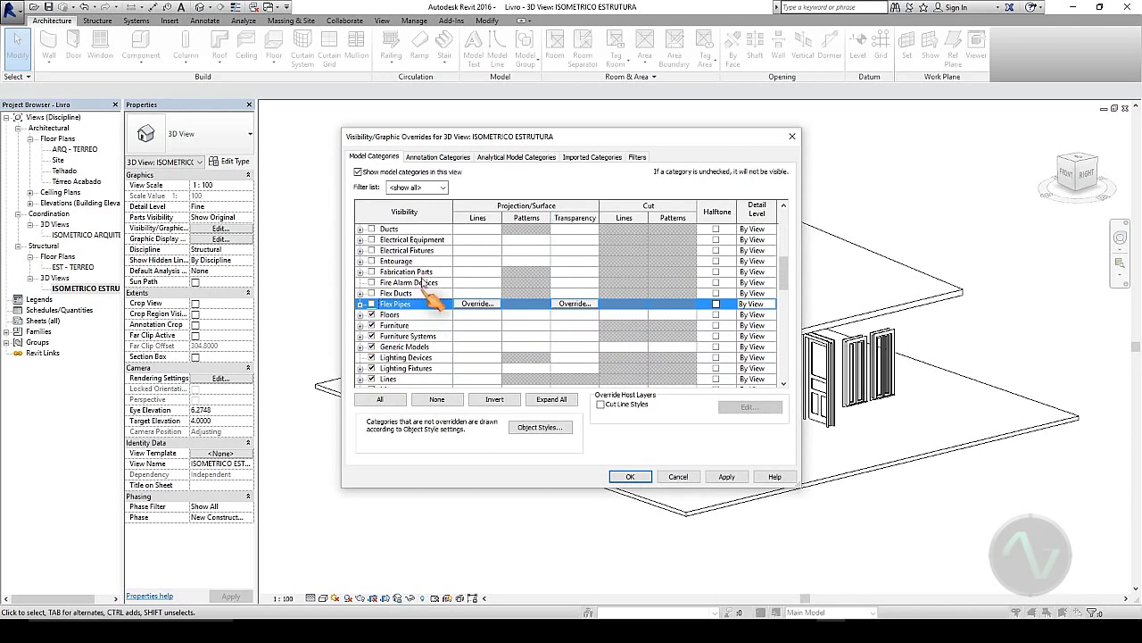
left_click(359, 315)
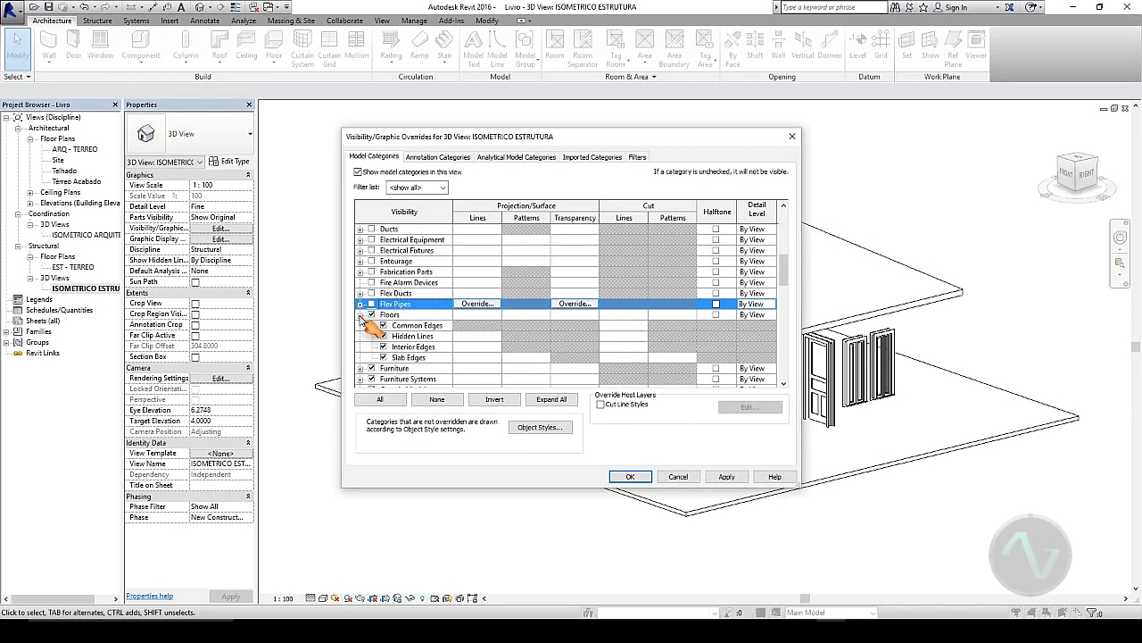
left_click(360, 315)
scroll(420, 326, "down", 1)
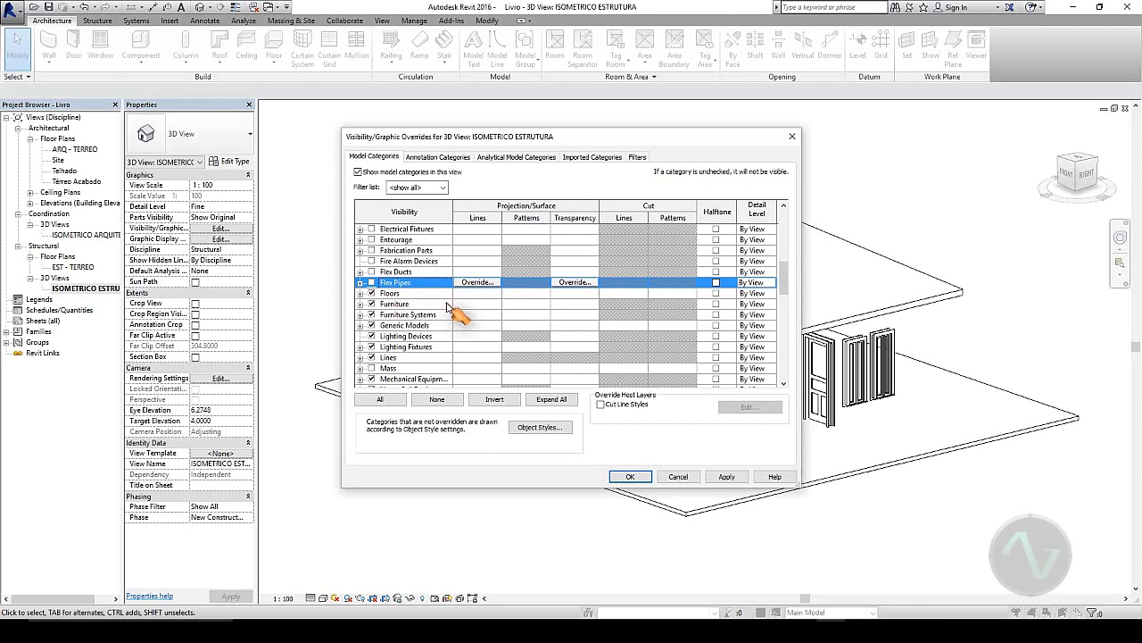
left_click(373, 304)
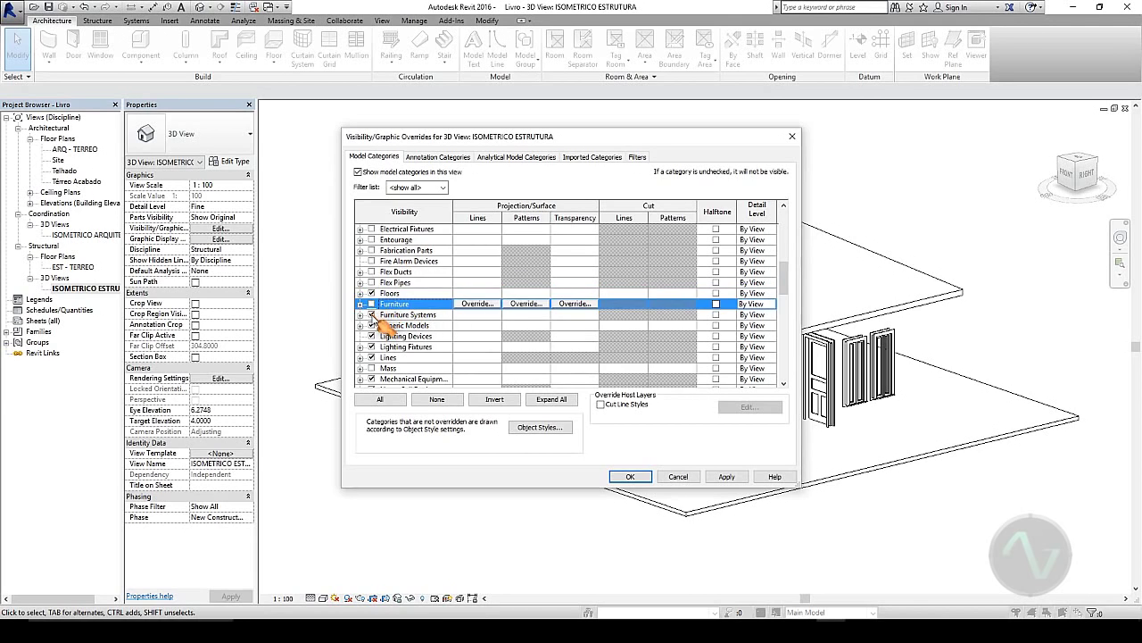
left_click(372, 314)
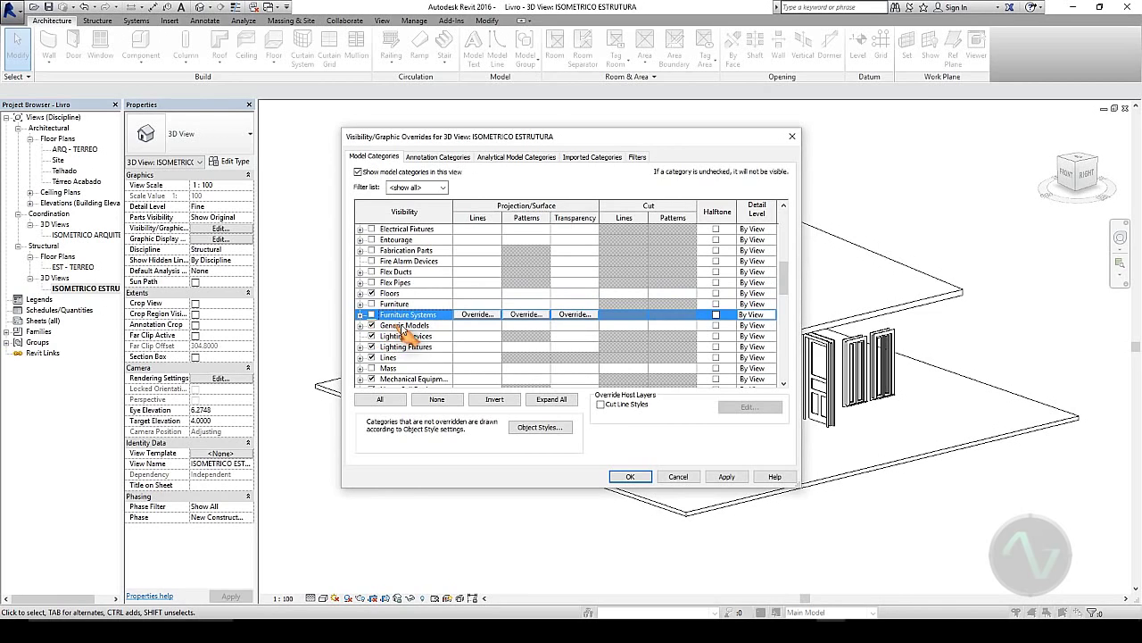
- Keep Generic Models visible and turn off Lighting Devices, Lighting Fixtures, Lines, Mechanical Equipment, Nurse Call Devices and Parking
left_click(408, 326)
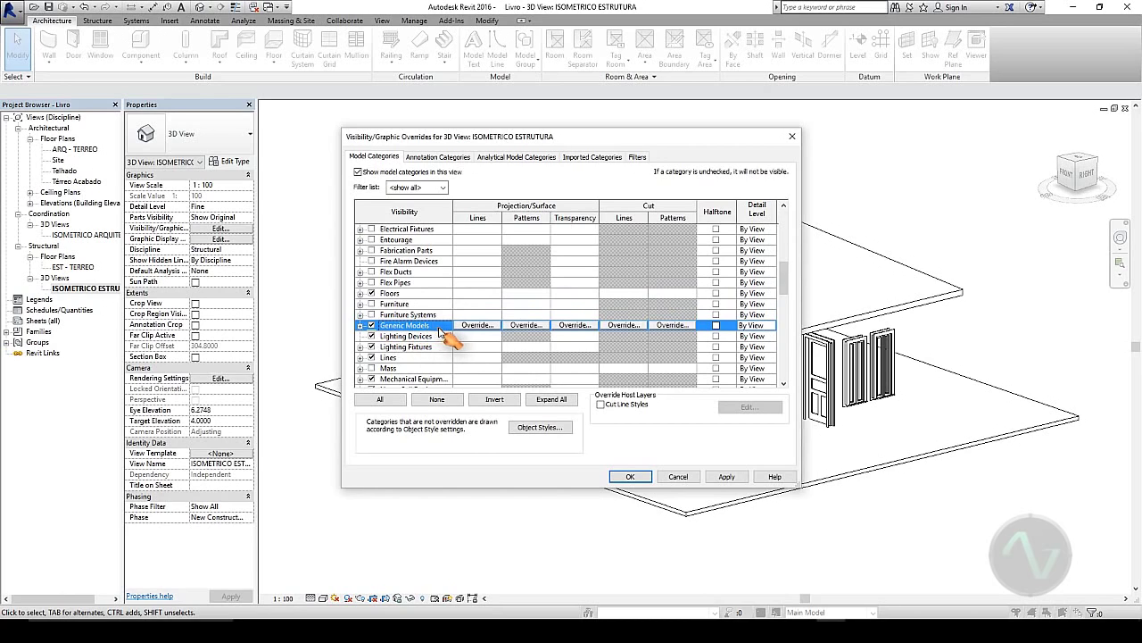
scroll(442, 338, "down", 1)
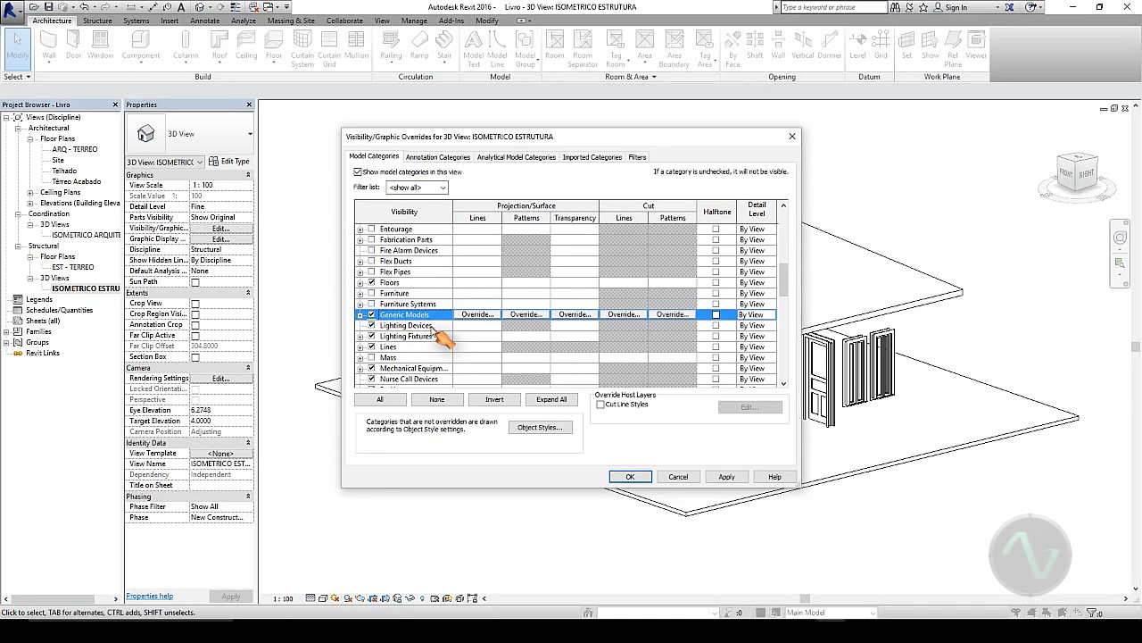
left_click(371, 325)
left_click(371, 335)
left_click(372, 346)
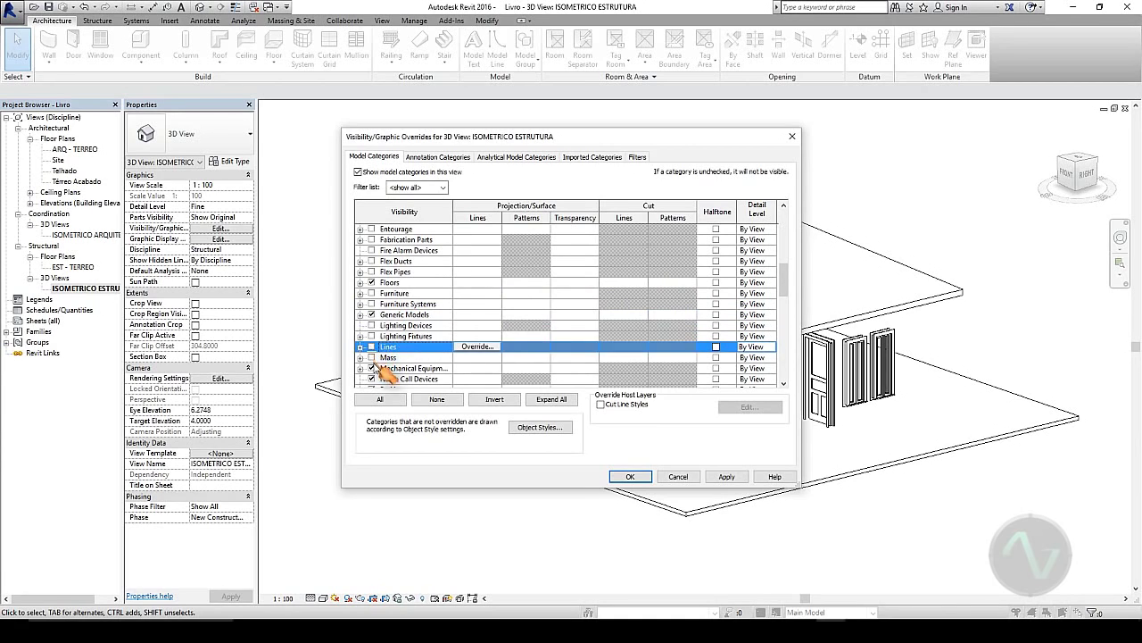
left_click(371, 368)
left_click(371, 379)
left_click(372, 379)
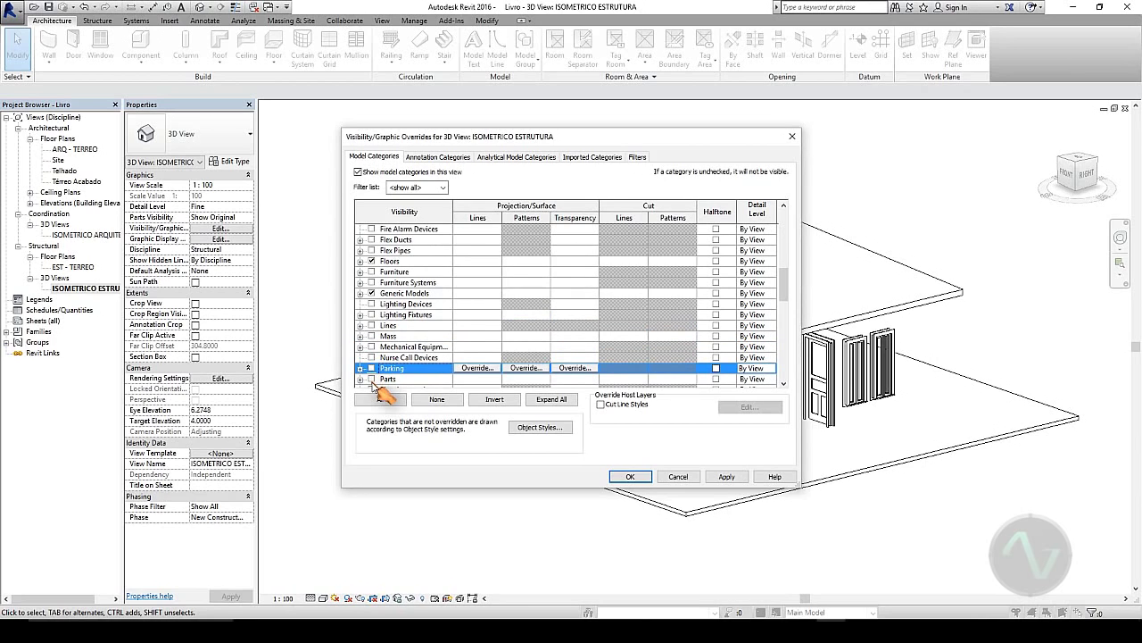
- Turn off the visibility of Pipe Accessories, Pipe Fittings, Pipe Insulations, Pipe Placeholders and Pipes
scroll(427, 355, "down", 3)
scroll(419, 348, "down", 3)
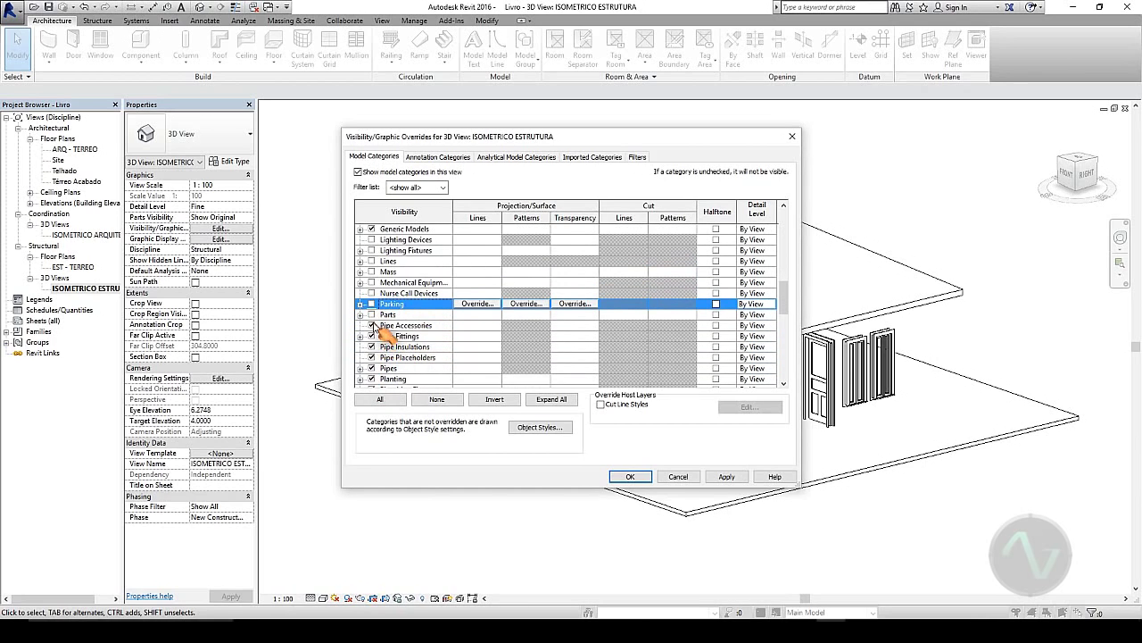
left_click(371, 325)
left_click(371, 336)
left_click(372, 347)
left_click(371, 357)
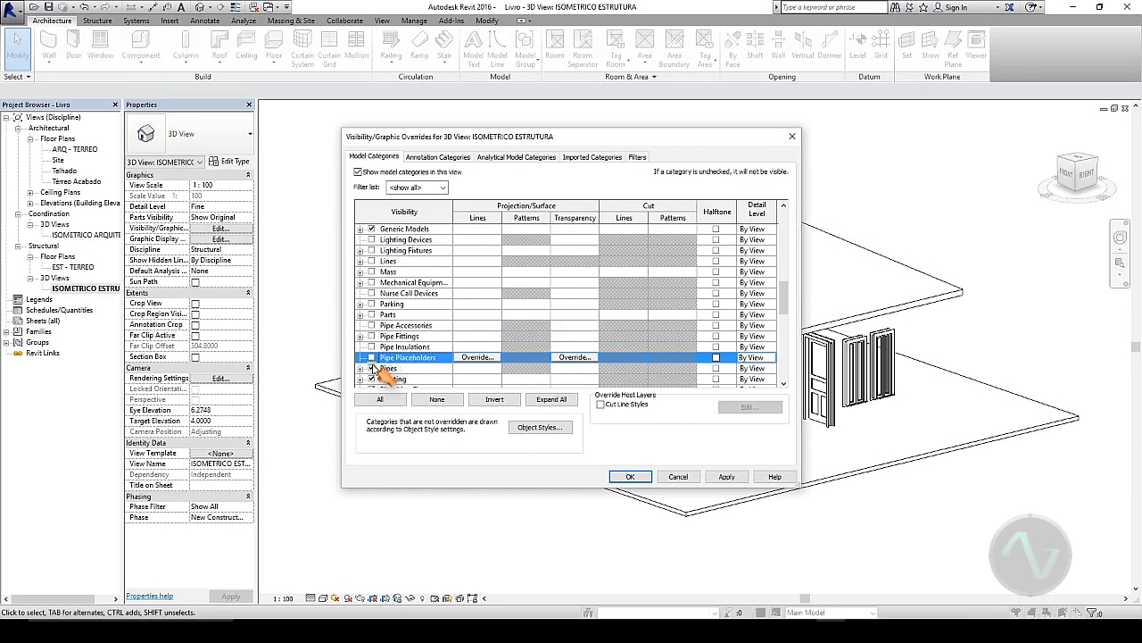
left_click(371, 368)
- Keep Ramps visible and turn off Planting, Plumbing Fixtures, Railings, Raster Images and Roads
scroll(409, 349, "down", 4)
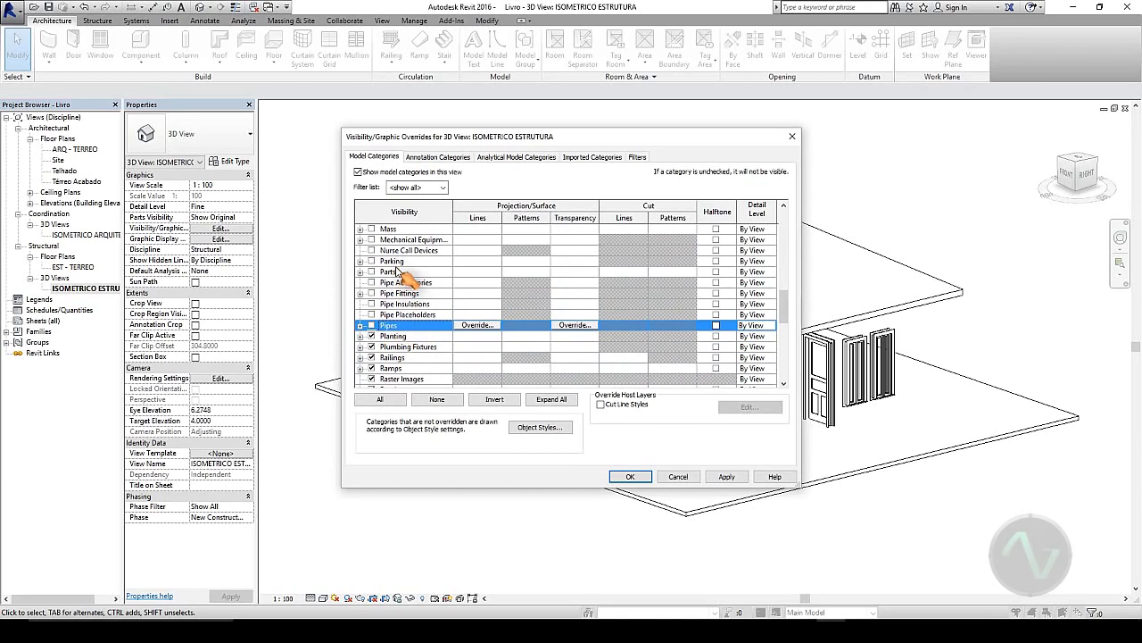
left_click(371, 336)
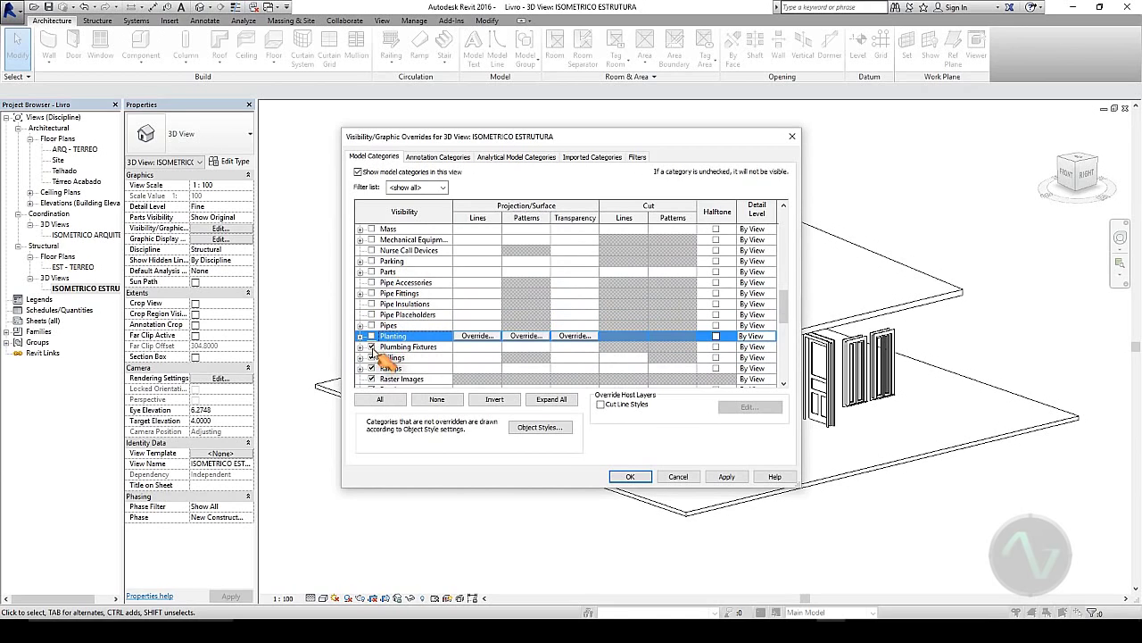
left_click(372, 346)
left_click(371, 357)
scroll(423, 336, "down", 2)
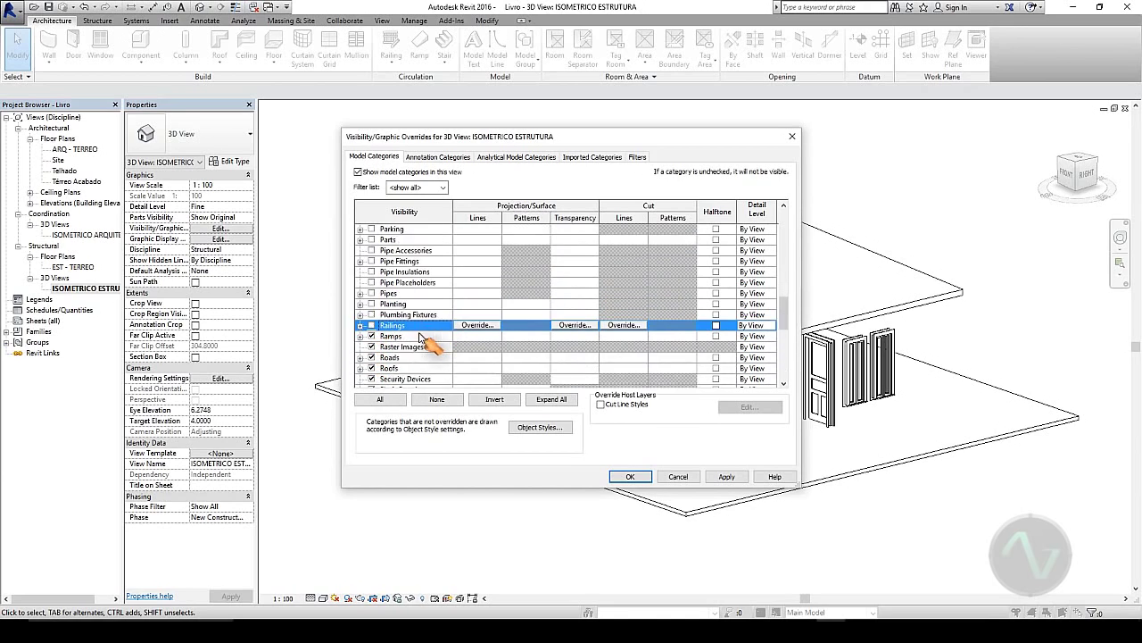
scroll(411, 341, "down", 1)
left_click(371, 335)
left_click(371, 346)
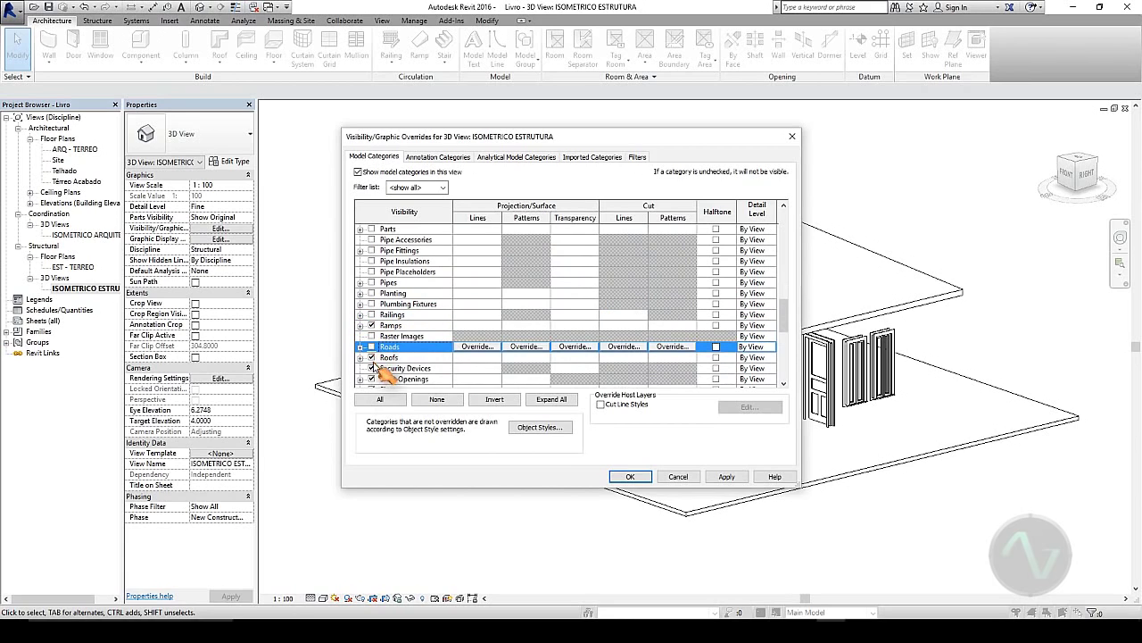
- Keep Roofs visible and turn off Security Devices, Shaft Openings, Site, Specialty Equipment and Sprinklers
scroll(415, 335, "down", 2)
scroll(412, 330, "down", 1)
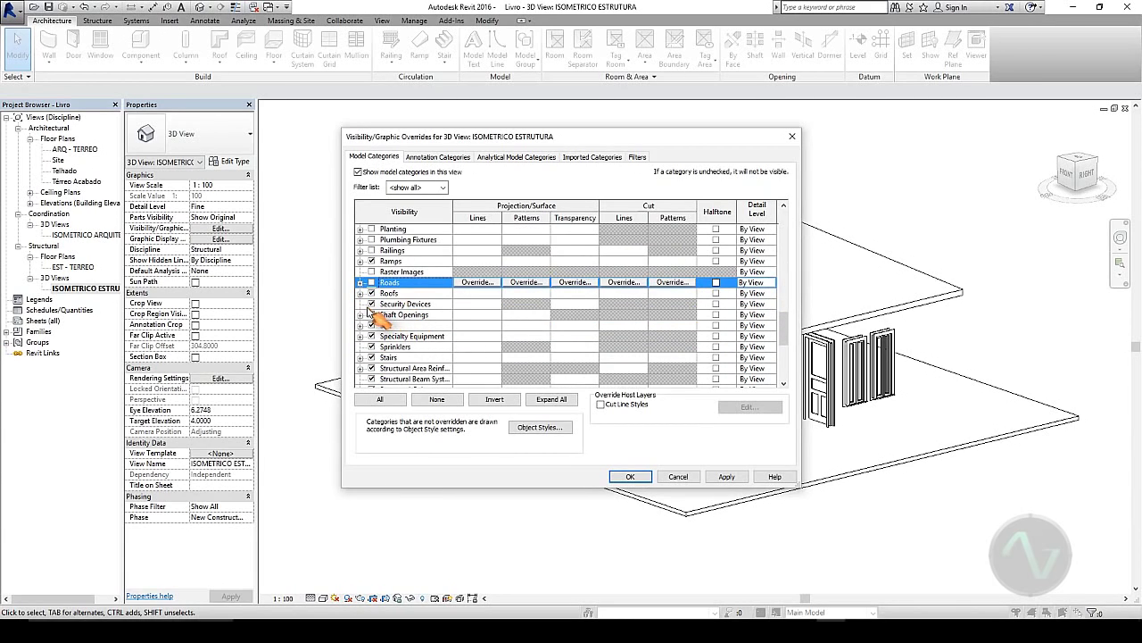
left_click(371, 303)
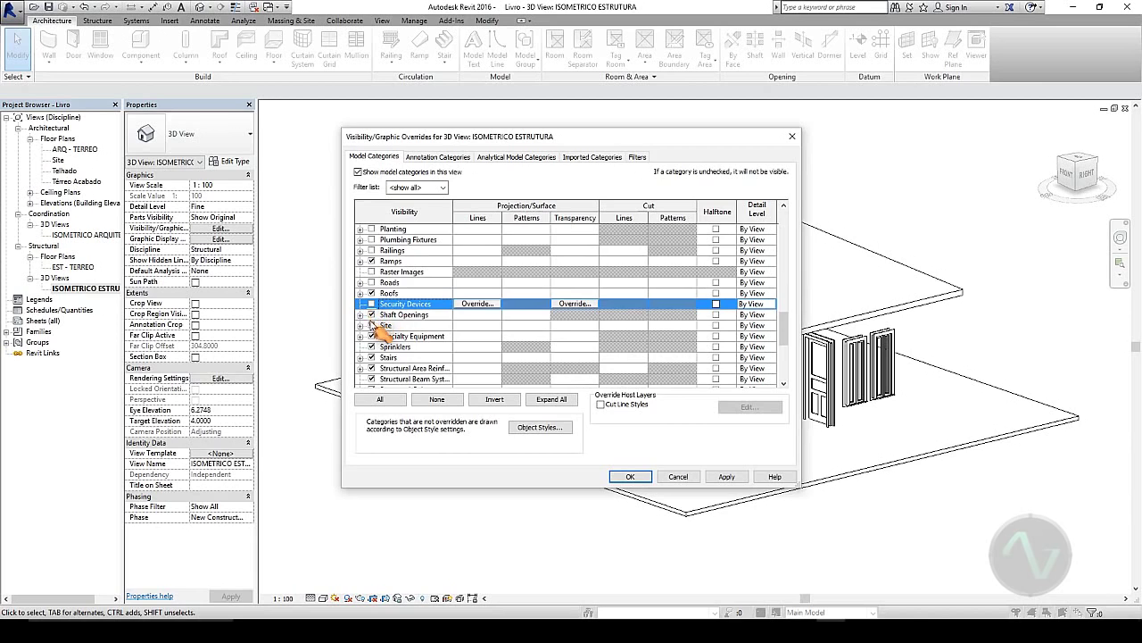
left_click(371, 314)
left_click(371, 325)
left_click(371, 336)
left_click(371, 346)
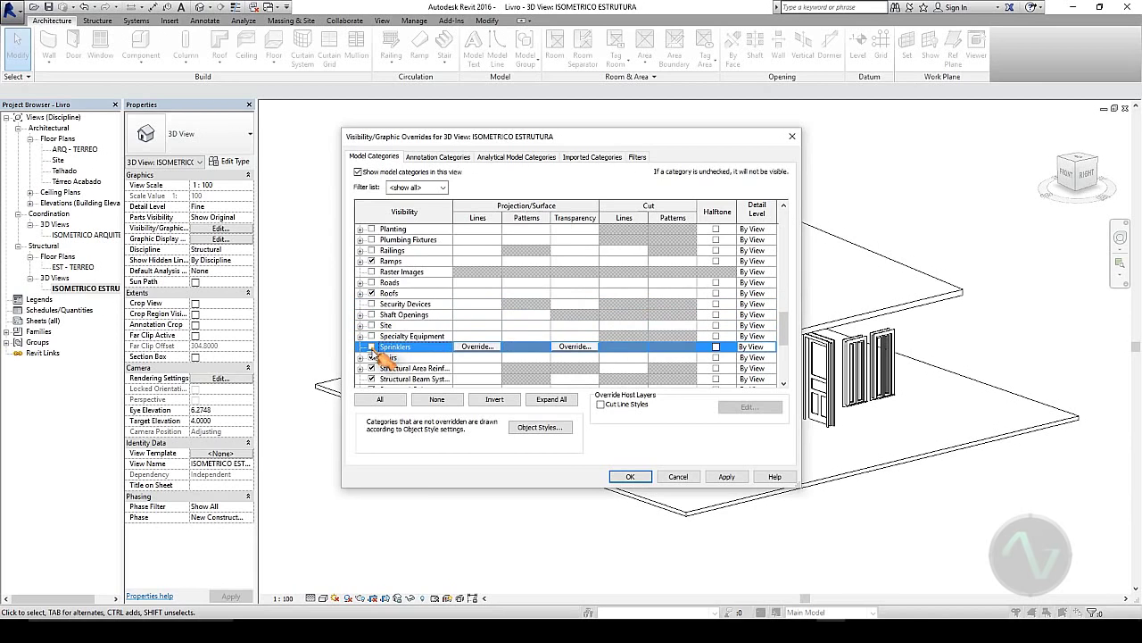
- Keep Stairs and all structural categories visible, and turn off Telephone Devices, Topography, Walls, Windows and Wires
scroll(416, 341, "down", 1)
scroll(415, 339, "down", 1)
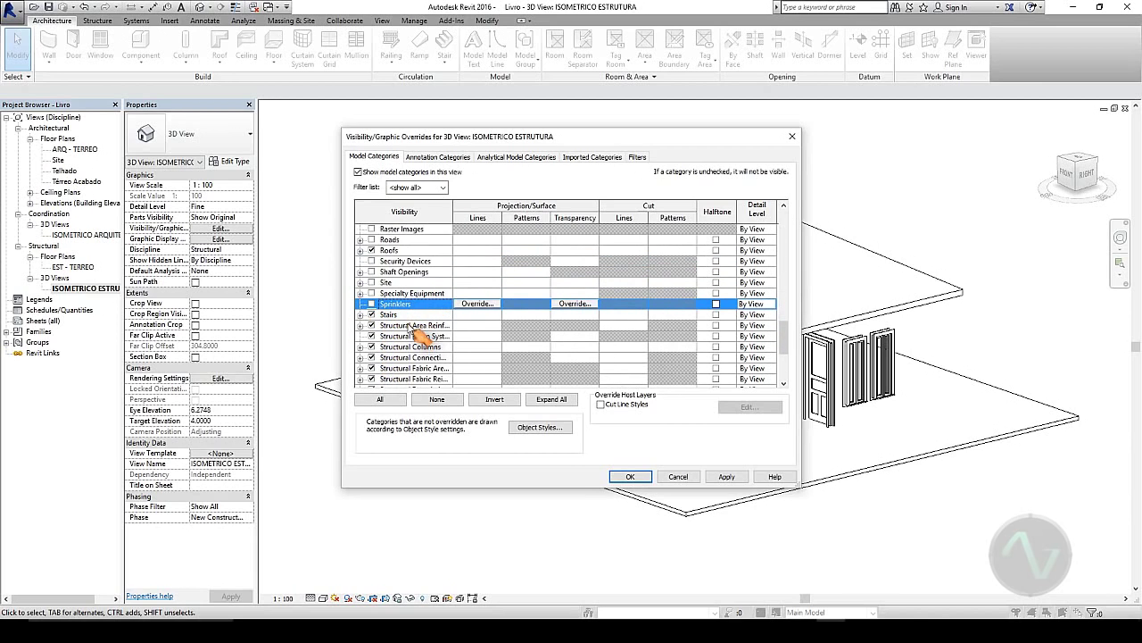
left_click(418, 315)
scroll(419, 316, "down", 3)
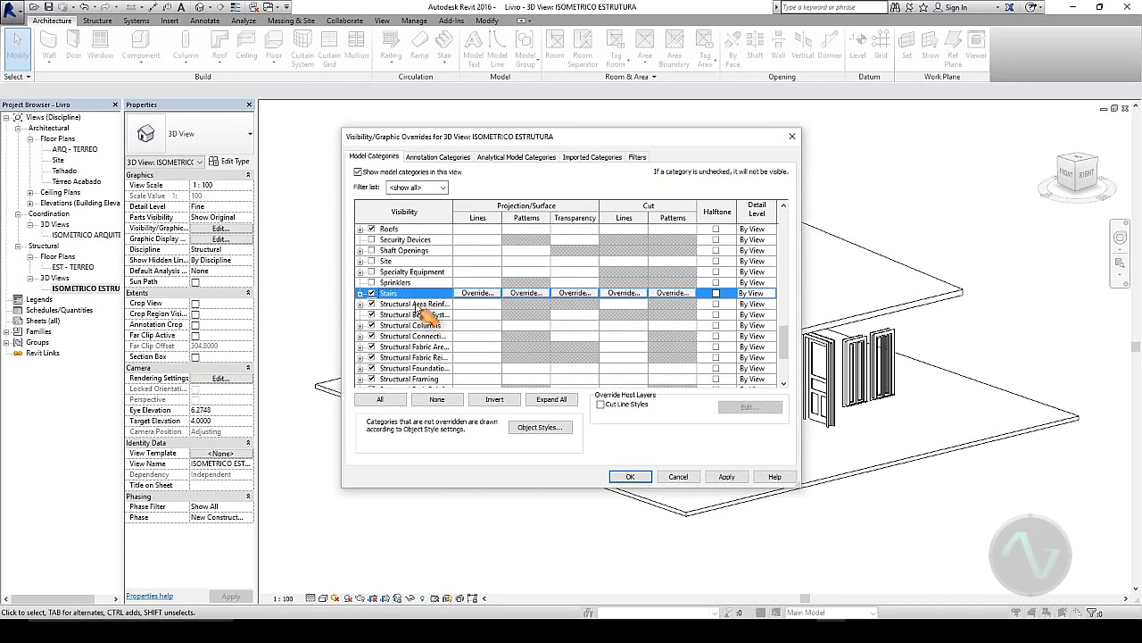
scroll(420, 316, "down", 3)
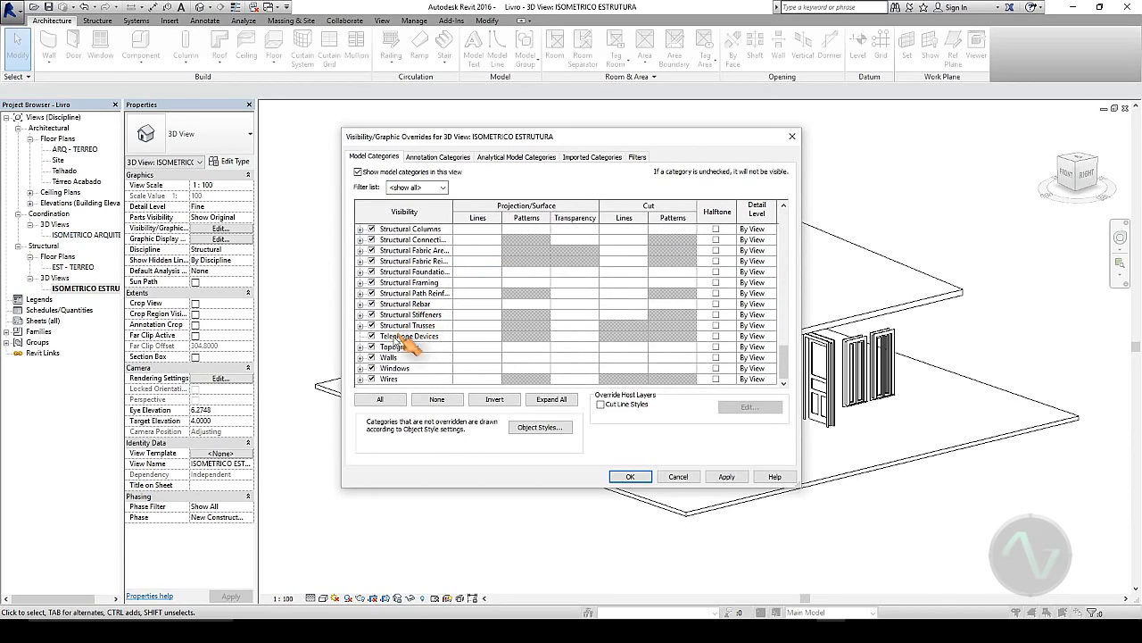
left_click(372, 335)
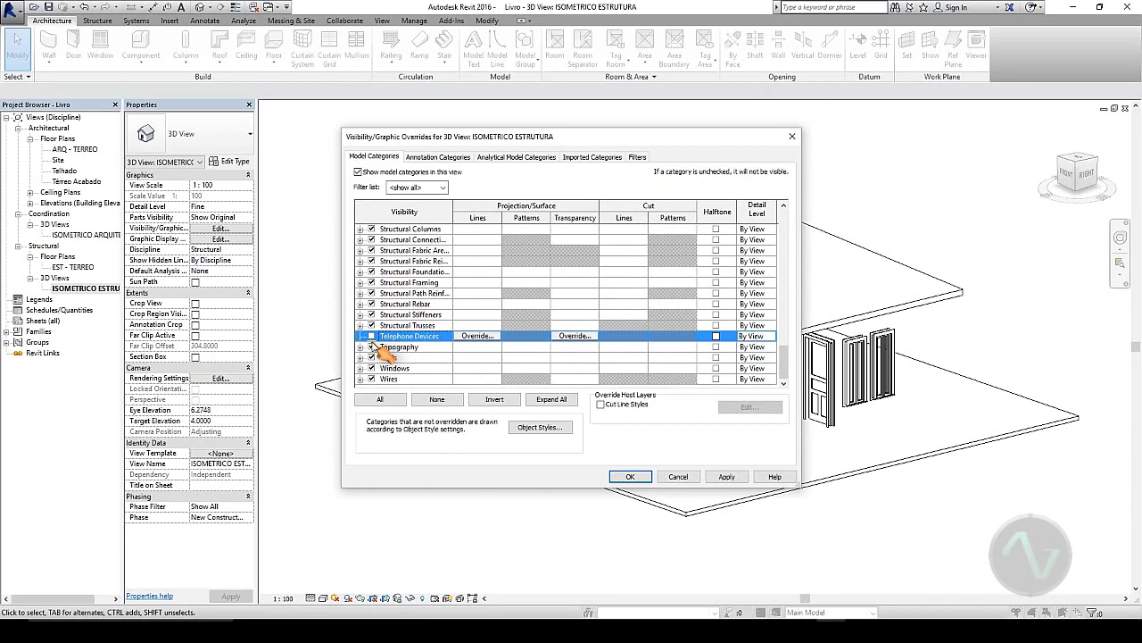
left_click(371, 346)
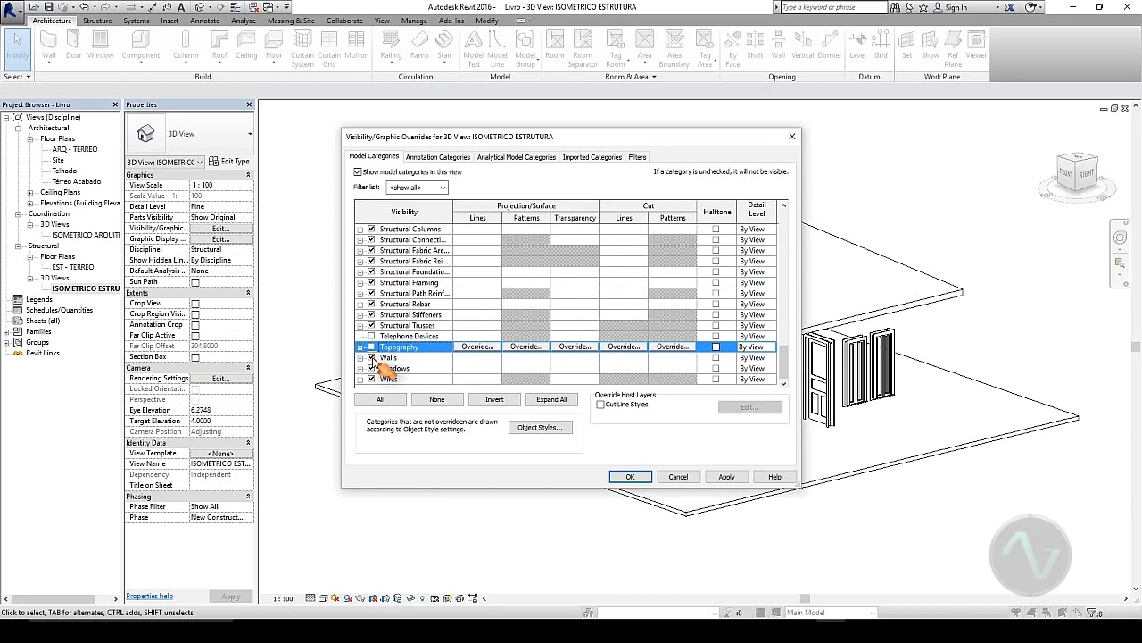
left_click(372, 357)
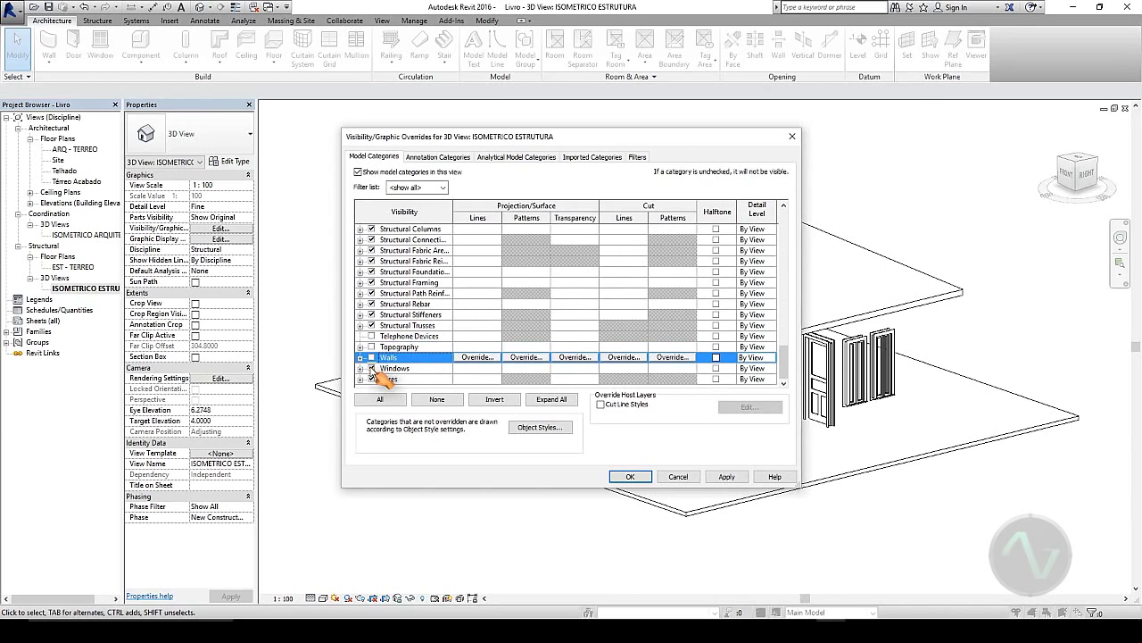
left_click(372, 368)
left_click(372, 378)
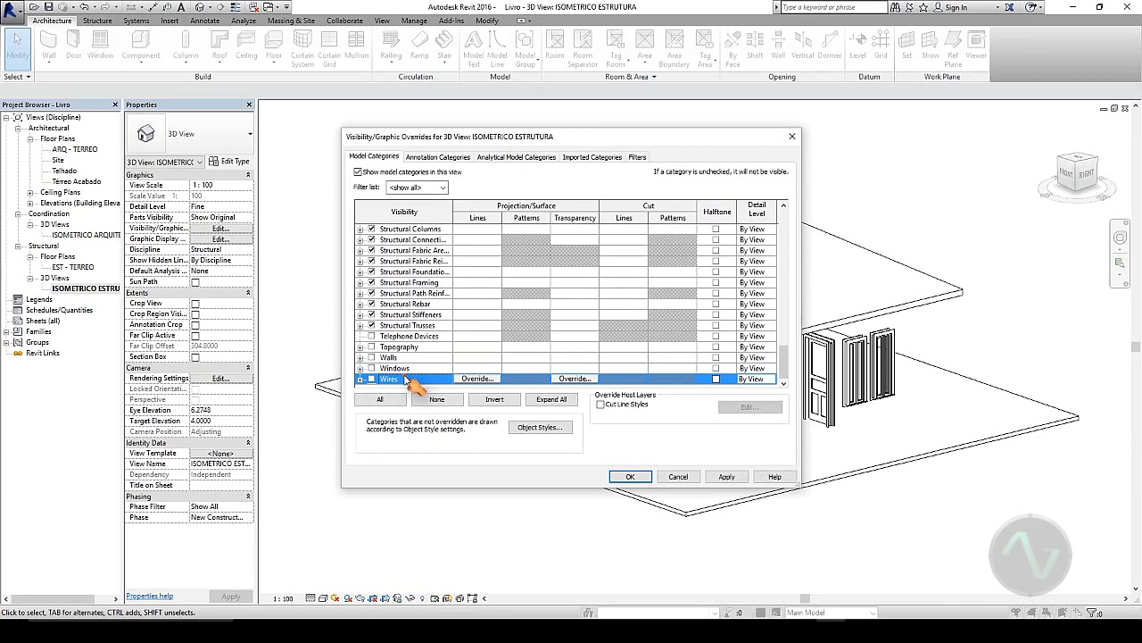
- Widen the Visibility column to read the full structural category names, and accept the visibility overrides for the 3D view
scroll(410, 327, "up", 1)
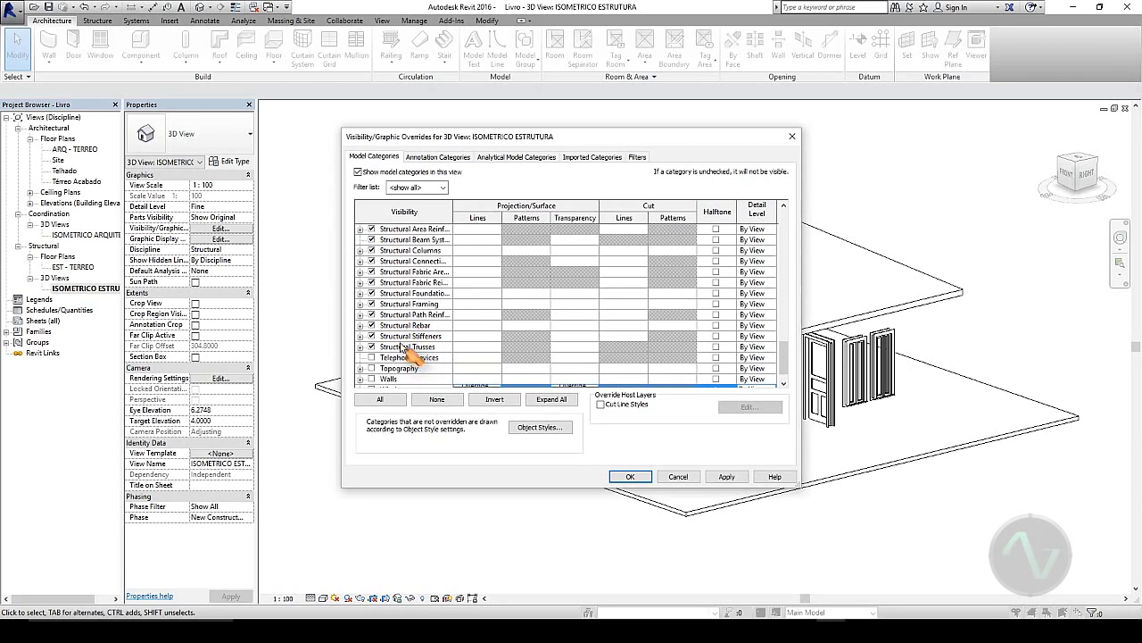
left_click_drag(452, 214, 471, 214)
scroll(422, 305, "up", 1)
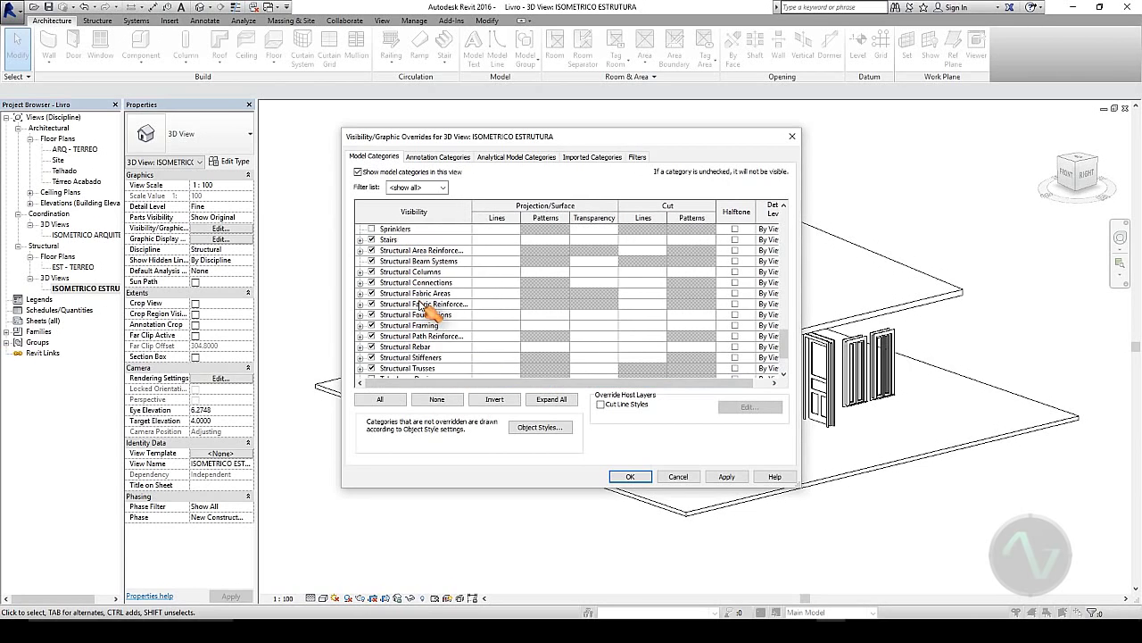
scroll(421, 306, "down", 1)
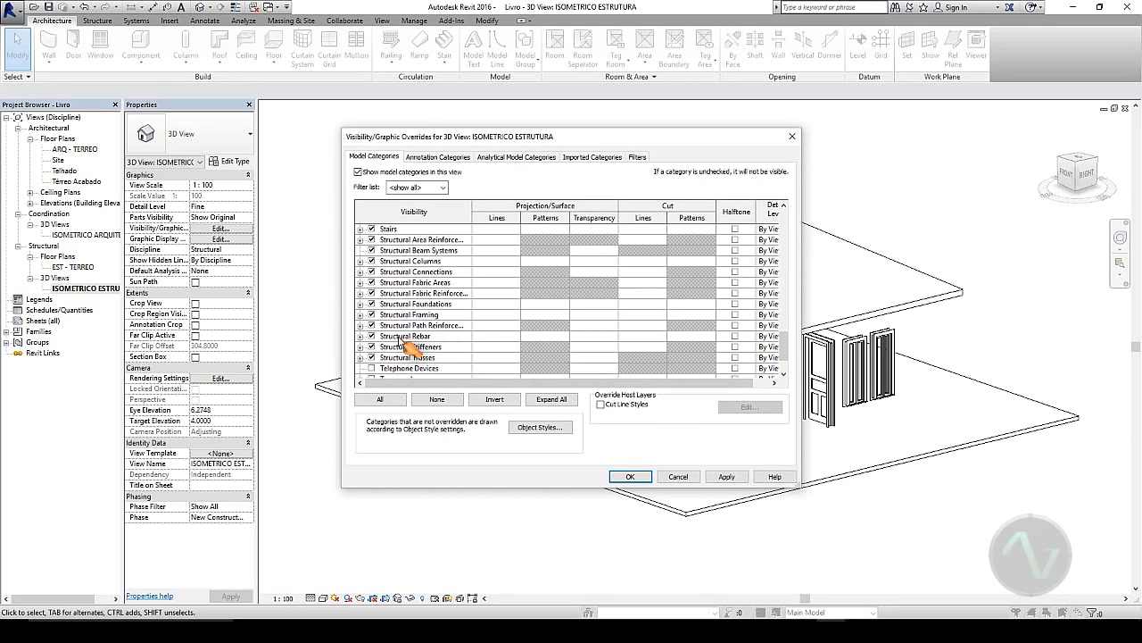
left_click_drag(585, 138, 309, 124)
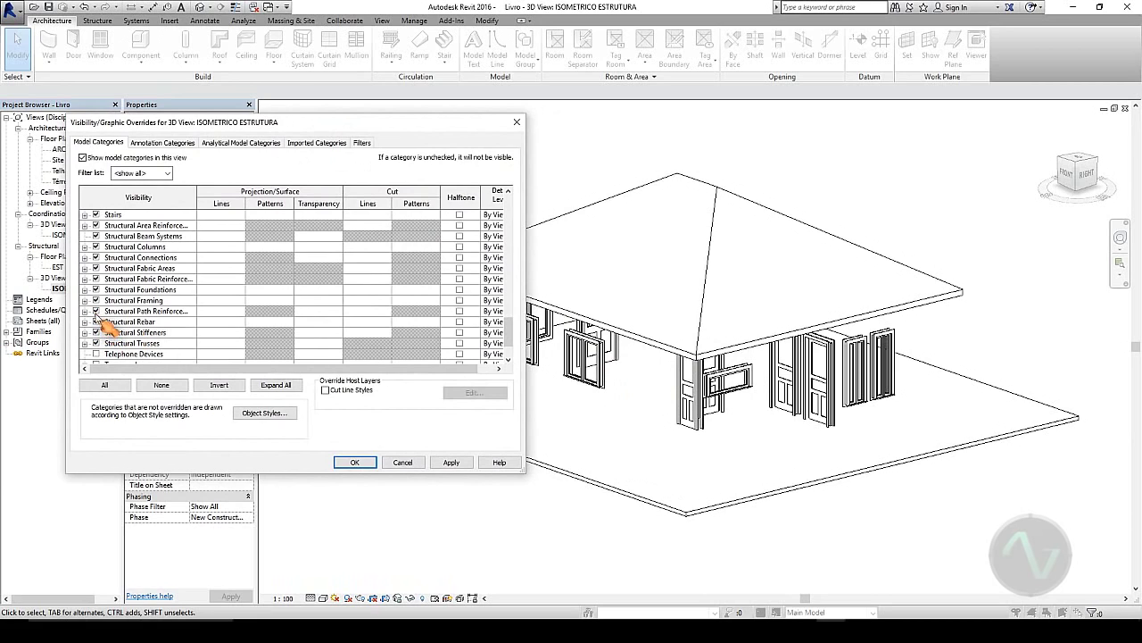
left_click(357, 462)
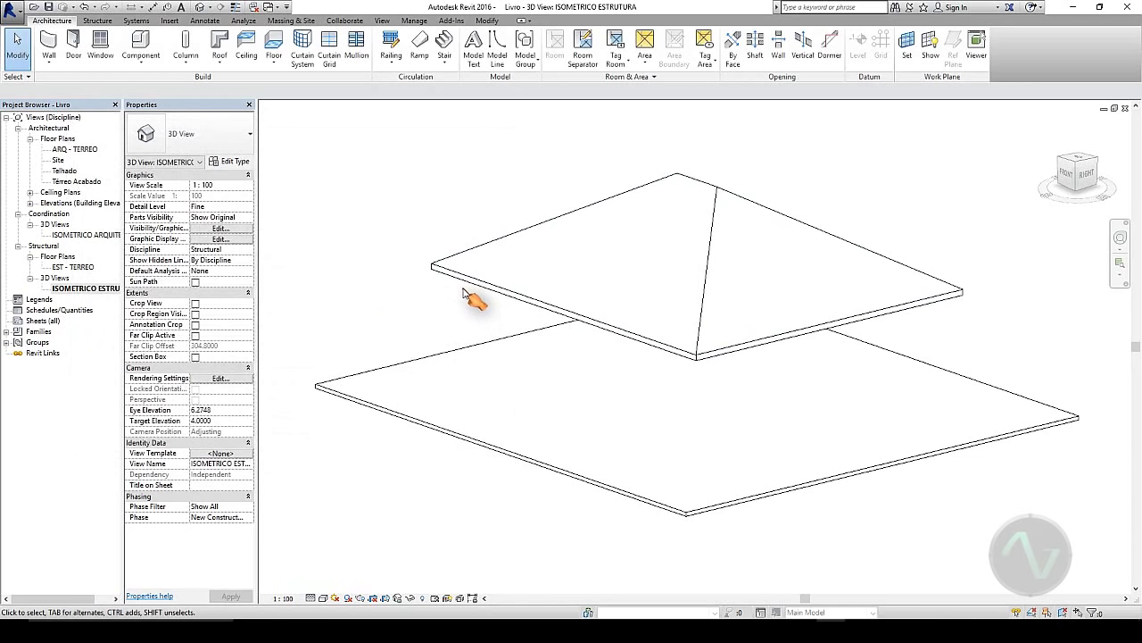
middle_click_drag(508, 281, 491, 365, "shift")
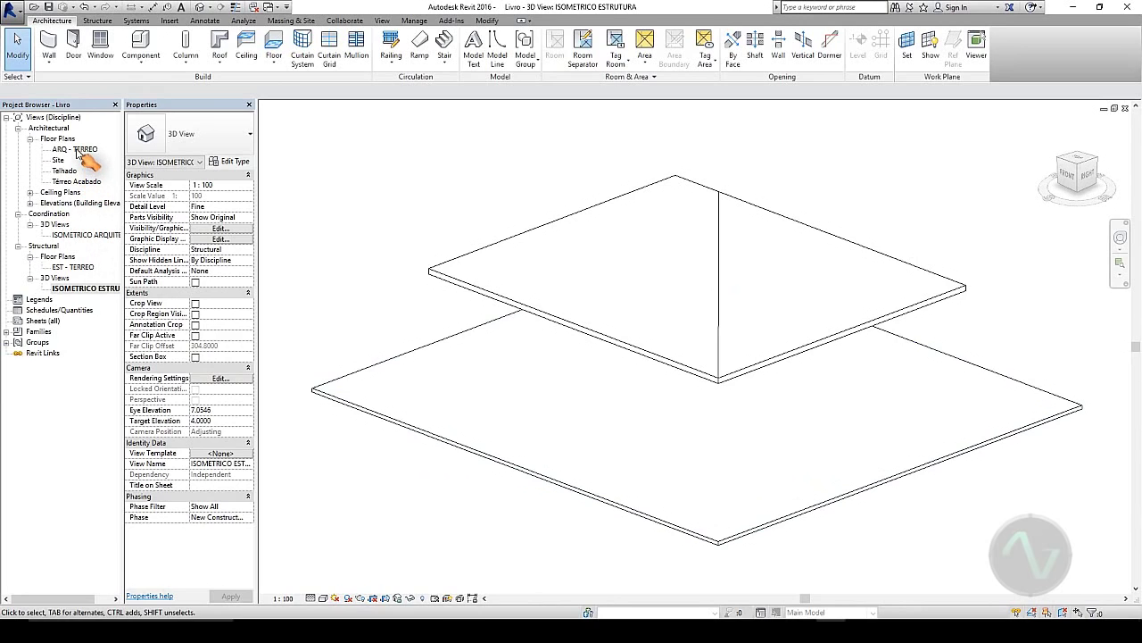
- Open the ARQ - TERREO floor plan and draw a horizontal grid line along the uppermost wall's centerline, ending beyond the slab's right edge
double_click(76, 150)
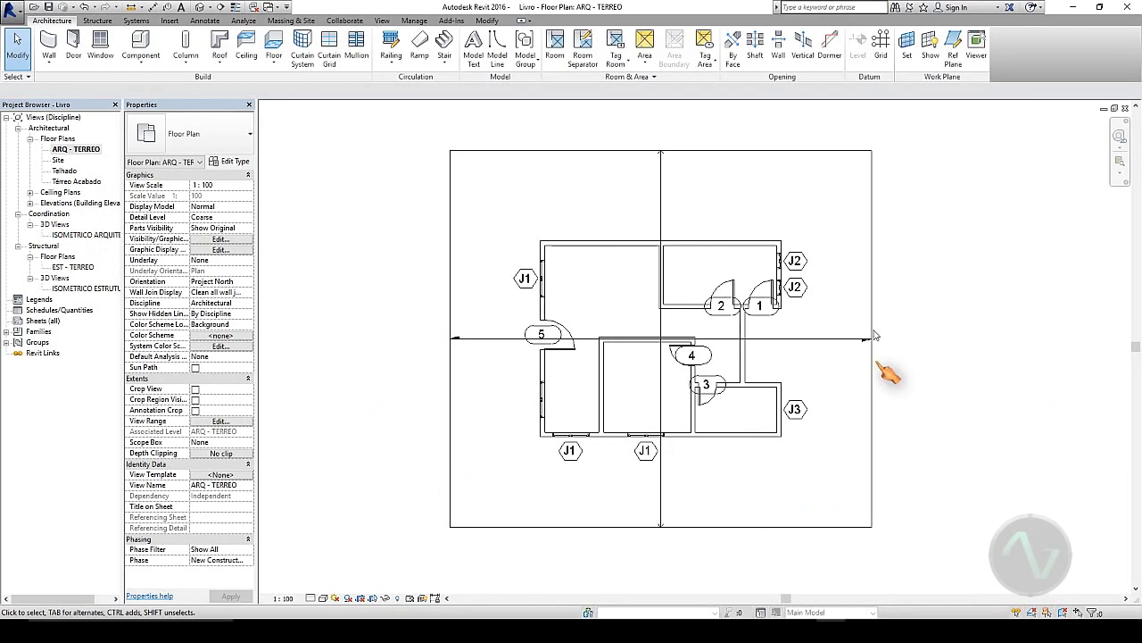
left_click(881, 51)
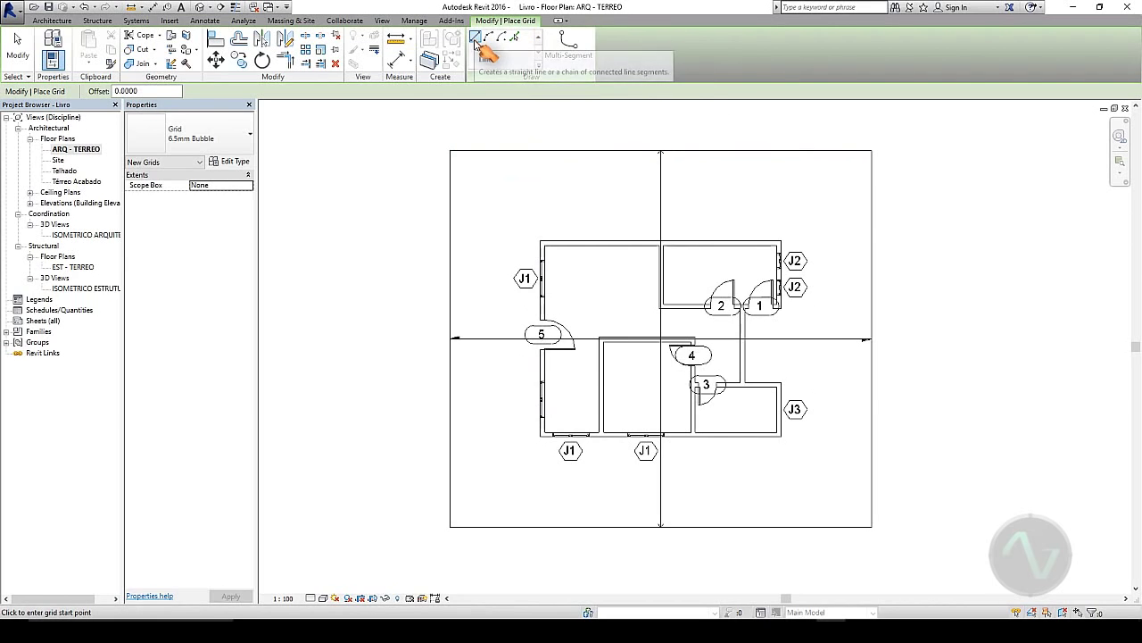
left_click(540, 241)
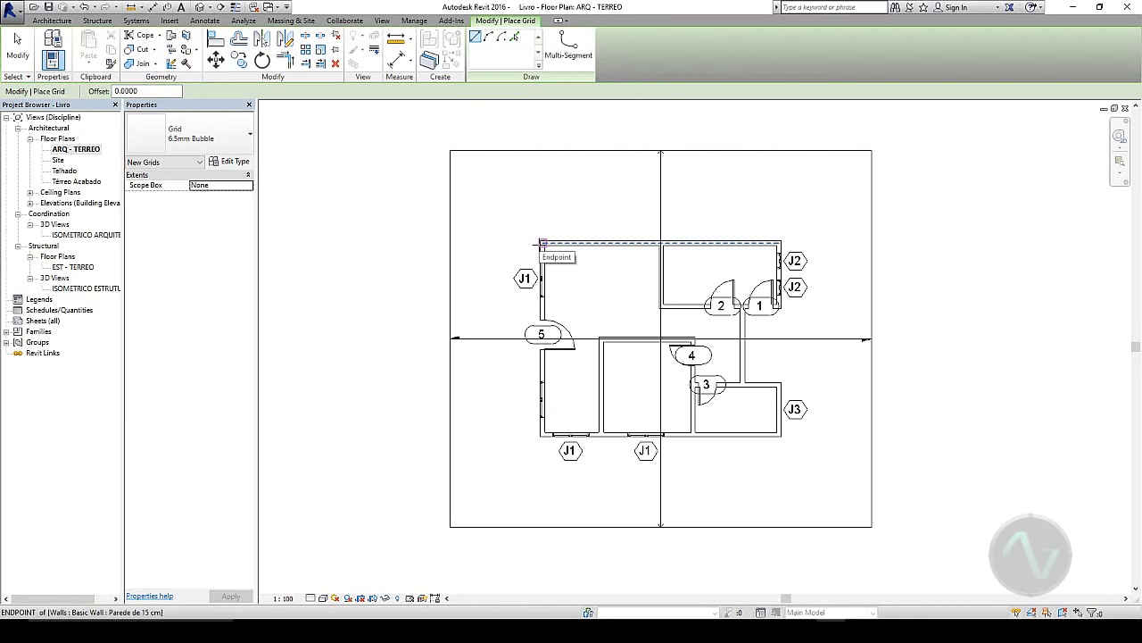
left_click(540, 241)
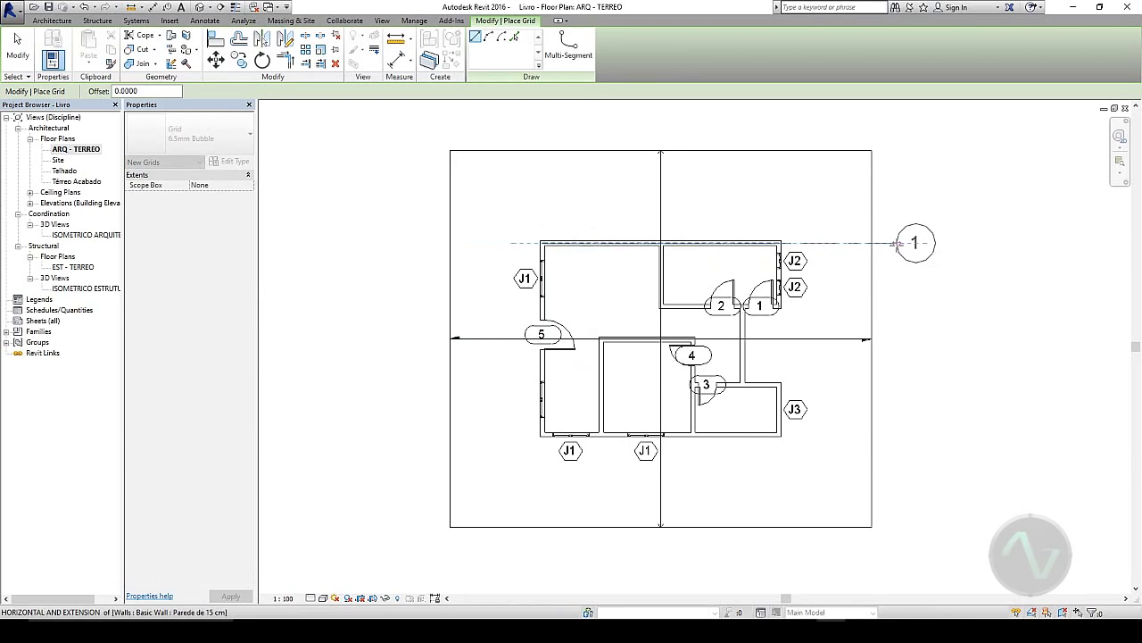
left_click(897, 242)
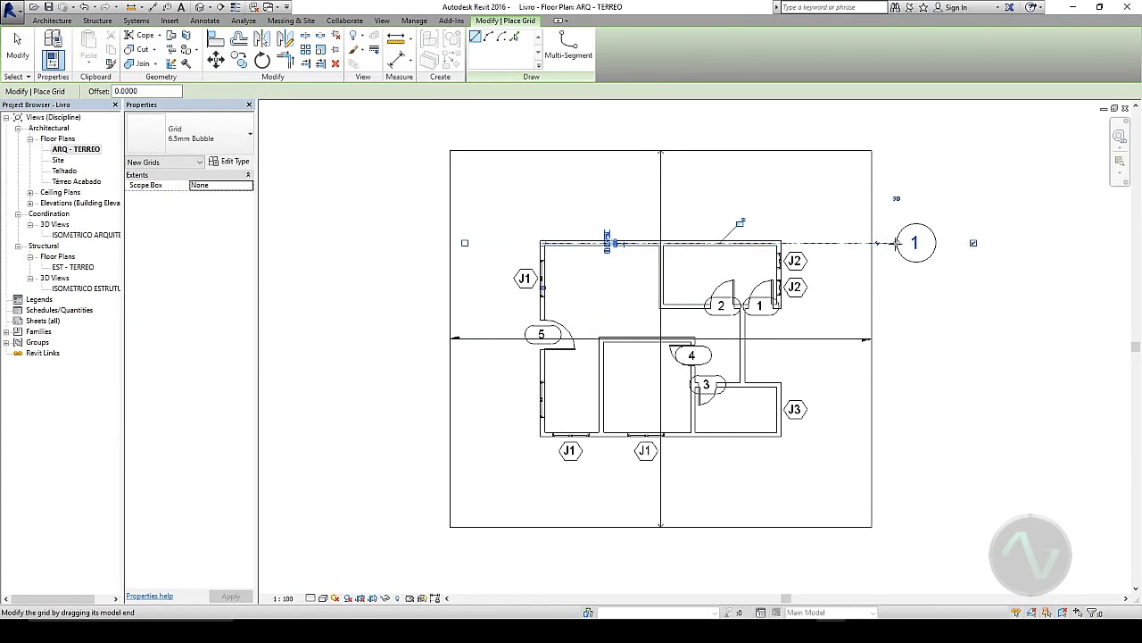
left_click(17, 49)
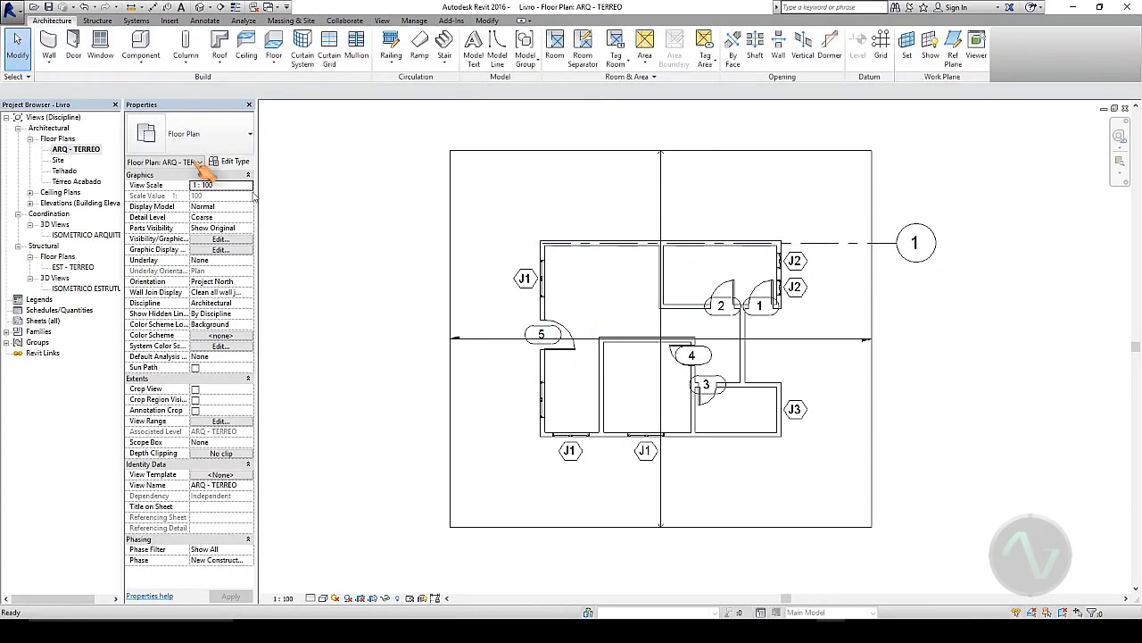
- Extend the left end of grid line 1 beyond the slab edge and show its bubble at that end
left_click(839, 243)
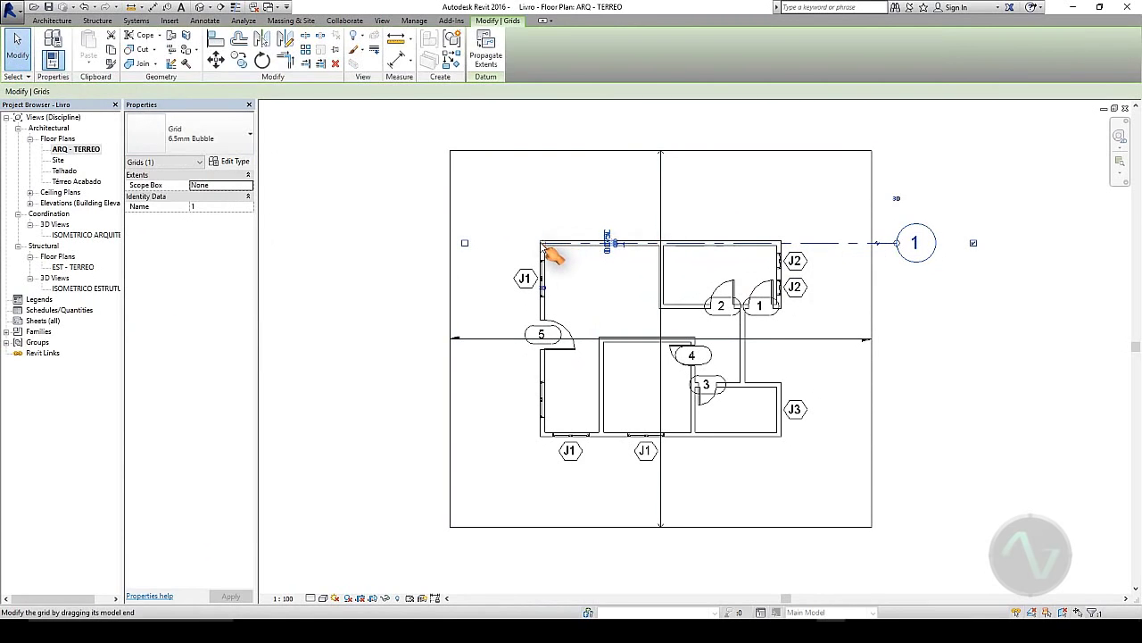
left_click_drag(551, 252, 487, 238)
left_click_drag(415, 236, 397, 242)
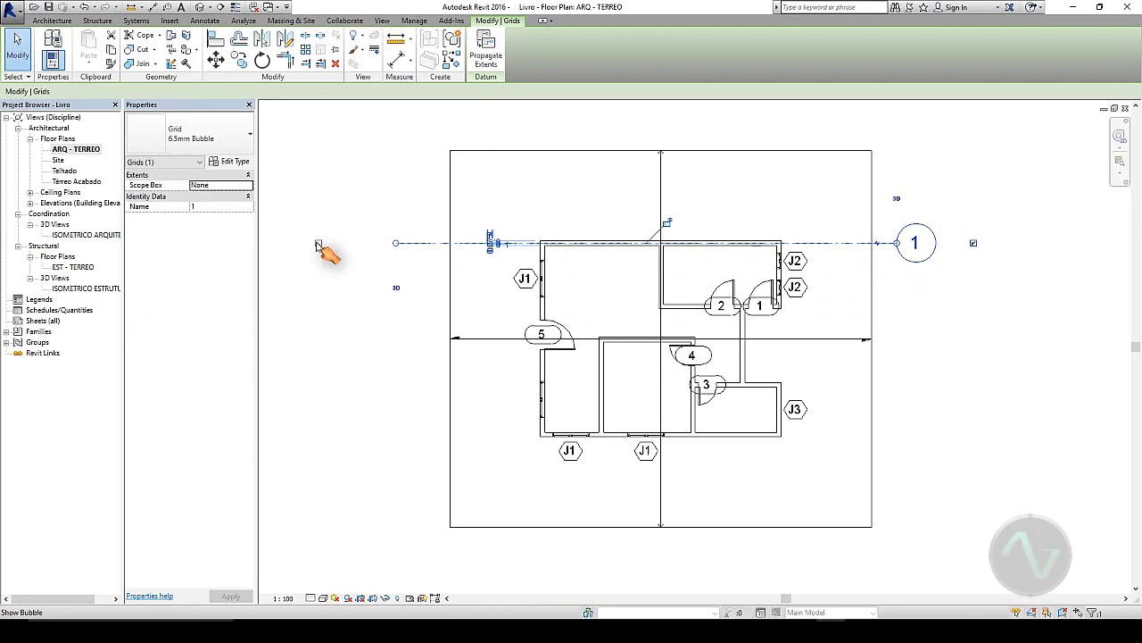
left_click(318, 244)
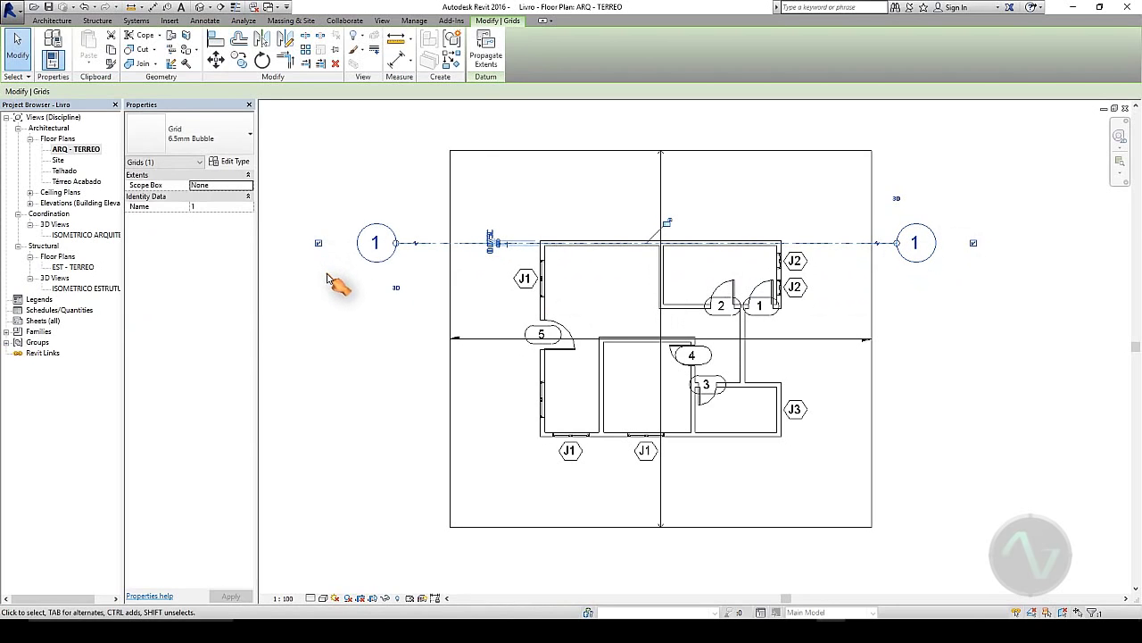
- Add an elbow at the left bubble of grid line 1 and straighten it back into line
left_click(416, 243)
left_click_drag(415, 268, 377, 243)
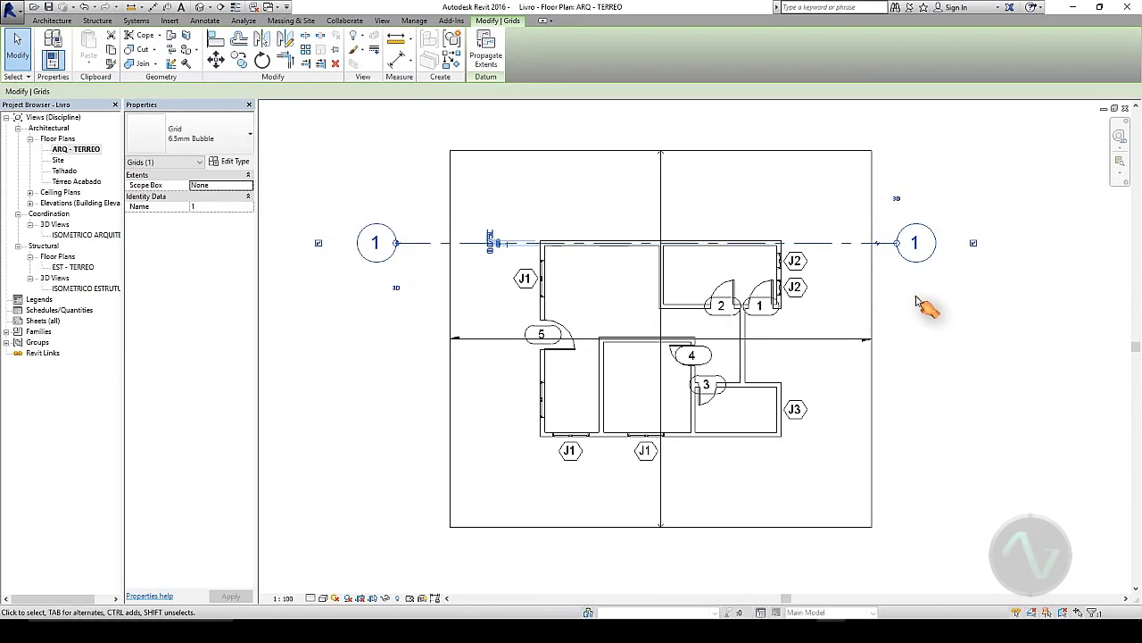
key("Escape")
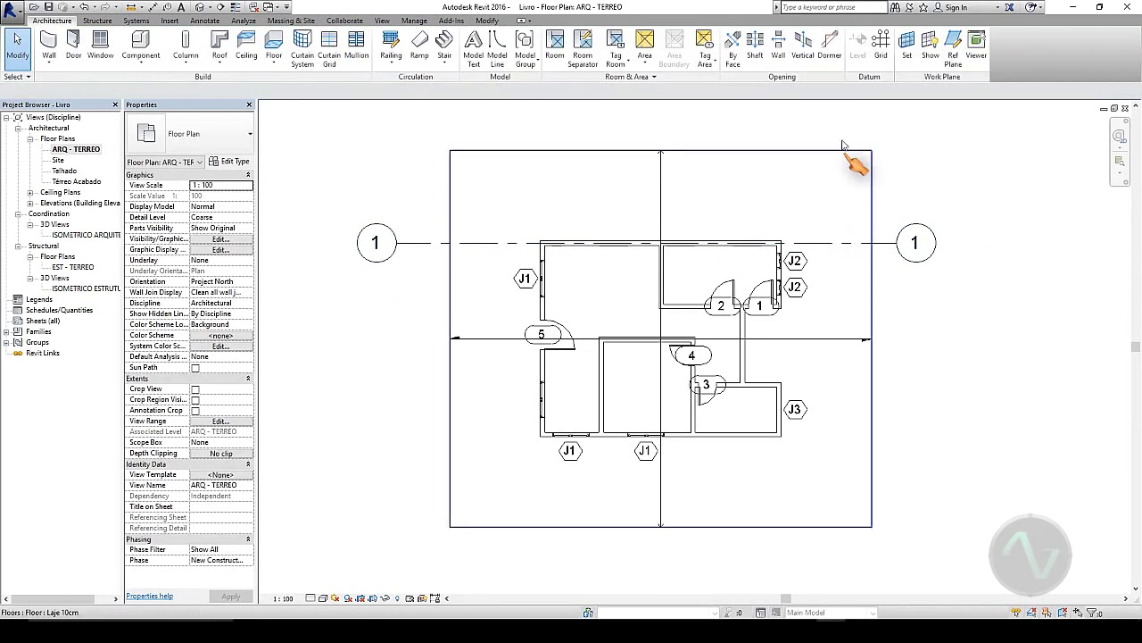
- Draw horizontal grid line 2 along the wall with doors 1 and 2, matching grid line 1's extents and showing bubbles at both ends
left_click(885, 51)
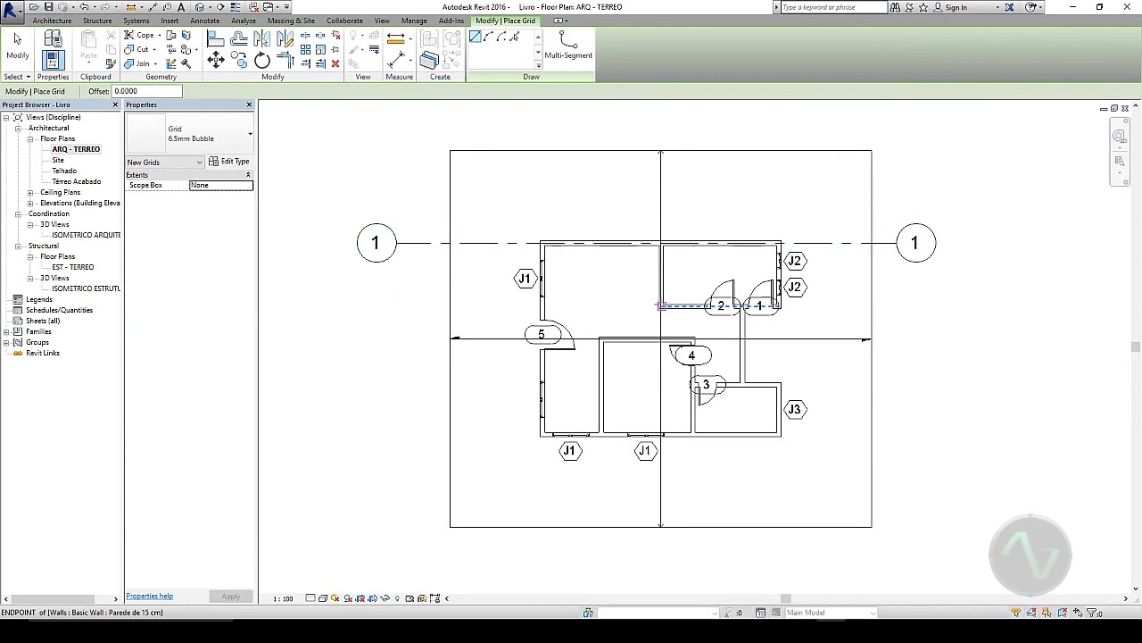
left_click(661, 306)
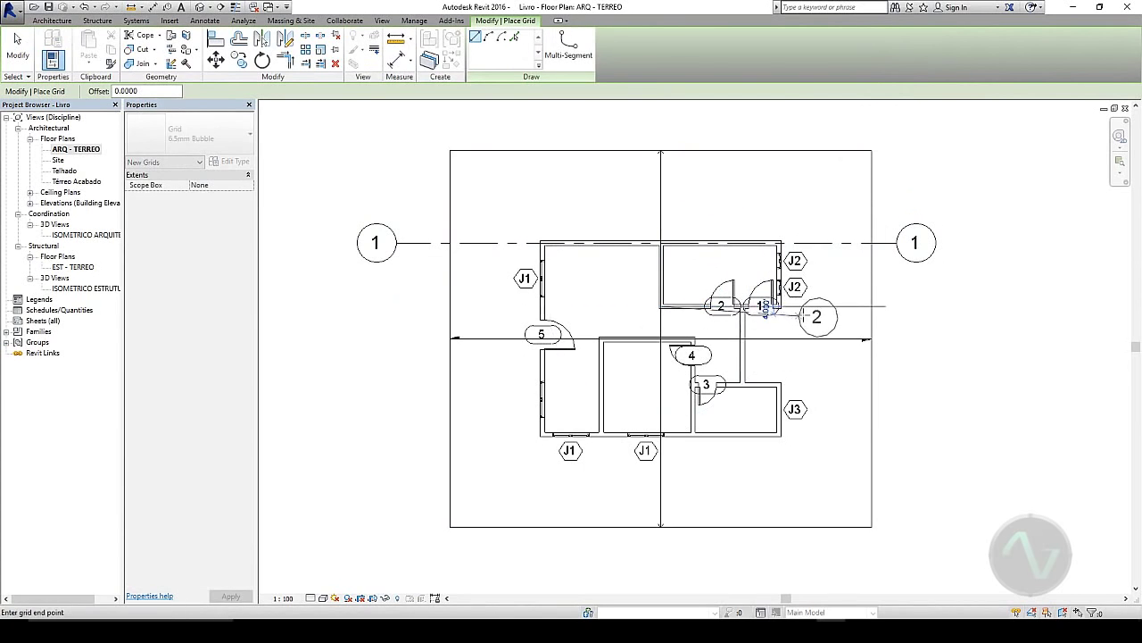
left_click(896, 306)
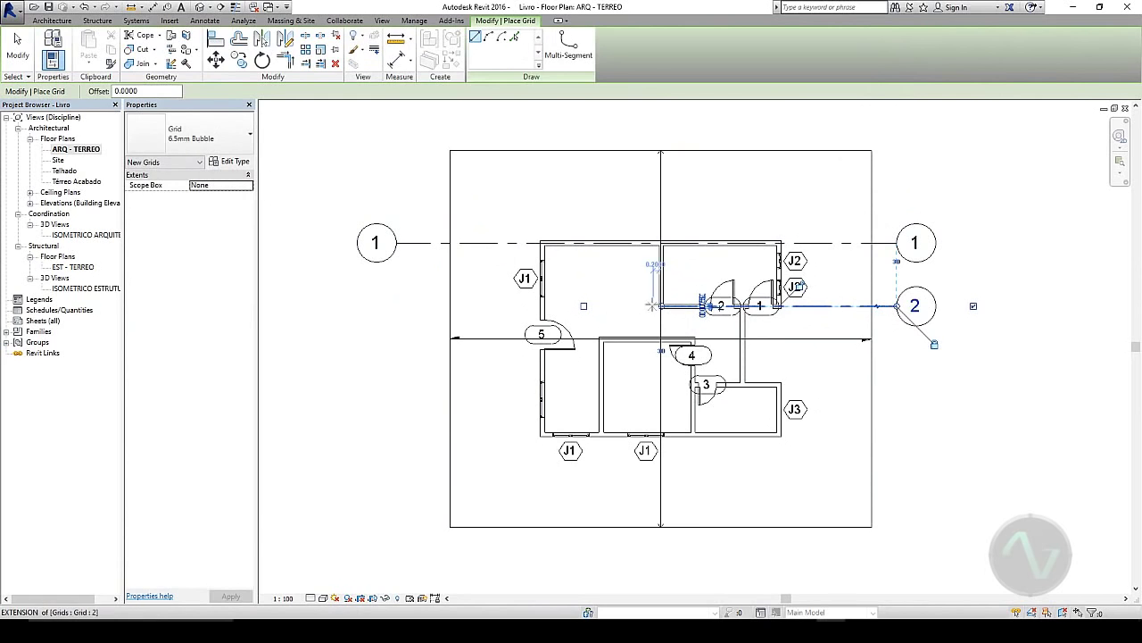
left_click_drag(662, 306, 567, 307)
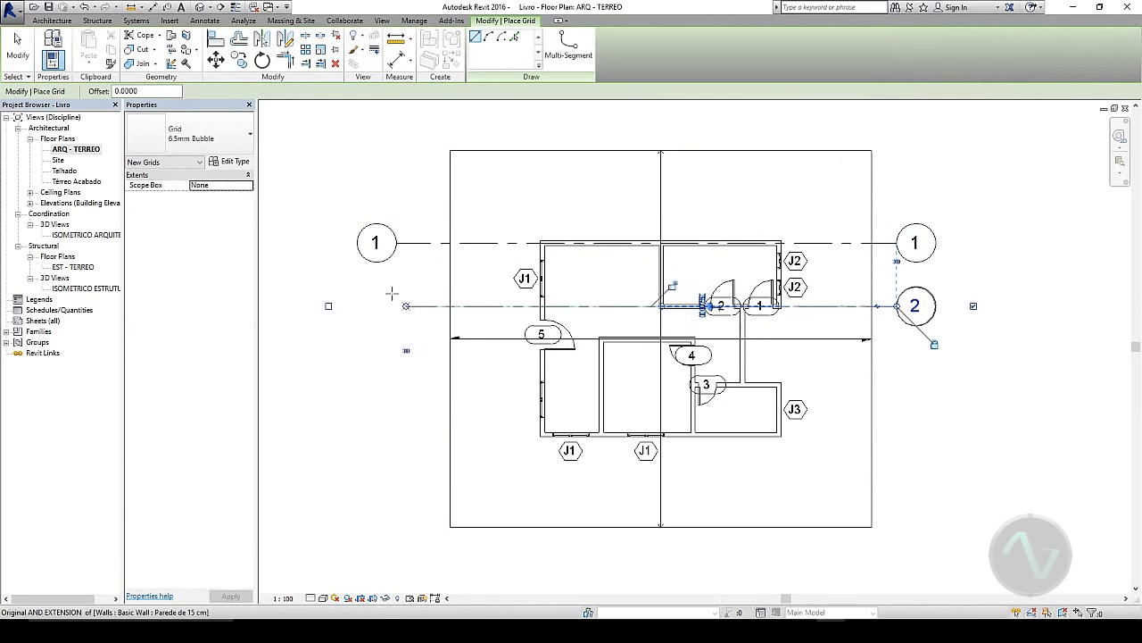
left_click_drag(391, 293, 398, 294)
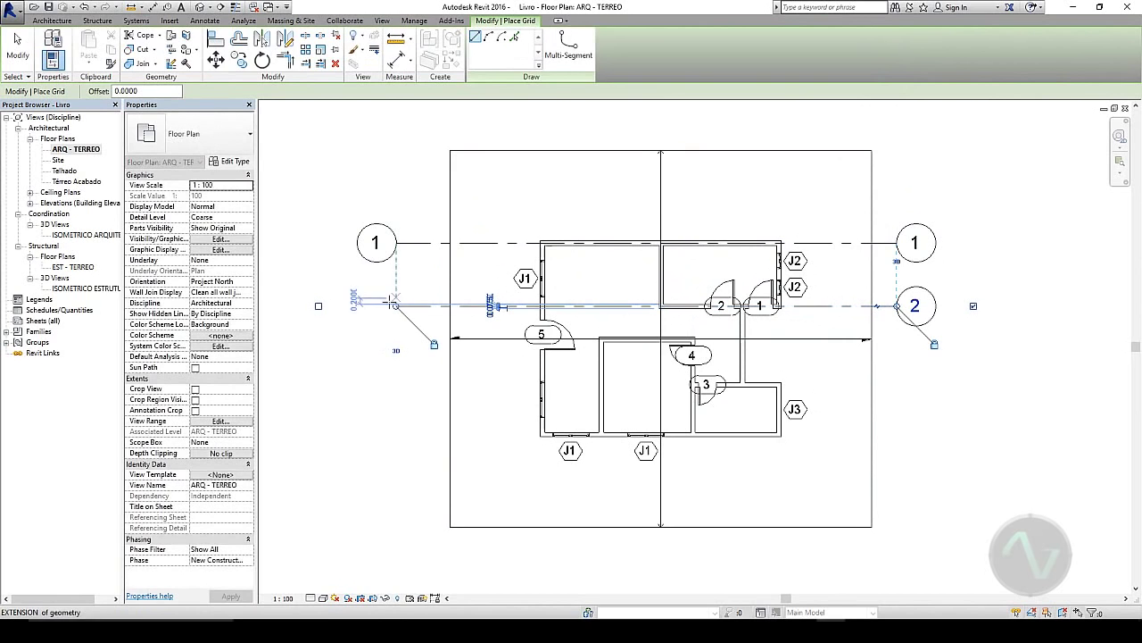
left_click(318, 306)
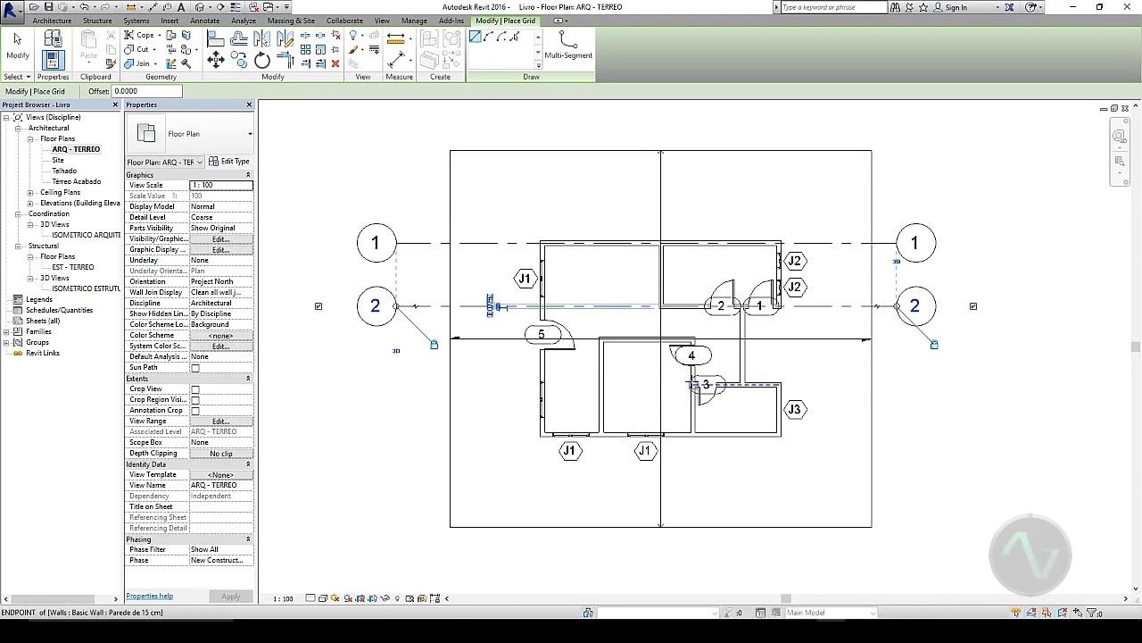
- Draw horizontal grid line 3 along the wall beside door 3, with its ends aligned to grid line 2 and bubbles at both
left_click(695, 385)
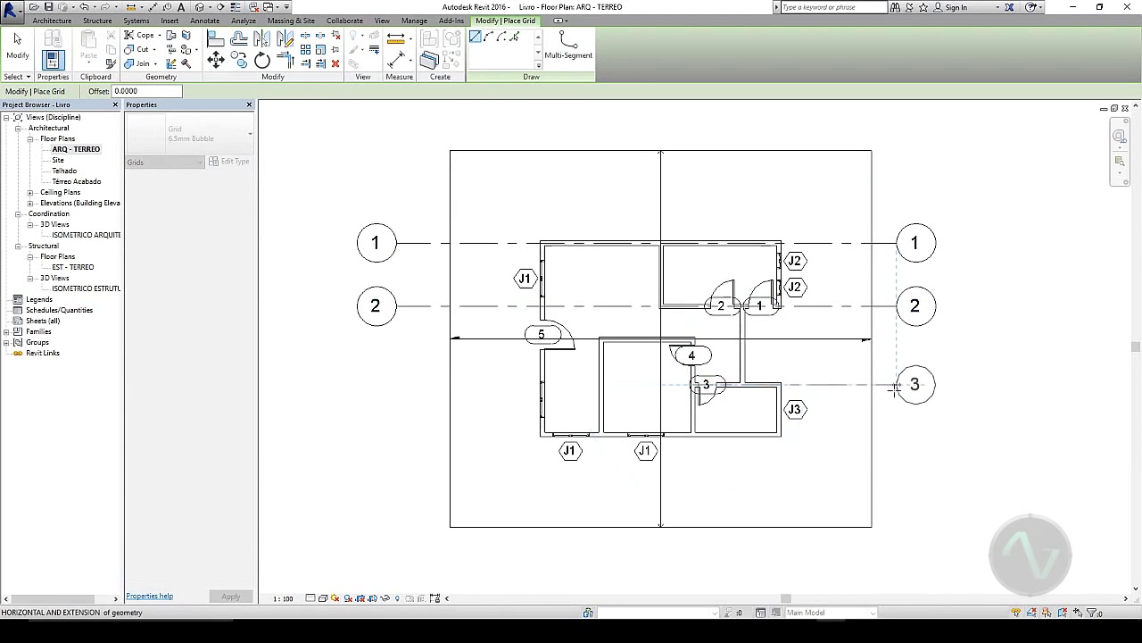
left_click(895, 385)
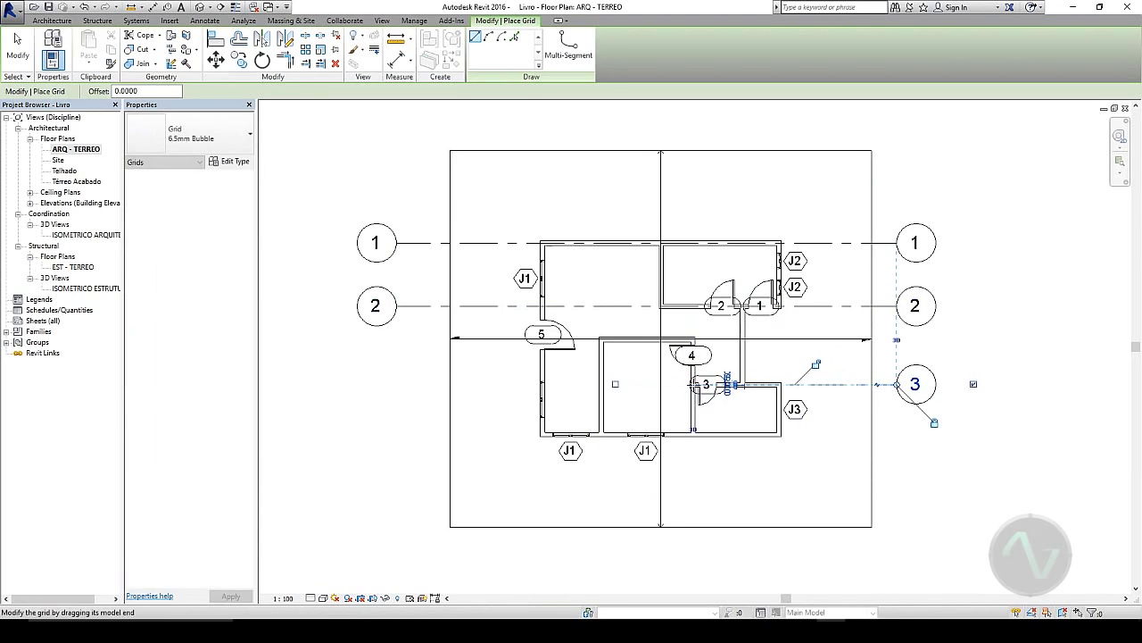
left_click_drag(432, 384, 395, 384)
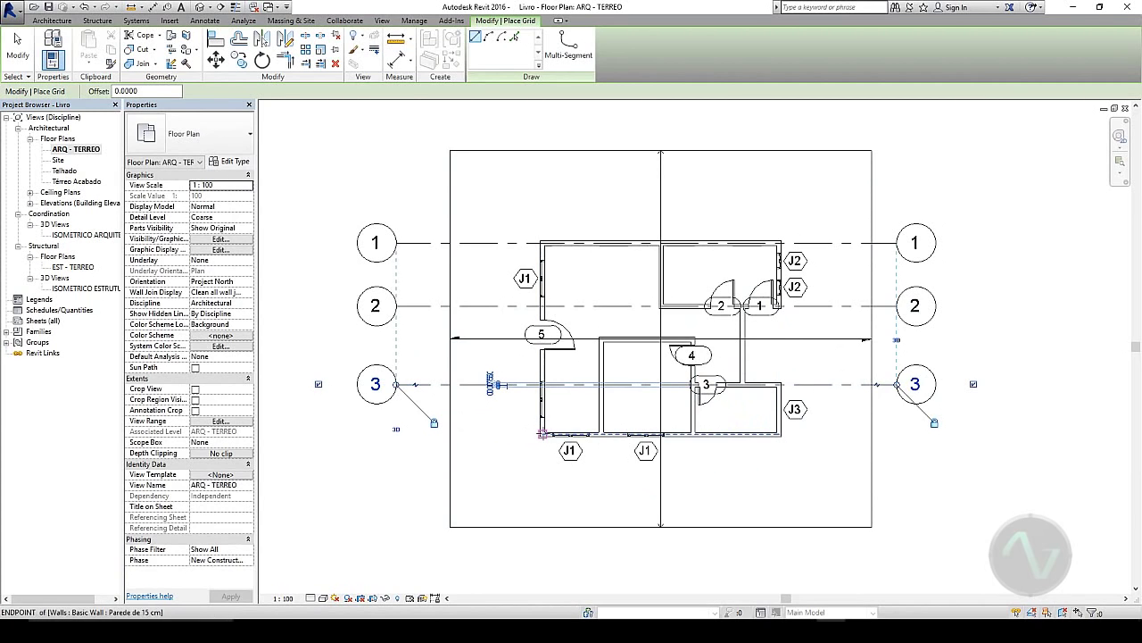
- Draw horizontal grid line 4 along the lowermost outer wall, aligned with the other grid ends and showing bubbles at both ends
left_click(542, 434)
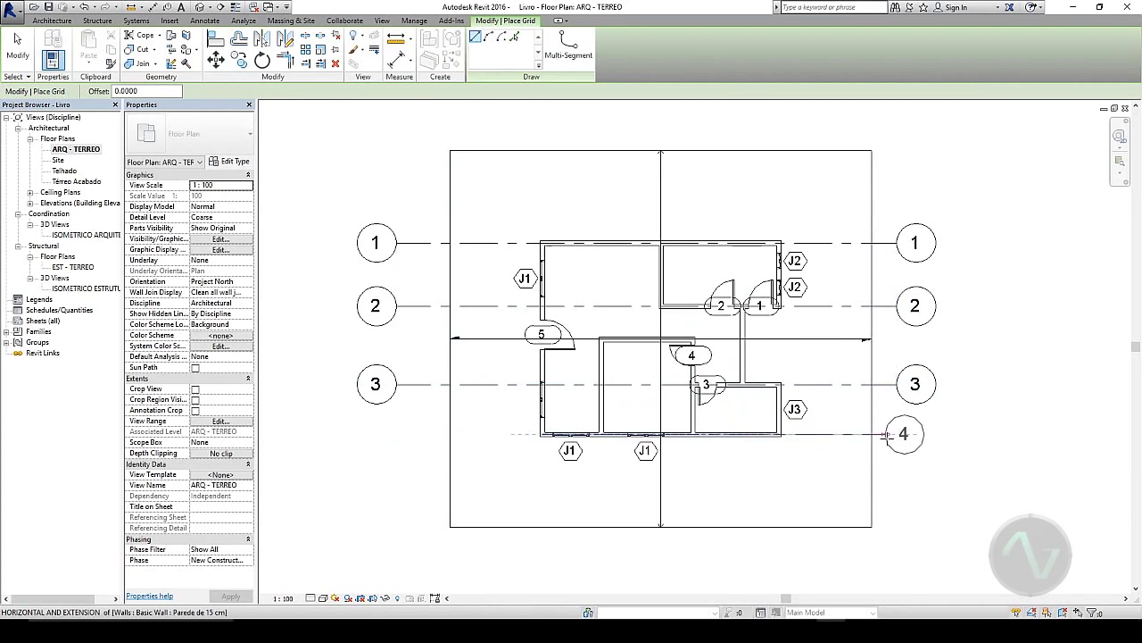
left_click(896, 435)
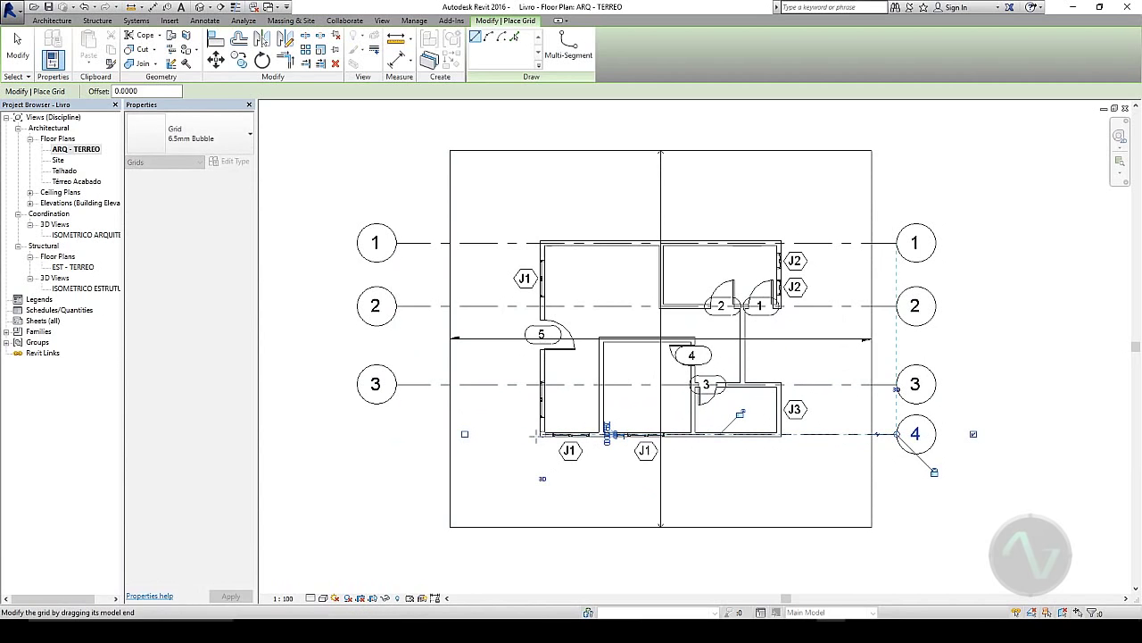
left_click_drag(542, 434, 396, 434)
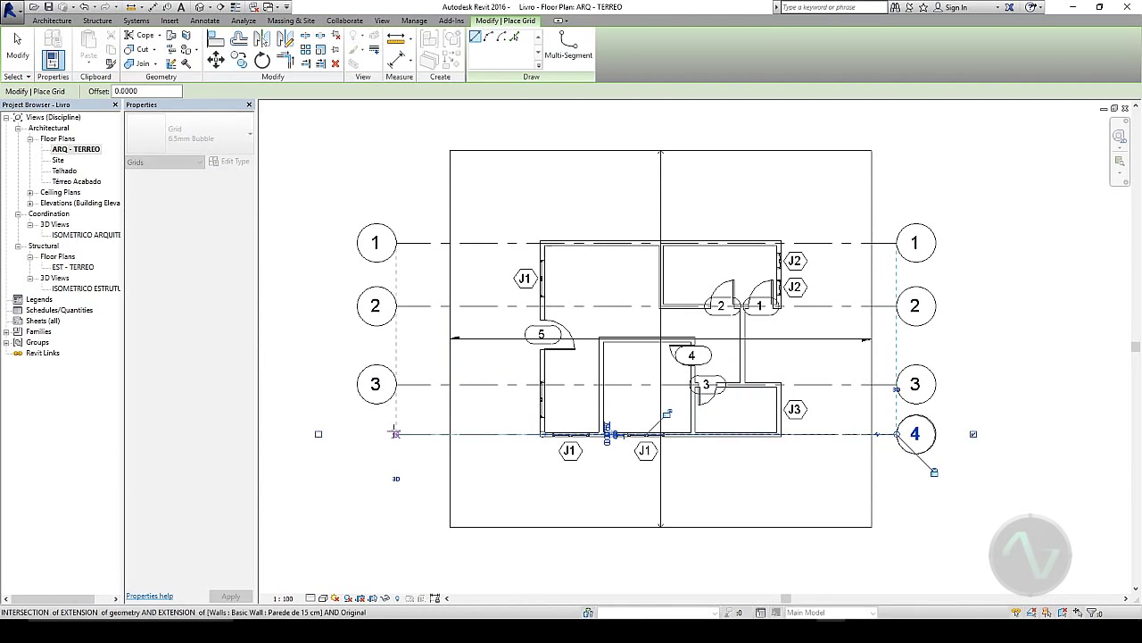
left_click(319, 434)
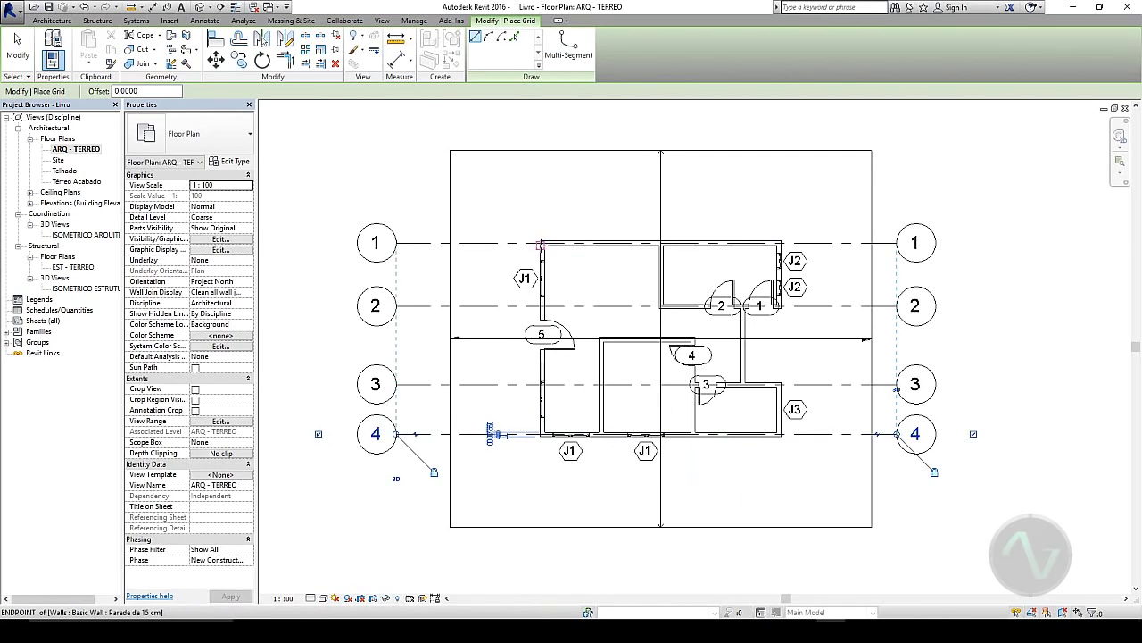
- Draw a vertical grid line down the centerline of the leftmost outer wall, ending beyond the slab's lower edge
scroll(539, 243, "up", 3)
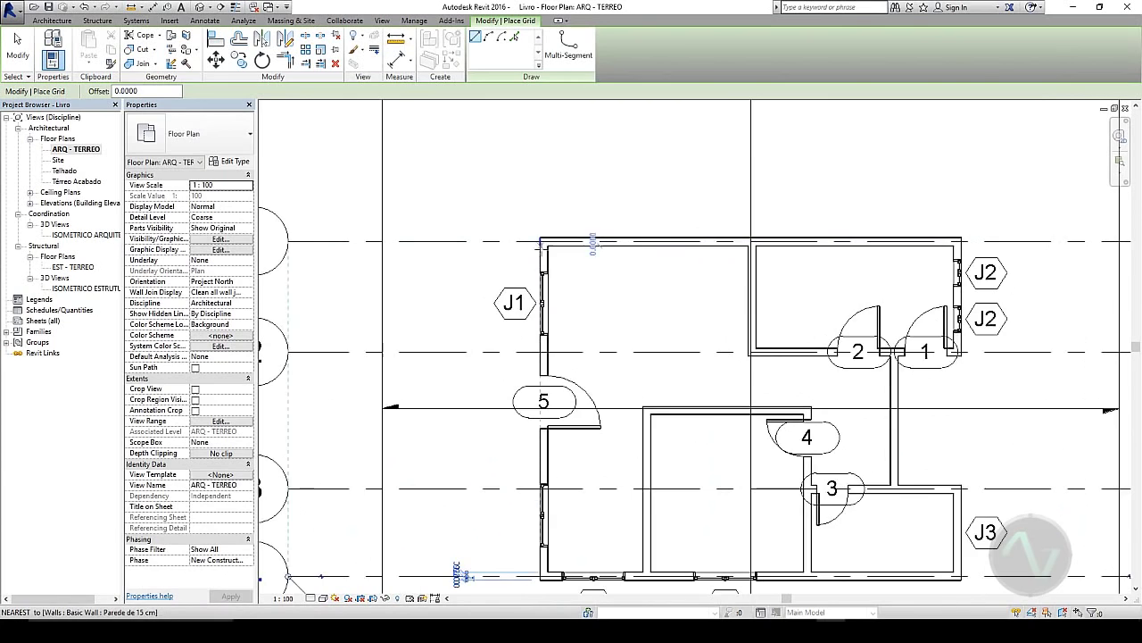
left_click(539, 242)
middle_click_drag(517, 442, 528, 179)
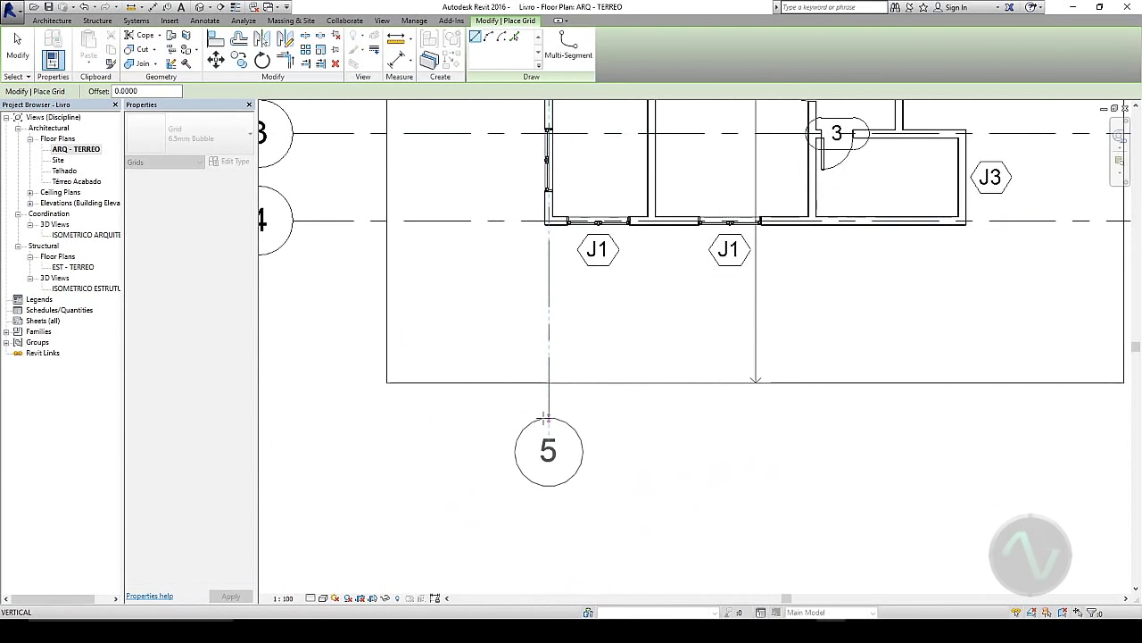
left_click(548, 417)
- Rename the vertical grid line as A and extend its upper end beyond the slab, showing the bubble there
scroll(569, 335, "down", 2)
scroll(569, 320, "down", 3)
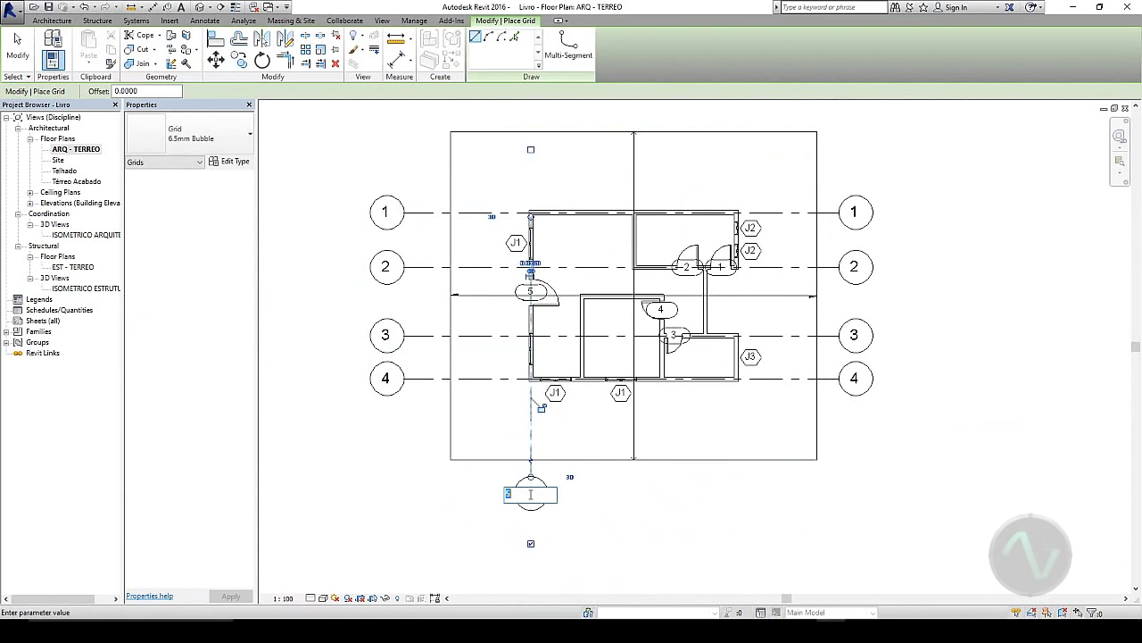
key("Return")
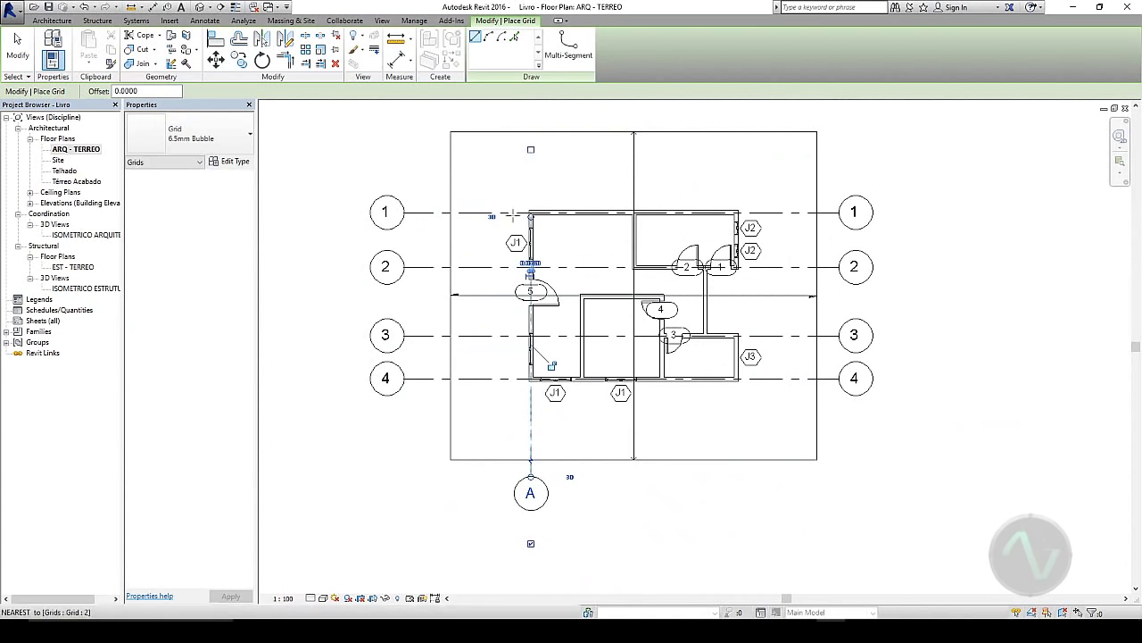
left_click_drag(531, 214, 531, 116)
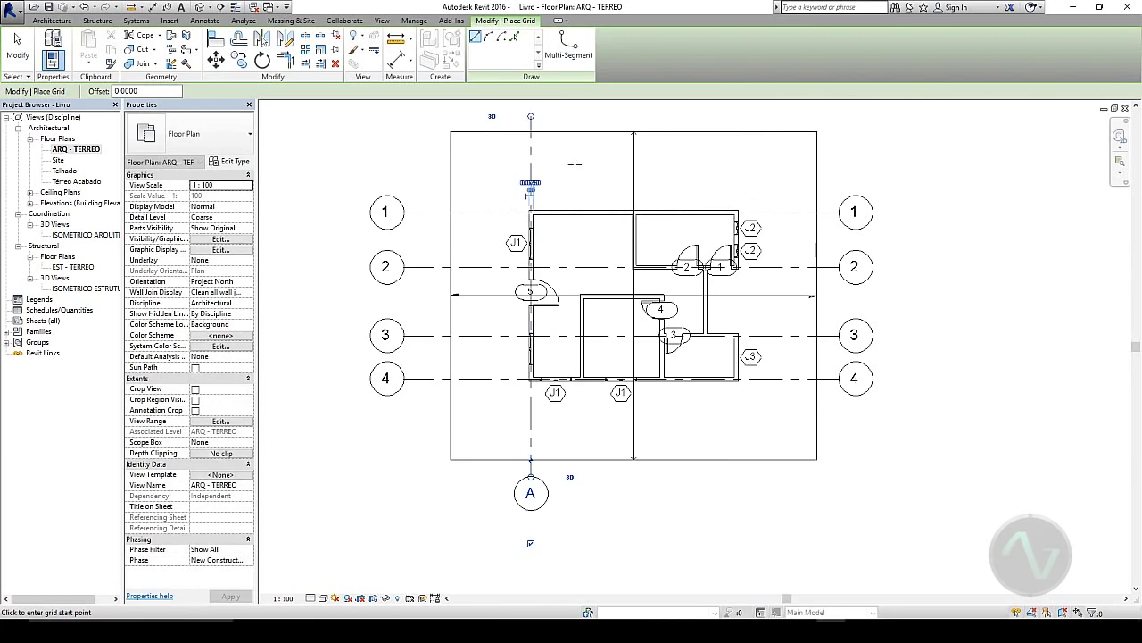
middle_click_drag(577, 166, 587, 250)
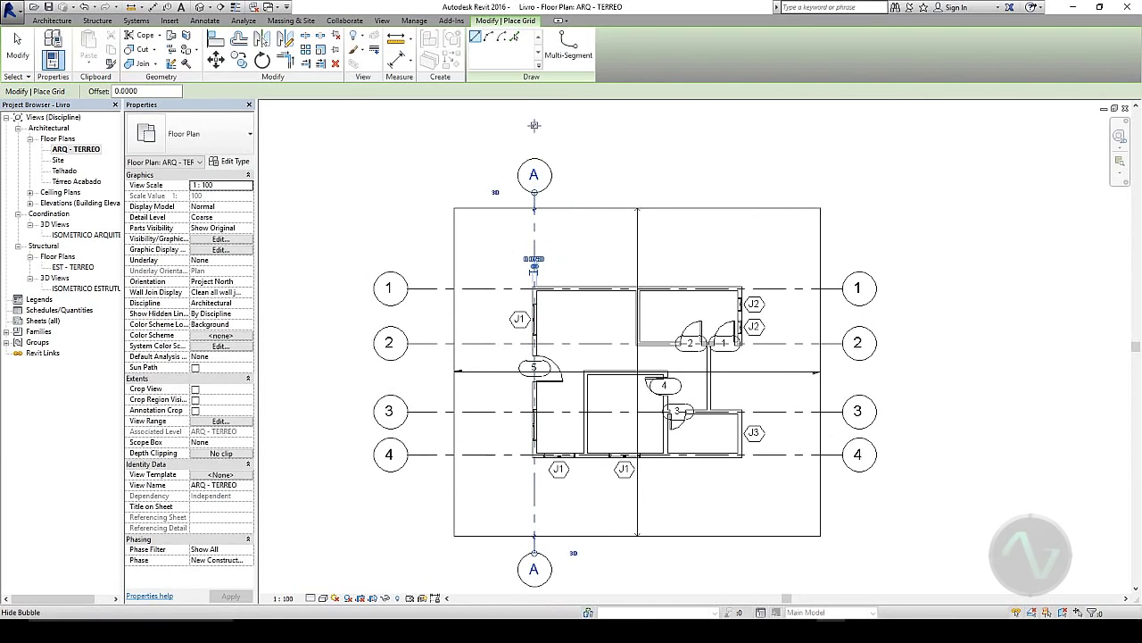
- Draw vertical grid line B up from the left wall of the room with door 4, ending level with grid line A's upper end
left_click(585, 452)
scroll(584, 453, "up", 2)
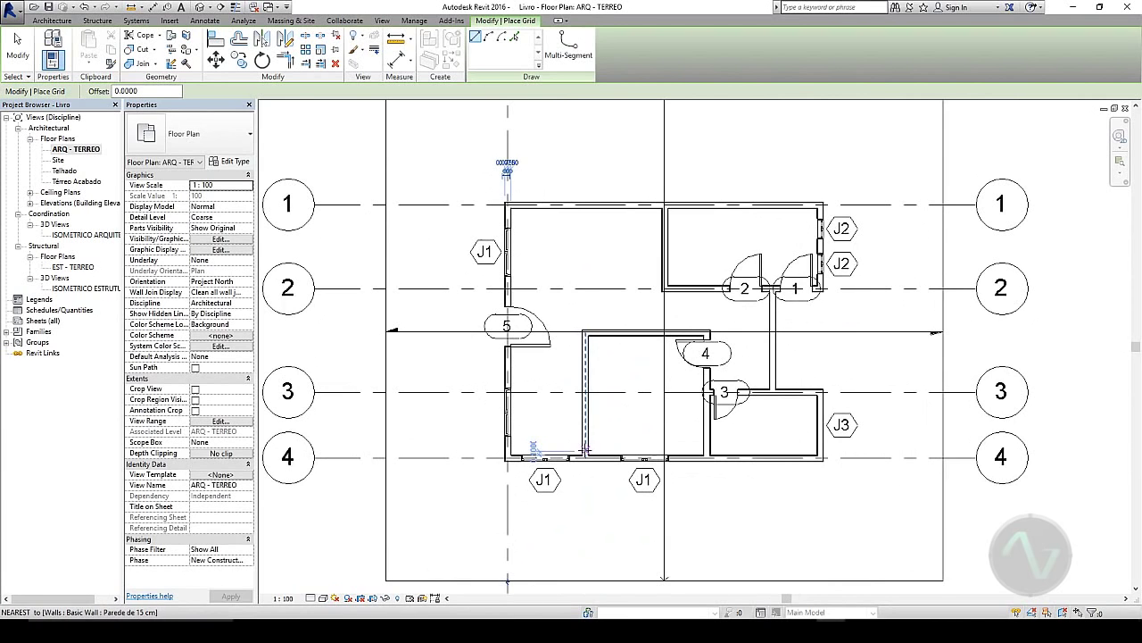
middle_click_drag(599, 239, 588, 420)
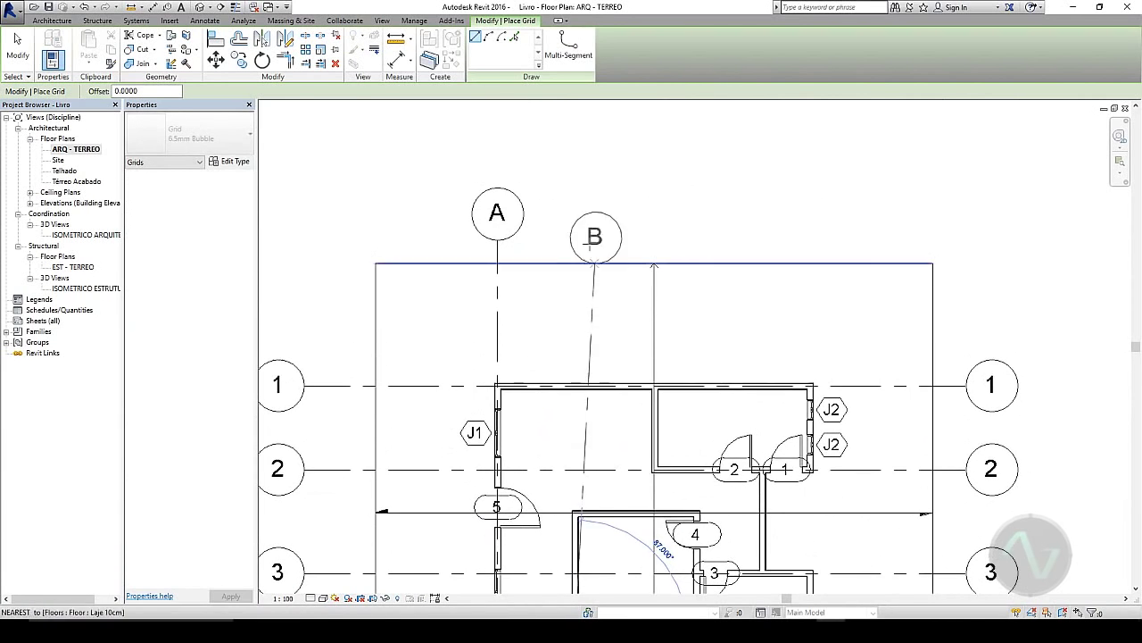
left_click(576, 225)
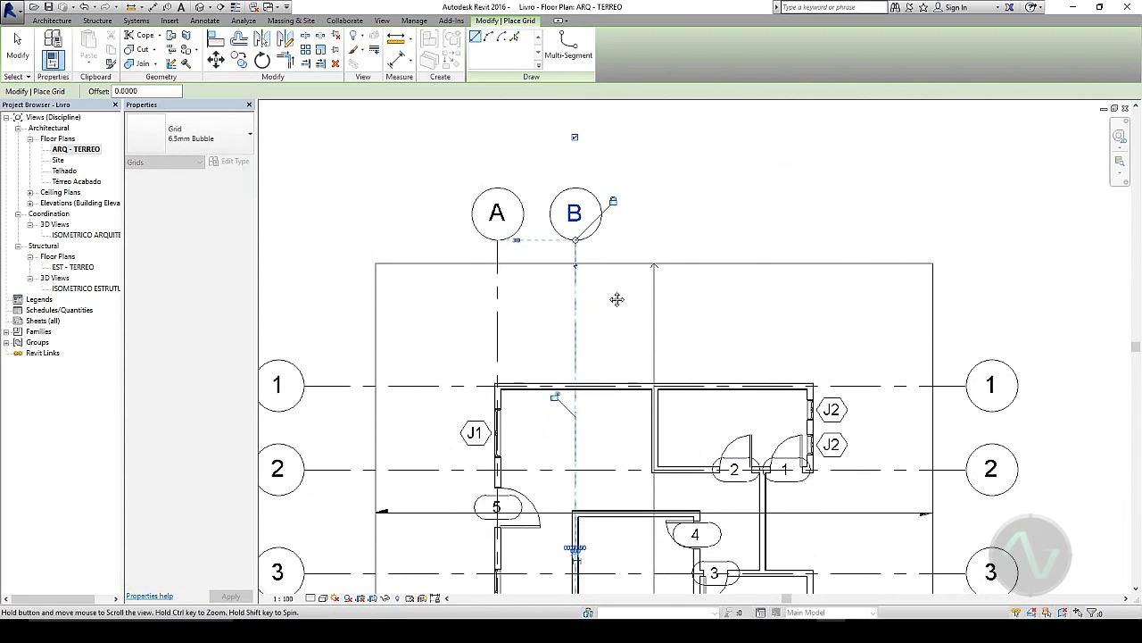
- Draw vertical grid line C up along the left wall of the upper-right room, ending level with the upper ends of A and B
middle_click_drag(617, 298, 594, 189)
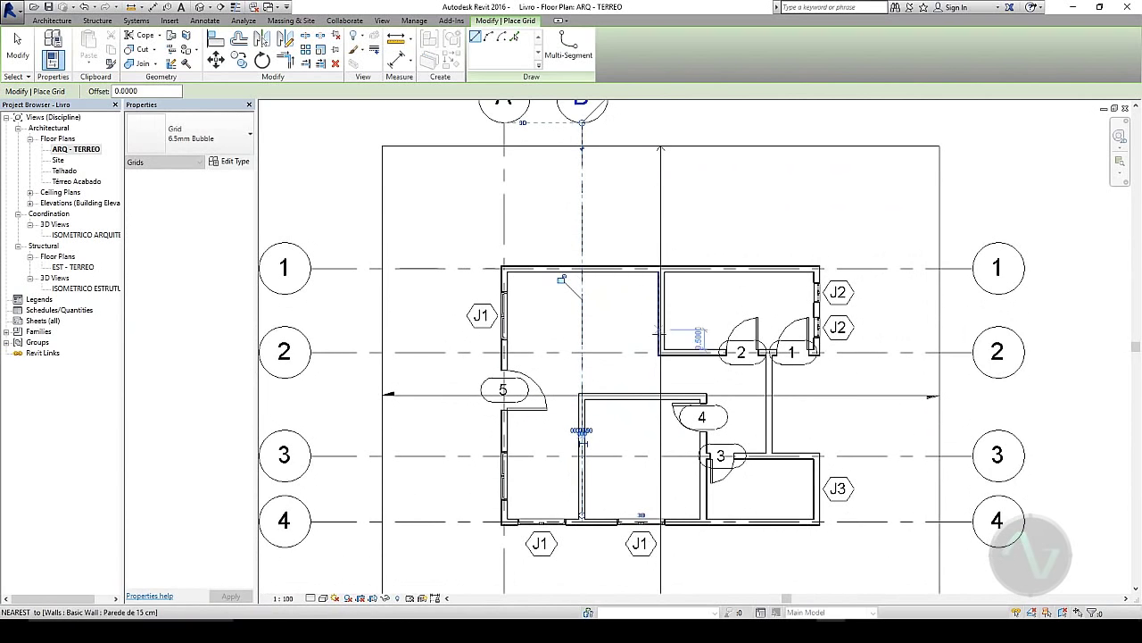
scroll(661, 343, "up", 3)
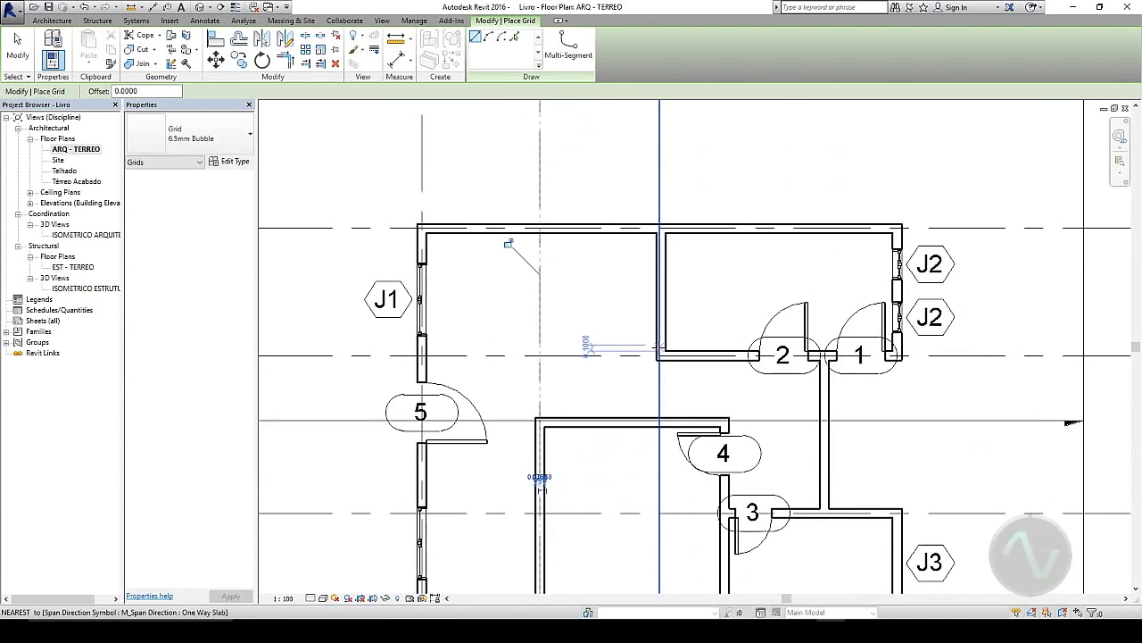
left_click(658, 354)
middle_click_drag(695, 169, 681, 400)
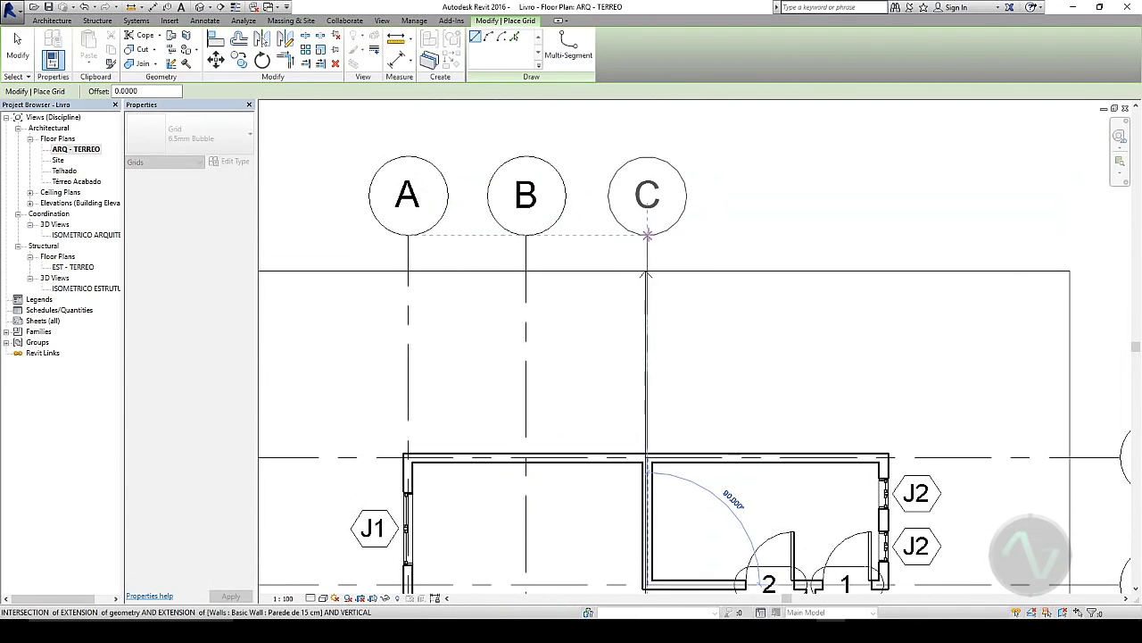
left_click(647, 235)
- Draw vertical grid line D up along the short wall between grid lines 3 and 2, ending level with the other upper bubbles
middle_click_drag(765, 388, 719, 120)
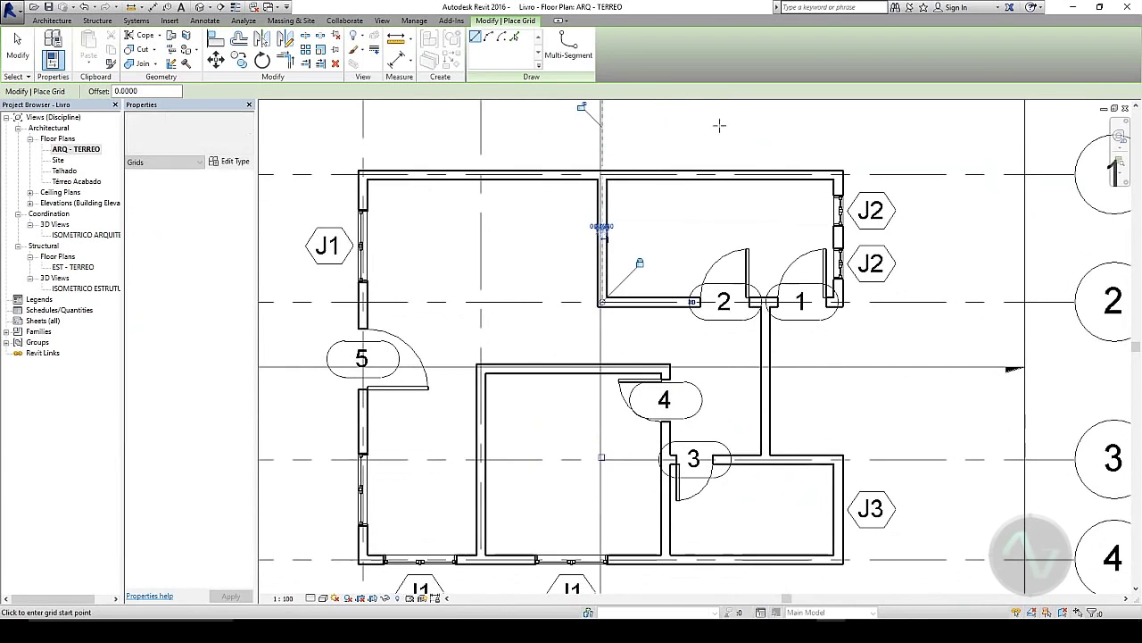
left_click(765, 459)
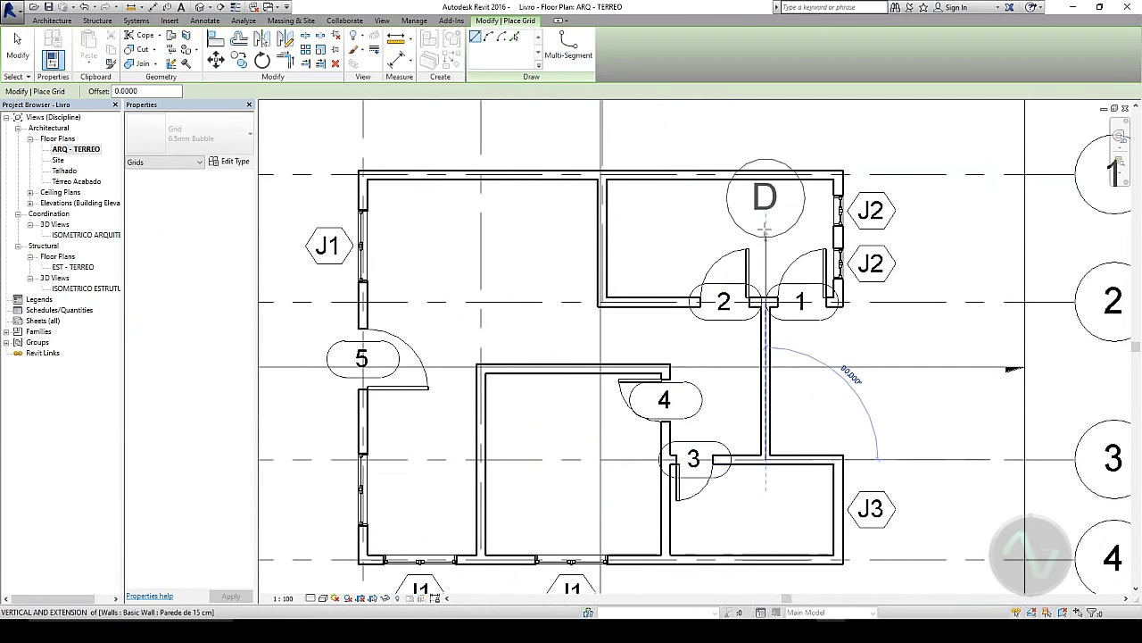
middle_click_drag(765, 230, 759, 419)
middle_click_drag(761, 143, 764, 211)
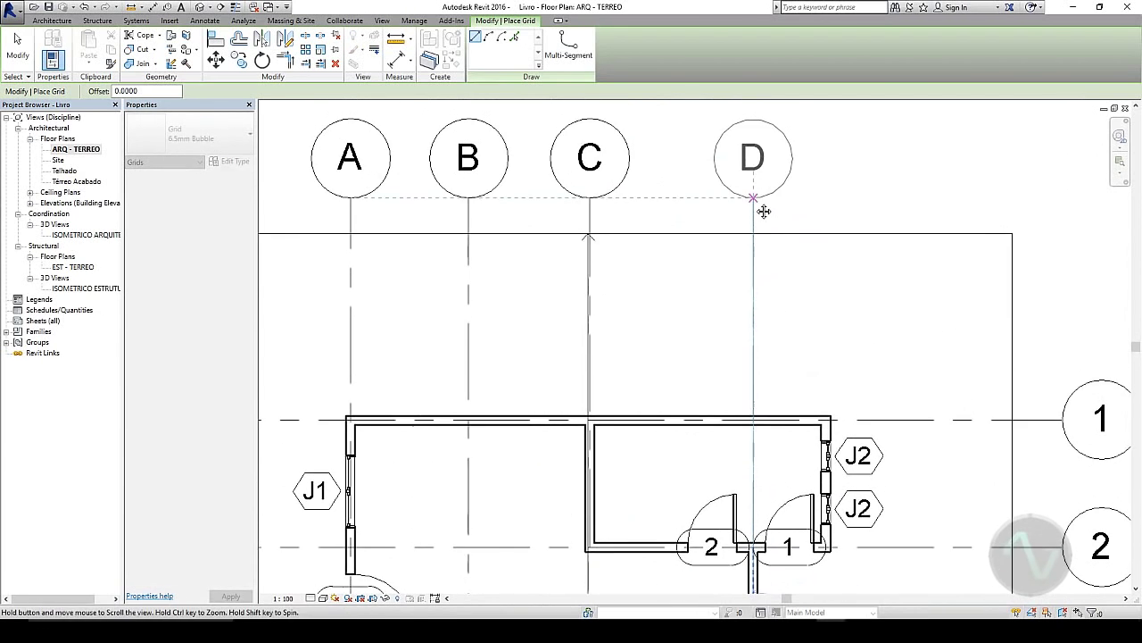
left_click(760, 211)
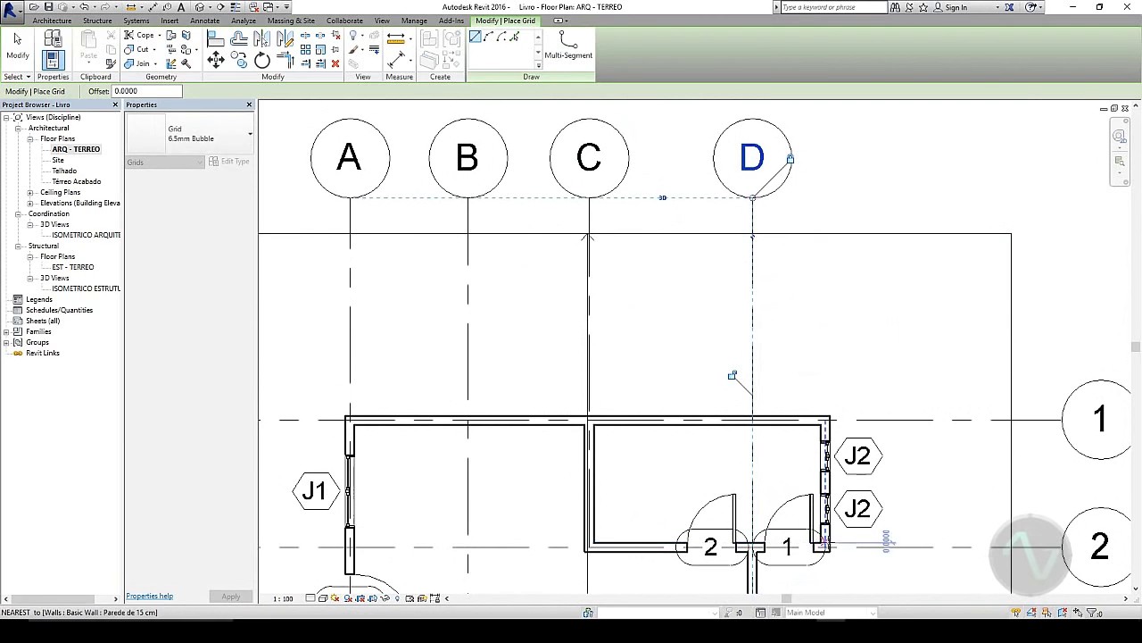
- Draw vertical grid line E up along the right outer wall with the J2 windows, level with the other bubbles, and finish placing grids
left_click(827, 538)
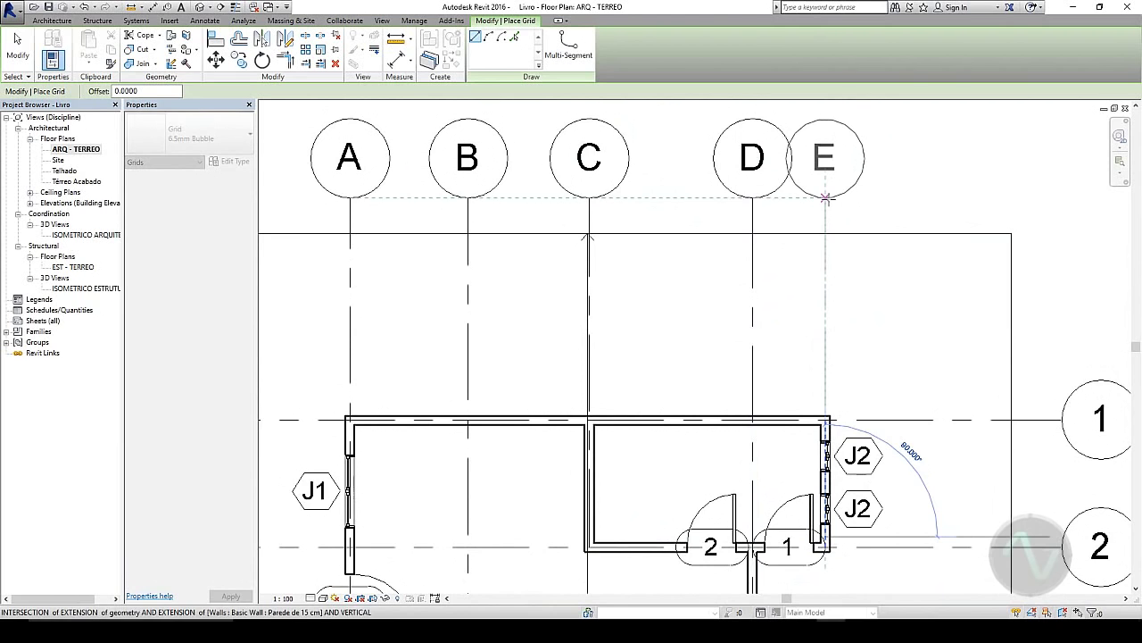
left_click(825, 198)
scroll(842, 256, "down", 4)
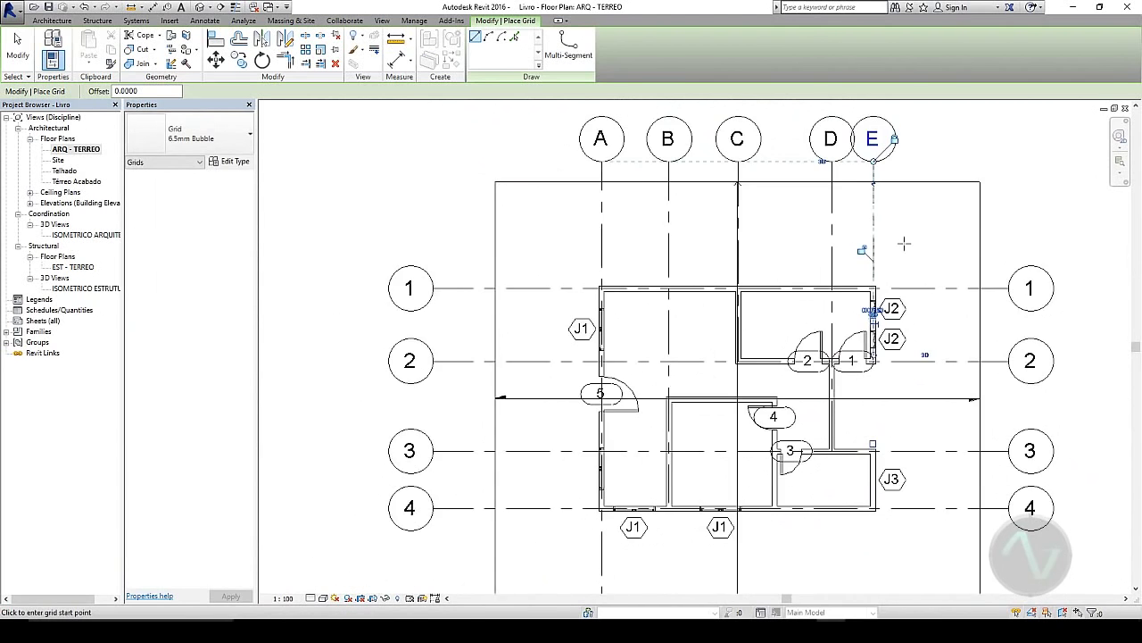
middle_click_drag(905, 244, 811, 240)
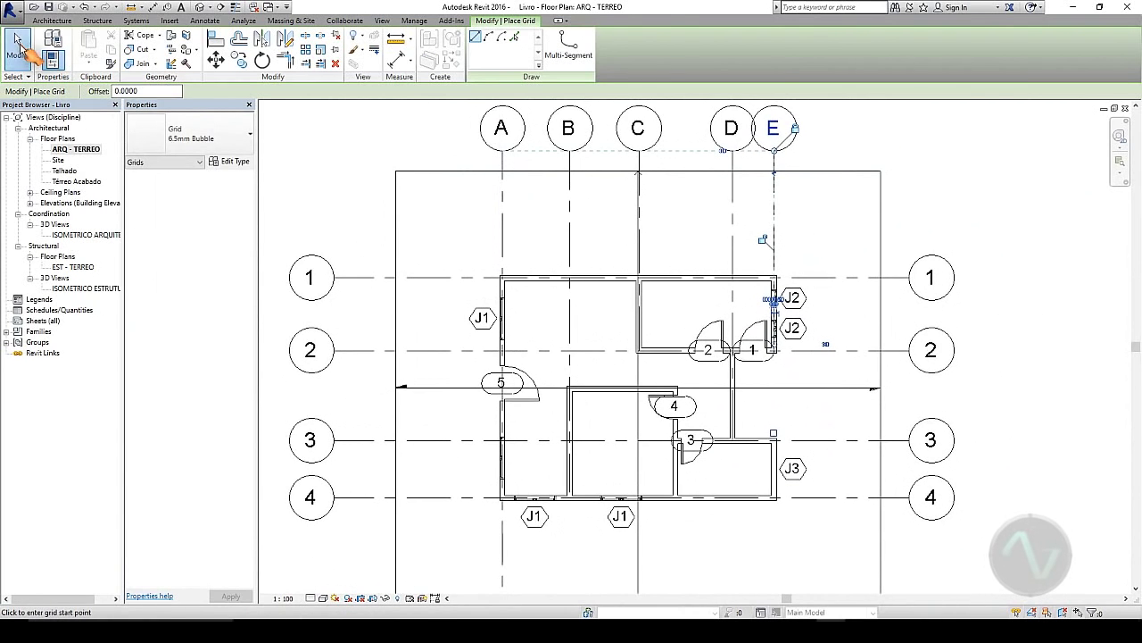
left_click(18, 43)
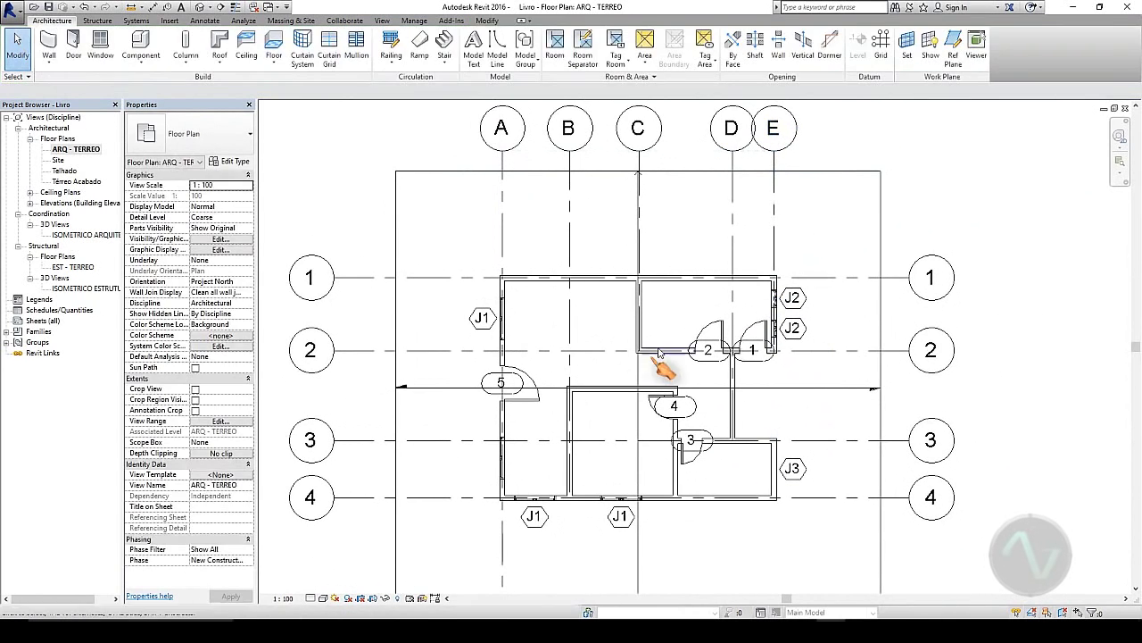
- Extend grid line E down below the plan to grid line A's lower end and show its lower bubble
left_click(775, 260)
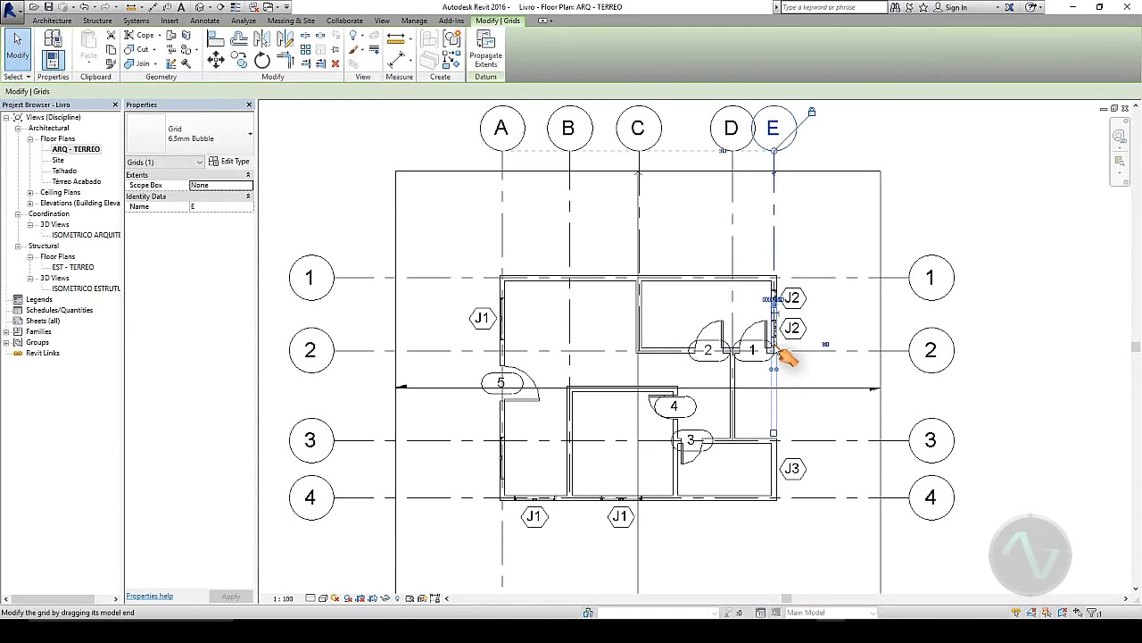
left_click_drag(791, 357, 769, 546)
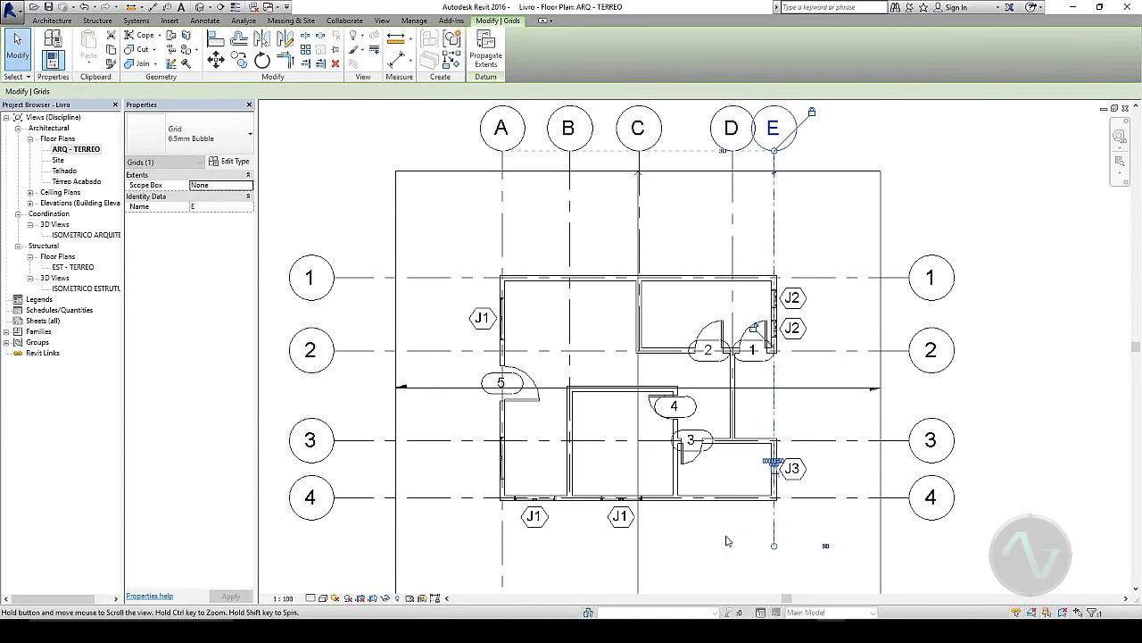
middle_click_drag(769, 546, 816, 301)
left_click_drag(808, 292, 808, 372)
left_click_drag(806, 460, 811, 464)
left_click(745, 413)
scroll(744, 419, "down", 2)
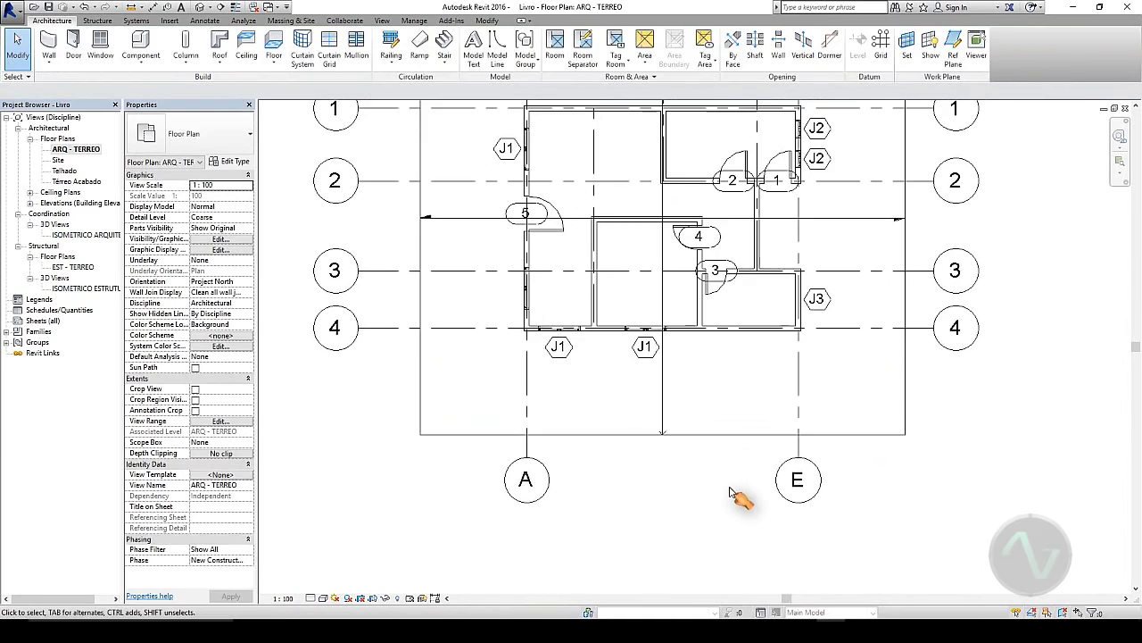
- Extend grid line D down level with the lower ends of A and E and show its lower bubble
scroll(848, 419, "down", 2)
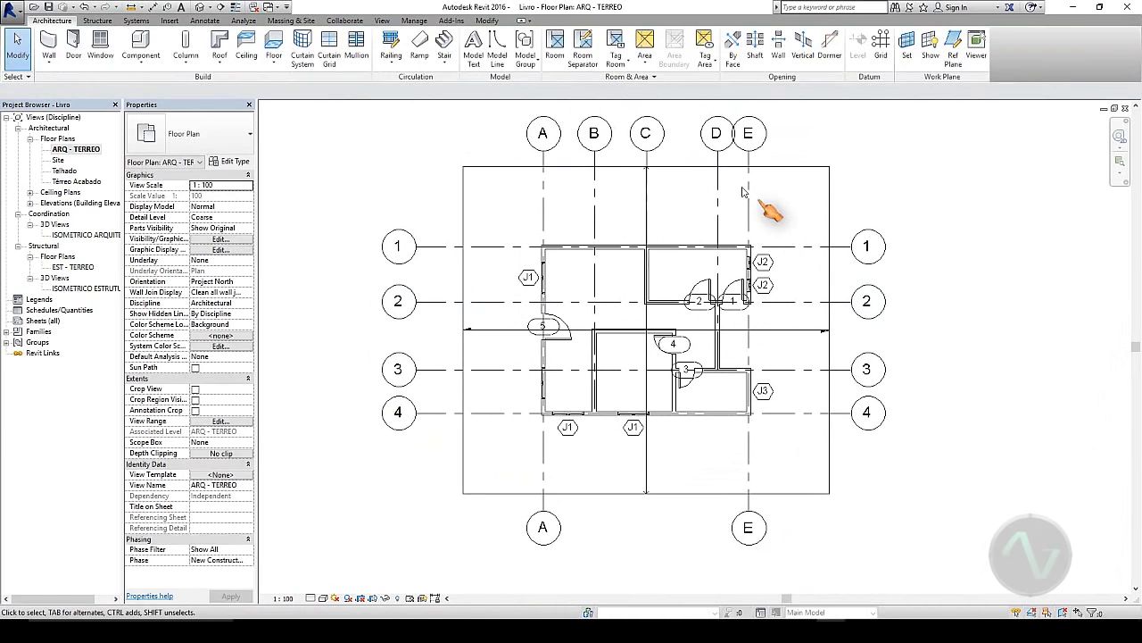
left_click(719, 207)
left_click_drag(723, 379, 697, 517)
left_click(717, 579)
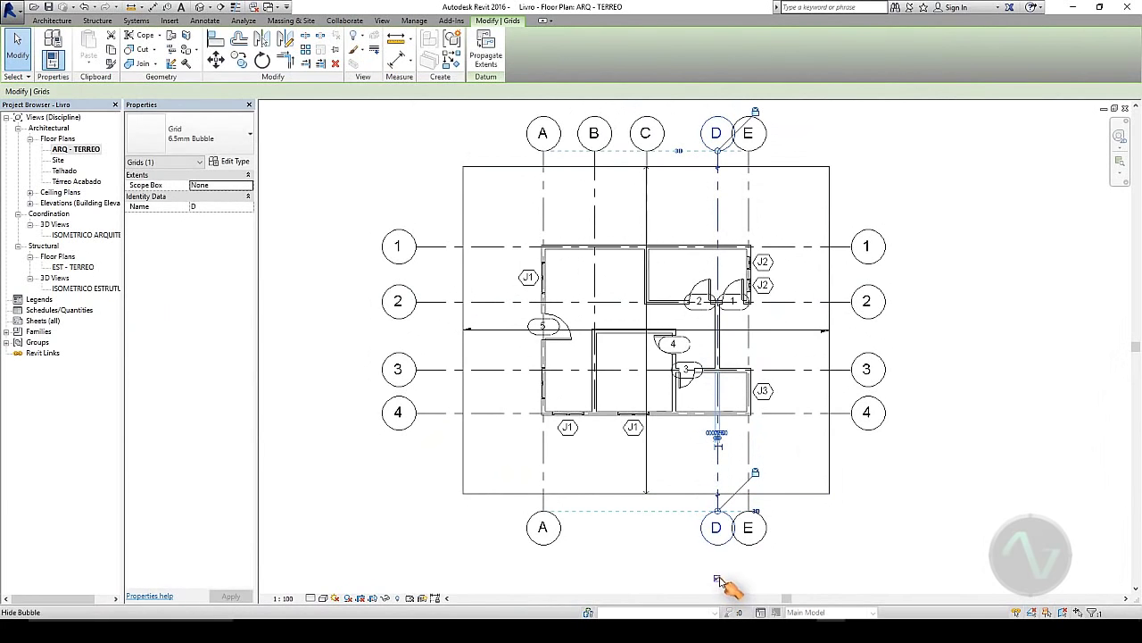
- Extend grid line C down level with the other lower grid ends and show its lower bubble
left_click(649, 159)
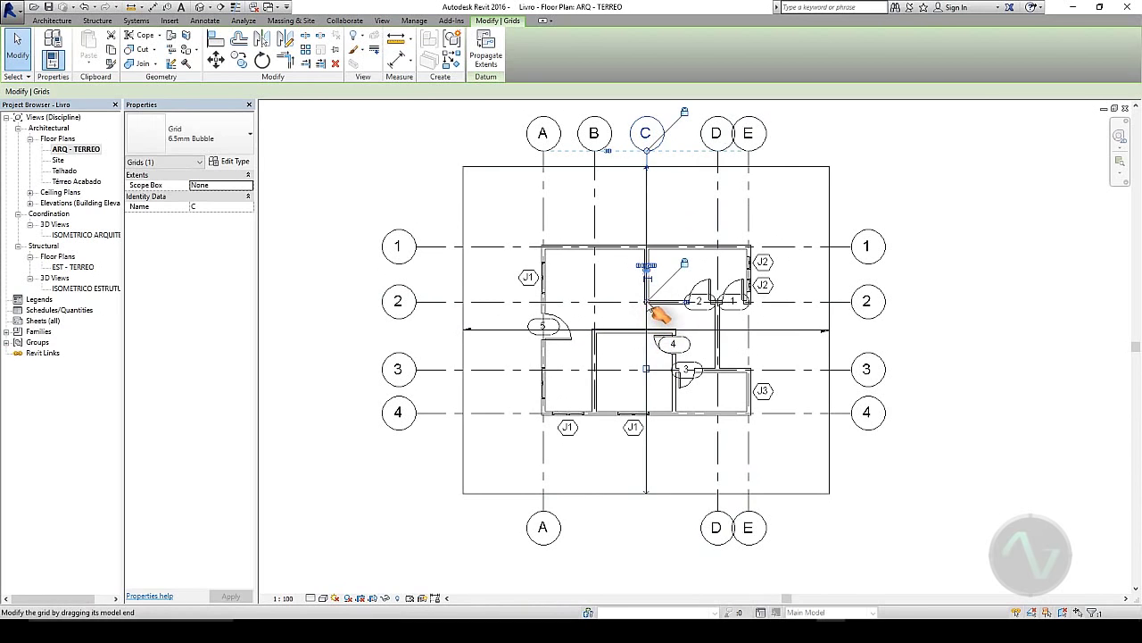
left_click_drag(651, 309, 646, 513)
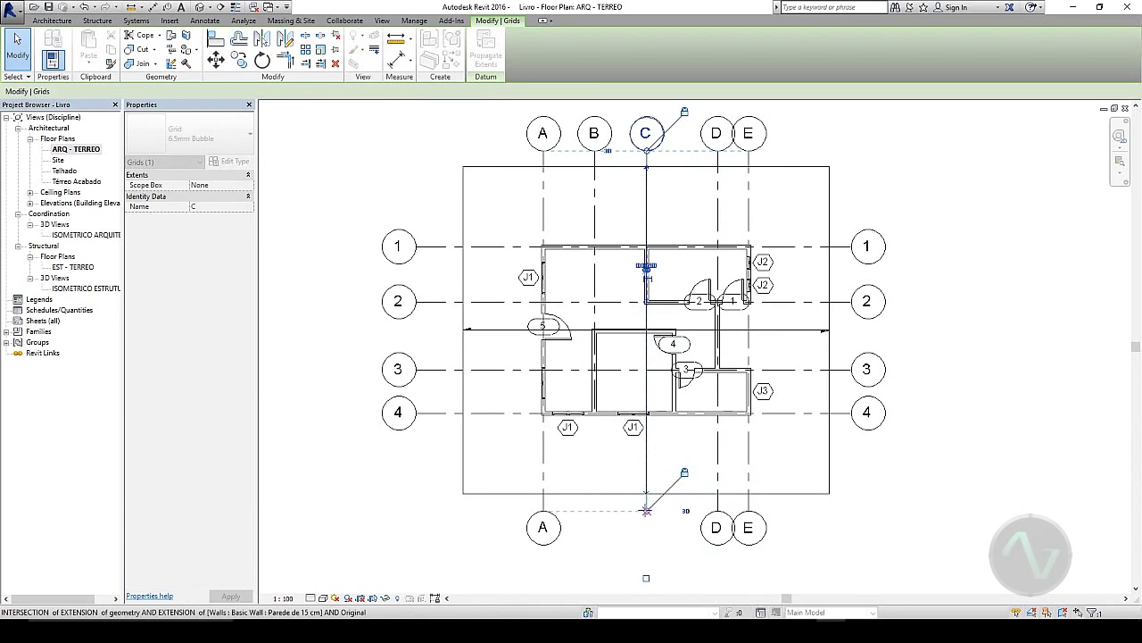
left_click(639, 577)
left_click(694, 462)
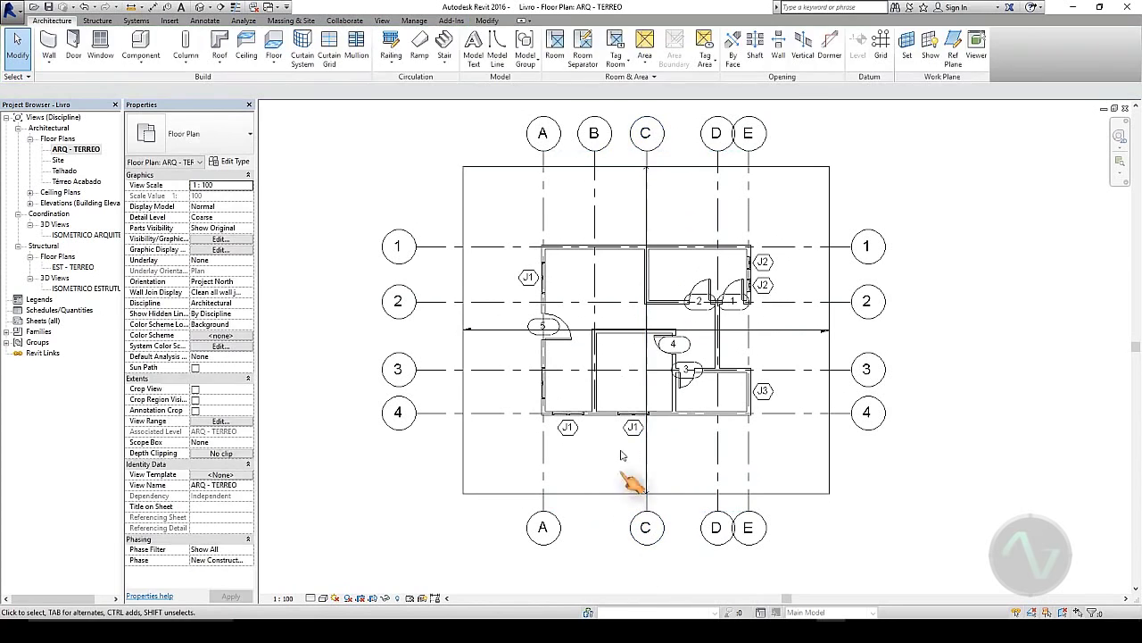
- Extend grid line B down between A and C to the common lower alignment and show its lower bubble
left_click(593, 134)
left_click_drag(591, 418, 599, 543)
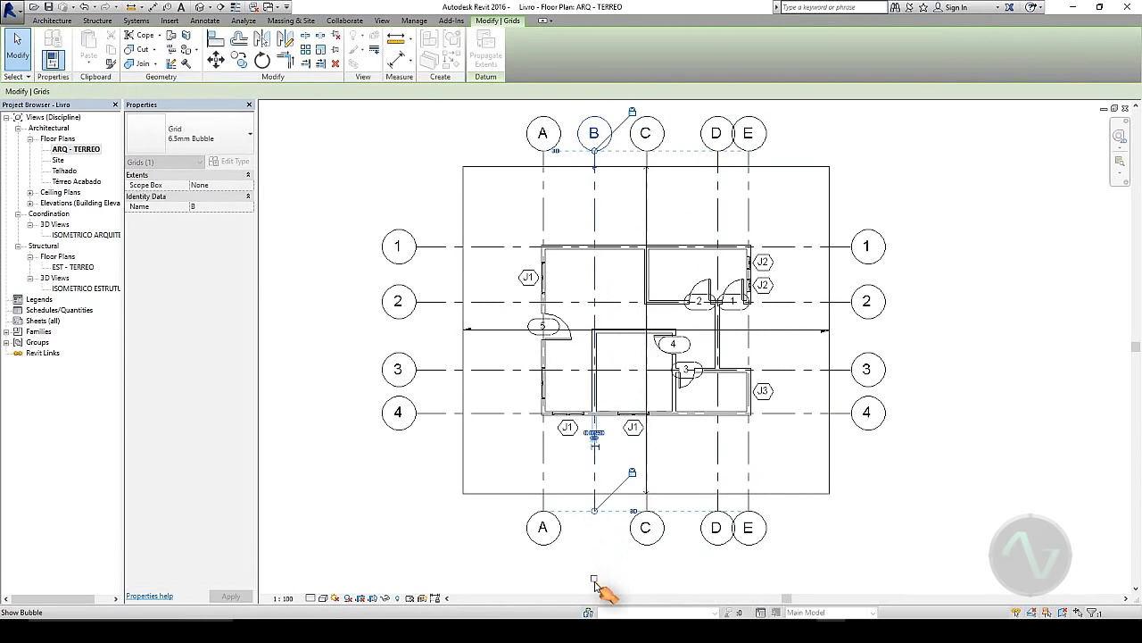
left_click(593, 577)
left_click(696, 579)
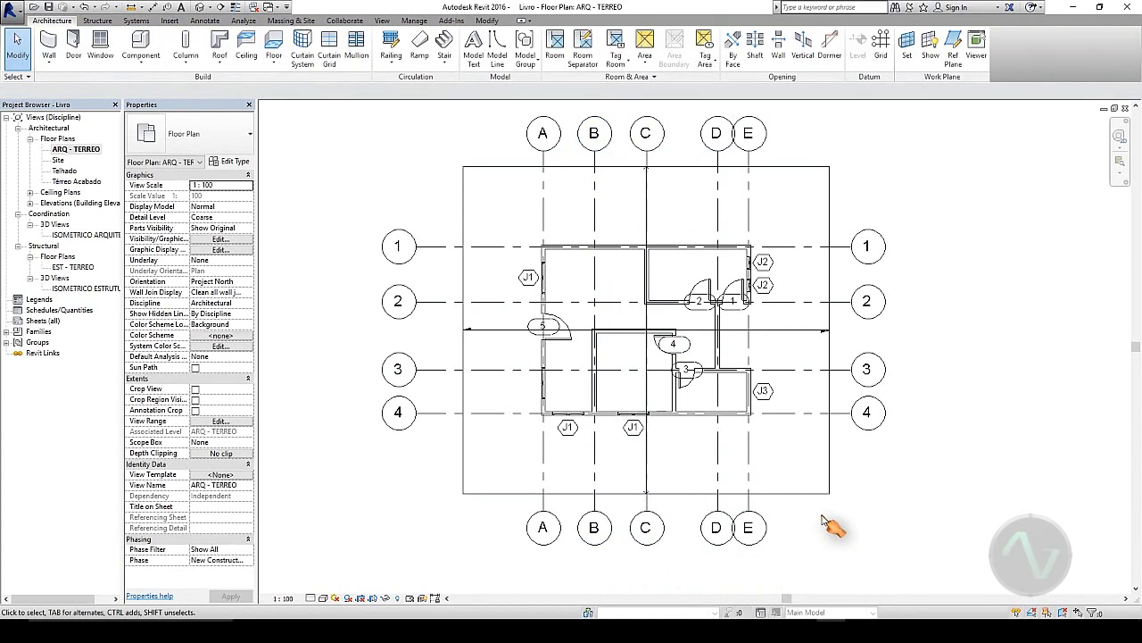
- Open the EST - TERREO structural plan and show the left-end bubbles of grid lines 1 and 2
double_click(73, 269)
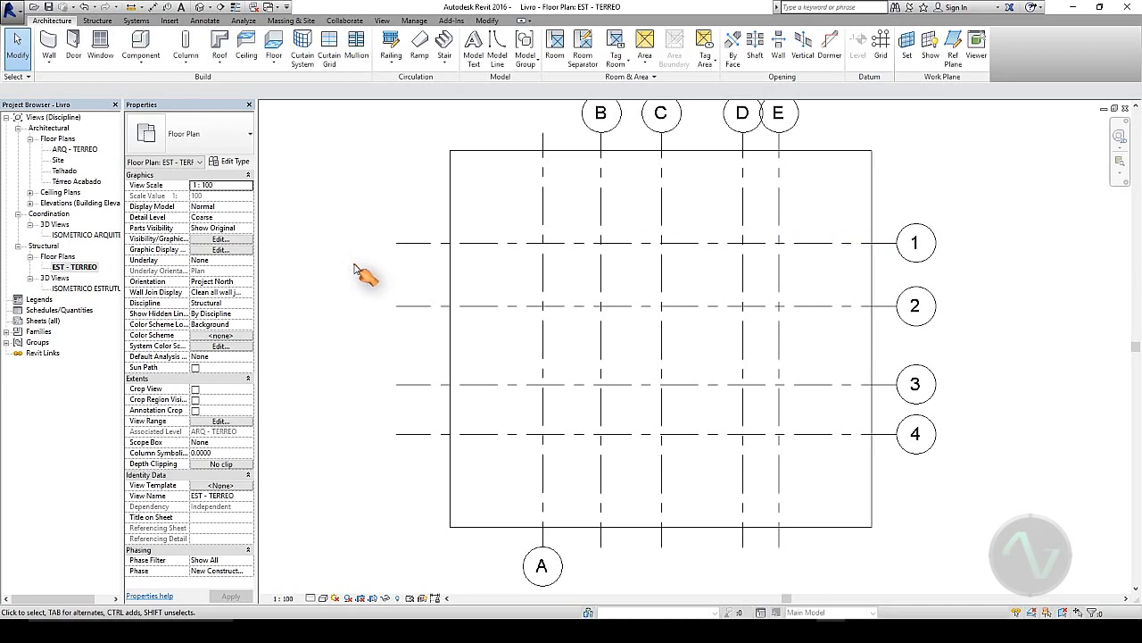
left_click(401, 244)
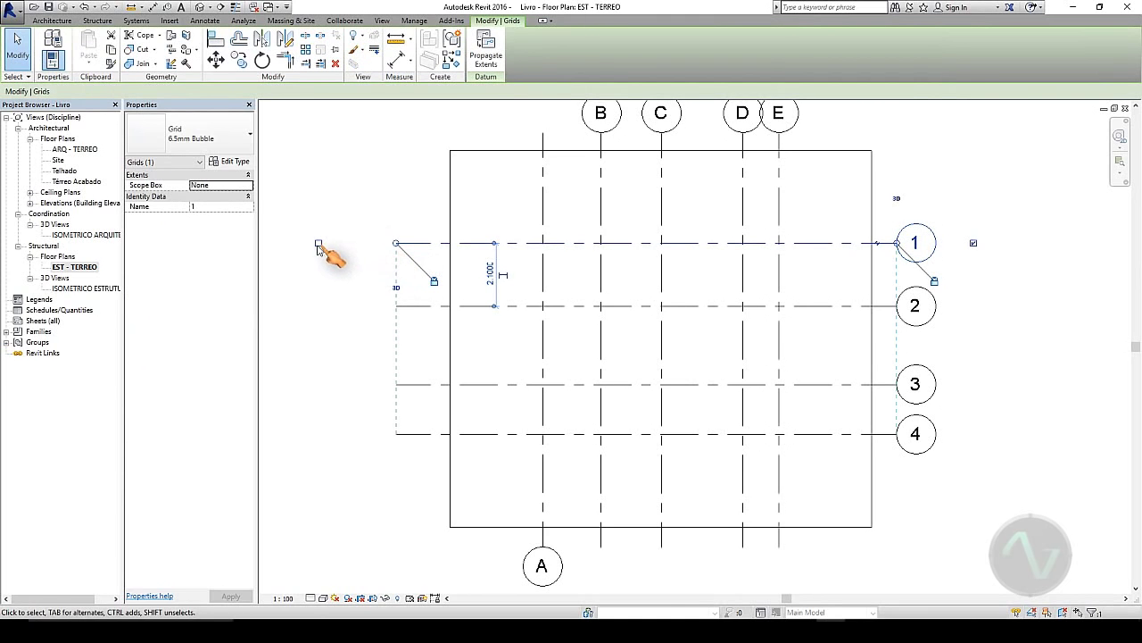
left_click(319, 243)
left_click(375, 308)
left_click(406, 306)
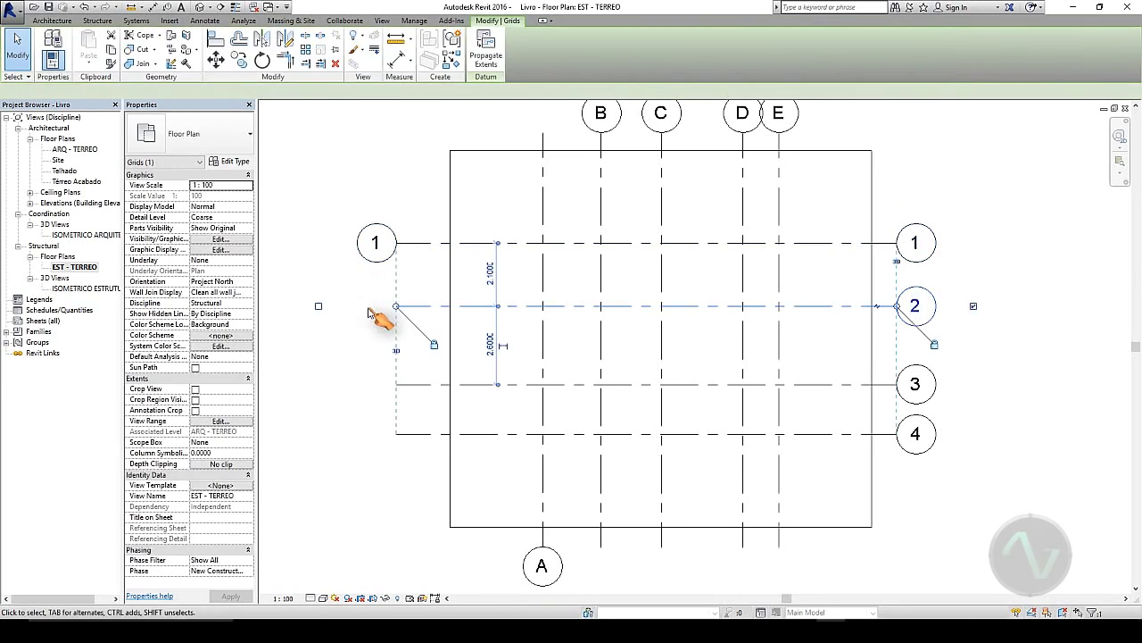
left_click(319, 306)
left_click(346, 352)
- Show the left-end bubbles of grid lines 3 and 4 in EST - TERREO
left_click(404, 385)
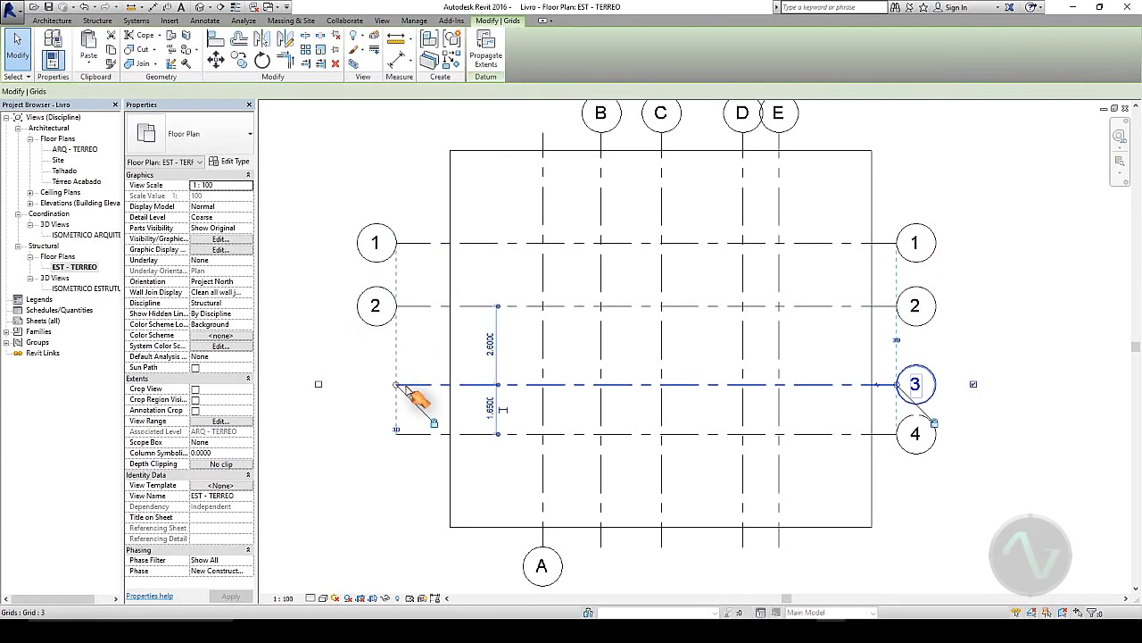
left_click(318, 384)
left_click(398, 450)
left_click(402, 436)
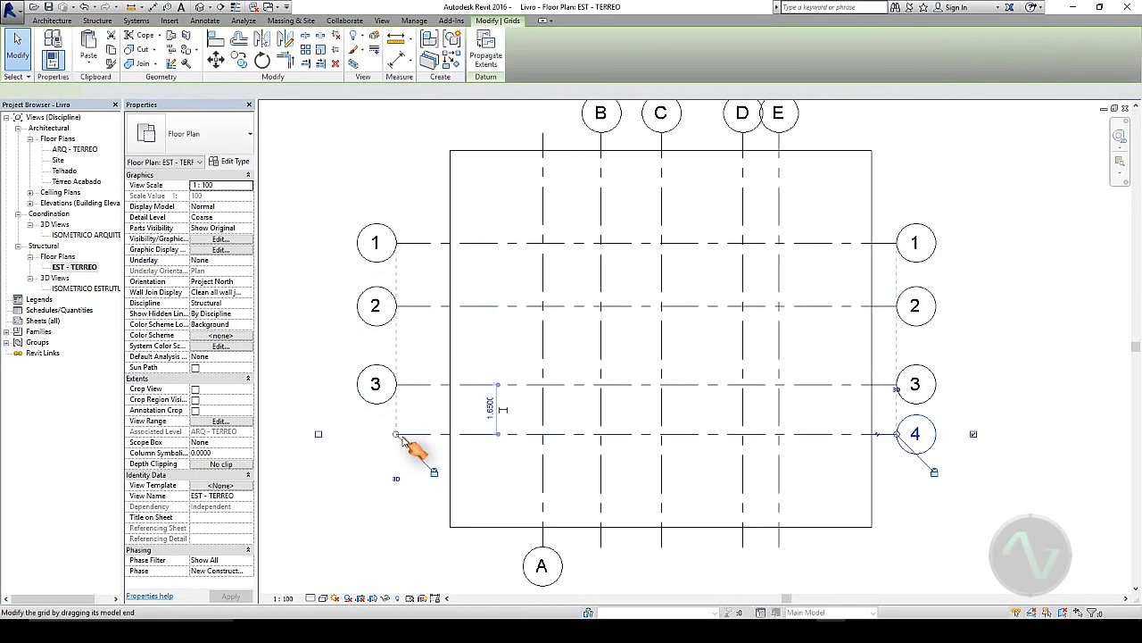
left_click(318, 434)
left_click(343, 453)
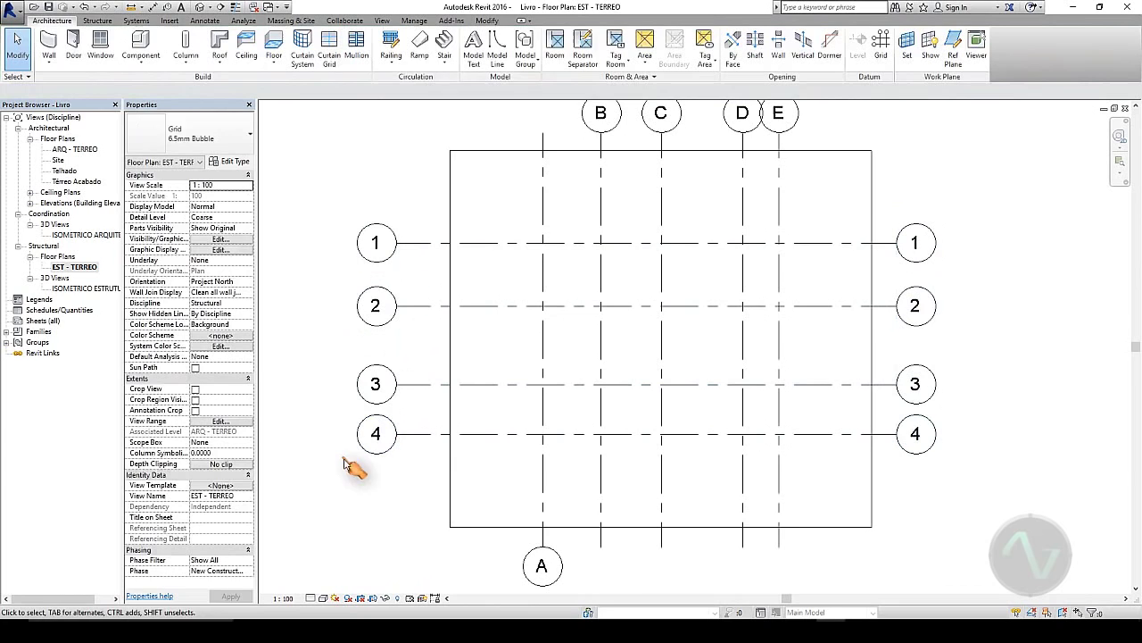
- Show the lower-end bubbles of grid lines B and C in the structural plan
left_click(602, 539)
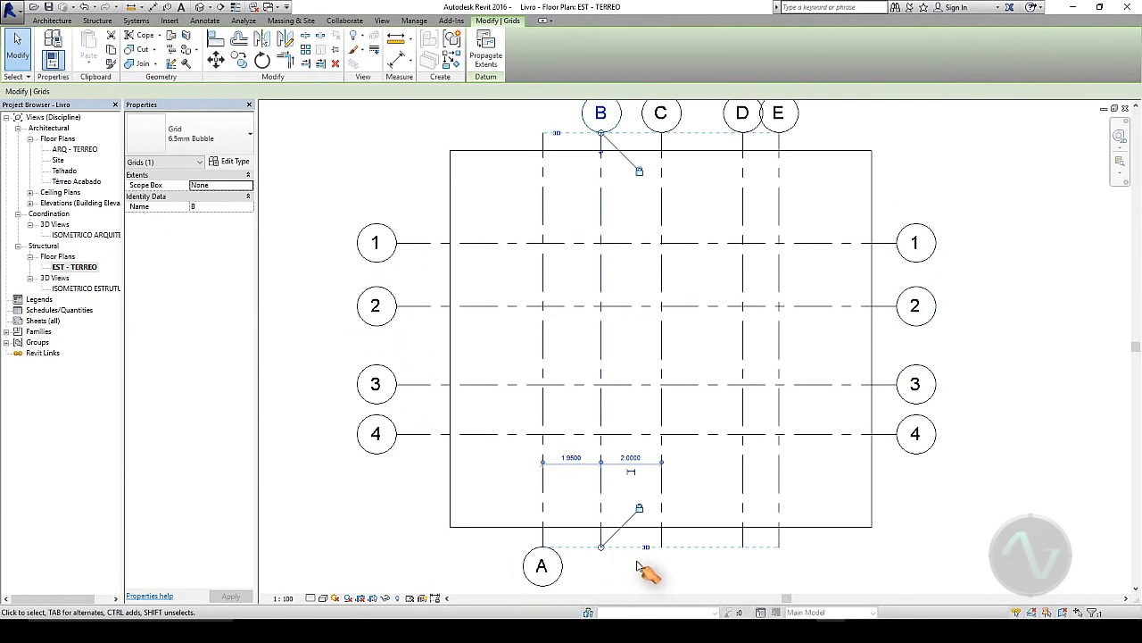
middle_click_drag(641, 570, 627, 441)
left_click(590, 494)
left_click(637, 500)
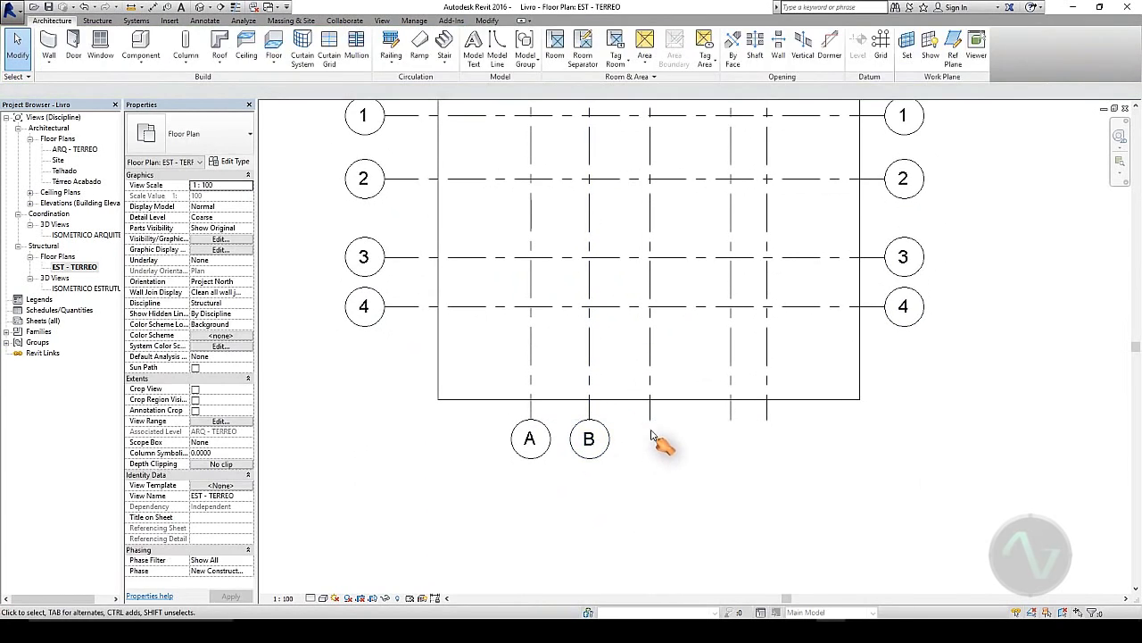
left_click(651, 436)
left_click(654, 496)
left_click(719, 476)
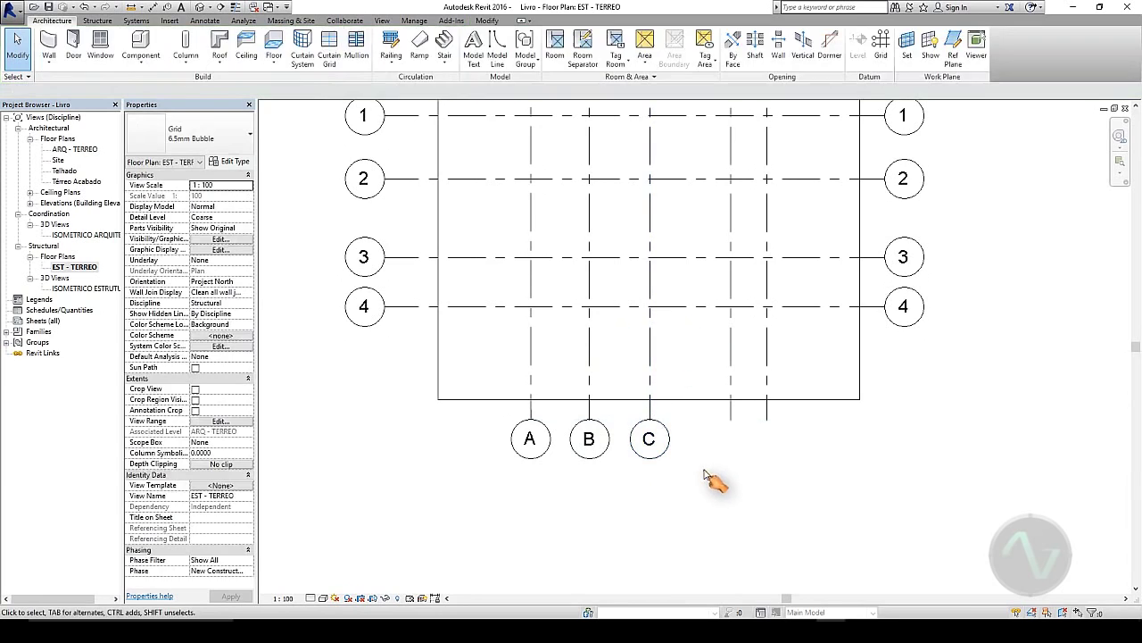
- Show the lower-end bubbles of grid lines D and E in the structural plan
left_click(736, 420)
left_click(739, 498)
left_click(770, 500)
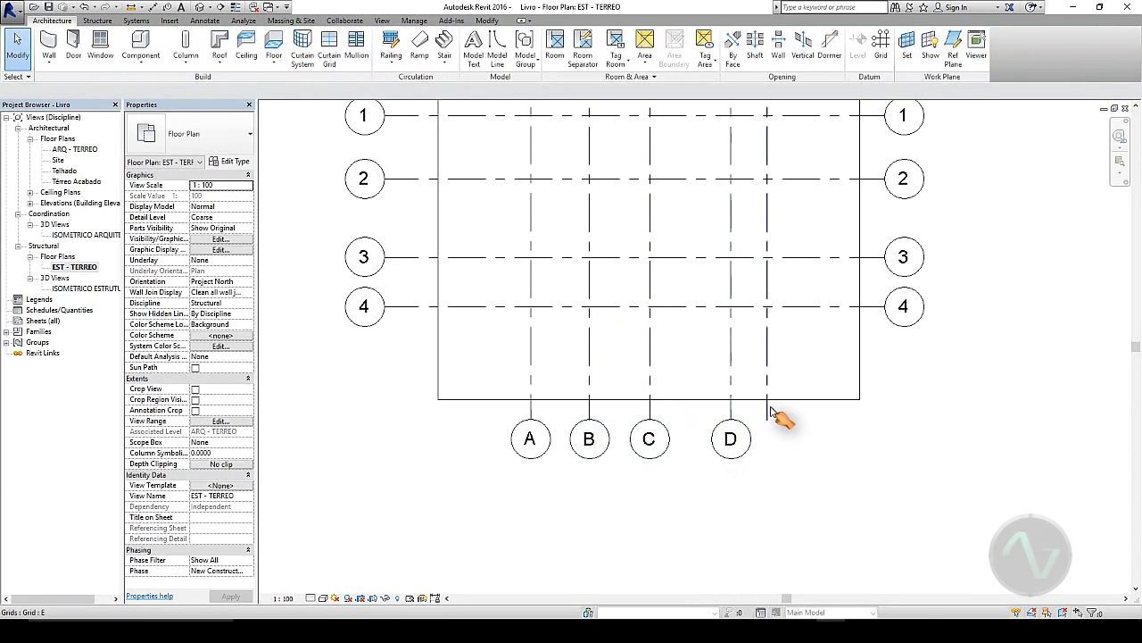
left_click(772, 412)
left_click(769, 496)
left_click(633, 521)
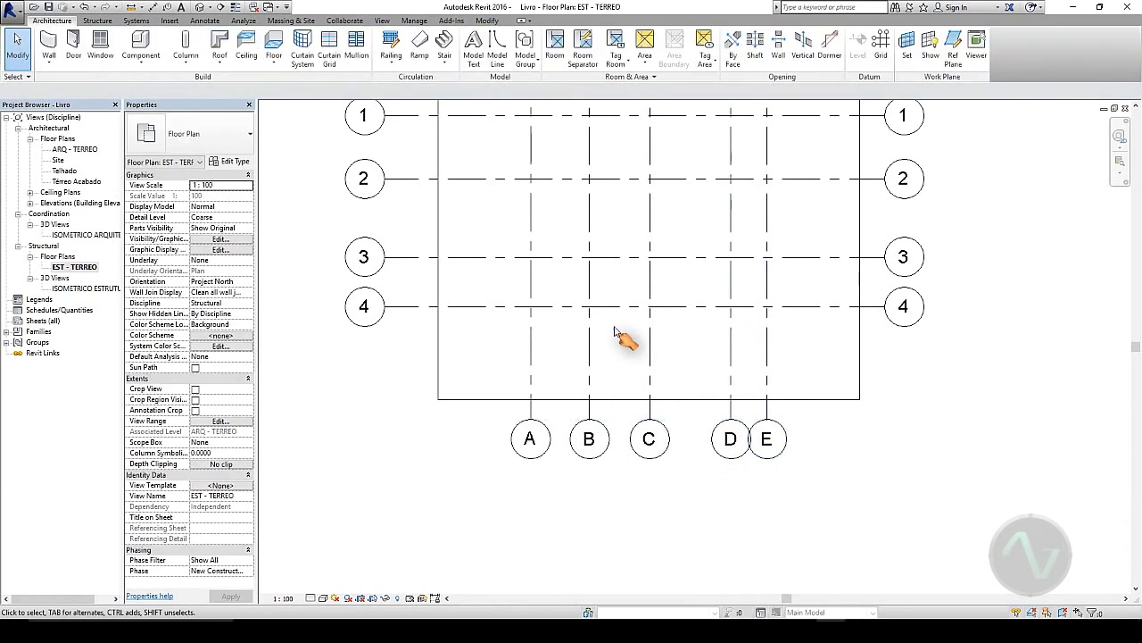
- Show the upper-end bubble of grid line A in the structural plan
middle_click_drag(616, 332, 607, 542)
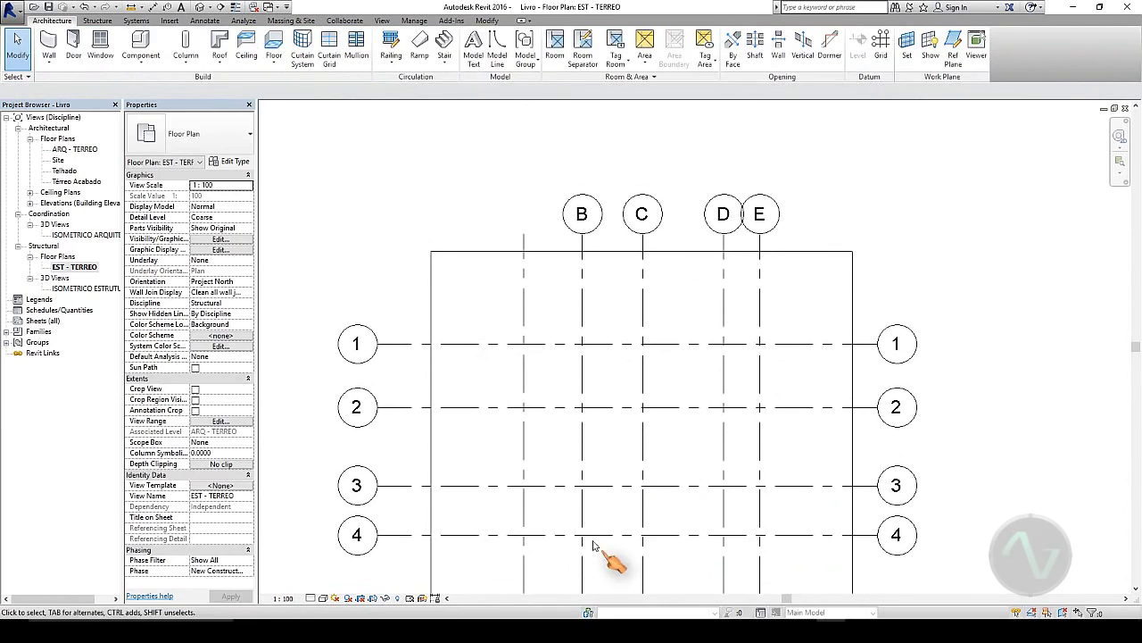
left_click(527, 277)
left_click(523, 156)
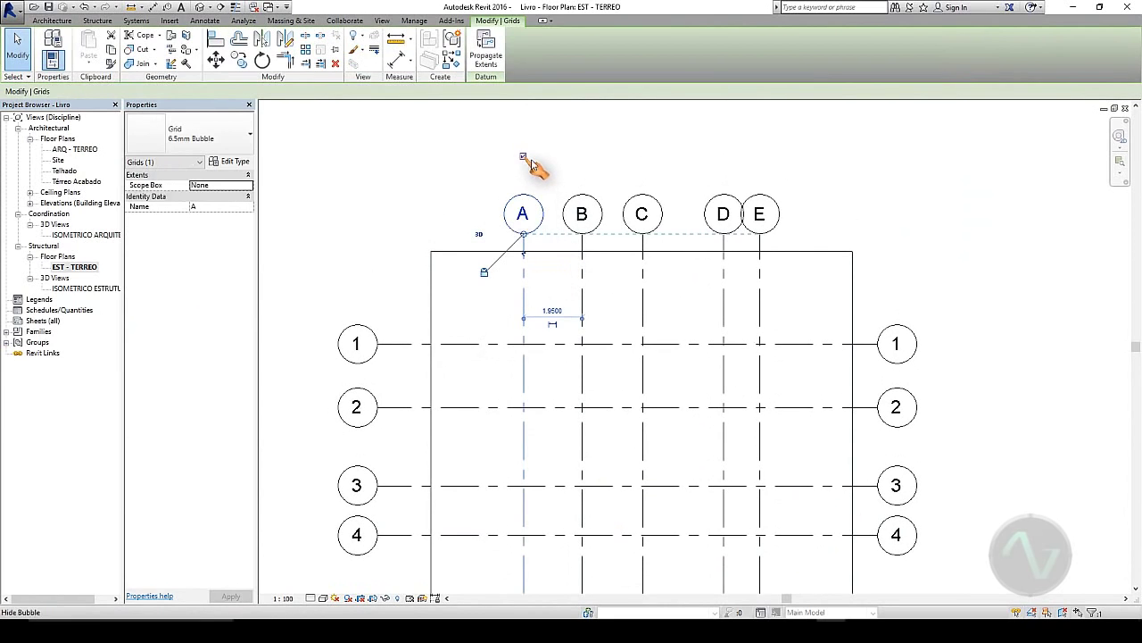
left_click(833, 203)
scroll(863, 294, "down", 1)
middle_click_drag(982, 436, 1021, 374)
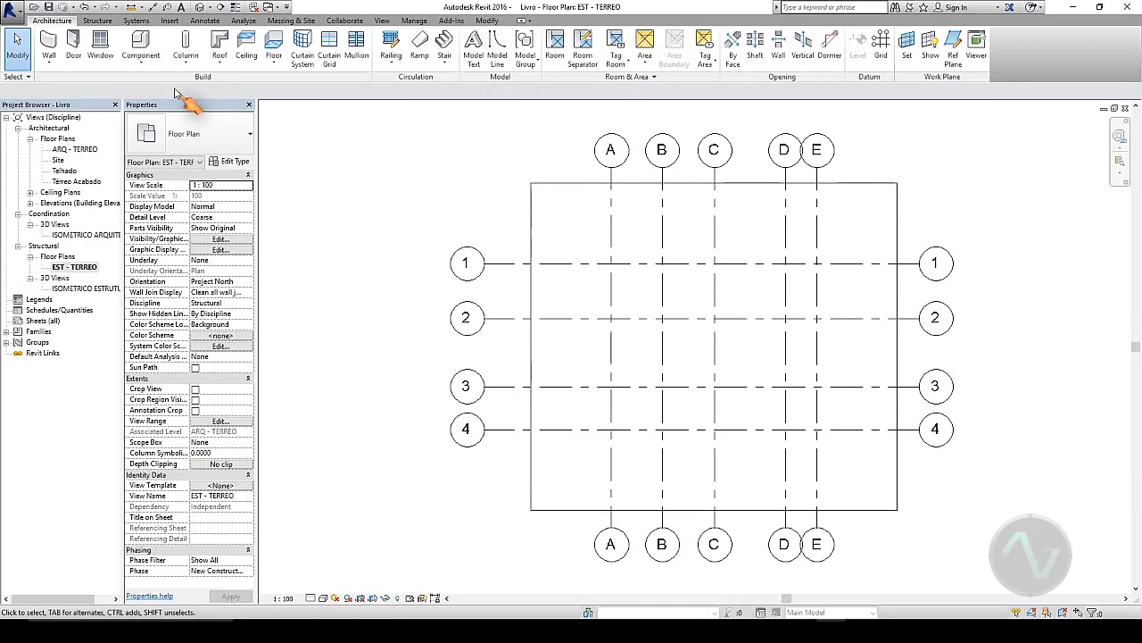
- Start an isolated foundation, skip saving the project, and open the US Metric library's Structural Foundations folder for loading a family
left_click(103, 22)
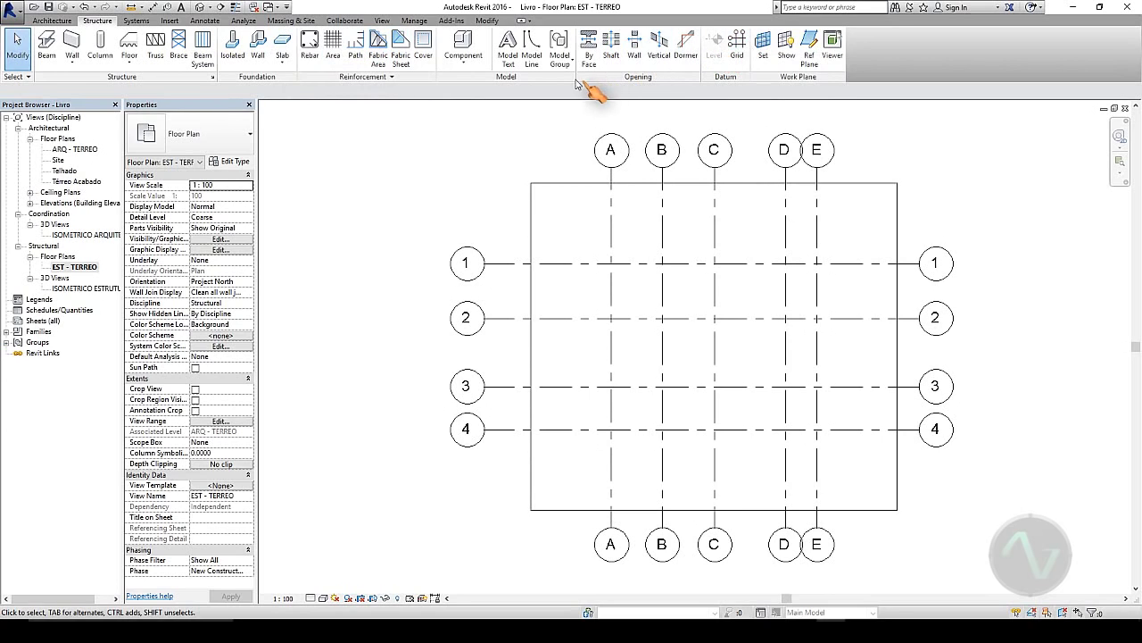
left_click(230, 60)
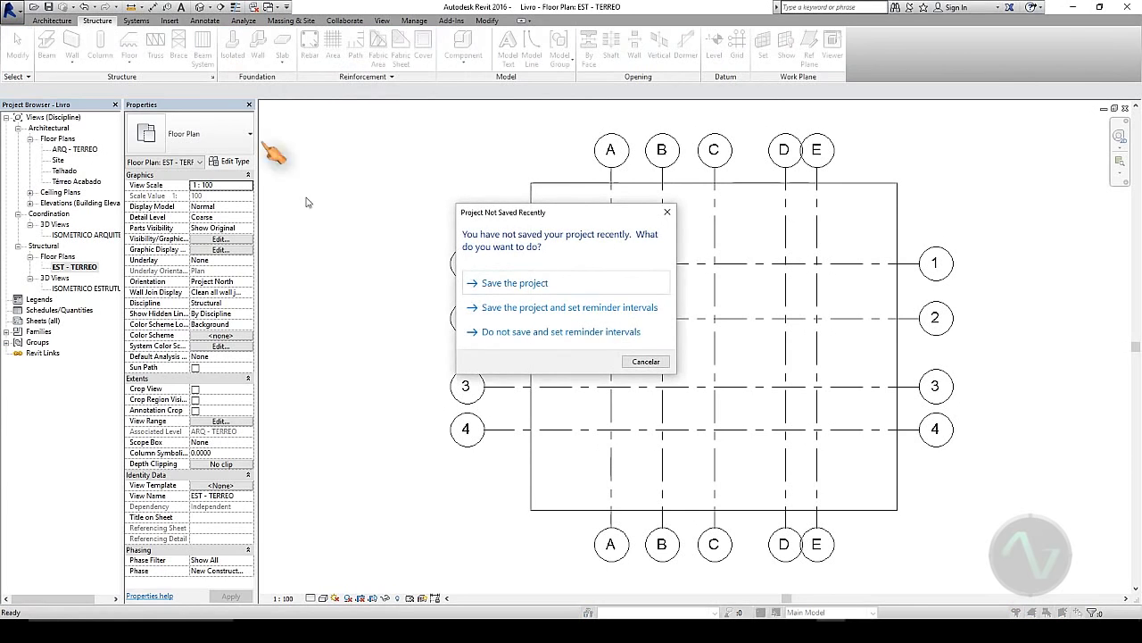
left_click(667, 213)
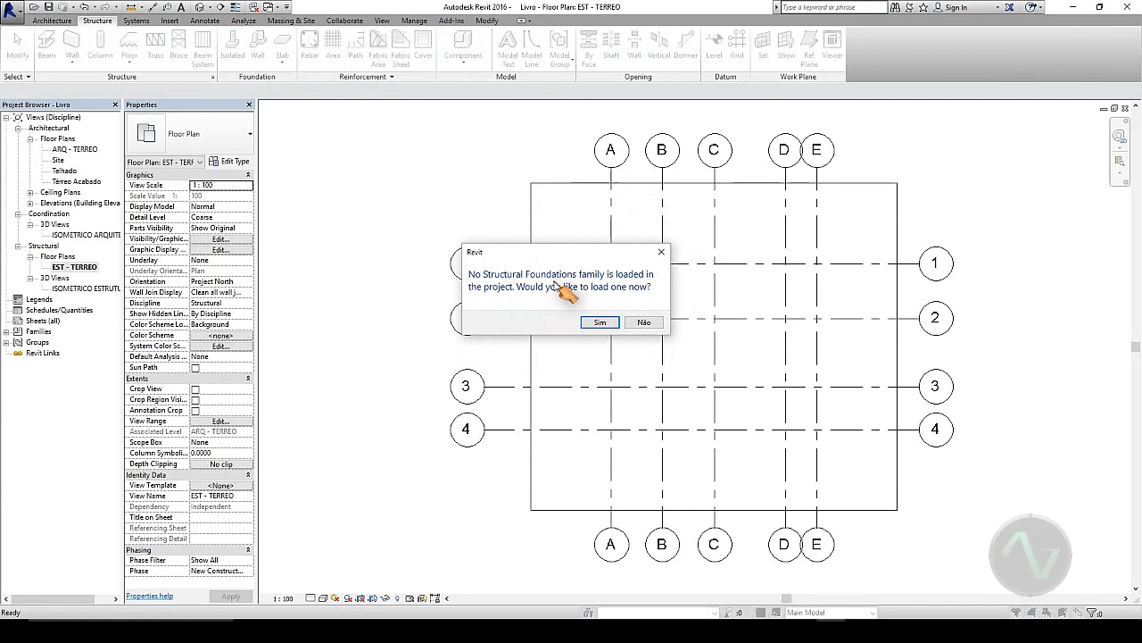
left_click(600, 322)
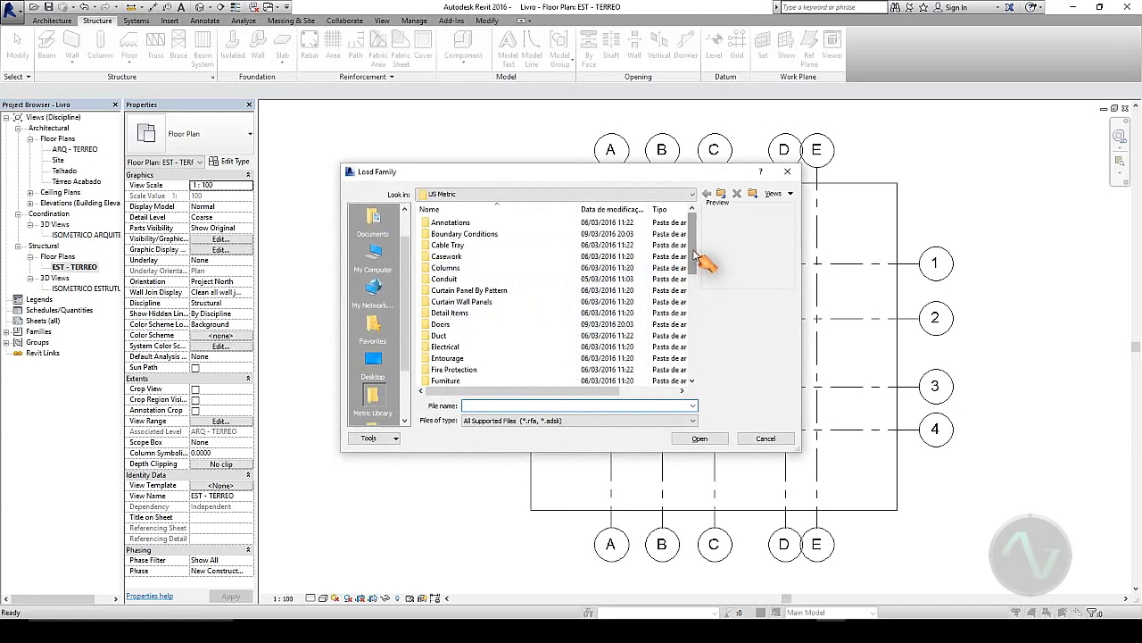
left_click_drag(696, 255, 694, 339)
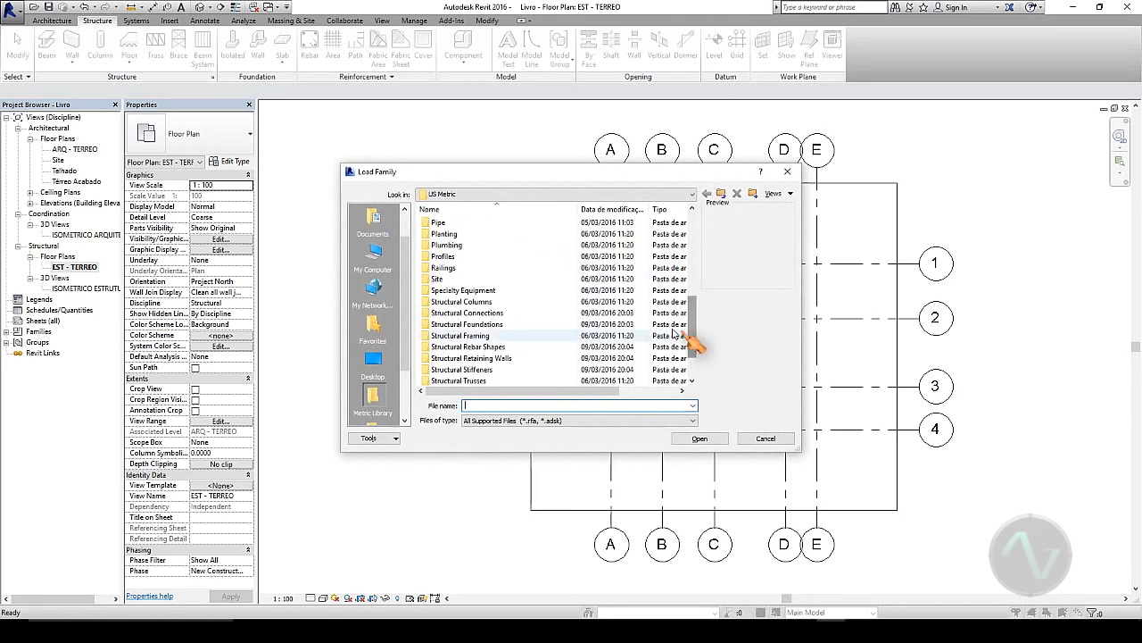
double_click(469, 326)
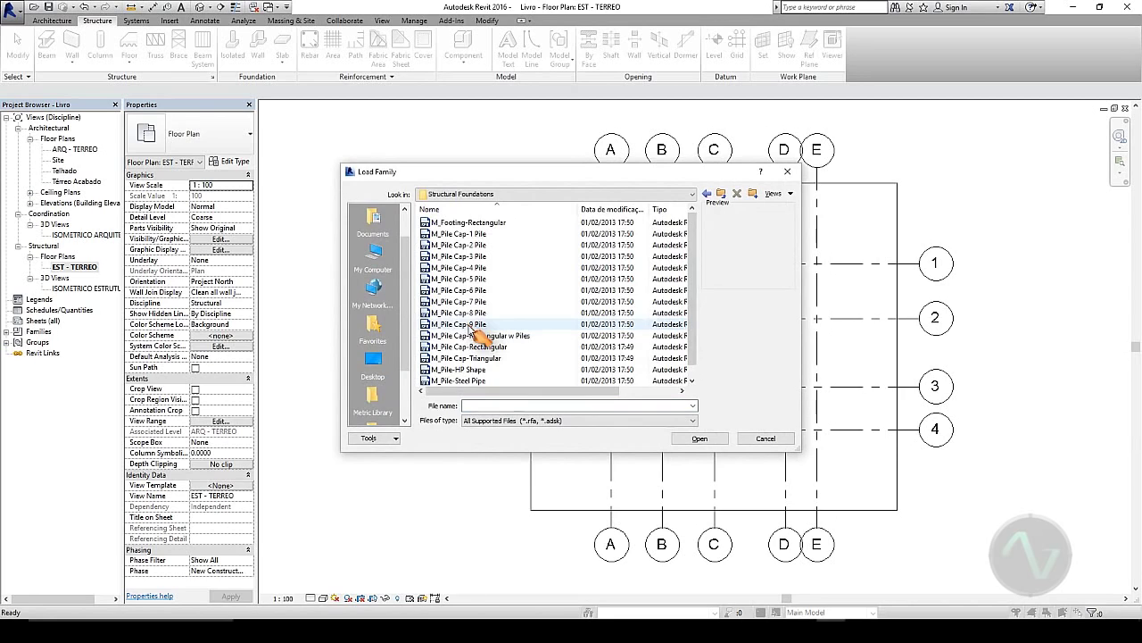
- Examine the previews of the footing, pile cap and pile families in the Structural Foundations folder
left_click(483, 223)
key("Down")
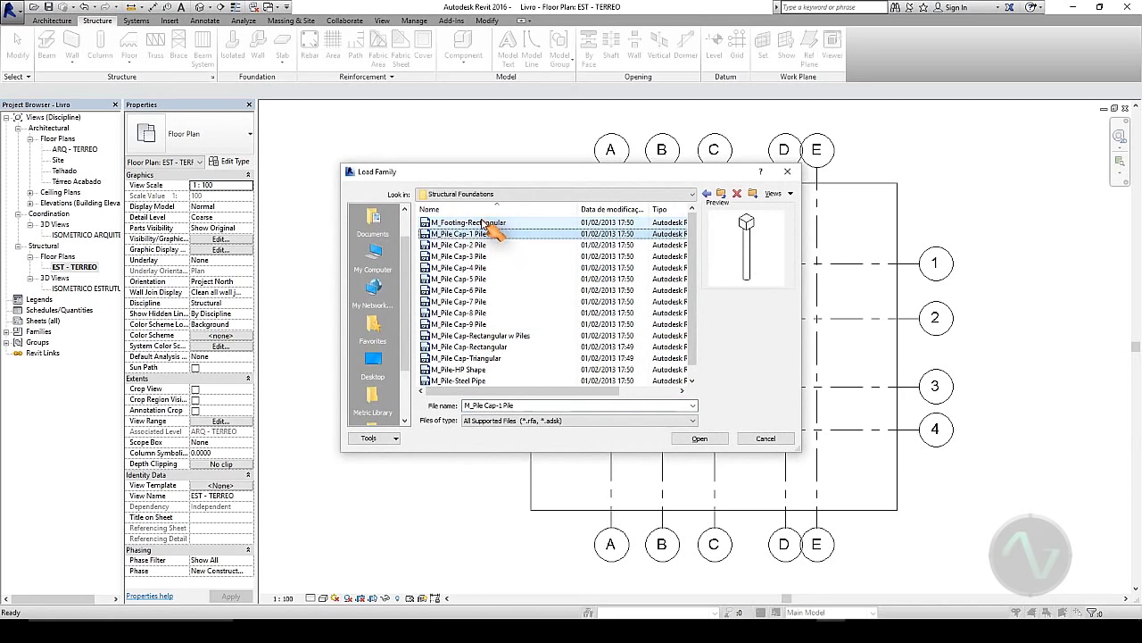
key("Down")
key("Down")
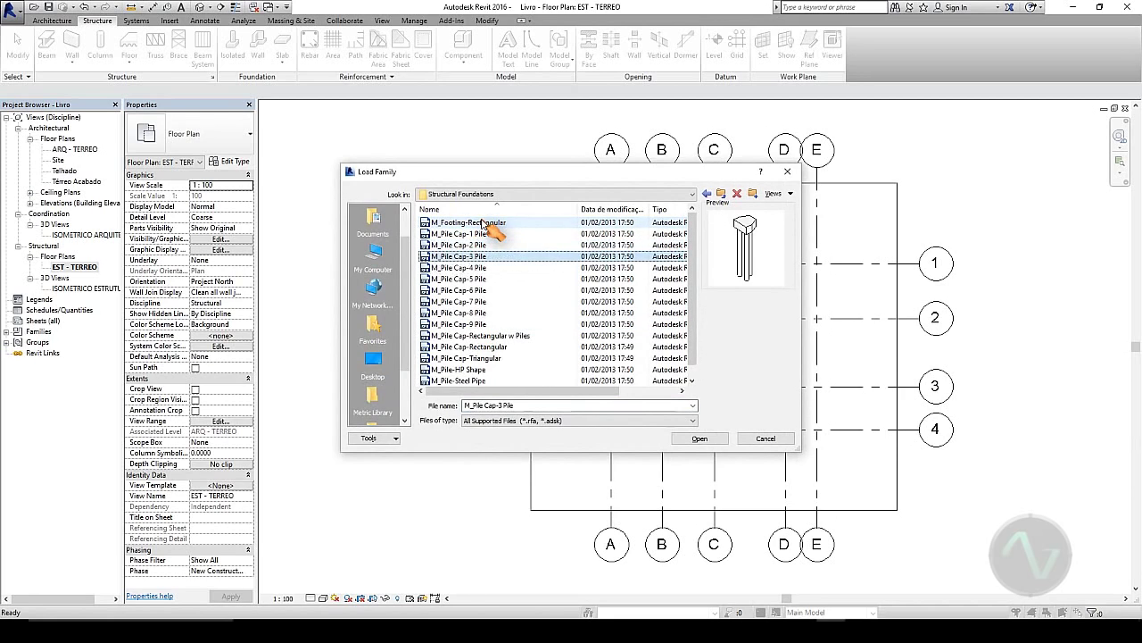
key("Down")
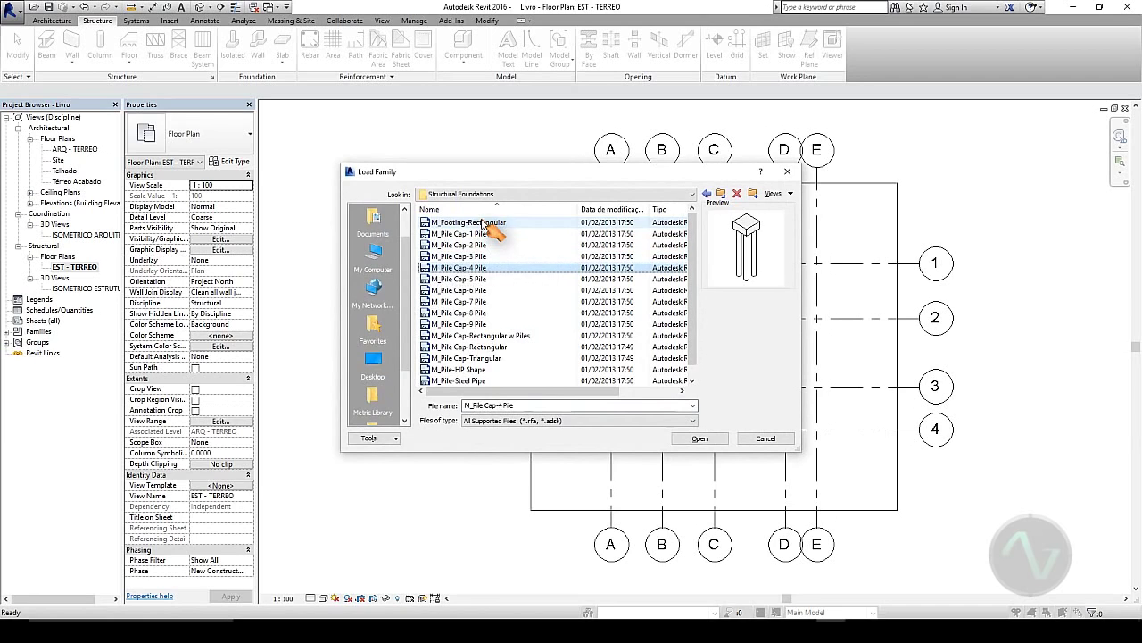
key("Down")
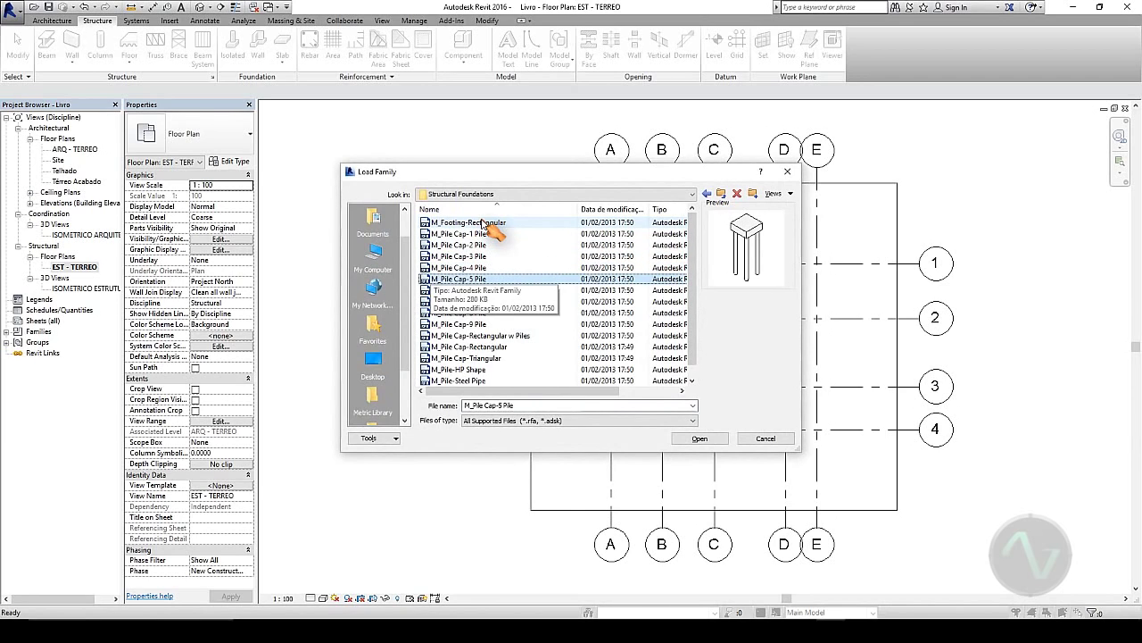
key("Down")
key("Down")
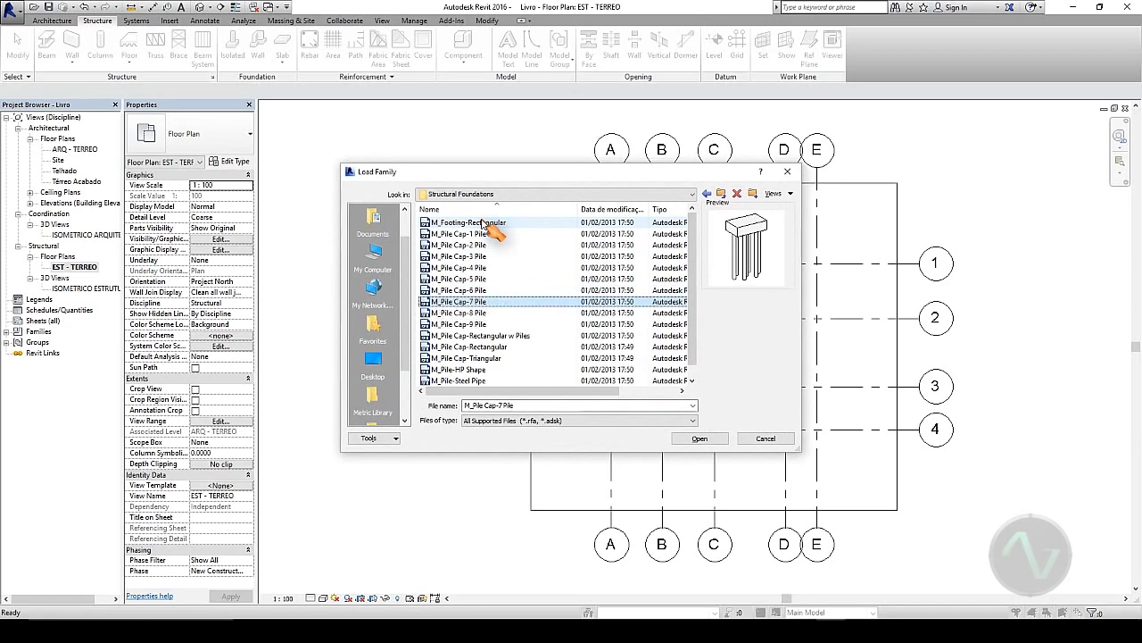
key("Down")
key("Down")
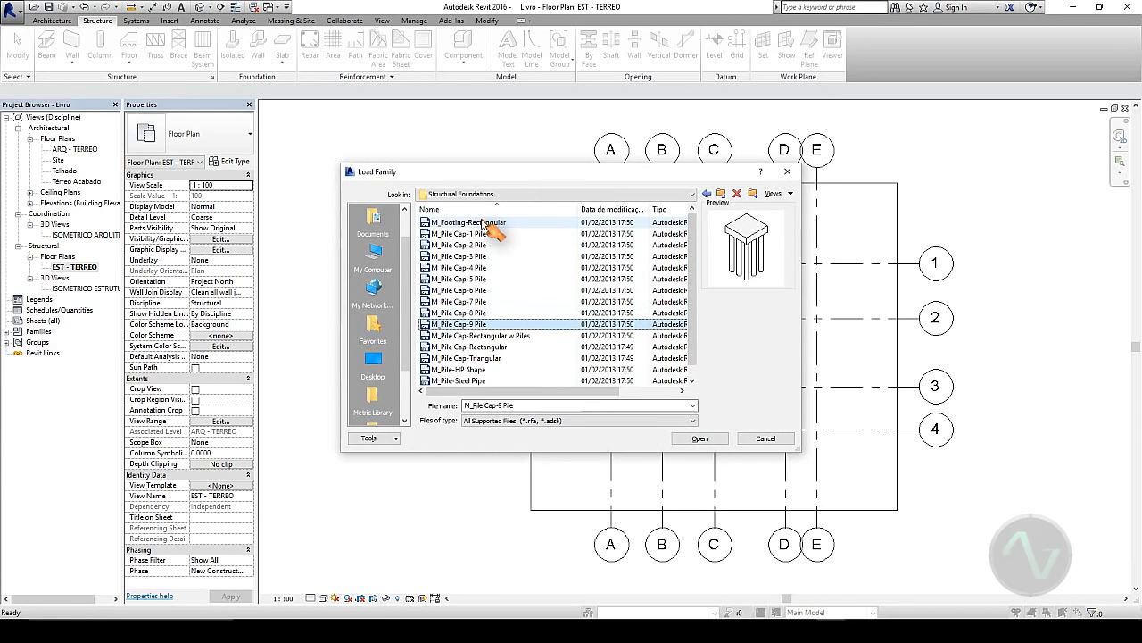
key("Down")
key("Down")
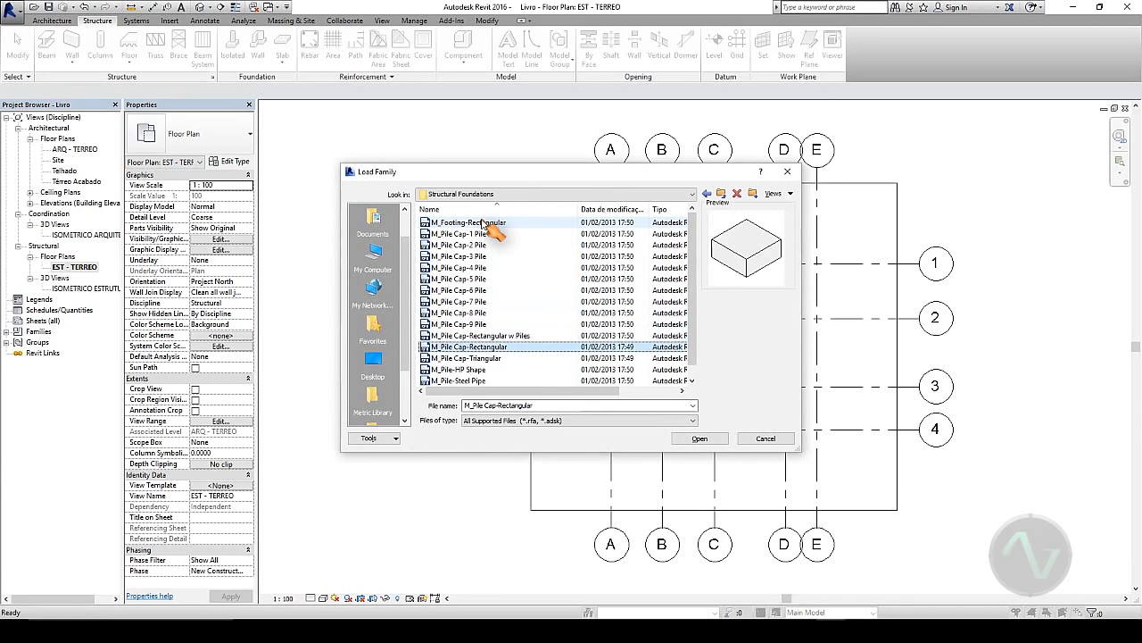
key("Down")
key("Down")
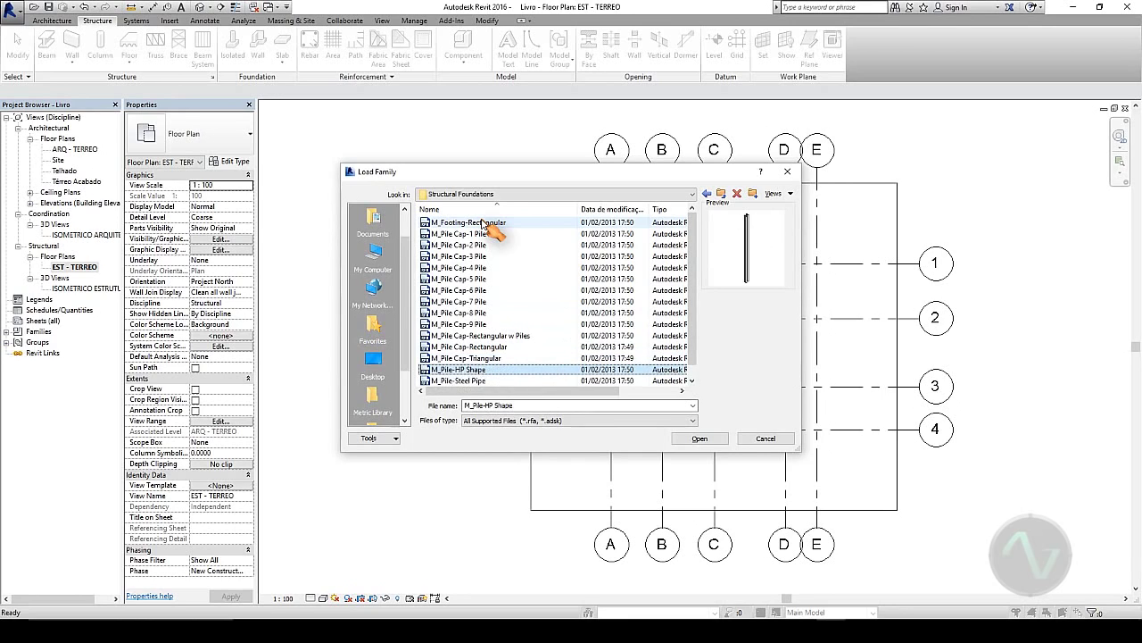
key("Down")
key("Up")
key("Up")
key("Up")
key("Up")
key("Up")
key("Up")
key("Up")
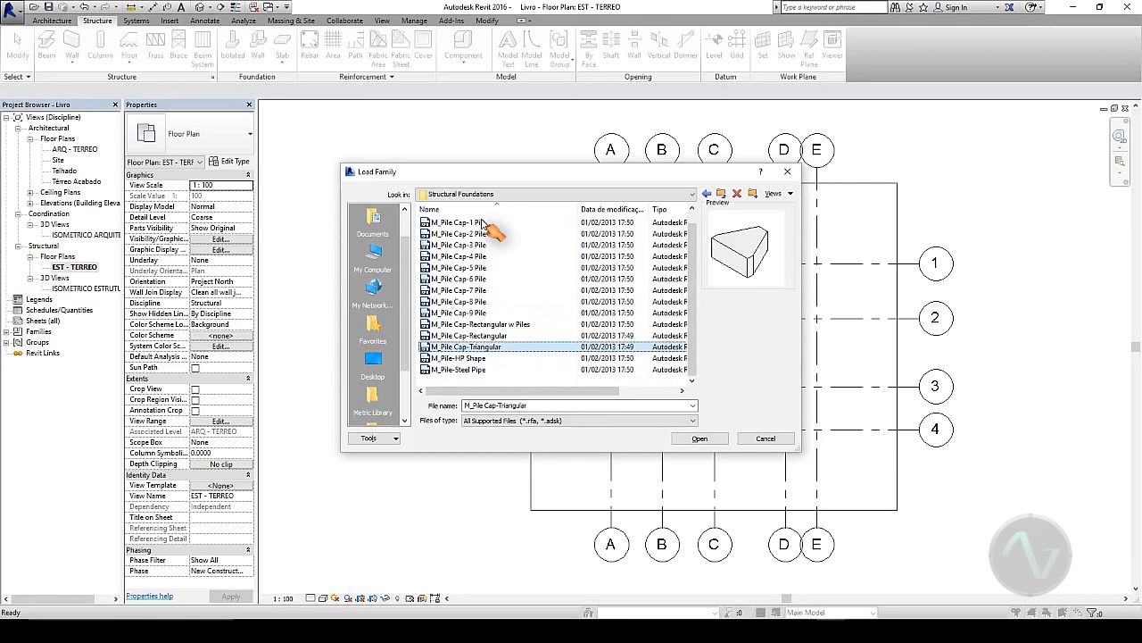
- Load the M_Pile Cap-1 Pile family from the Structural Foundations folder into the project
key("Up")
key("Up")
key("Up")
key("Up")
key("Up")
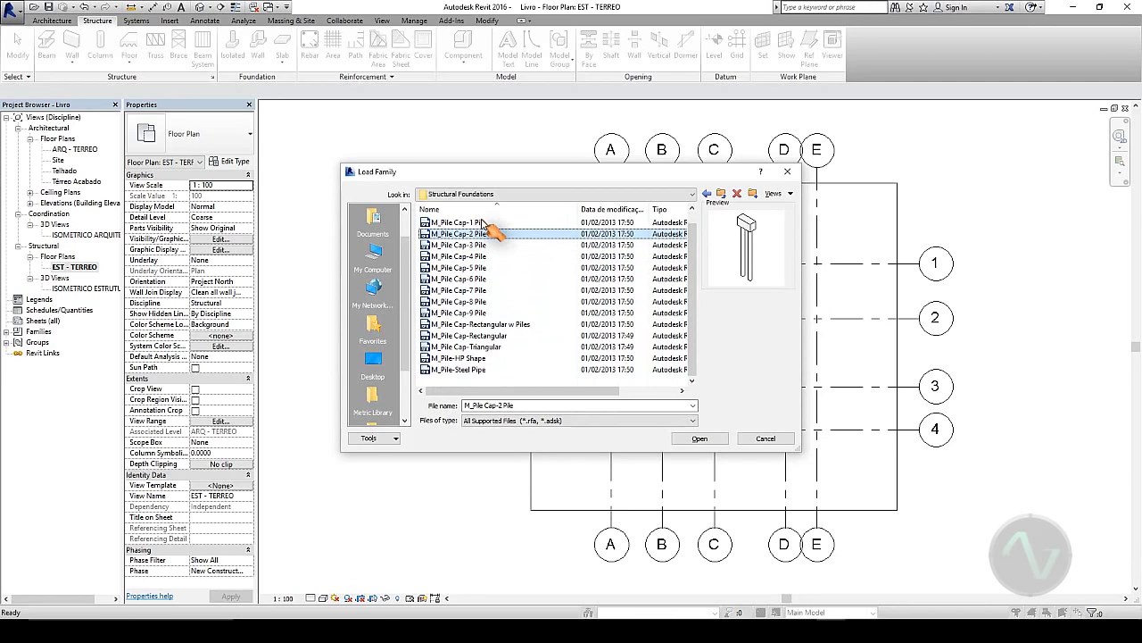
key("Up")
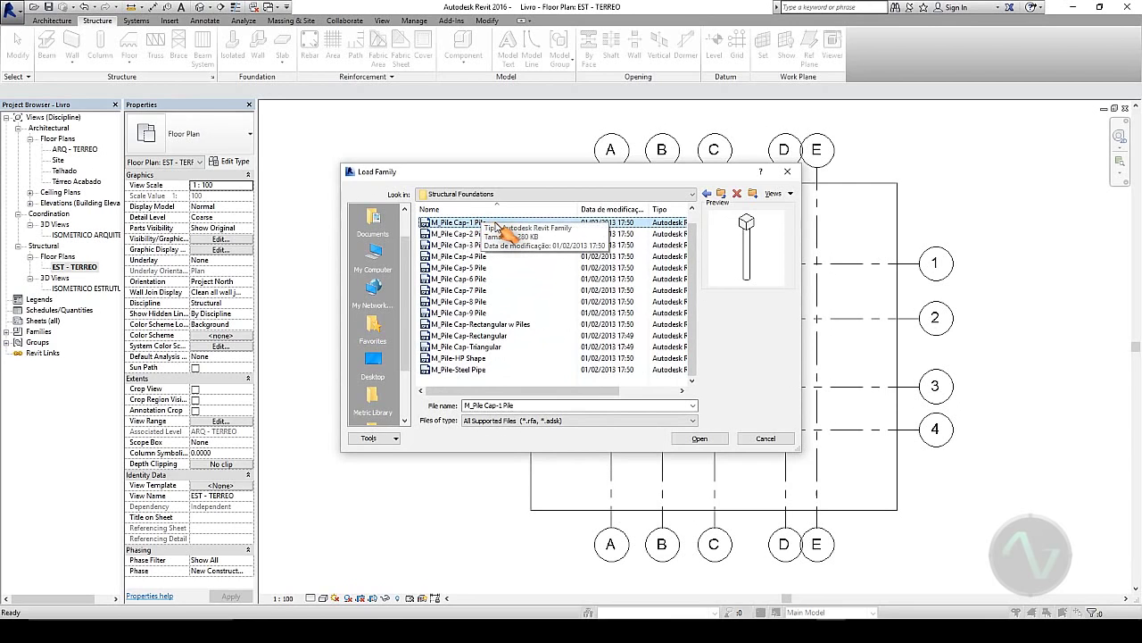
left_click(700, 439)
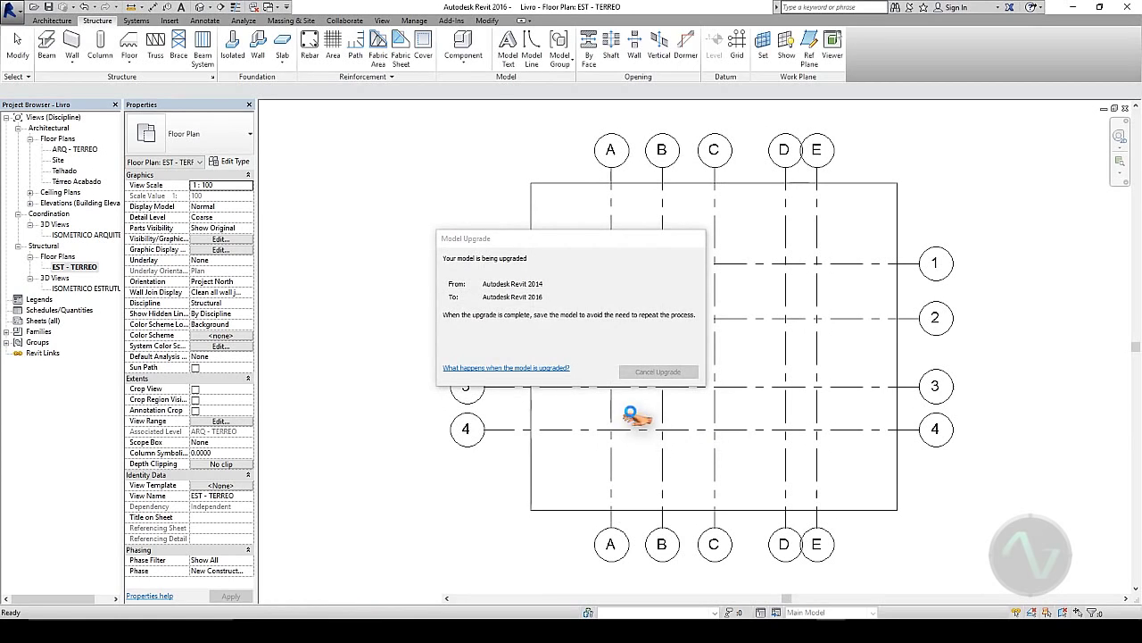
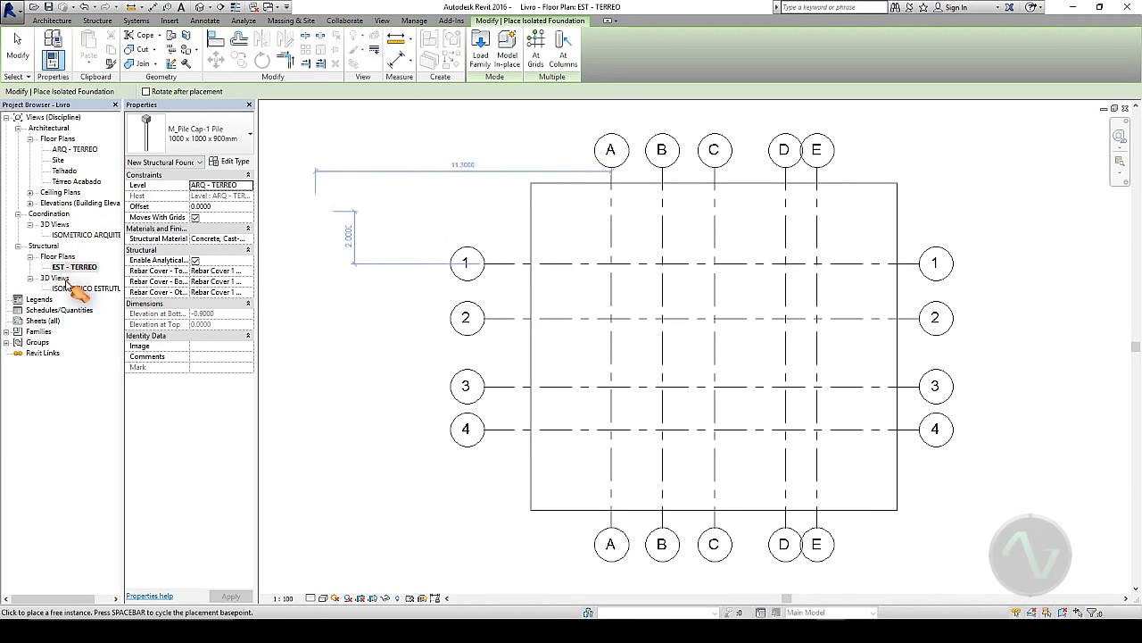
- Open the Norte elevation and examine the floor slab's edge near the Térreo Acabado level
double_click(71, 203)
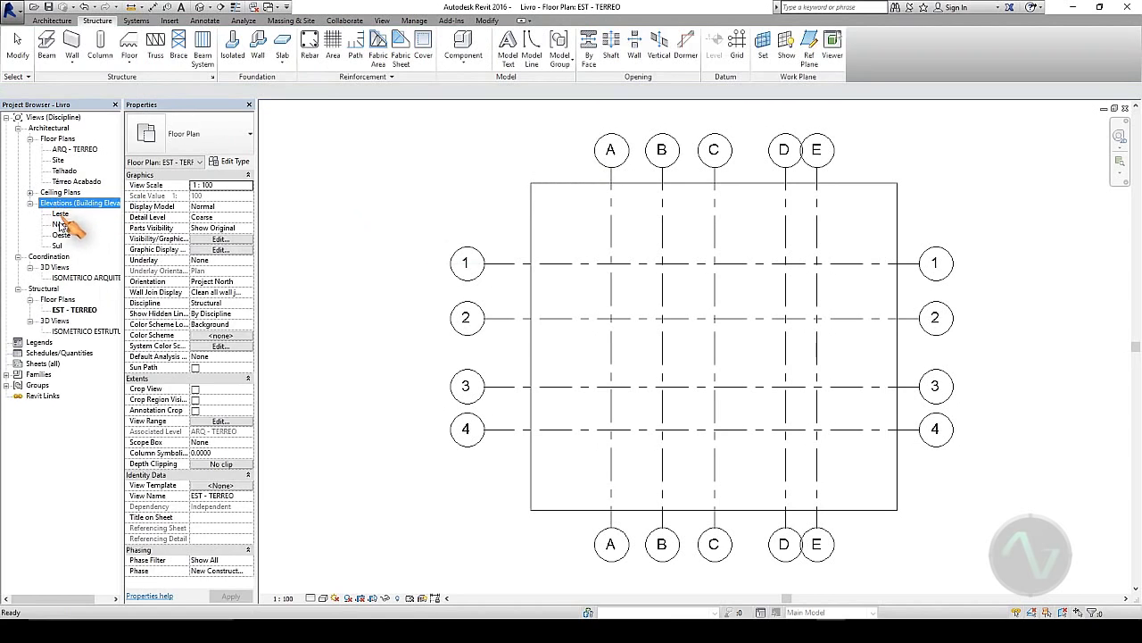
left_click(60, 224)
double_click(62, 225)
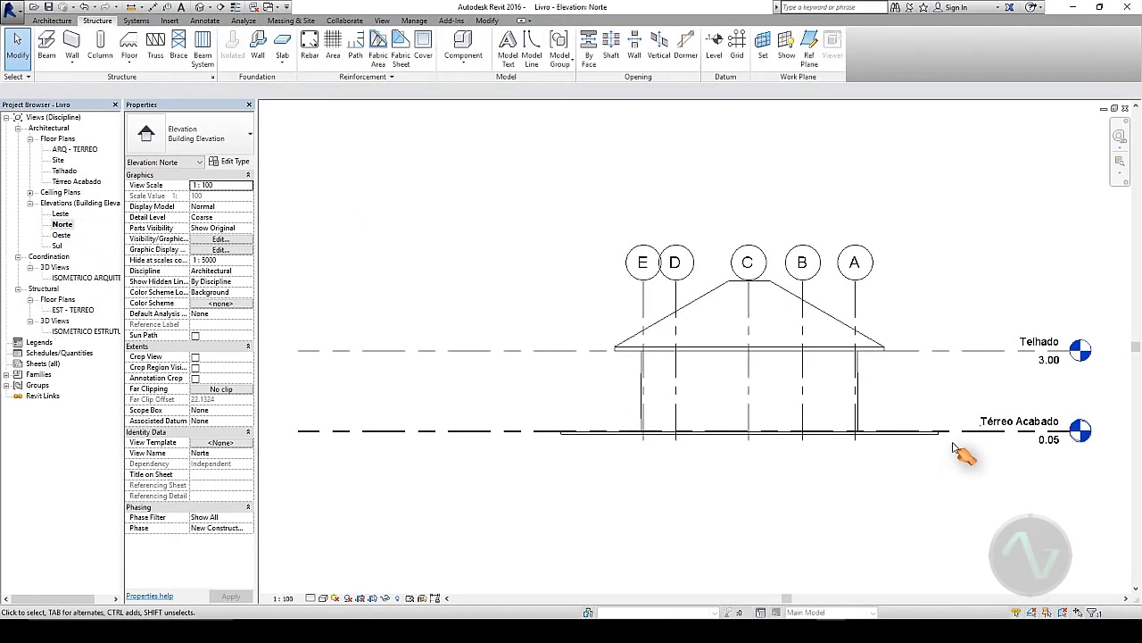
scroll(959, 447, "up", 2)
scroll(962, 448, "up", 5)
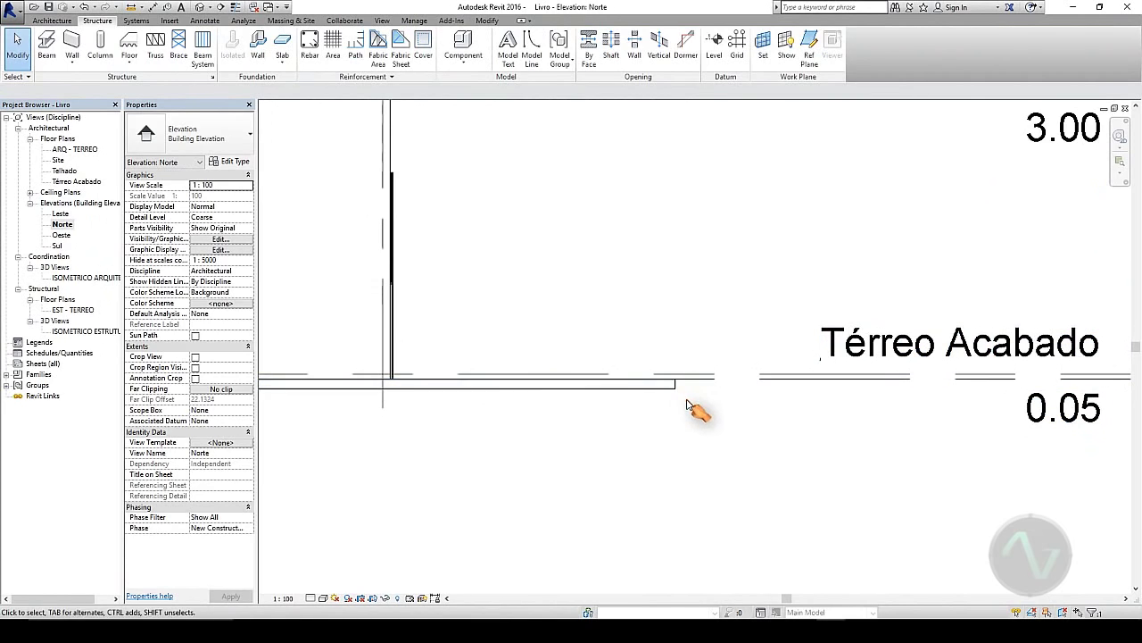
- In the EST - TERREO plan, set the new M_Pile Cap-1 Pile isolated foundation's offset to -0.1
double_click(73, 310)
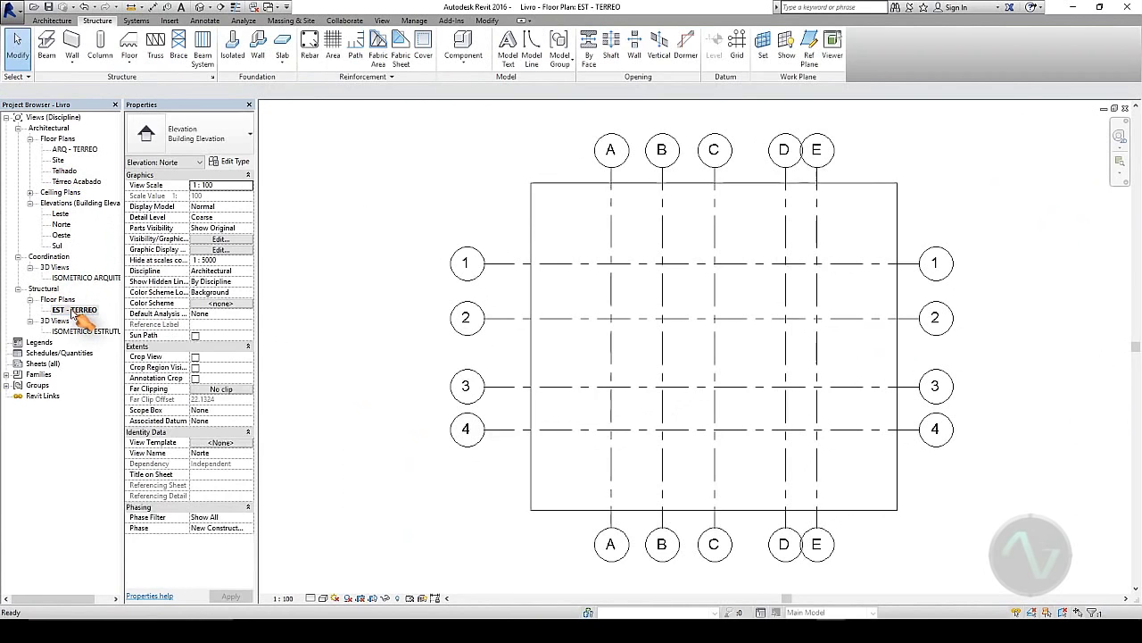
left_click(234, 45)
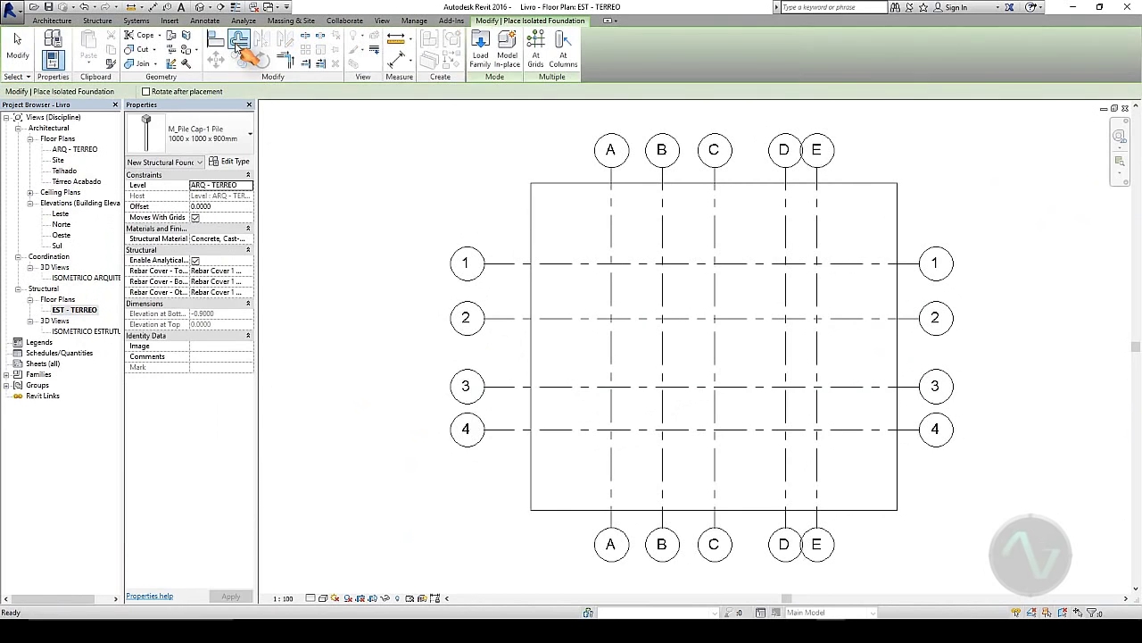
left_click(223, 207)
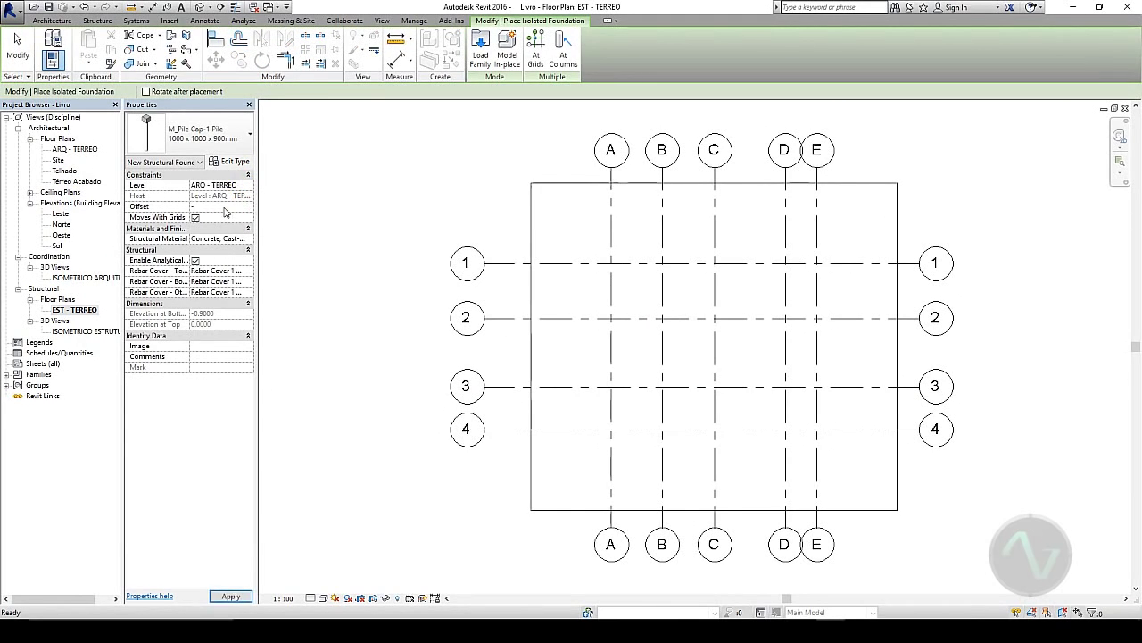
type("-.1")
key("Return")
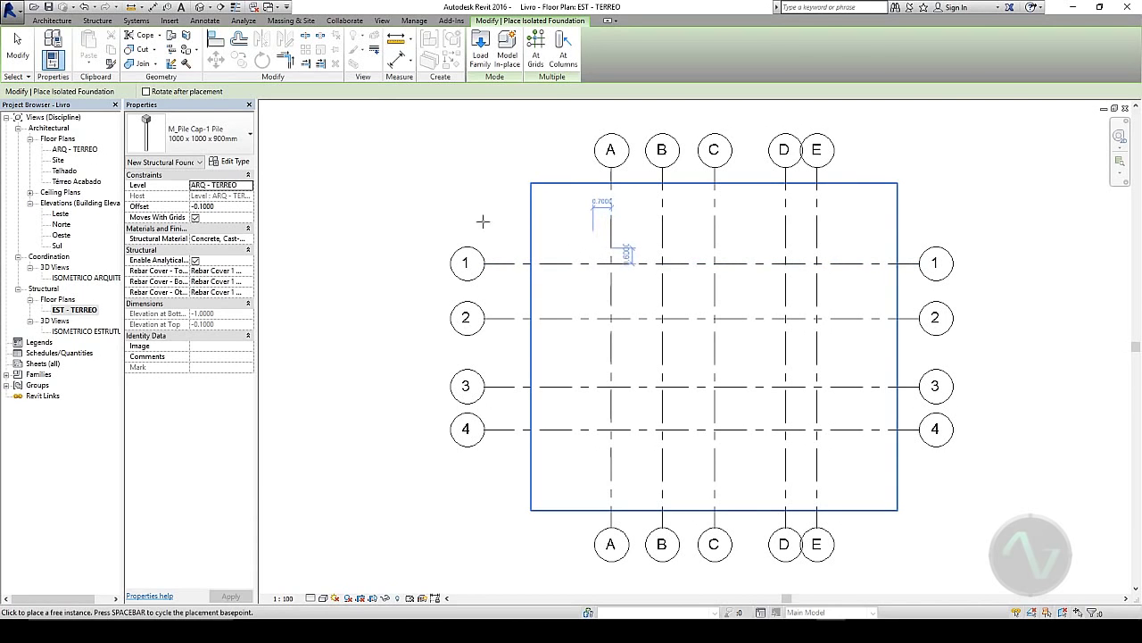
left_click(17, 45)
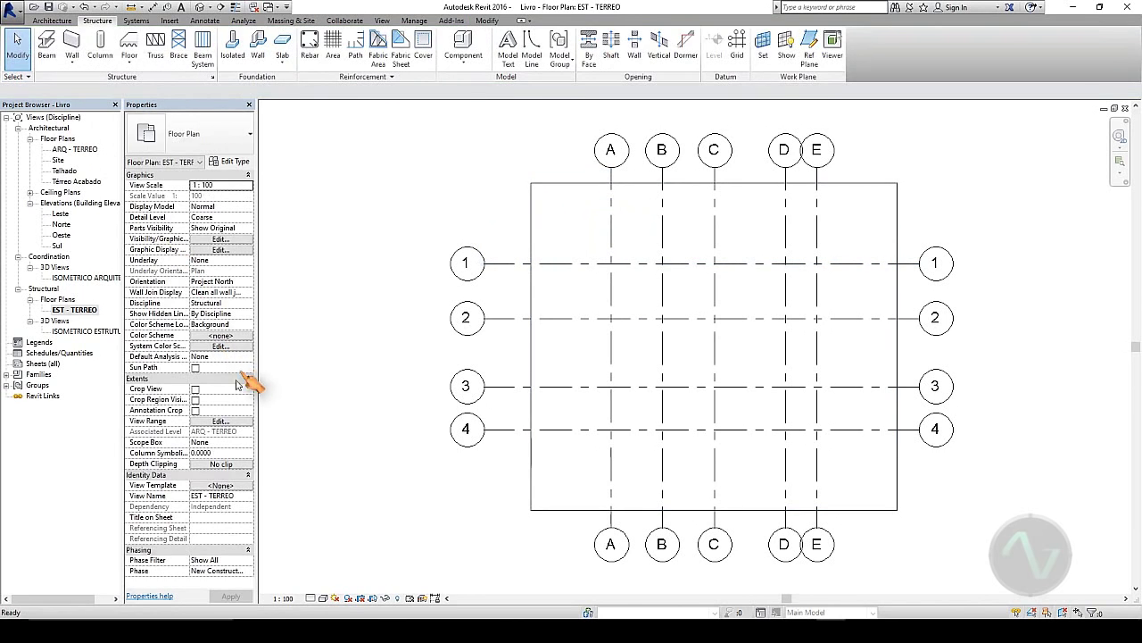
- Set the view depth offset of the EST - TERREO plan's view range to -0.3
left_click(221, 421)
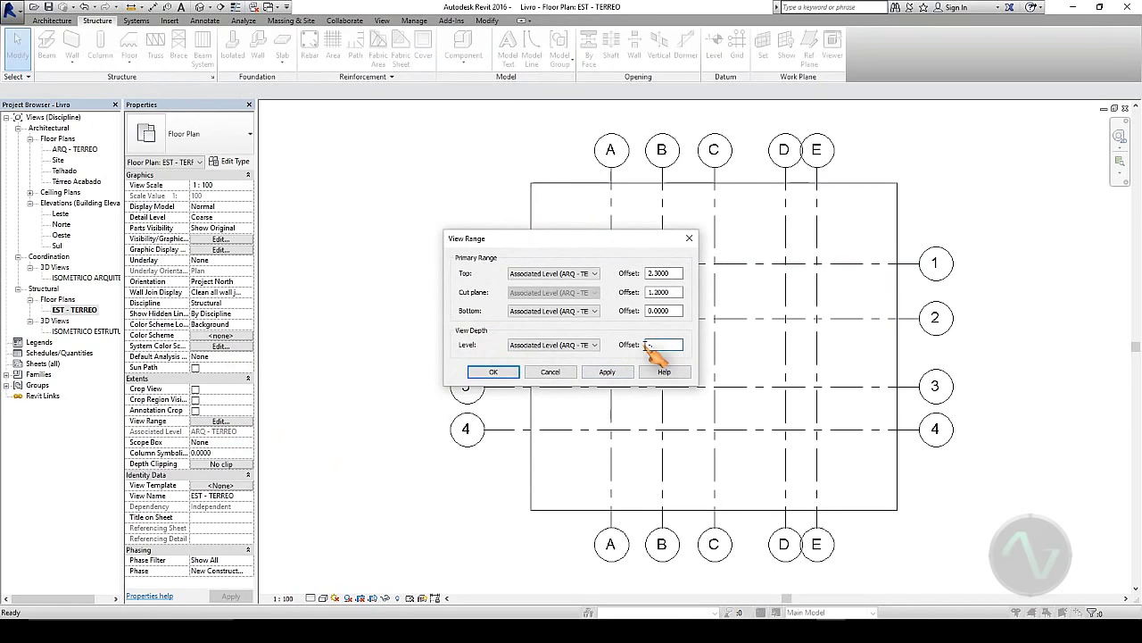
left_click(609, 373)
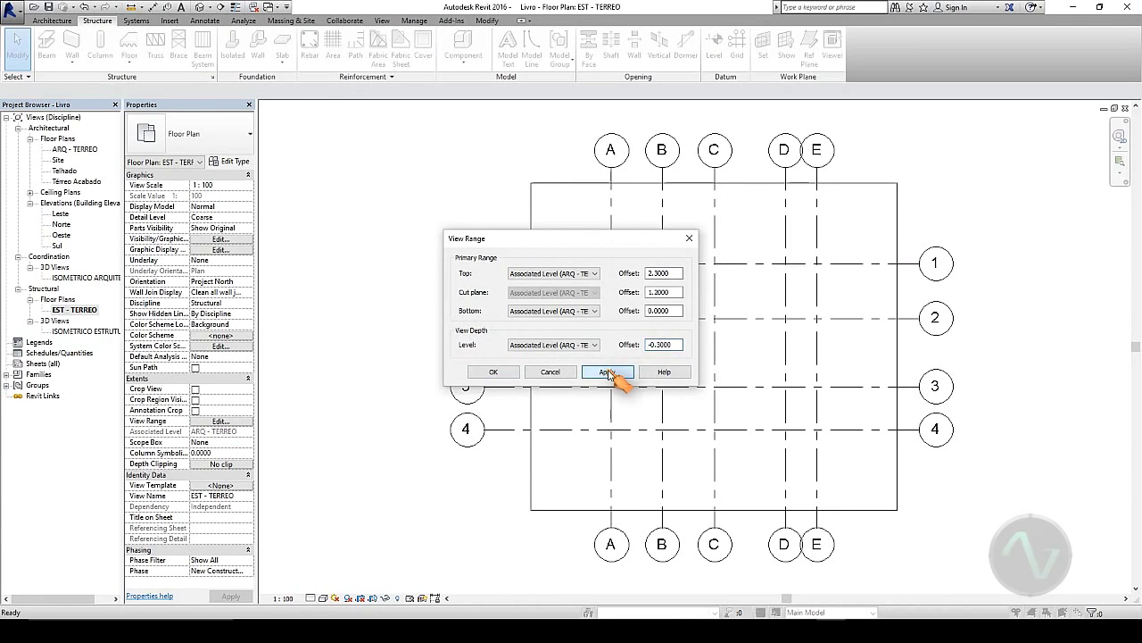
left_click(503, 372)
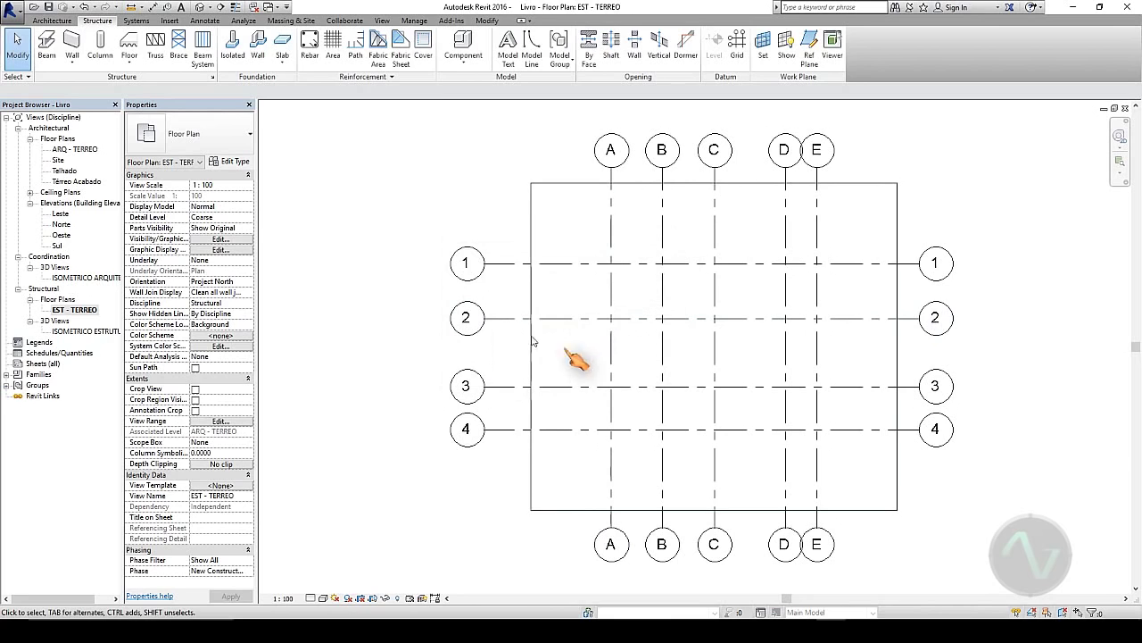
- Place M_Pile Cap-1 Pile isolated foundations on grid line 1 at its intersections with grids A, B, C and D
left_click(235, 45)
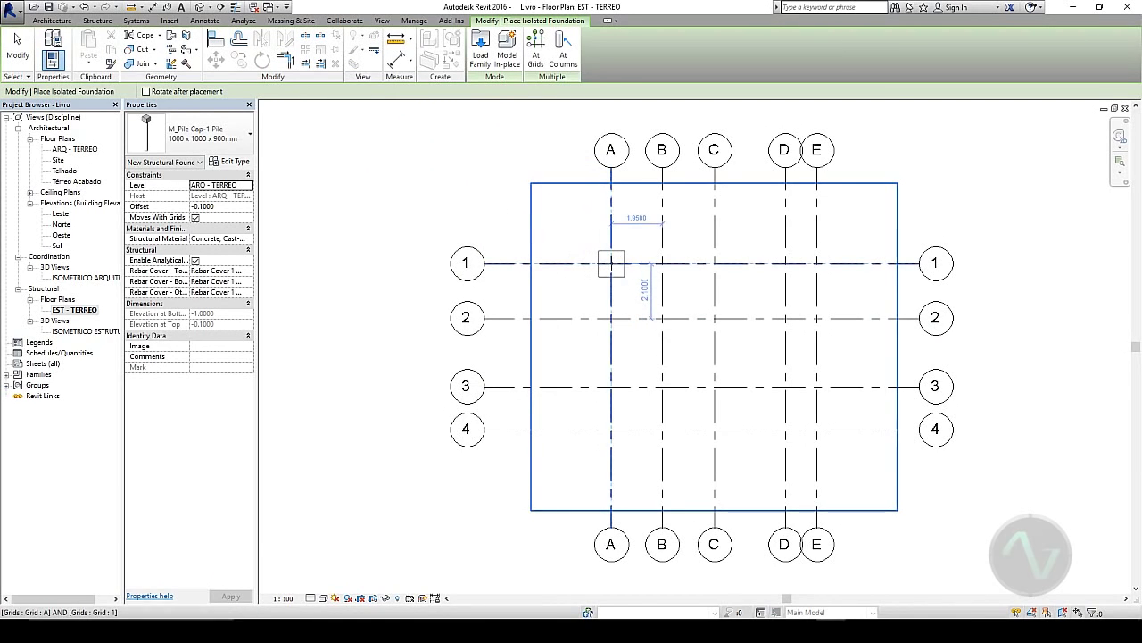
left_click(611, 264)
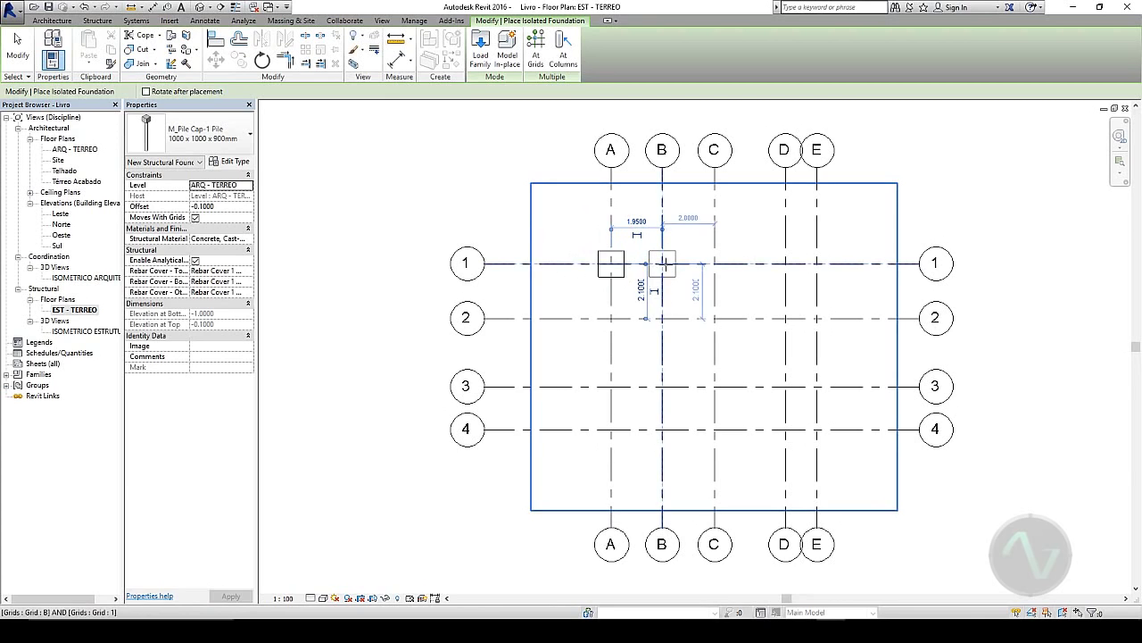
left_click(662, 263)
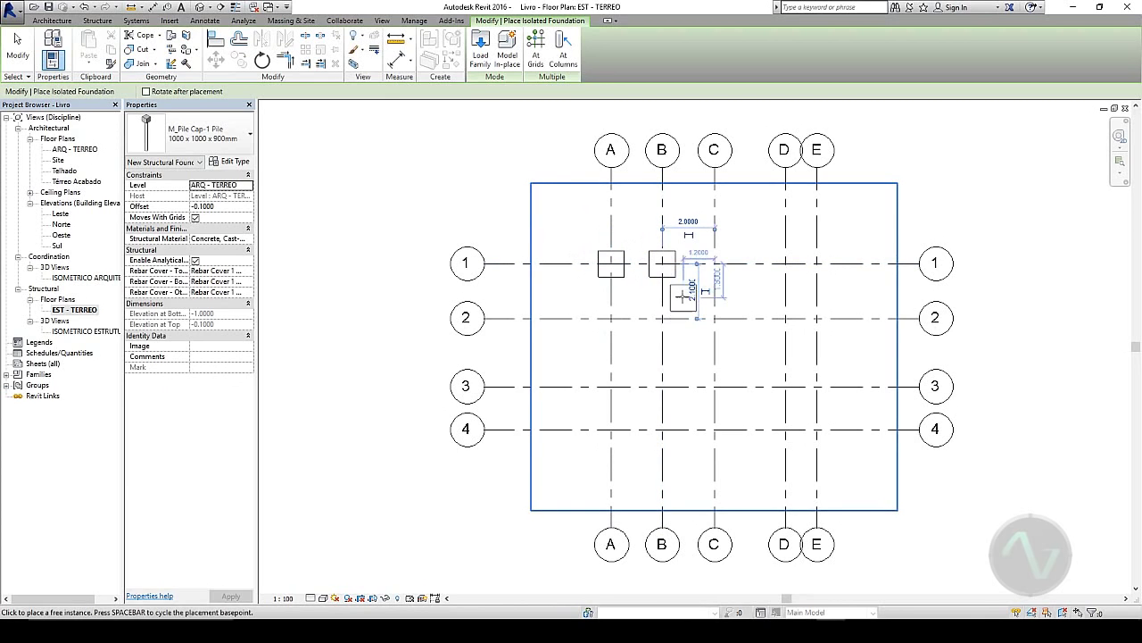
left_click(715, 264)
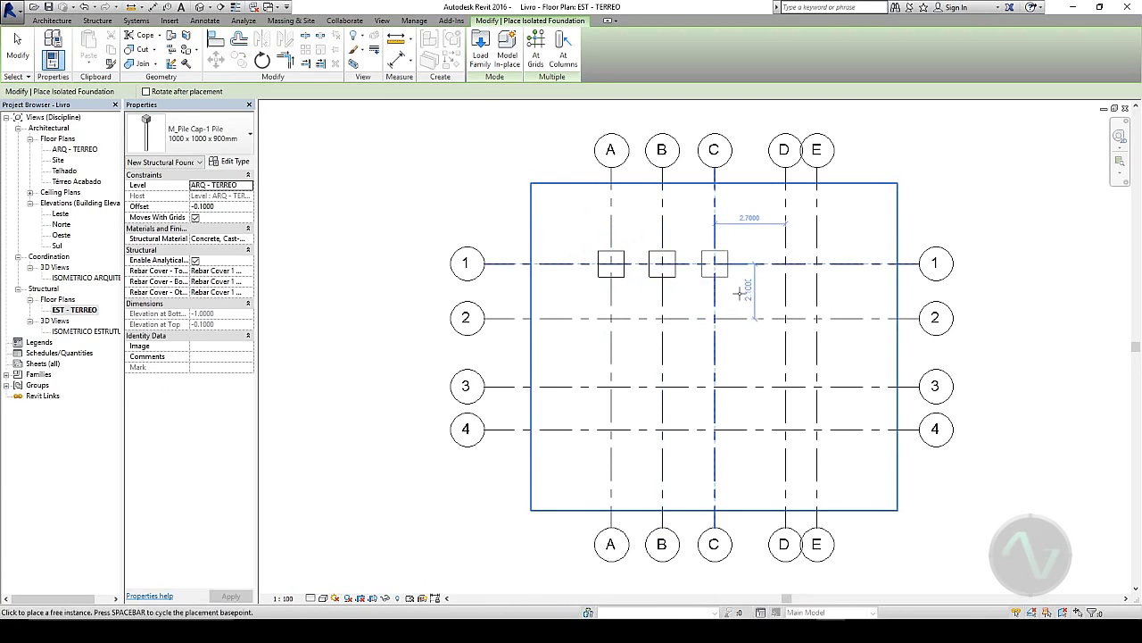
left_click(805, 268)
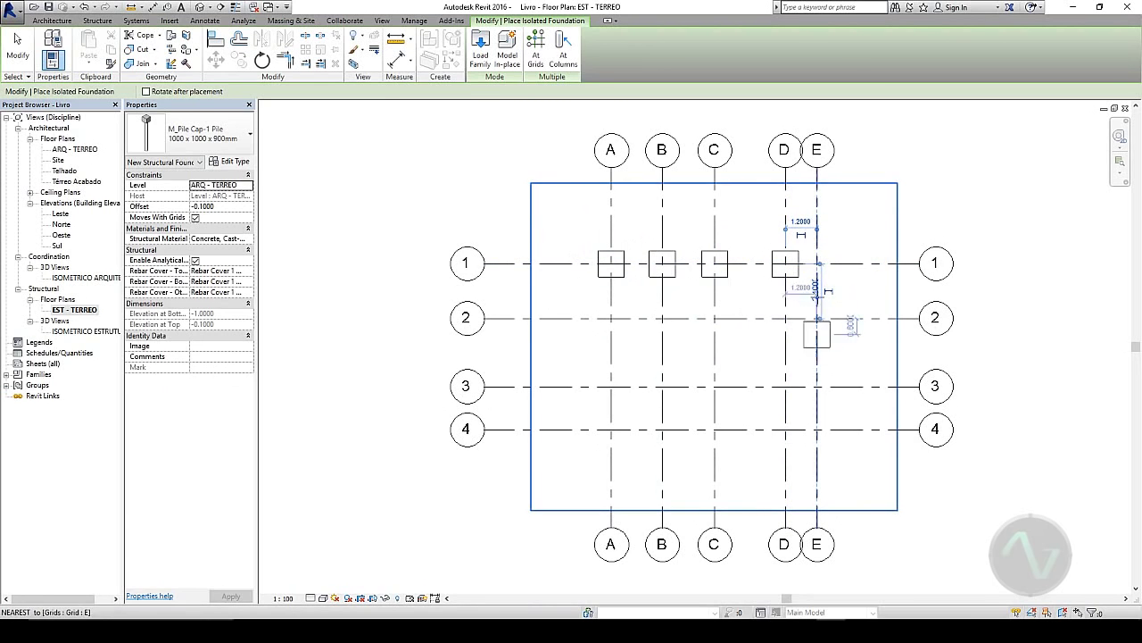
- Place another one-pile cap at the intersection of grids E and 1, and finish placing foundations
scroll(821, 261, "up", 6)
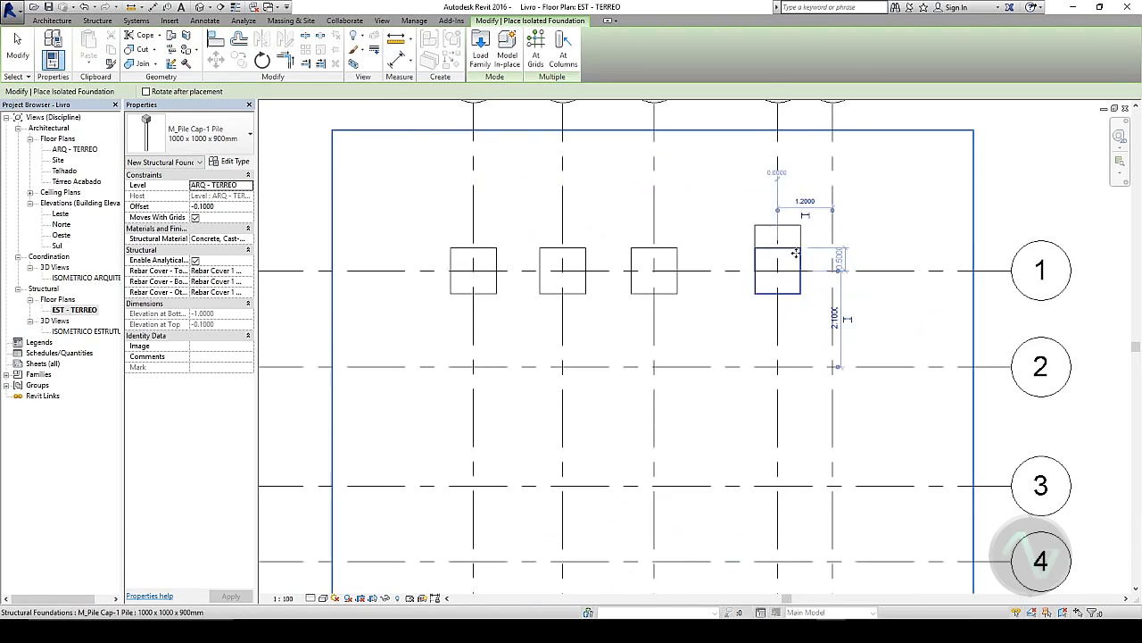
scroll(825, 271, "up", 3)
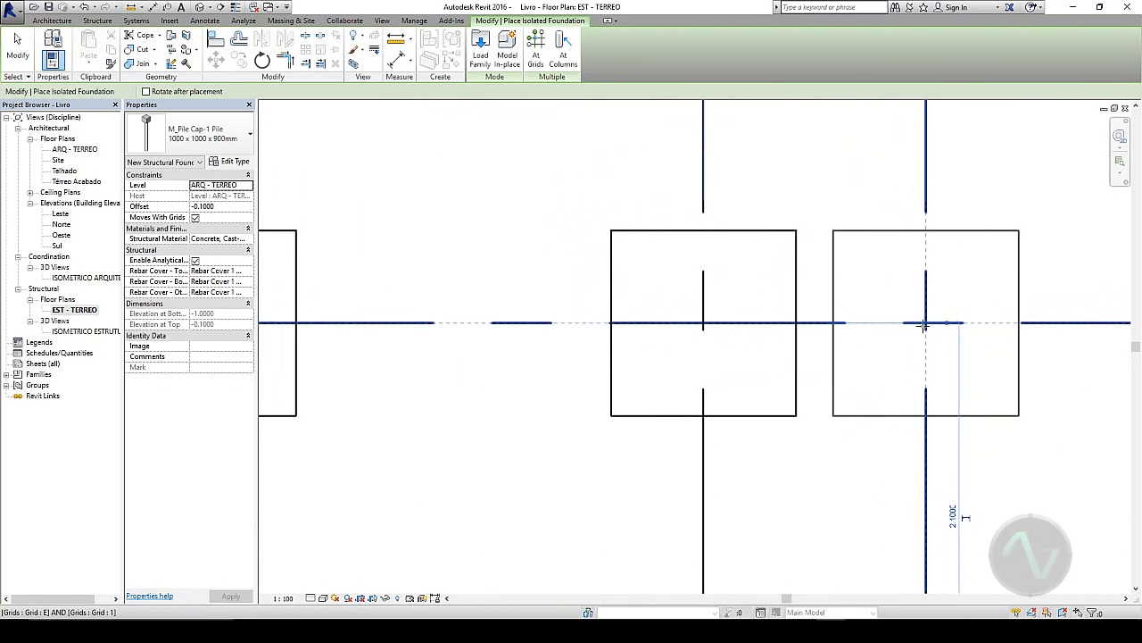
left_click(925, 324)
scroll(616, 290, "down", 5)
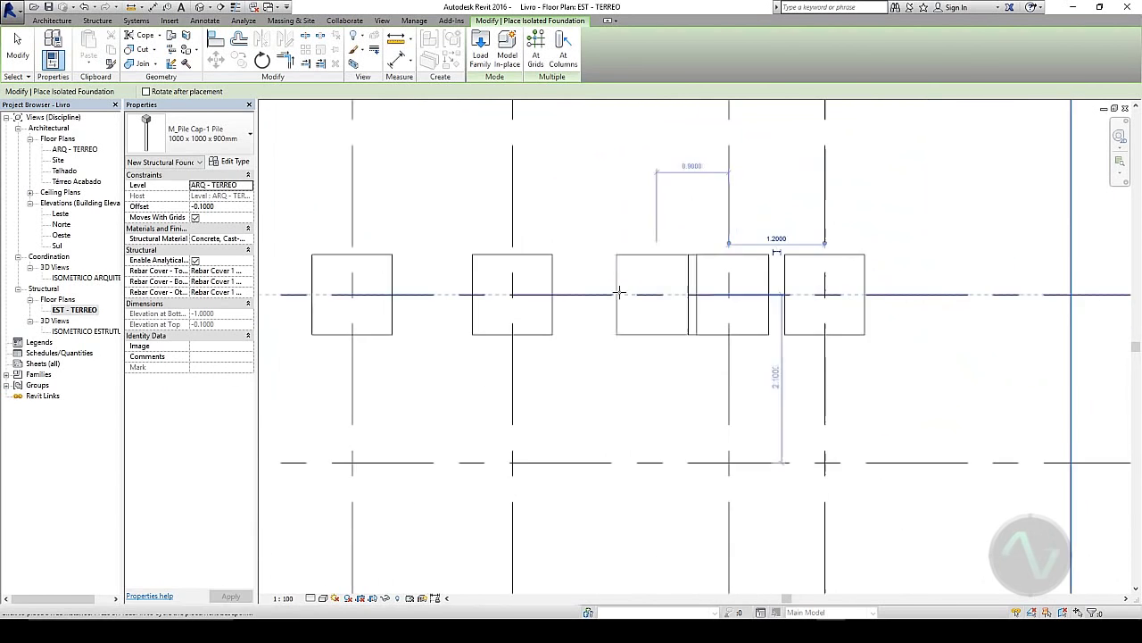
scroll(610, 294, "down", 2)
middle_click_drag(612, 339, 699, 247)
scroll(688, 252, "down", 2)
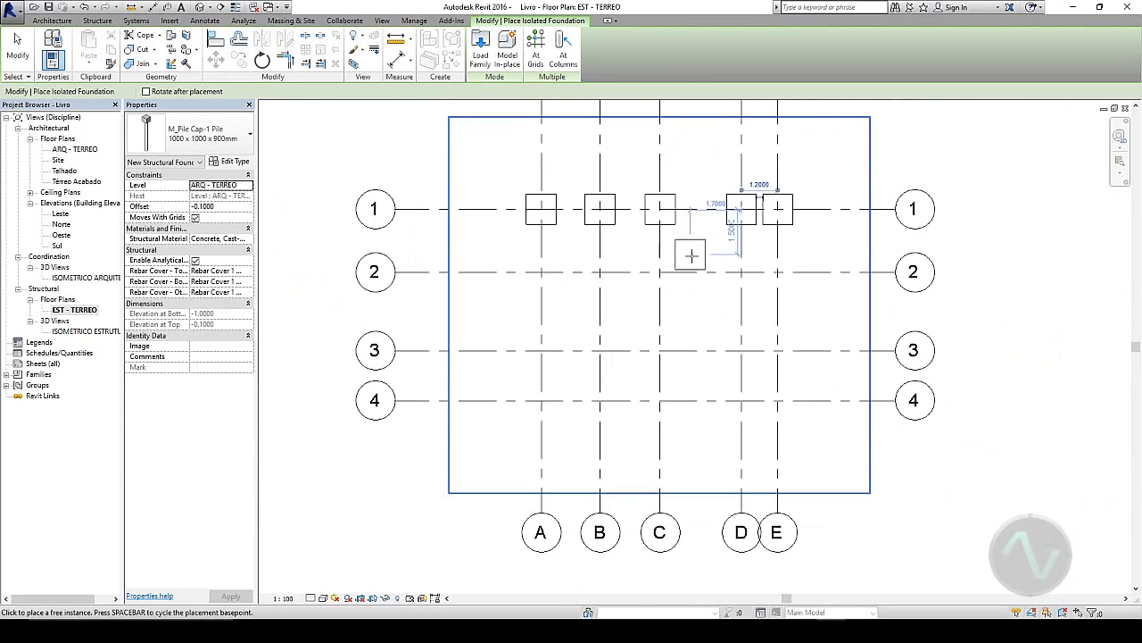
left_click(17, 45)
- Open the structural 3D view ISOMETRICO ESTRUTURA to inspect the placed pile caps beneath the slab
left_click(89, 331)
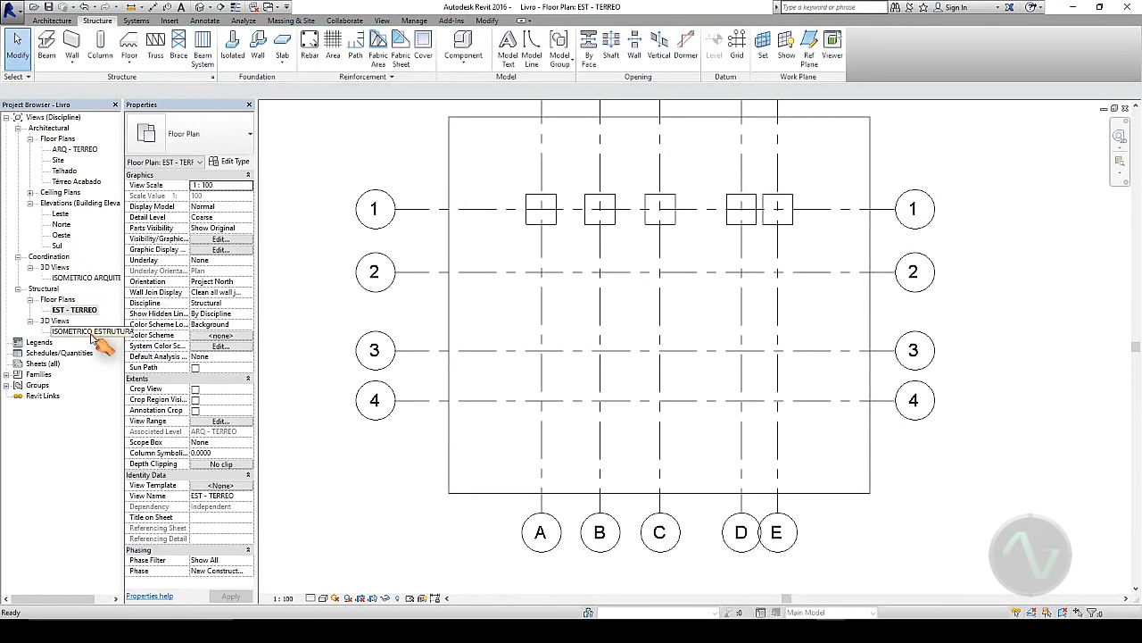
double_click(89, 331)
scroll(572, 433, "down", 1)
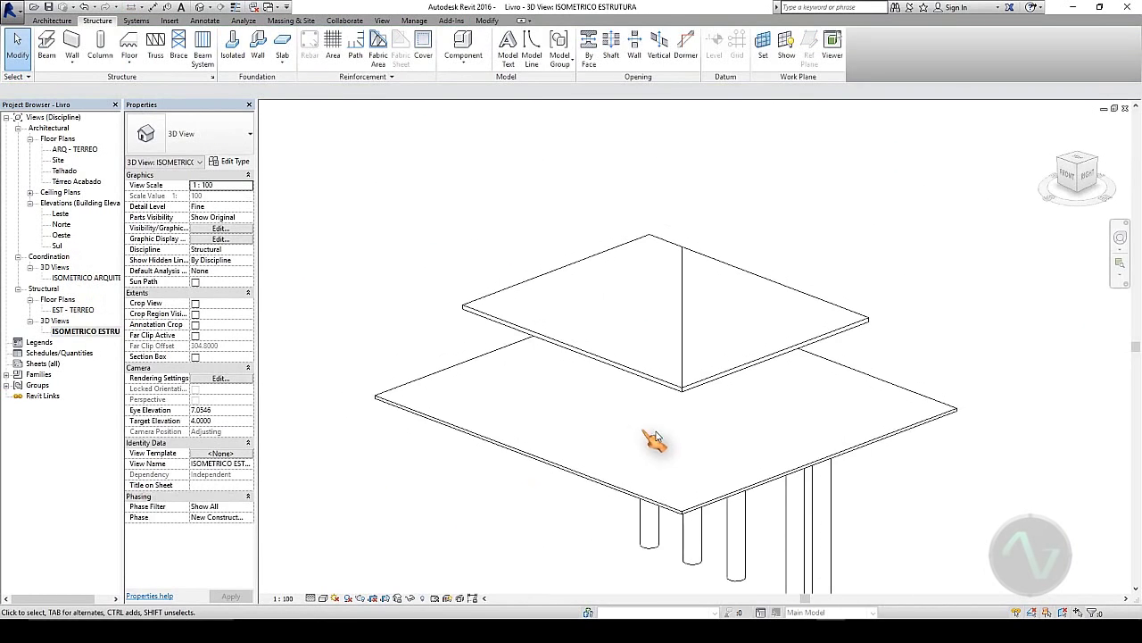
- Examine the grid line 1 pile caps from below, from the back and in perspective against the slab's underside
middle_click_drag(677, 436, 413, 217, "shift")
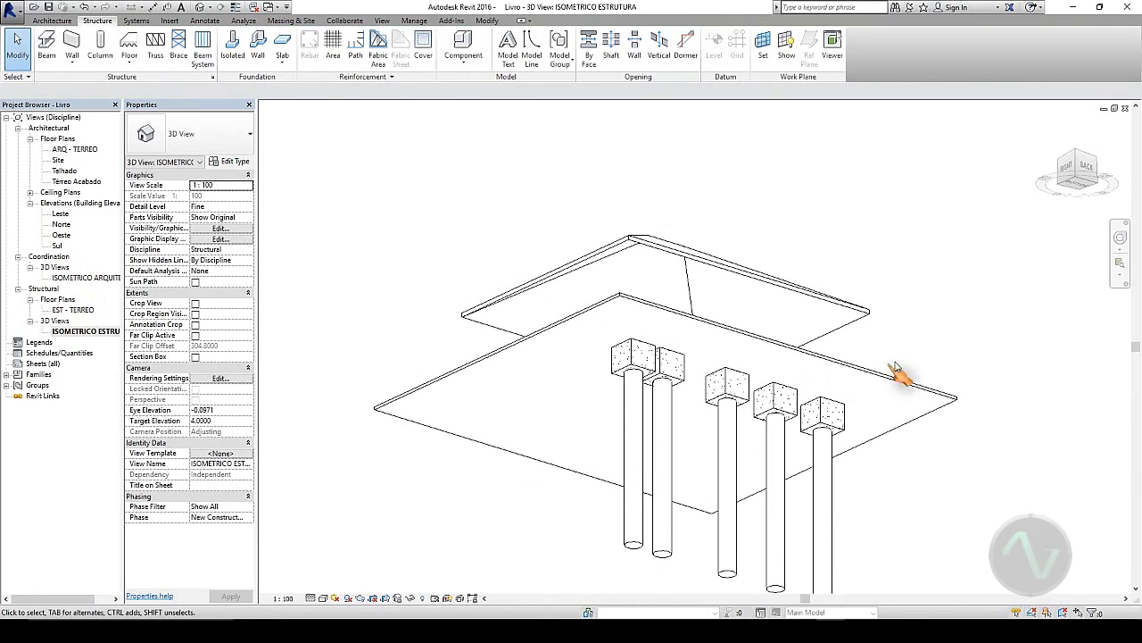
left_click(1085, 168)
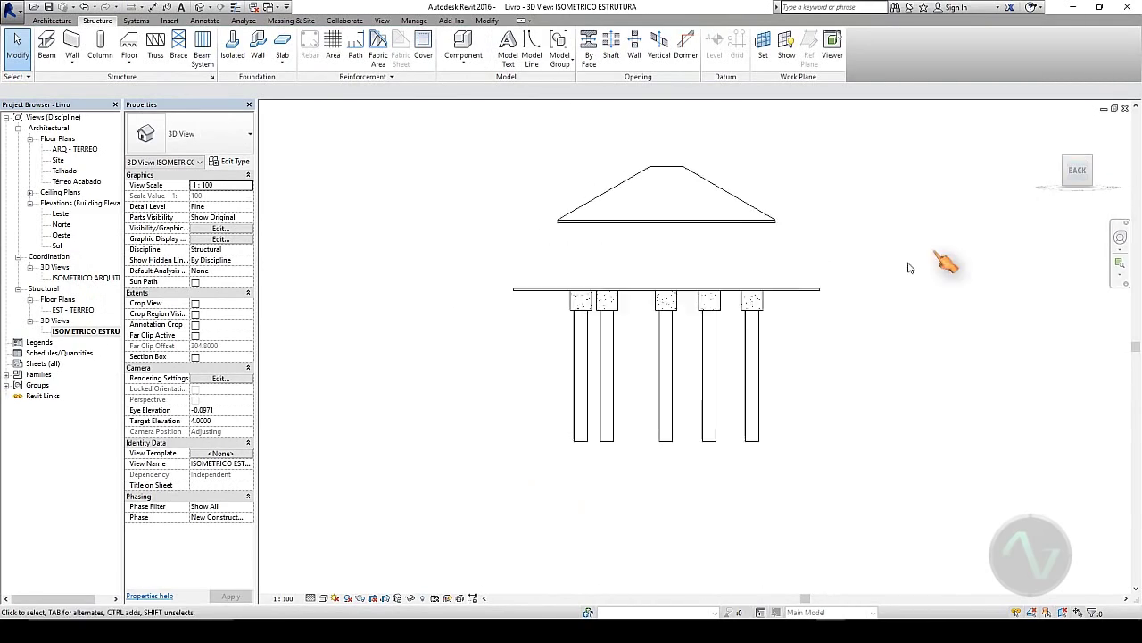
scroll(625, 348, "up", 6)
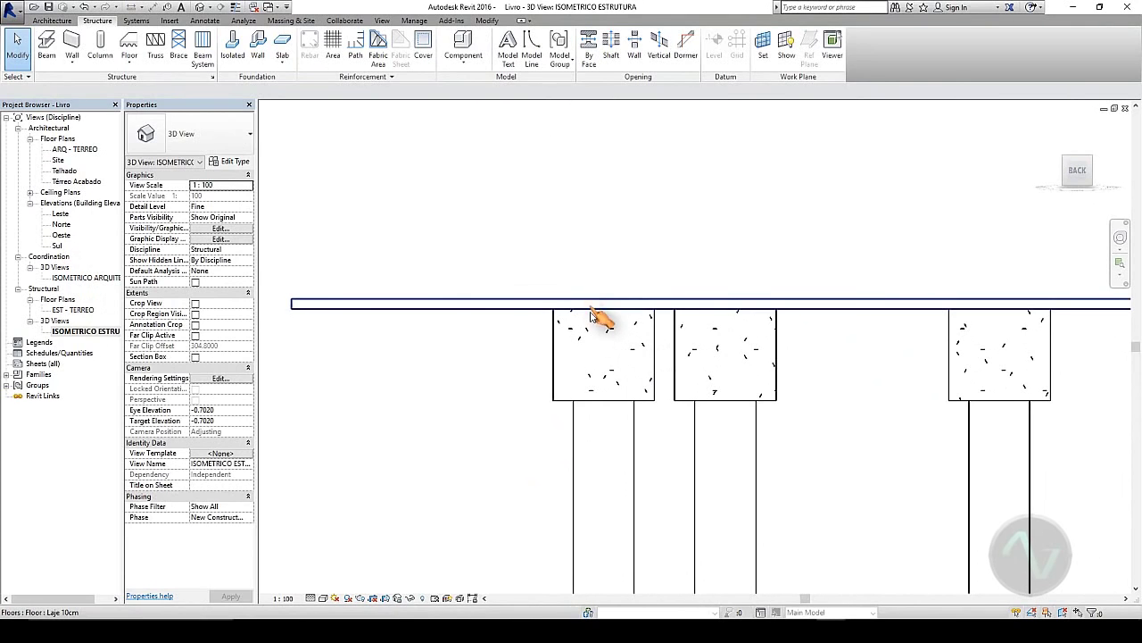
scroll(605, 352, "down", 4)
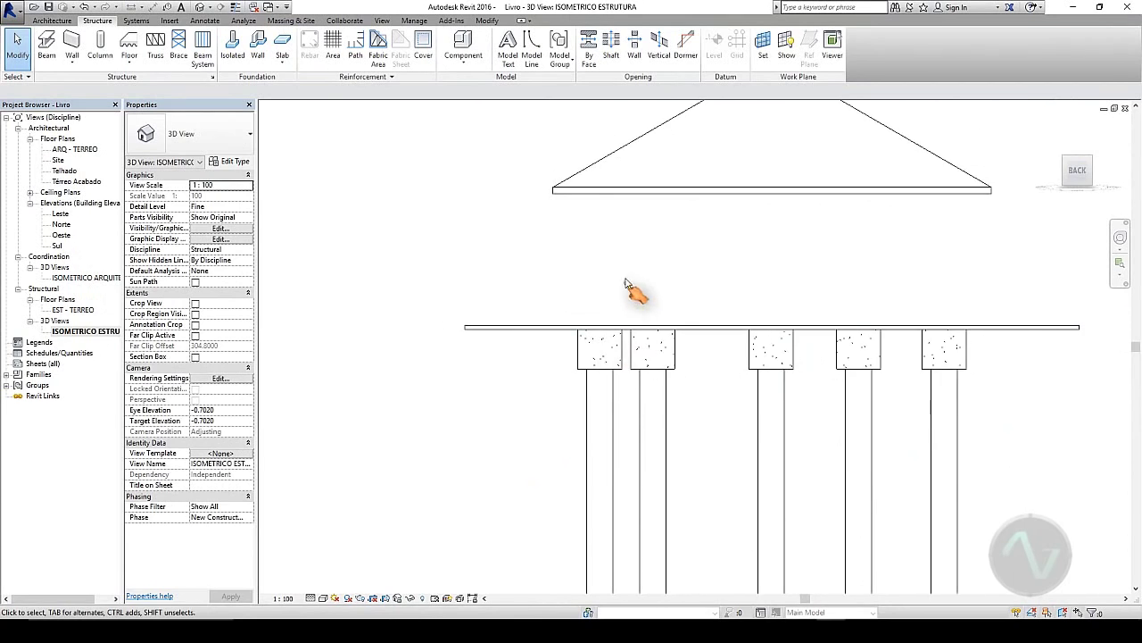
middle_click_drag(627, 283, 740, 326, "shift")
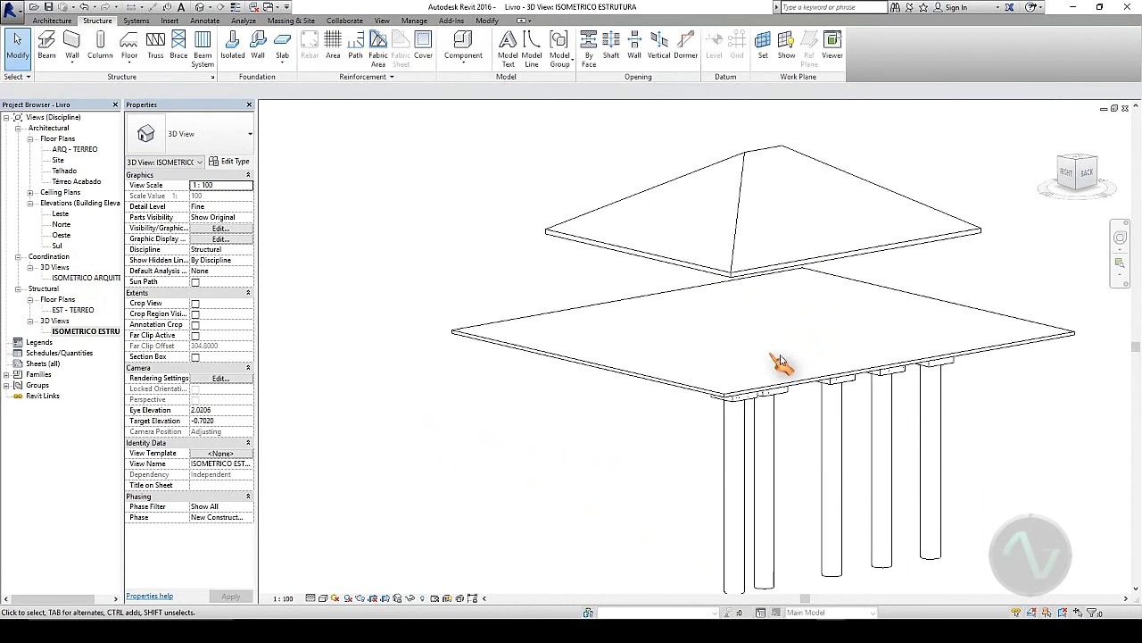
middle_click_drag(779, 360, 695, 287)
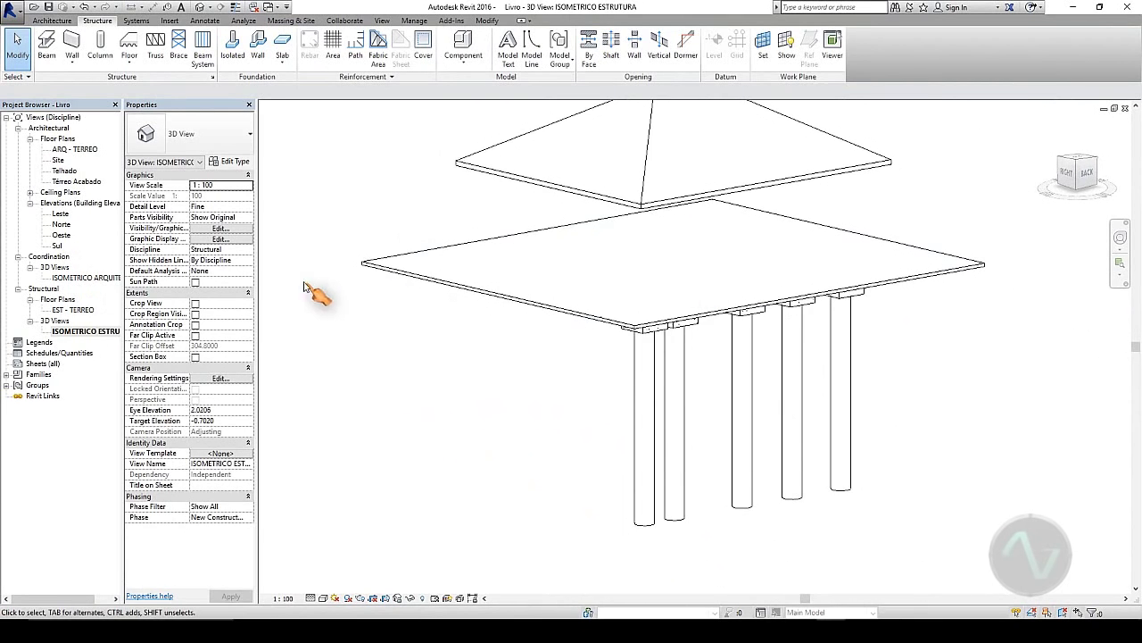
- Return to the EST - TERREO plan and review the type dimensions of the pile cap at A-1 without changing them
left_click(75, 332)
double_click(74, 309)
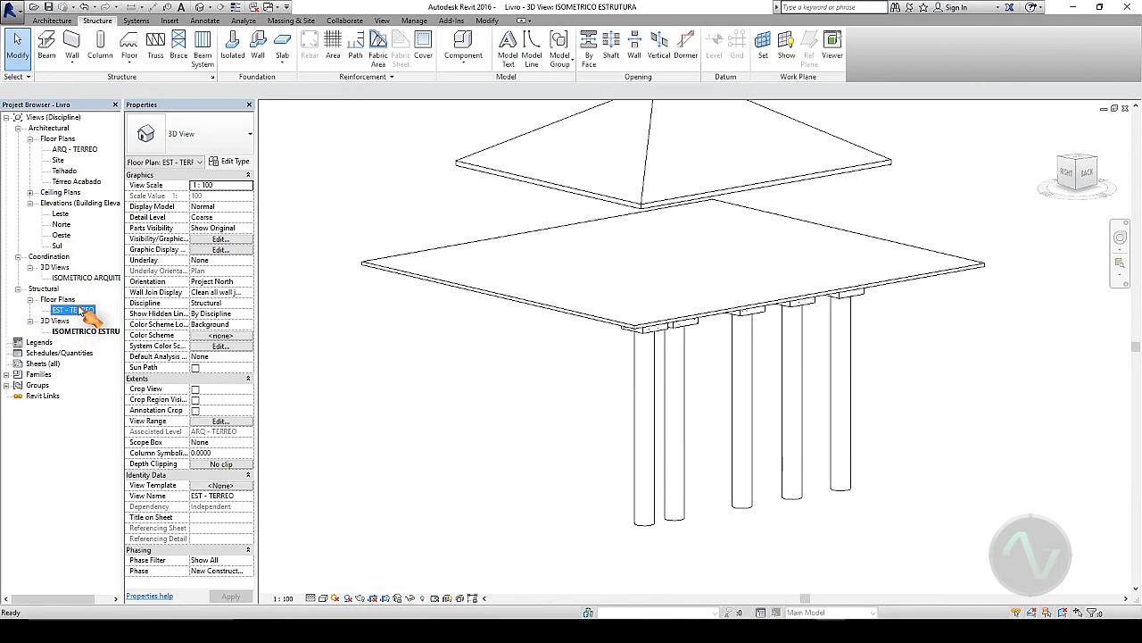
scroll(839, 331, "up", 3, "ctrl")
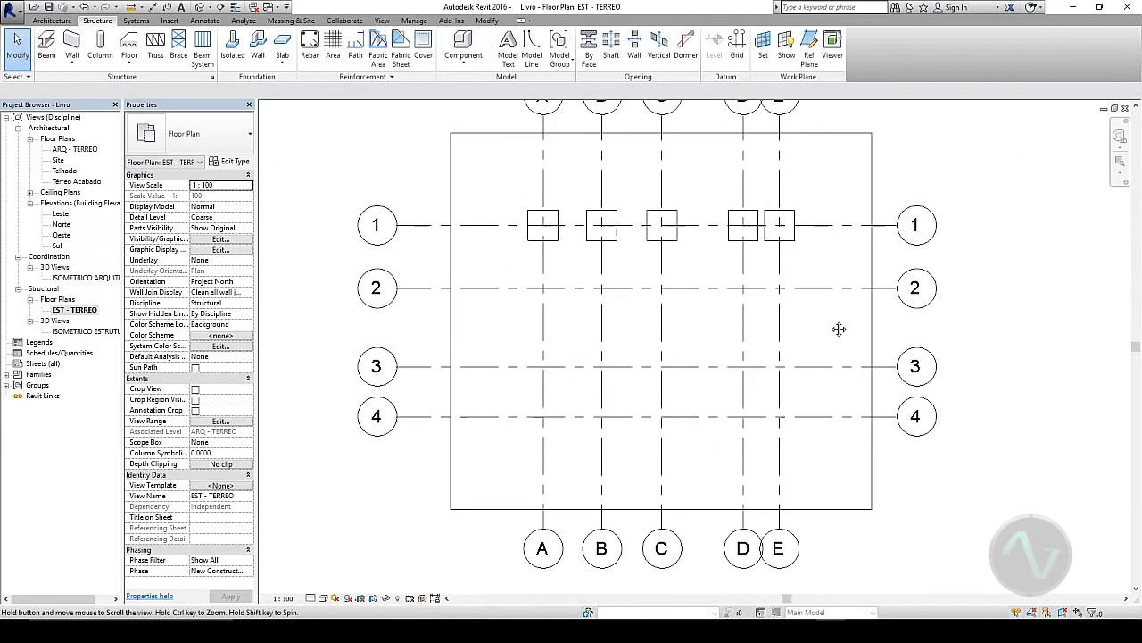
left_click(560, 264)
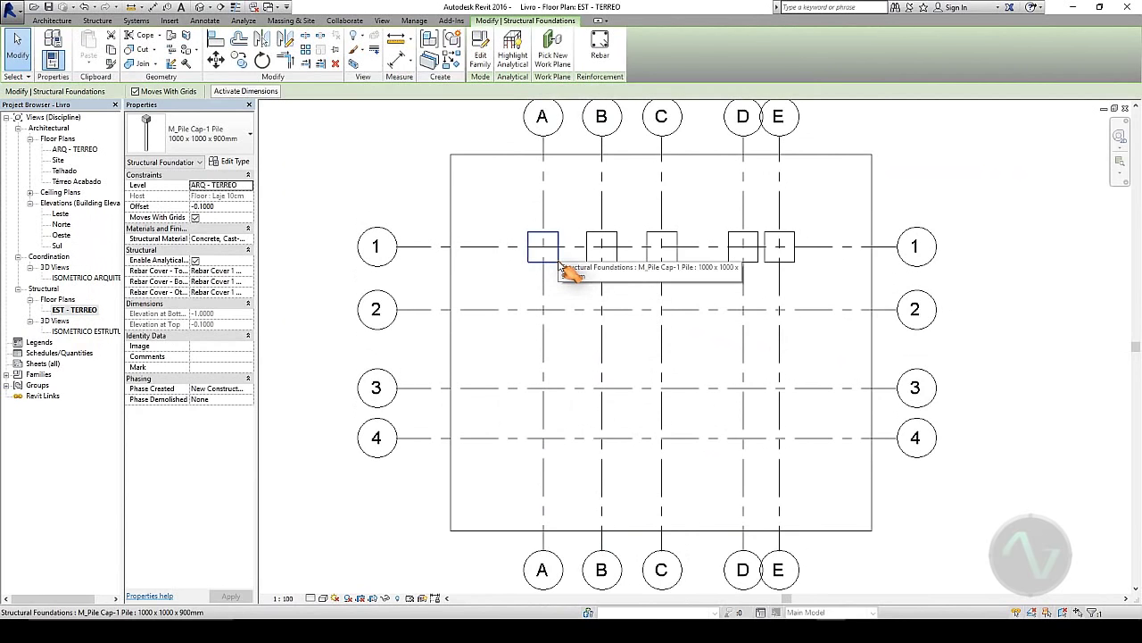
left_click(237, 164)
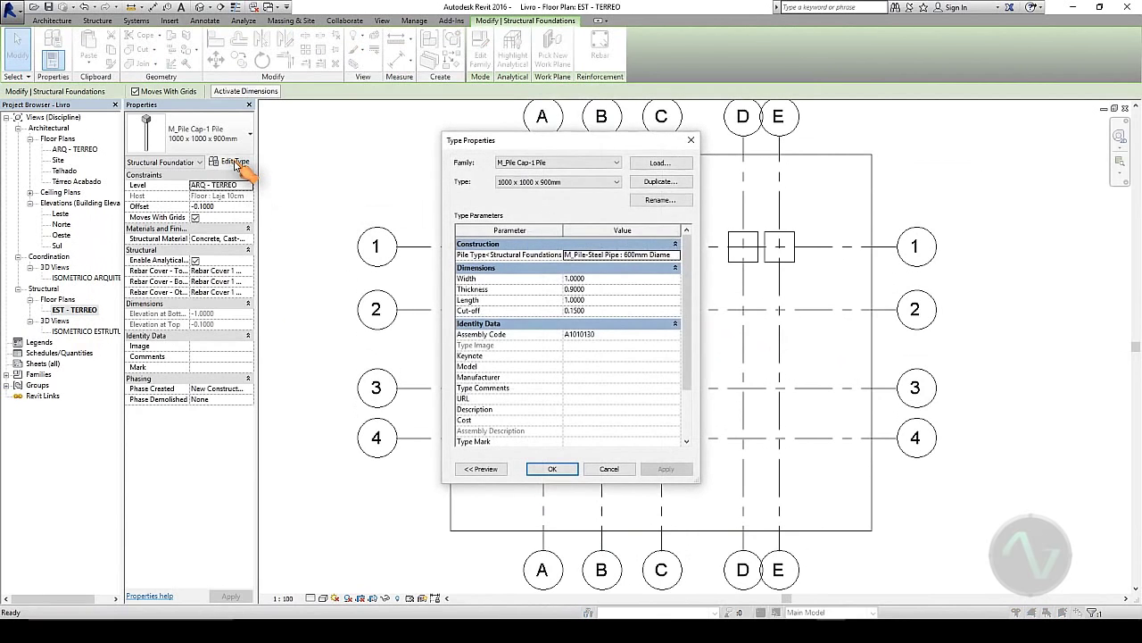
left_click(600, 282)
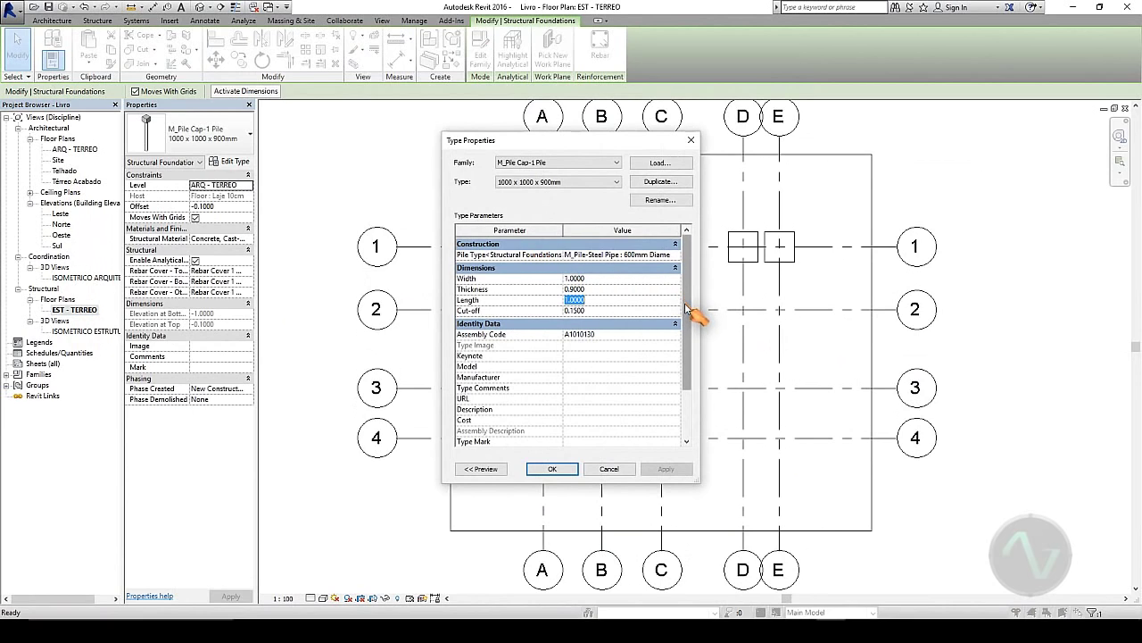
scroll(682, 298, "down", 2)
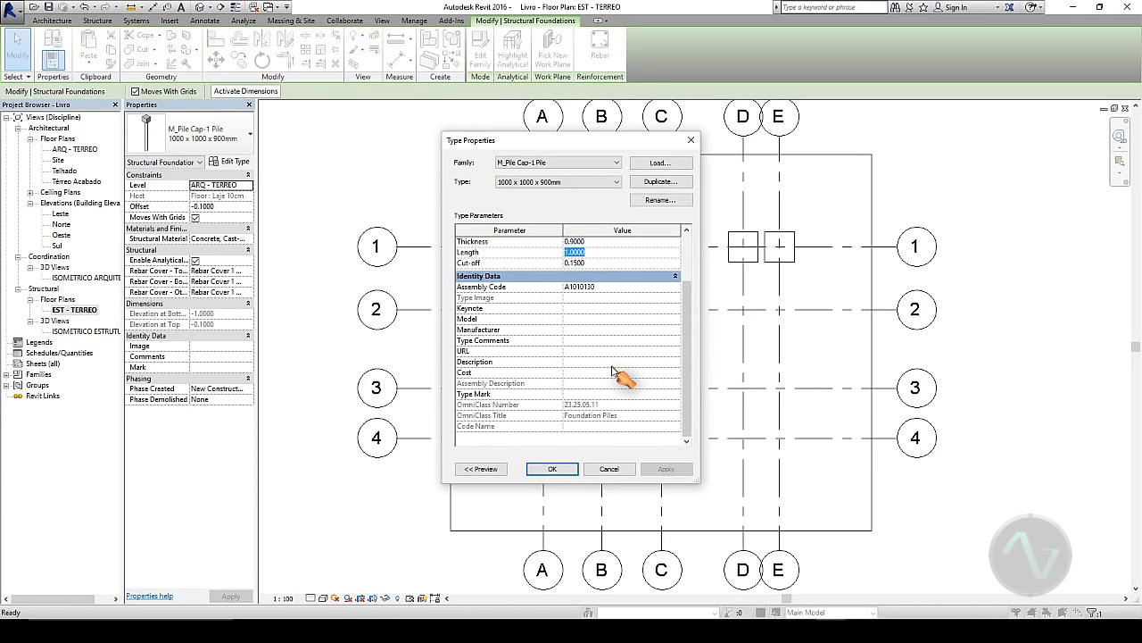
left_click(608, 469)
left_click(569, 287)
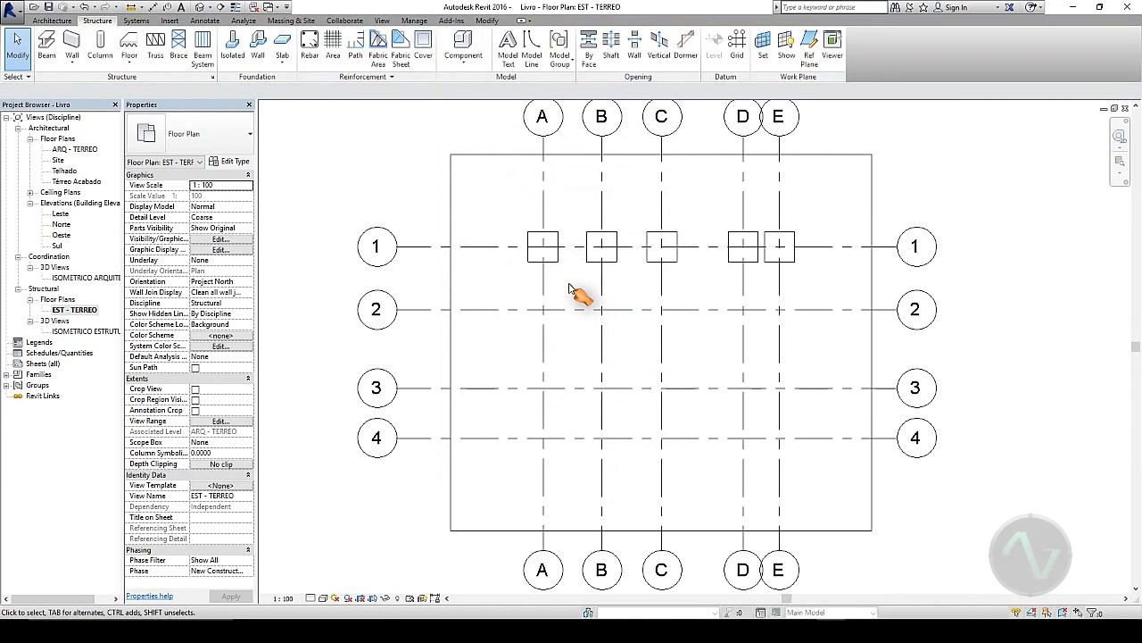
- Place M_Pile Cap-1 Pile isolated foundations at all intersections of grids A to E with grids 2, 3 and 4
left_click(233, 46)
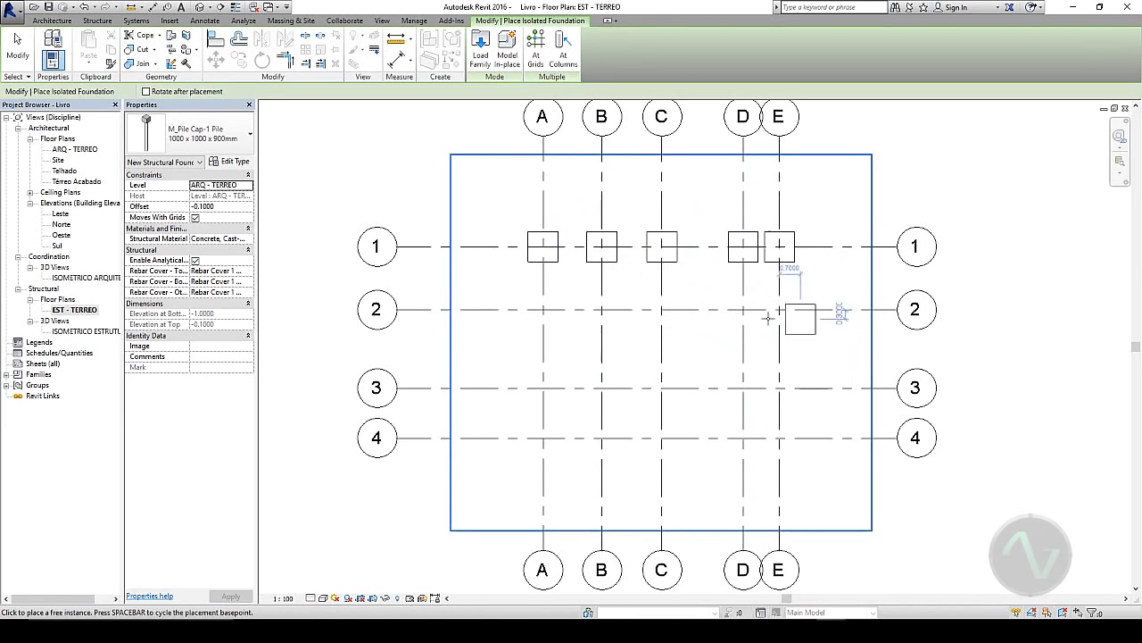
left_click(537, 44)
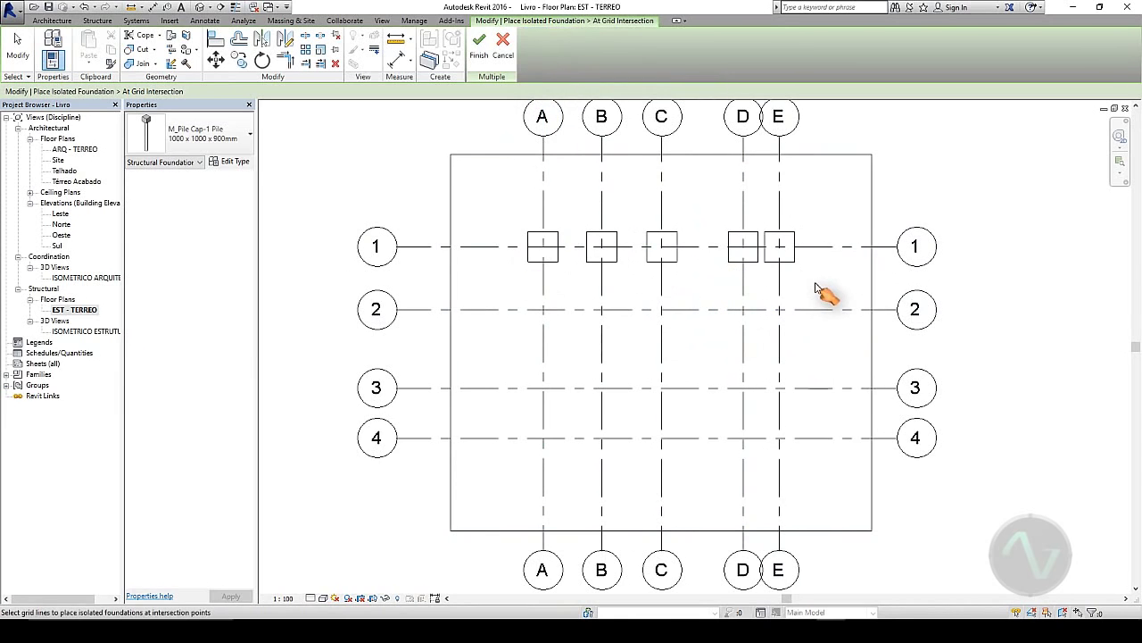
left_click_drag(814, 292, 503, 464)
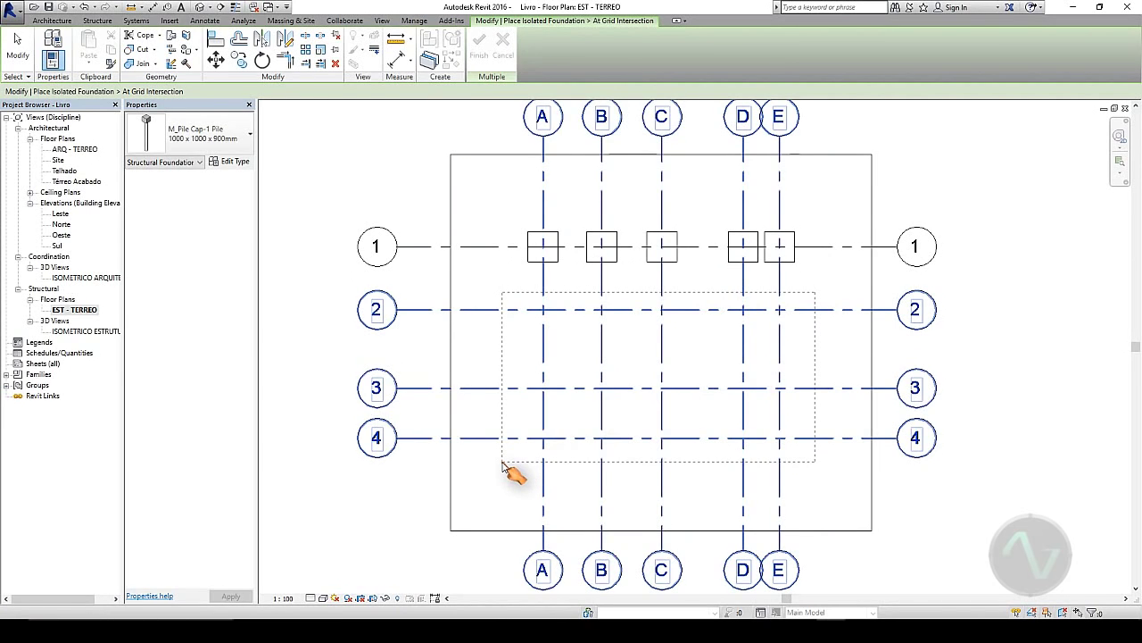
left_click_drag(503, 464, 502, 465)
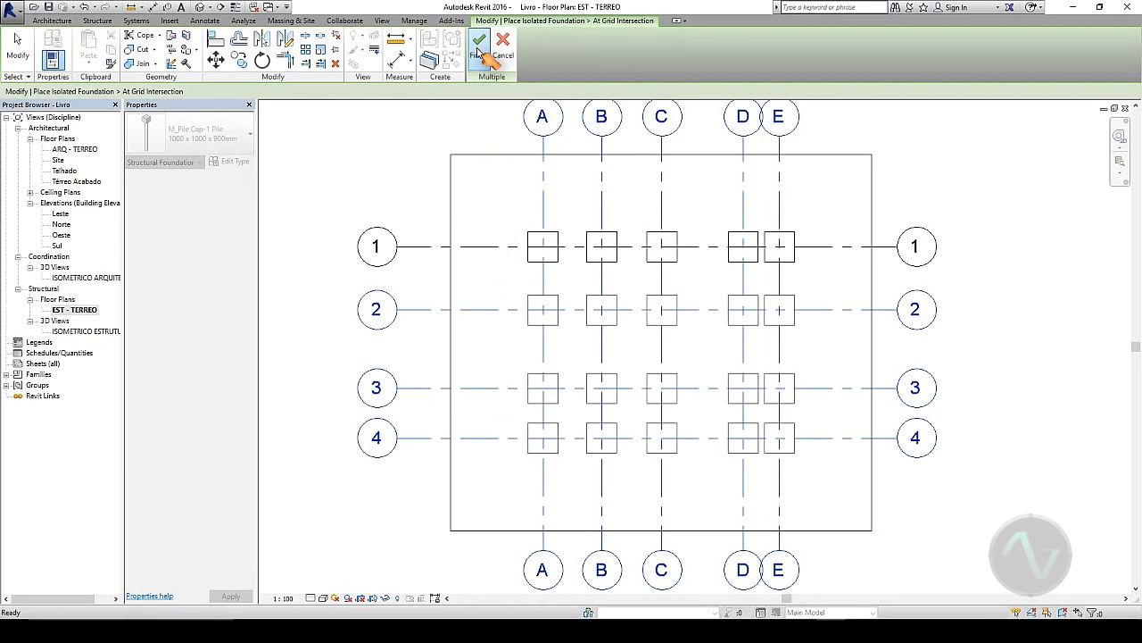
left_click(480, 53)
left_click(19, 56)
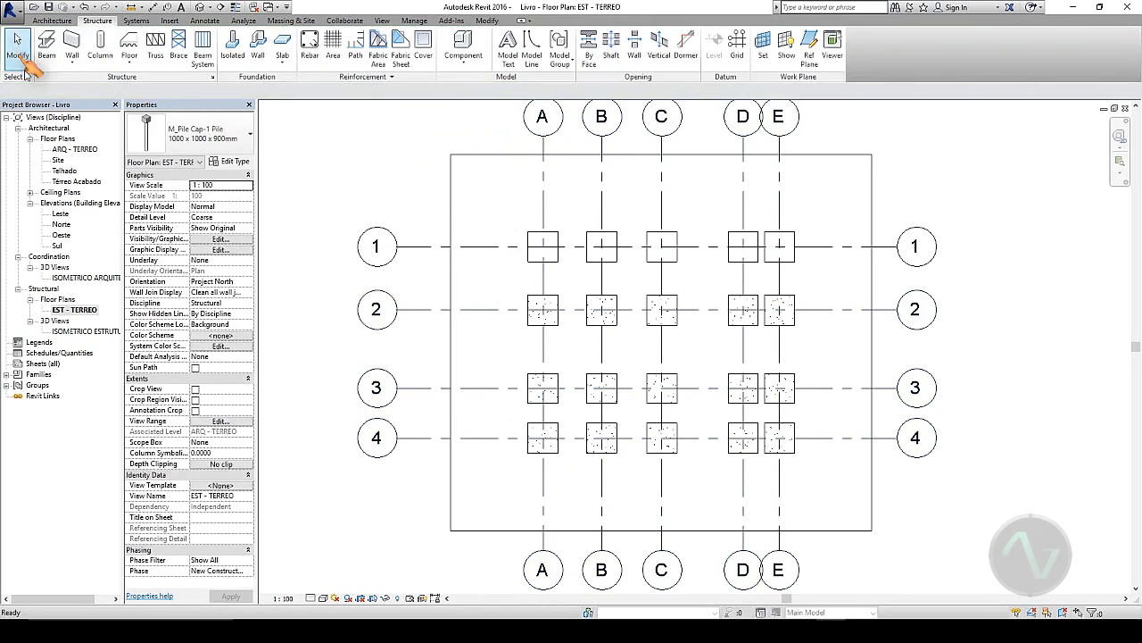
- Examine in the ISOMETRICO ESTRUTURA 3D view how the pile caps on grids 2 to 4 sit relative to the slab
double_click(76, 331)
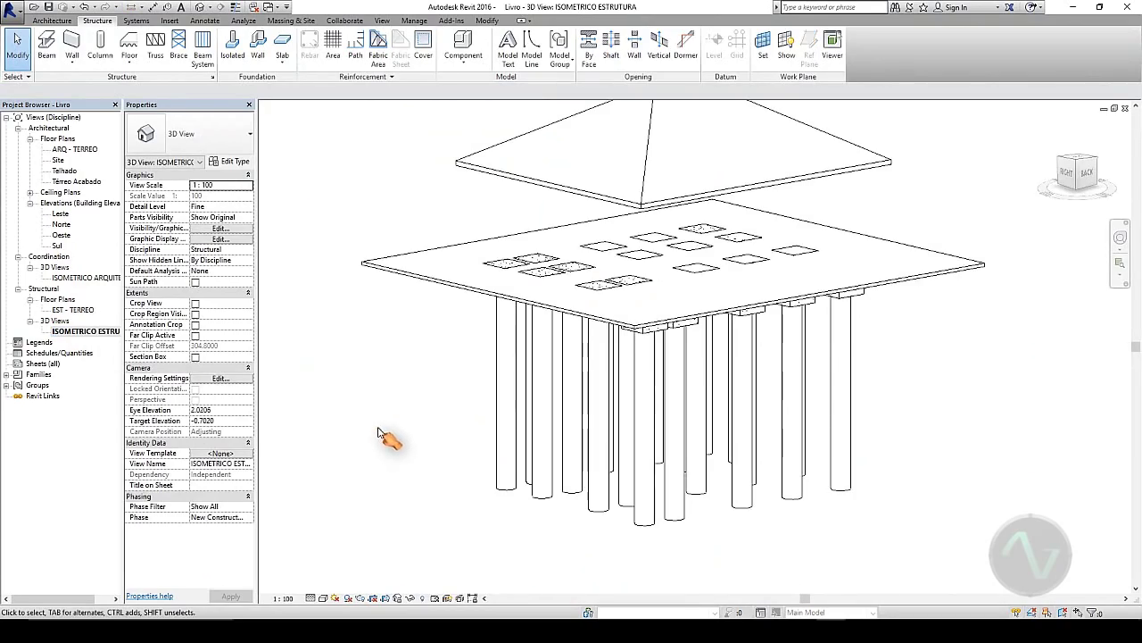
middle_click_drag(377, 433, 399, 417, "shift")
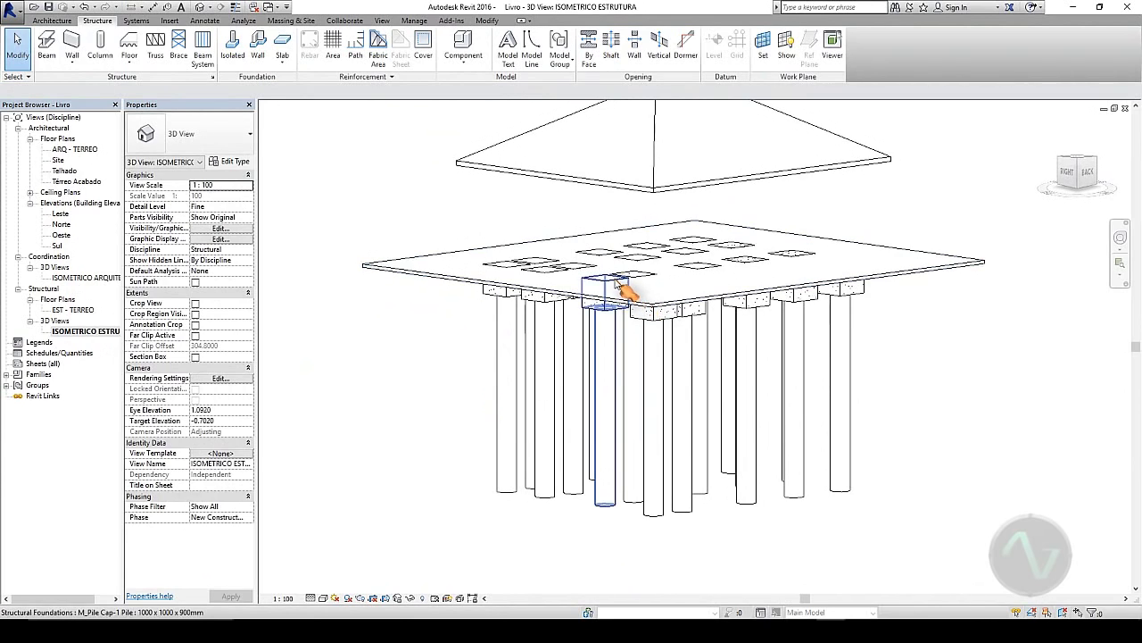
scroll(651, 285, "up", 2)
scroll(656, 285, "up", 2)
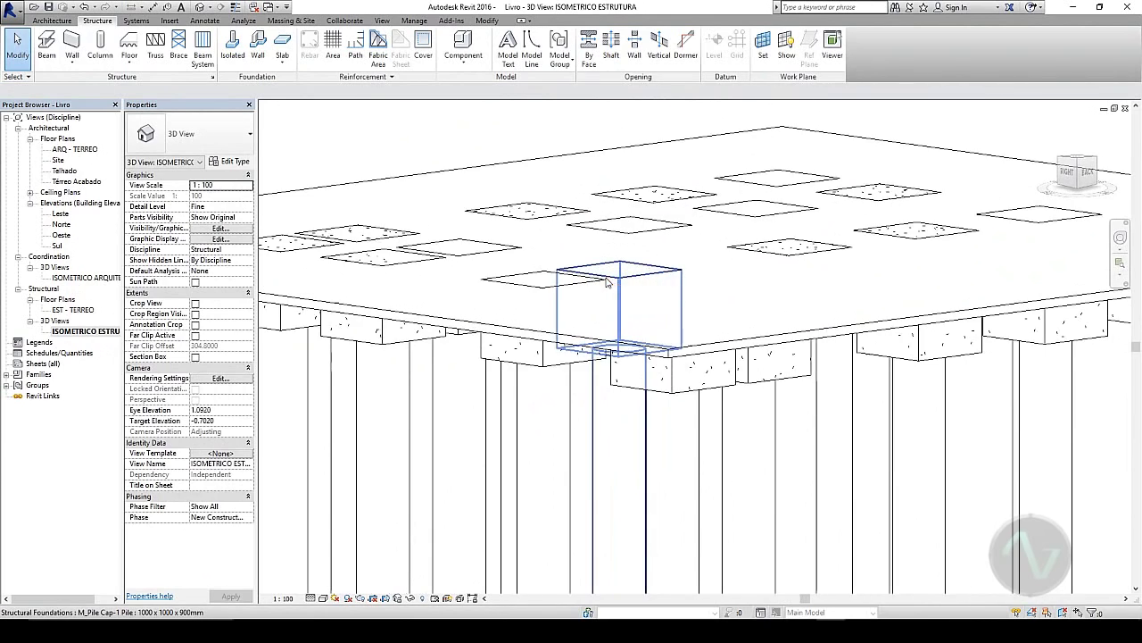
middle_click_drag(656, 286, 616, 299, "shift")
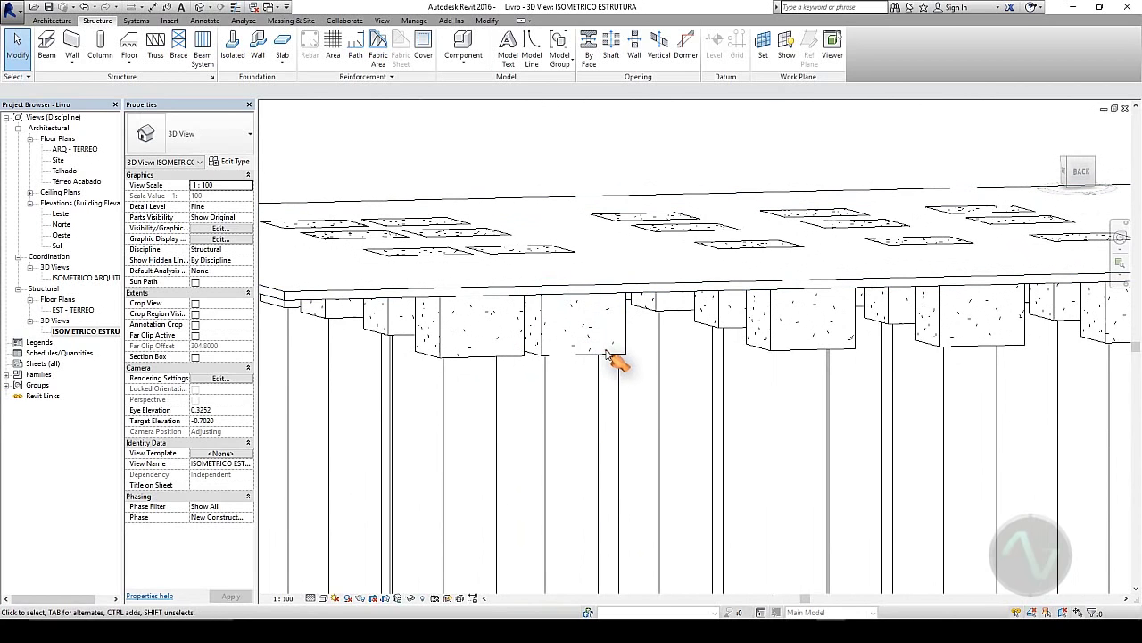
middle_click_drag(597, 265, 655, 280, "shift")
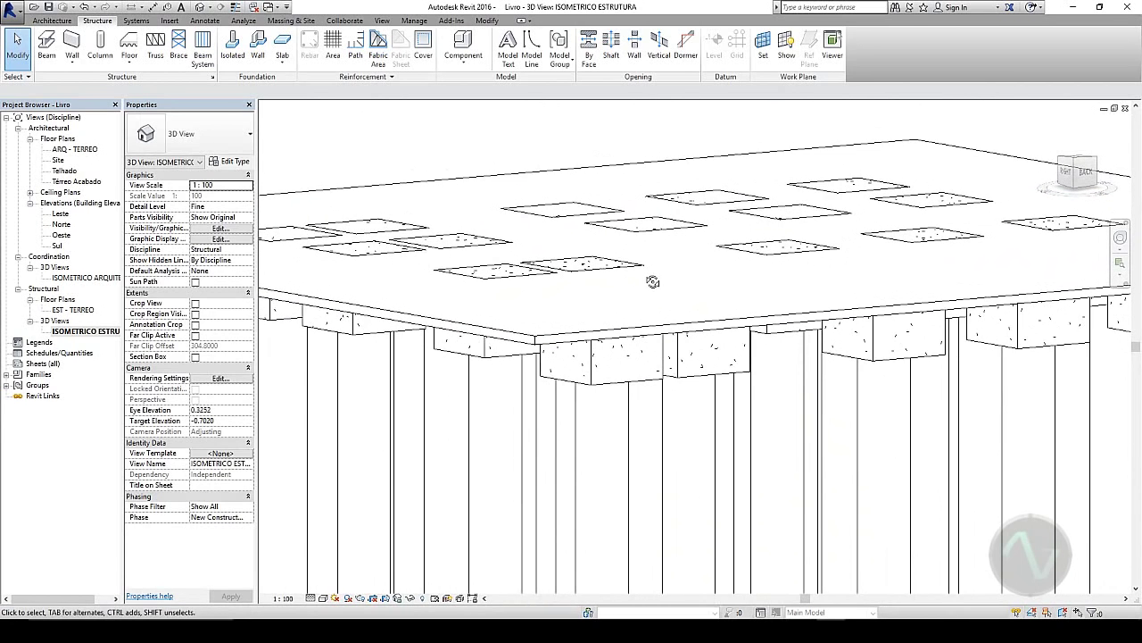
middle_click_drag(553, 301, 620, 263, "shift")
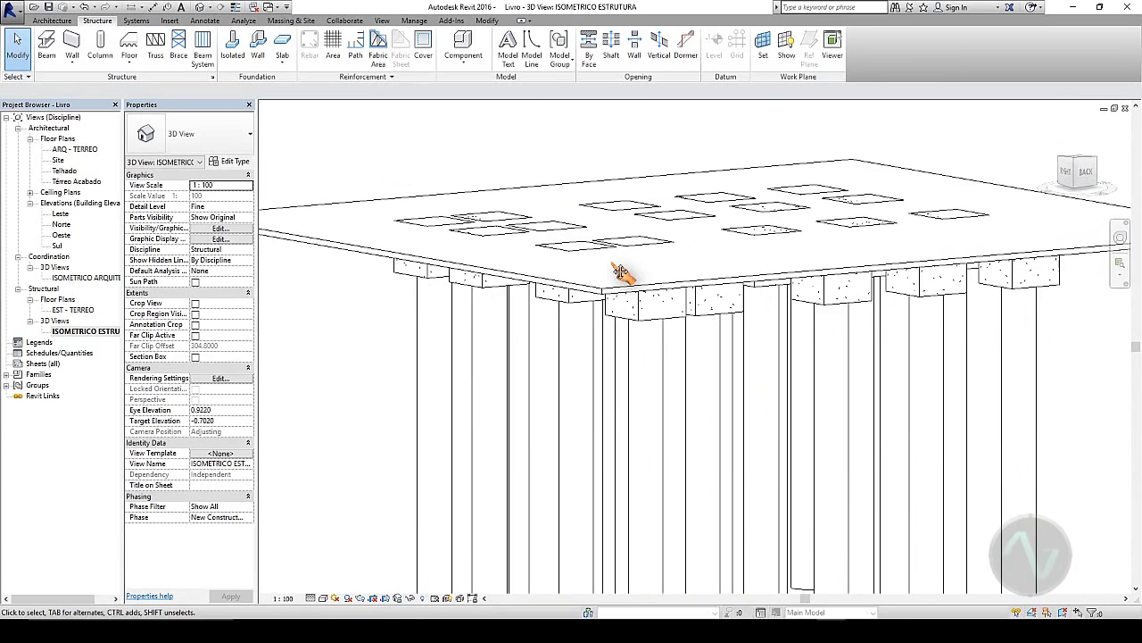
- In the EST - TERREO plan, set the offset of all fifteen pile caps on grids 2, 3 and 4 to -0.1
double_click(72, 309)
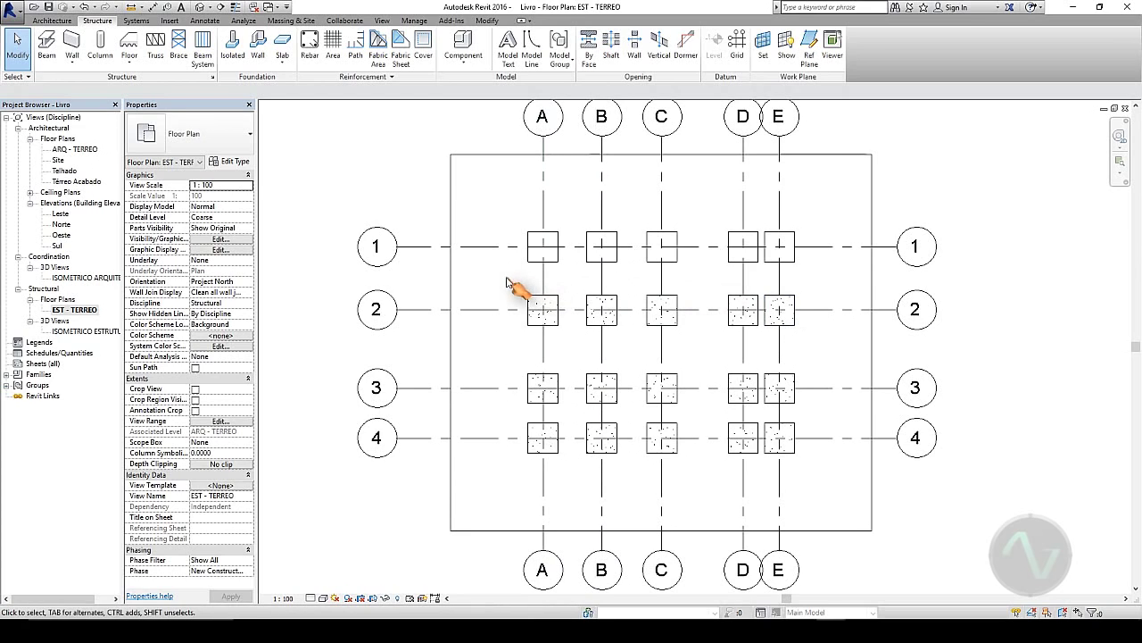
left_click_drag(497, 274, 819, 485)
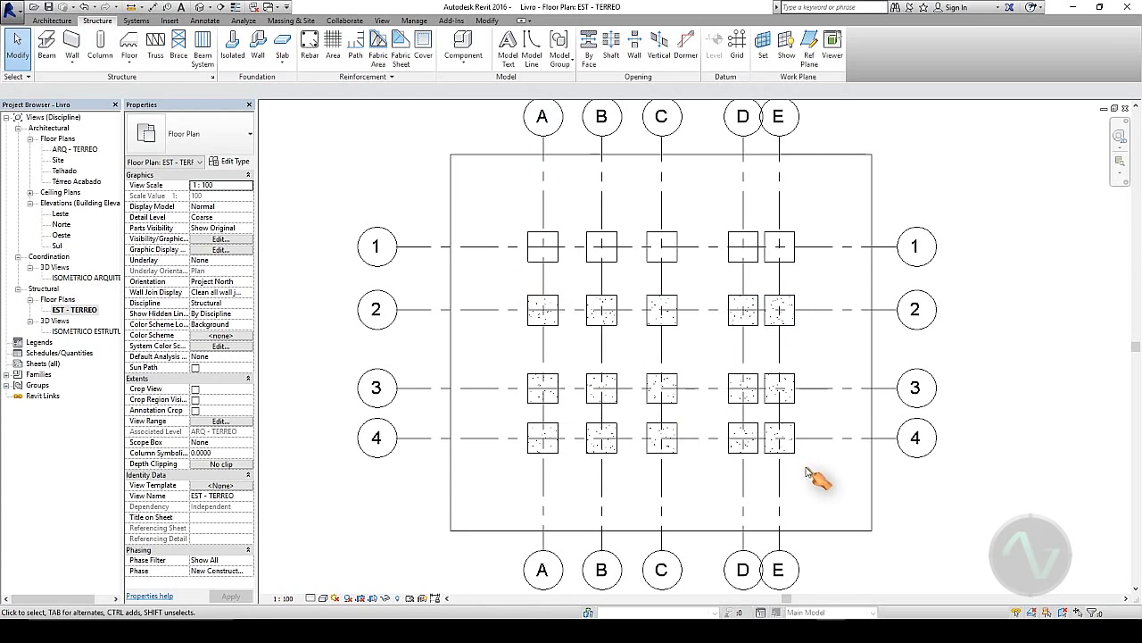
left_click(543, 309)
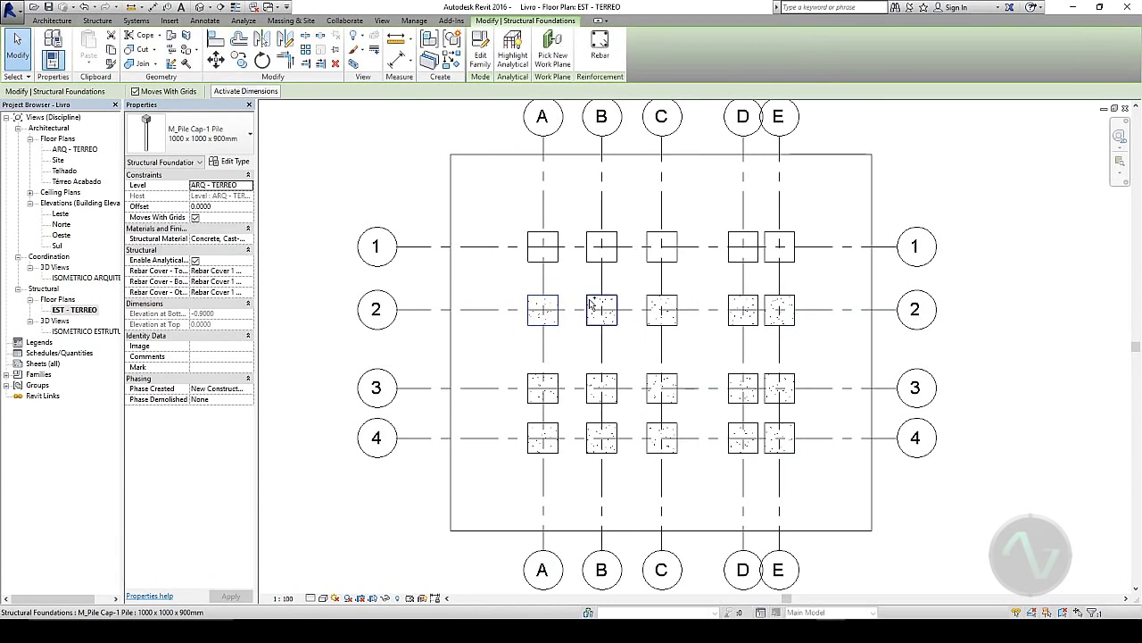
left_click(594, 300, "ctrl")
left_click(658, 301, "ctrl")
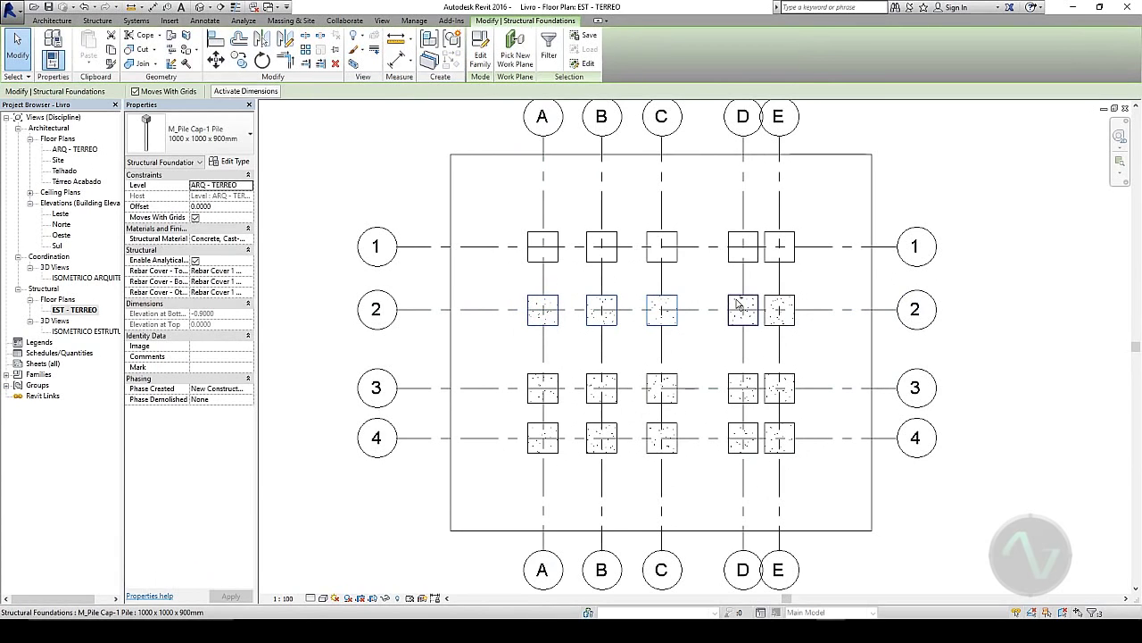
left_click(738, 306, "ctrl")
left_click(784, 305, "ctrl")
left_click(786, 384, "ctrl")
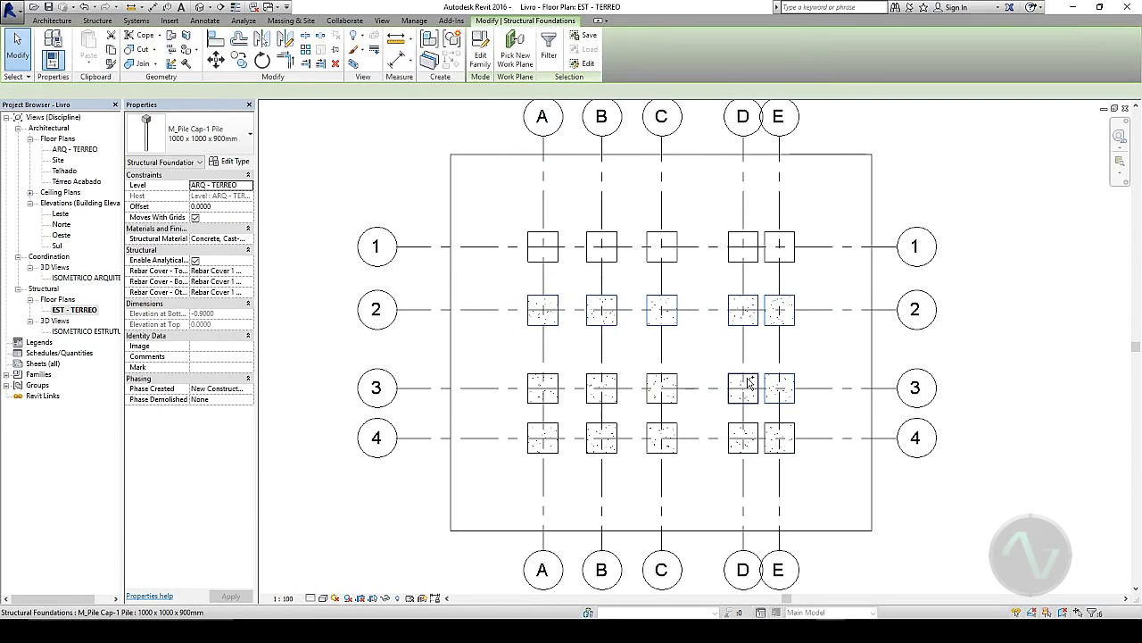
left_click(741, 382, "ctrl")
left_click(662, 384, "ctrl")
left_click(625, 382, "ctrl")
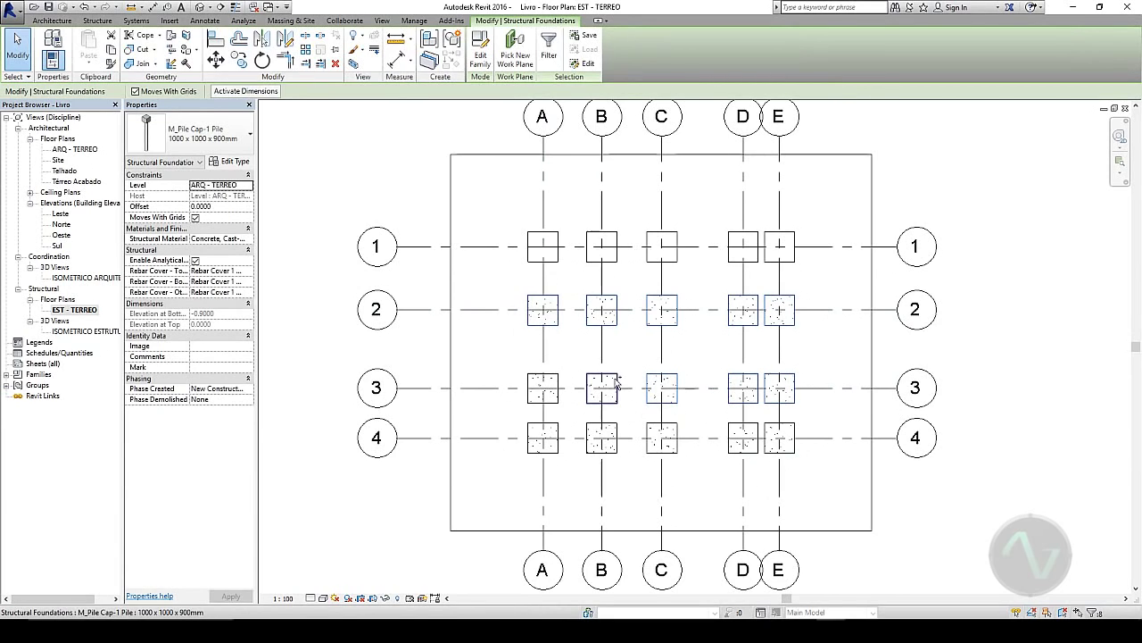
left_click(553, 382, "ctrl")
left_click(557, 428, "ctrl")
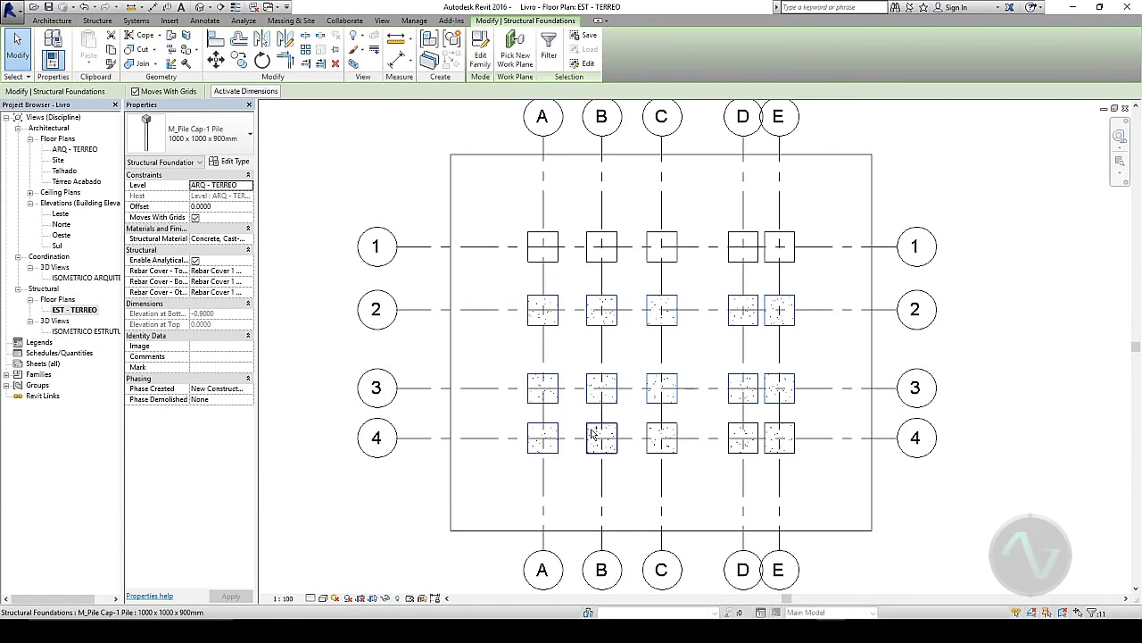
left_click(603, 433, "ctrl")
left_click(651, 434, "ctrl")
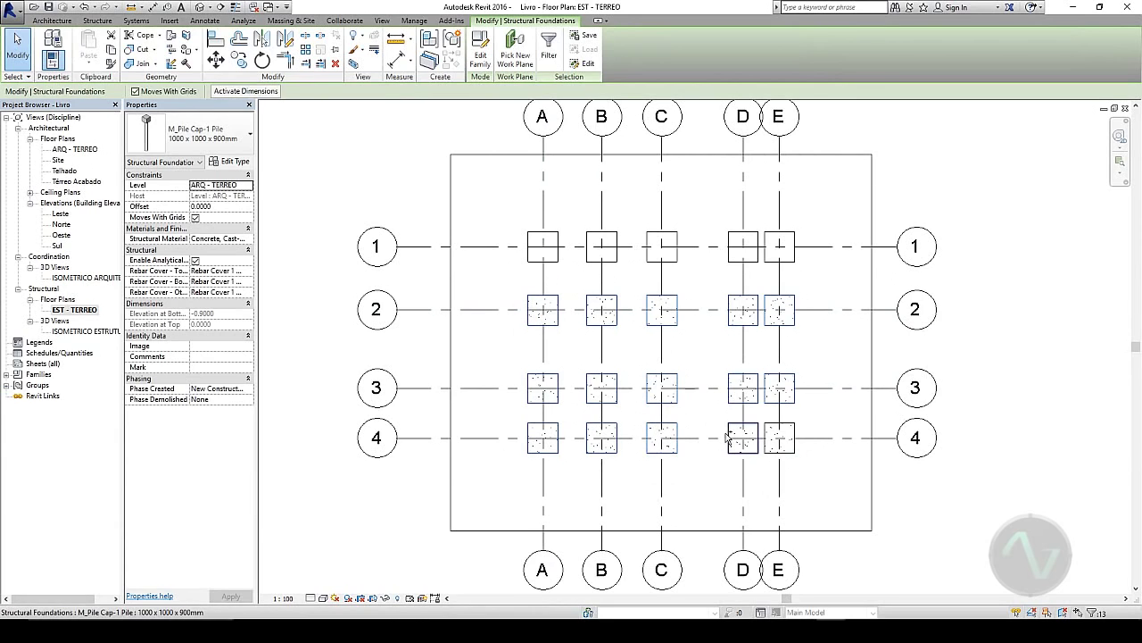
left_click(734, 435, "ctrl")
left_click(769, 429, "ctrl")
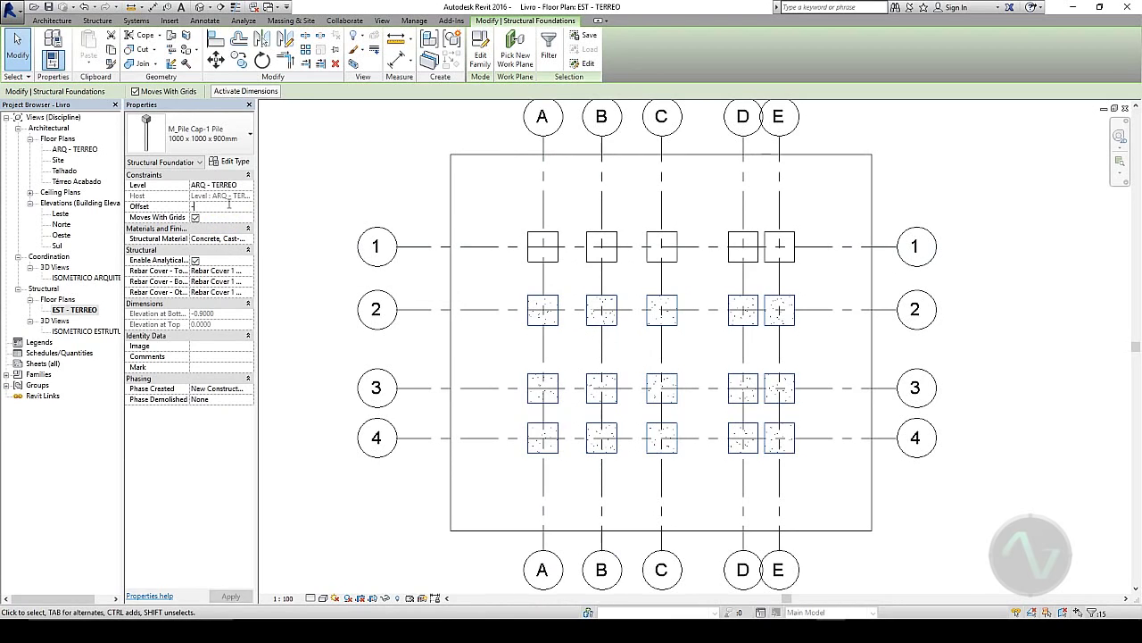
left_click(312, 290)
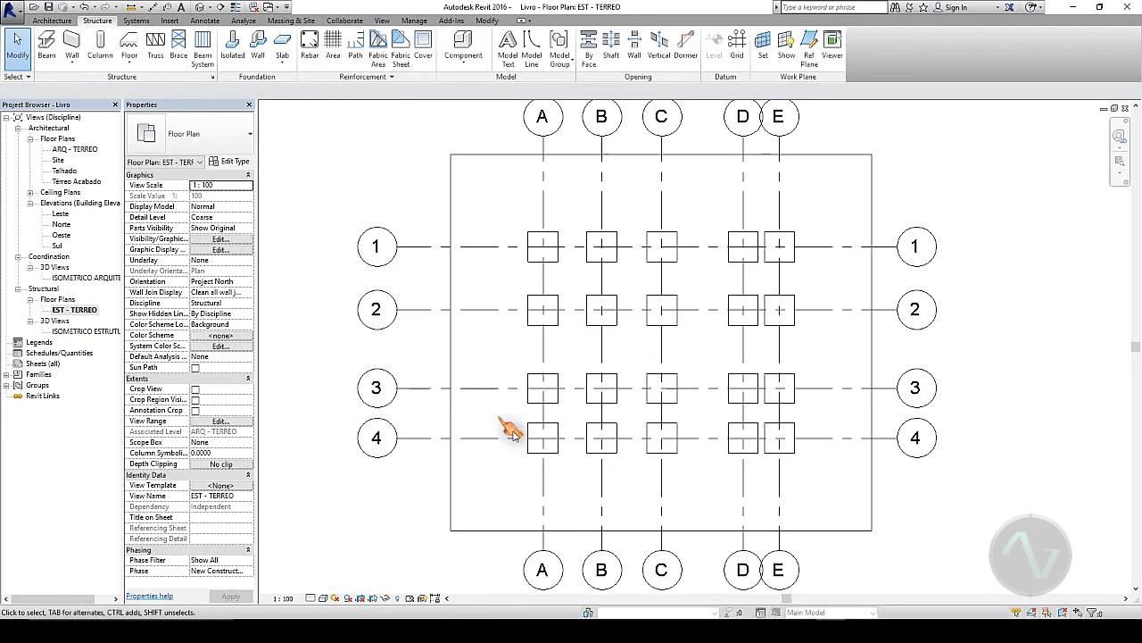
left_click(566, 437)
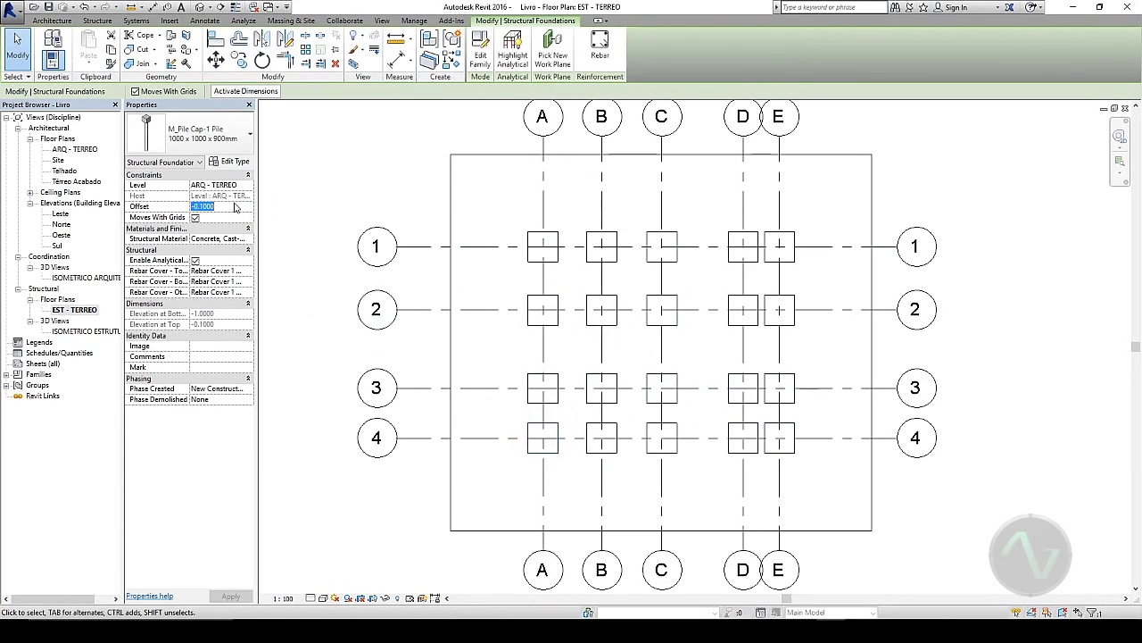
- Try an offset of 0 on the pile cap at A-4 and restore its offset to -0.1
type("0")
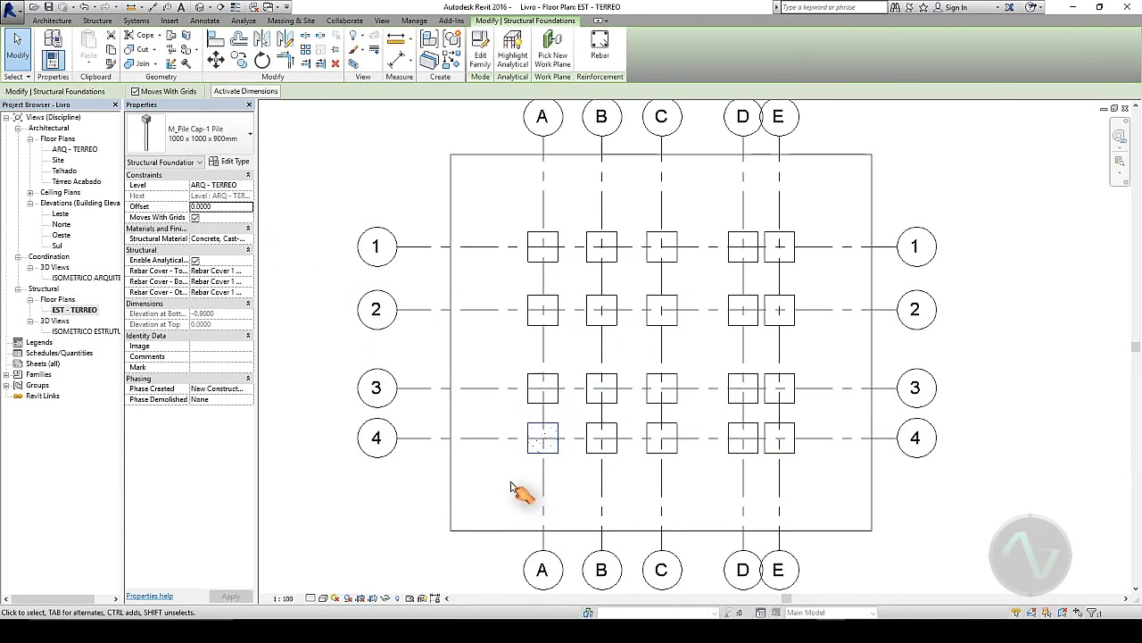
scroll(541, 446, "up", 2)
scroll(566, 459, "up", 3)
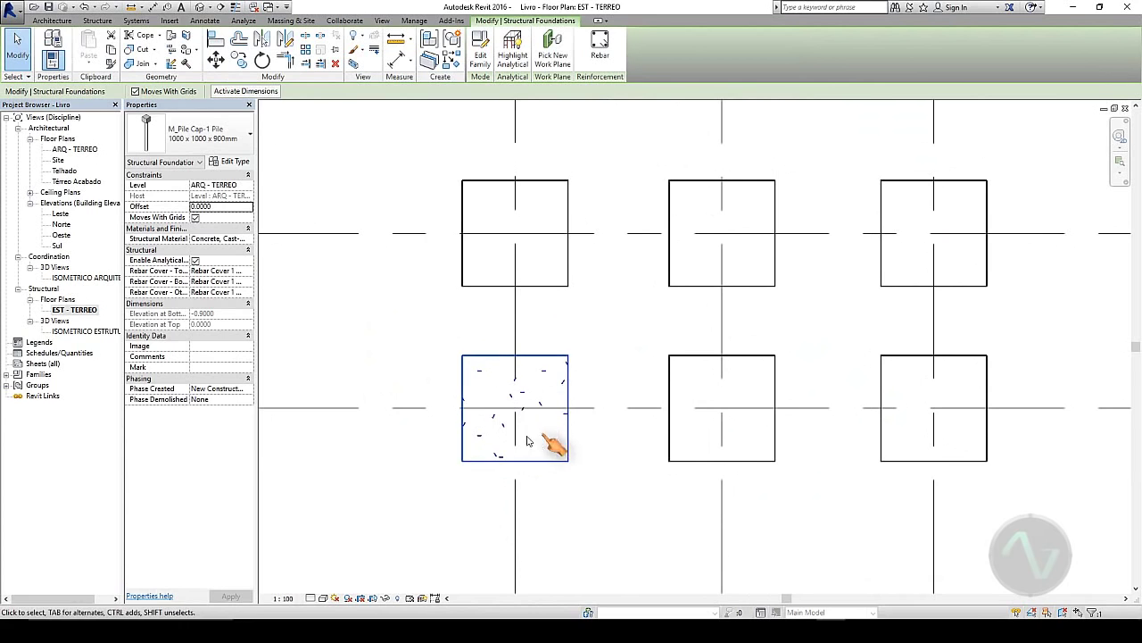
scroll(625, 476, "down", 4)
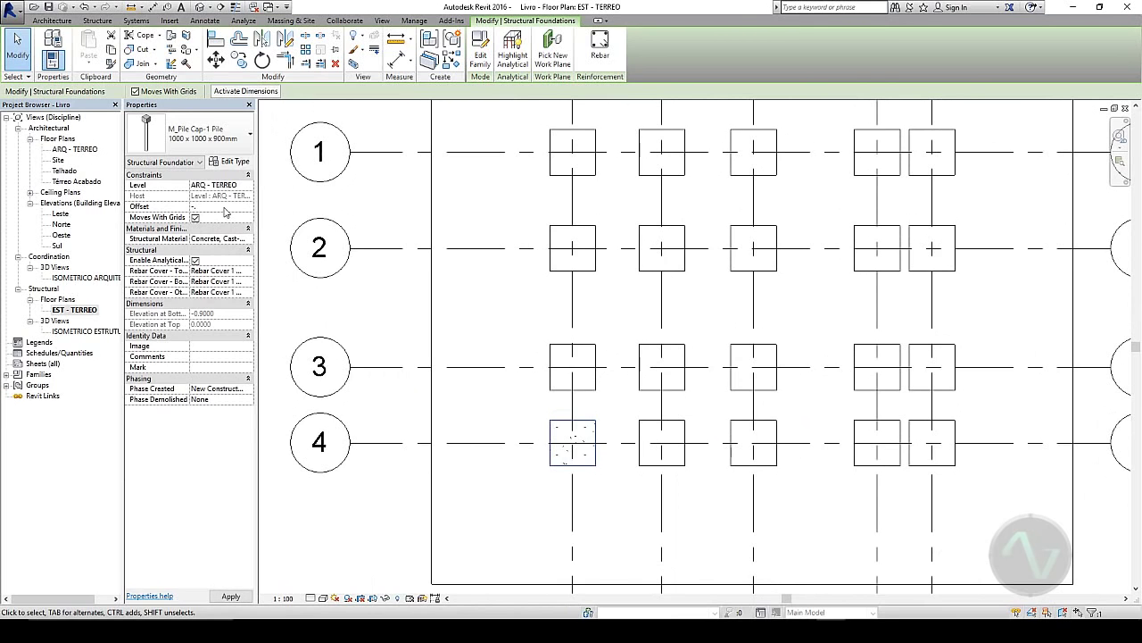
left_click(382, 214)
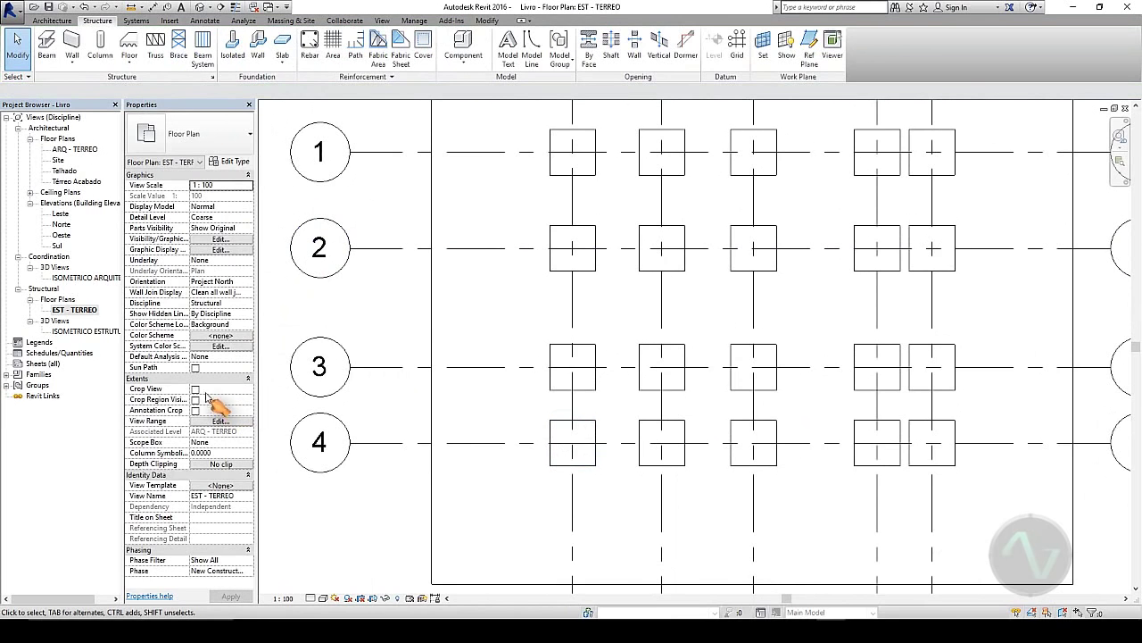
- Examine the pile caps and piles beneath the slab in the ISOMETRICO ESTRUTURA 3D view
double_click(86, 332)
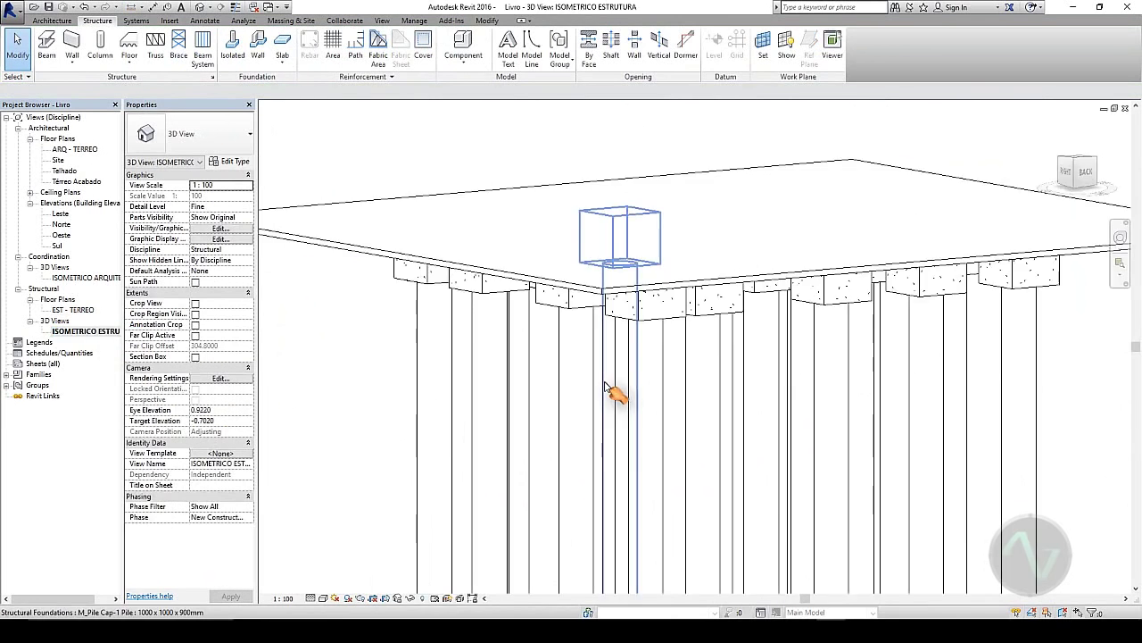
middle_click_drag(554, 162, 602, 217, "shift")
scroll(580, 230, "down", 3)
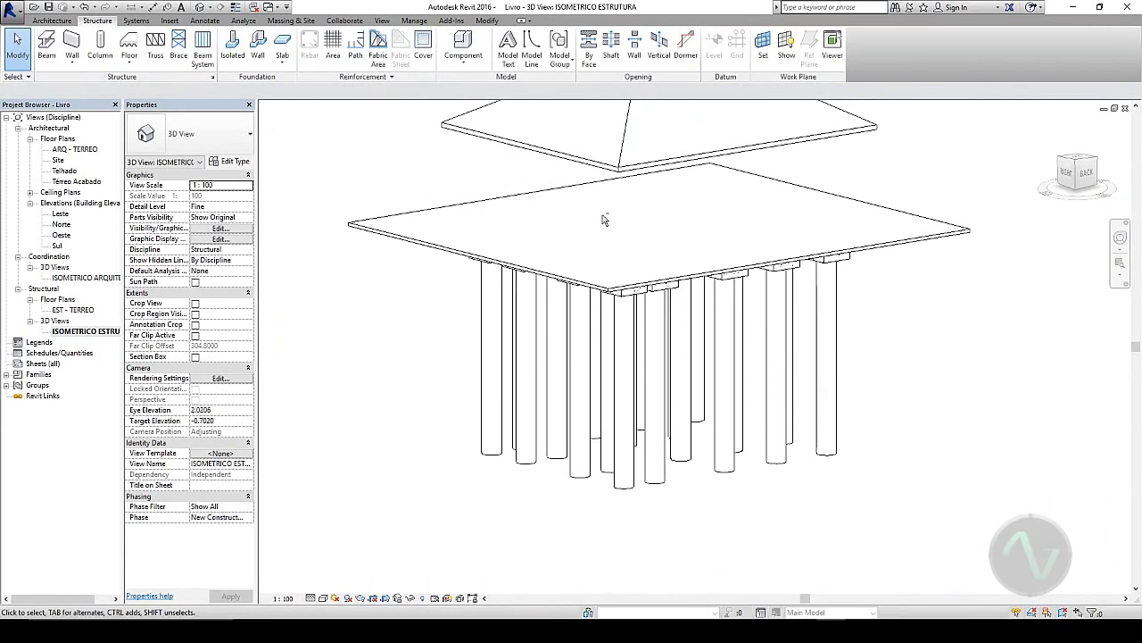
- In the EST - TERREO plan, draw a vertical Parede de 15 cm structural wall east of the grid bubbles, using Height, Unconnected, 3.0
double_click(77, 309)
scroll(750, 319, "down", 3)
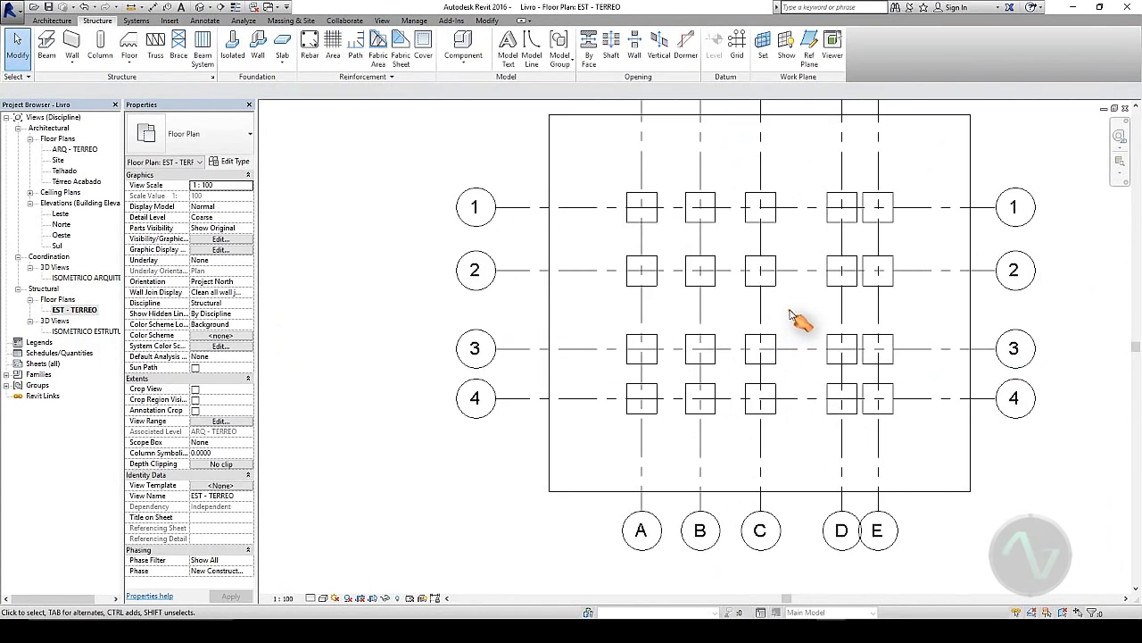
middle_click_drag(727, 319, 721, 345)
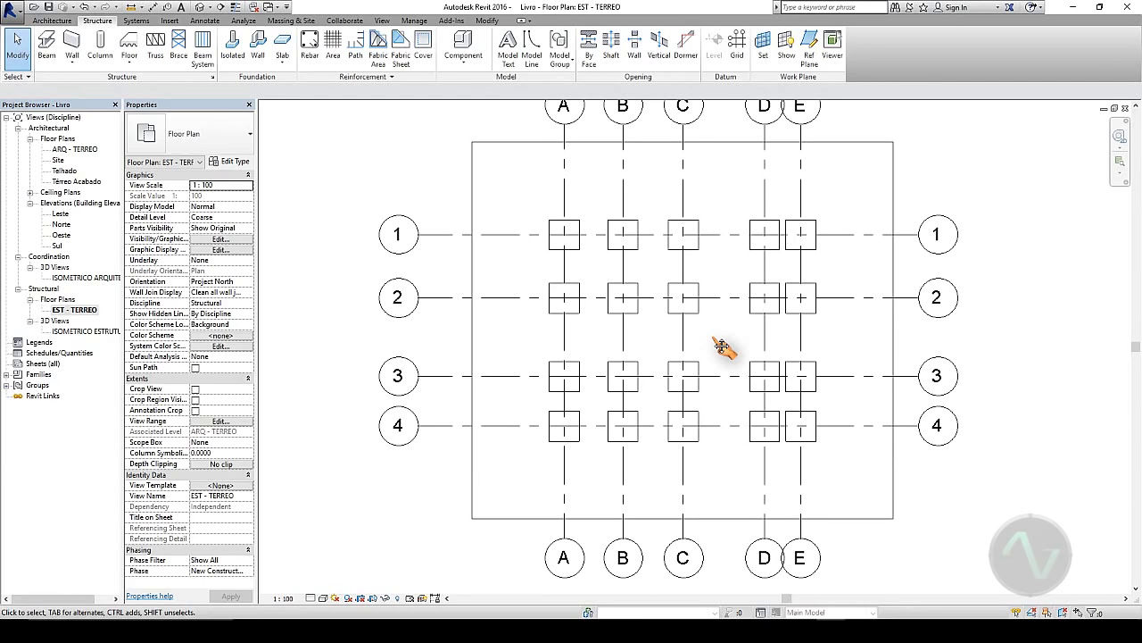
middle_click_drag(987, 331, 776, 332)
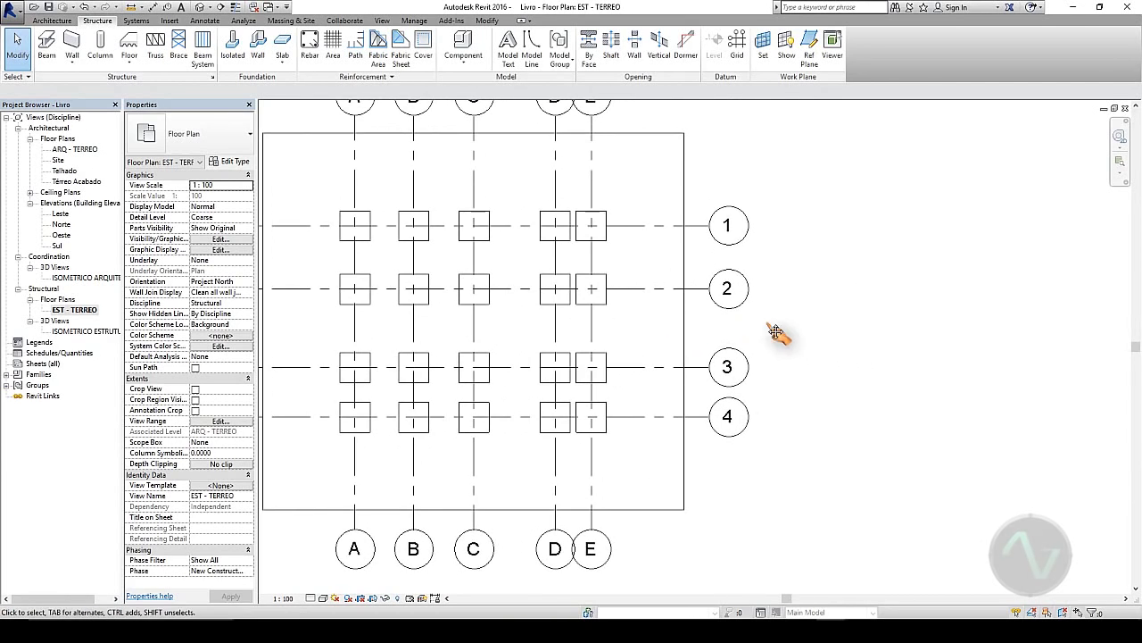
left_click(71, 43)
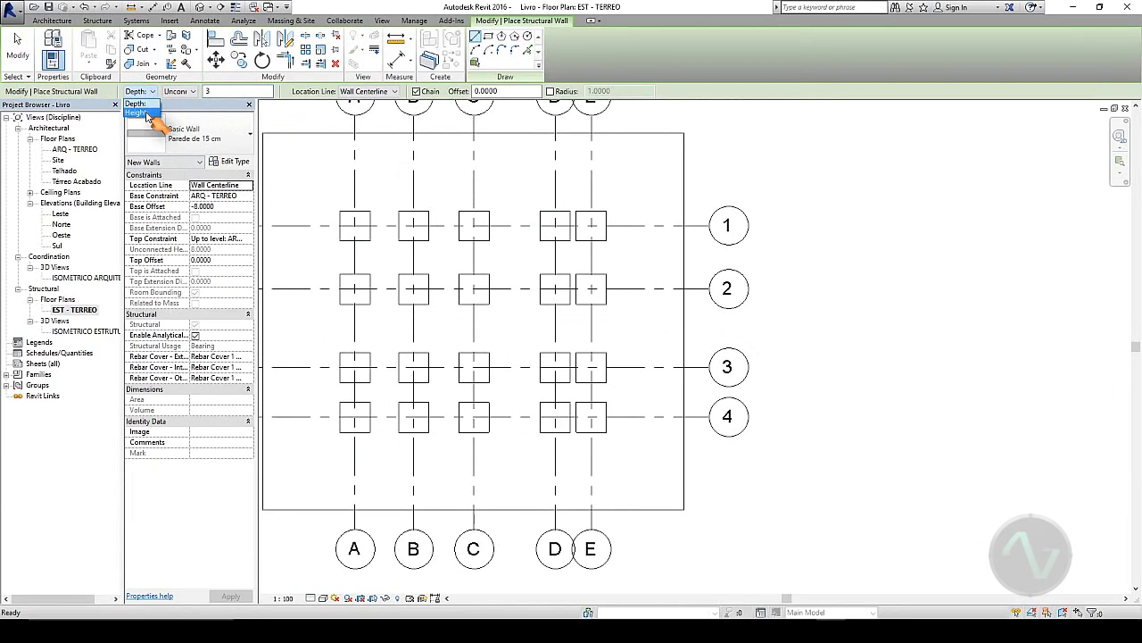
left_click(143, 114)
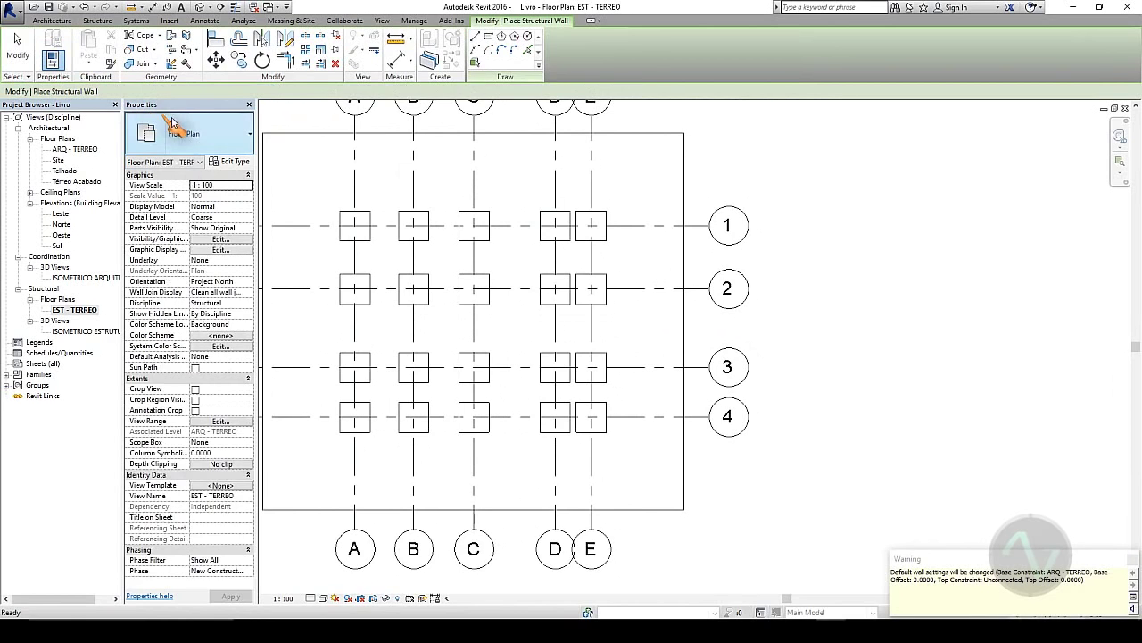
left_click(784, 190)
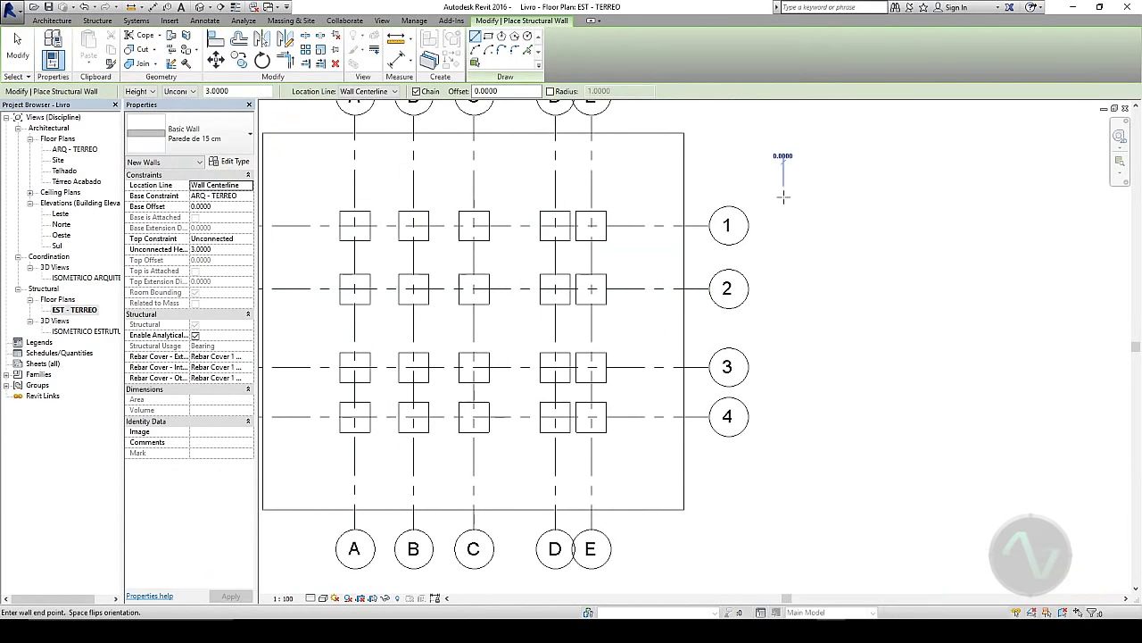
left_click(783, 437)
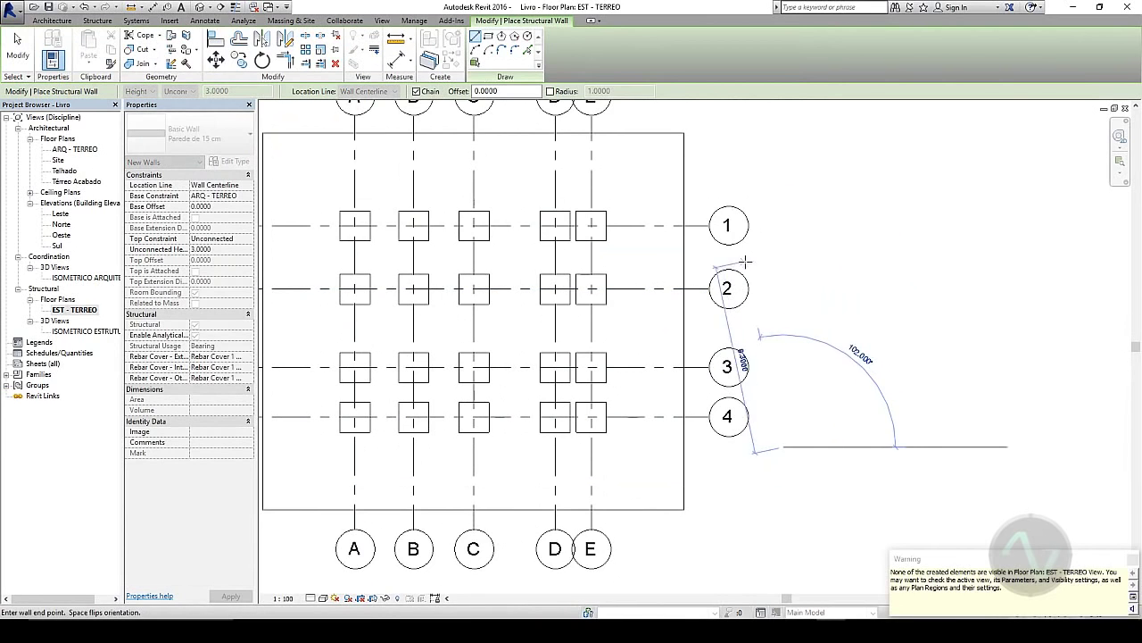
left_click(18, 46)
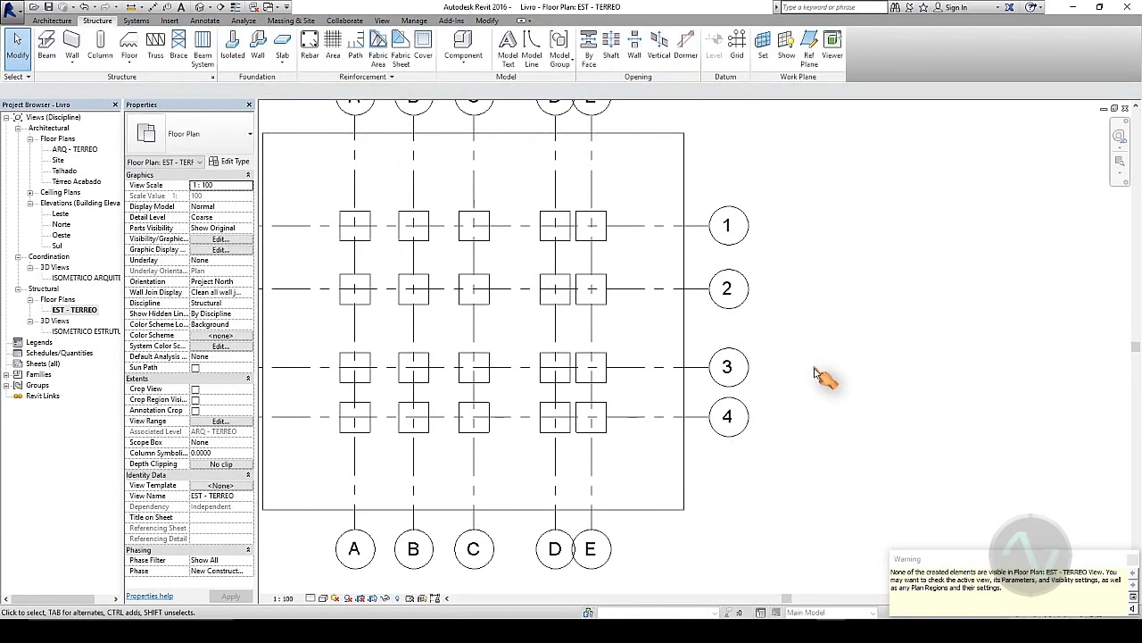
left_click(1133, 560)
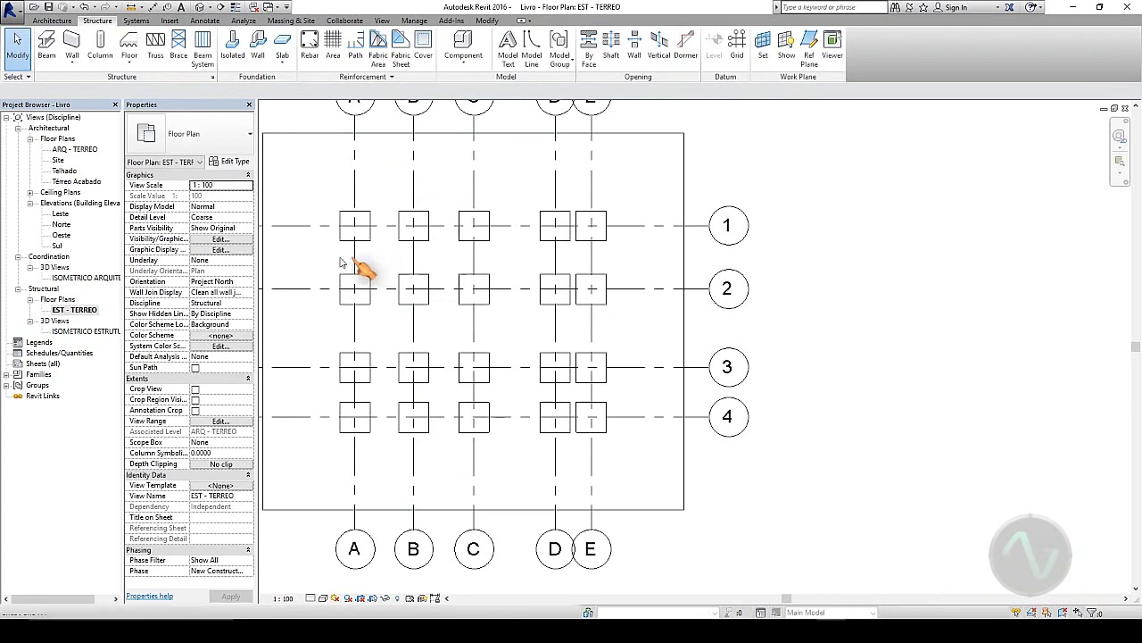
- Turn on the Walls model category in the visibility overrides of the EST - TERREO plan
left_click(220, 240)
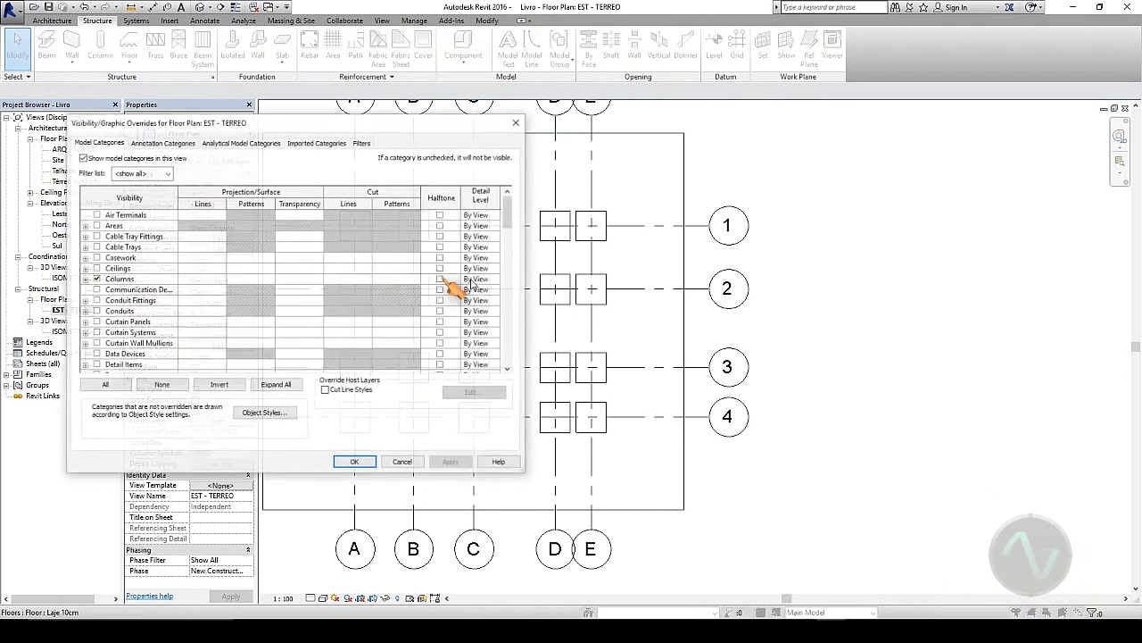
left_click_drag(507, 234, 508, 362)
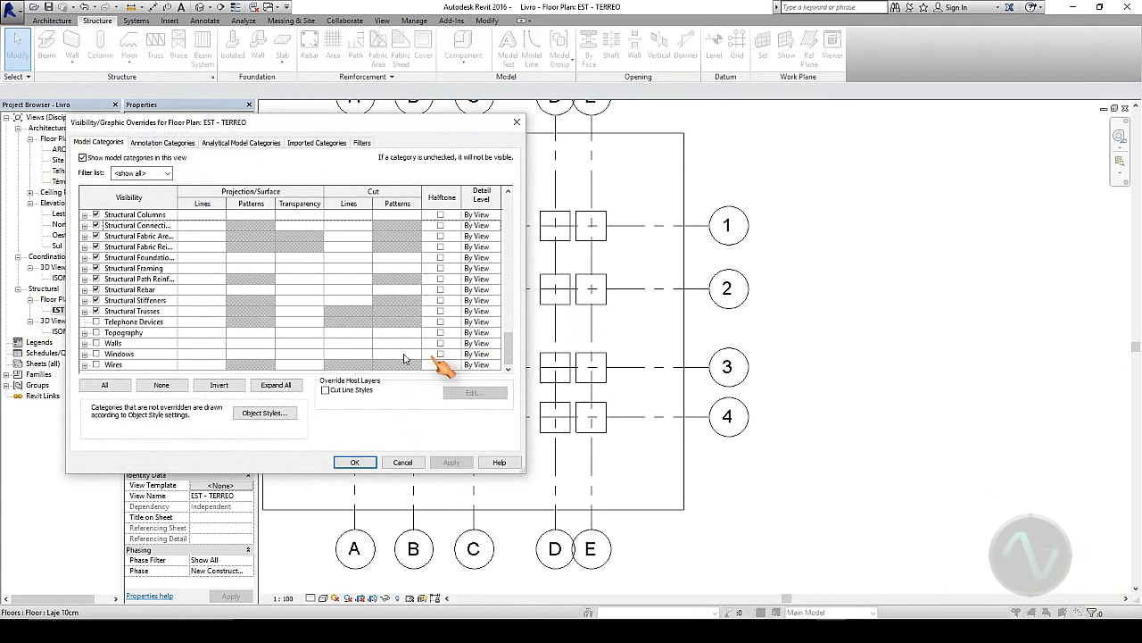
left_click(96, 342)
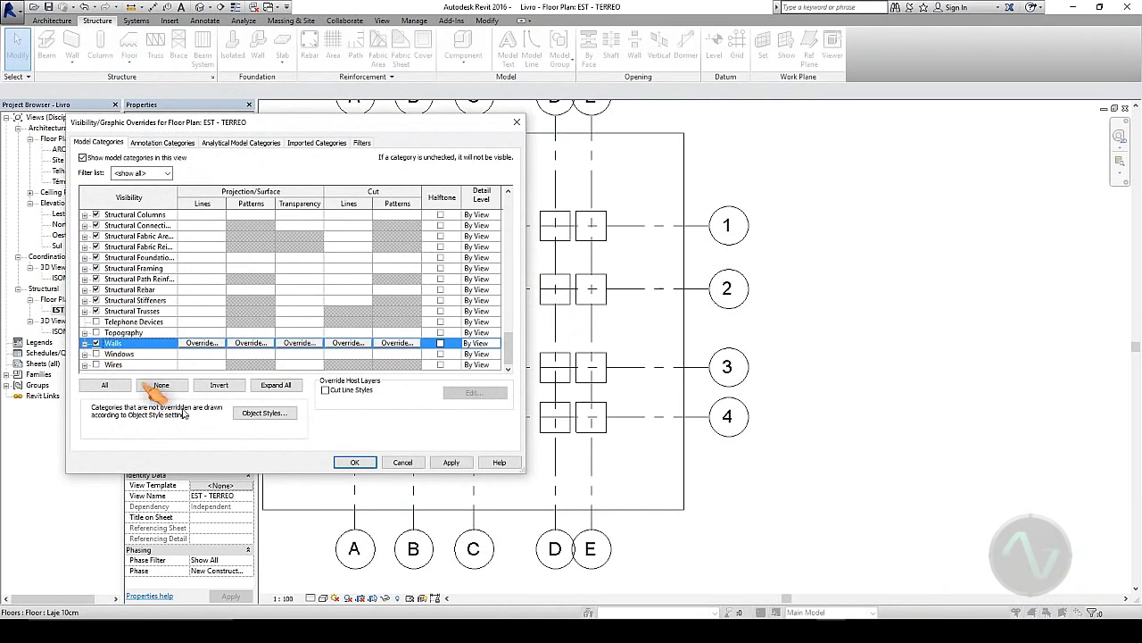
left_click(354, 462)
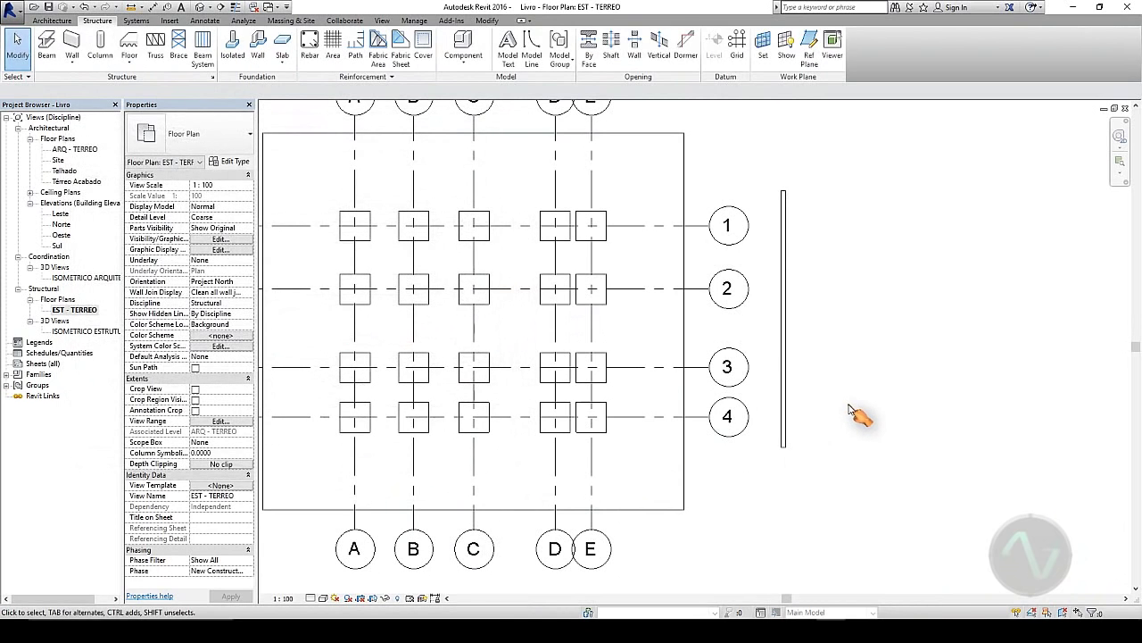
- Review the Bearing Footing - 900 x 300 type dimensions without changes and place this wall foundation under the new structural wall
left_click(593, 121)
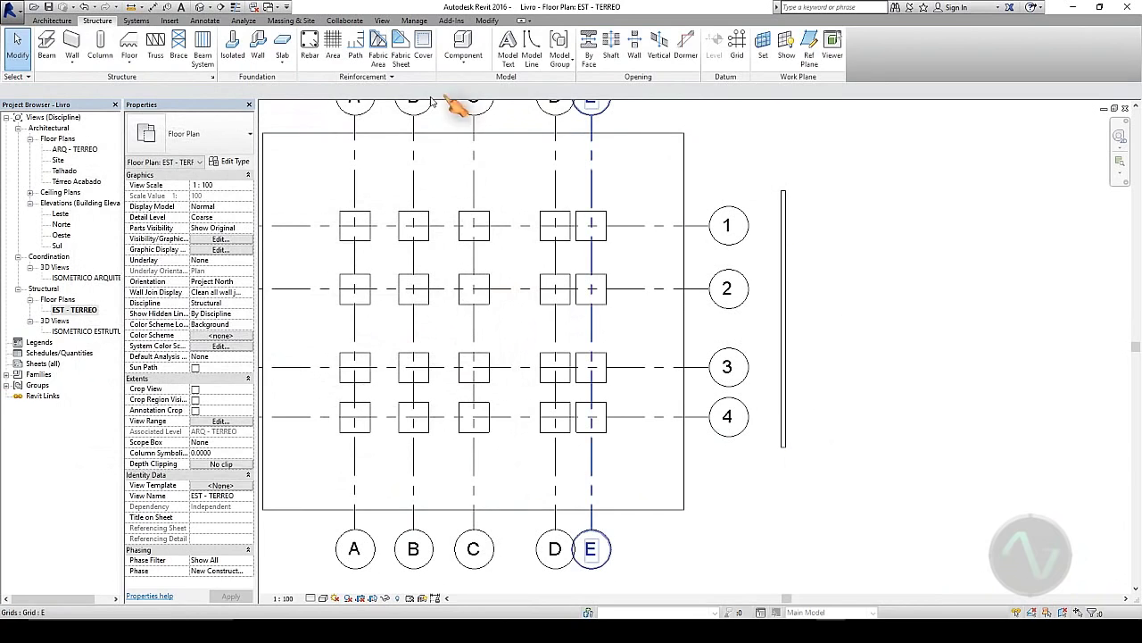
left_click(261, 49)
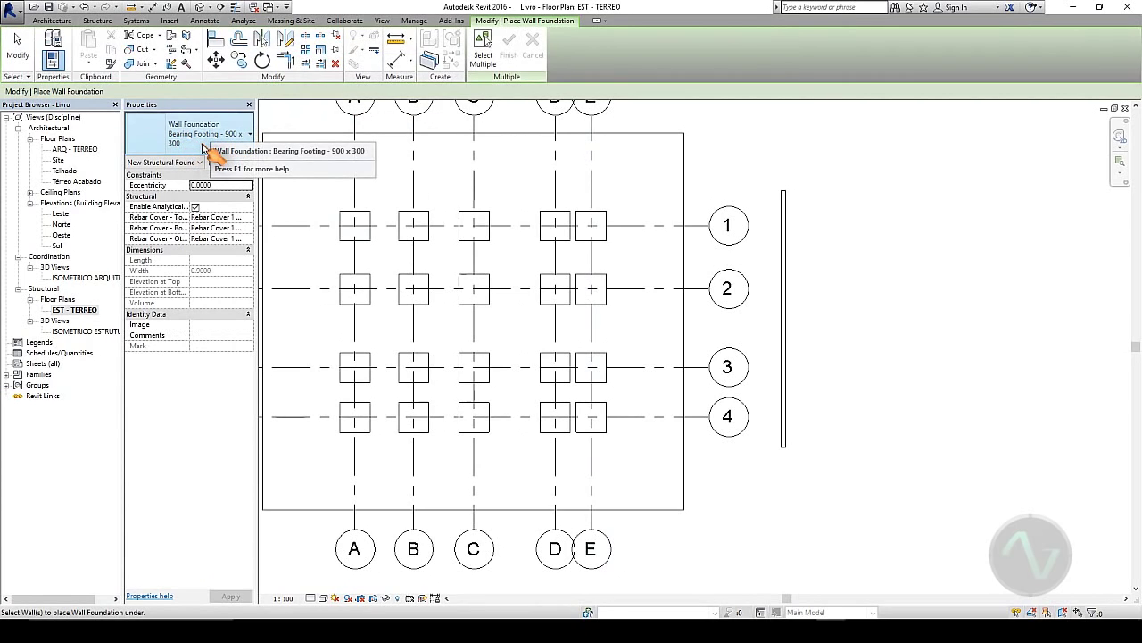
left_click(232, 162)
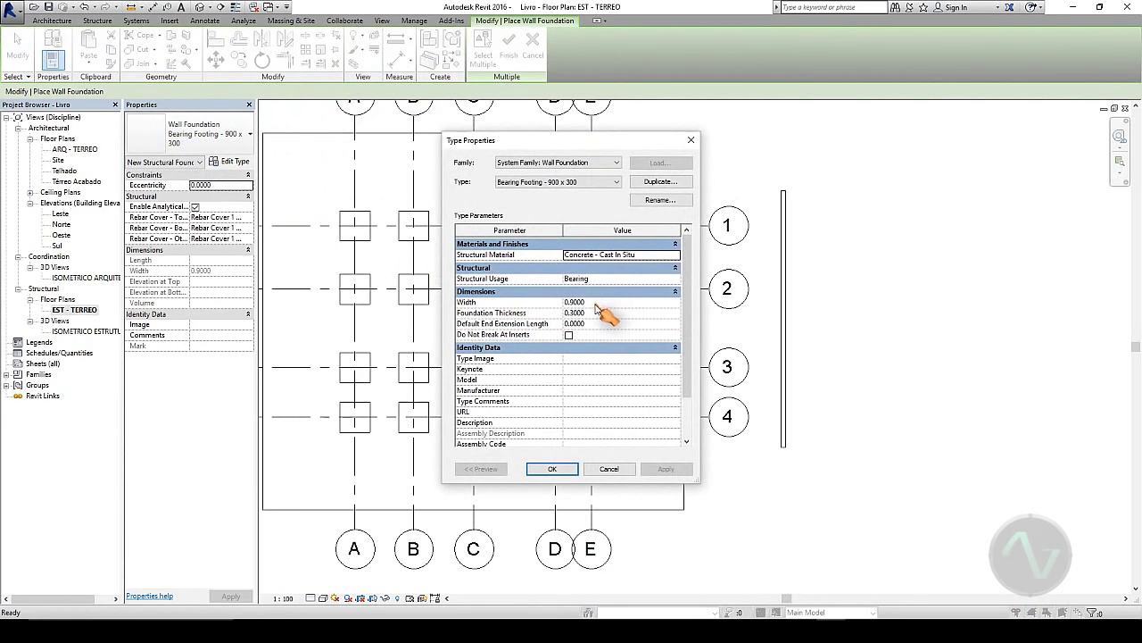
left_click(609, 469)
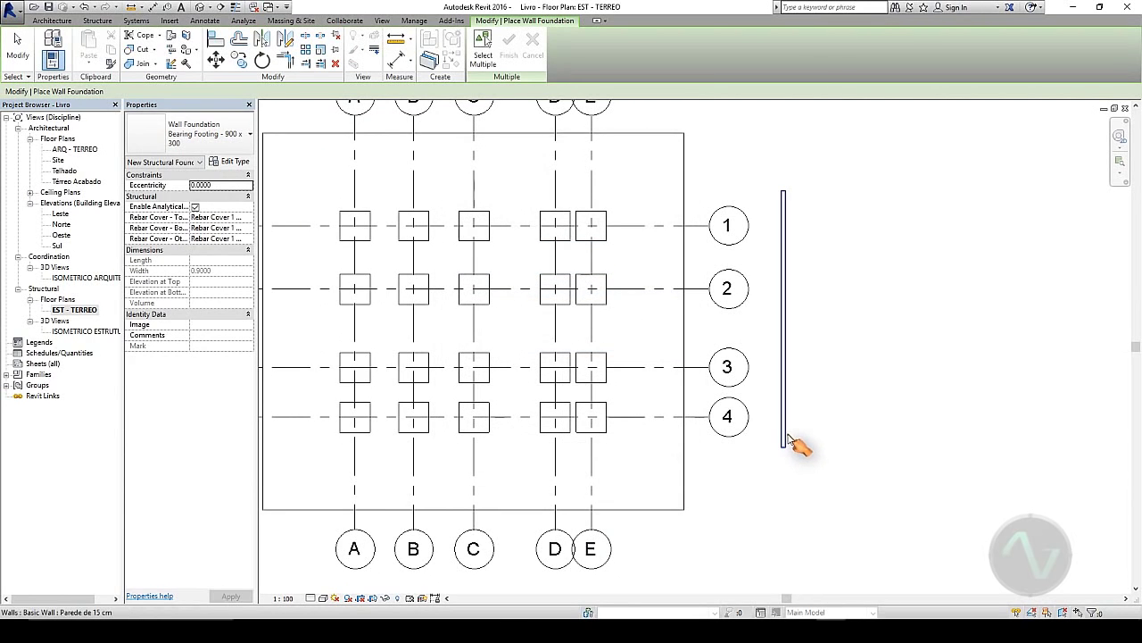
left_click(786, 439)
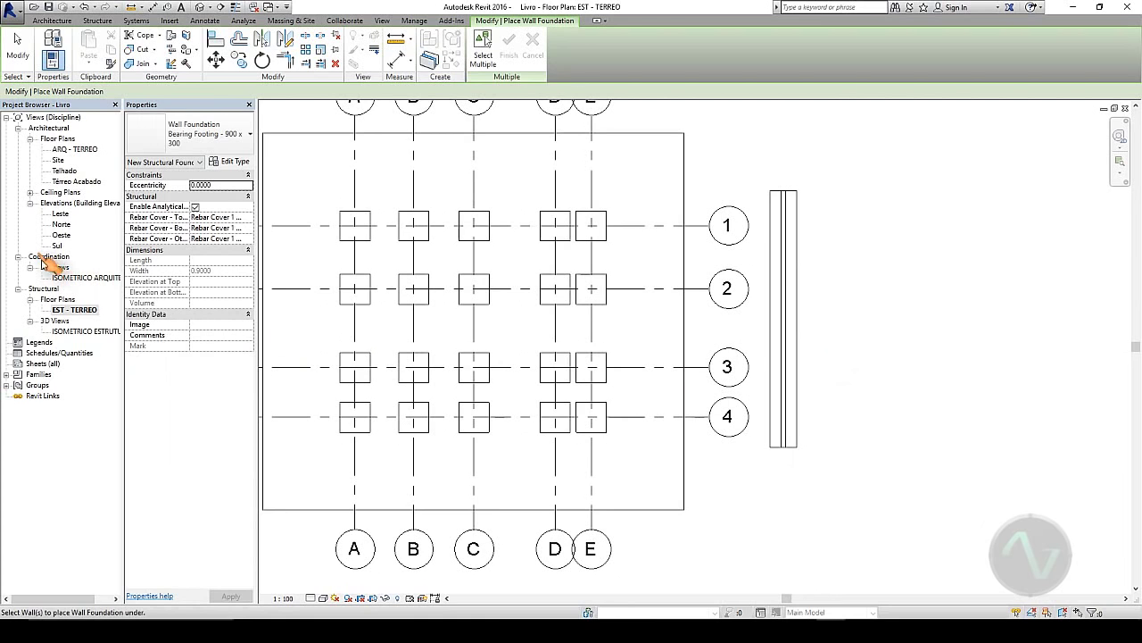
- Open the ISOMETRICO ESTRUTURA 3D view and orbit it to see the wall foundation from the front side
left_click(74, 310)
double_click(79, 331)
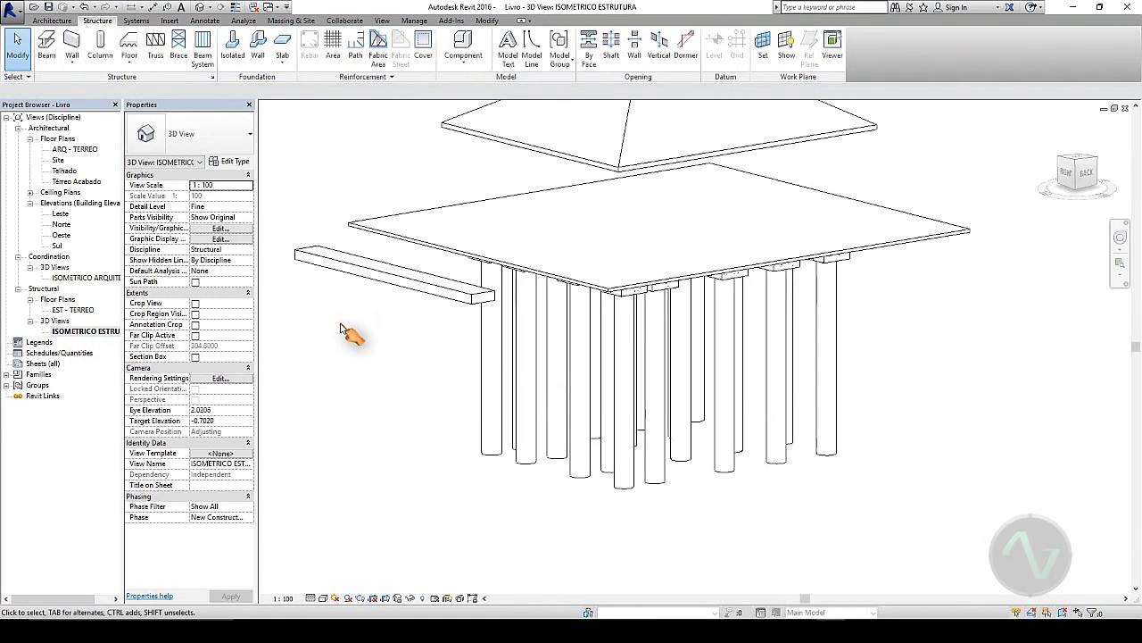
middle_click_drag(342, 330, 907, 399, "shift")
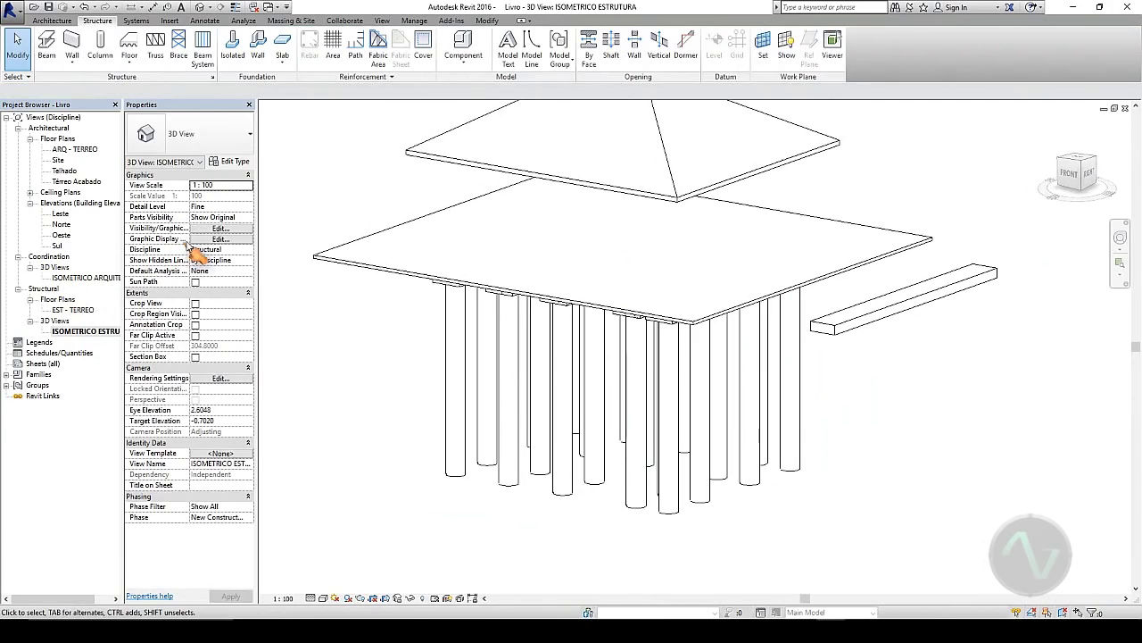
- Turn on the visibility of the Walls category in the ISOMETRICO ESTRUTURA view
left_click(221, 228)
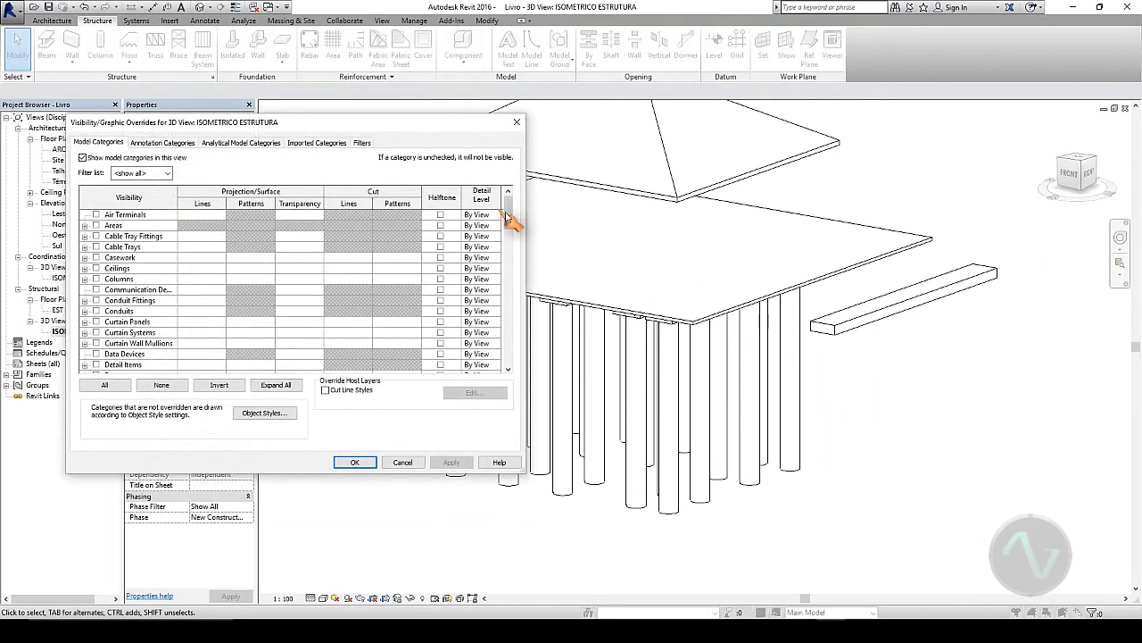
left_click_drag(508, 219, 517, 369)
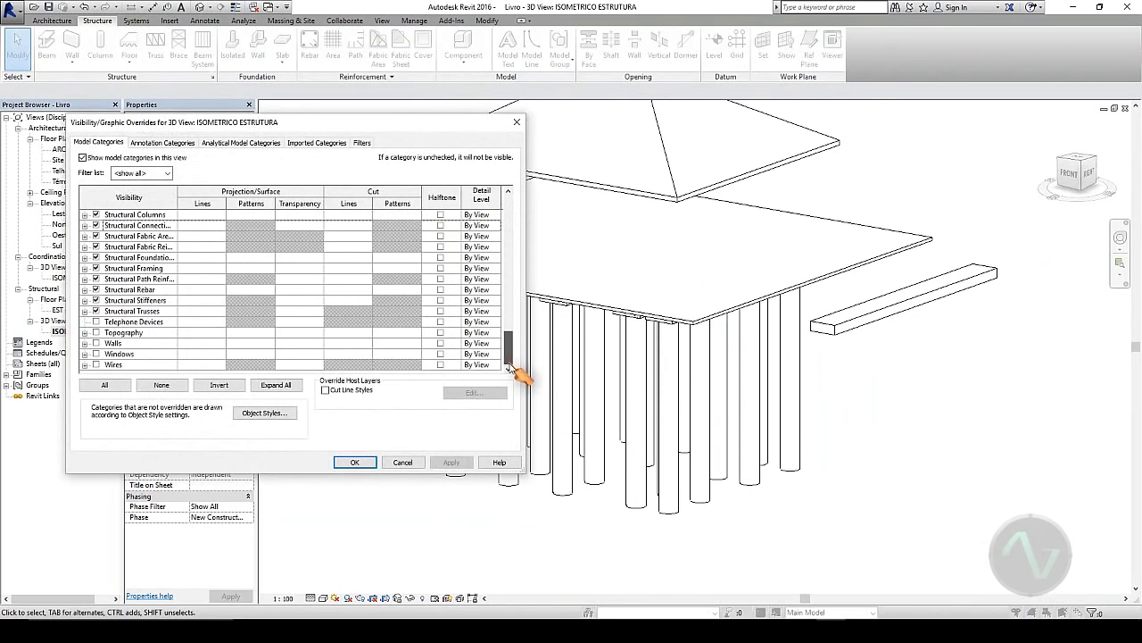
left_click(96, 343)
left_click(355, 462)
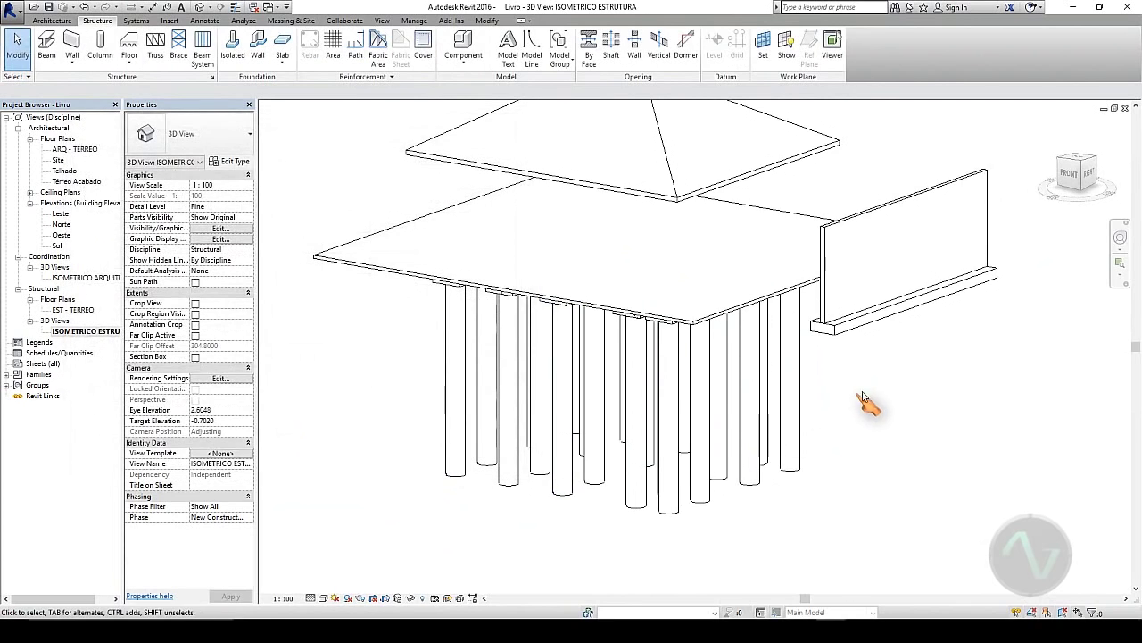
- Set the type width of the foundation under the isolated wall to 1.5 and apply it
scroll(861, 395, "down", 2)
scroll(798, 462, "up", 5)
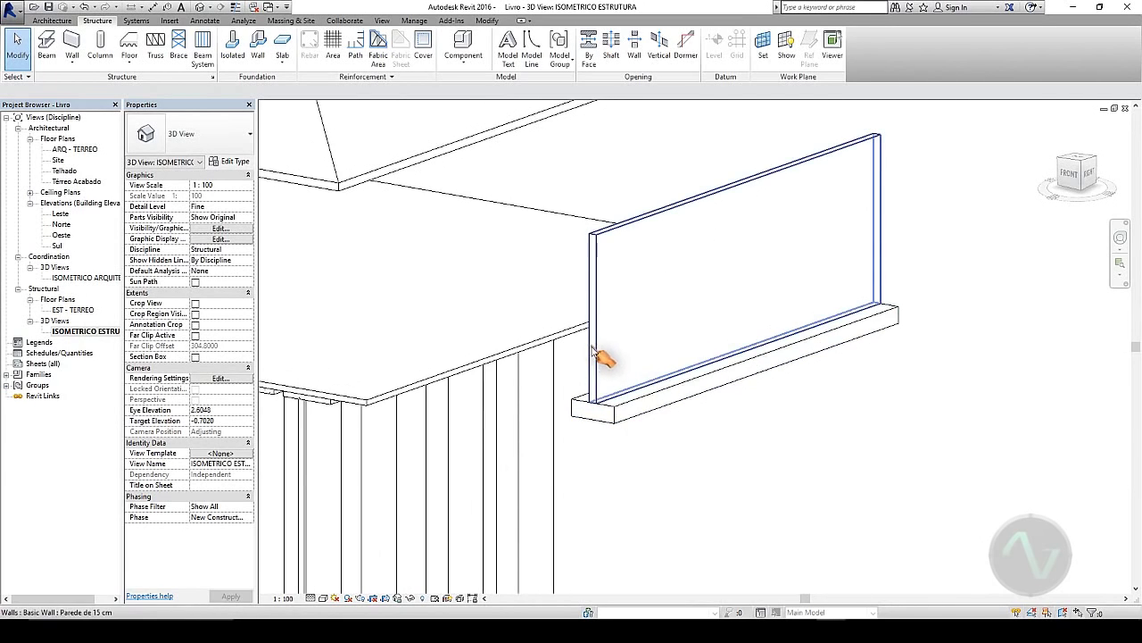
left_click(612, 399)
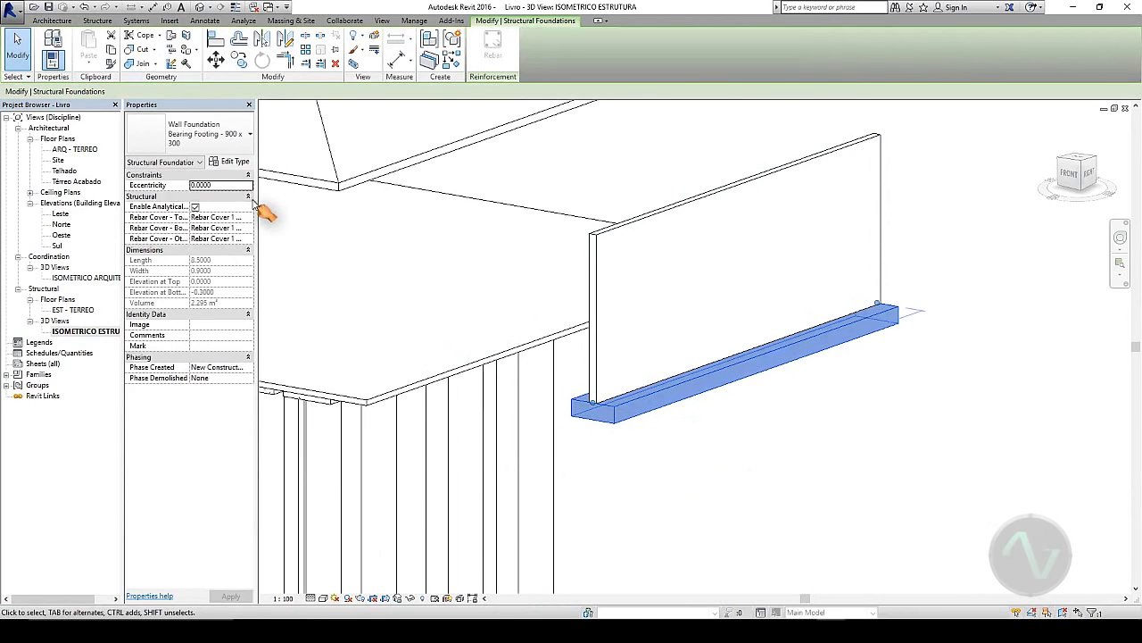
left_click(230, 160)
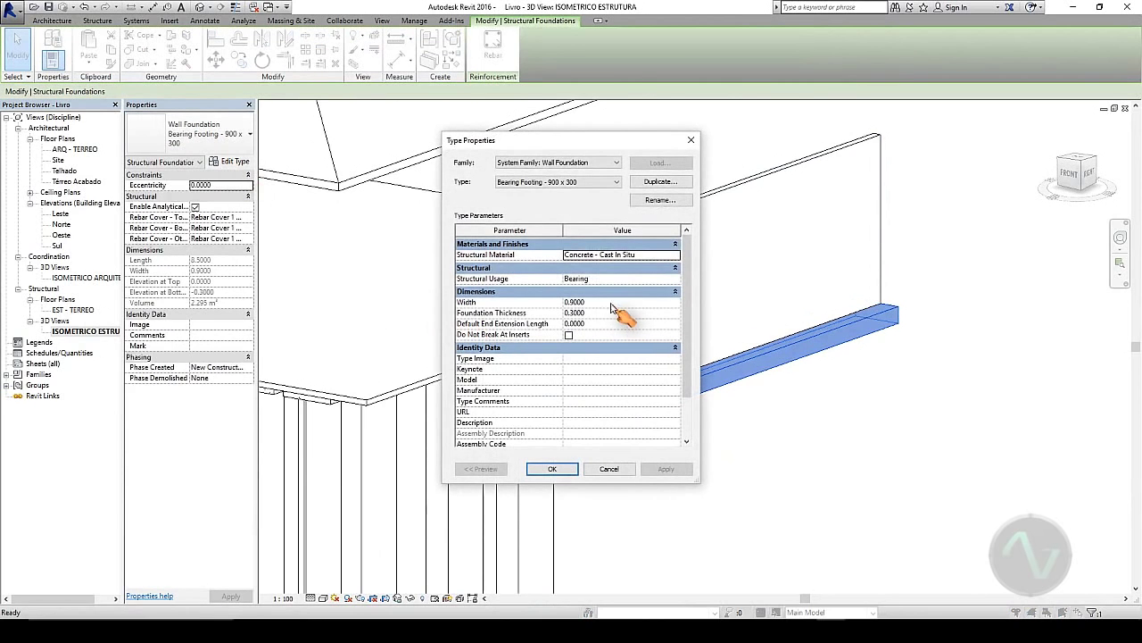
left_click_drag(589, 141, 412, 141)
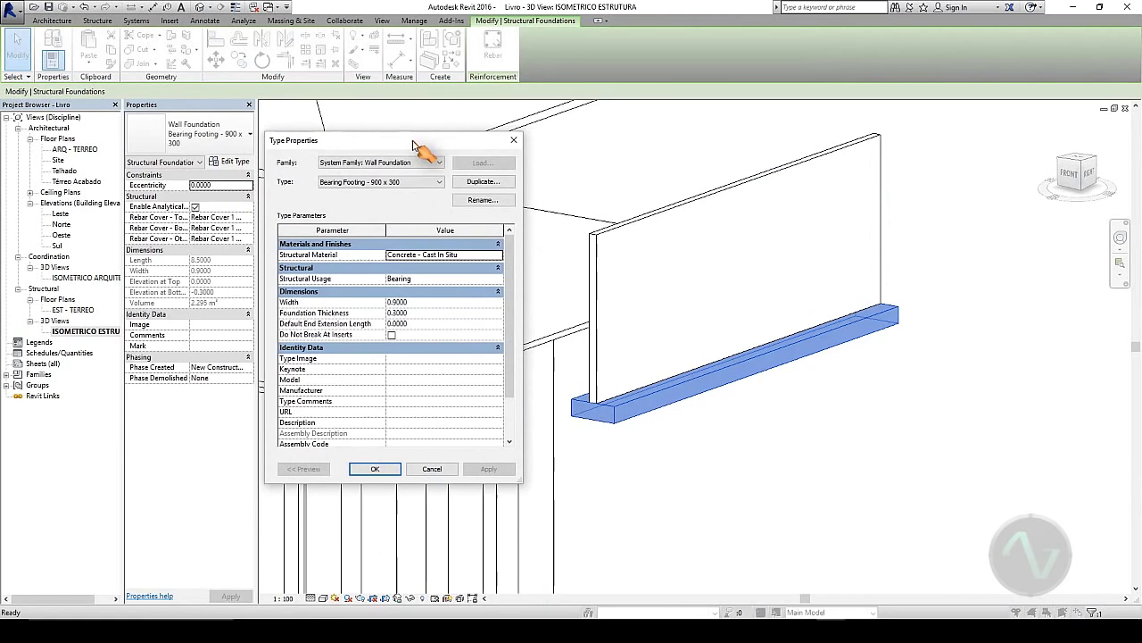
left_click(427, 303)
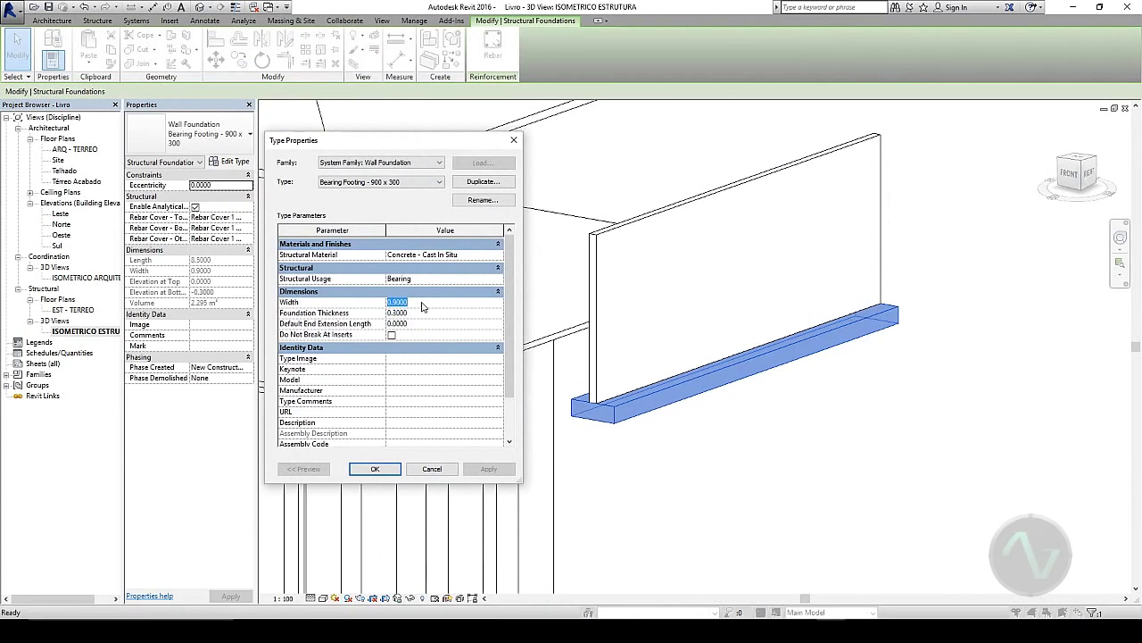
type("1.")
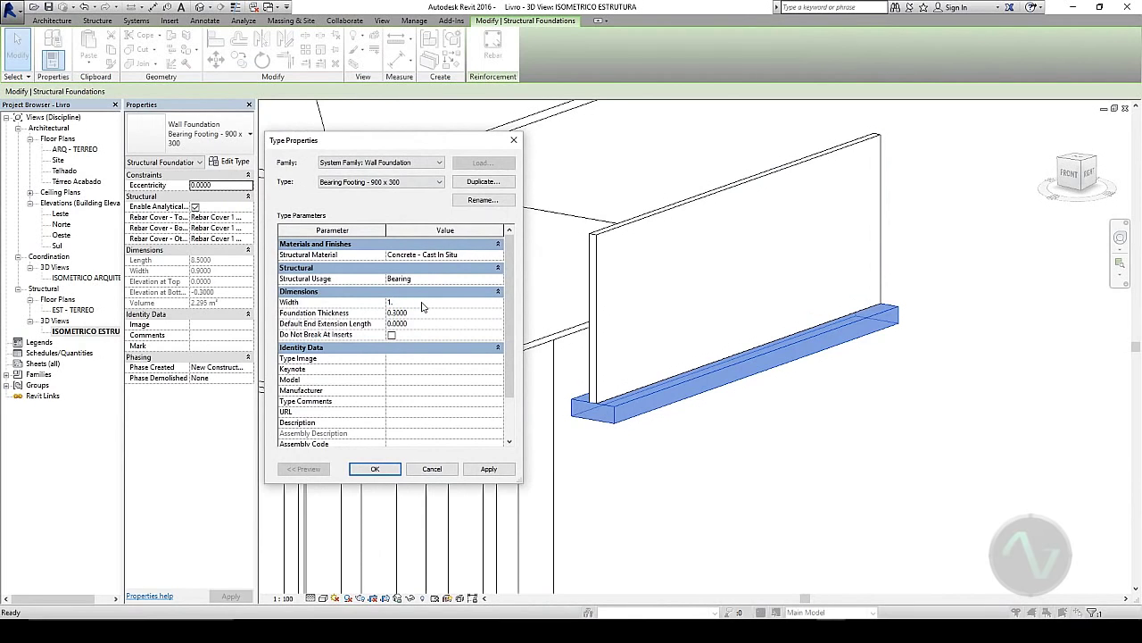
type("5")
left_click(503, 470)
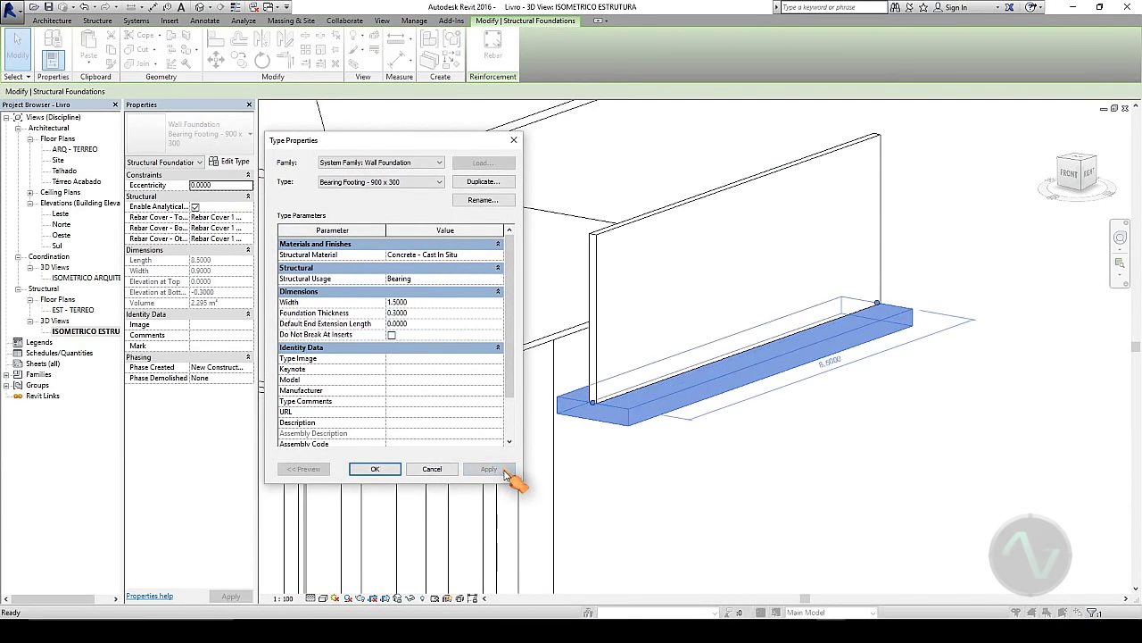
- Set the footing type's foundation thickness to 0.5 and its default end extension length to 0.2, applying each value
left_click(427, 314)
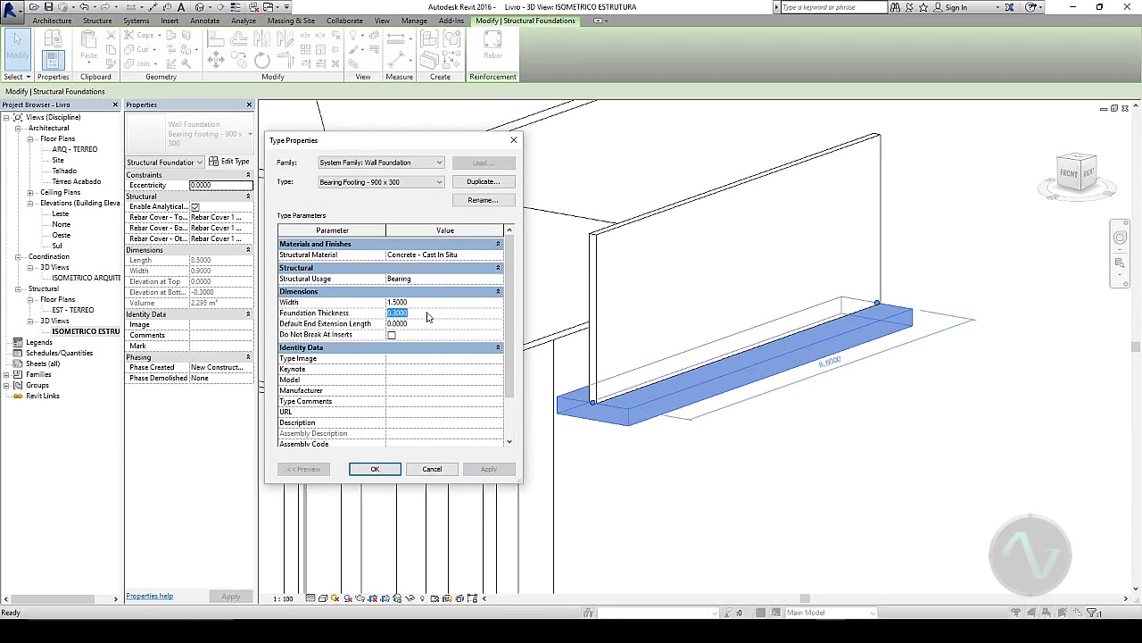
type(".5")
left_click(496, 471)
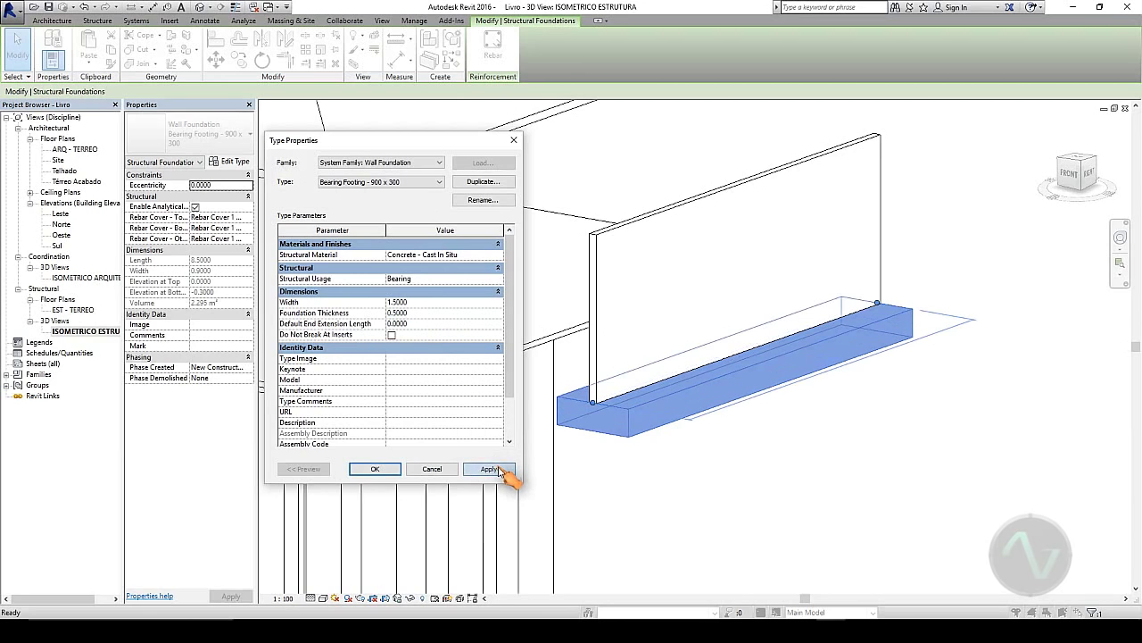
left_click(425, 325)
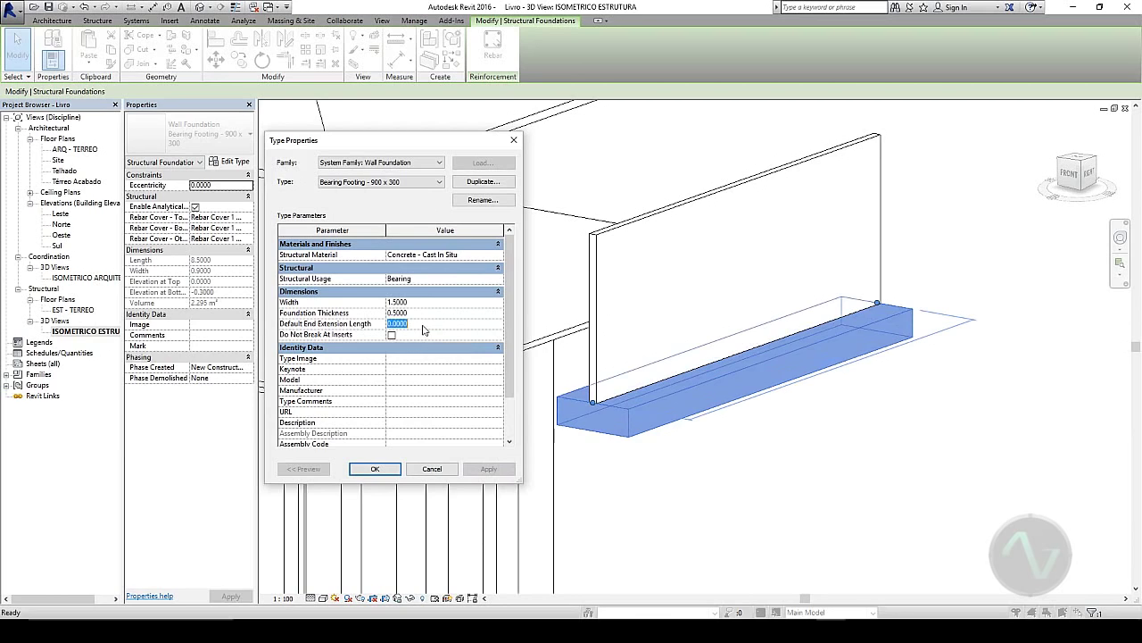
key("BackSpace")
type(".2")
left_click(501, 471)
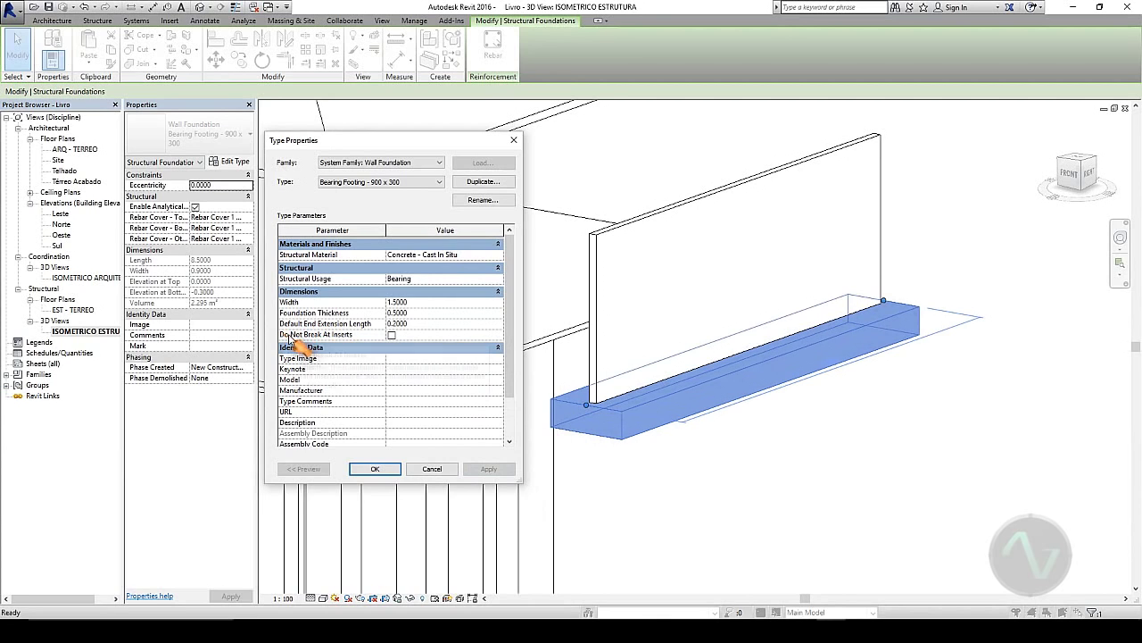
mouse_move(317, 339)
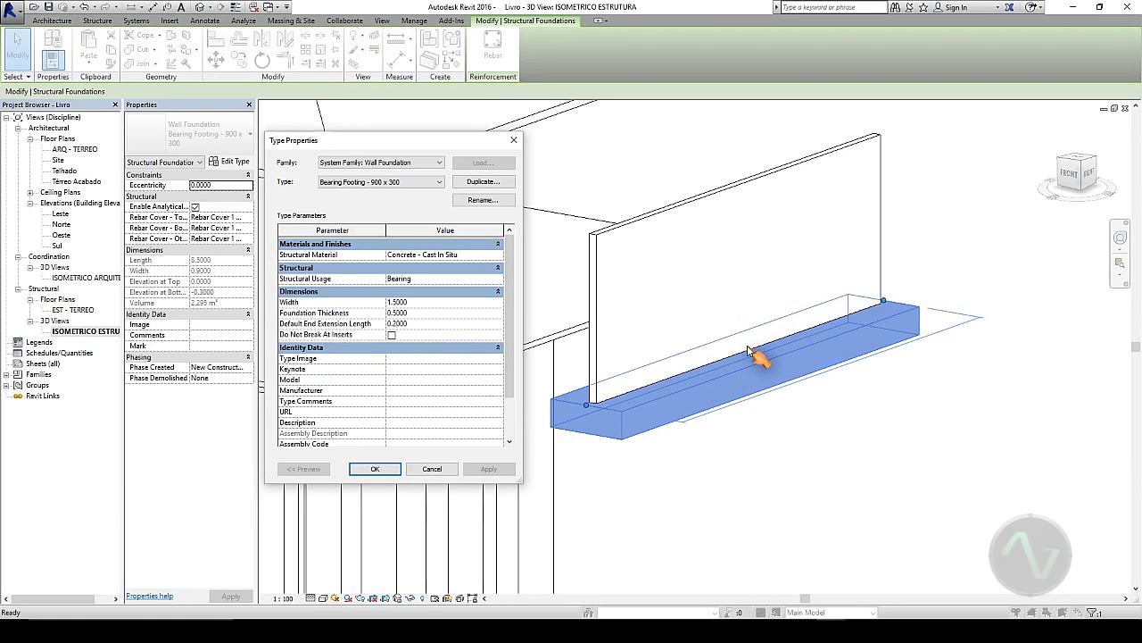
left_click(432, 469)
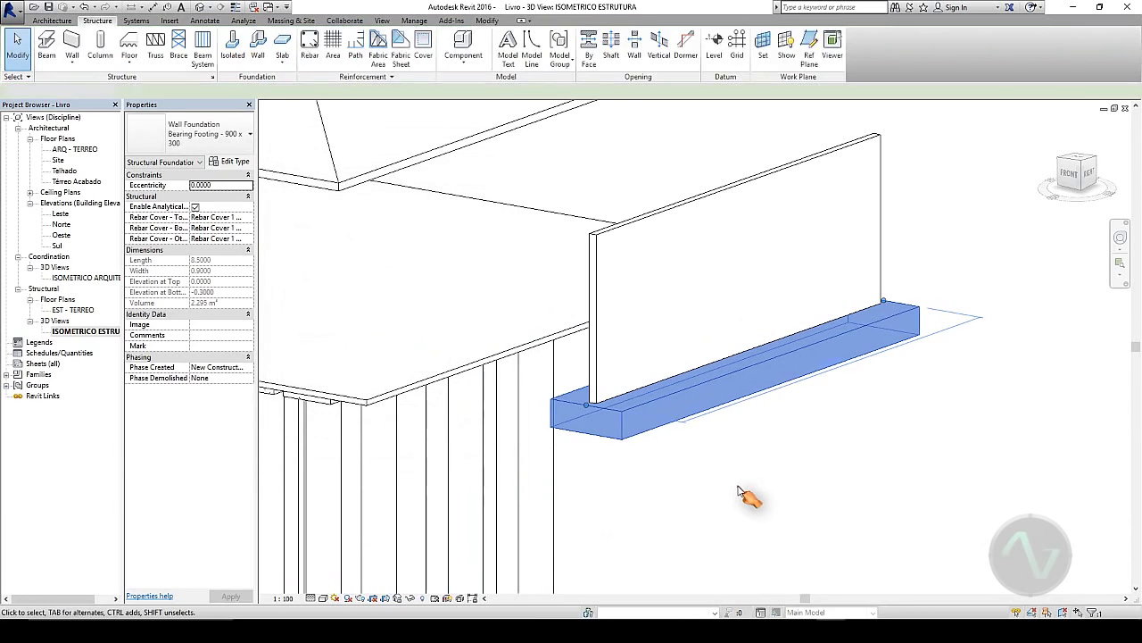
- Delete the wall foundation and insert a Porta Sala door near the middle of the isolated wall
left_click(727, 390)
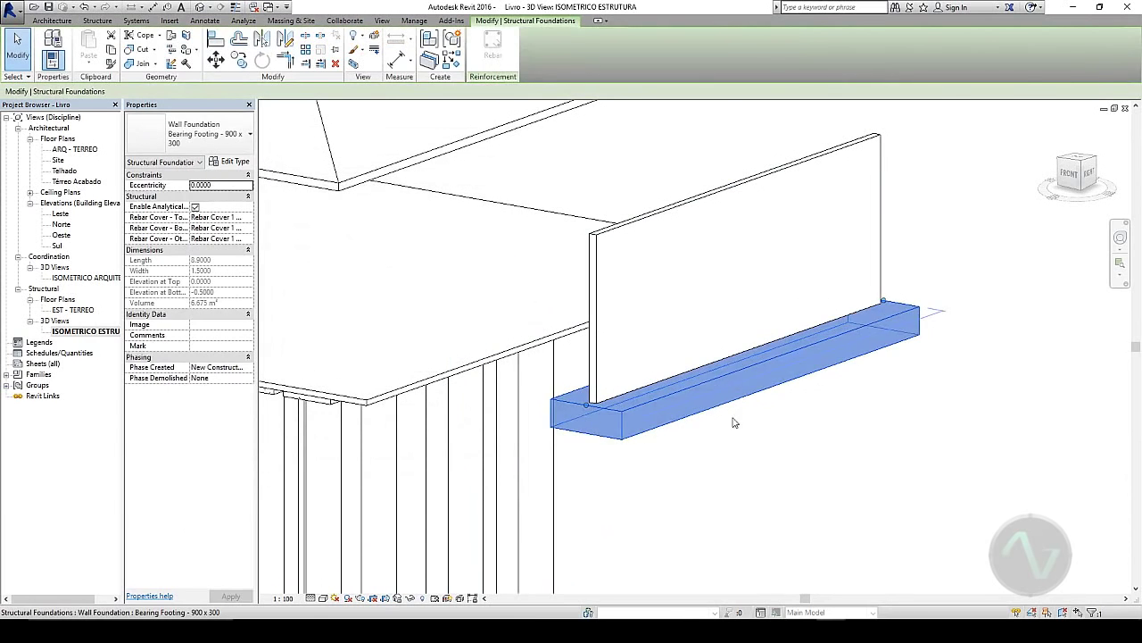
key("Delete")
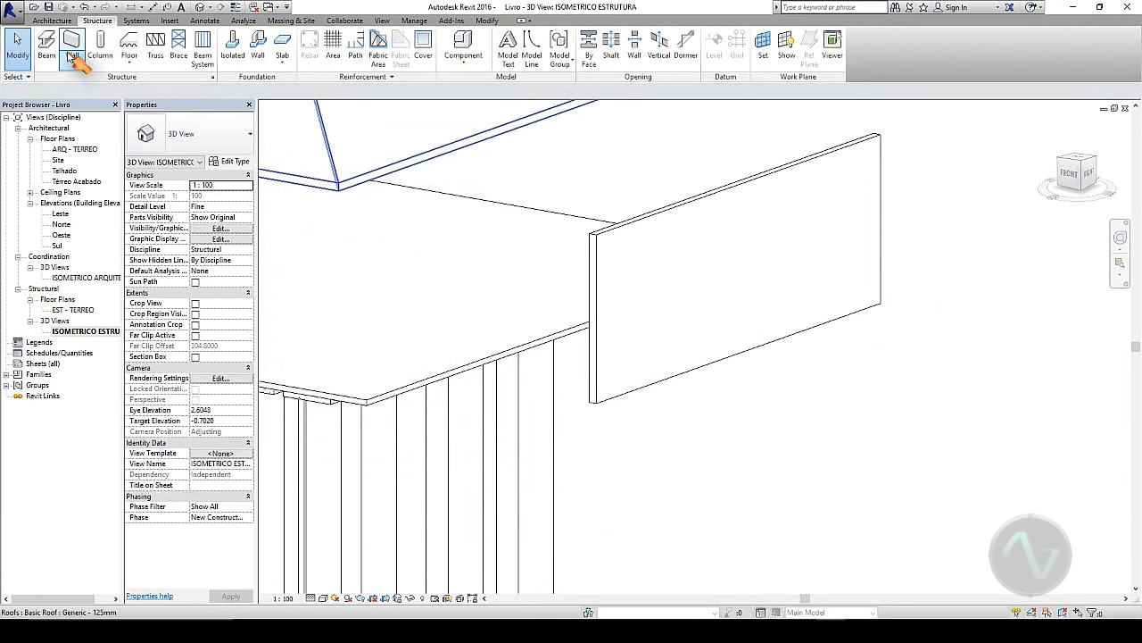
left_click(52, 20)
left_click(78, 49)
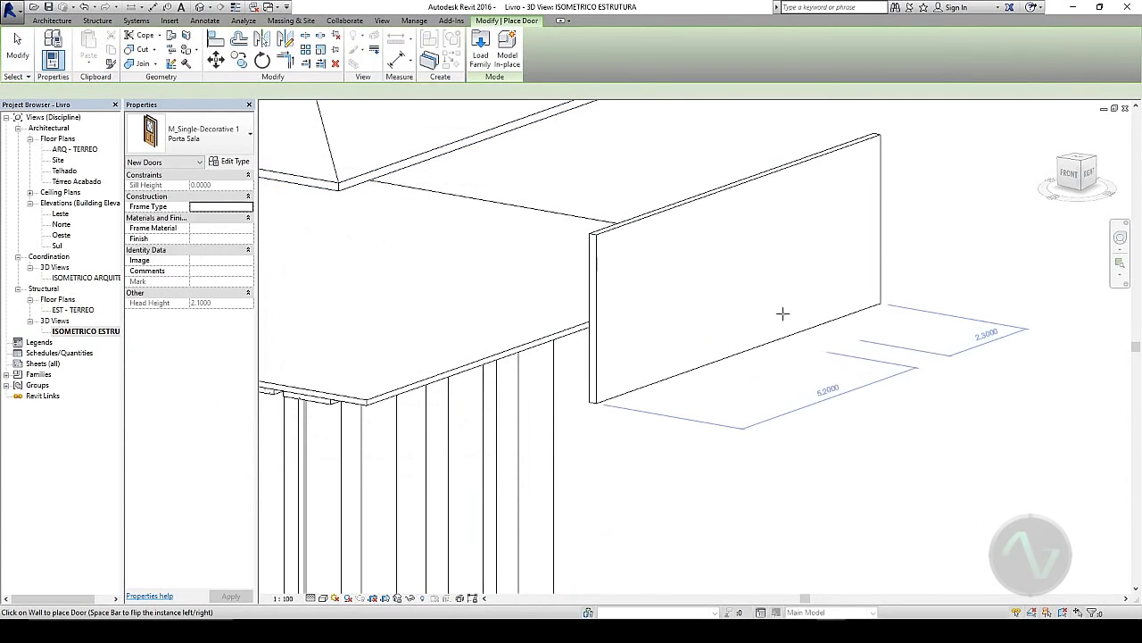
left_click(750, 348)
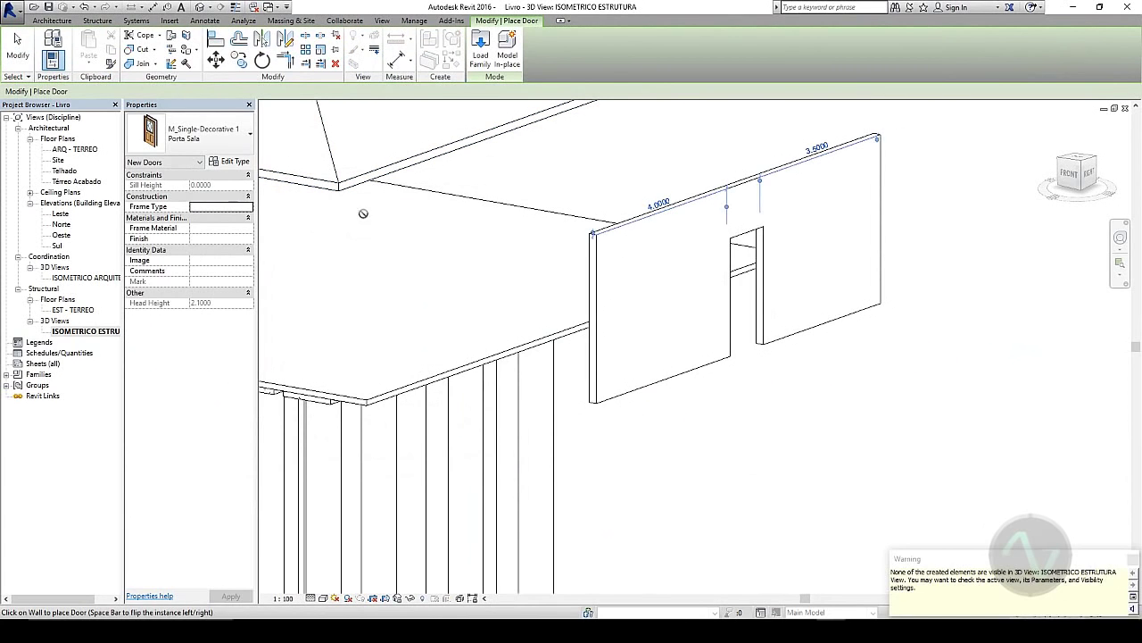
left_click(17, 45)
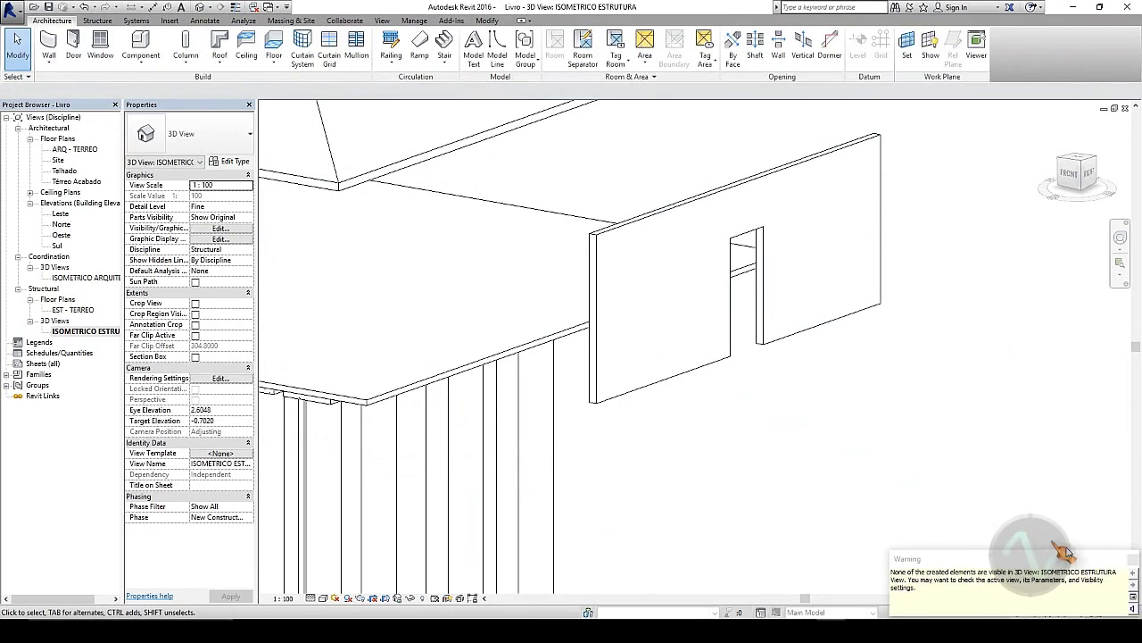
left_click(1132, 559)
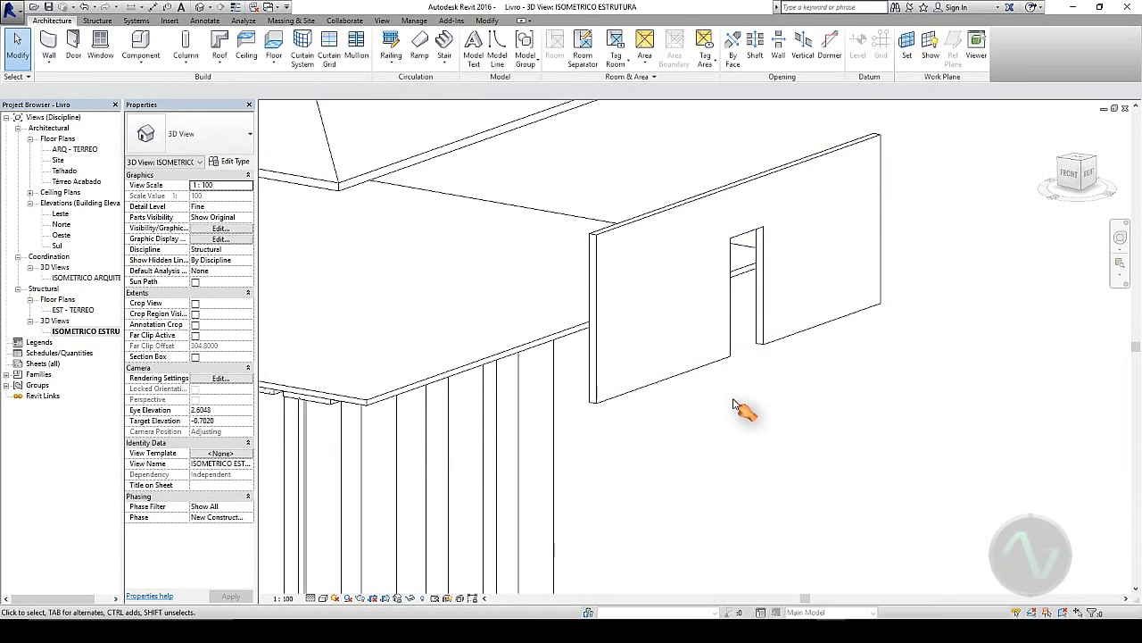
- Place a Bearing Footing - 900 x 300 wall foundation under the isolated wall with the door opening
left_click(135, 21)
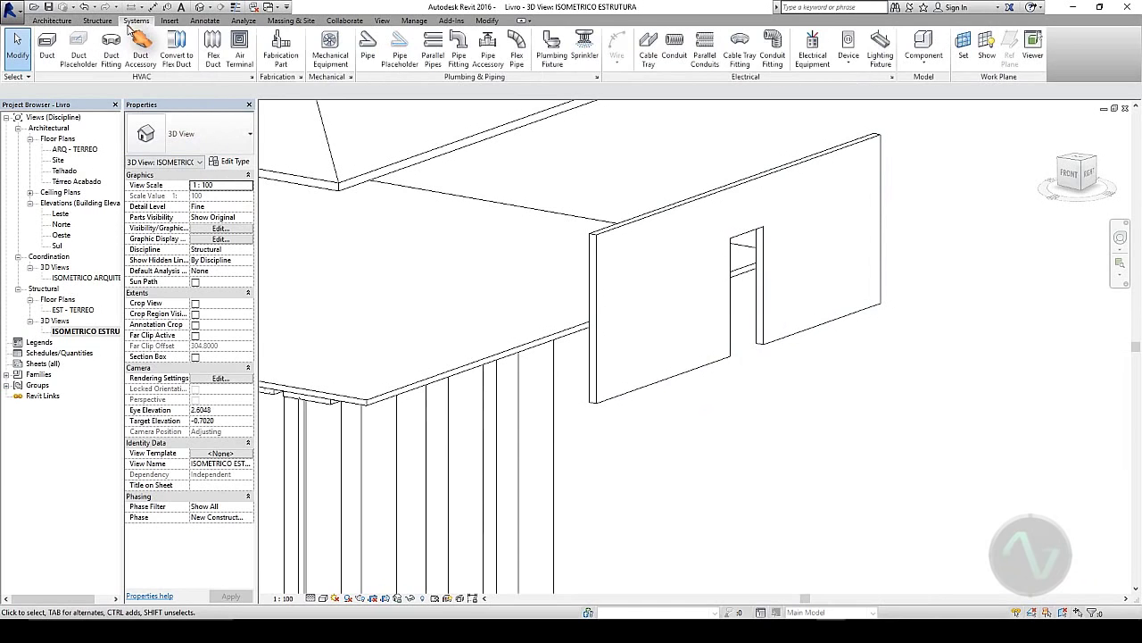
left_click(98, 21)
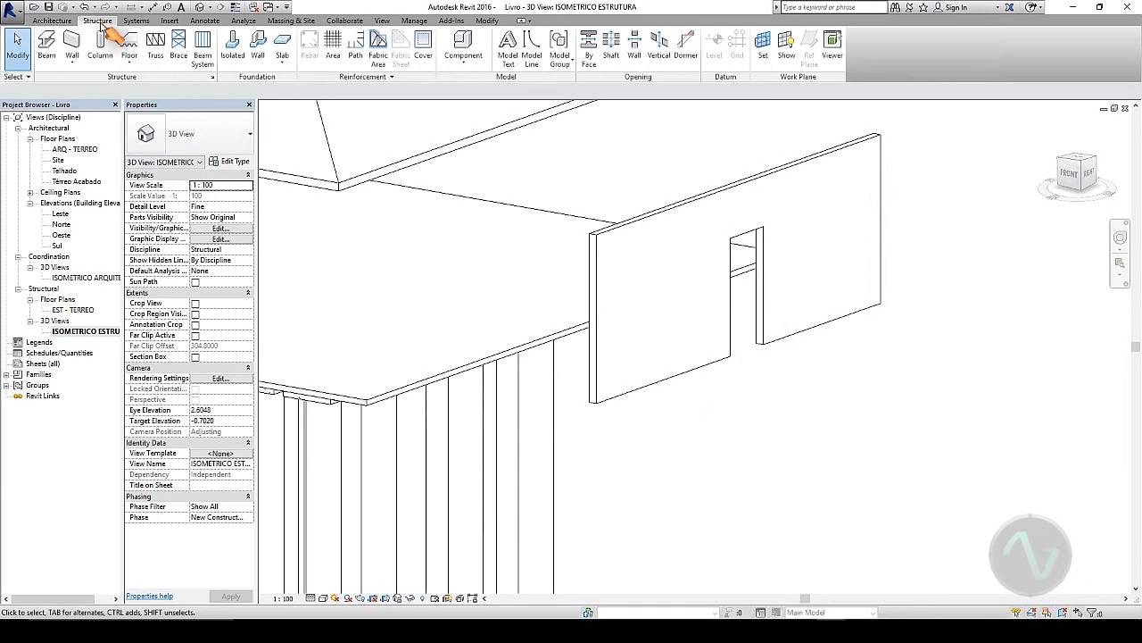
left_click(264, 45)
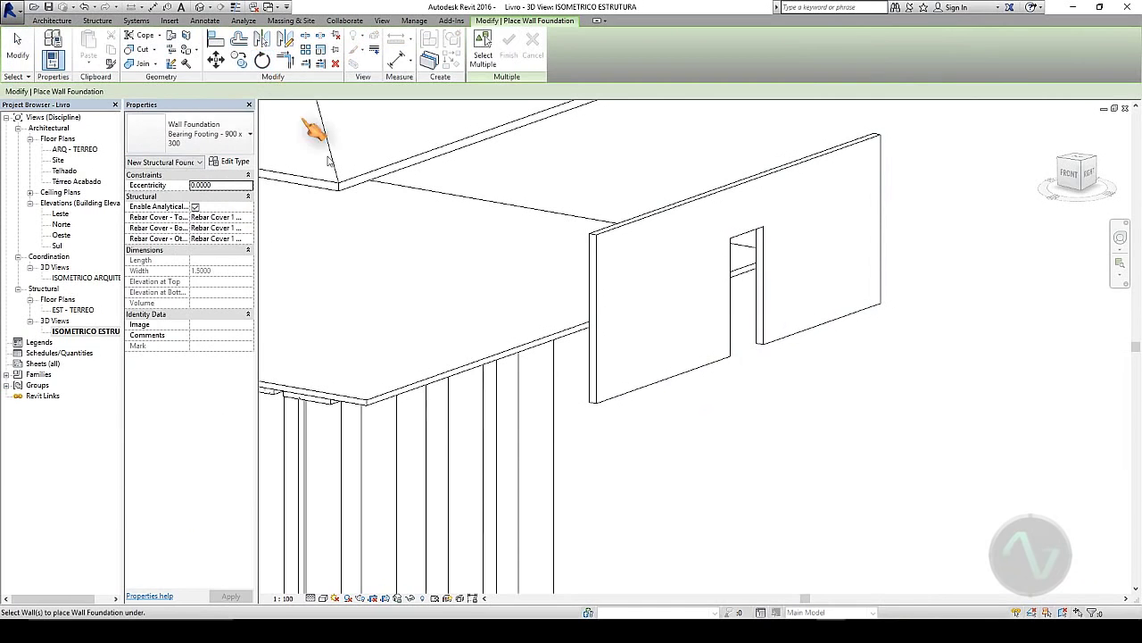
left_click(657, 393)
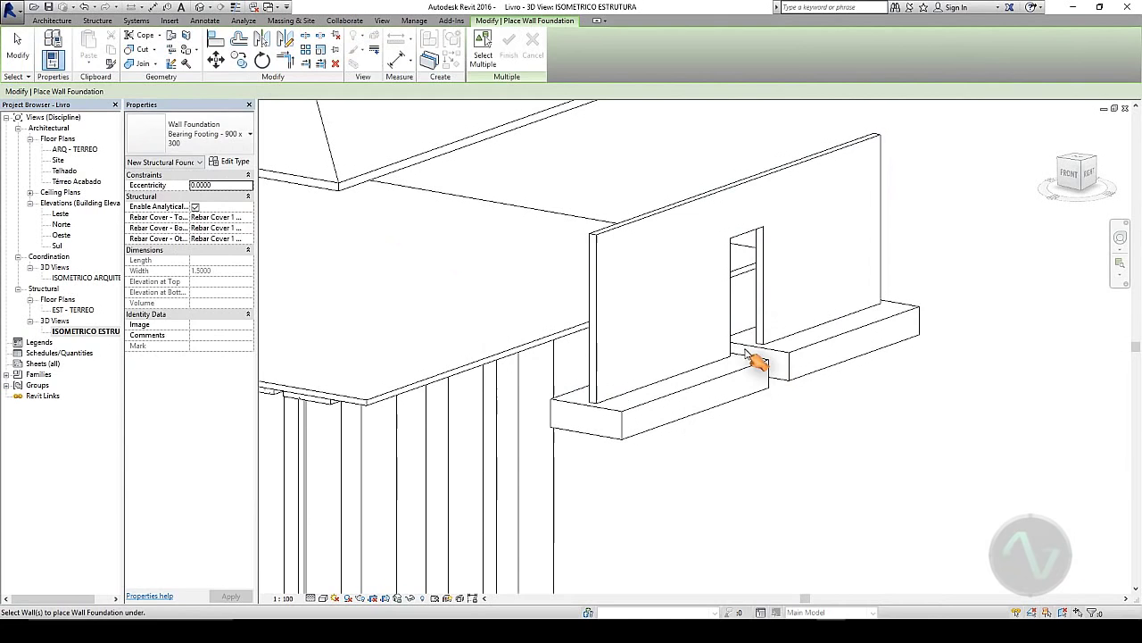
left_click(18, 49)
- Enable Do Not Break At Inserts in the type properties of the new wall foundation
left_click(628, 444)
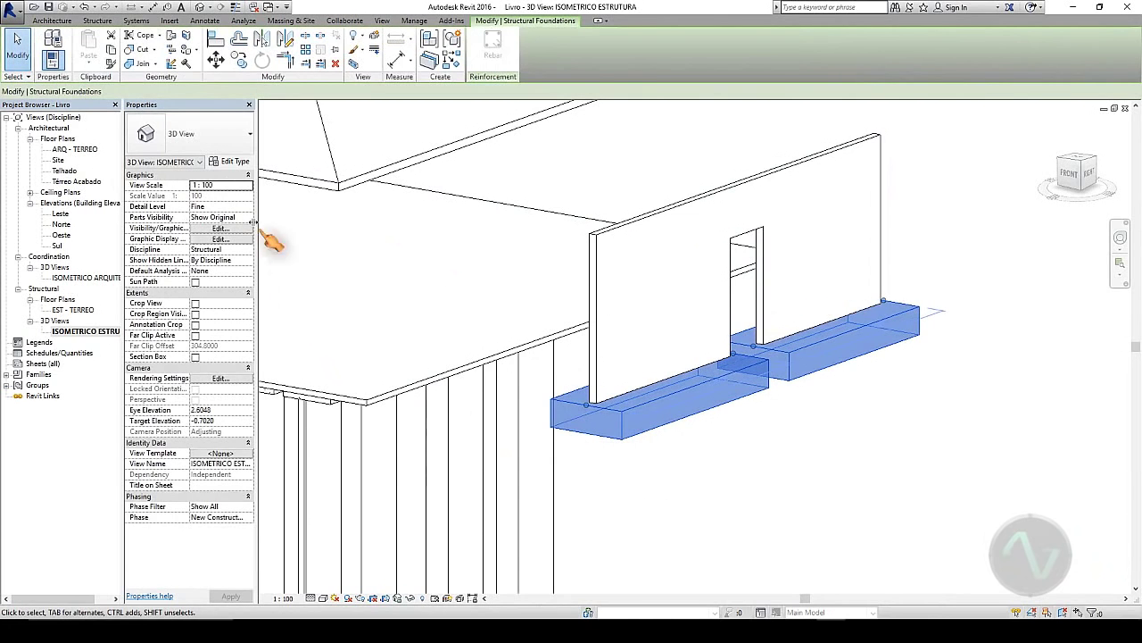
left_click(232, 160)
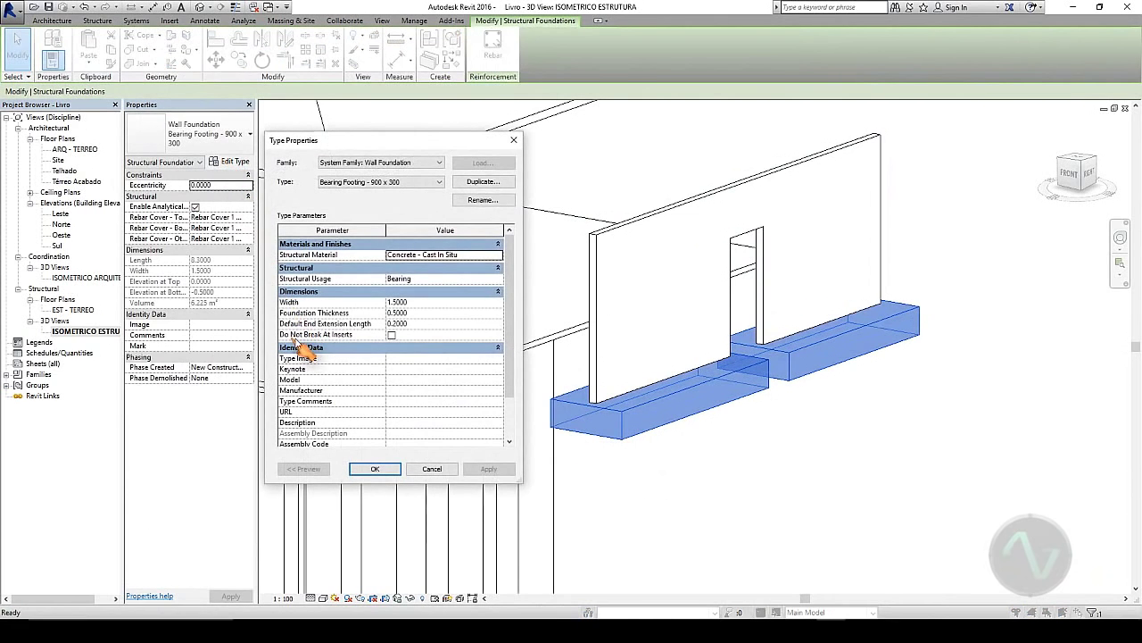
left_click(391, 335)
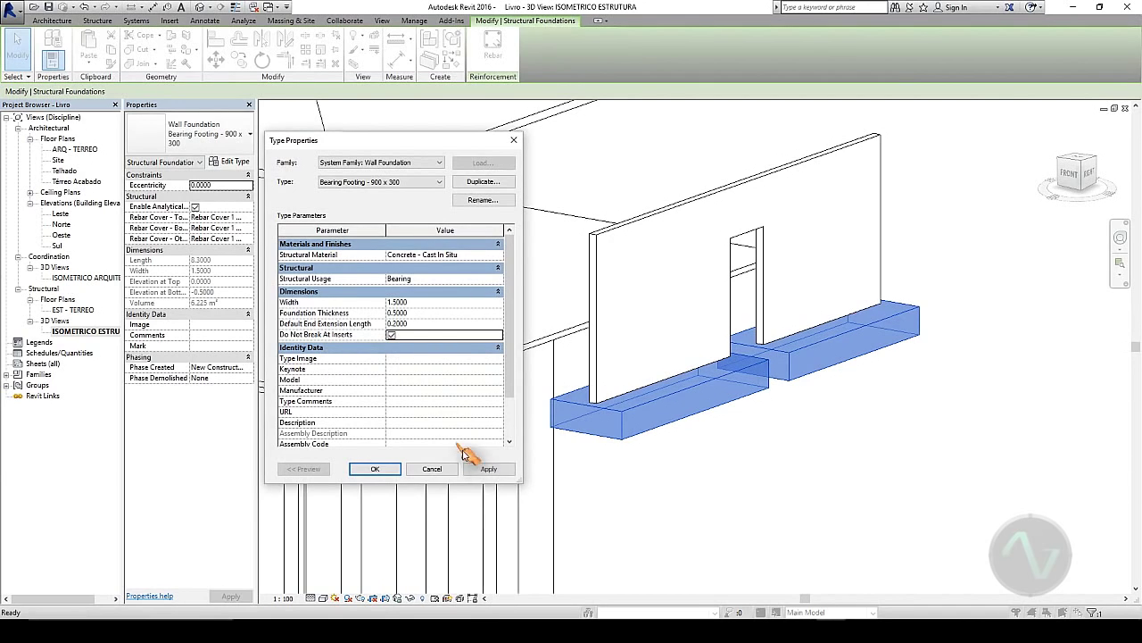
left_click(488, 468)
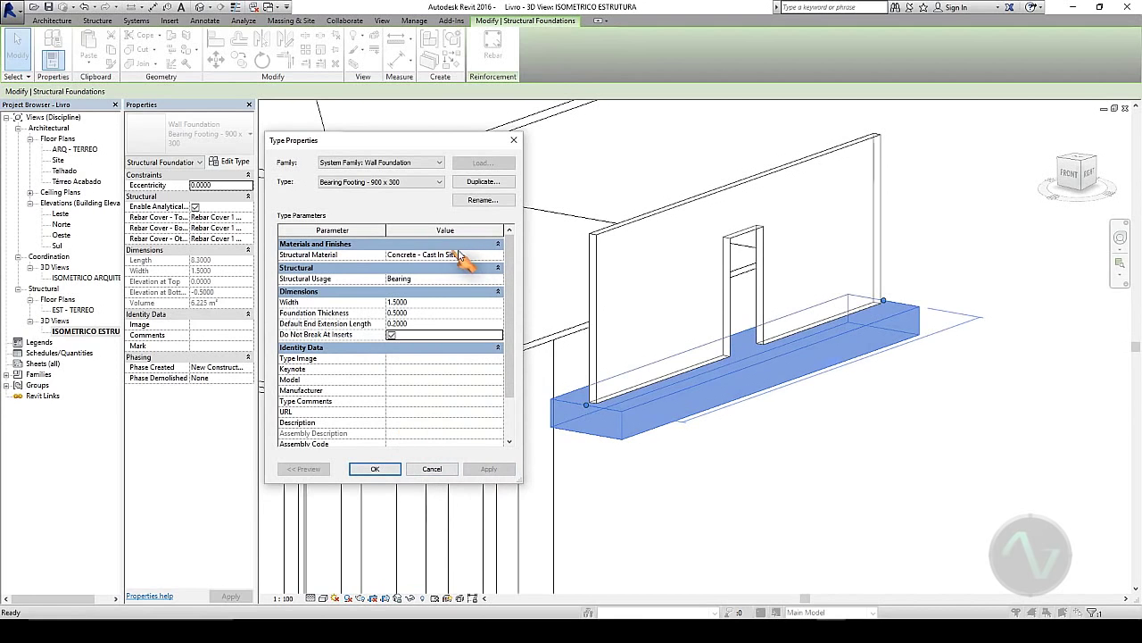
left_click(375, 468)
- Delete the isolated wall together with its foundation, and return to the EST - TERREO floor plan
left_click_drag(745, 458, 633, 388)
key("Delete")
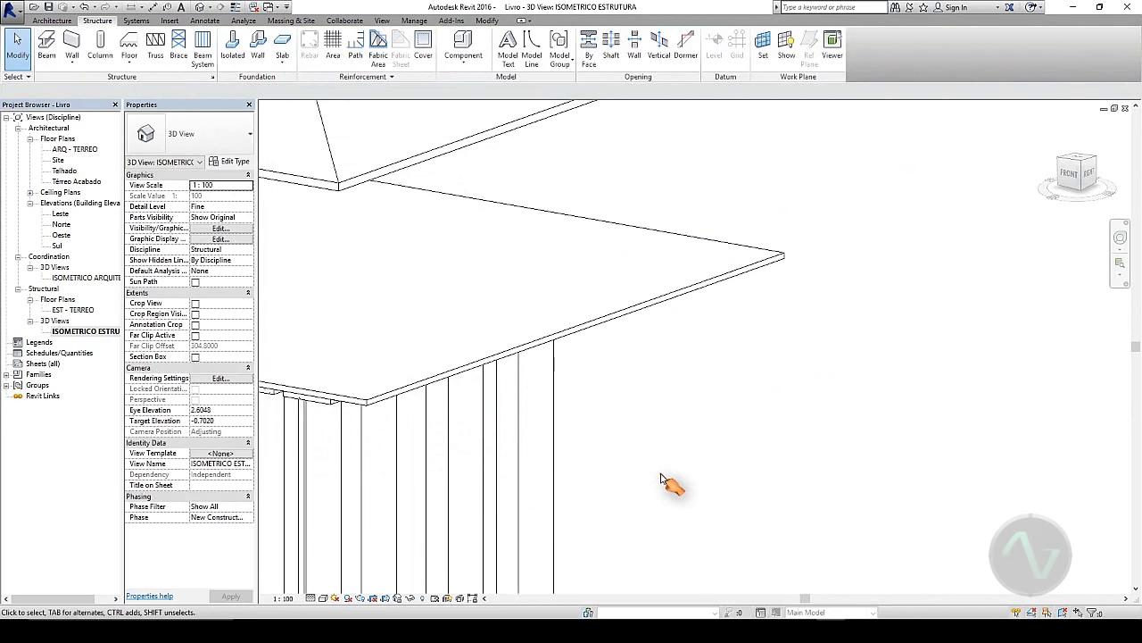
scroll(661, 473, "down", 2)
middle_click_drag(665, 473, 881, 420)
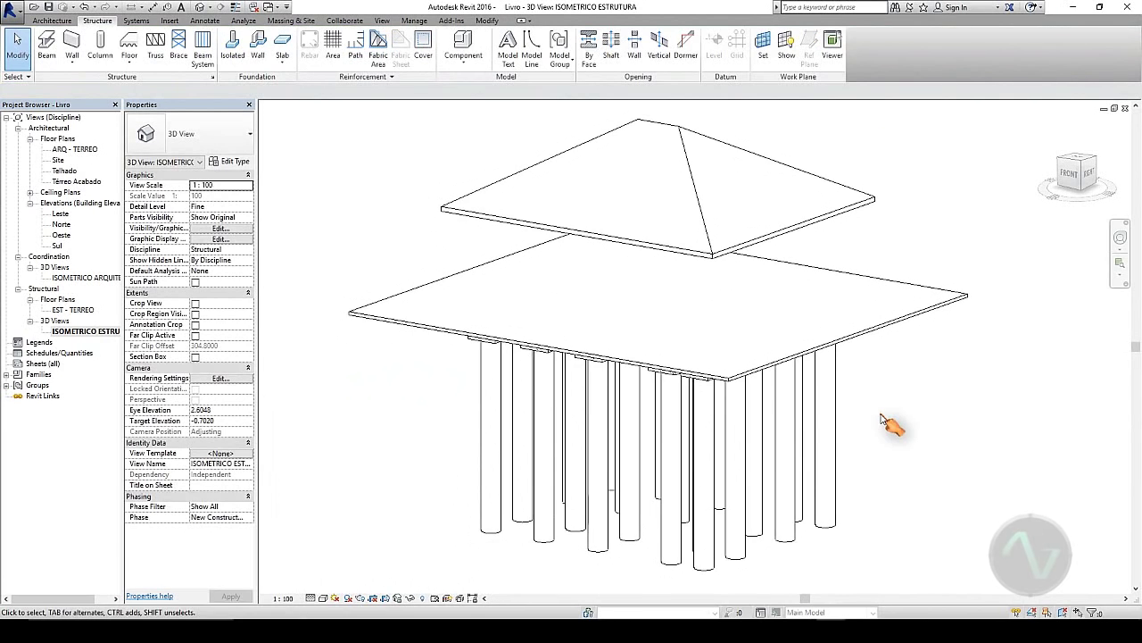
double_click(71, 309)
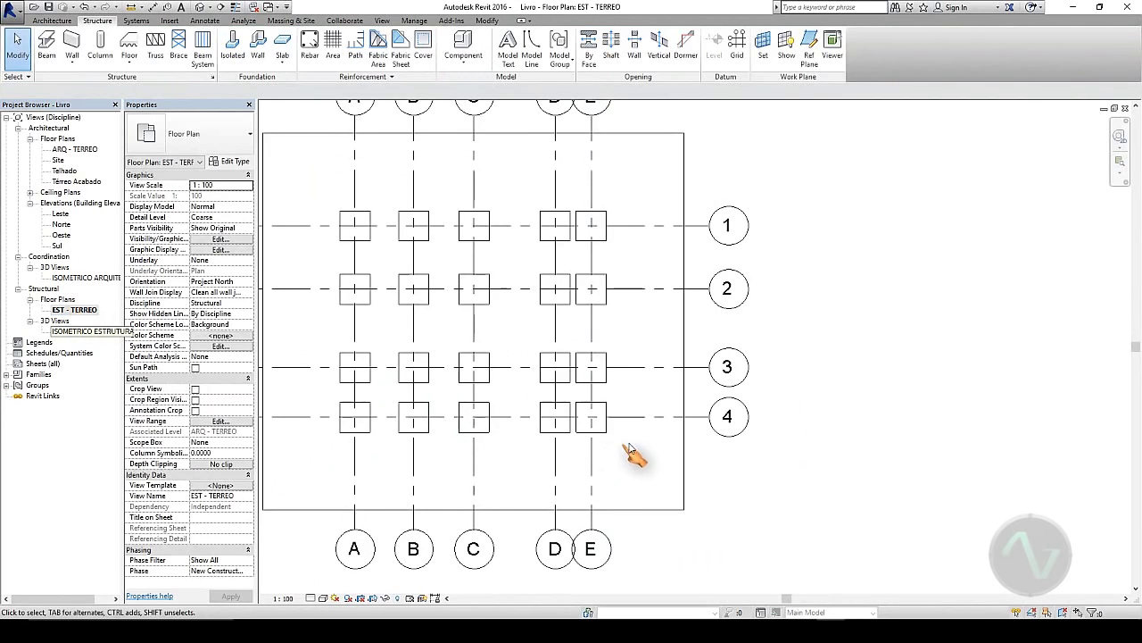
- Start the Floor: Slab Edge command and review the profile and material in the Slab Edge type properties
middle_click_drag(625, 454, 811, 473)
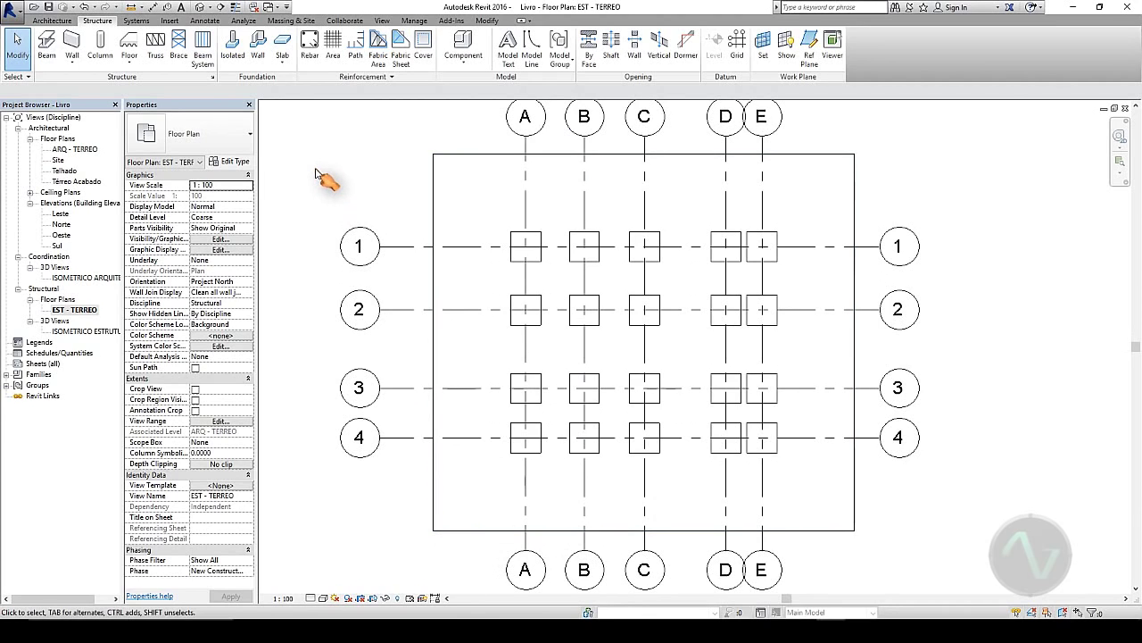
left_click(282, 69)
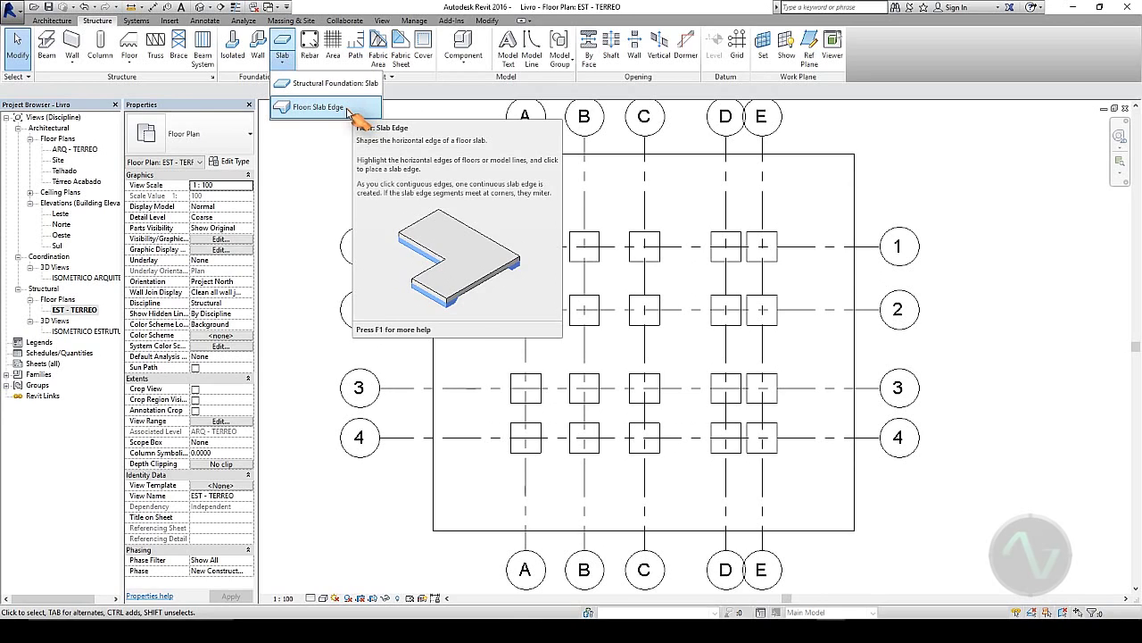
left_click(348, 111)
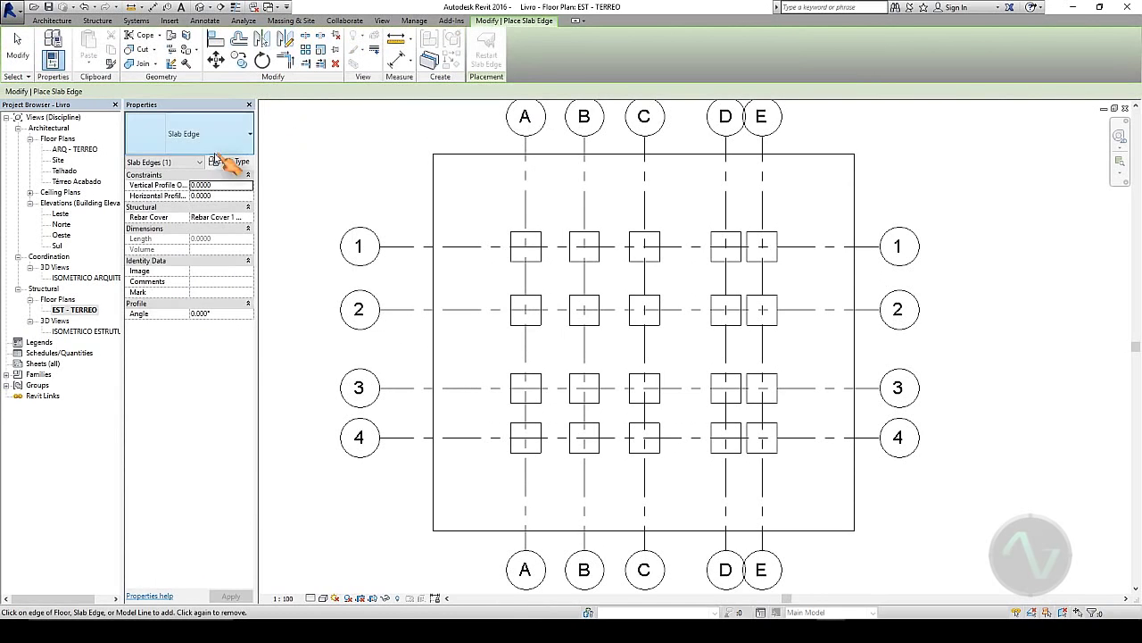
left_click(225, 145)
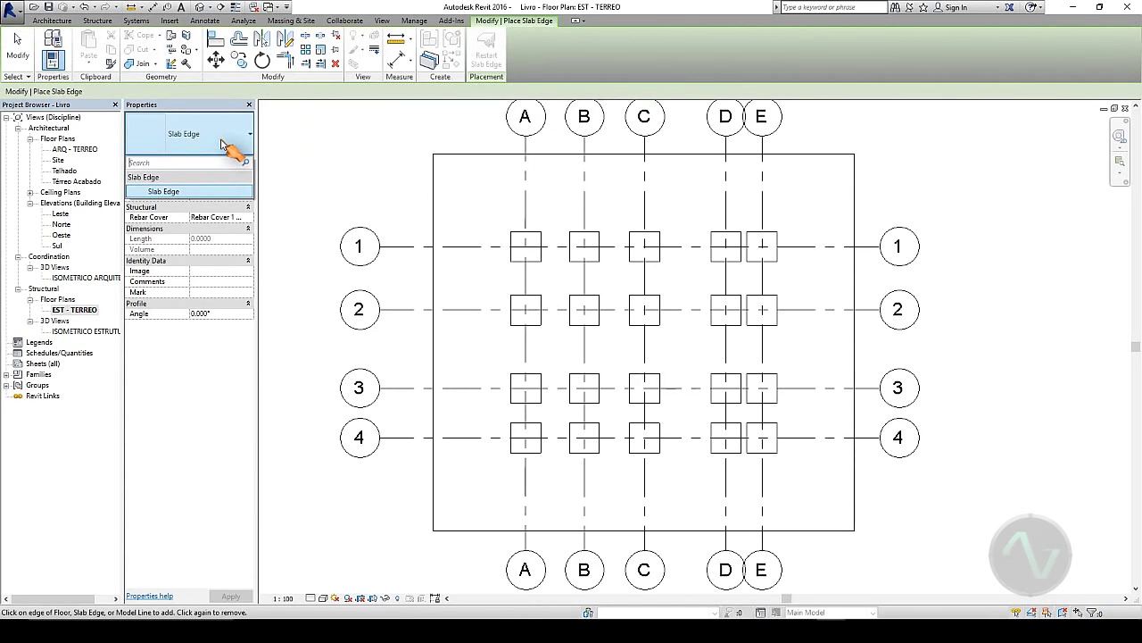
left_click(224, 146)
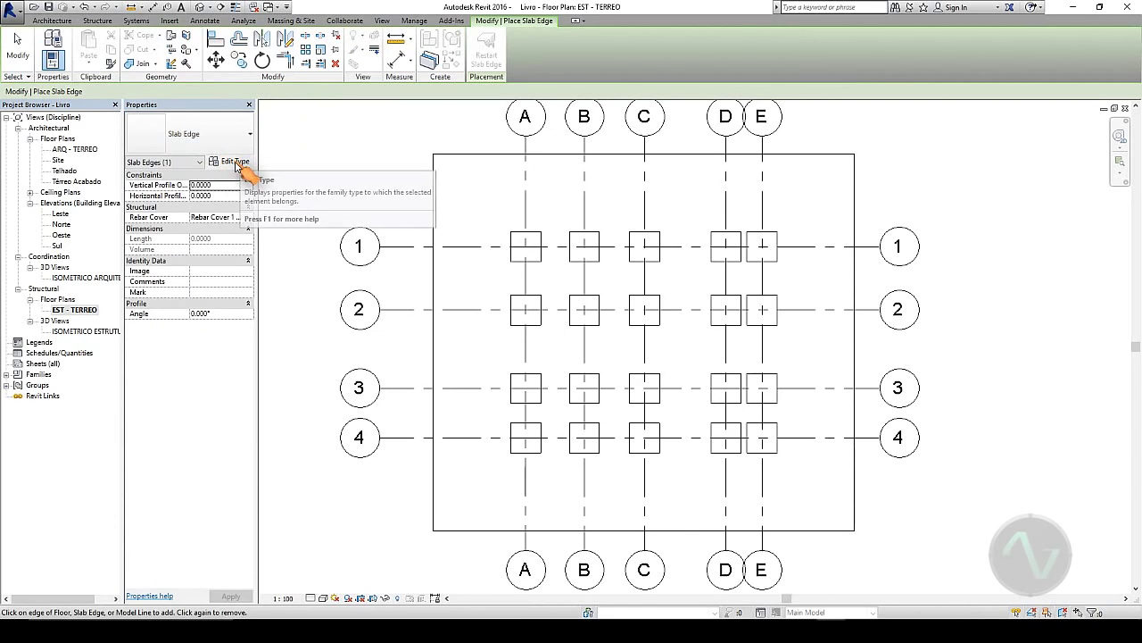
left_click(237, 164)
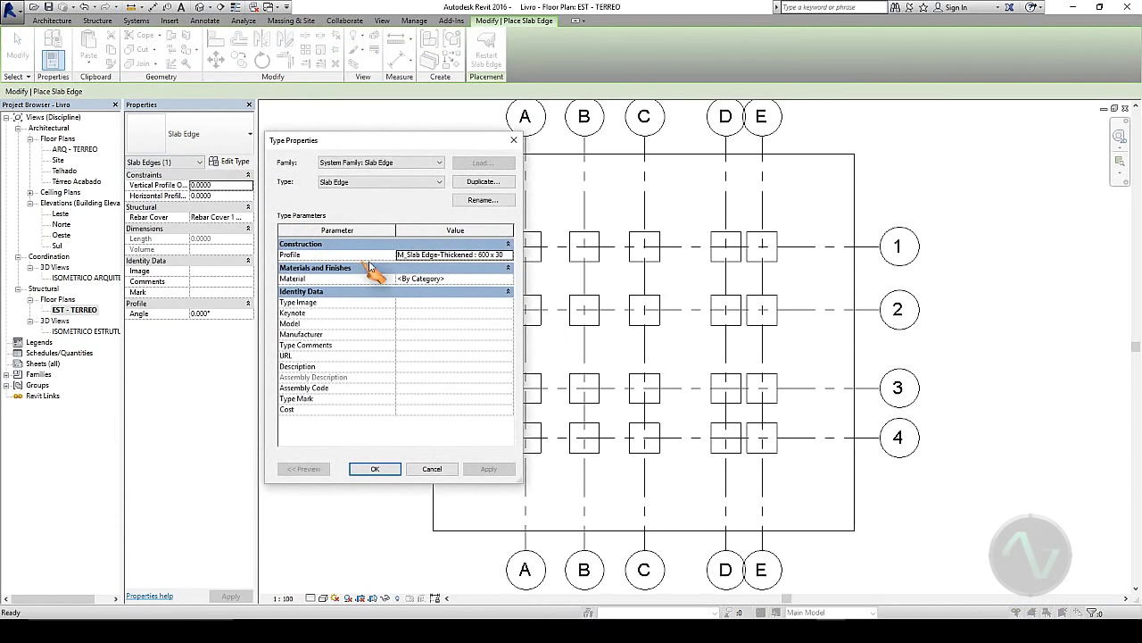
left_click(427, 255)
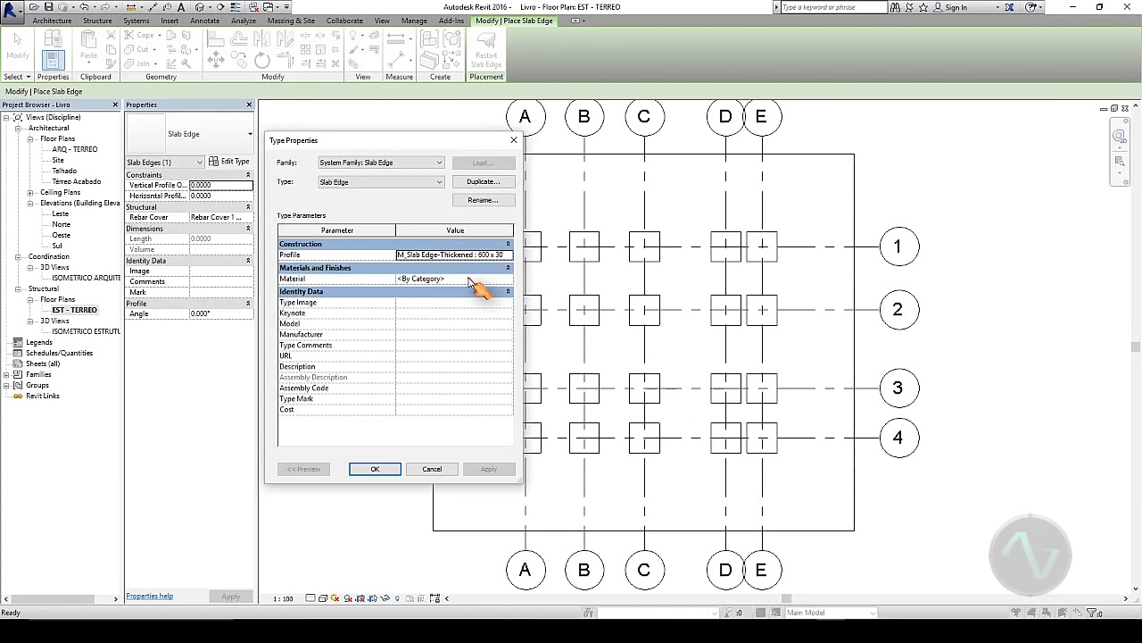
left_click(378, 467)
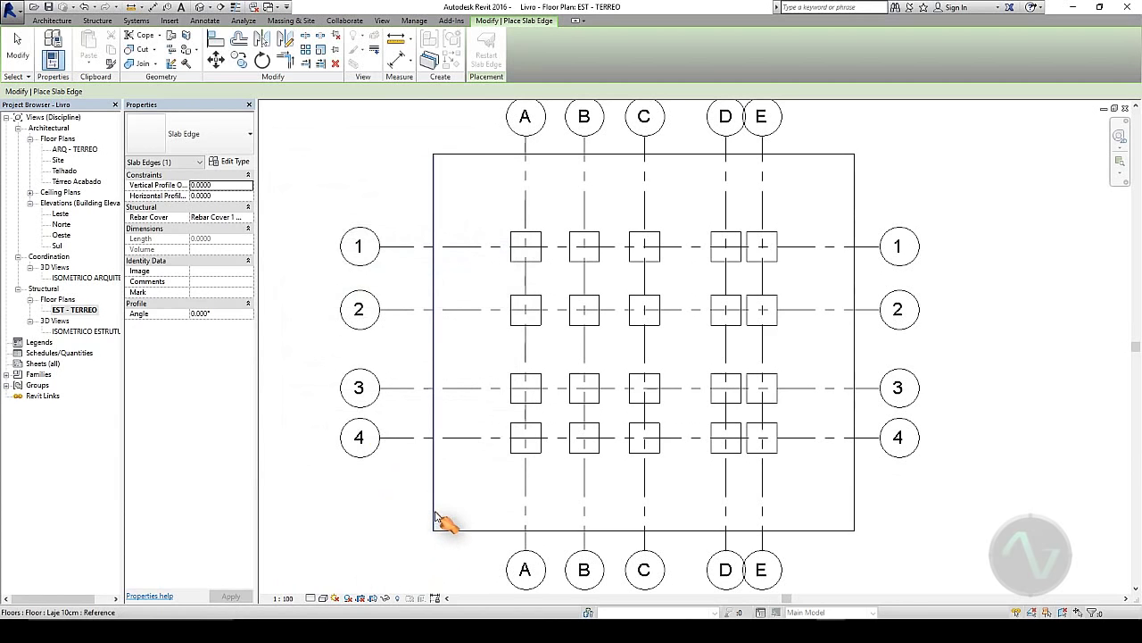
- Place slab edges along the floor's two outer edges beside grid A and grid 4
left_click(438, 520)
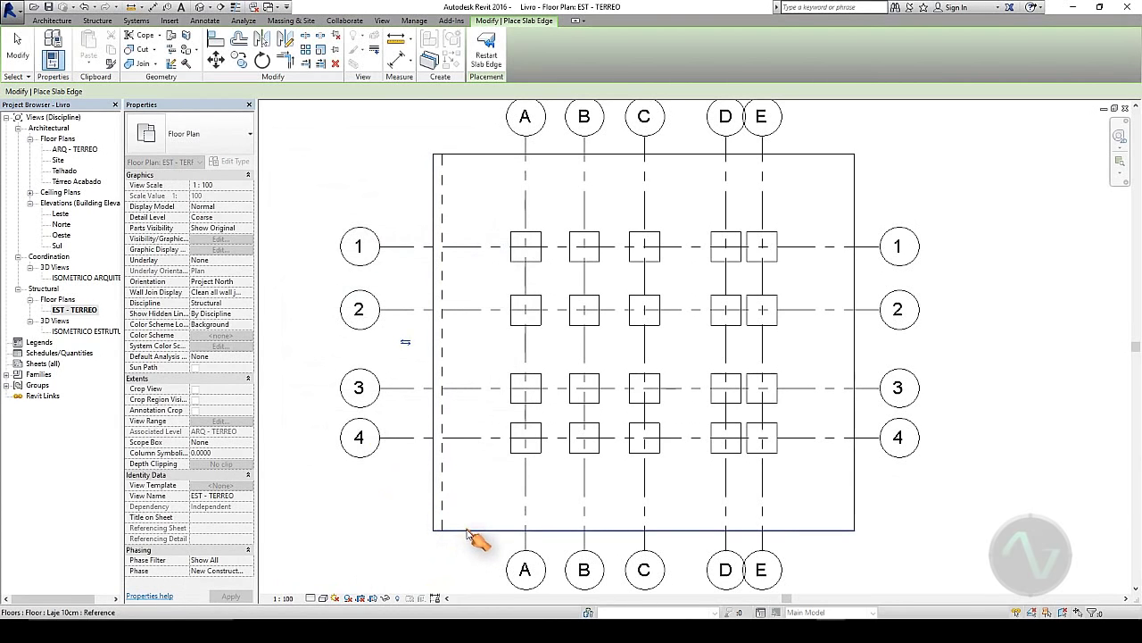
left_click(467, 533)
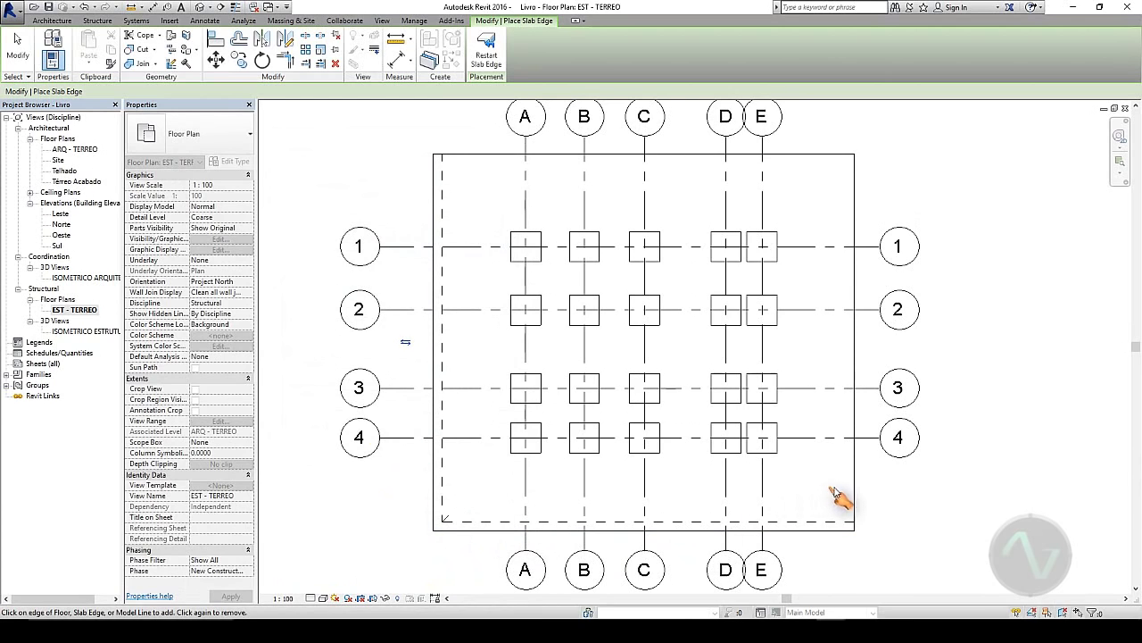
- Inspect the new slab edge's profile and extent from below in the ISOMETRICO ESTRUTURA 3D view
double_click(79, 332)
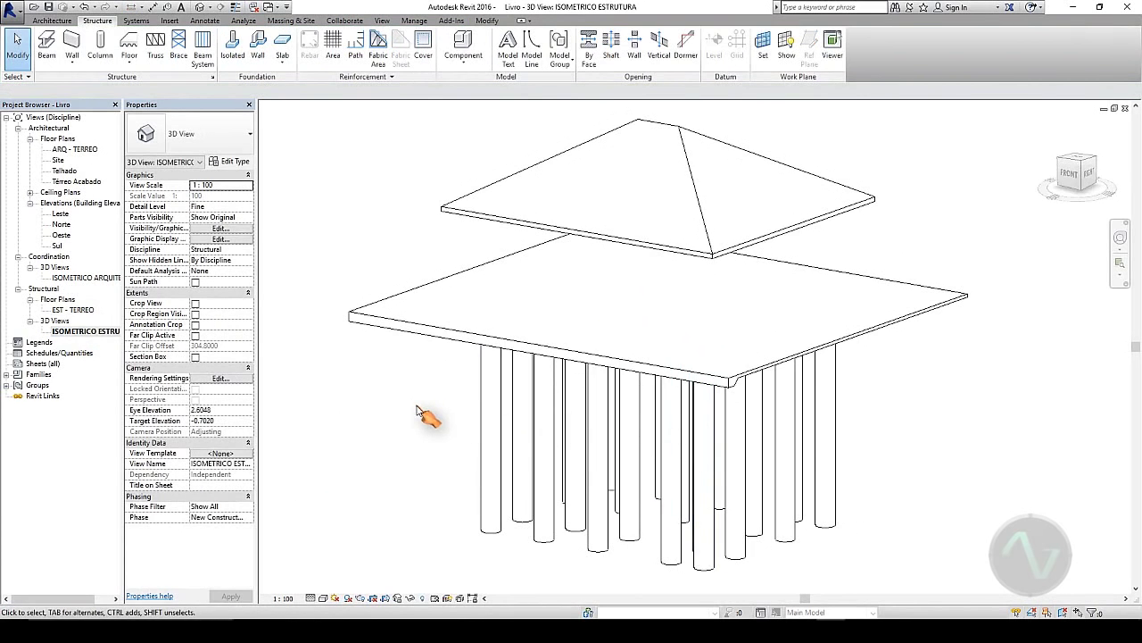
middle_click_drag(428, 408, 611, 371, "shift")
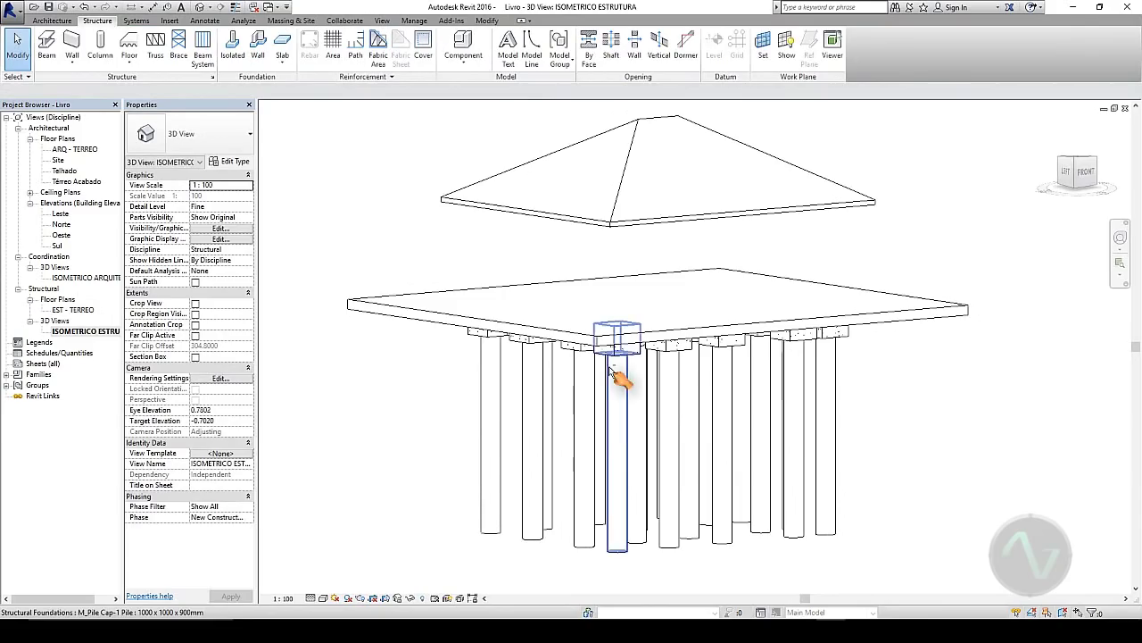
middle_click_drag(798, 401, 393, 279, "shift")
scroll(395, 259, "up", 6)
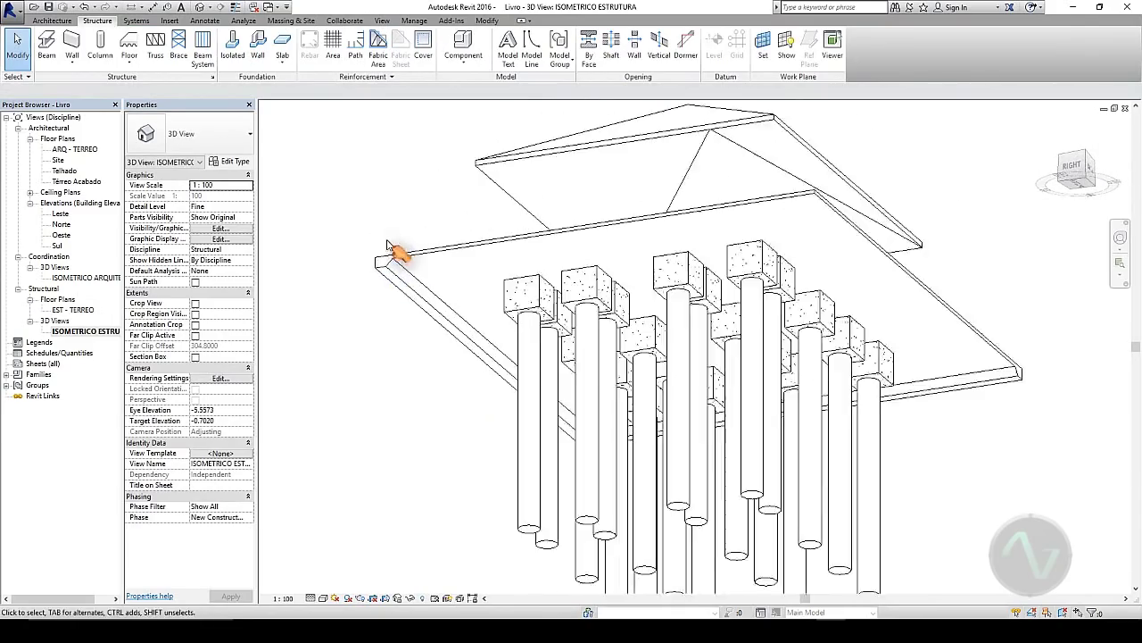
middle_click_drag(469, 292, 428, 307, "shift")
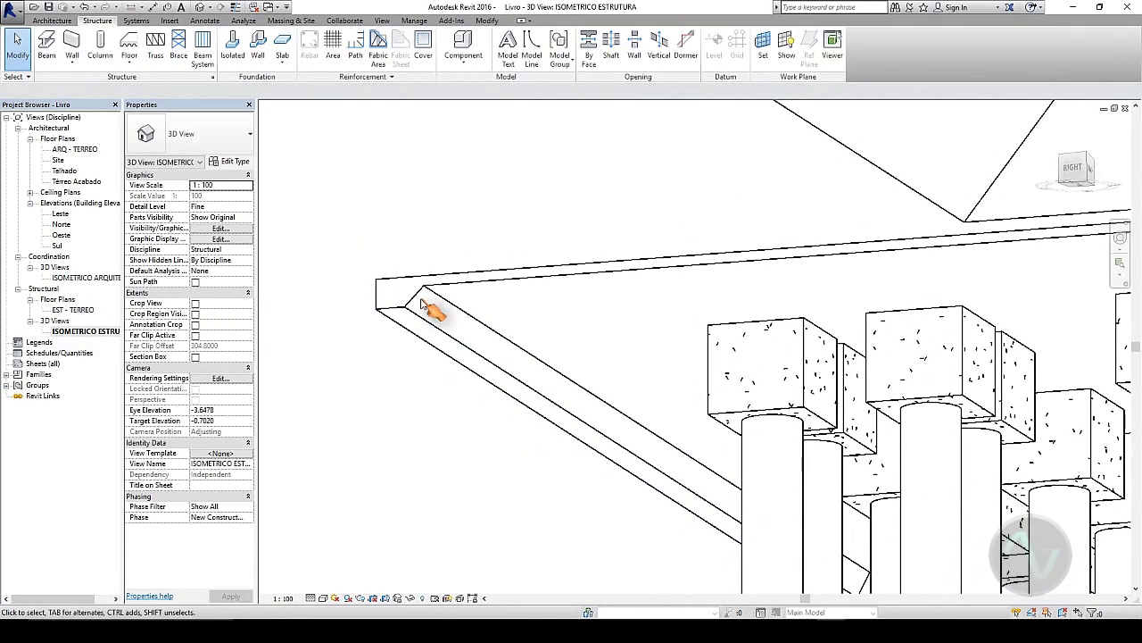
left_click(429, 307)
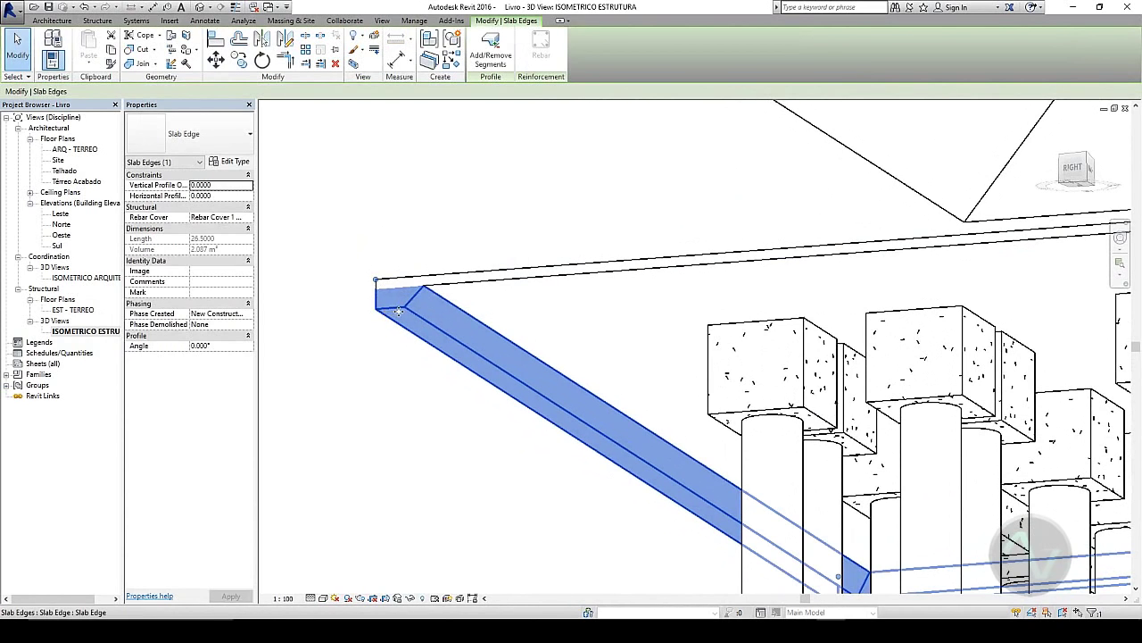
left_click_drag(426, 287, 386, 295)
middle_click_drag(385, 295, 702, 314, "shift")
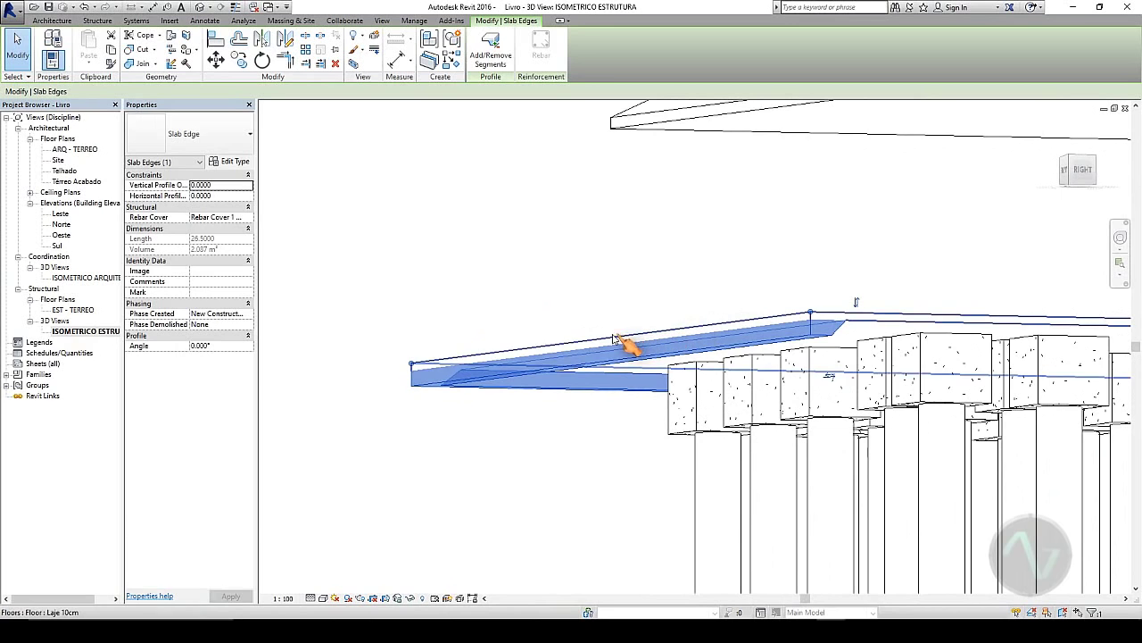
left_click(804, 236)
middle_click_drag(804, 237, 630, 242, "shift")
middle_click_drag(766, 248, 613, 178)
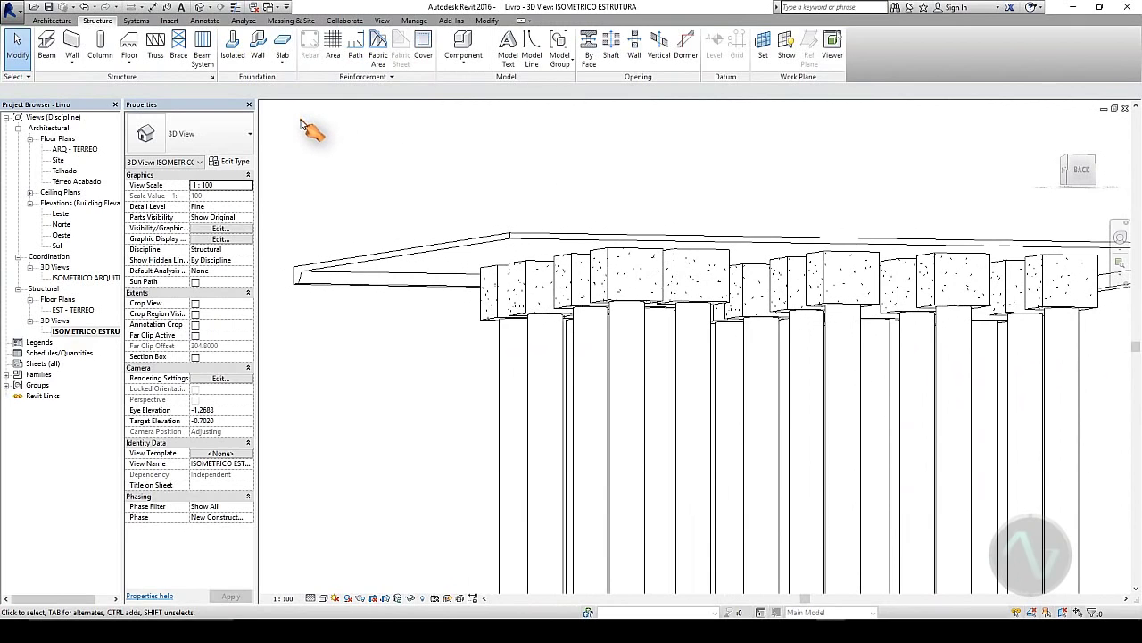
- Add slab edges along the floor's two remaining edges in the 3D view, and return to the EST - TERREO floor plan
left_click(284, 62)
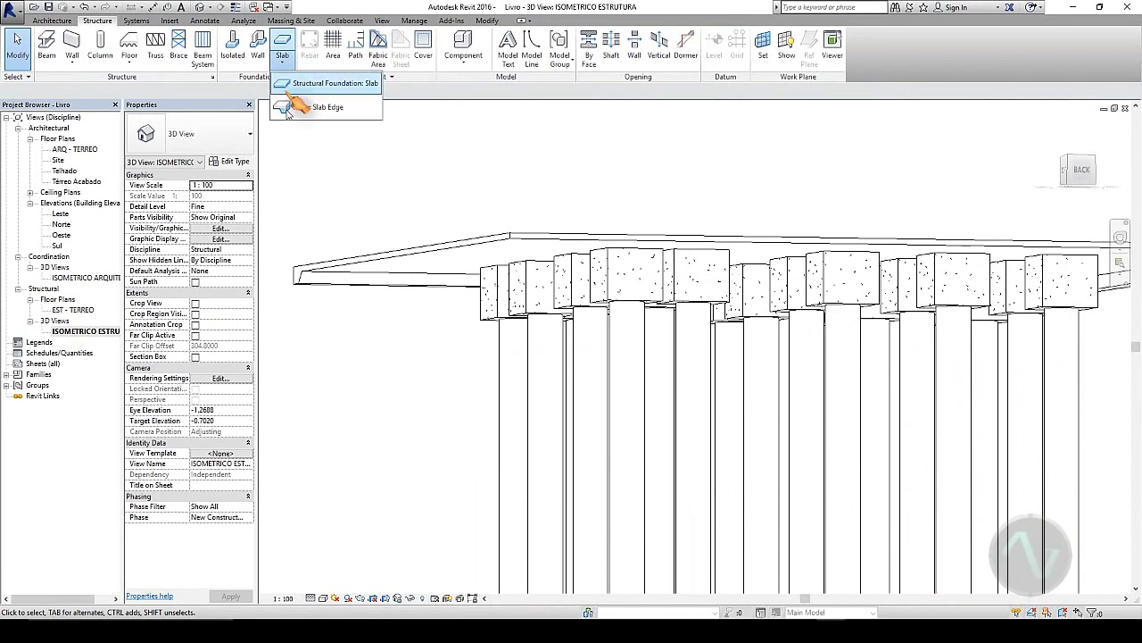
left_click(325, 107)
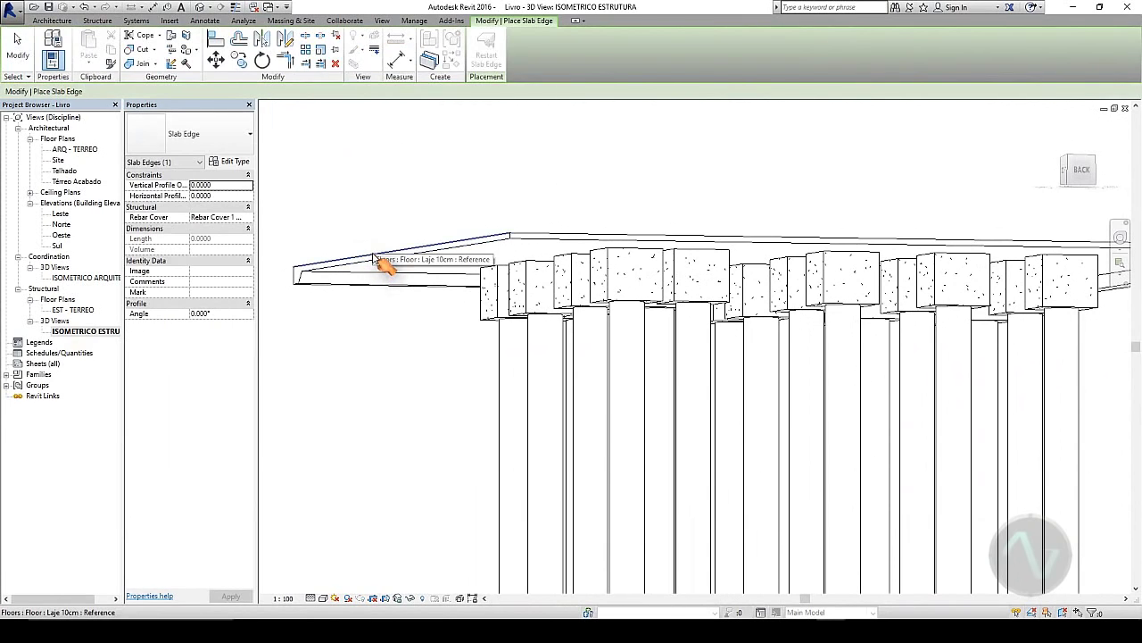
left_click(375, 259)
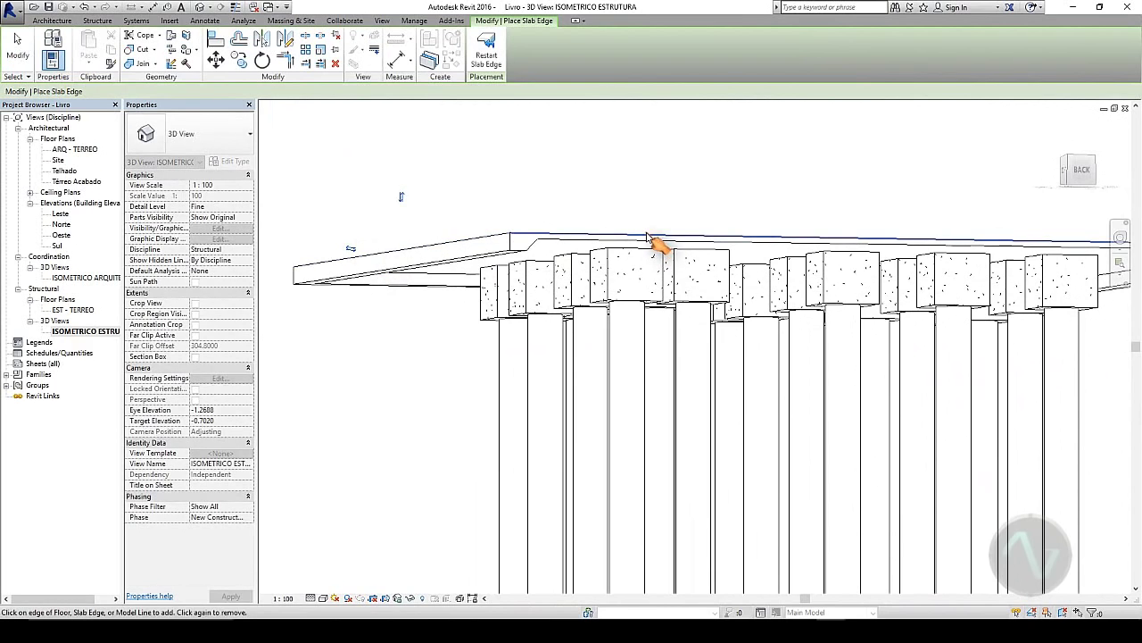
left_click(18, 47)
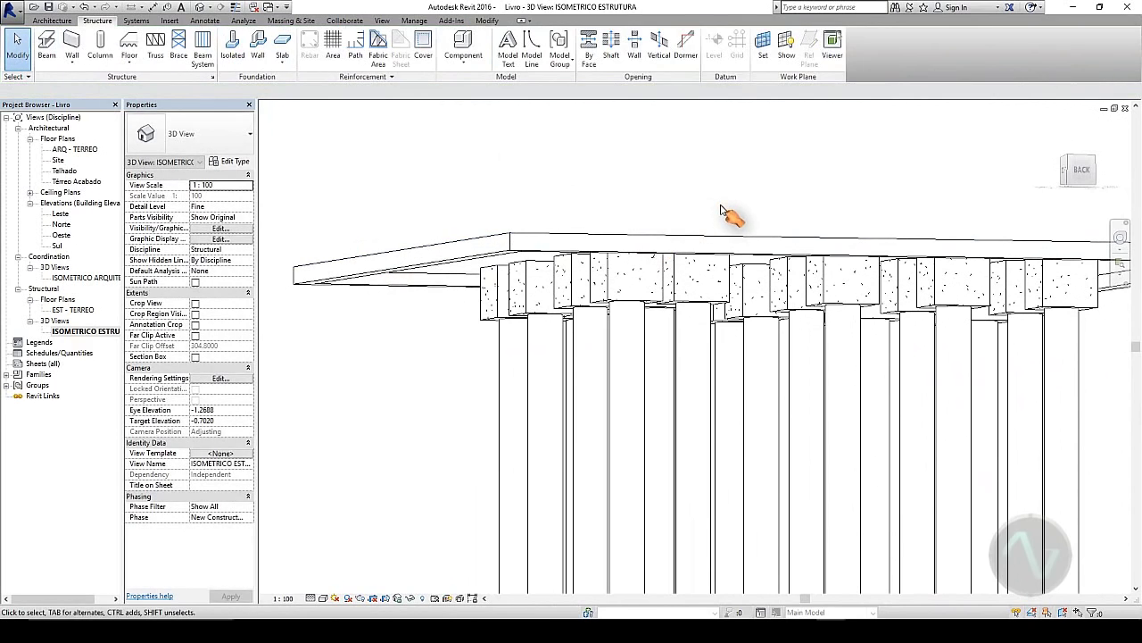
middle_click_drag(723, 209, 592, 242, "shift")
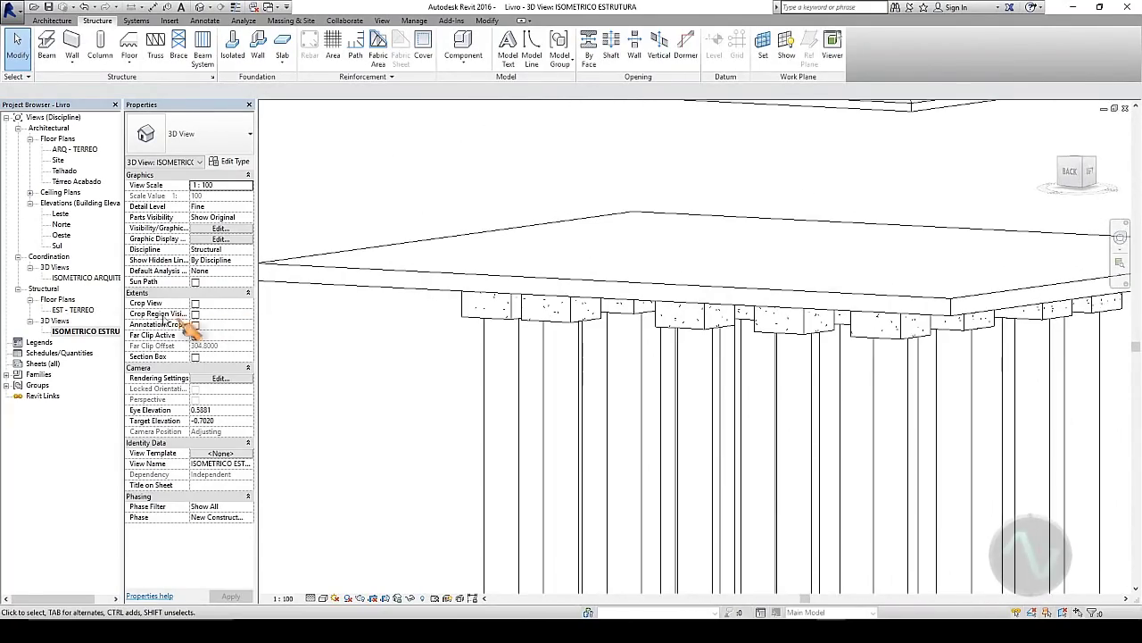
double_click(59, 311)
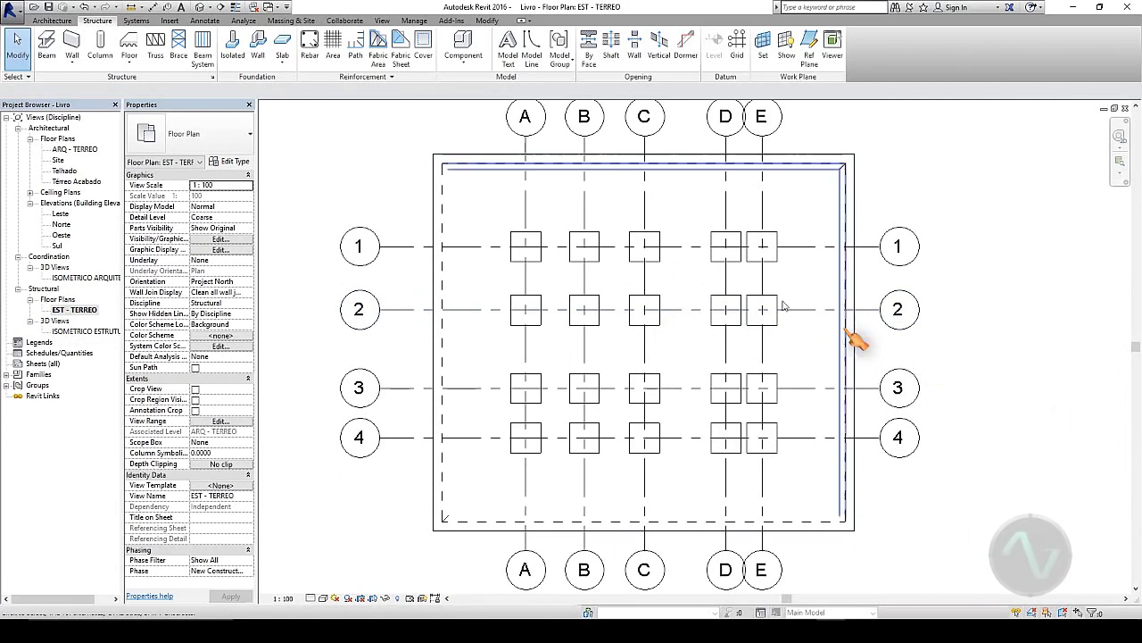
- Start placing structural columns and check which column types are available in the project
left_click(105, 43)
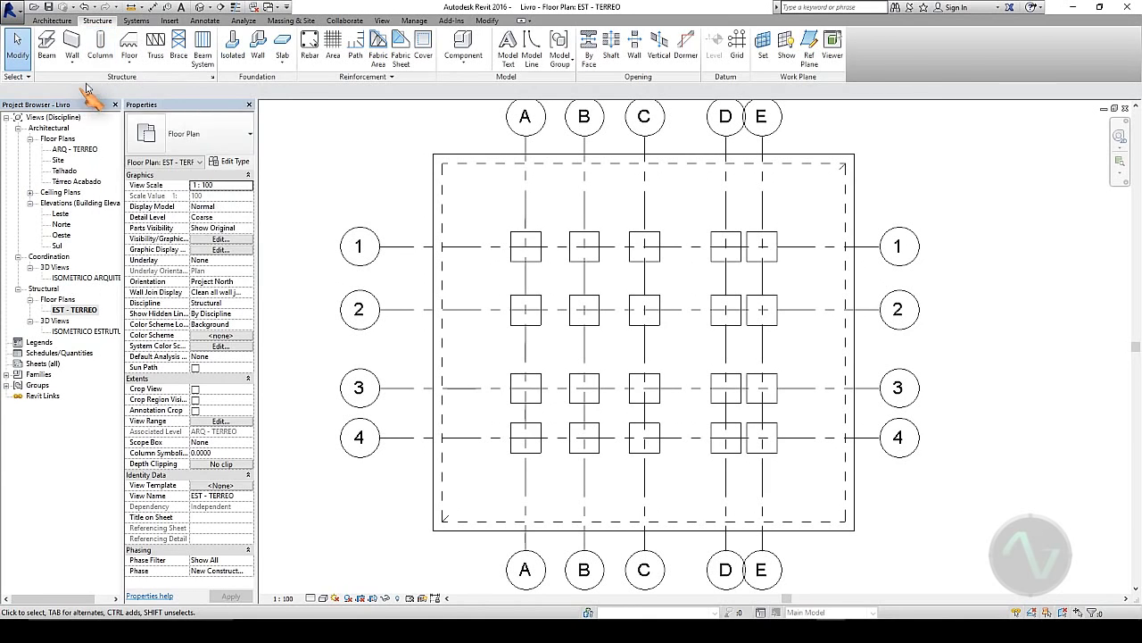
left_click(54, 21)
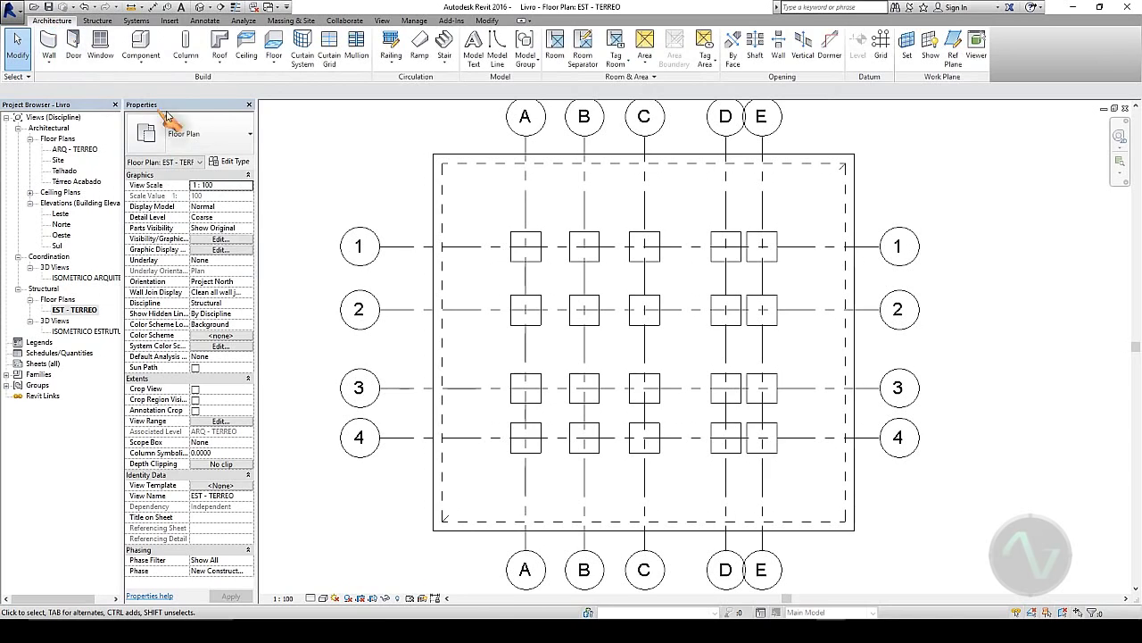
left_click(193, 64)
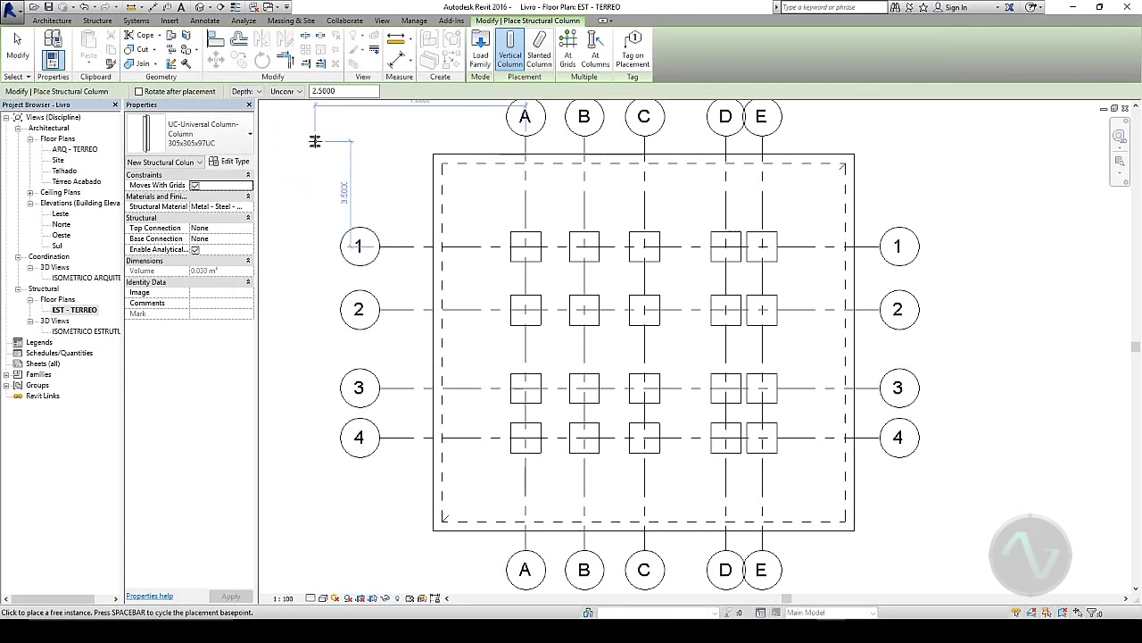
left_click(233, 136)
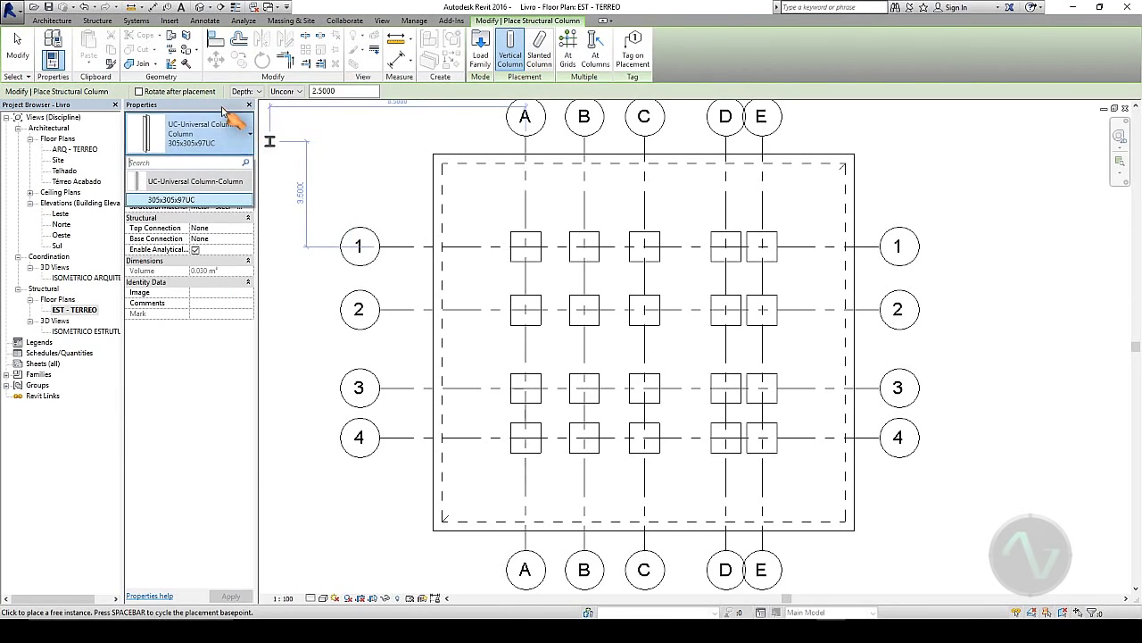
left_click(223, 109)
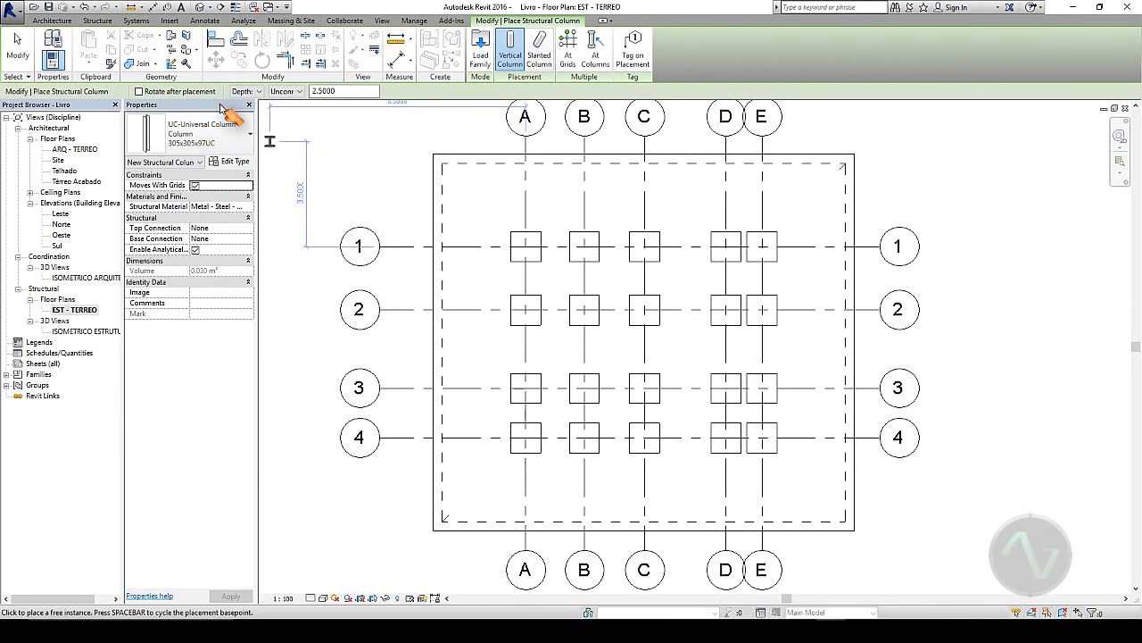
- Start loading a column family and open the Concrete folder under Structural Columns in the US Metric library
left_click(482, 53)
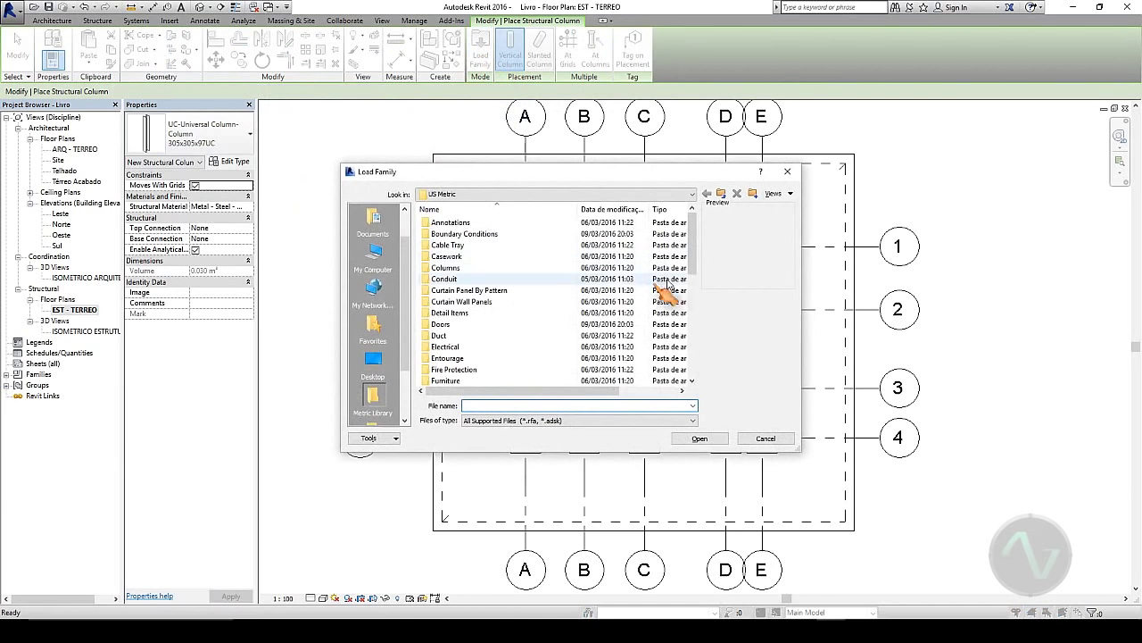
scroll(700, 254, "down", 1)
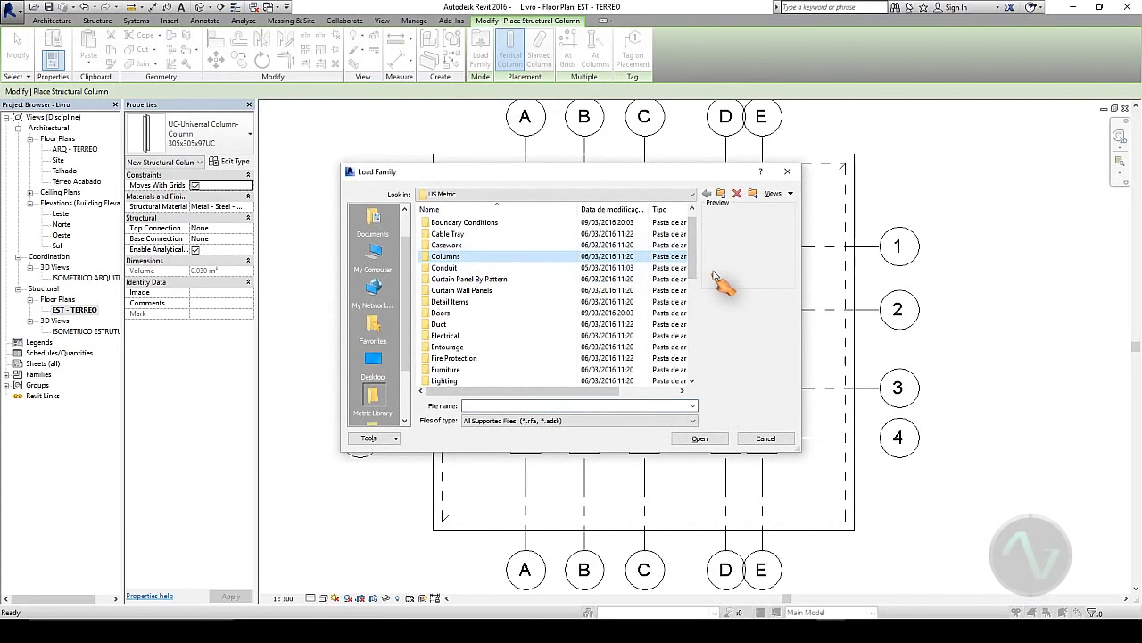
left_click_drag(696, 243, 701, 351)
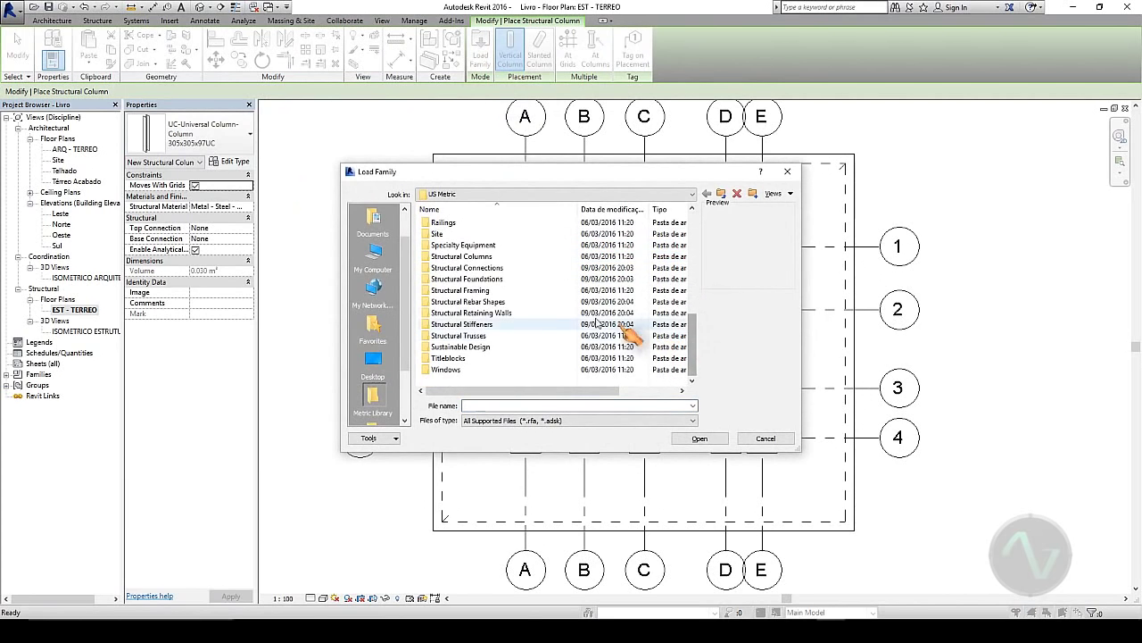
double_click(489, 266)
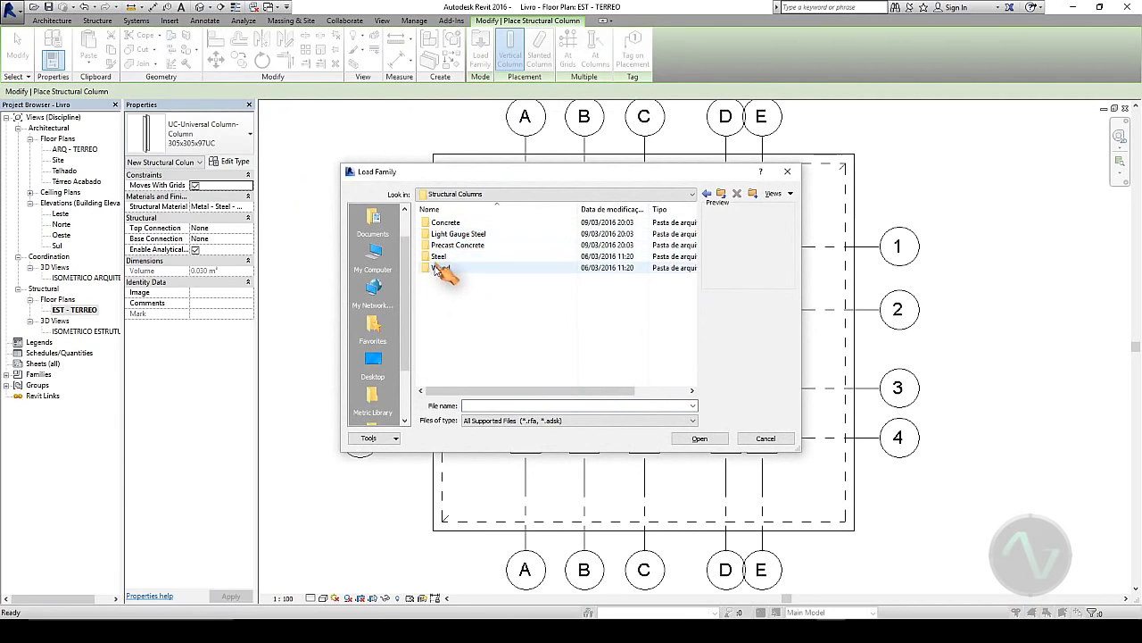
double_click(464, 223)
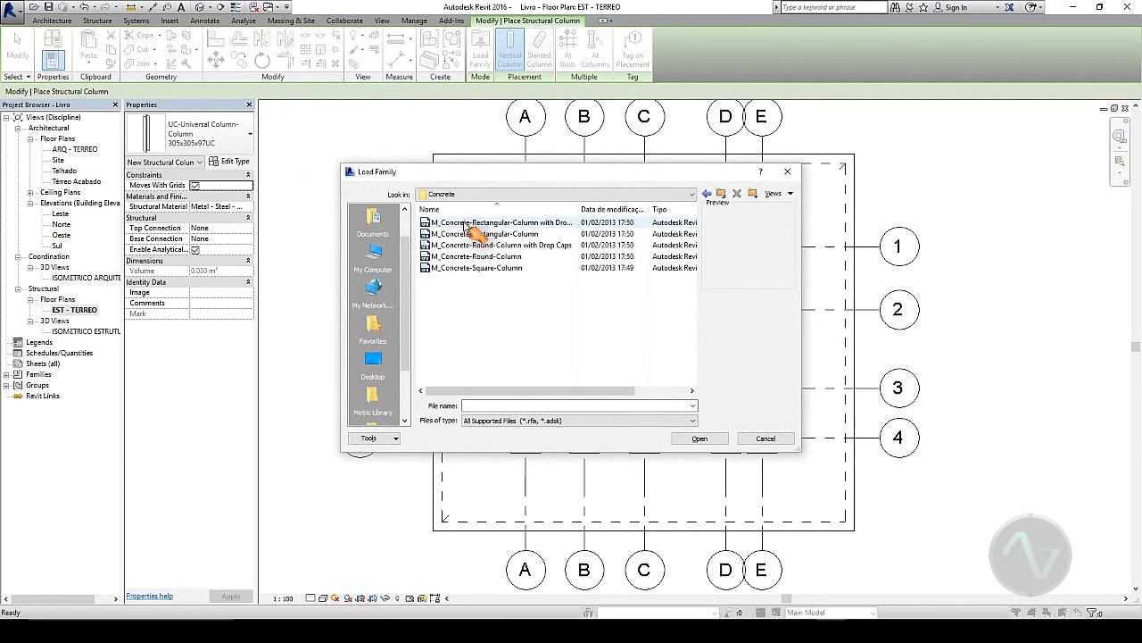
- Preview the concrete column families and load M_Concrete-Rectangular-Column into the project
left_click(507, 224)
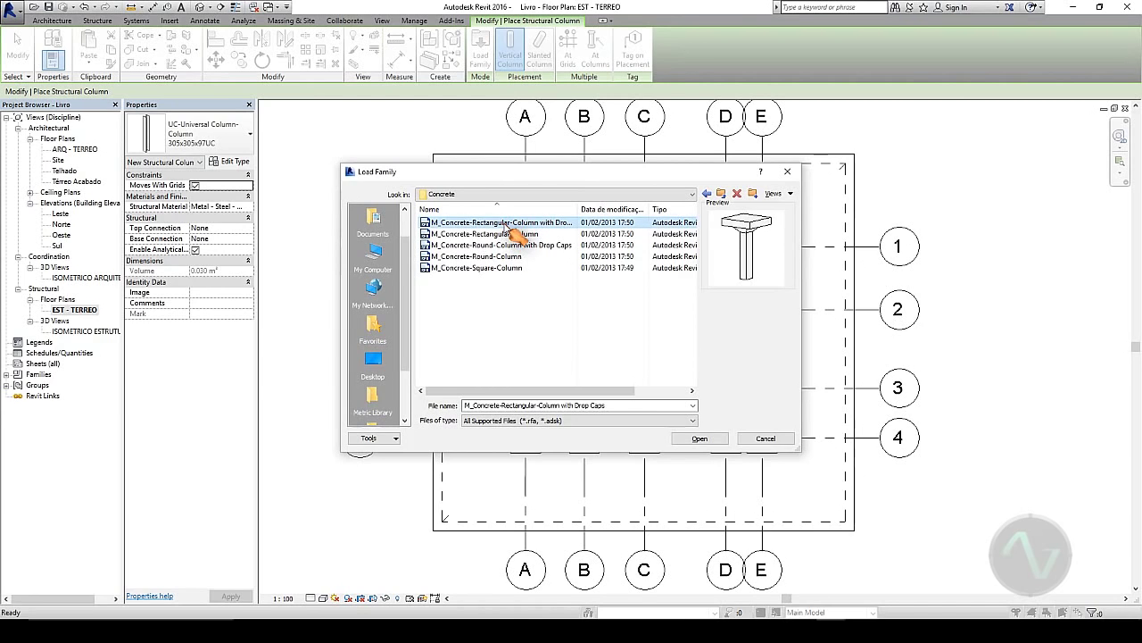
left_click(516, 233)
key("Down")
key("Down")
key("Down")
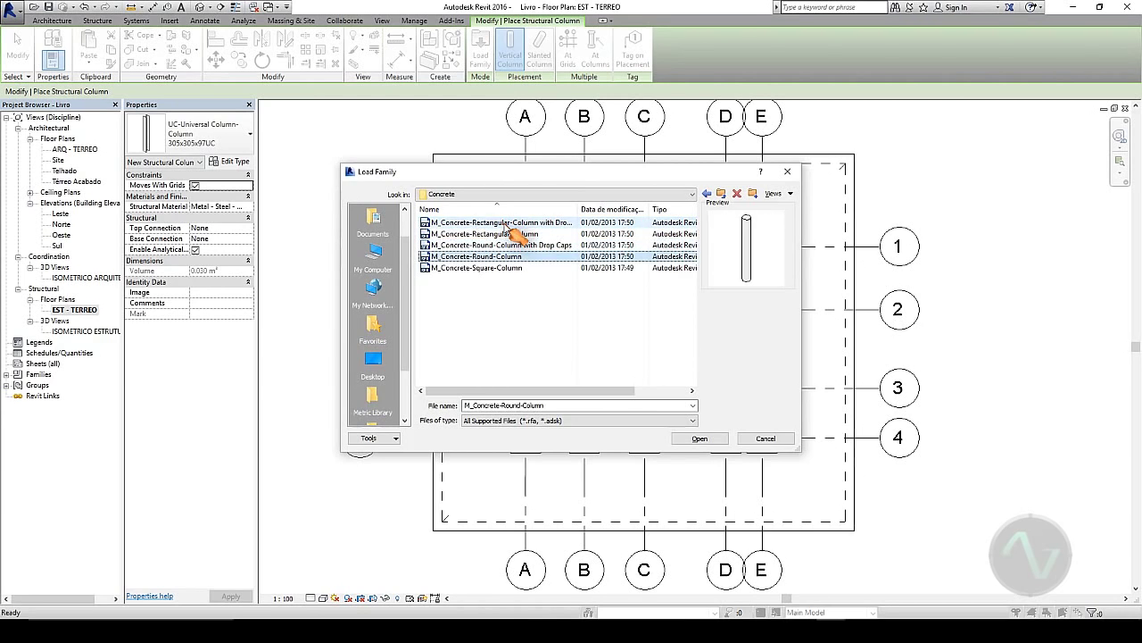
key("Up")
key("Up")
key("Up")
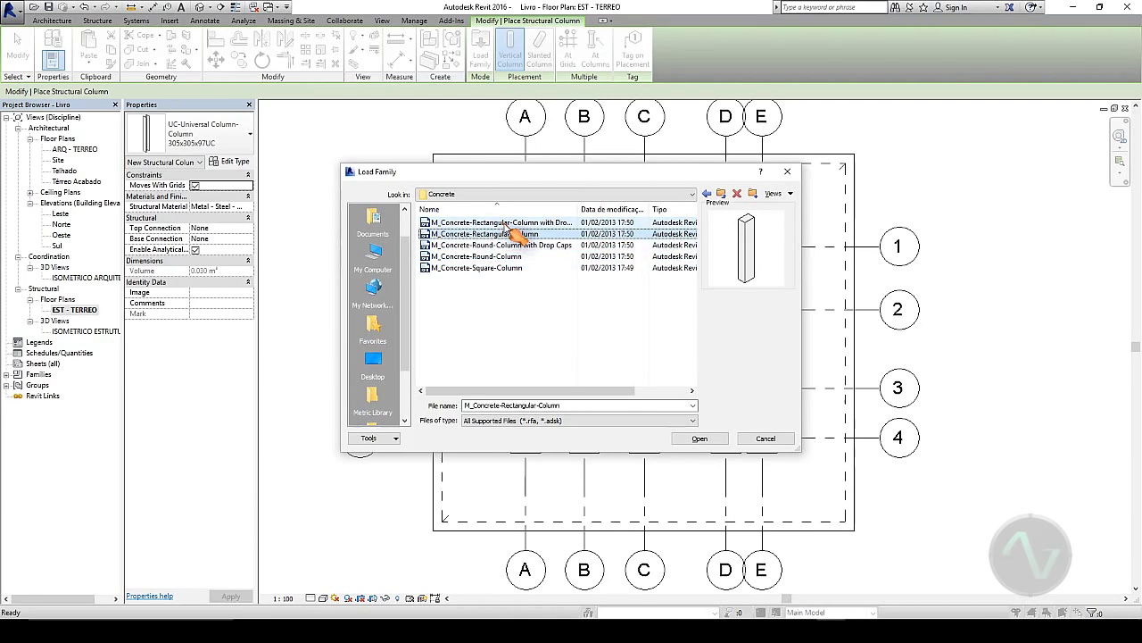
left_click(699, 439)
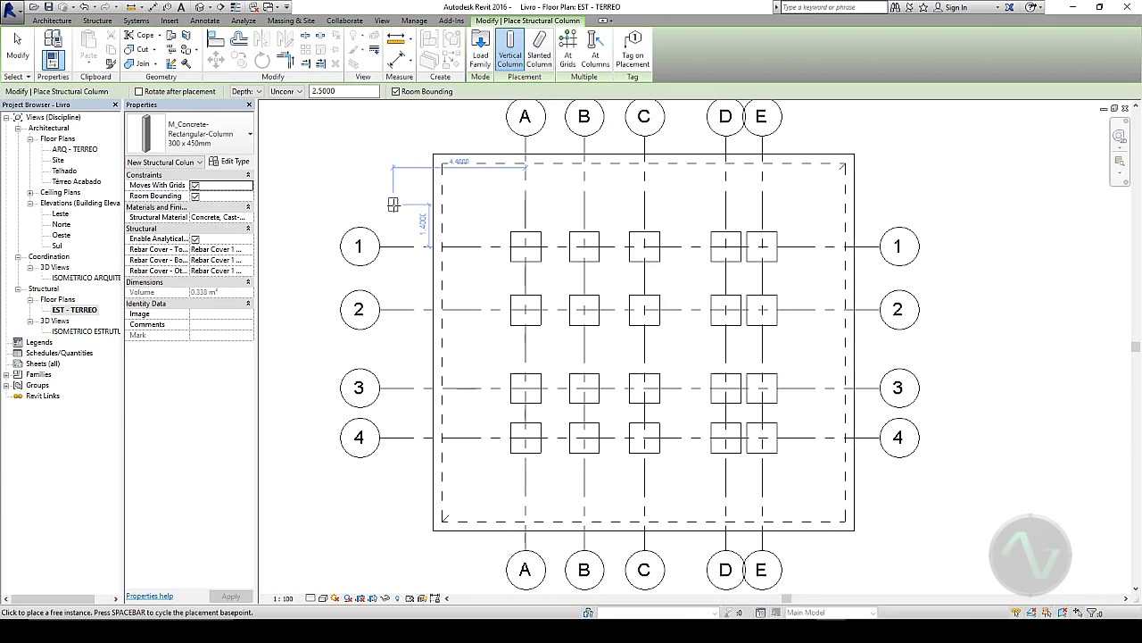
- Set the new columns to be placed by Height, with their top at the Telhado level
left_click(259, 92)
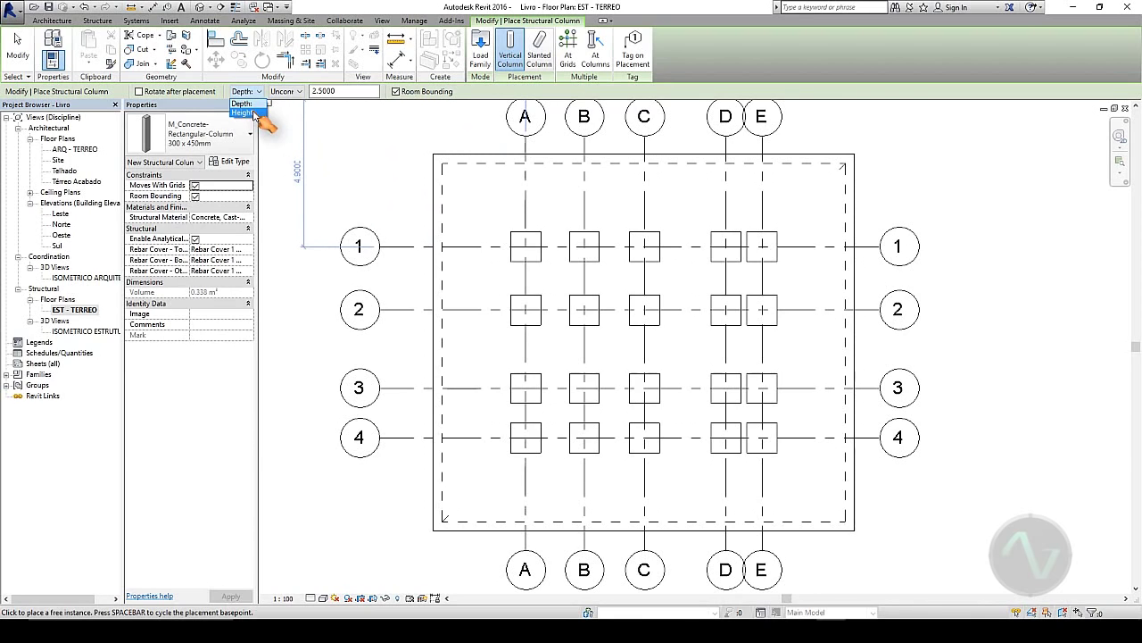
left_click(257, 112)
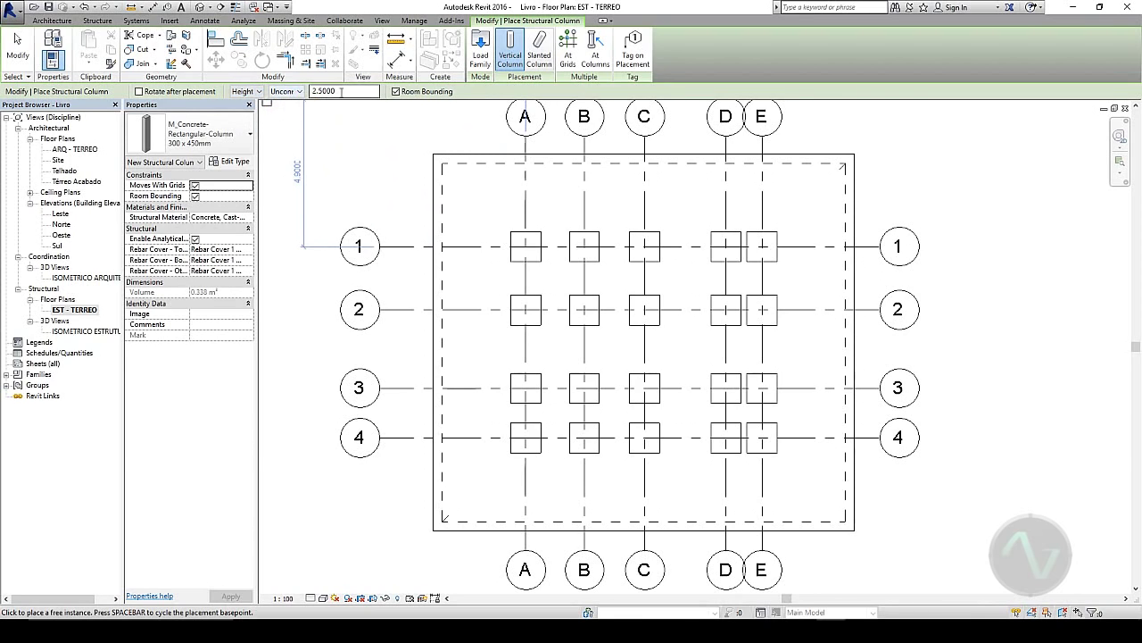
left_click(301, 92)
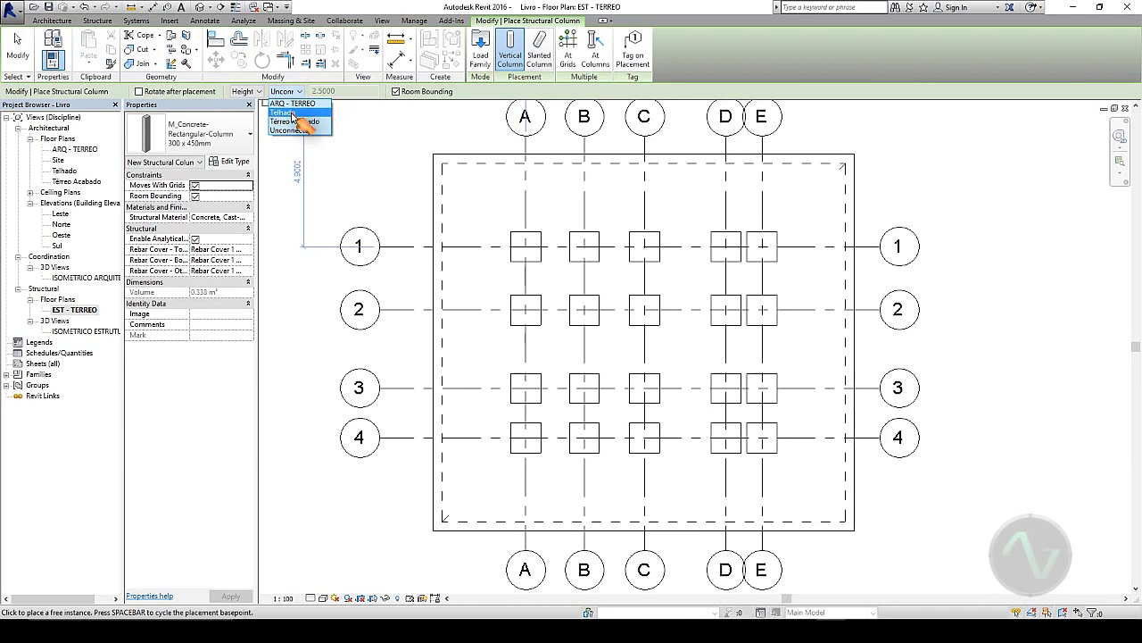
left_click(292, 115)
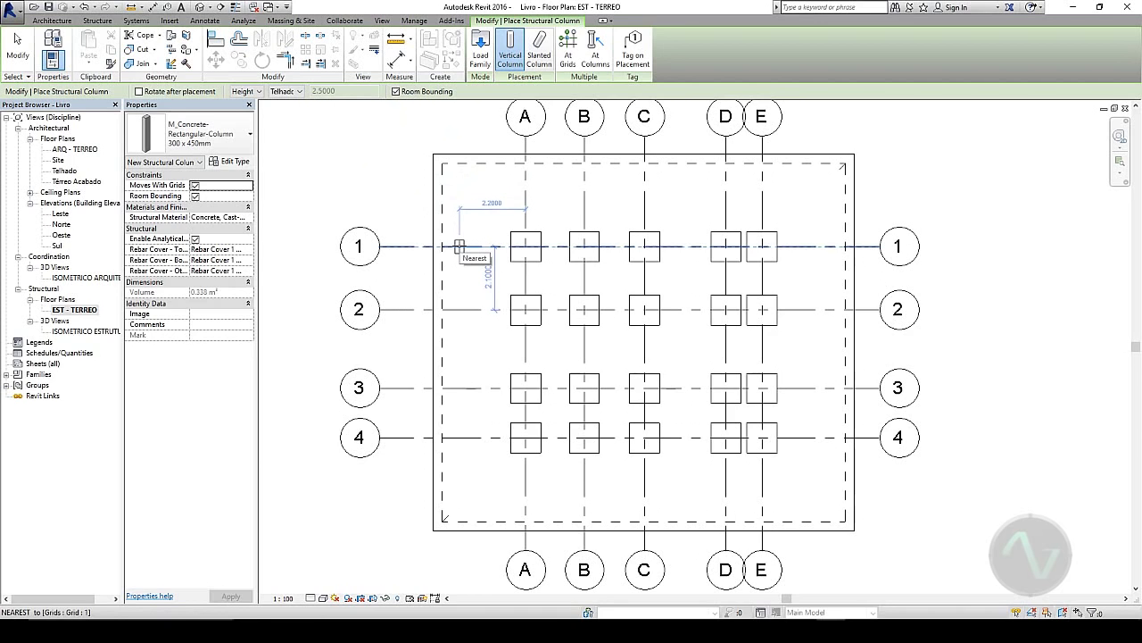
- Place 300 x 450mm columns where grid 1 meets grids A, B and C, trying rotated orientations at C but keeping the original one
left_click(526, 246)
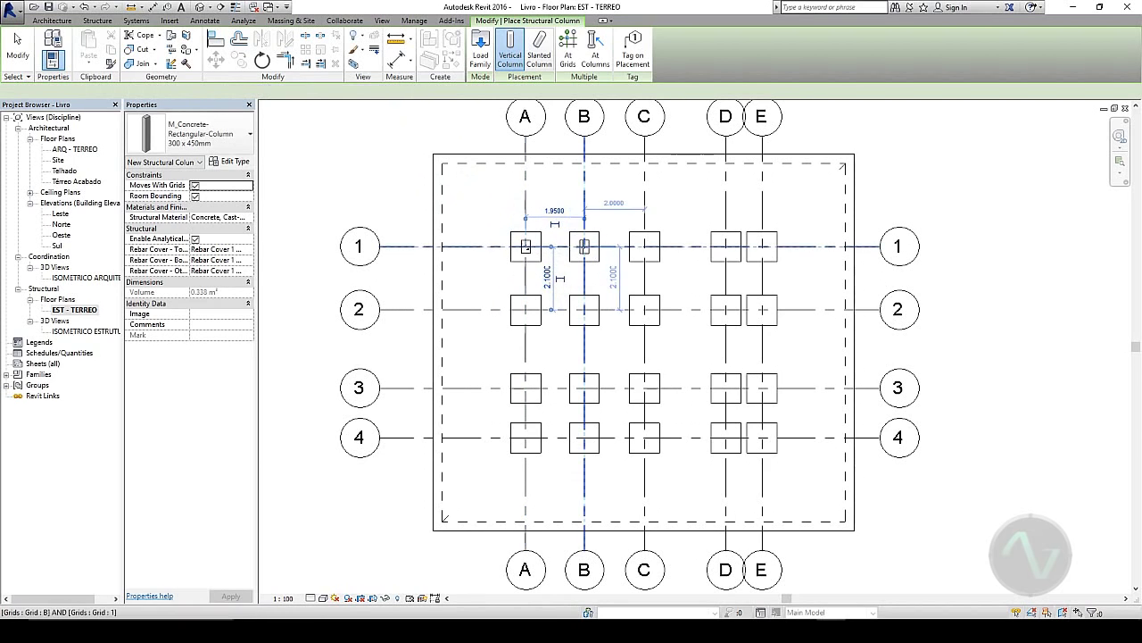
left_click(584, 248)
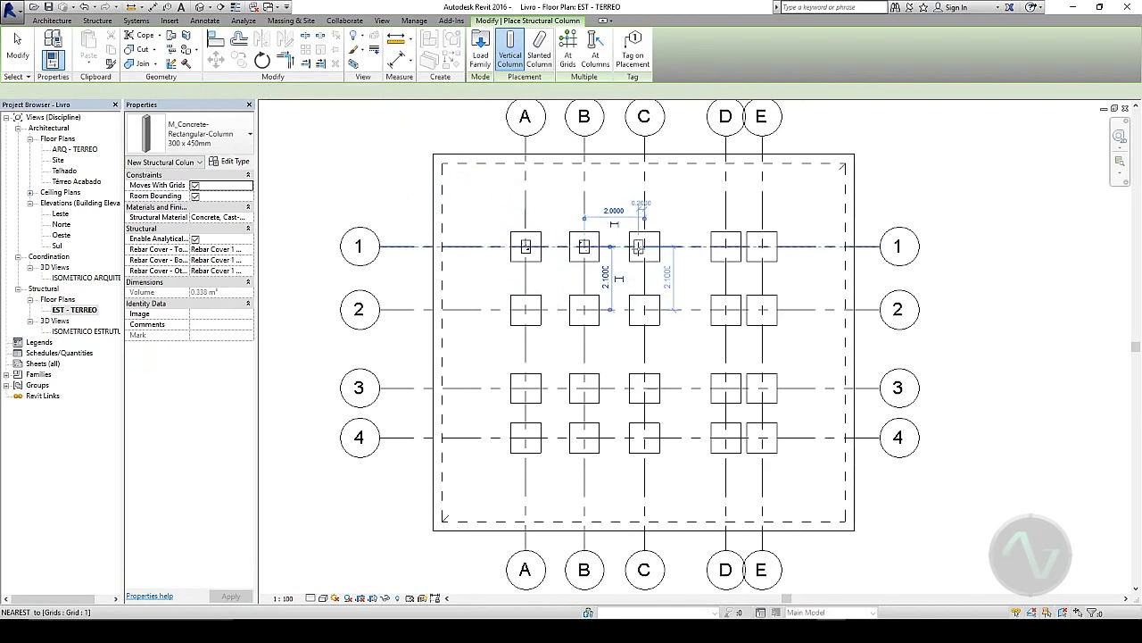
scroll(639, 247, "up", 8)
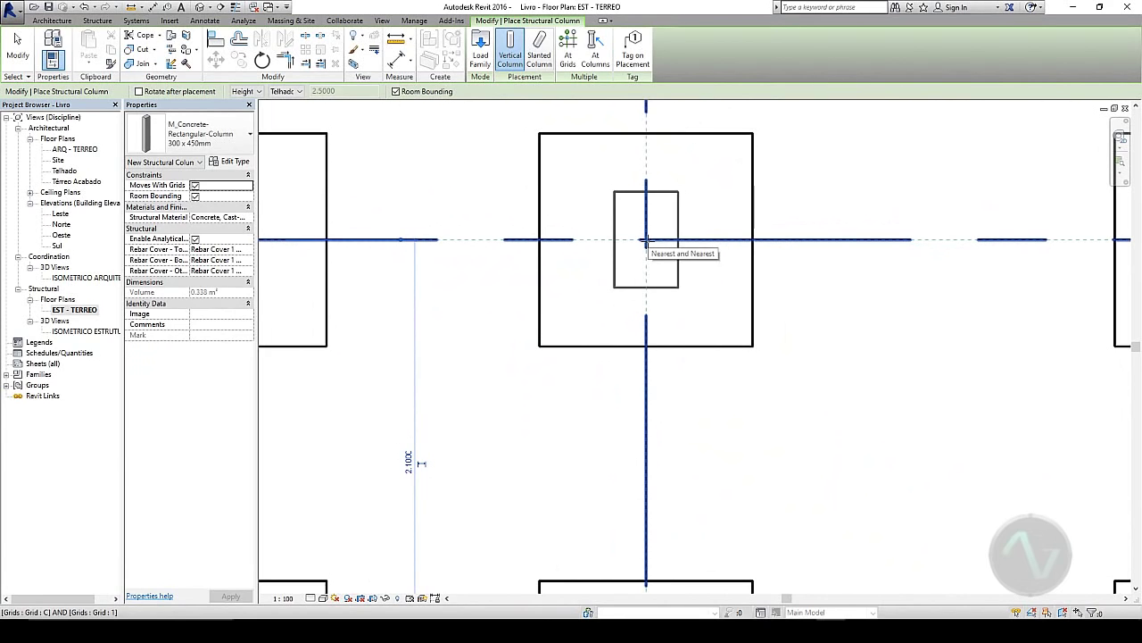
left_click(646, 240)
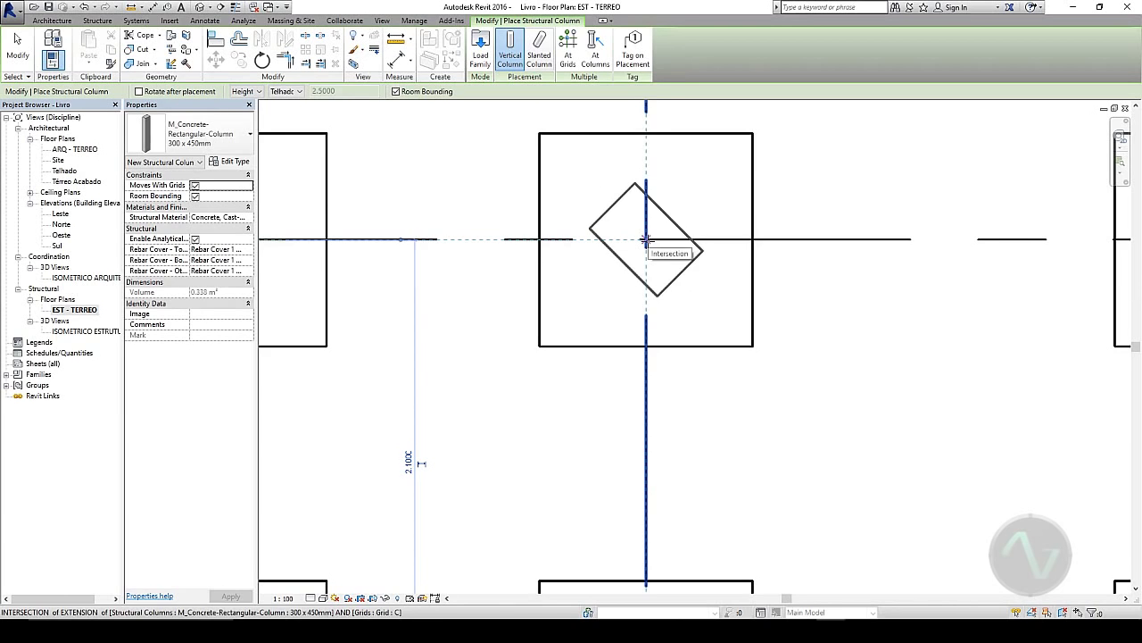
key("ctrl+z")
left_click(646, 239)
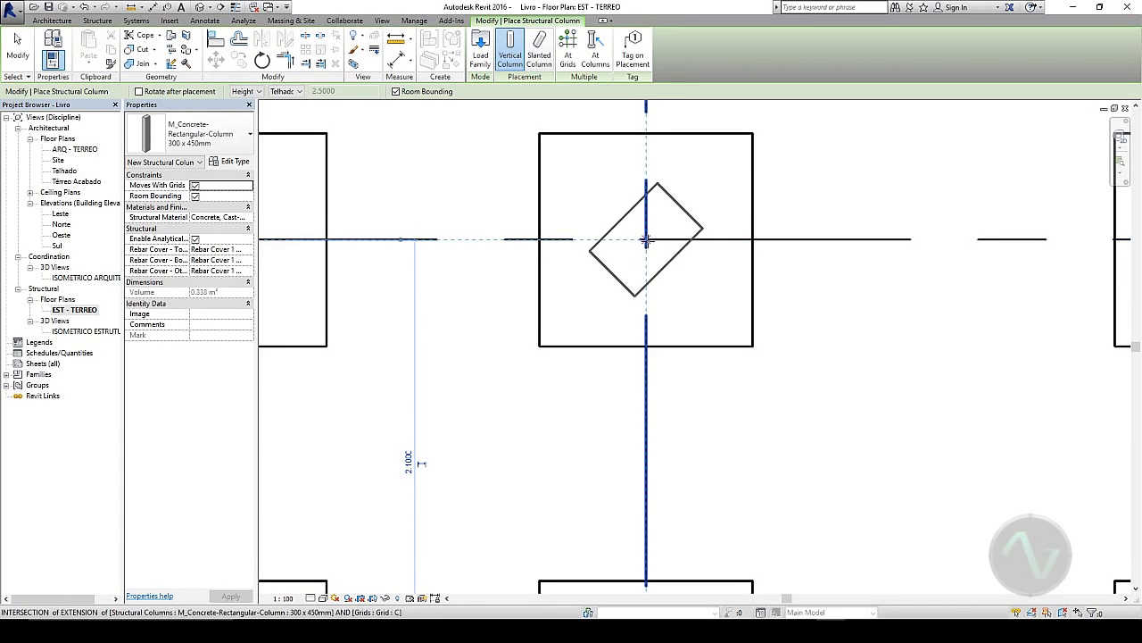
key("ctrl+z")
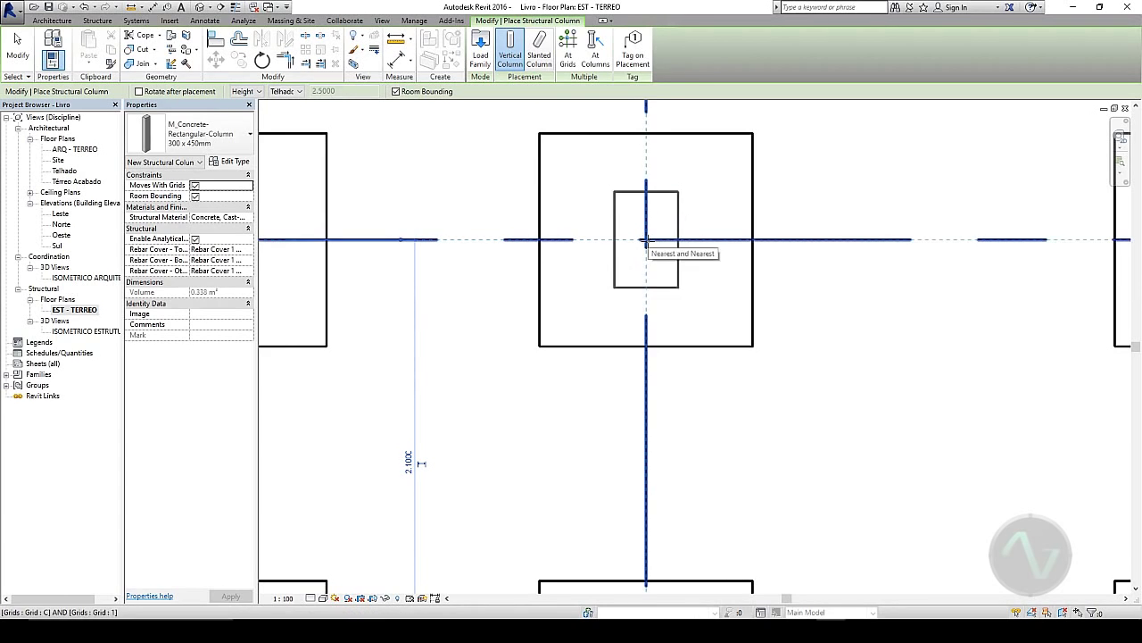
left_click(646, 239)
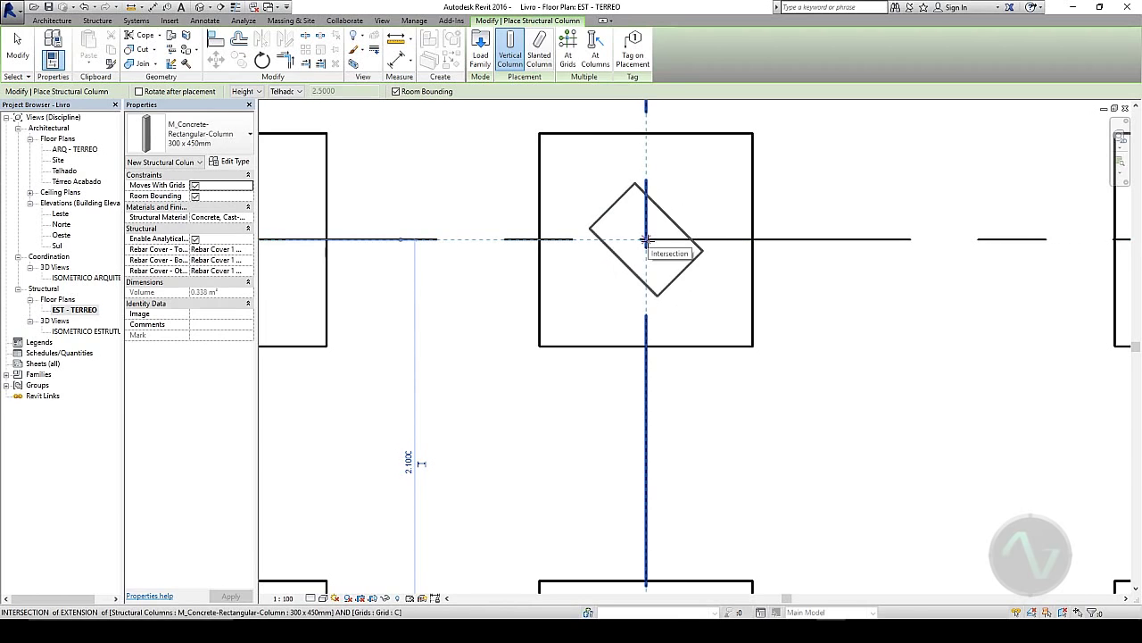
key("ctrl+z")
key("space")
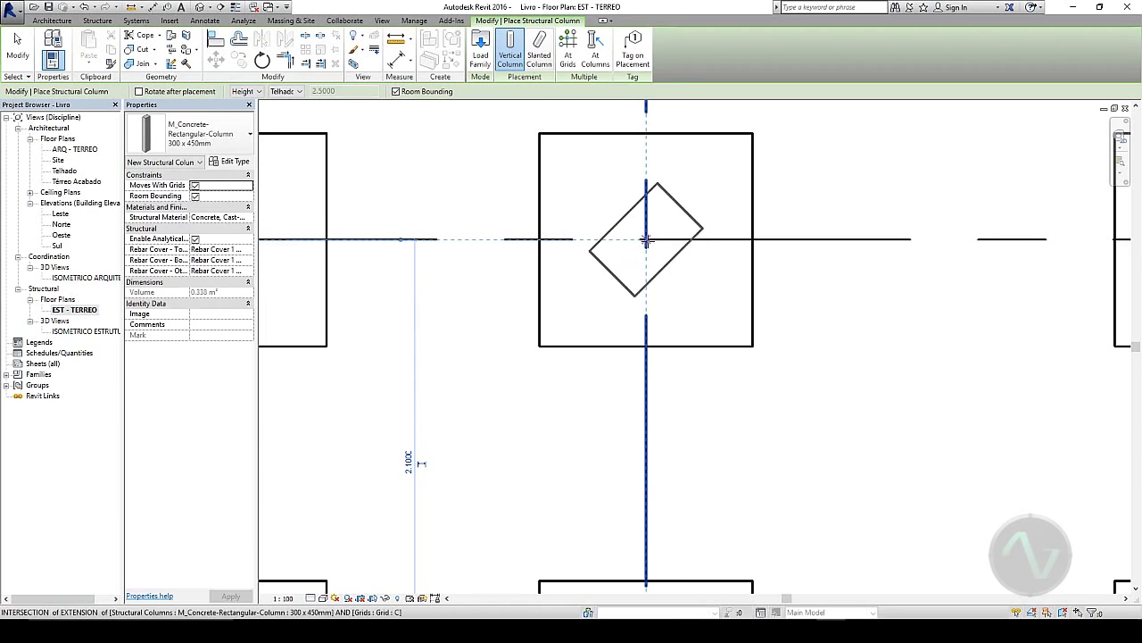
left_click(646, 239)
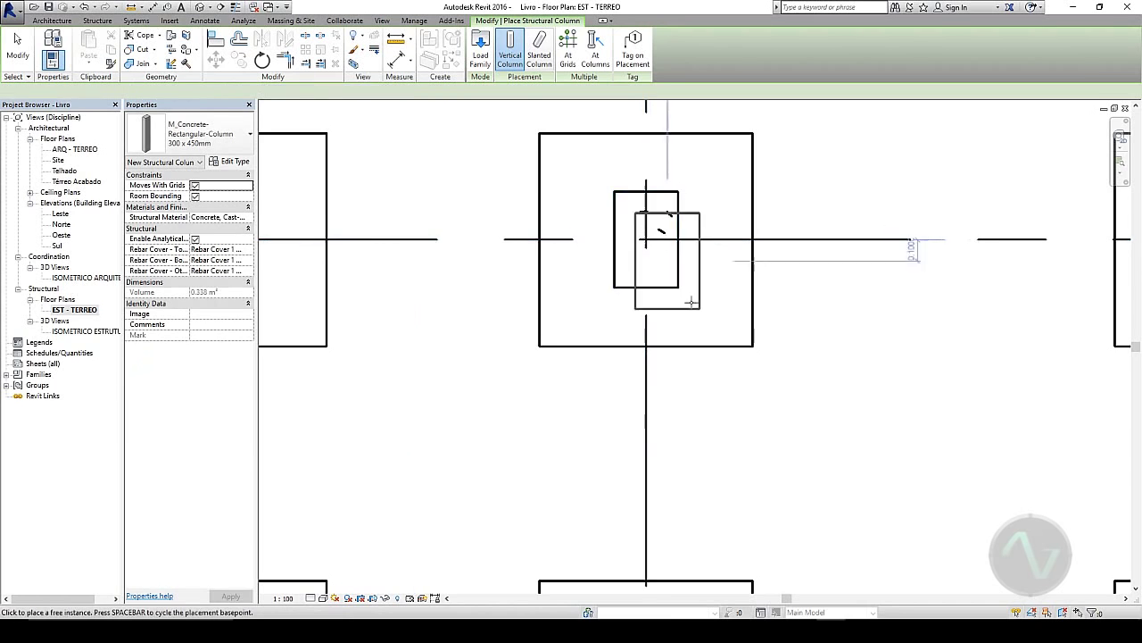
- Place two more 300 x 450mm columns where grid 1 meets grids D and E
scroll(722, 327, "down", 5)
scroll(773, 371, "down", 3)
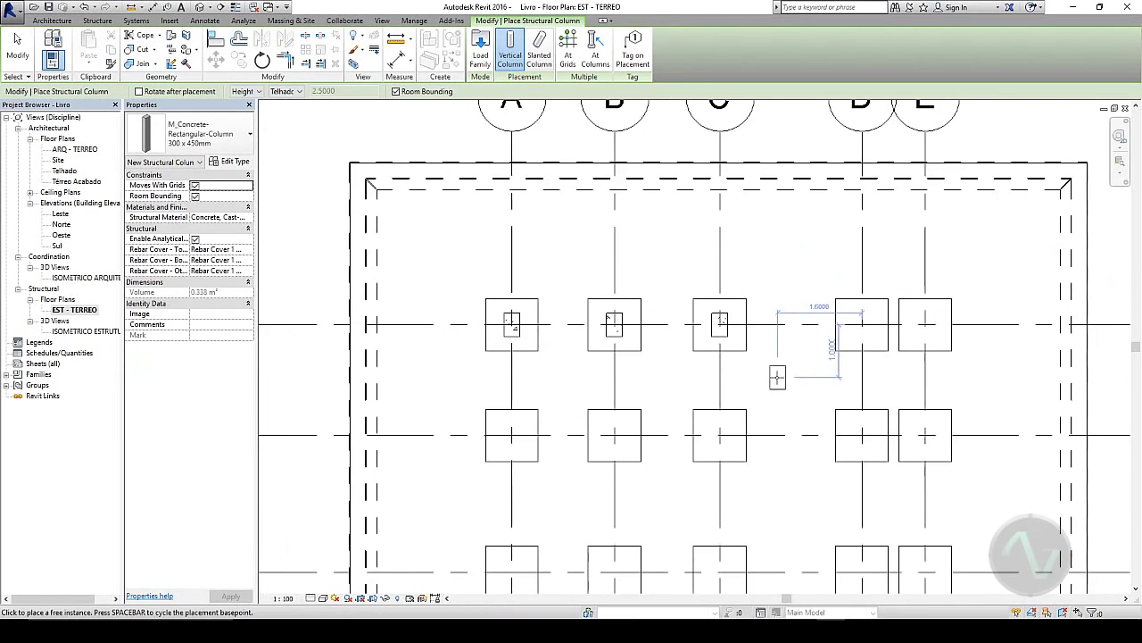
middle_click_drag(692, 230, 749, 285)
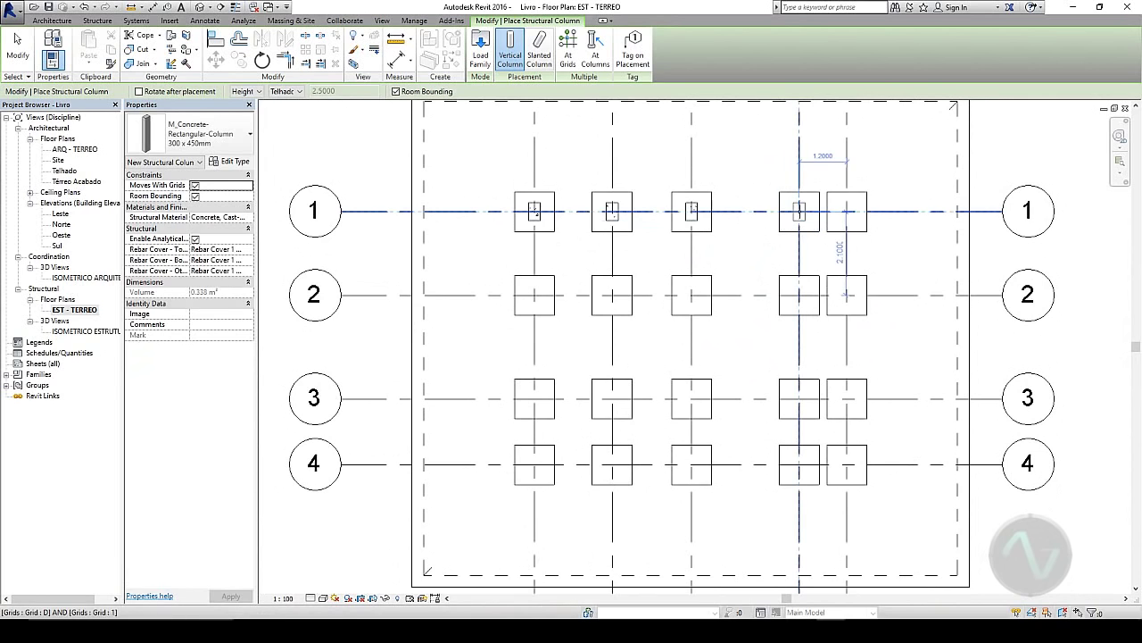
left_click(799, 211)
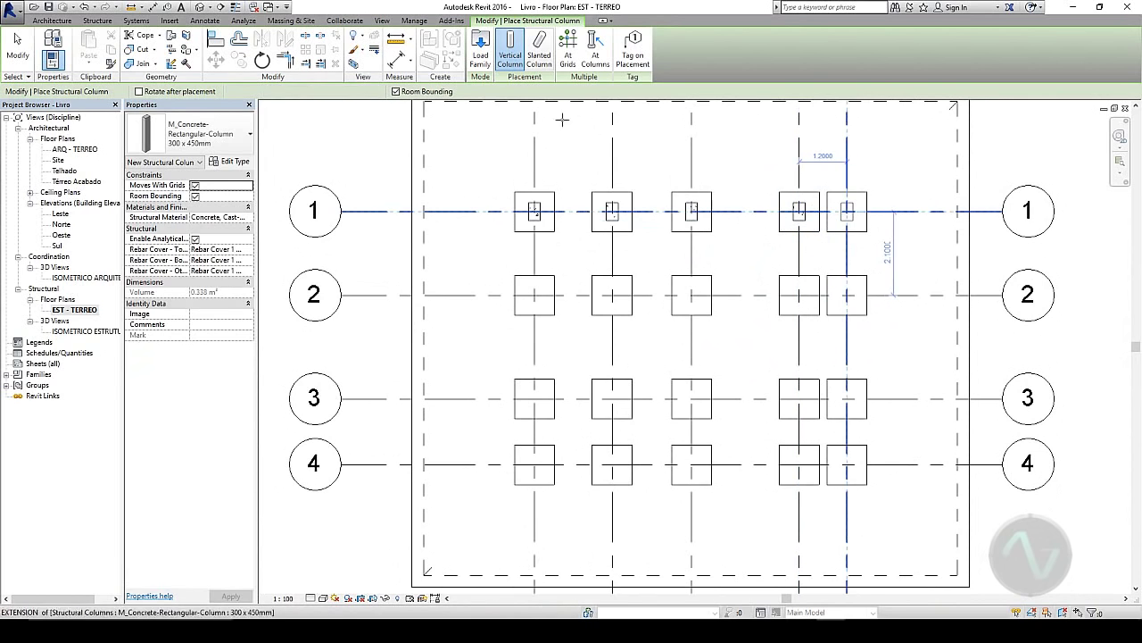
- Place columns at all intersections of grids 2, 3 and 4 with grids A to E using At Grids
left_click(567, 51)
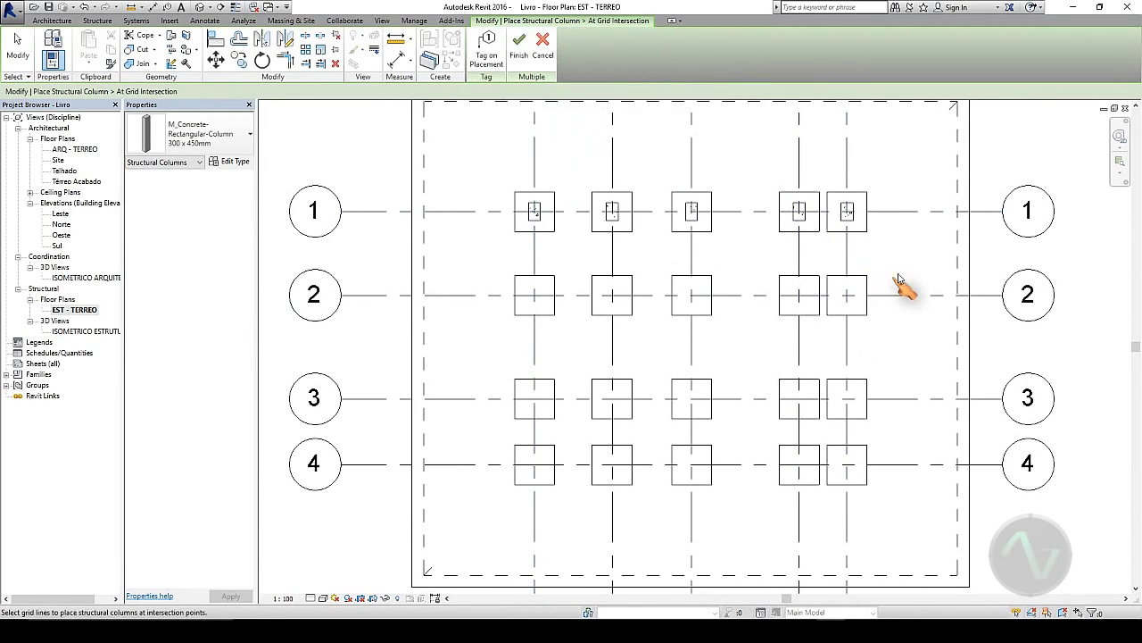
left_click_drag(899, 277, 482, 518)
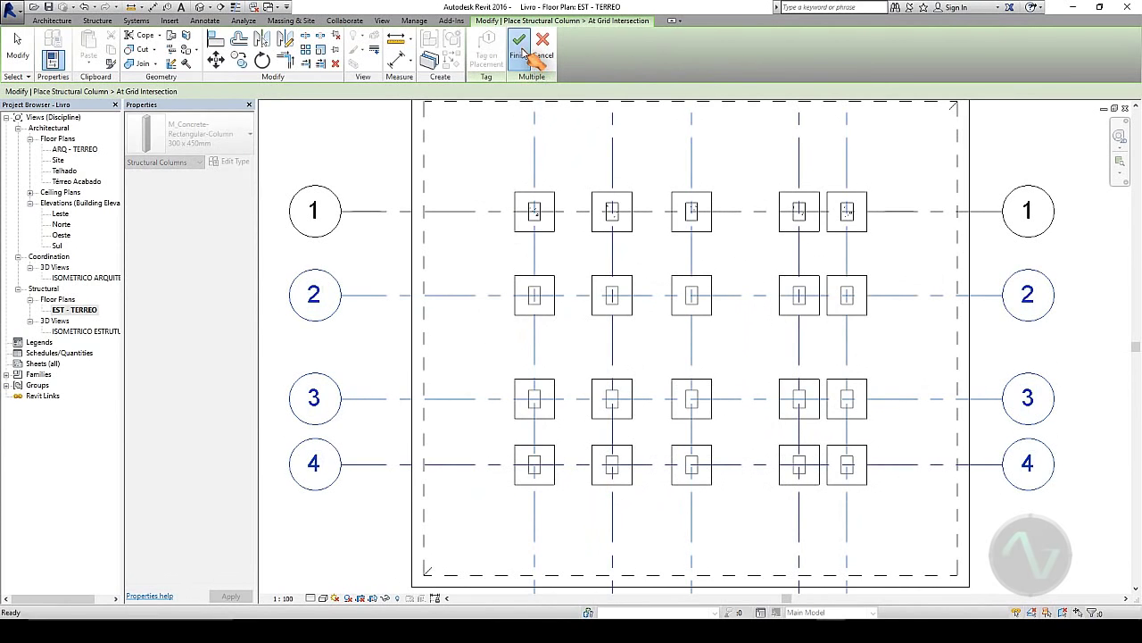
left_click(525, 53)
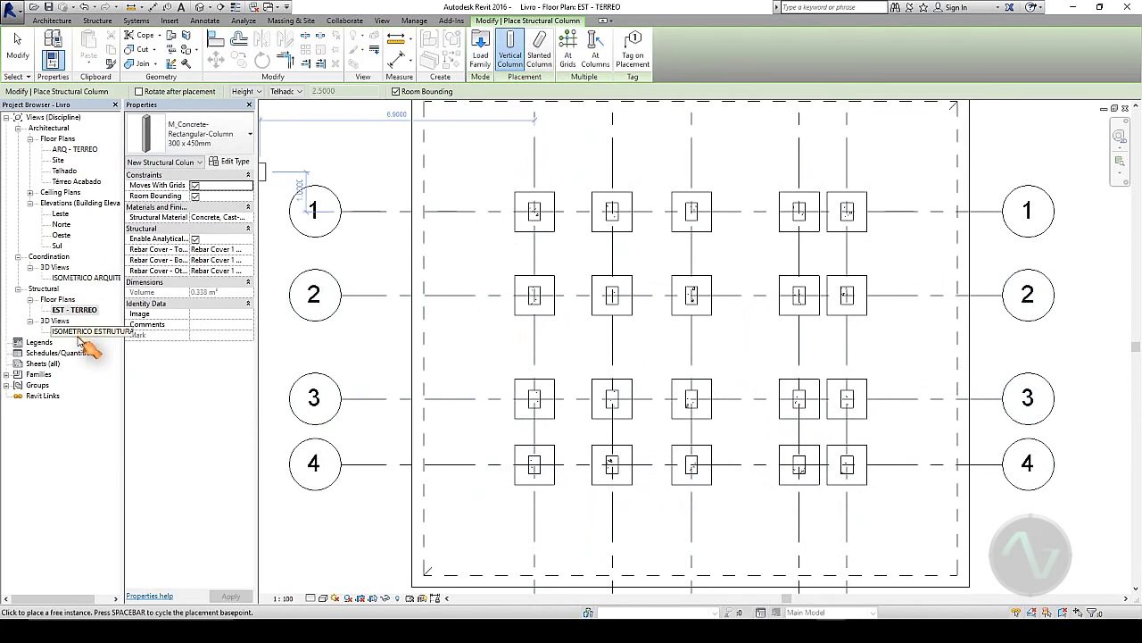
- Open the ISOMETRICO ESTRUTURA 3D view and temporarily hide the roof above the columns
double_click(81, 335)
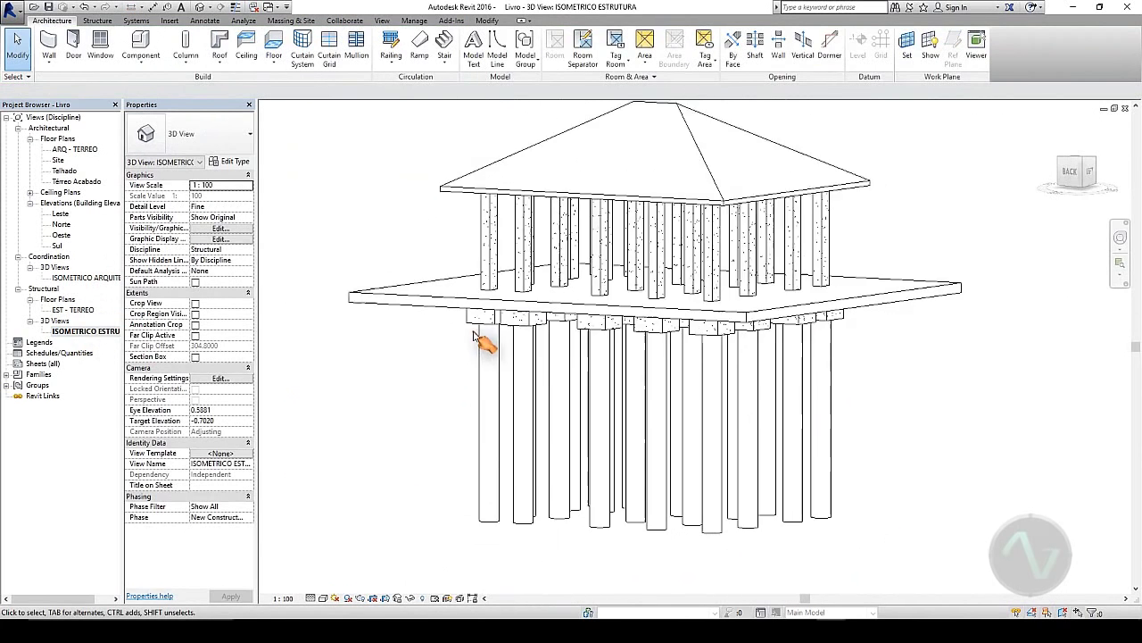
middle_click_drag(587, 295, 563, 323, "shift")
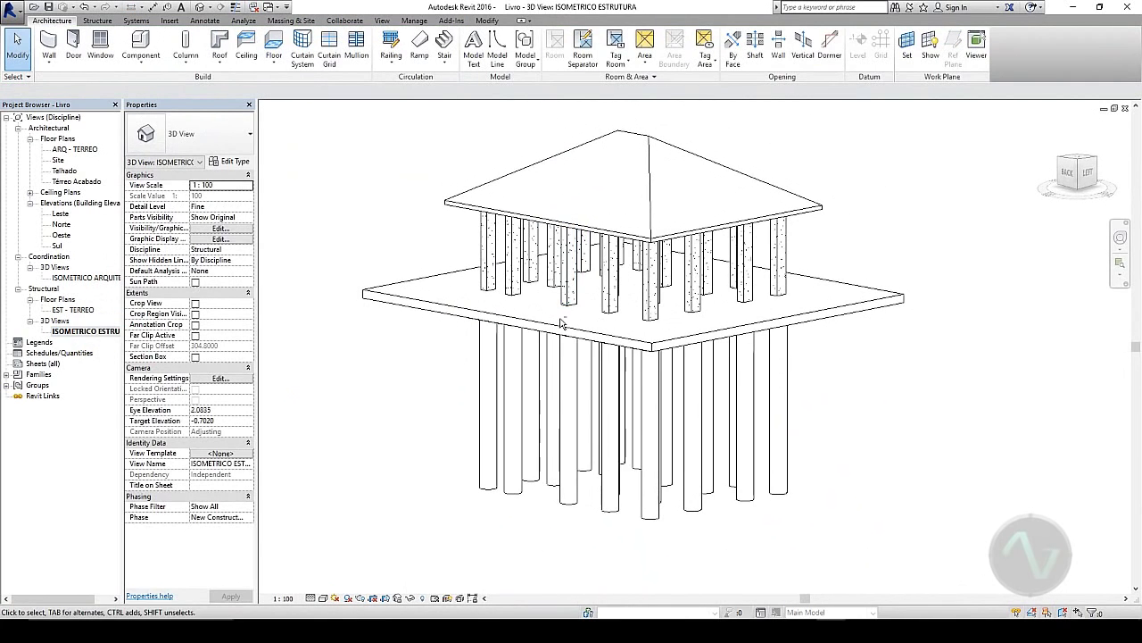
middle_click_drag(875, 178, 870, 277)
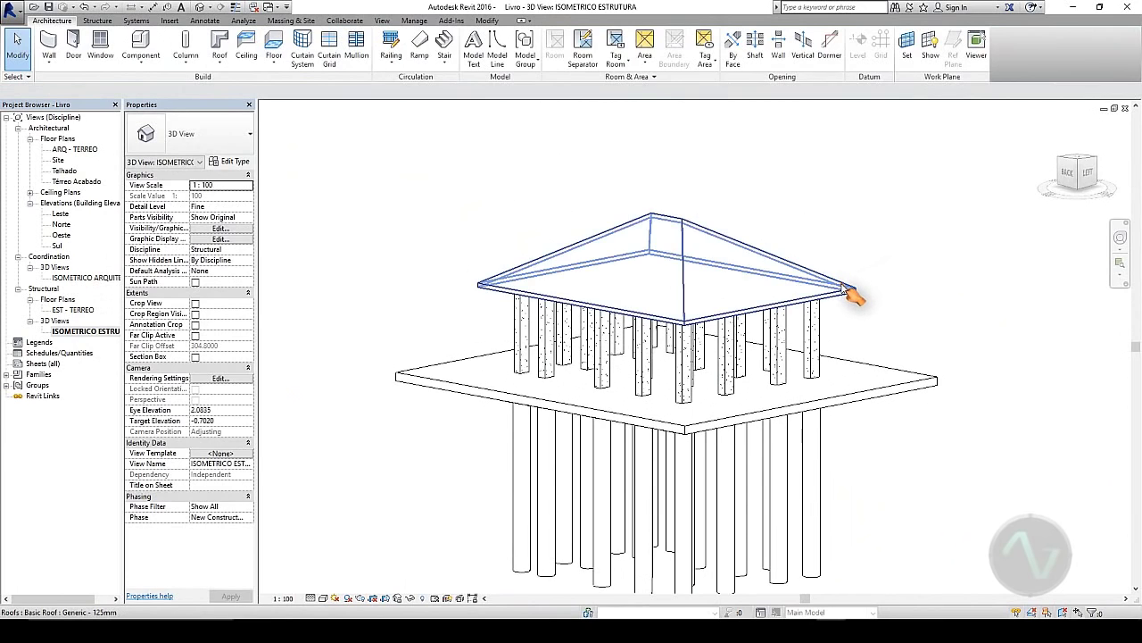
left_click(842, 287)
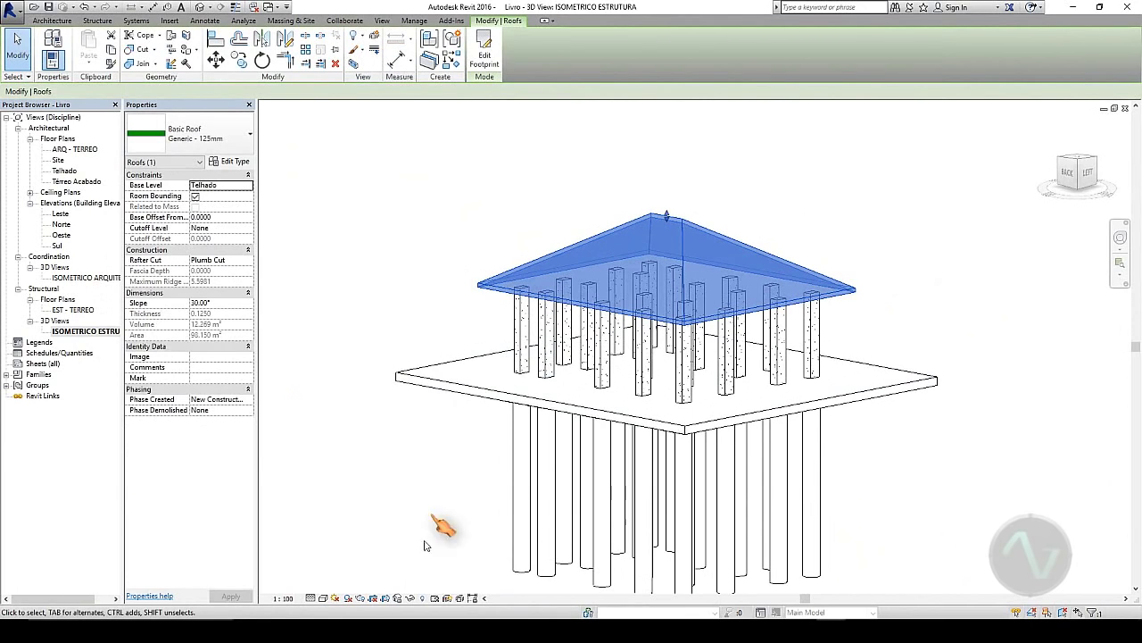
left_click(411, 598)
left_click(440, 567)
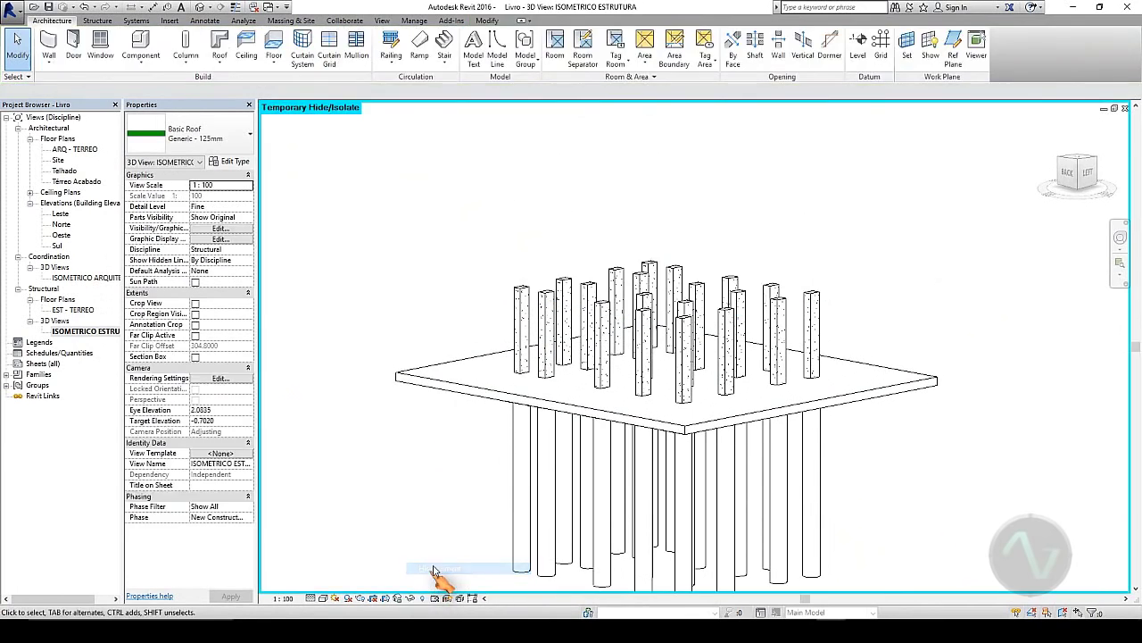
- Inspect the placed columns from above in 3D and return to the EST - TERREO floor plan
middle_click_drag(905, 258, 906, 344, "shift")
middle_click_drag(688, 395, 651, 382, "shift")
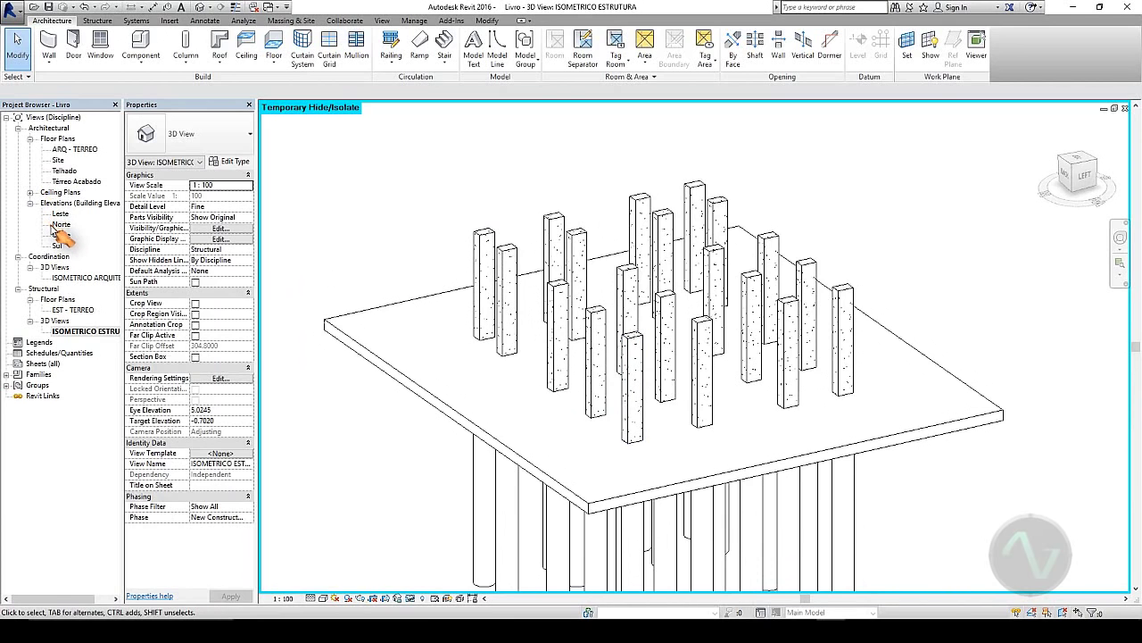
double_click(73, 309)
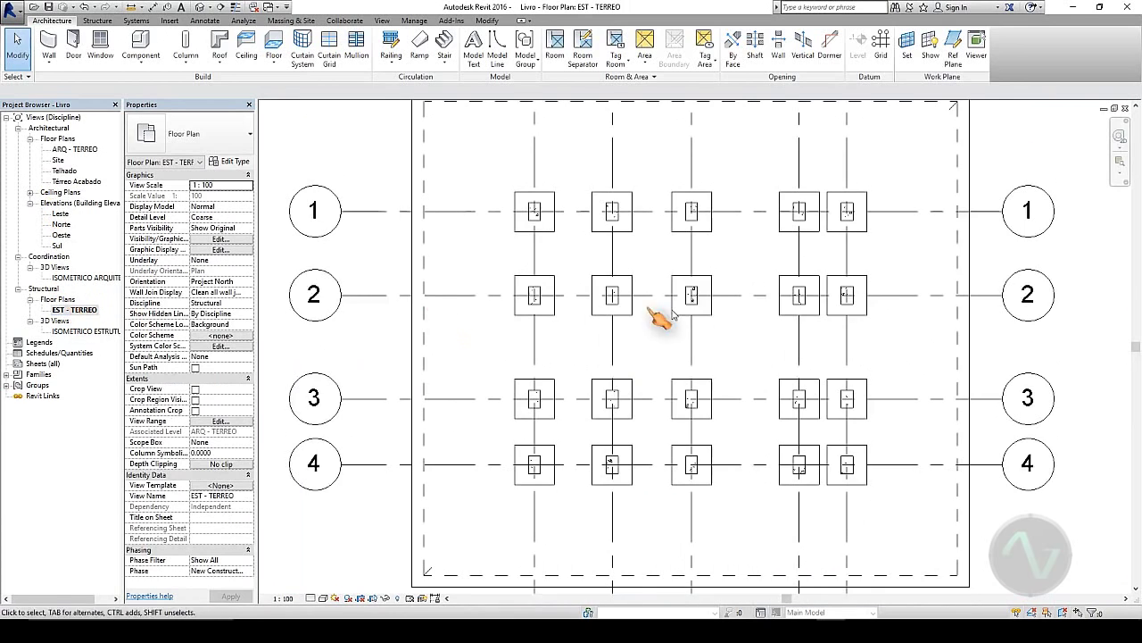
- Start placing a 300 x 450mm concrete column in slanted mode and review the level choices for its first and second points
middle_click_drag(740, 301, 516, 297)
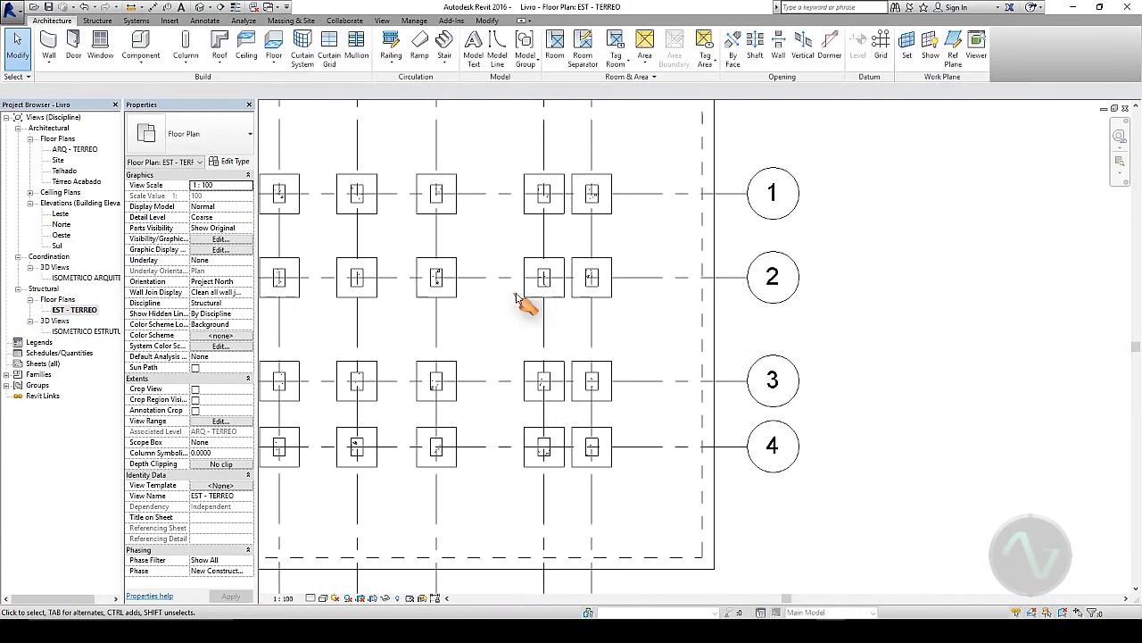
left_click(188, 64)
left_click(219, 89)
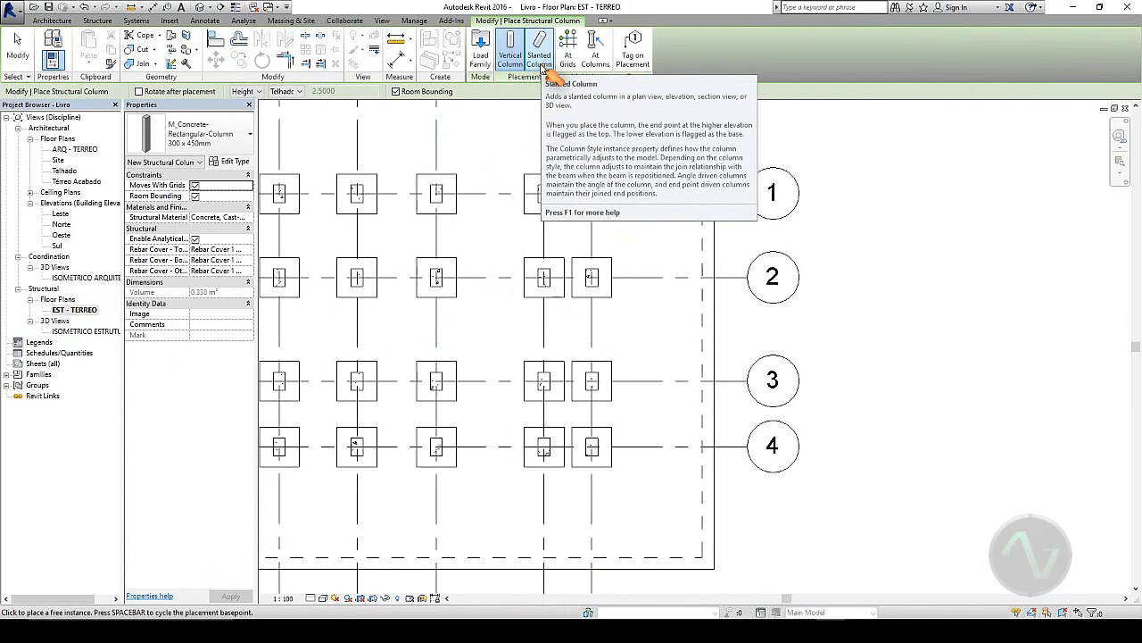
left_click(541, 61)
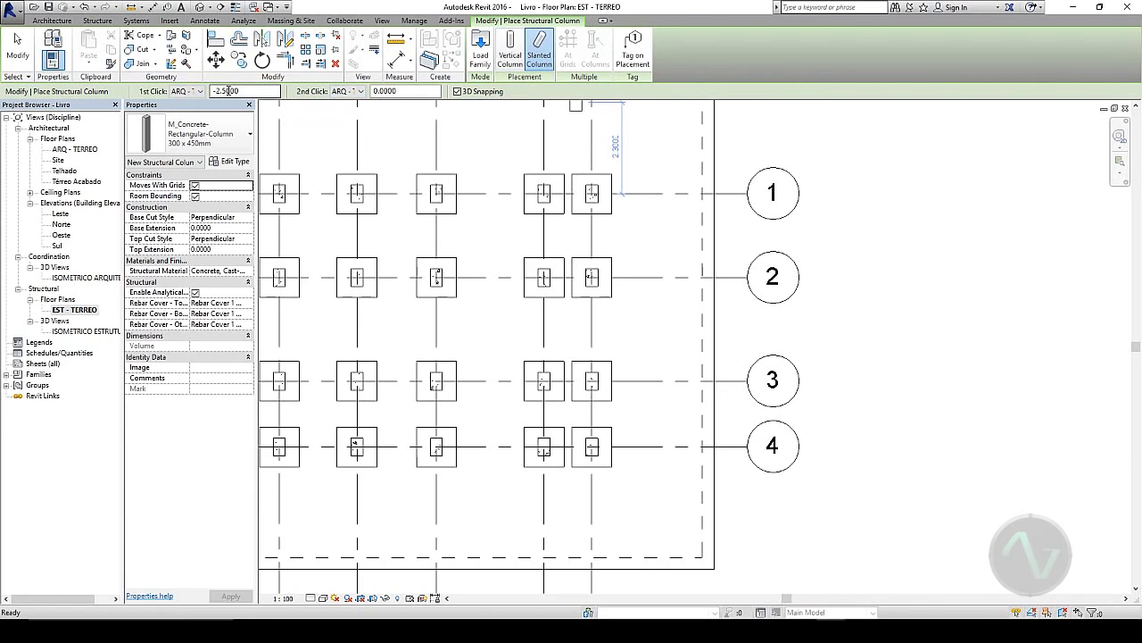
left_click(214, 90)
type("-")
left_click(203, 91)
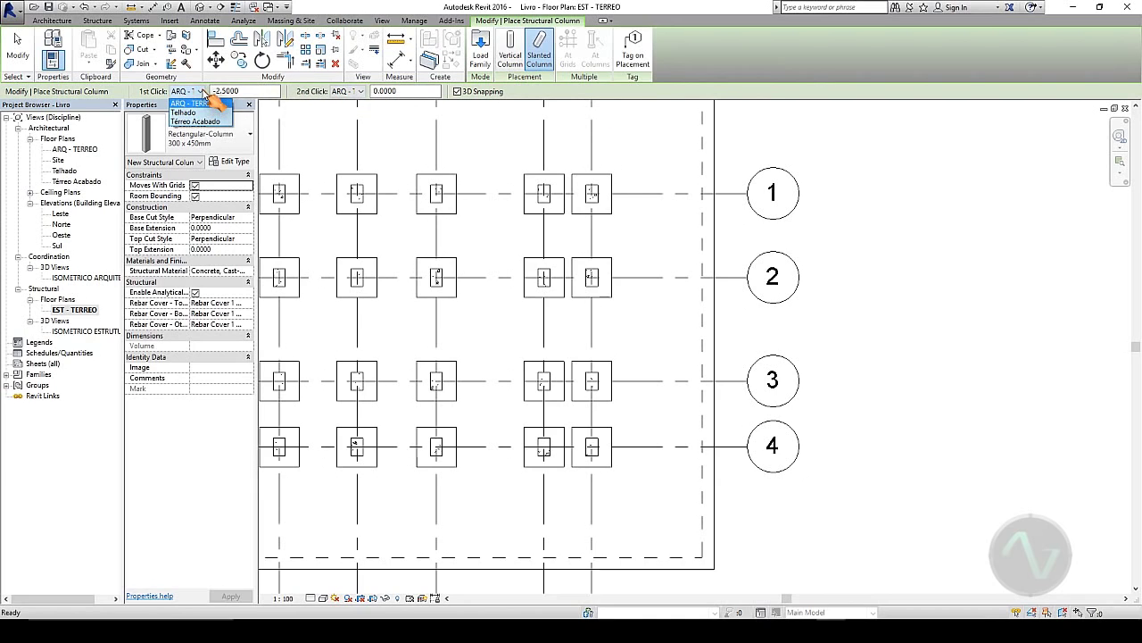
left_click(210, 94)
left_click(360, 92)
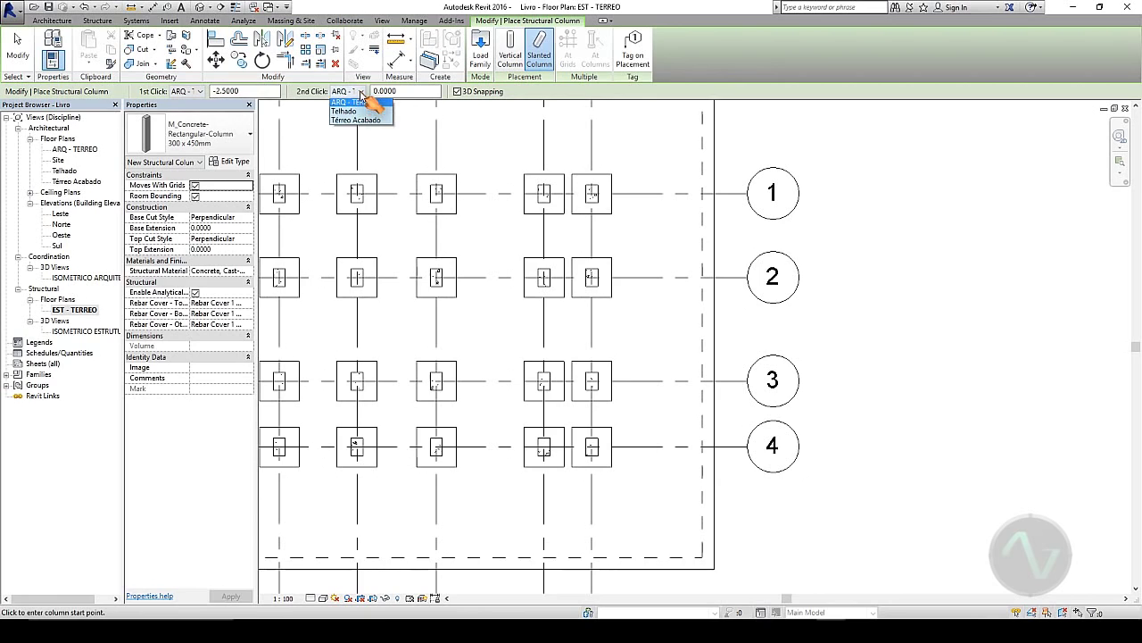
left_click(360, 92)
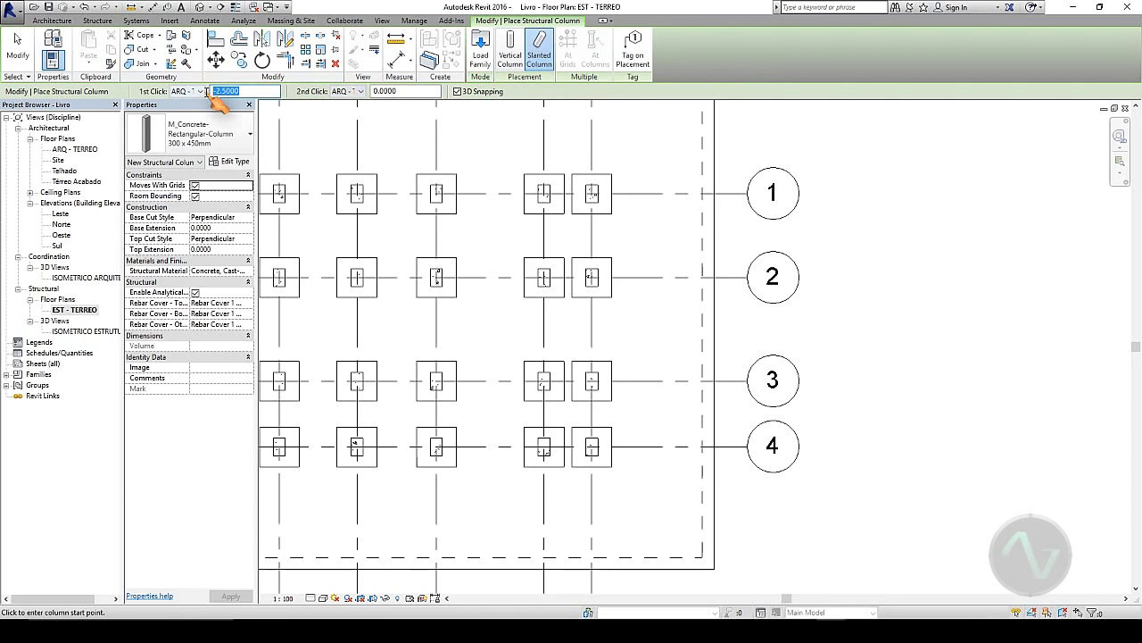
- Set the slanted column's offsets from level ARQ - TERREO to 0 for the first point and 3 m for the second
type("0")
left_click(419, 92)
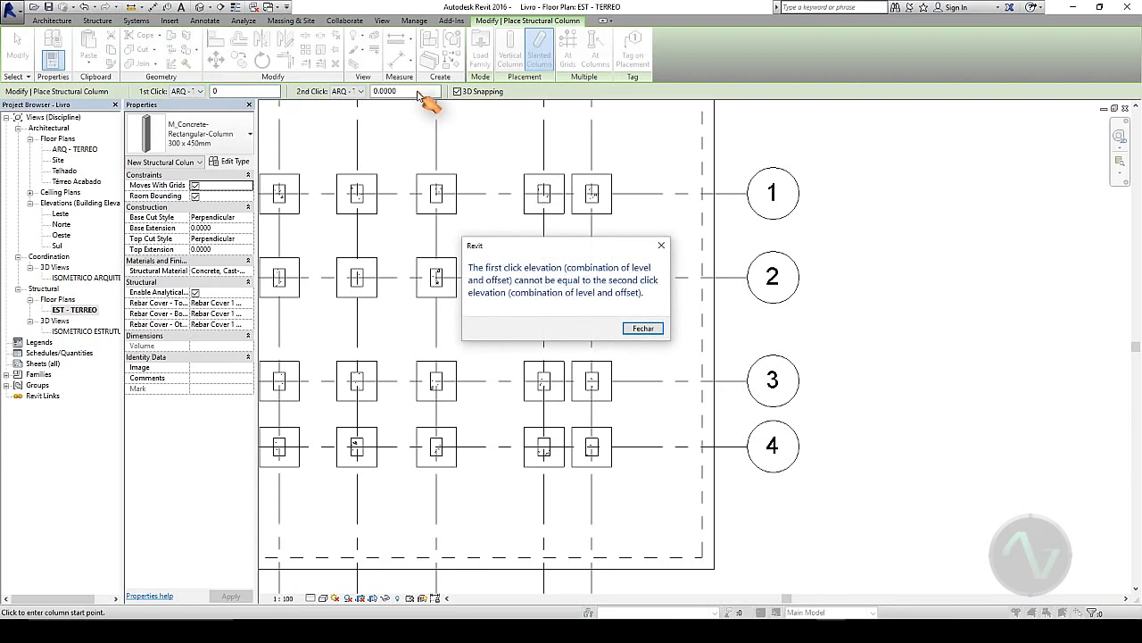
left_click(643, 327)
double_click(228, 91)
type("-2.5")
left_click(381, 92)
double_click(375, 92)
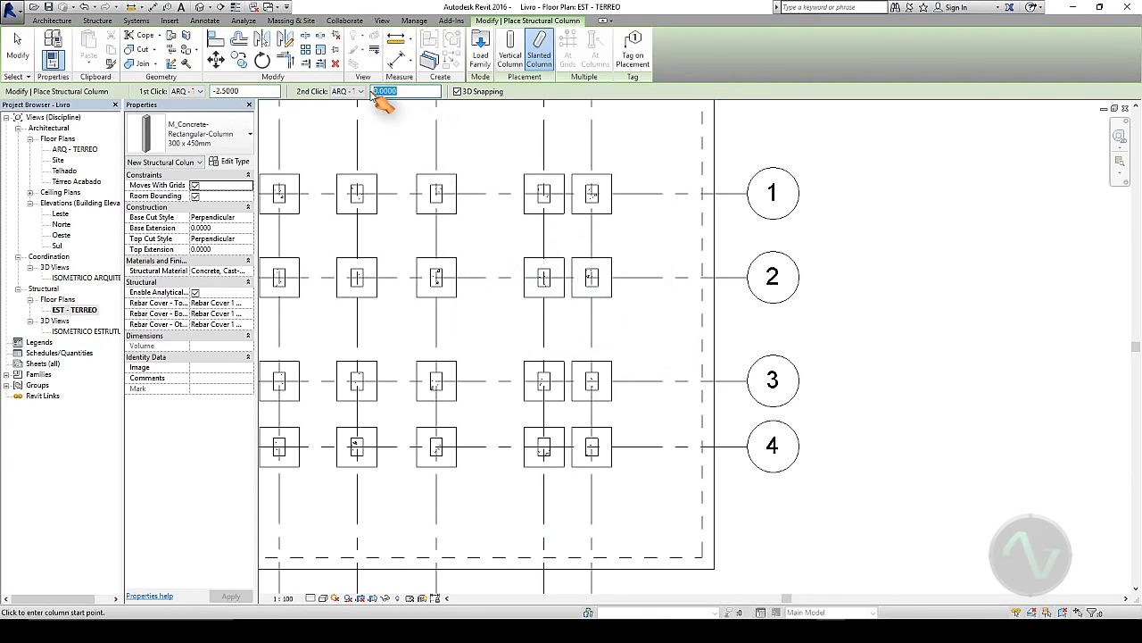
type("3.")
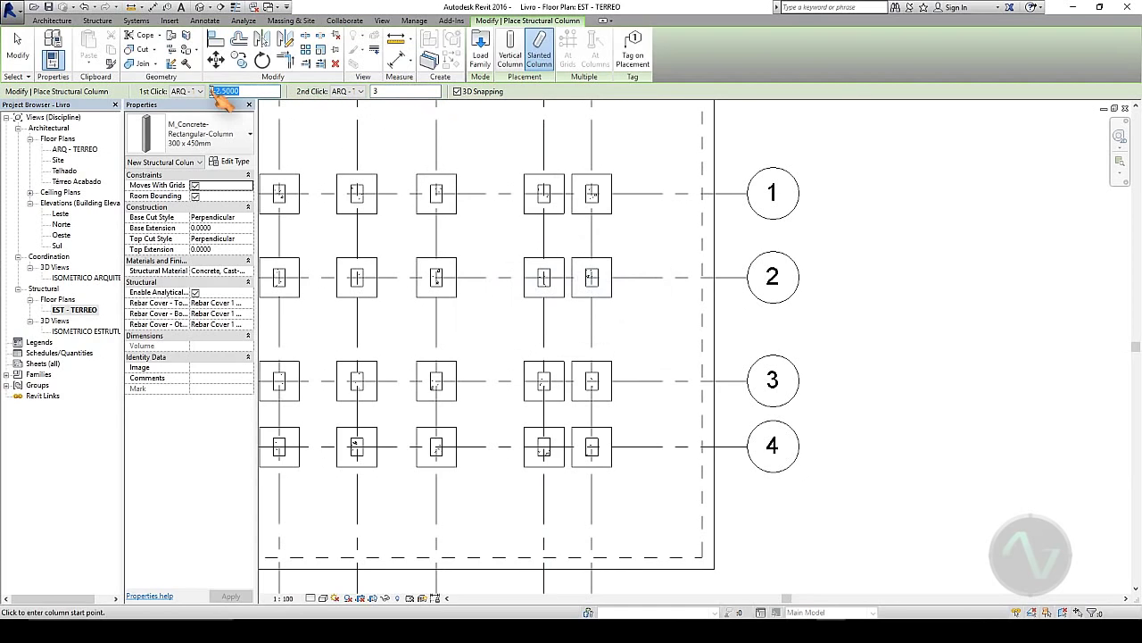
type("0")
key("Return")
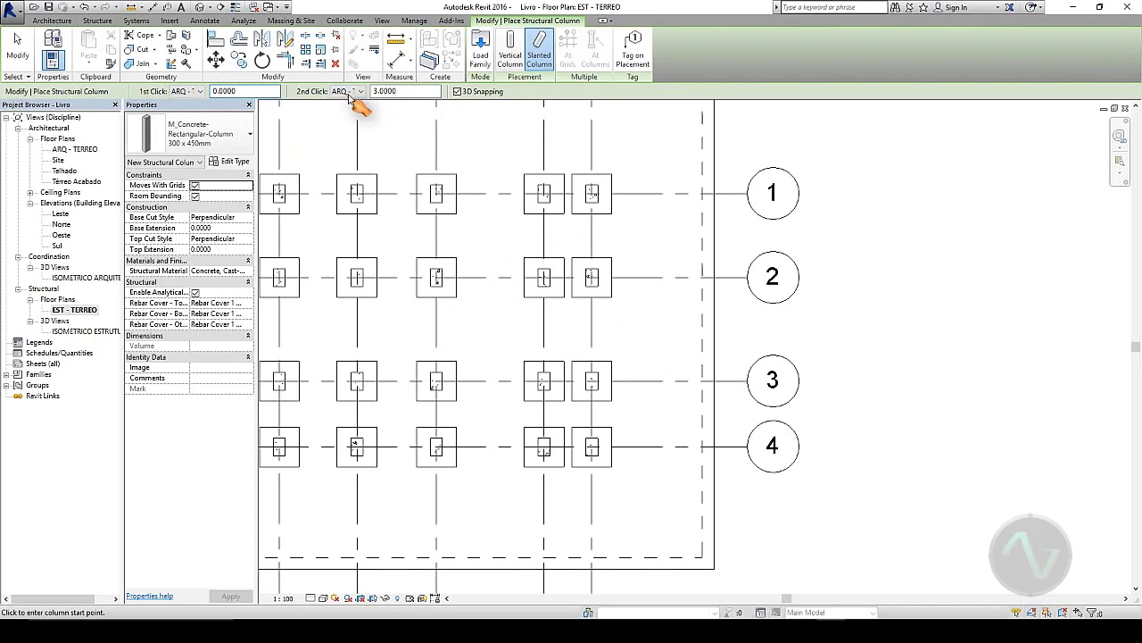
- Draw the slanted column outside grid 1 from grid C to grid E, about 4.9 m long in plan, and finish placing columns
left_click(436, 140)
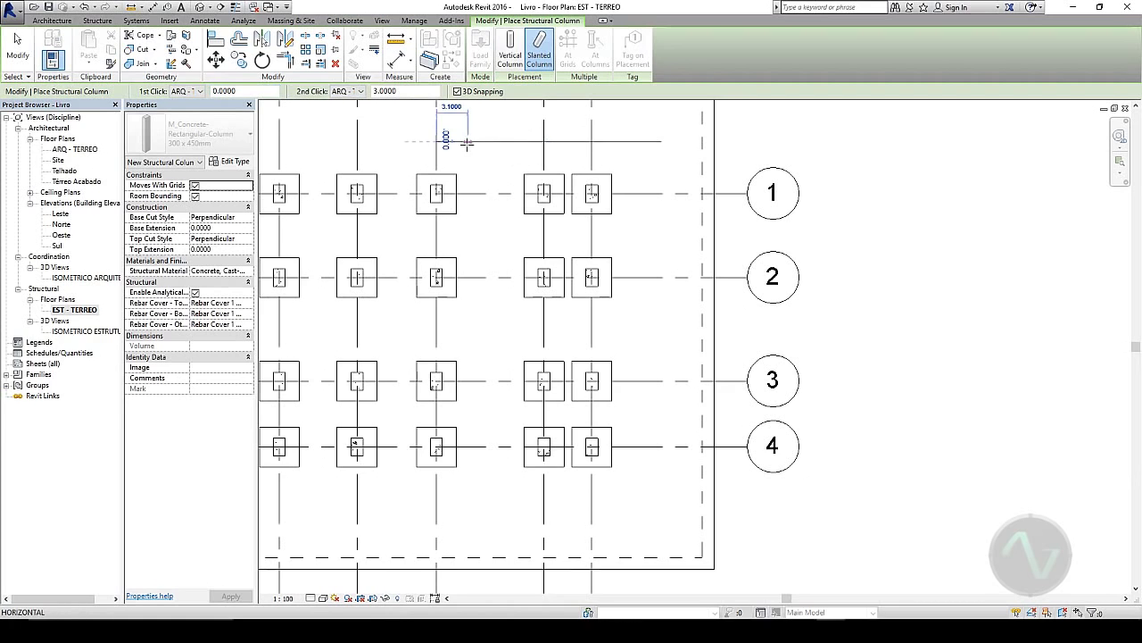
left_click(583, 141)
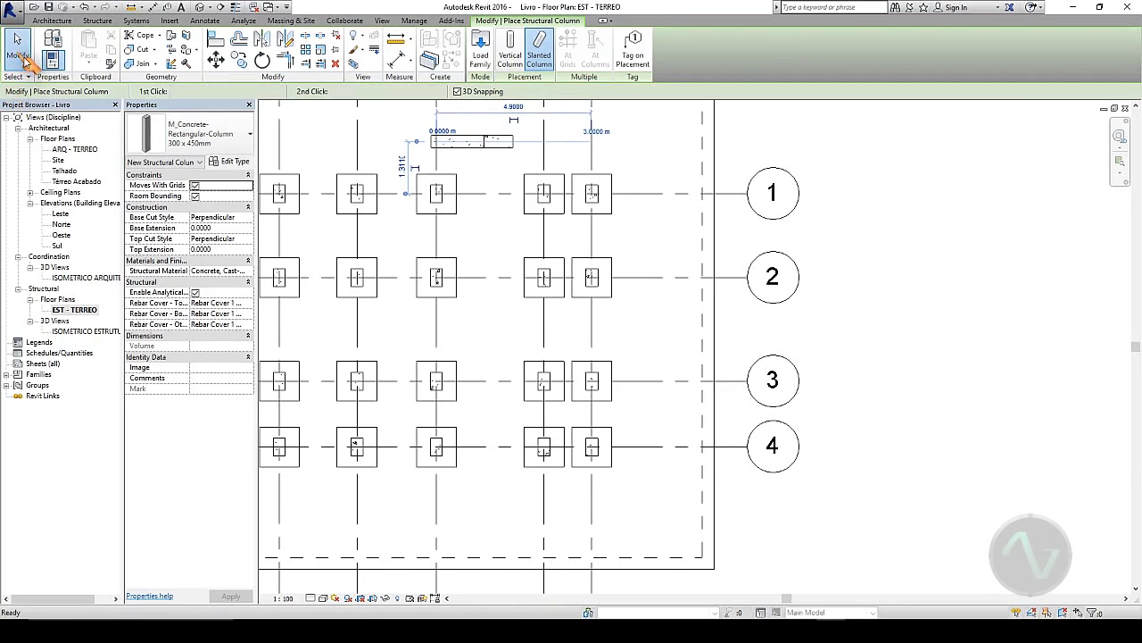
left_click(17, 49)
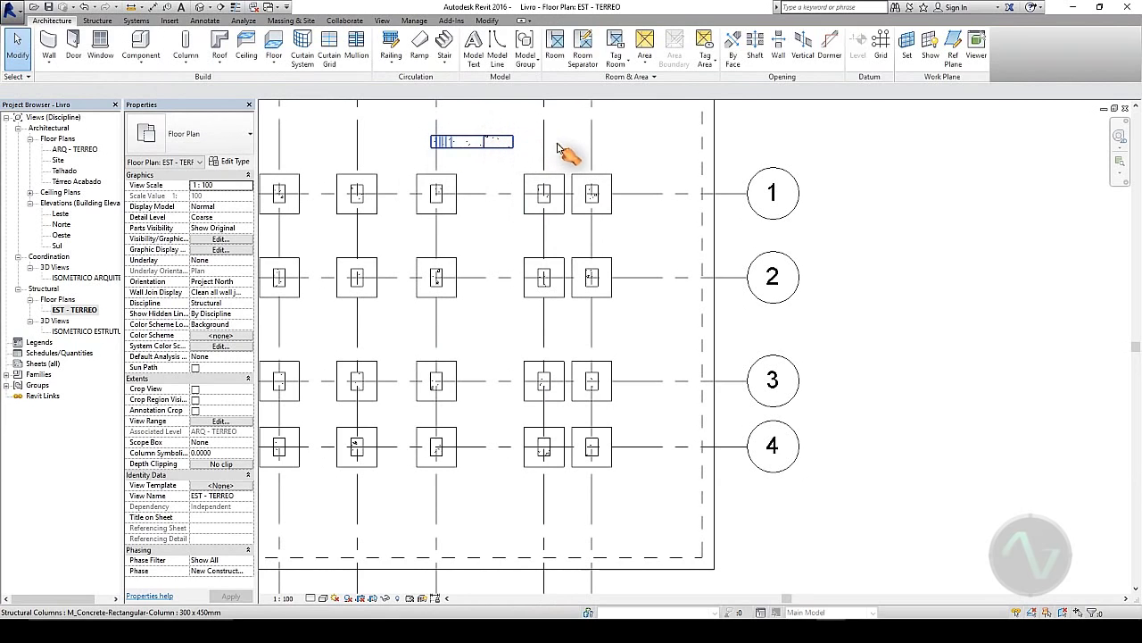
- Open the ISOMETRICO ESTRUTURA 3D view and inspect the slanted column's base
double_click(82, 331)
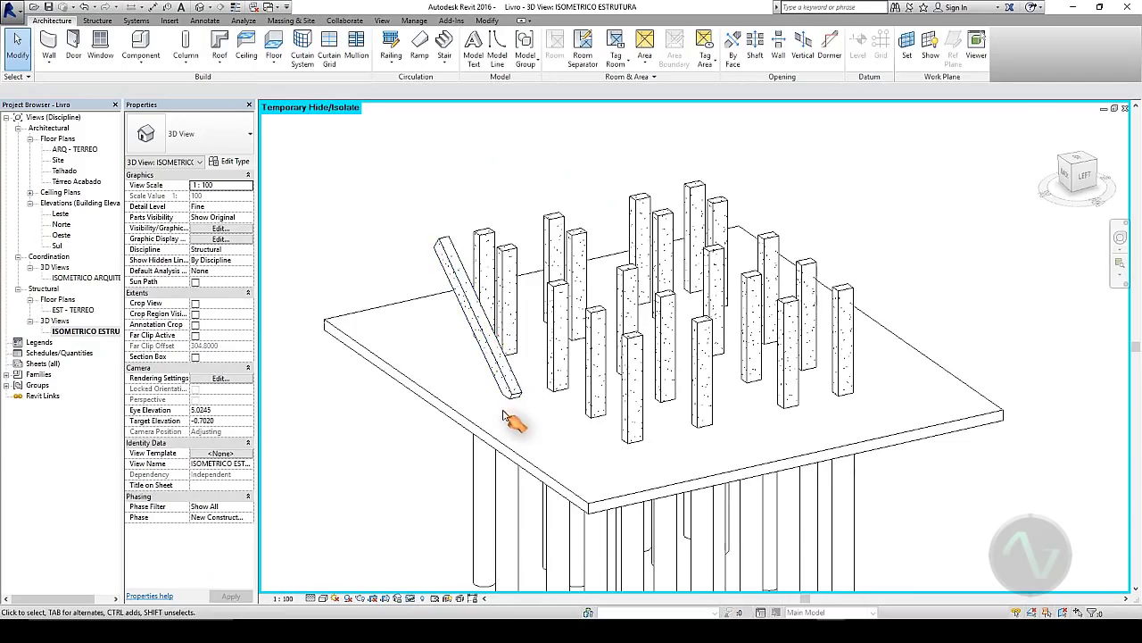
middle_click_drag(504, 417, 562, 351, "shift")
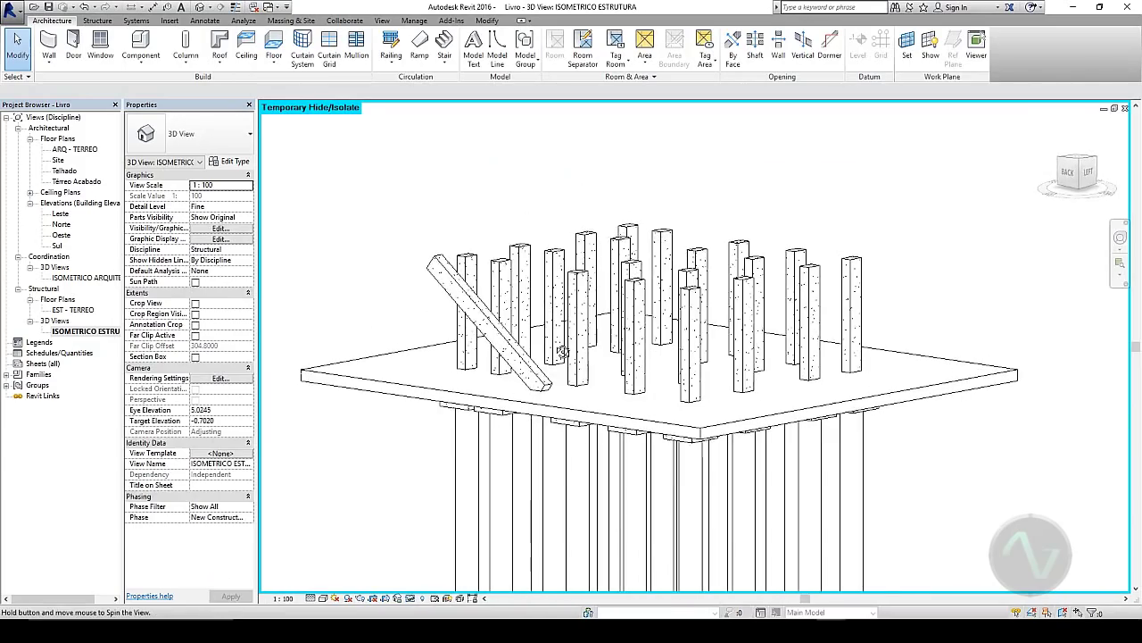
scroll(574, 393, "up", 5)
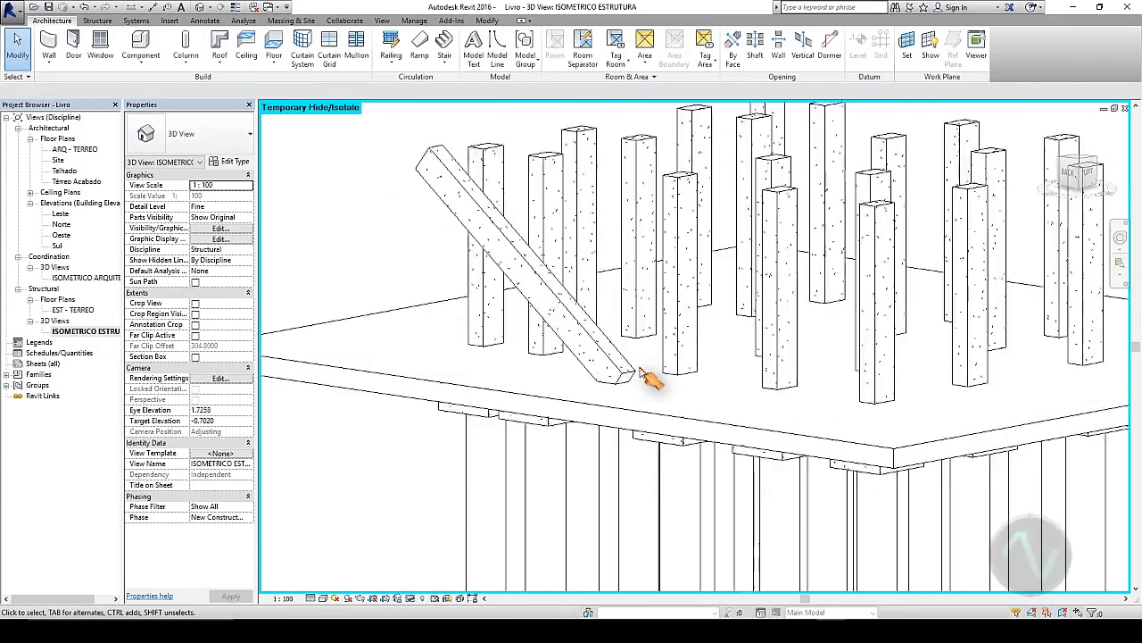
scroll(647, 374, "up", 3)
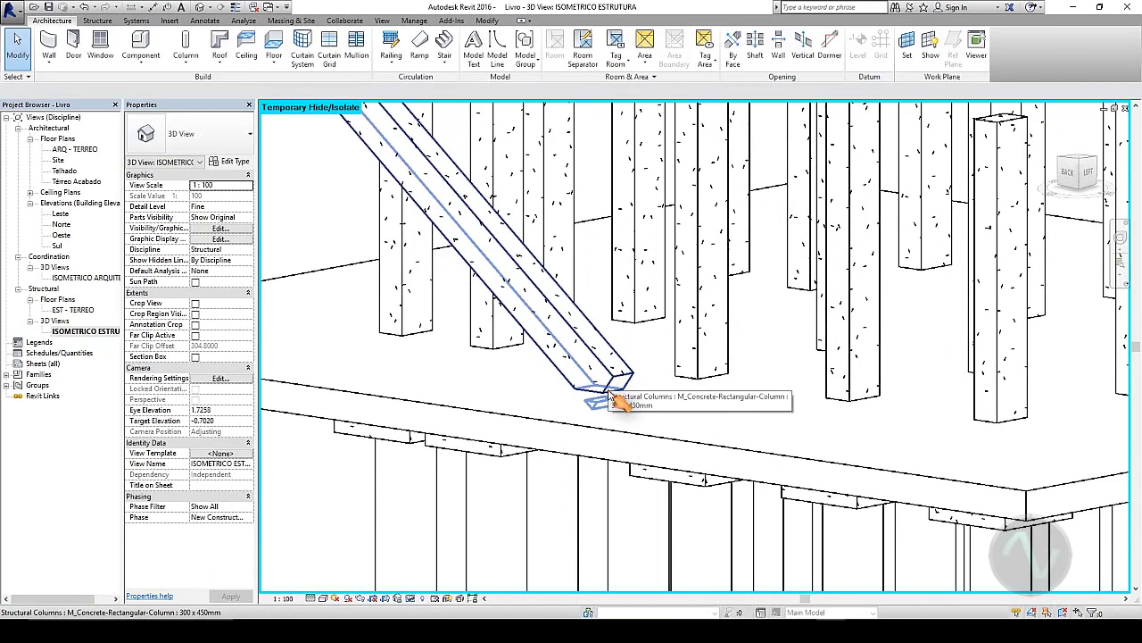
- Try the Horizontal base cut style on the slanted column and change it to Vertical
left_click(618, 388)
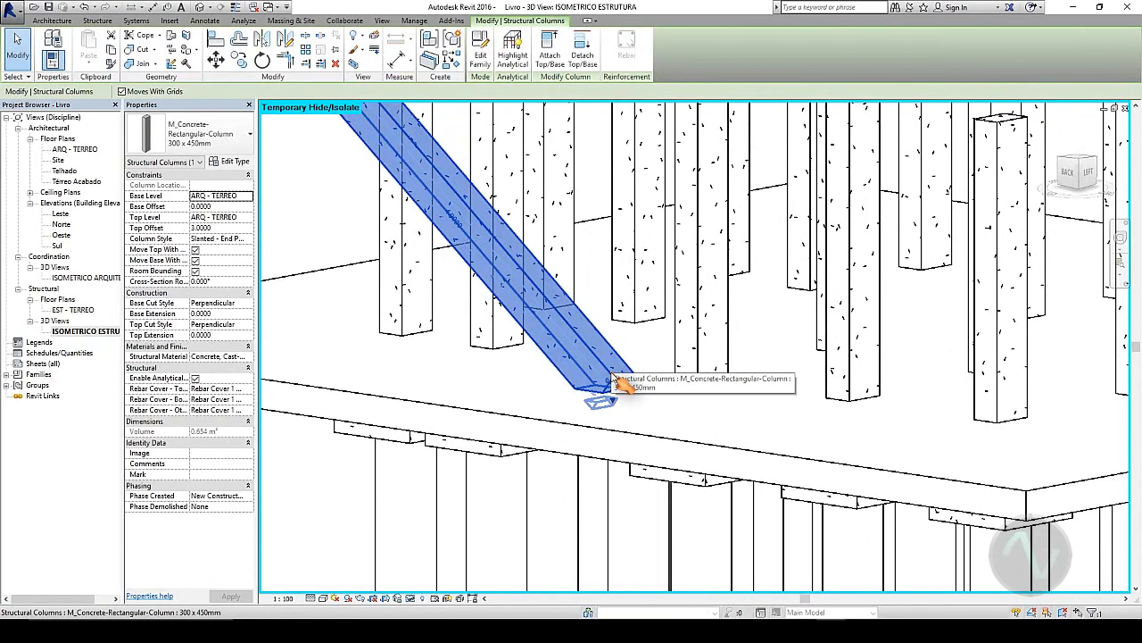
left_click(239, 219)
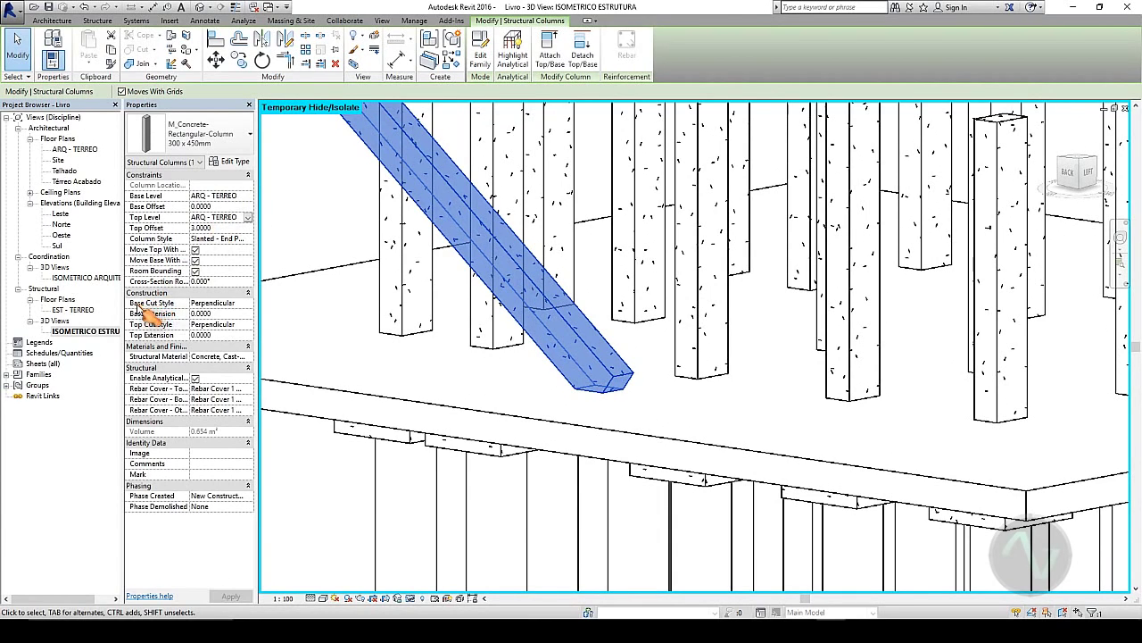
left_click(249, 303)
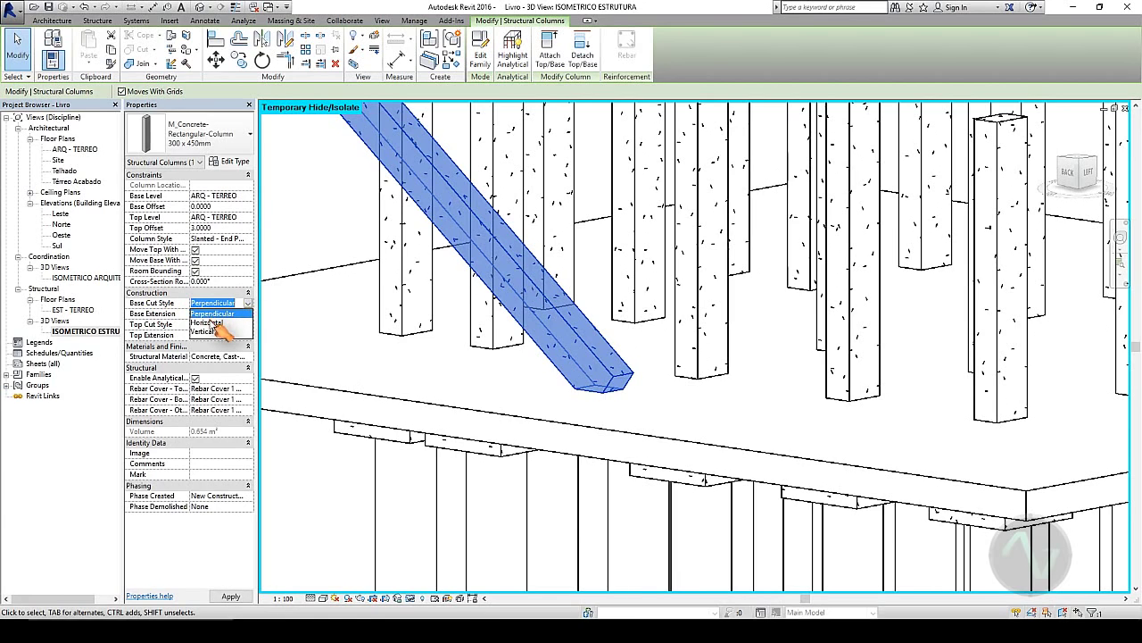
left_click(214, 323)
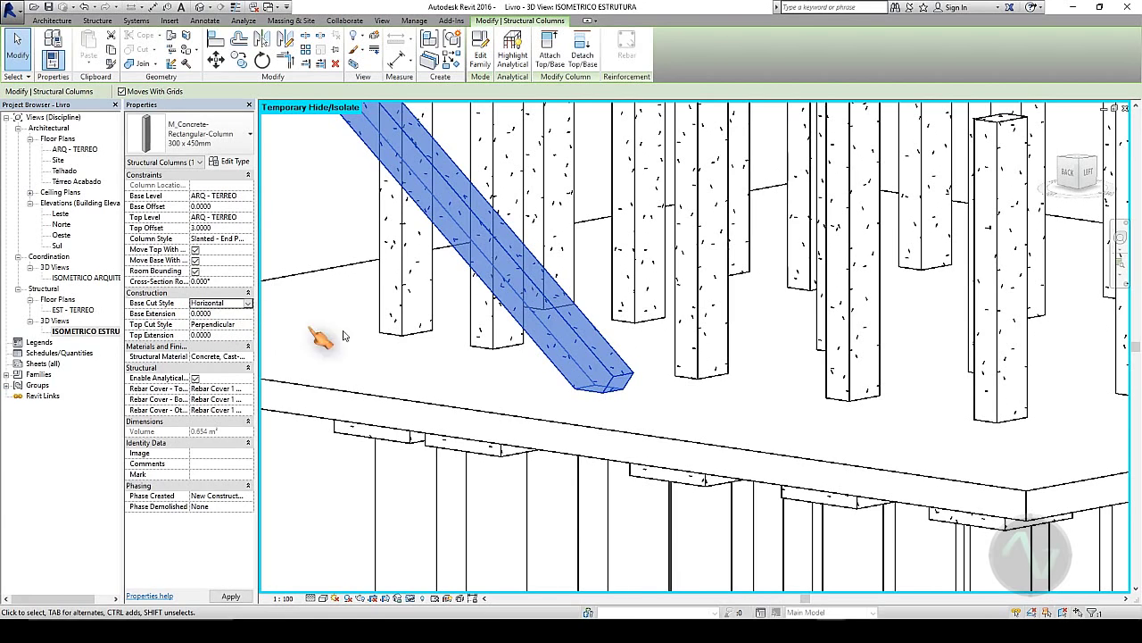
left_click(249, 303)
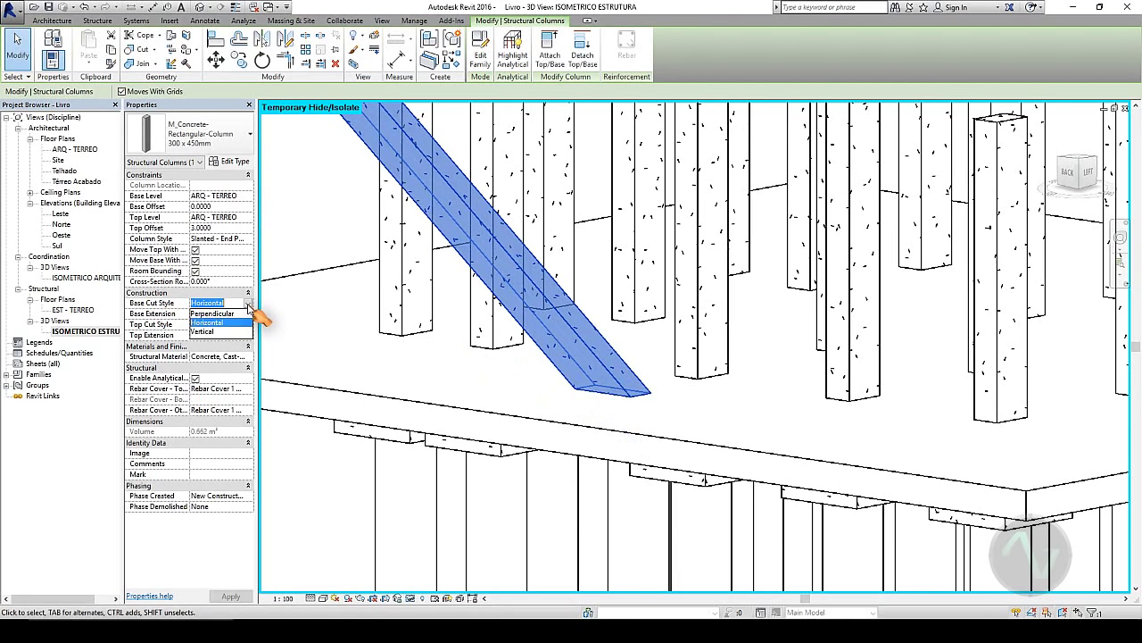
left_click(204, 332)
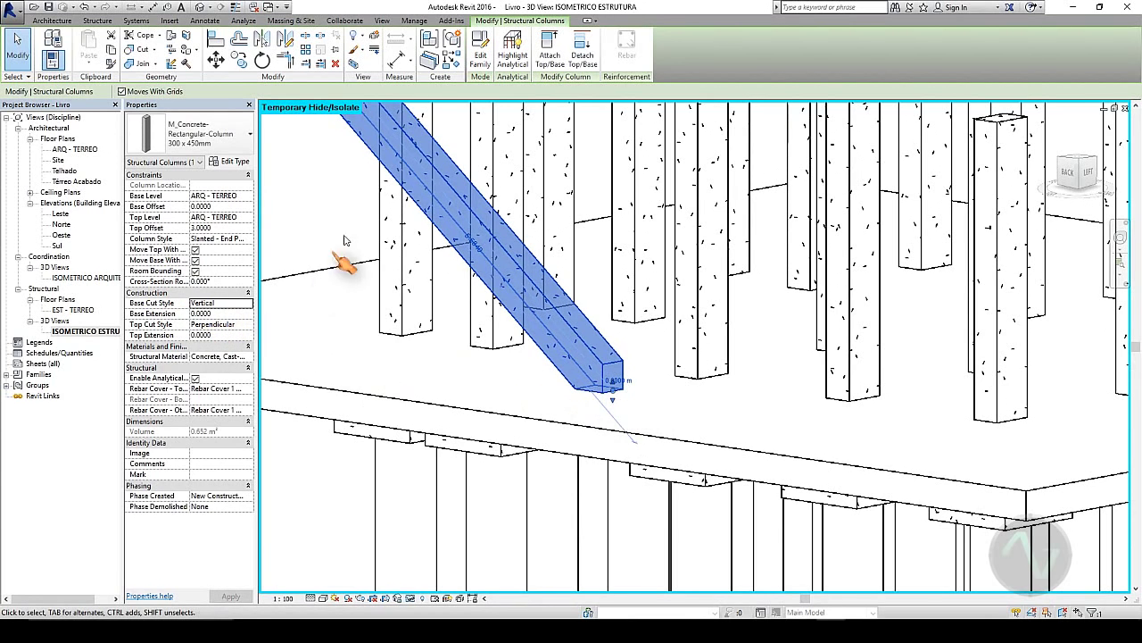
- Try the Horizontal top cut style on the slanted column, change it to Vertical and deselect the column
middle_click_drag(318, 197, 447, 377, "shift")
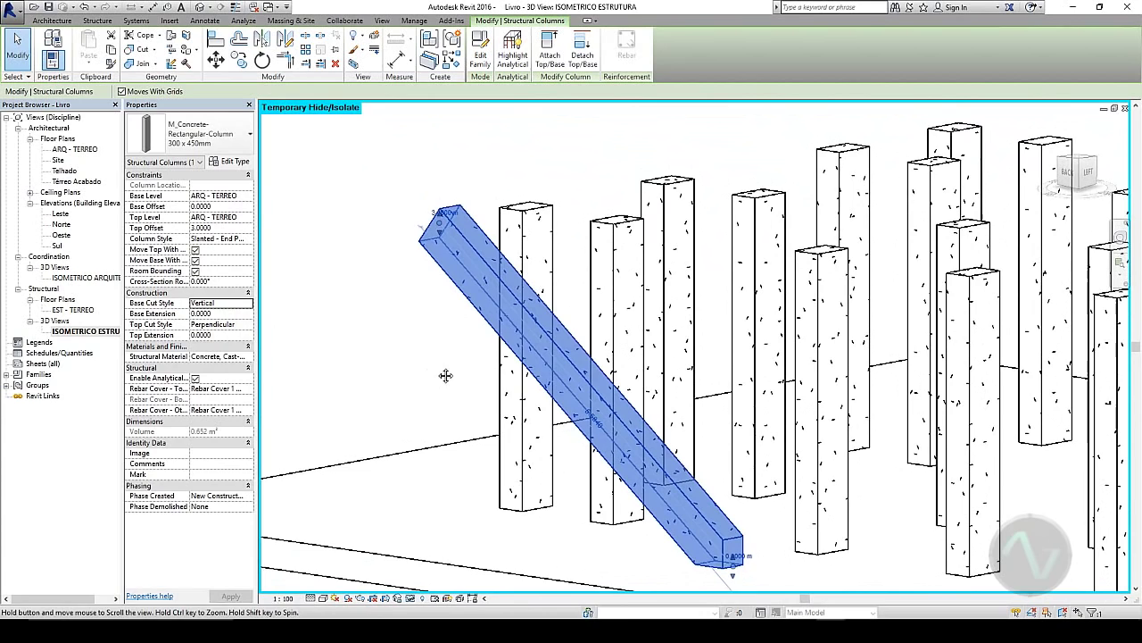
left_click(246, 326)
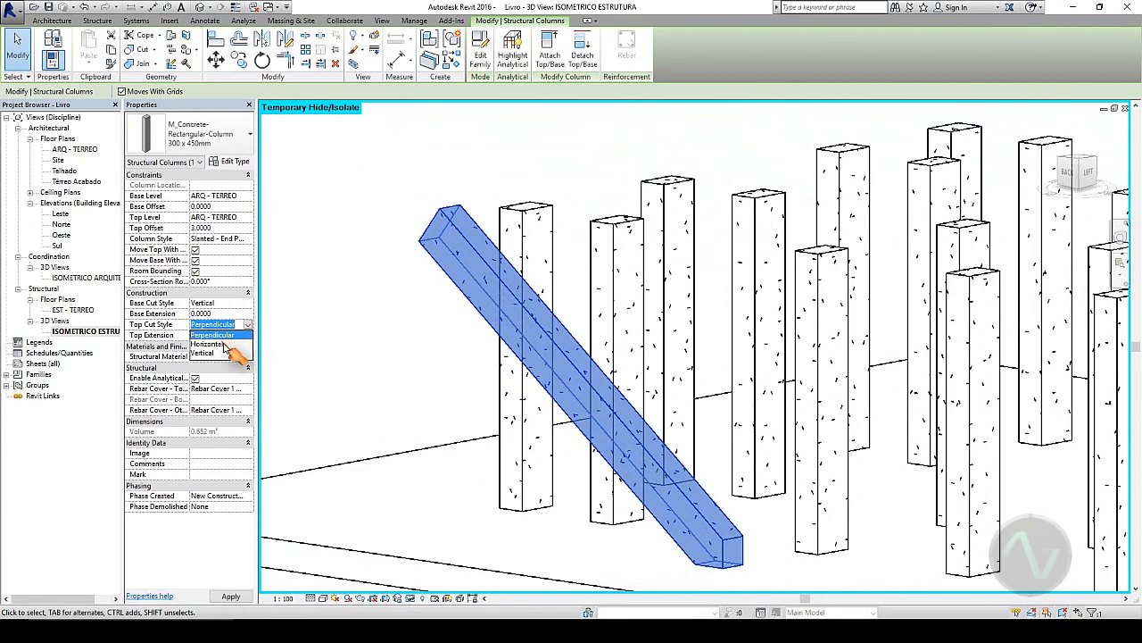
left_click(224, 344)
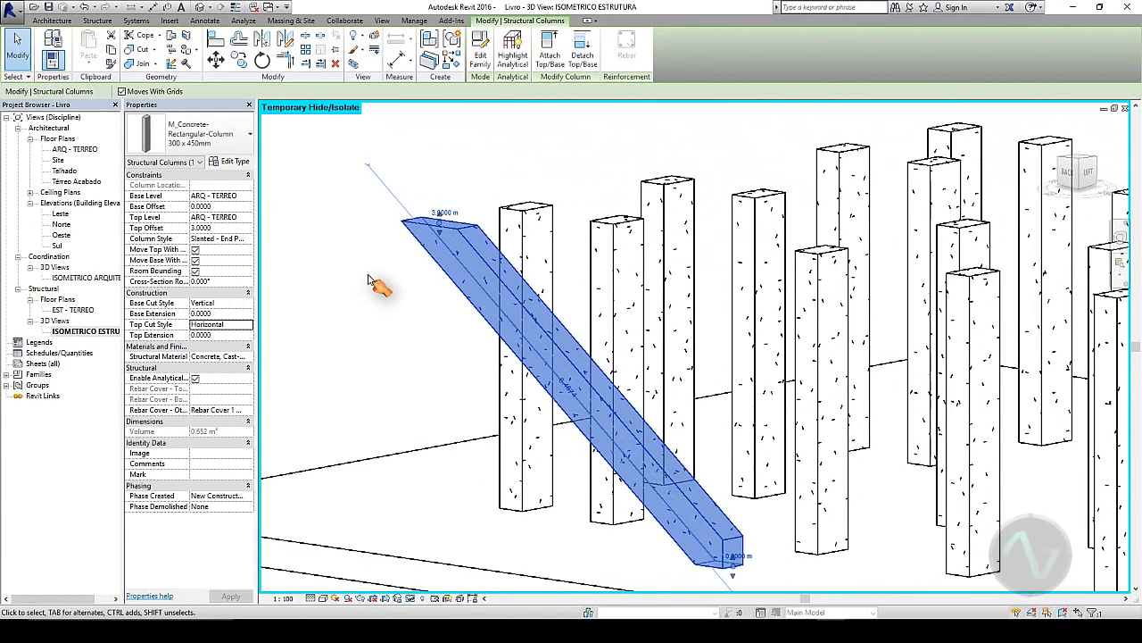
left_click(249, 325)
left_click(211, 357)
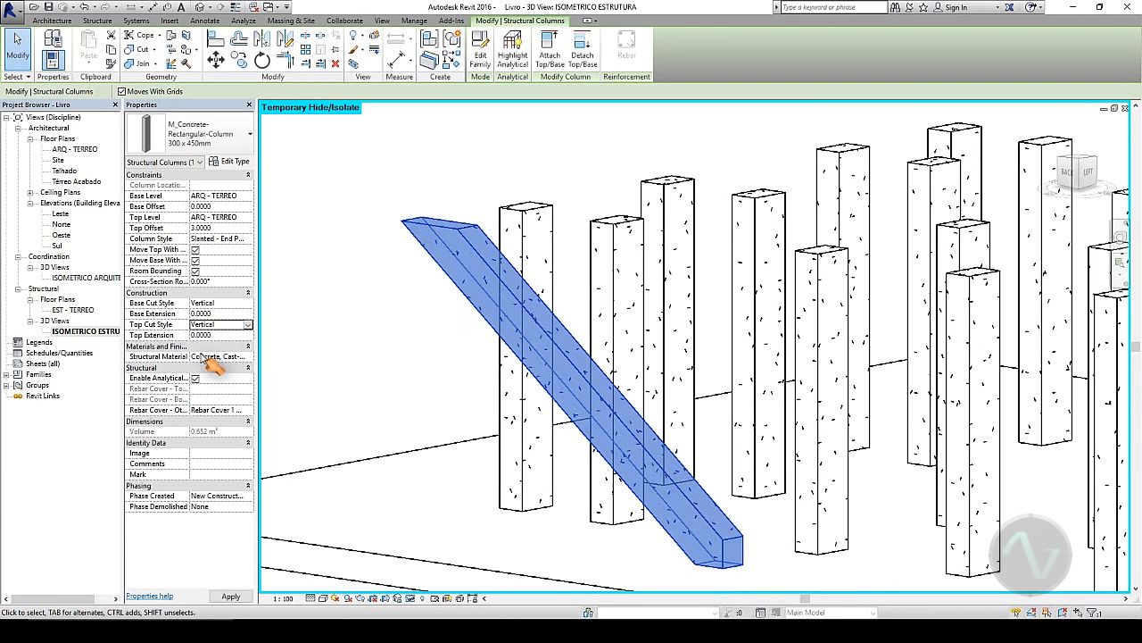
left_click(342, 294)
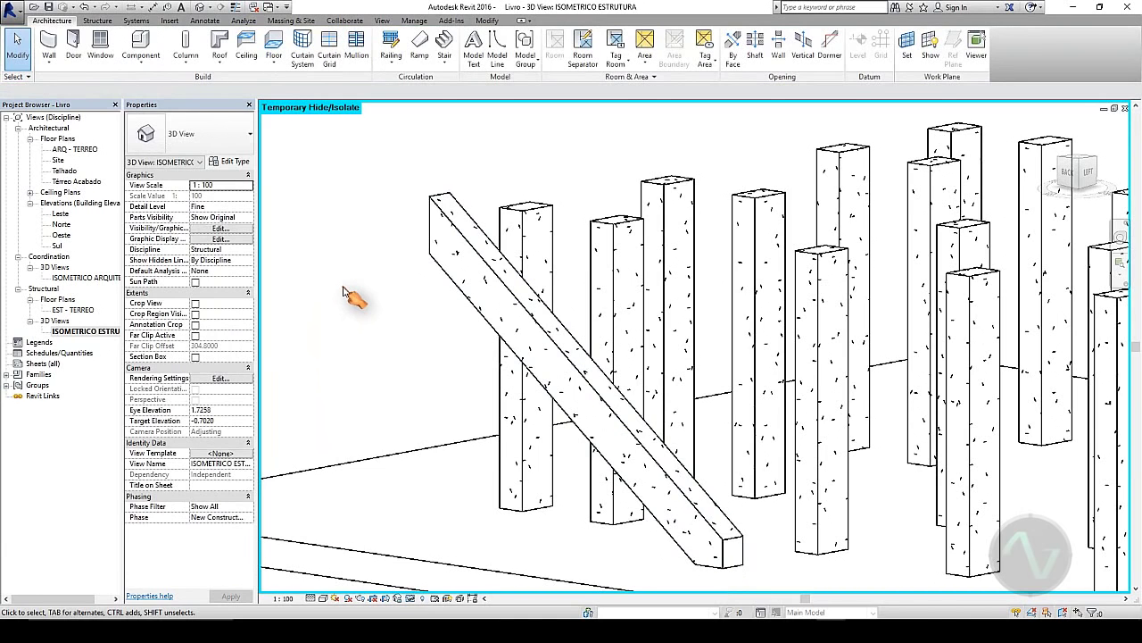
- Delete the slanted column beside the column grid
scroll(342, 289, "down", 5)
middle_click_drag(348, 290, 343, 296)
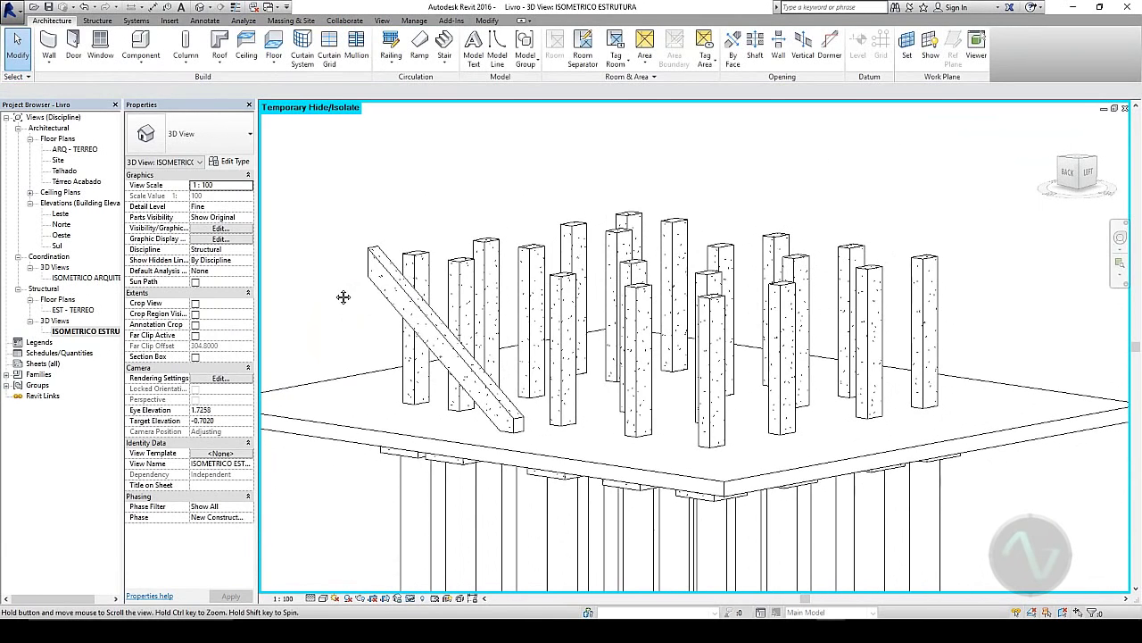
left_click(375, 253)
key("Delete")
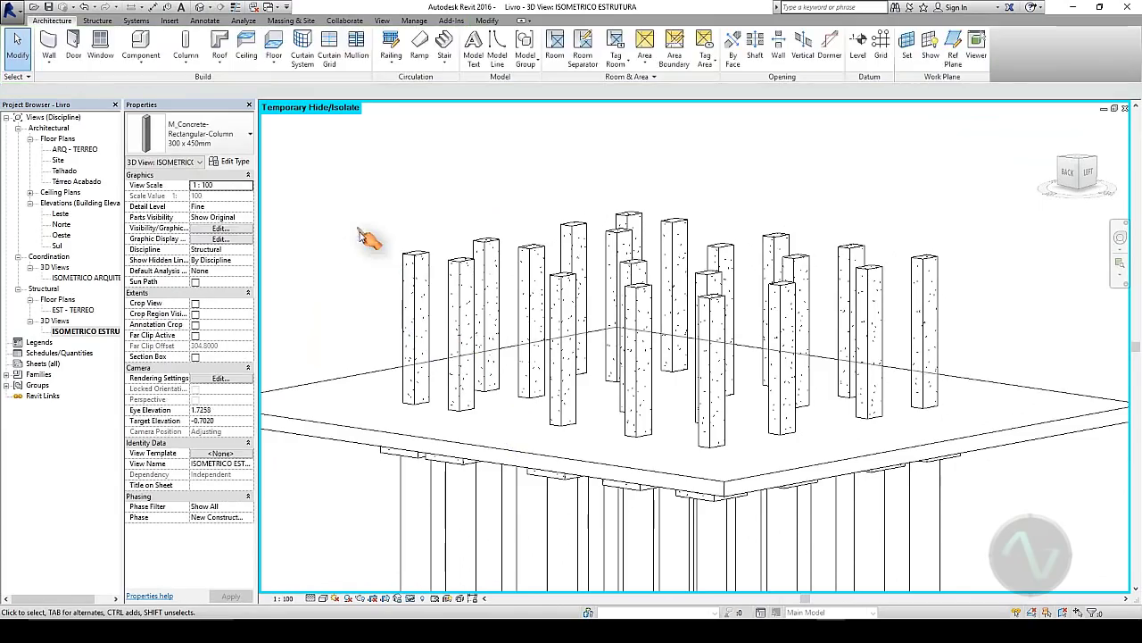
- Inspect the vertical columns from above in 3D and return to the complete grid in the EST - TERREO floor plan
middle_click_drag(444, 336, 580, 446, "shift")
scroll(574, 410, "up", 3)
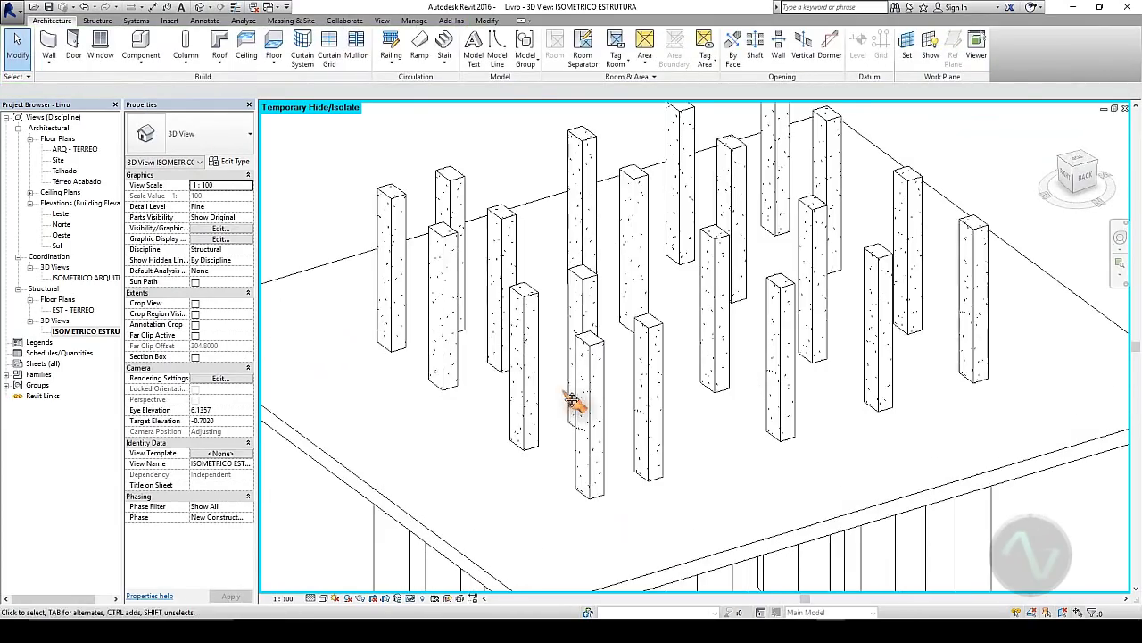
double_click(71, 311)
middle_click_drag(510, 326, 705, 330)
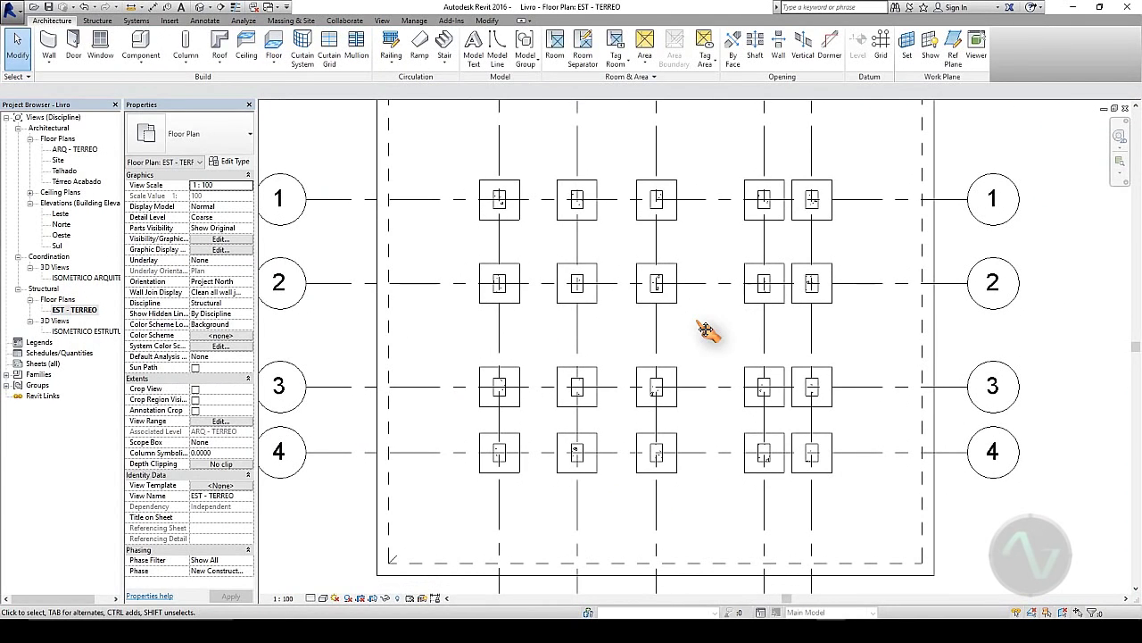
- Start the structural Beam command and load the M_Concrete-Rectangular Beam family from the Structural Framing Concrete library folder
left_click(107, 22)
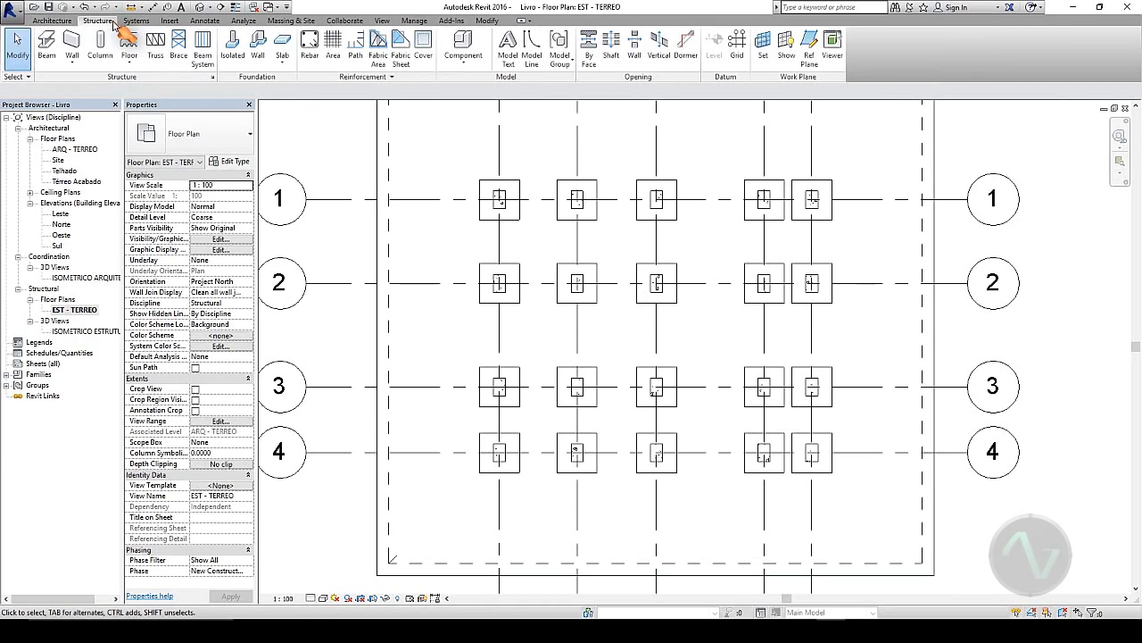
left_click(54, 66)
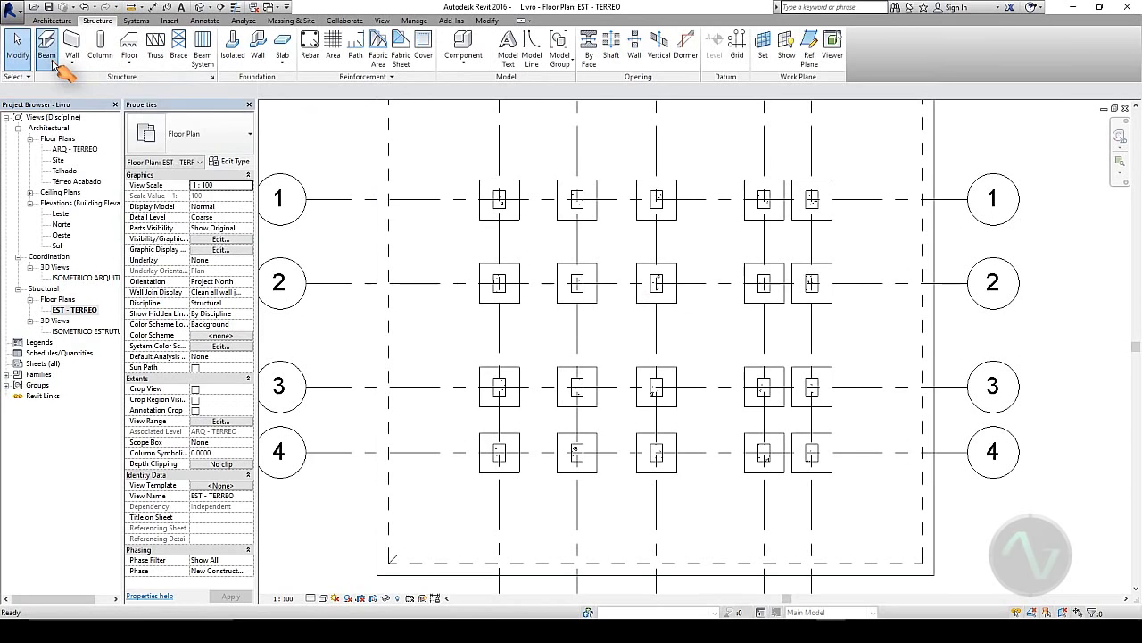
left_click(243, 139)
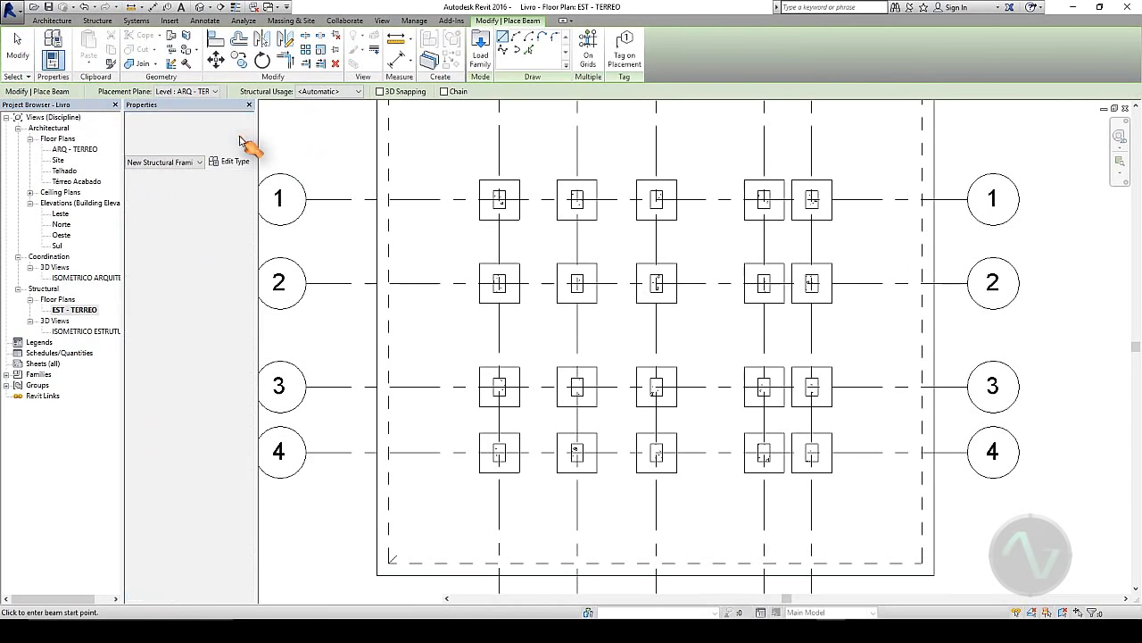
left_click(243, 140)
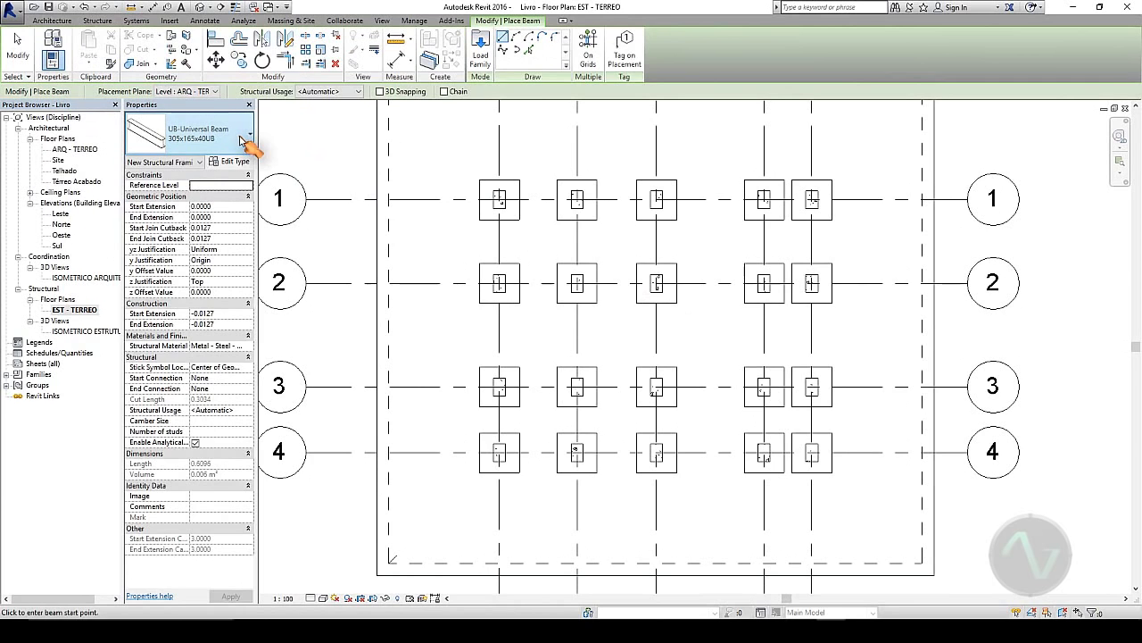
left_click(480, 52)
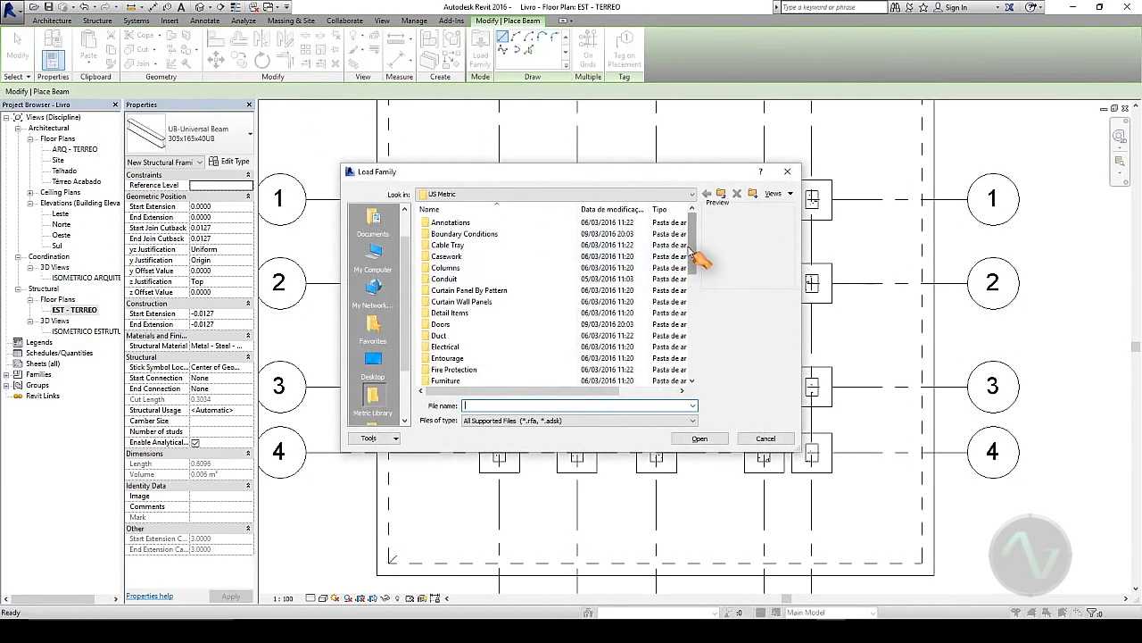
left_click_drag(693, 262, 700, 346)
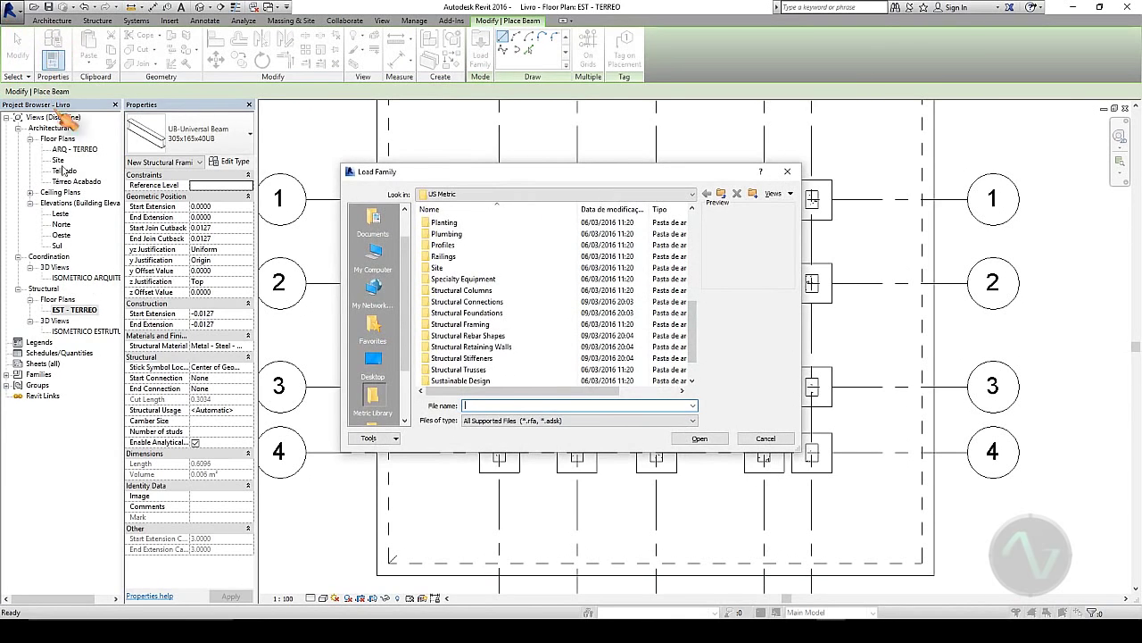
double_click(488, 330)
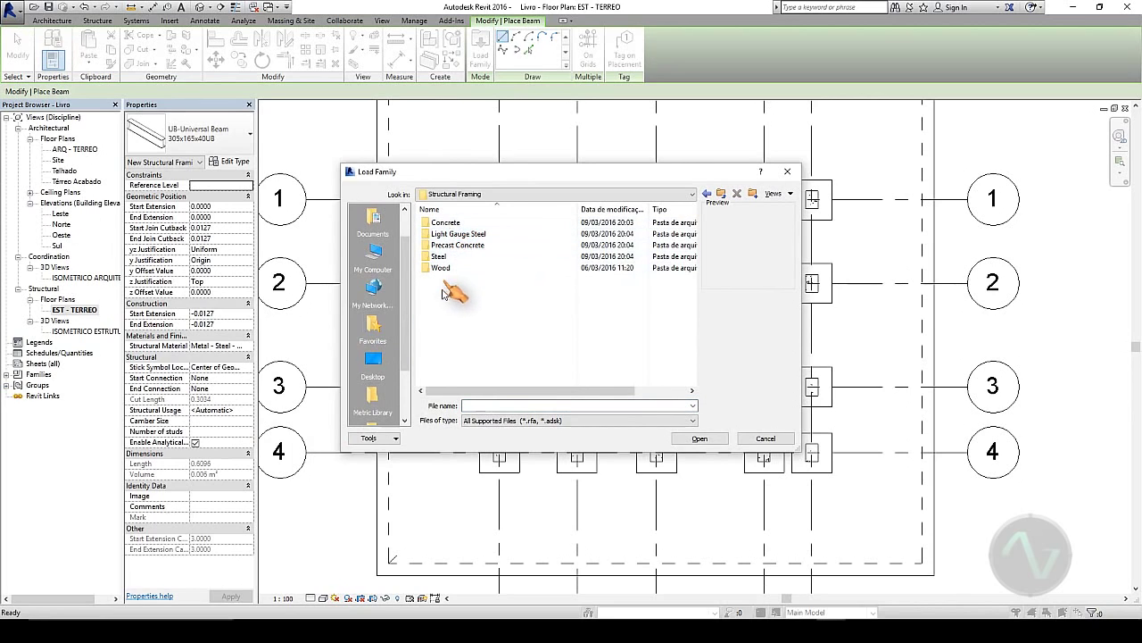
double_click(455, 225)
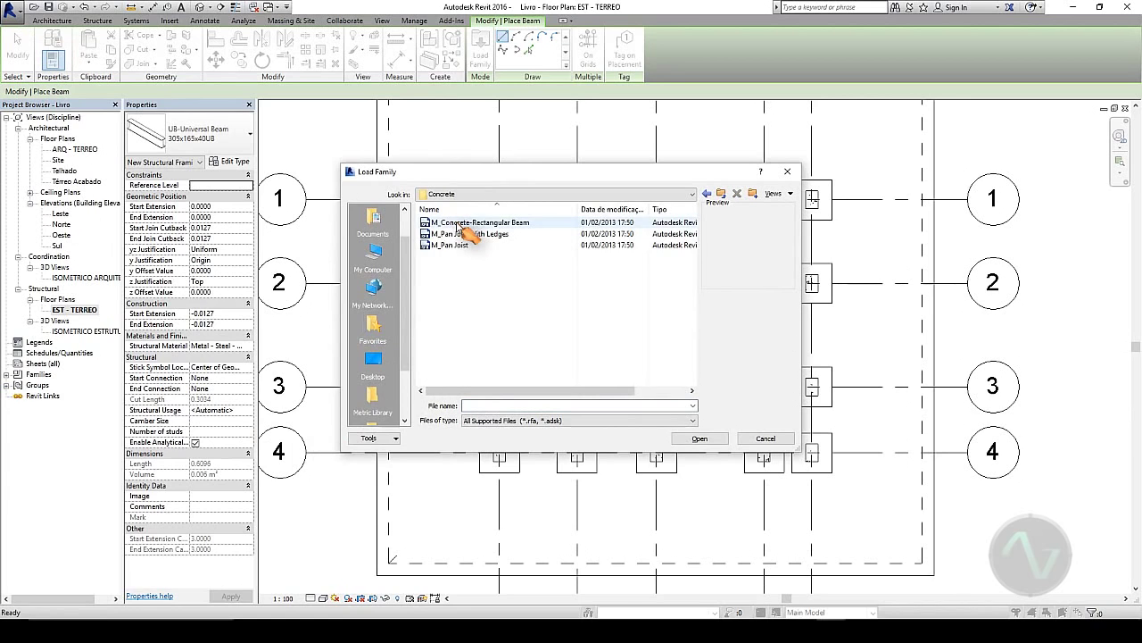
left_click(469, 229)
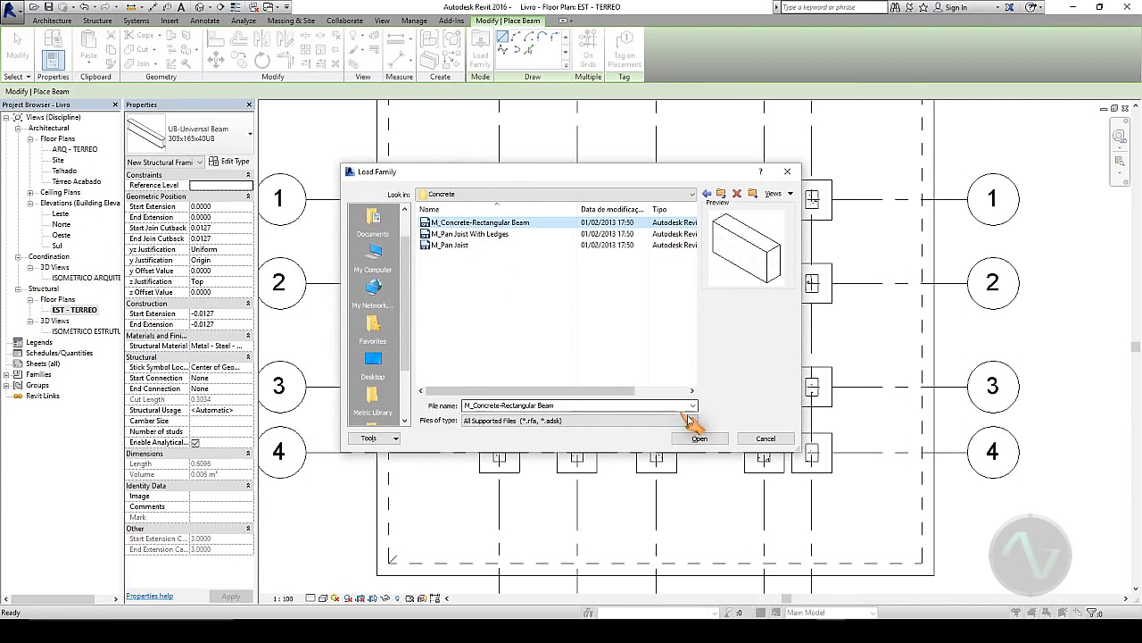
left_click(703, 438)
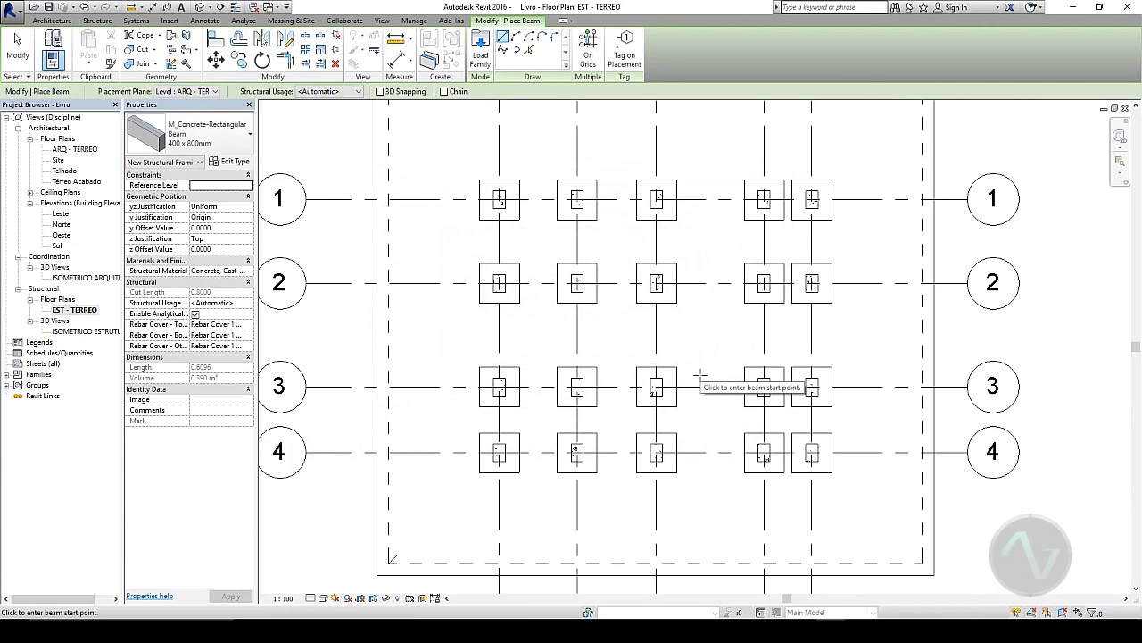
- Place a 400 x 800mm concrete beam on level ARQ - TERREO between the first two columns of grid line 1
left_click(216, 92)
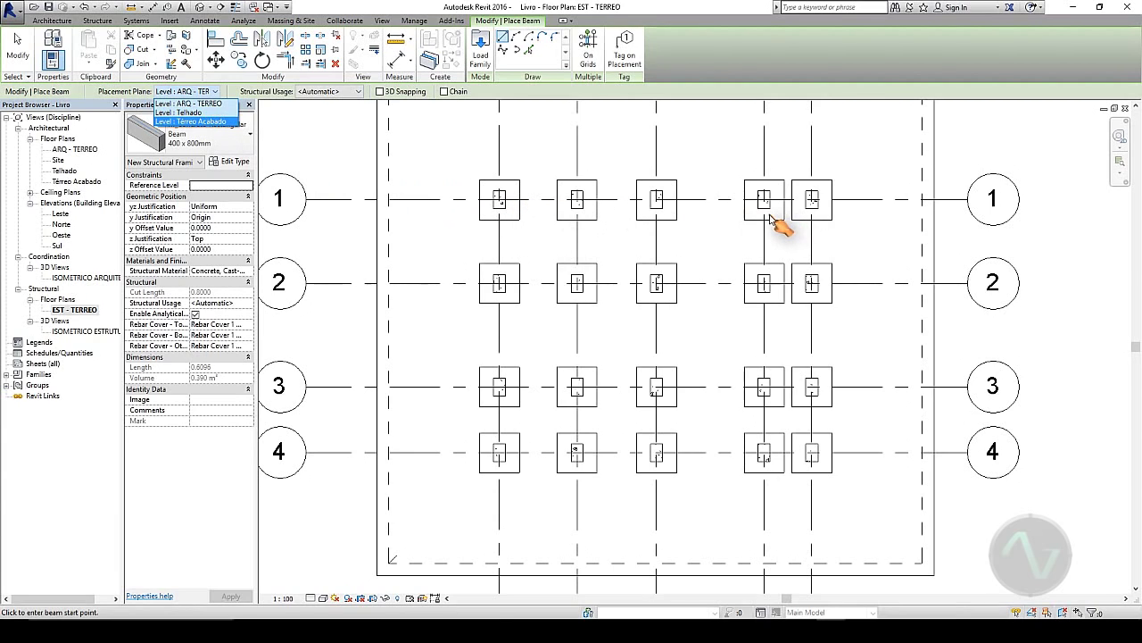
left_click(206, 103)
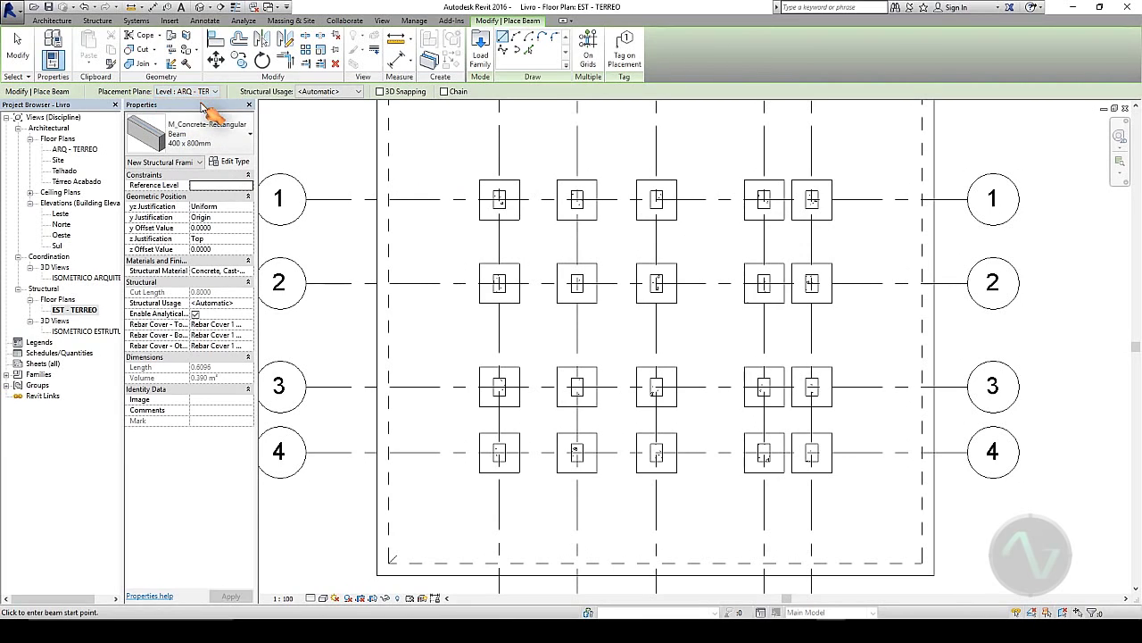
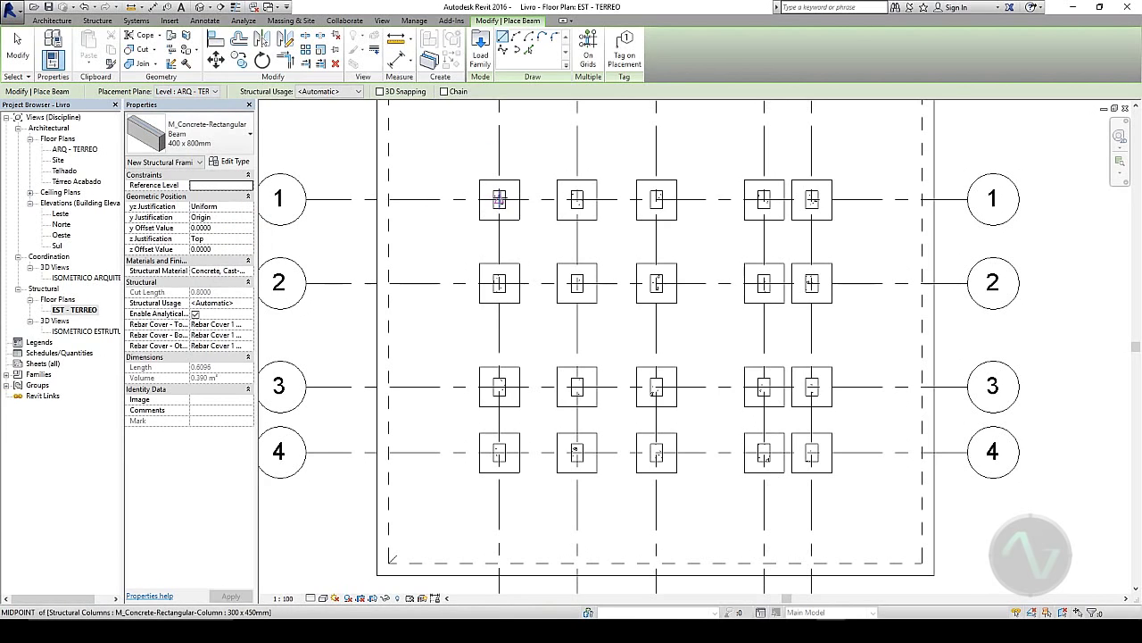
left_click(499, 198)
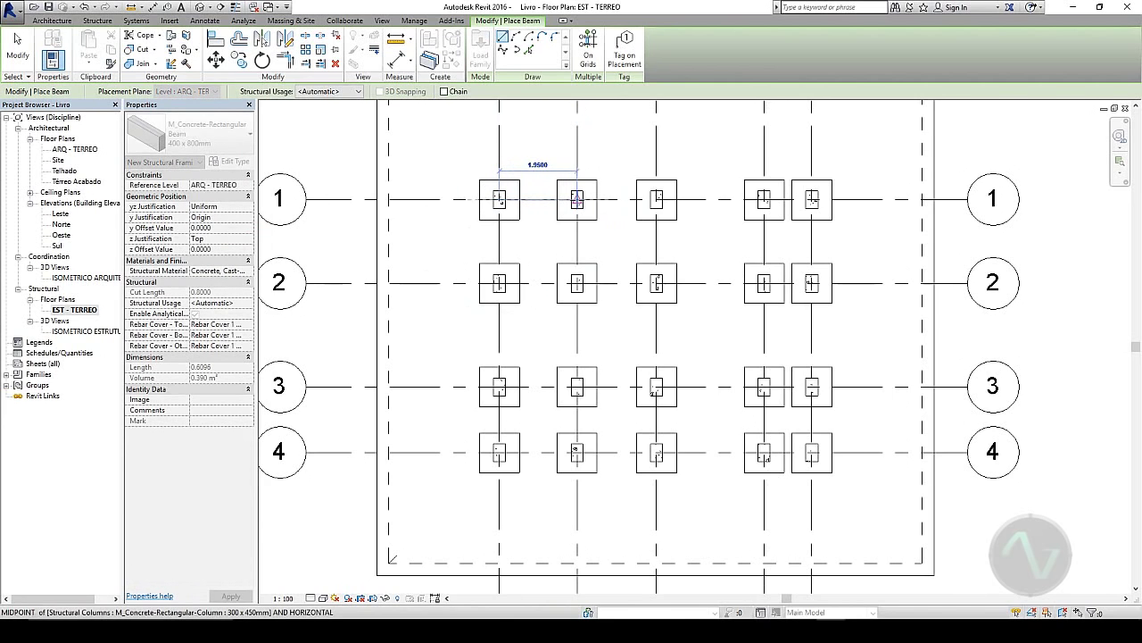
left_click(577, 198)
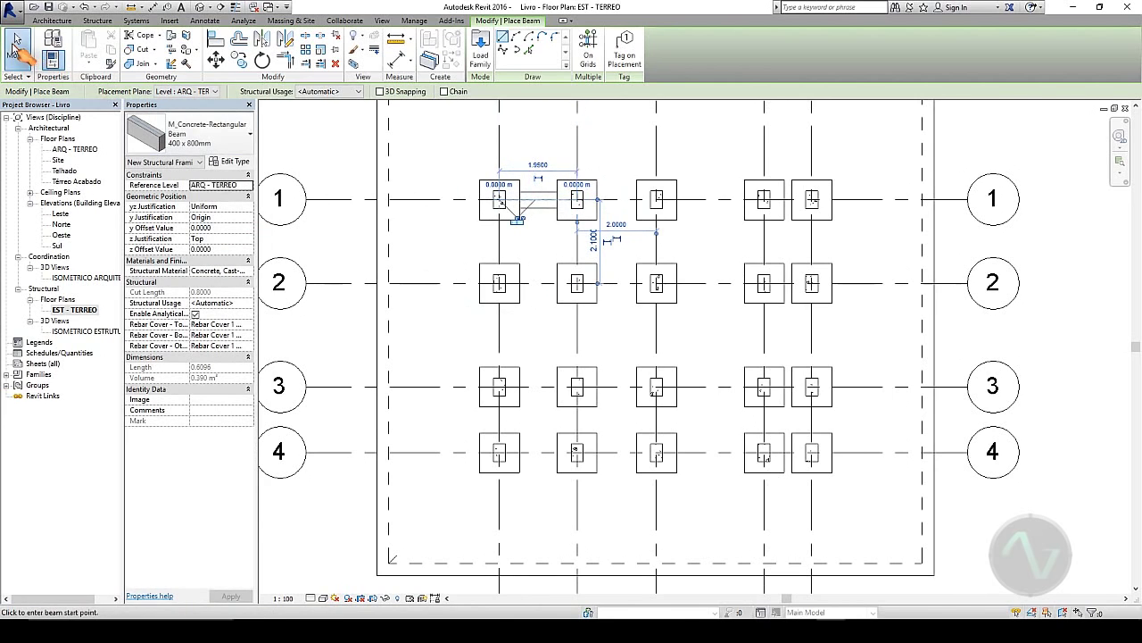
left_click(16, 41)
scroll(541, 212, "up", 4)
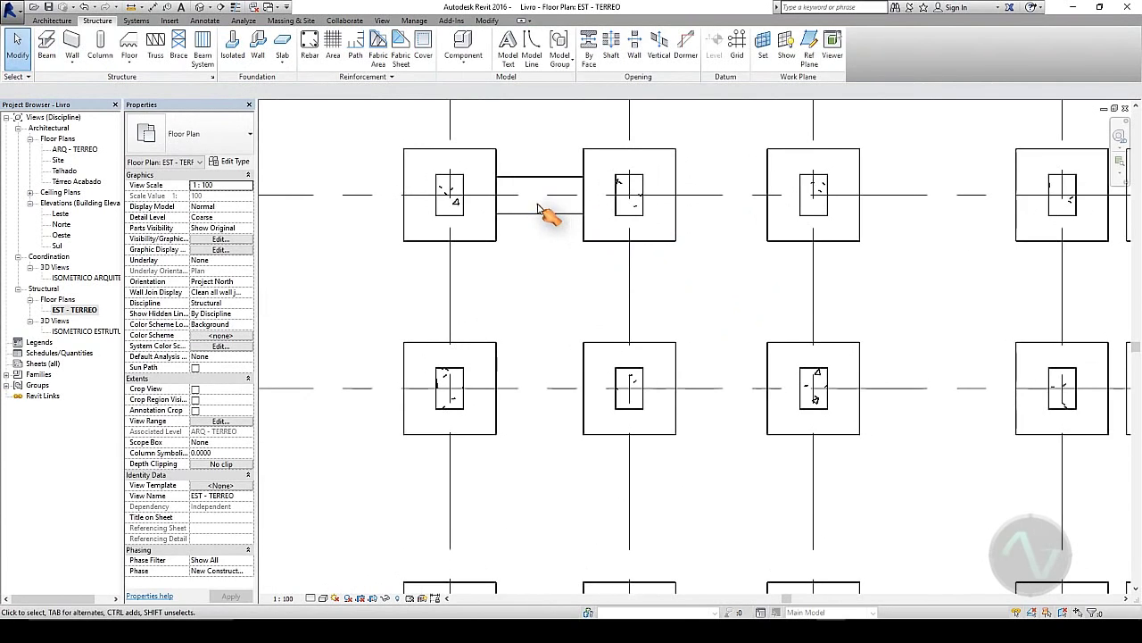
- Open the ISOMETRICO ESTRUTURA 3D view, reset its temporary hiding and temporarily hide only the roof
double_click(89, 332)
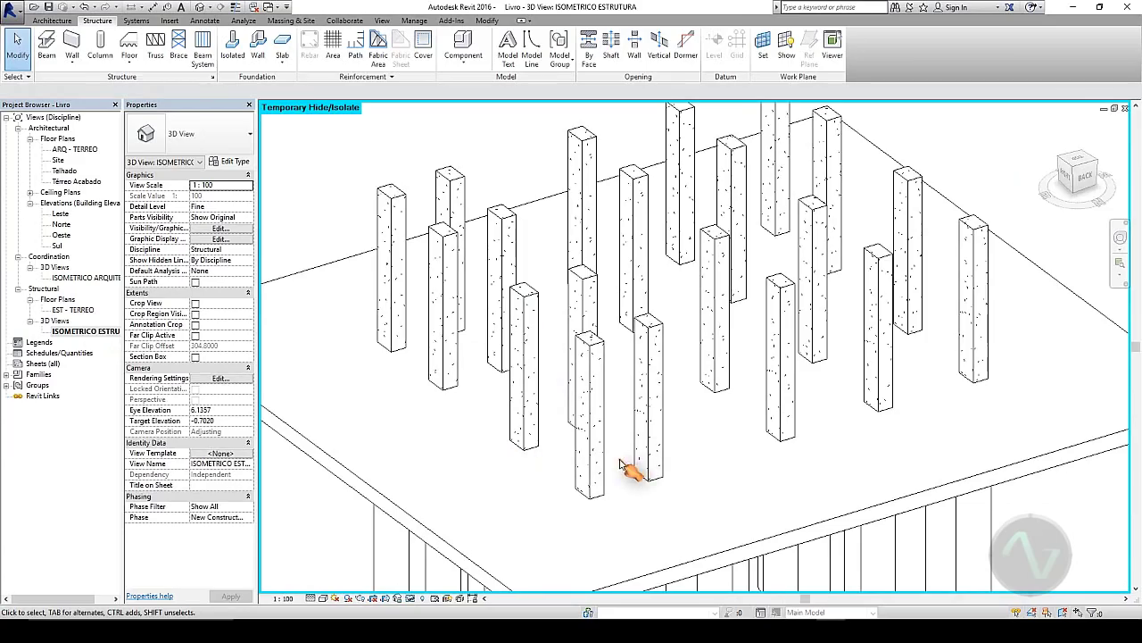
middle_click_drag(630, 469, 714, 444, "shift")
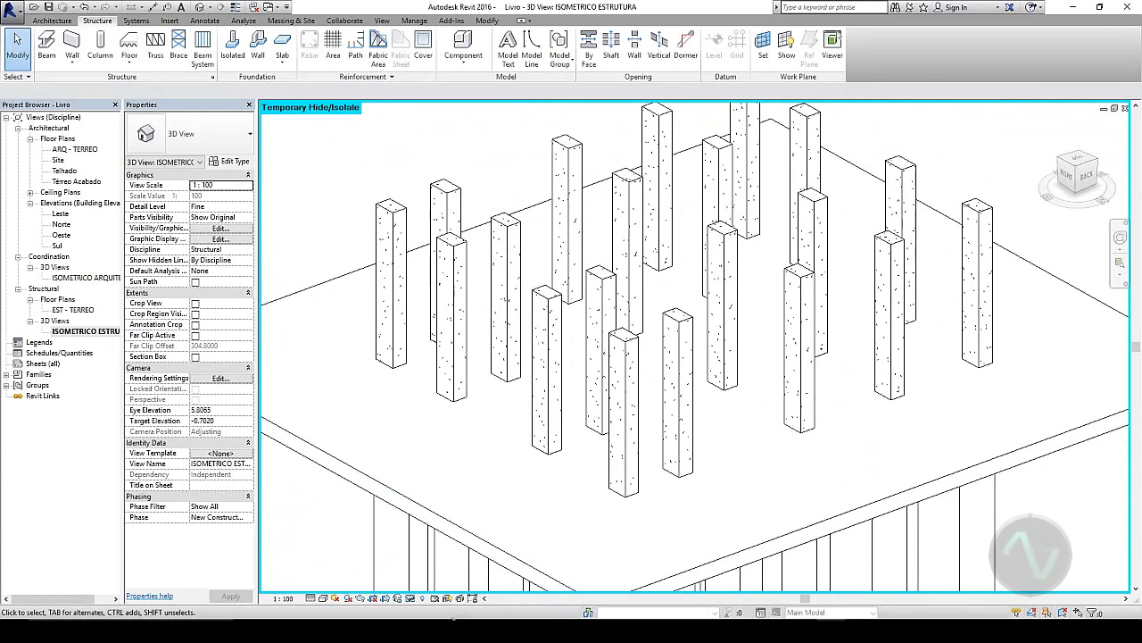
left_click(410, 598)
left_click(433, 585)
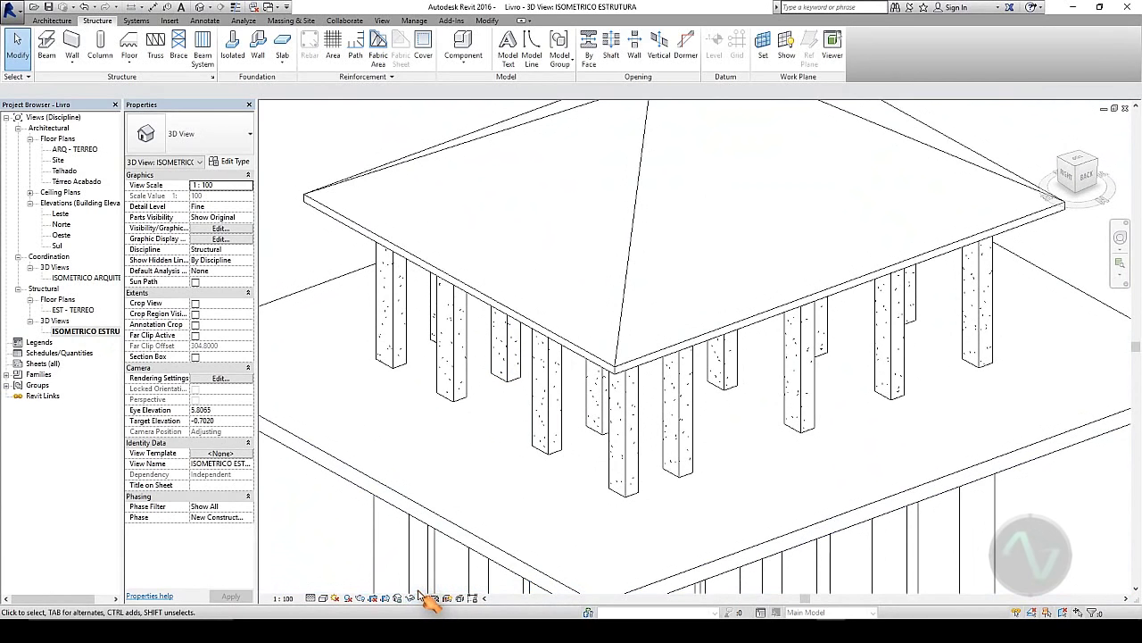
left_click(548, 329)
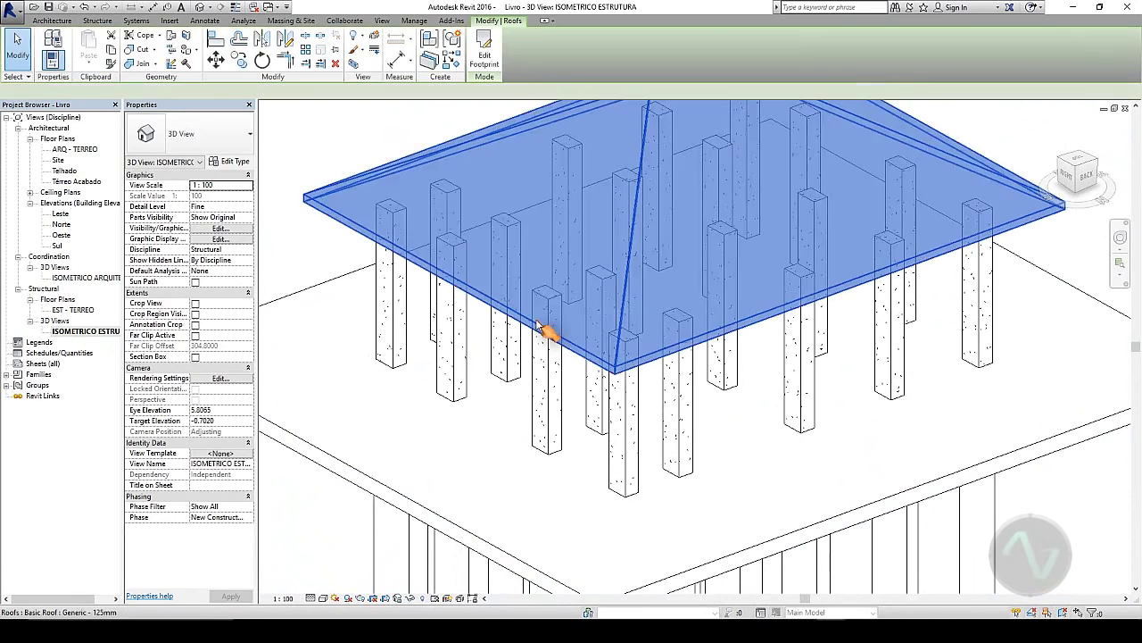
left_click(422, 598)
left_click(435, 574)
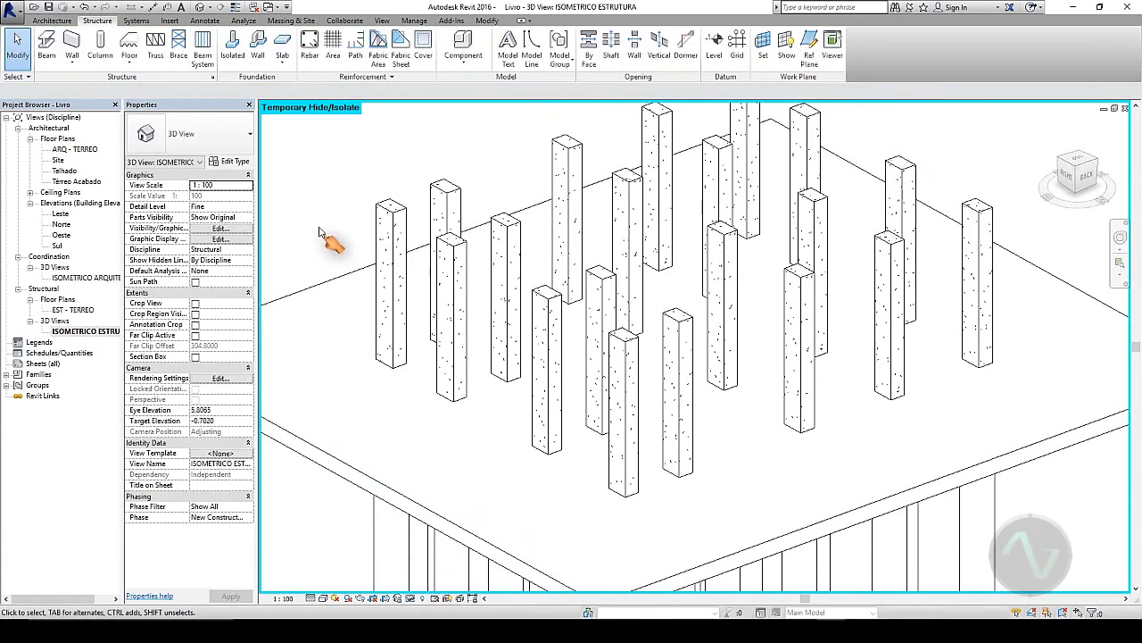
- Check the Structural Framing category in the 3D view's visibility and graphic overrides
left_click(219, 229)
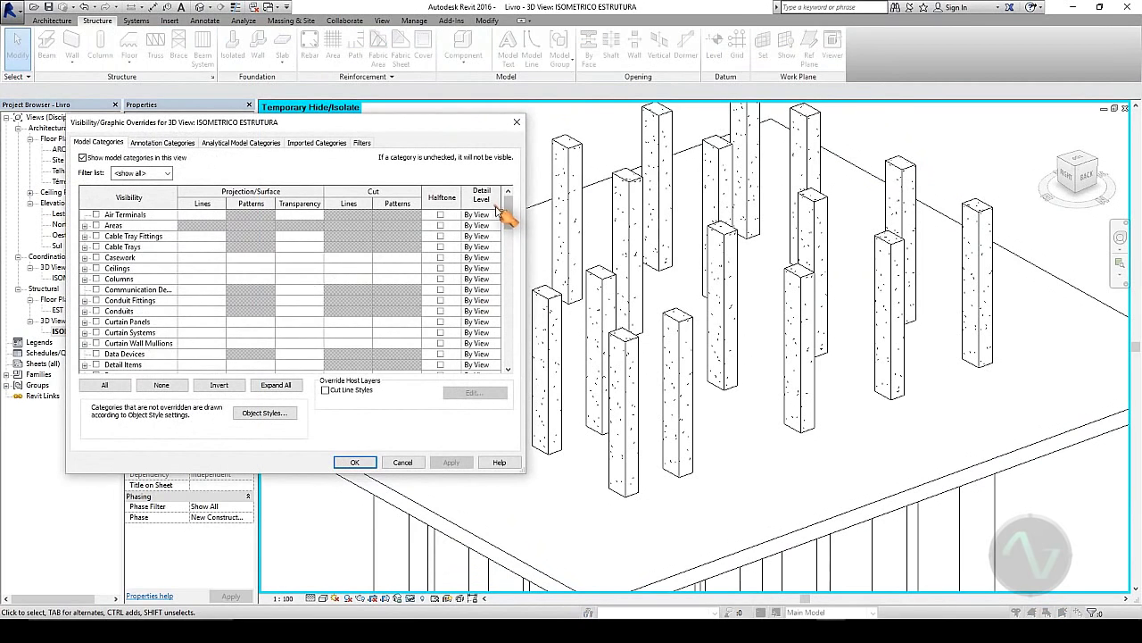
left_click_drag(510, 209, 521, 353)
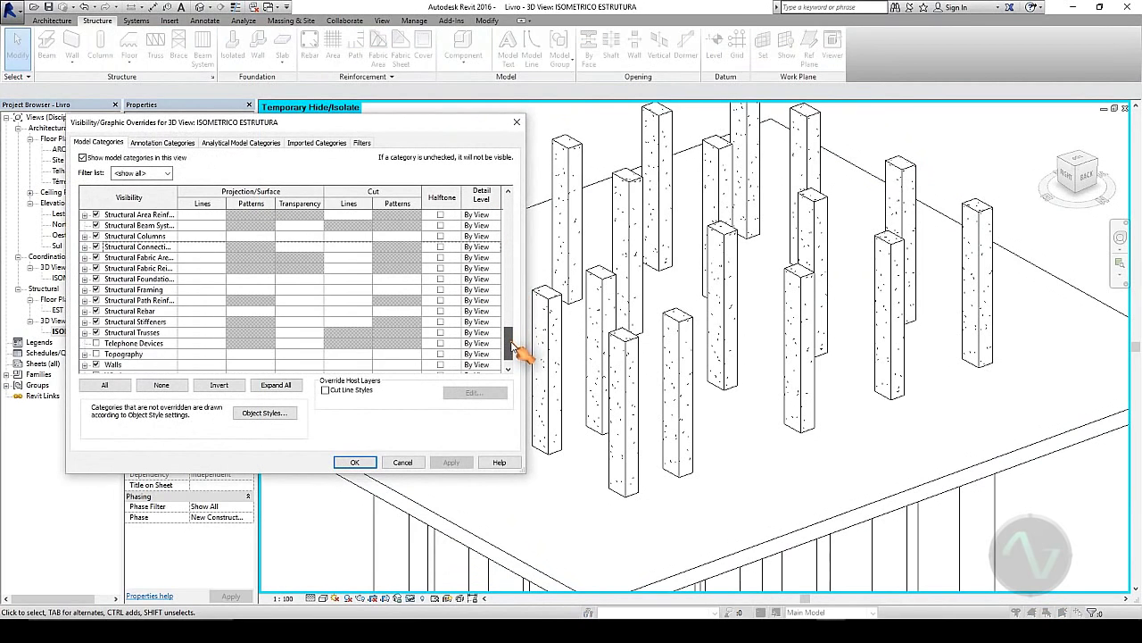
left_click(157, 291)
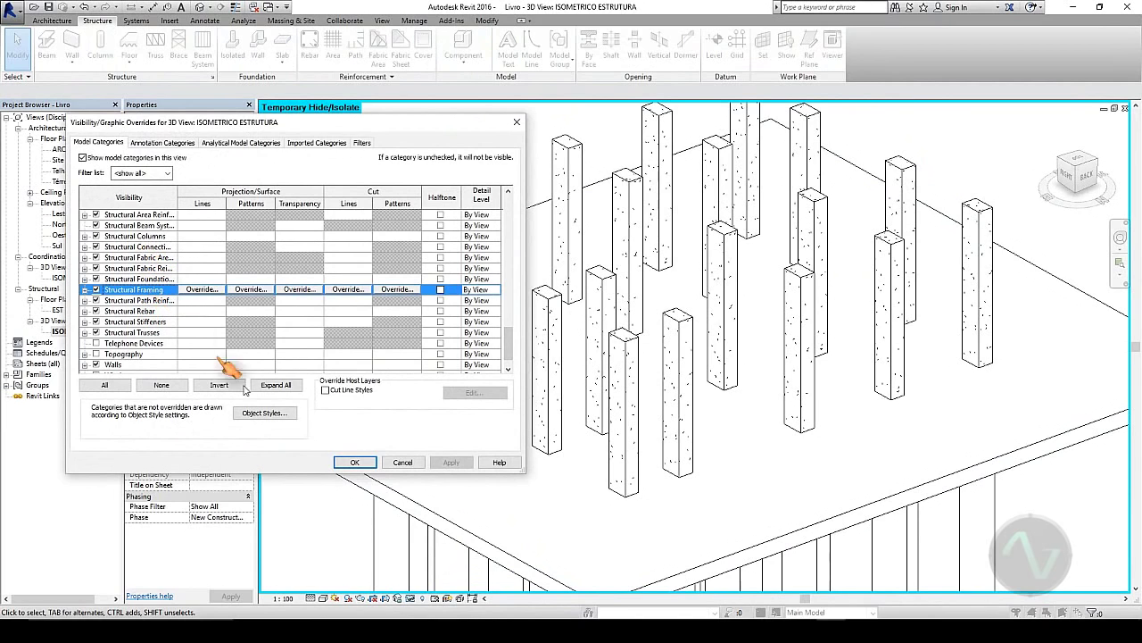
left_click(354, 461)
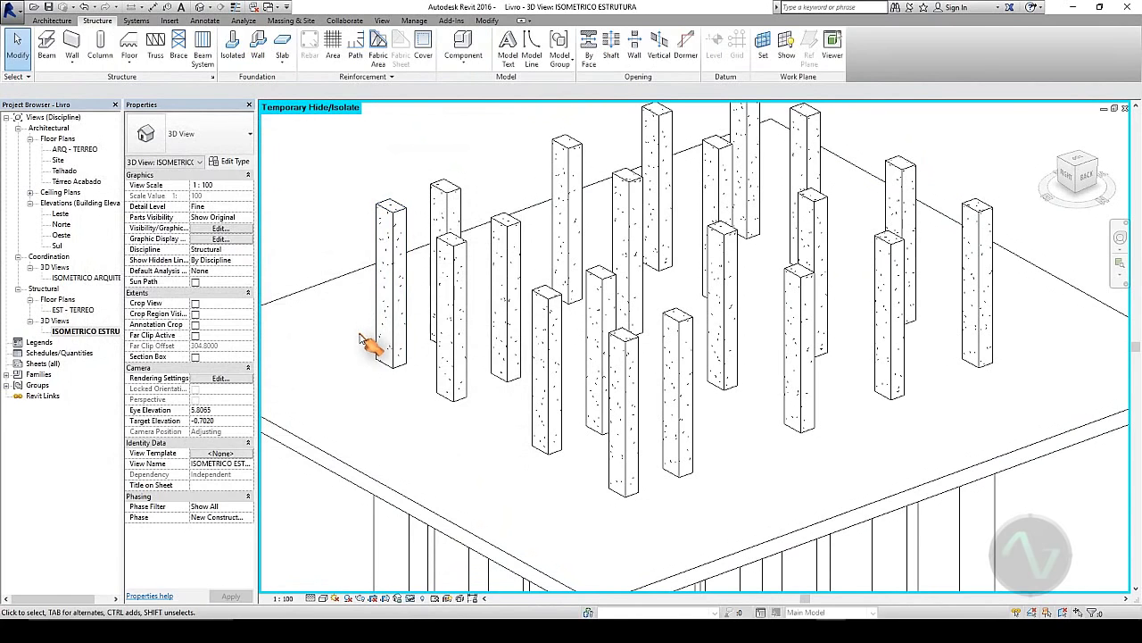
- Reset the temporary hide/isolate again with the whole structure in view and re-hide the roof element
scroll(366, 339, "down", 5)
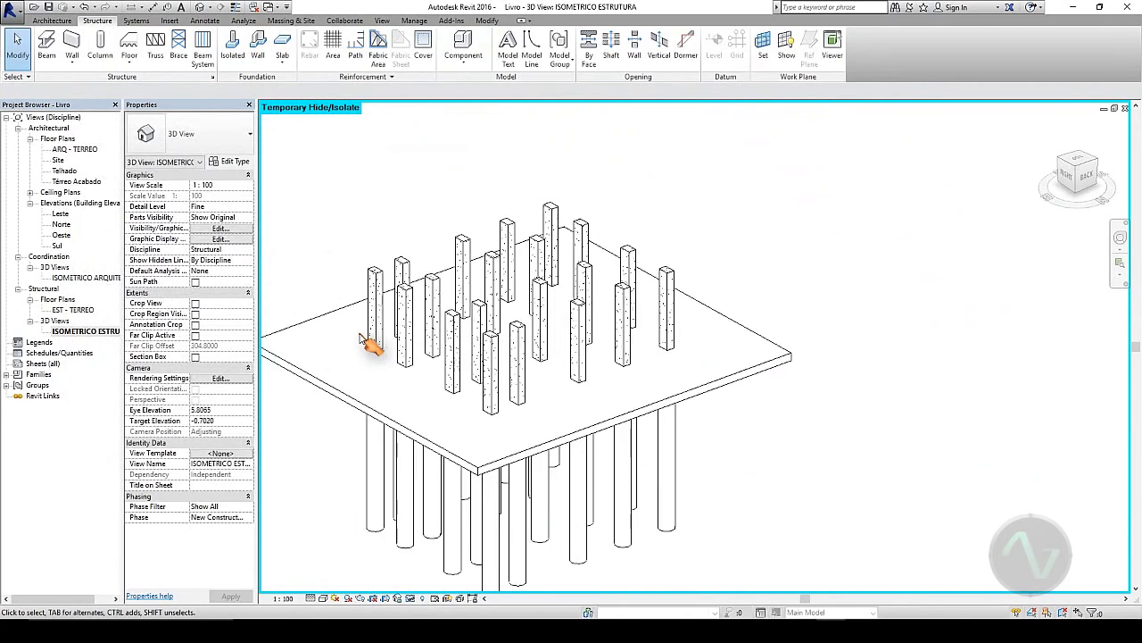
key("h")
key("r")
middle_click_drag(791, 324, 857, 366)
scroll(857, 368, "up", 3)
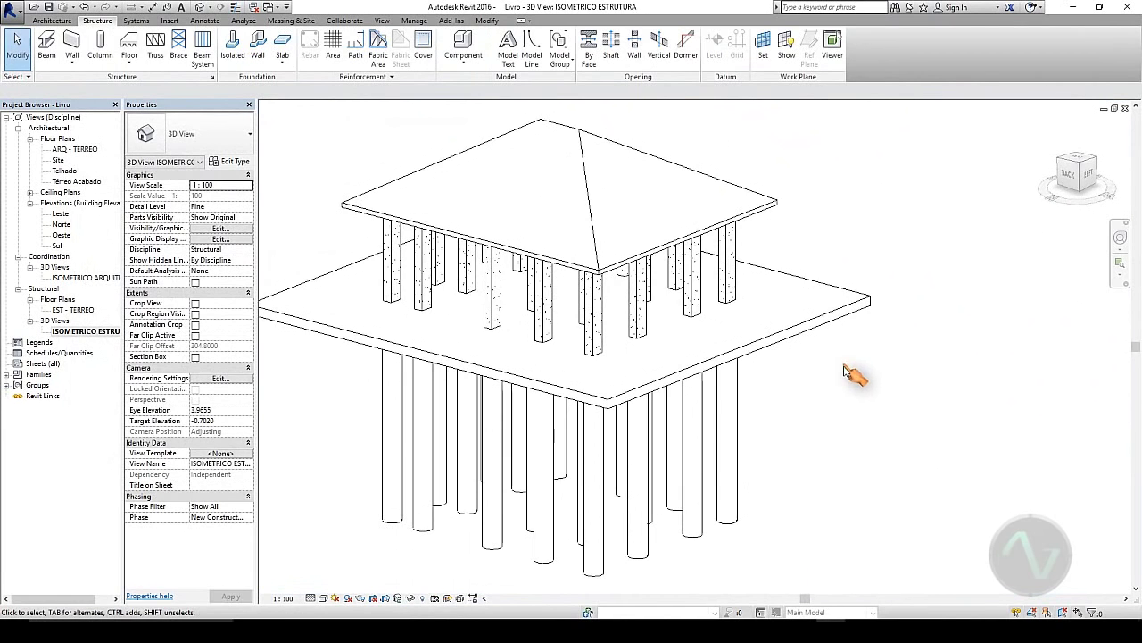
left_click(773, 207)
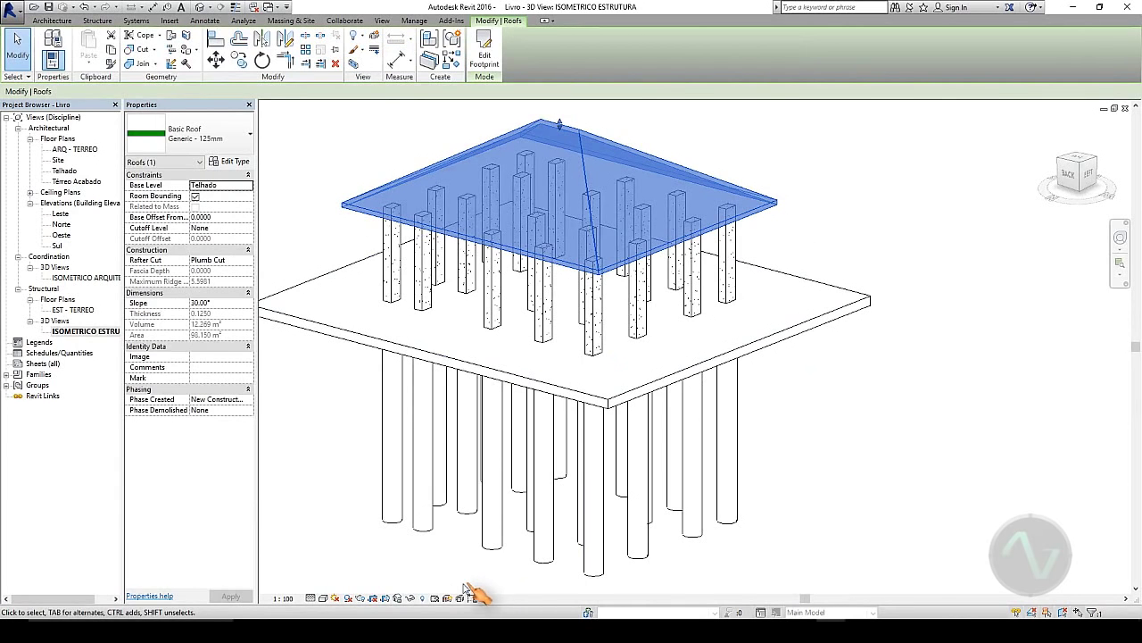
left_click(413, 598)
left_click(440, 567)
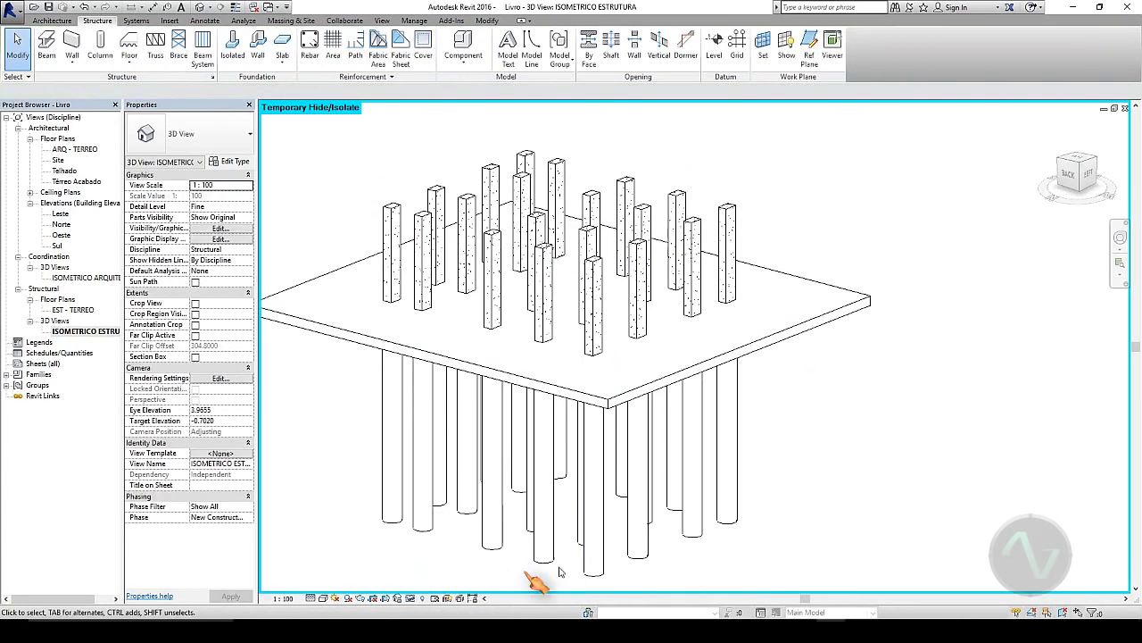
- Temporarily hide the foundation slab and its slab edge, and select the concrete beam between the two foundation blocks
middle_click_drag(828, 414, 893, 408)
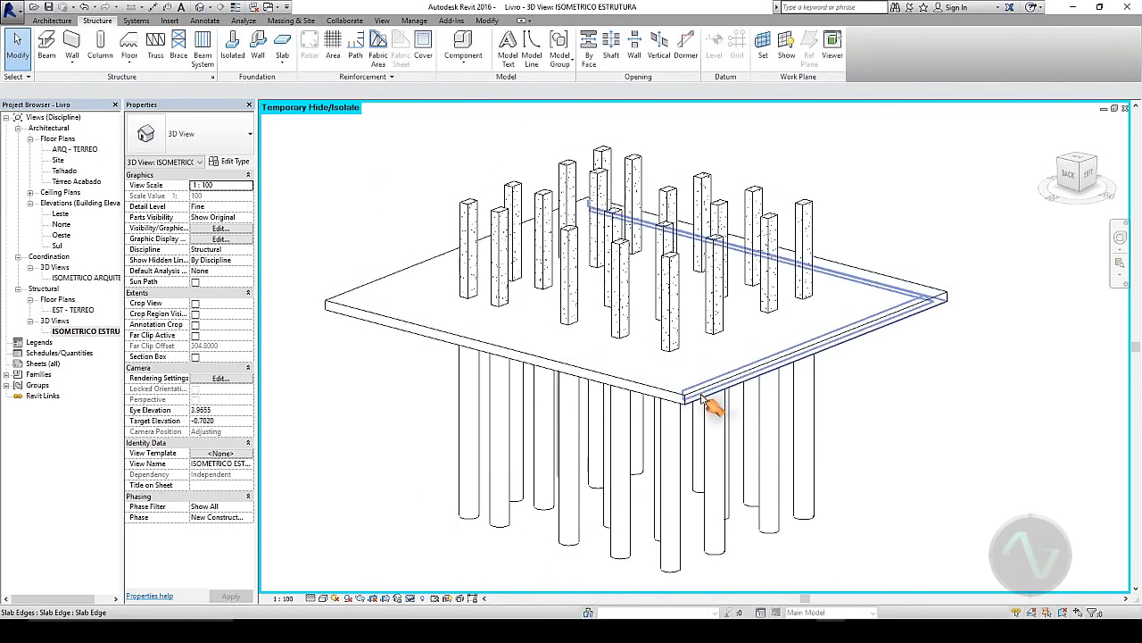
left_click(924, 299)
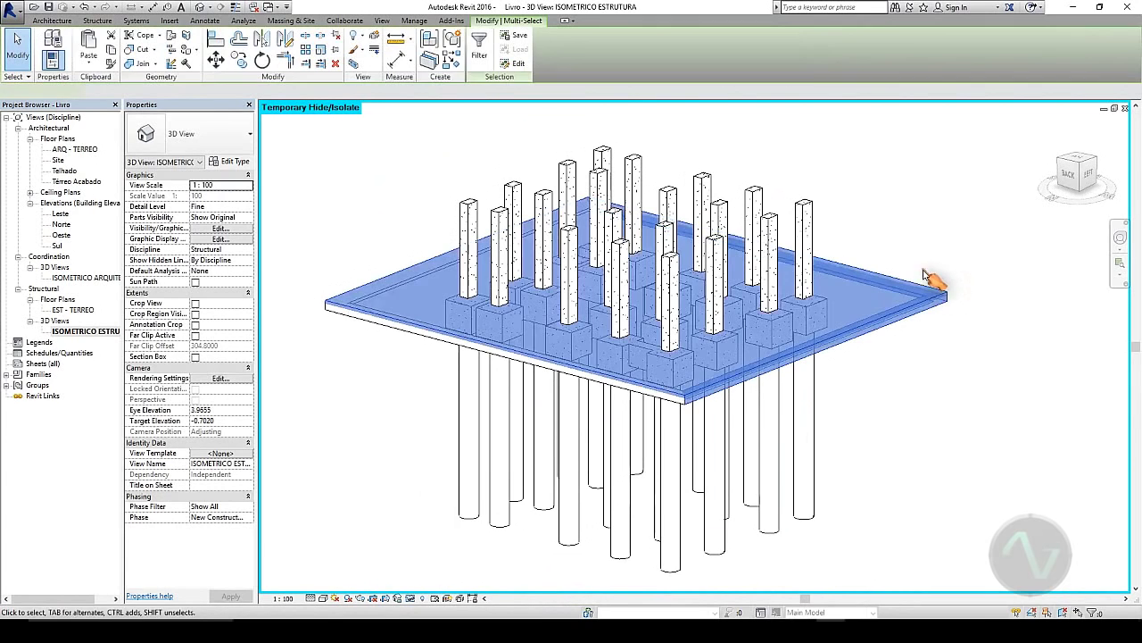
left_click(410, 598)
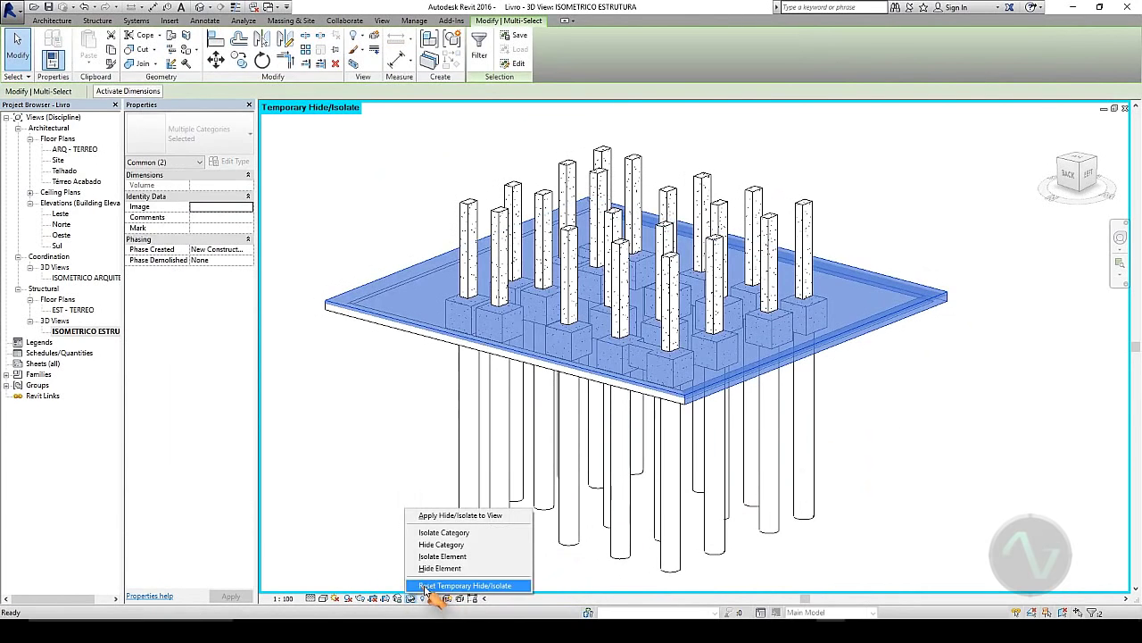
left_click(439, 569)
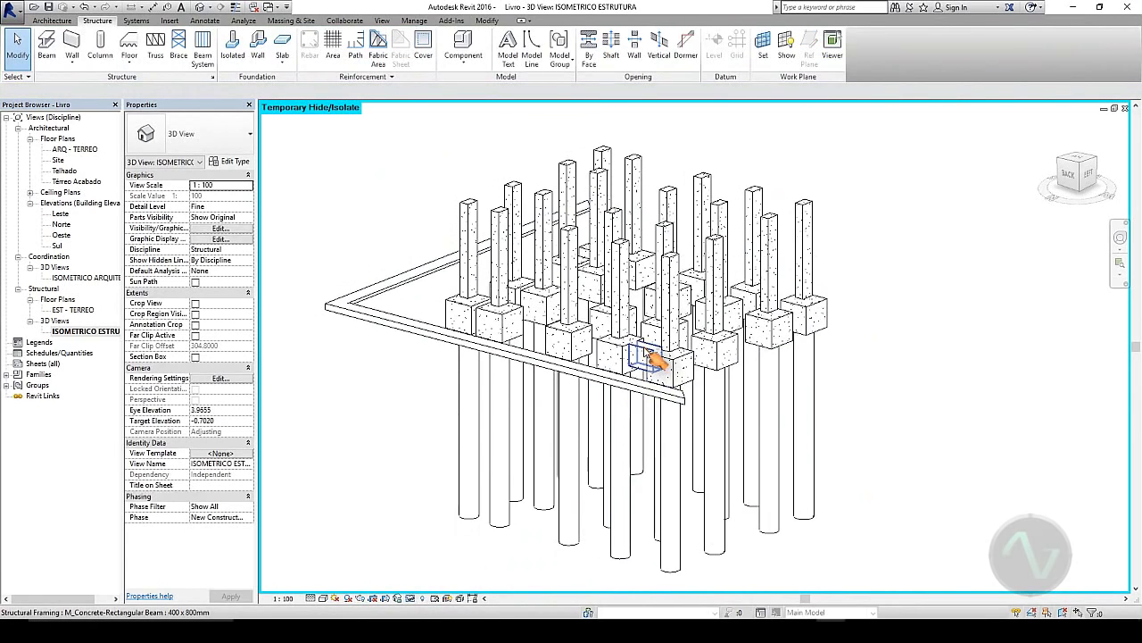
scroll(654, 357, "up", 2)
scroll(654, 357, "up", 3)
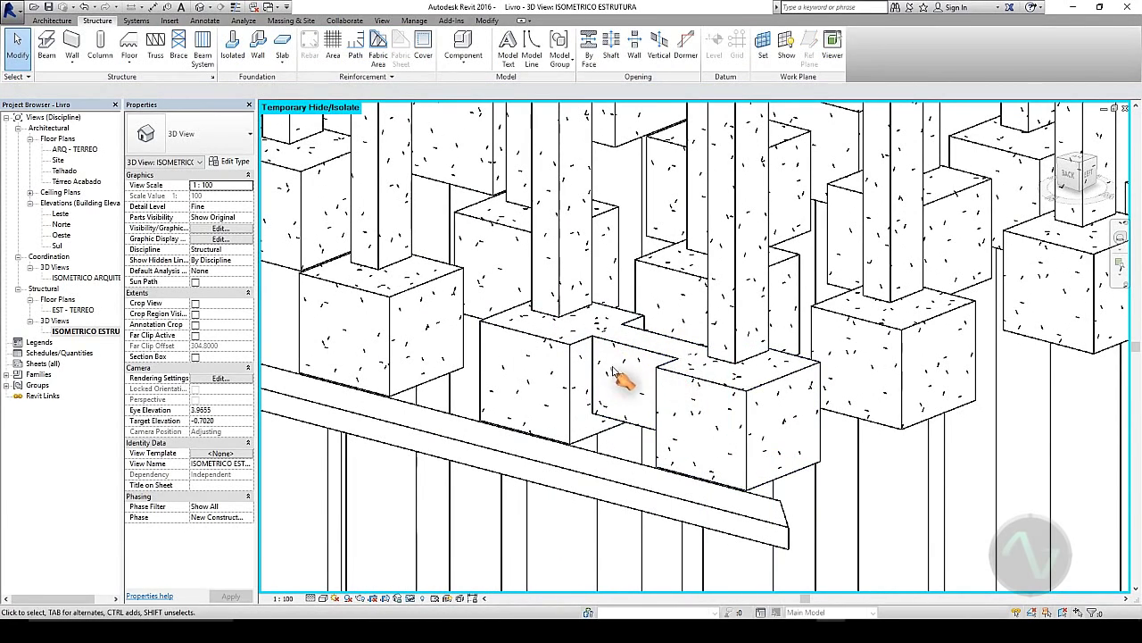
left_click(639, 355)
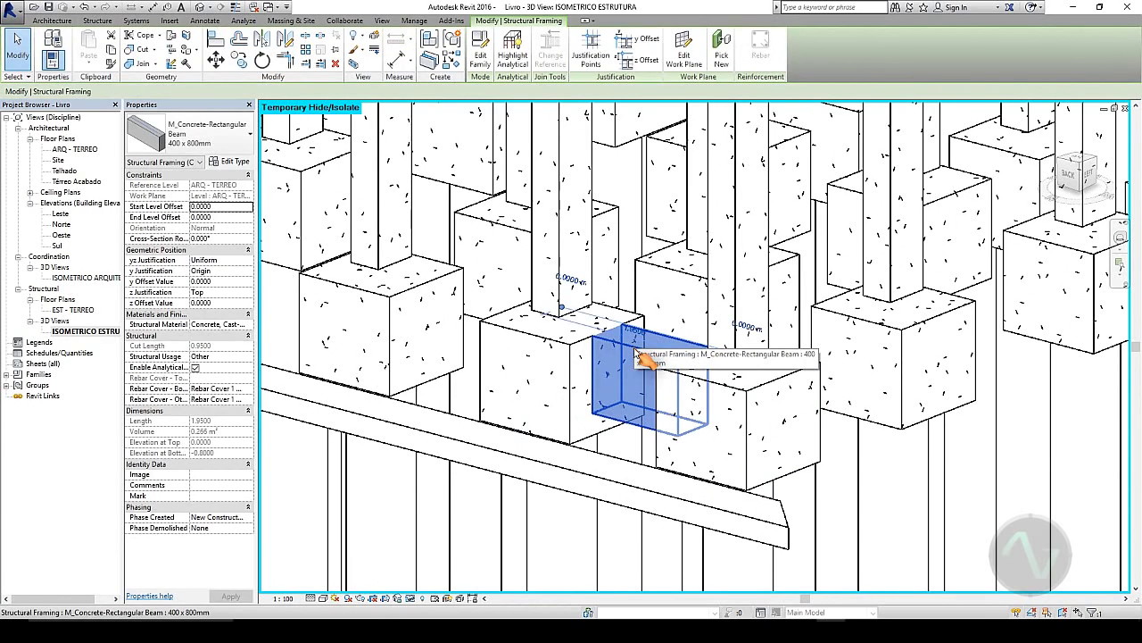
- Set both the start and end level offsets of the selected concrete beam to 2 m
scroll(639, 356, "down", 5)
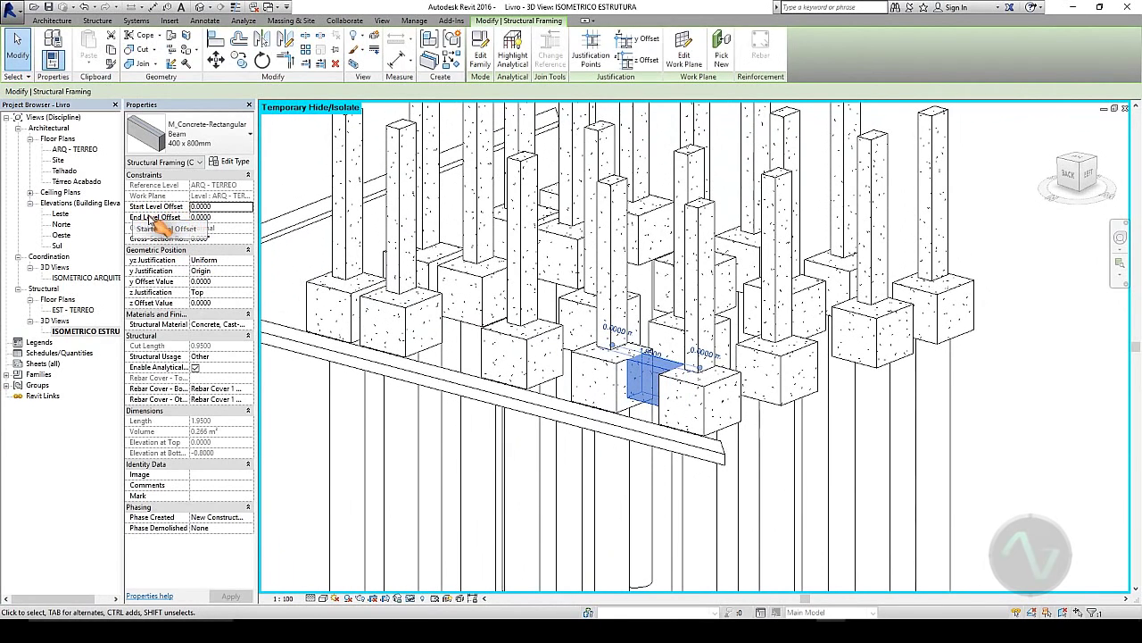
left_click(222, 207)
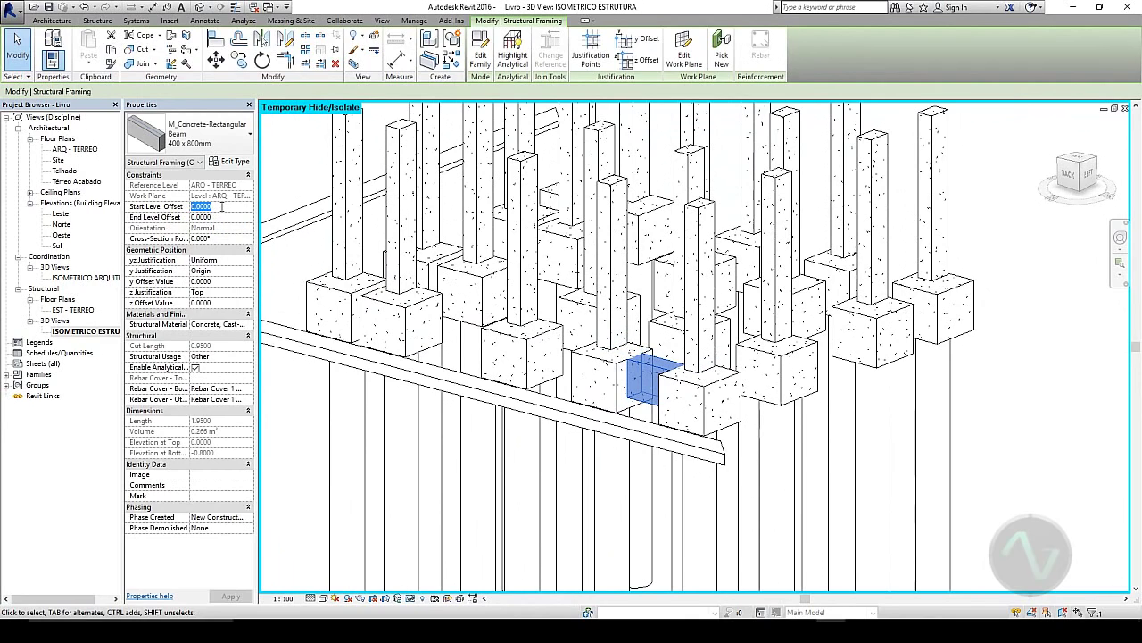
type("2")
key("Tab")
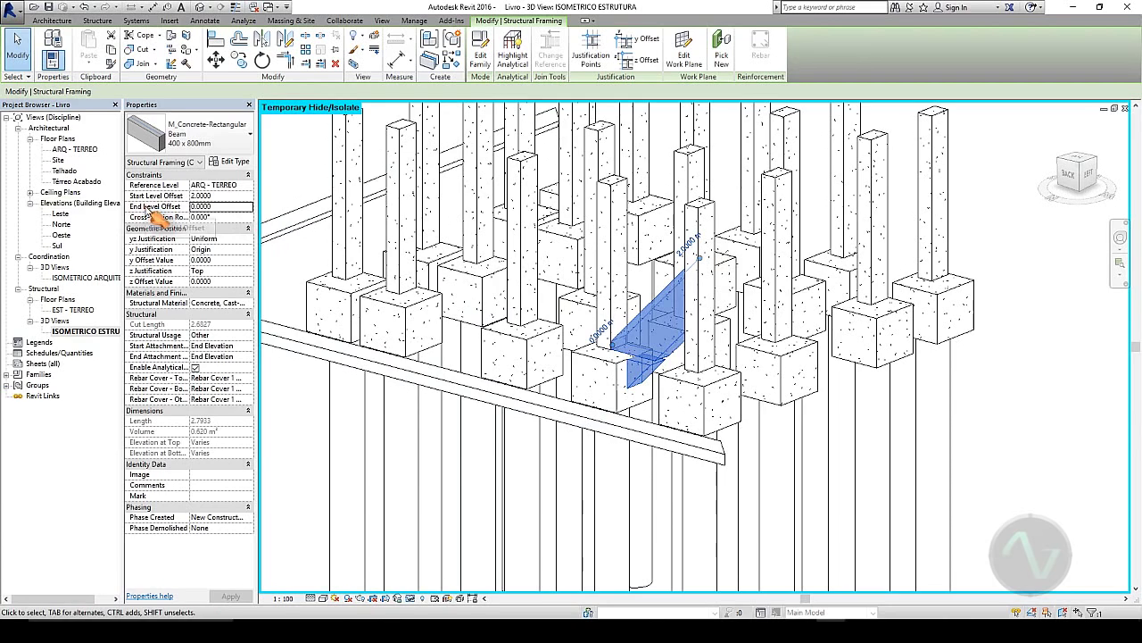
left_click(605, 333)
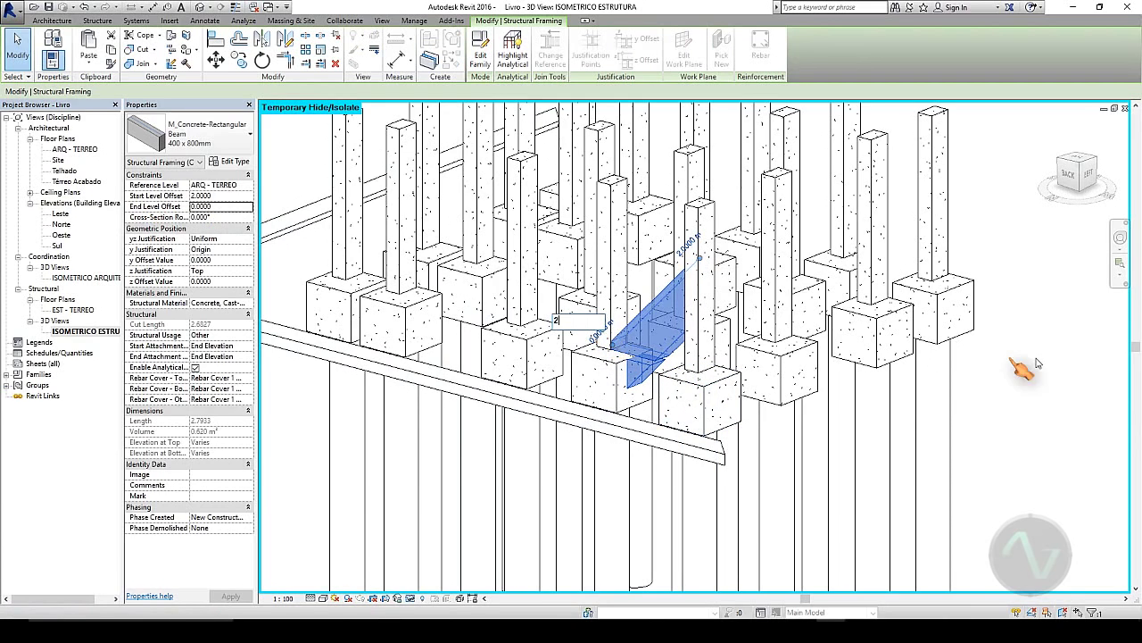
type("2")
key("Return")
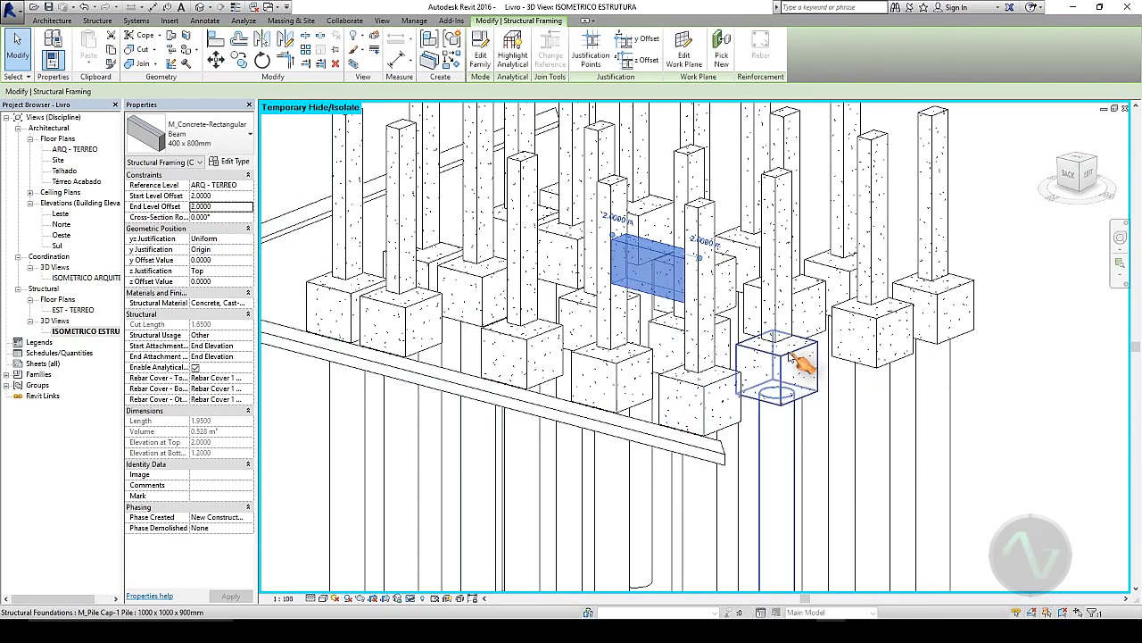
- Raise both ends of the selected concrete beam to a level offset of 2.5 m
left_click(625, 225)
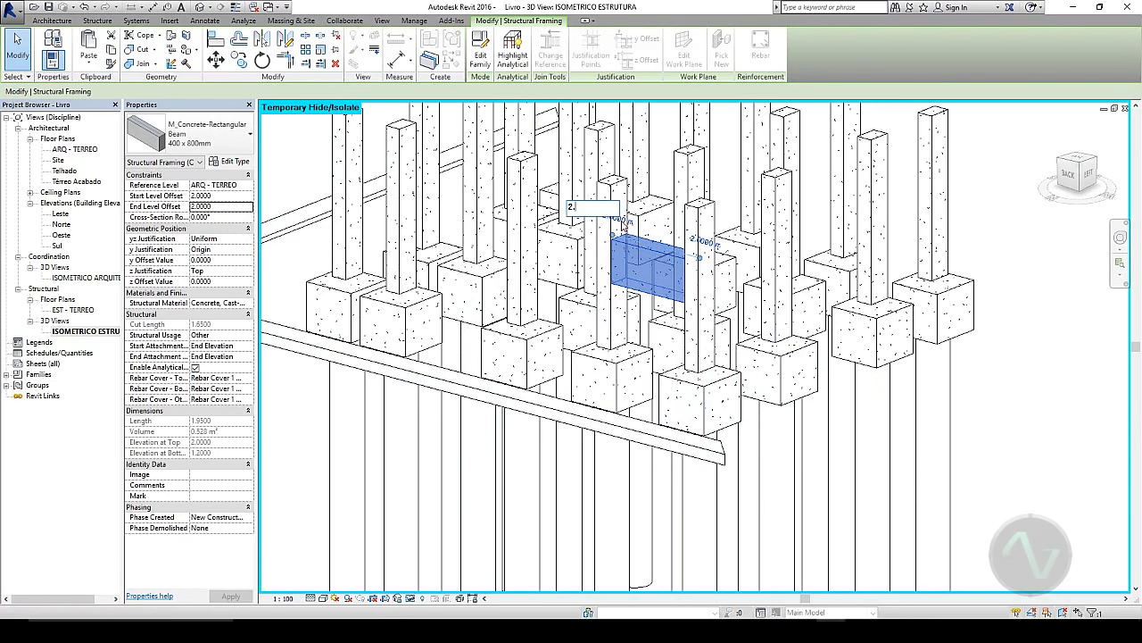
type("2.5")
key("Return")
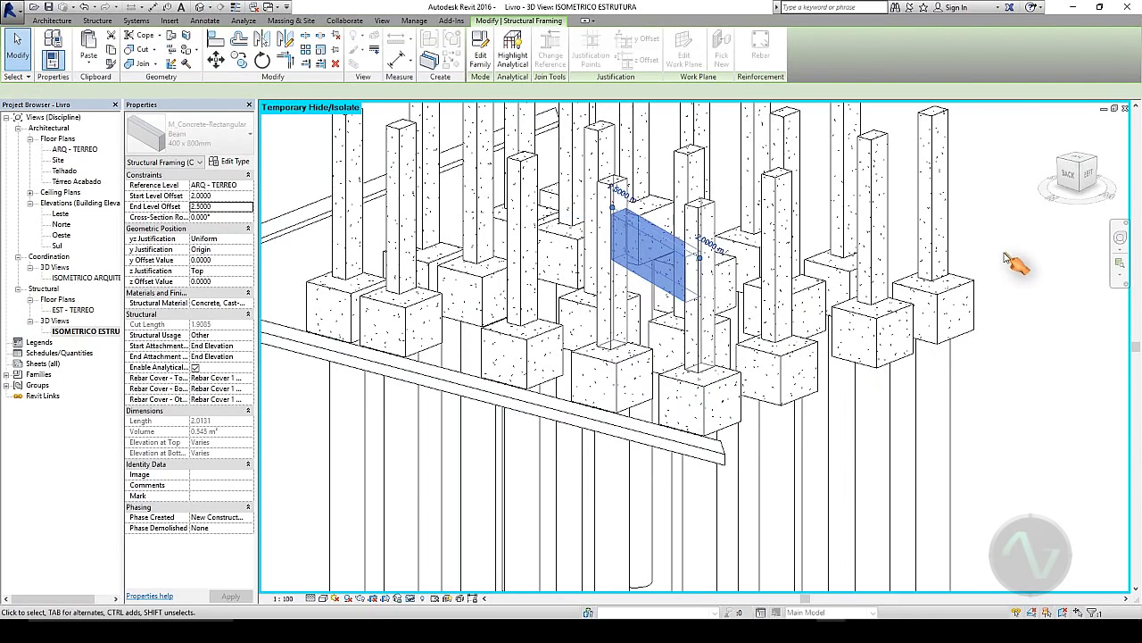
left_click(706, 236)
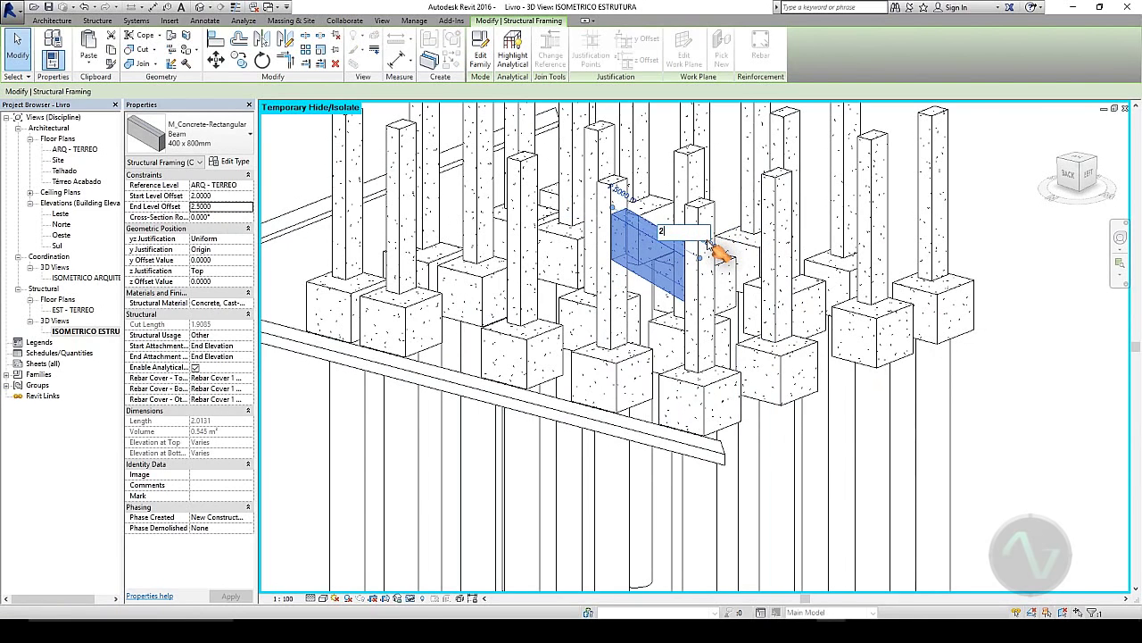
type("2.5")
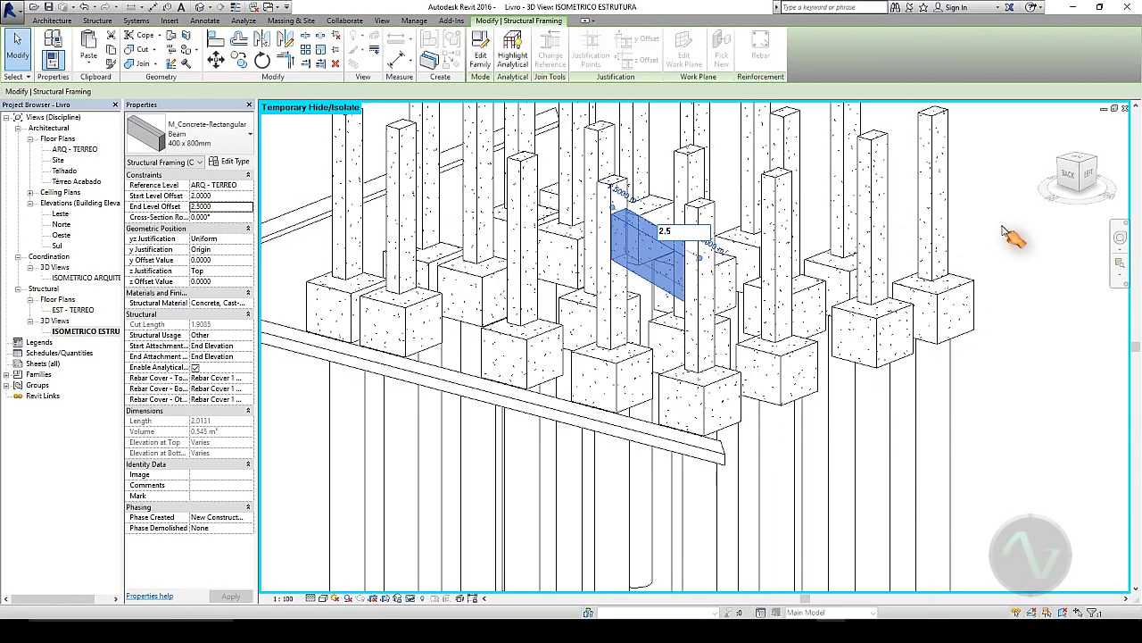
key("Return")
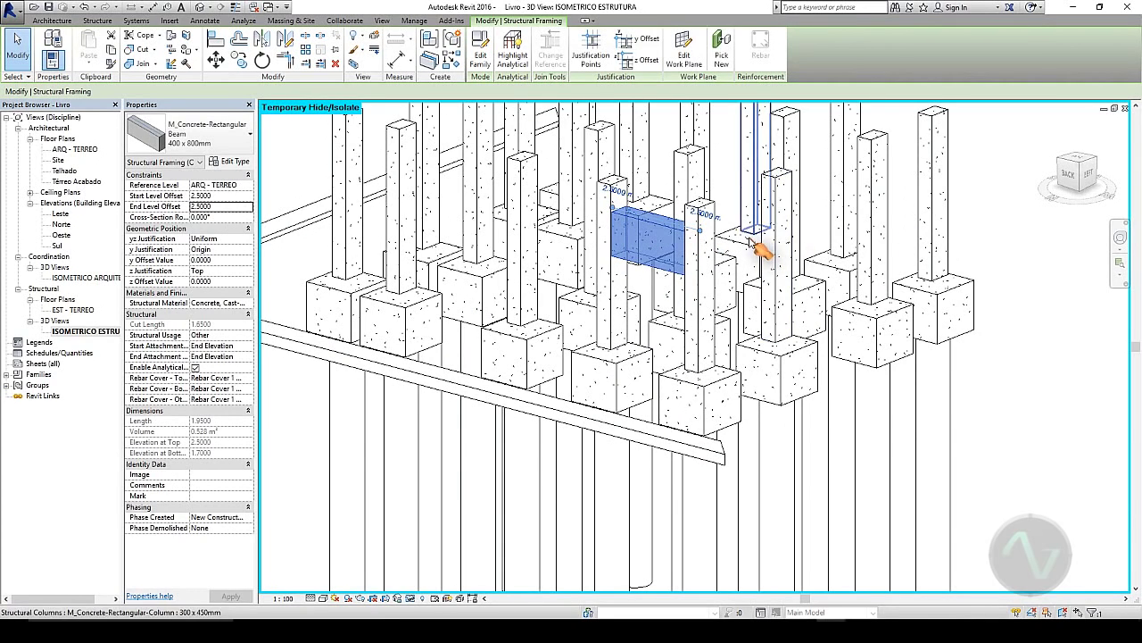
- Set the beam's start and end level offsets to 3 m, level with the column tops
left_click(618, 189)
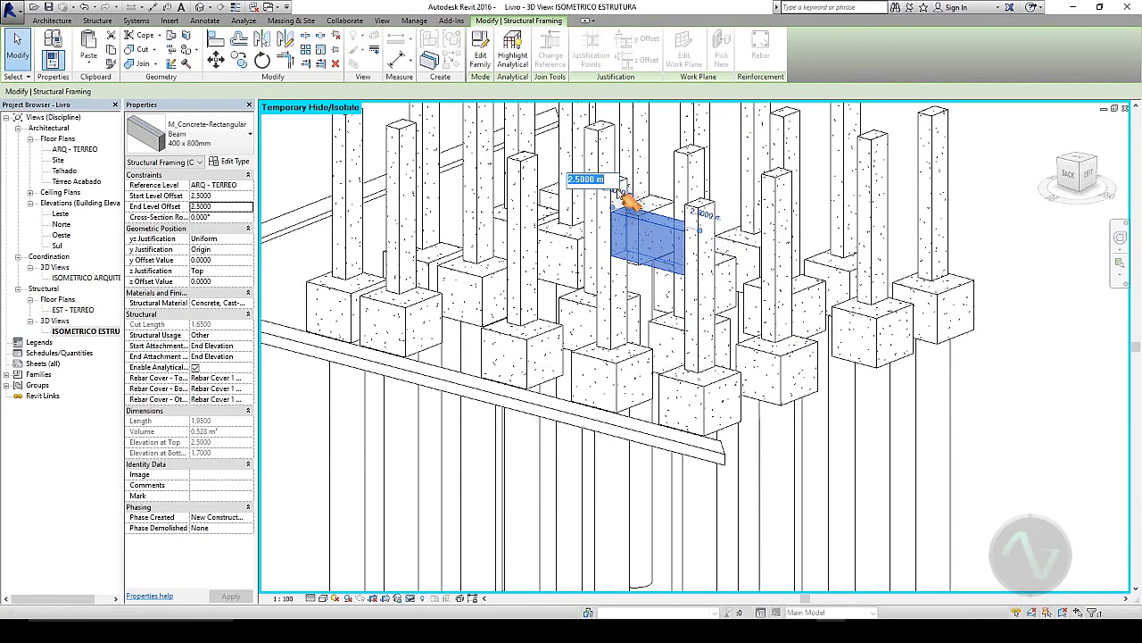
type("3")
key("Return")
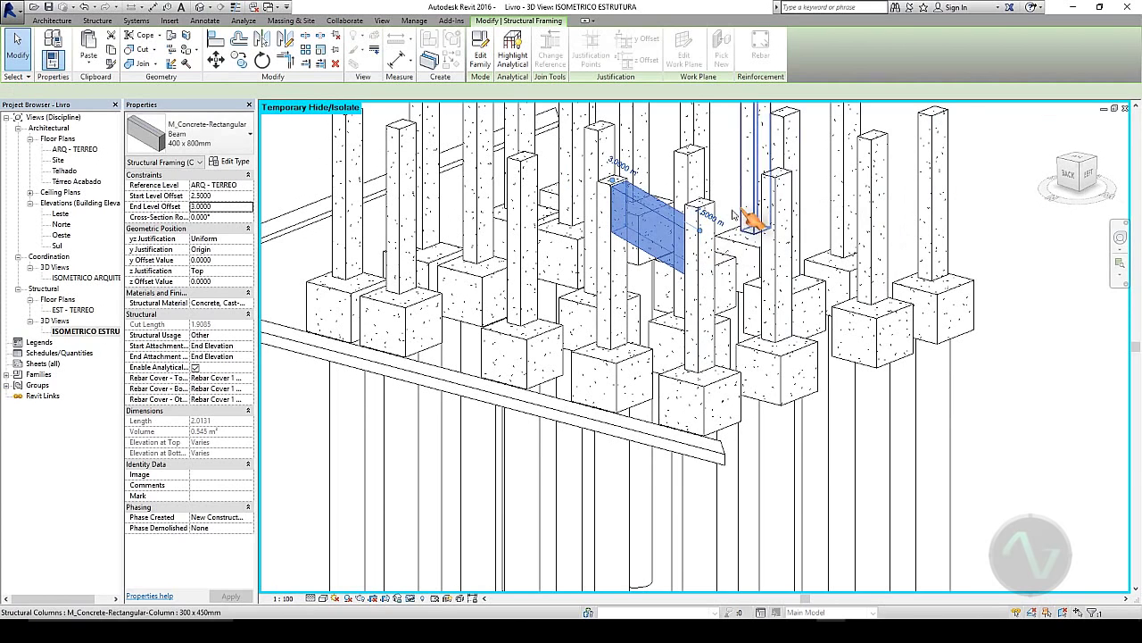
left_click(982, 203)
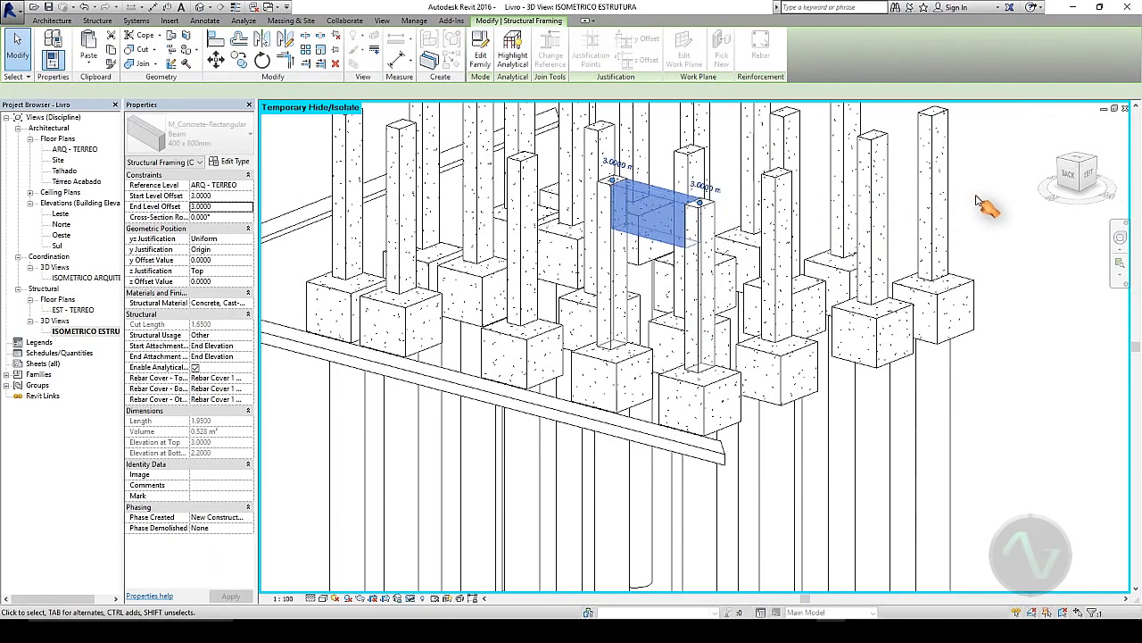
- Reset the 3D view's temporary hide/isolate and temporarily hide only the roof element
scroll(755, 289, "down", 5)
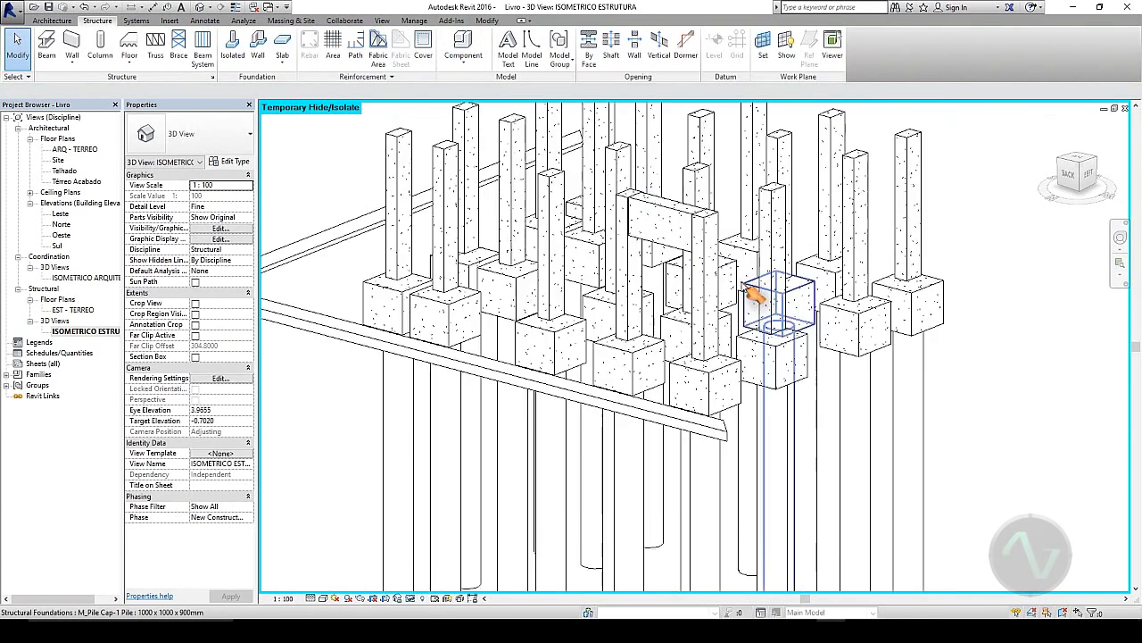
middle_click_drag(744, 301, 718, 371, "shift")
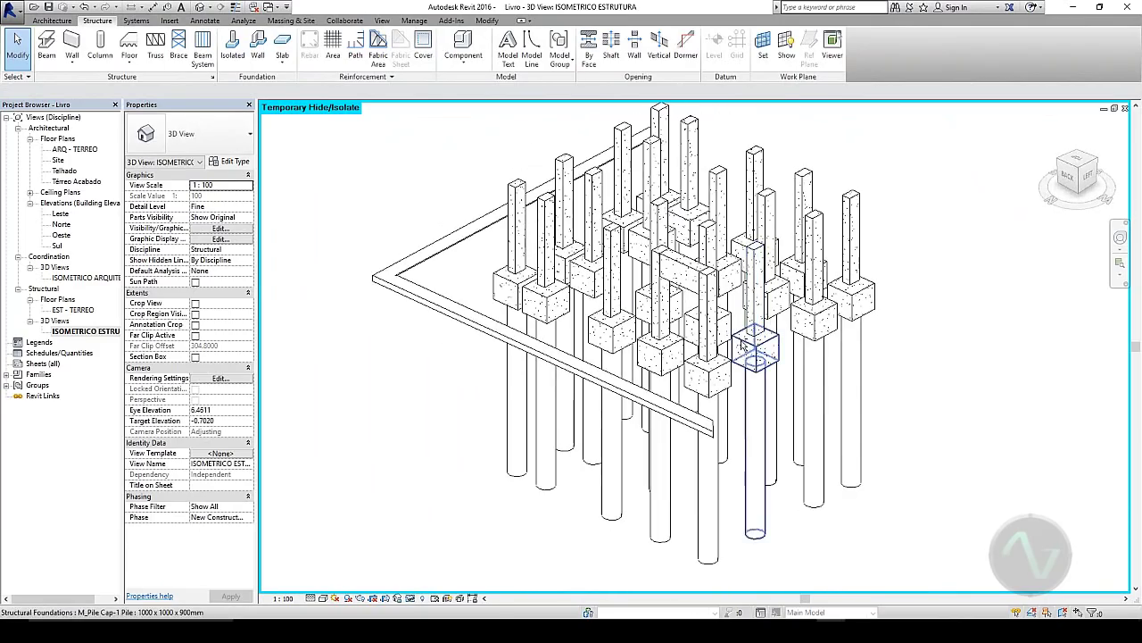
left_click(411, 598)
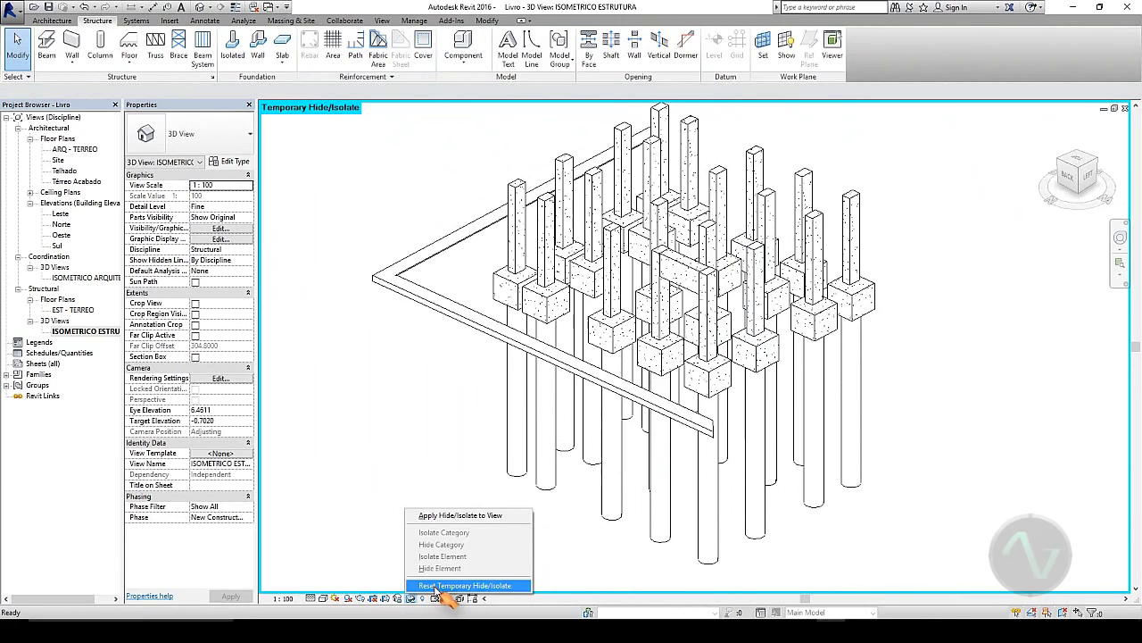
left_click(437, 582)
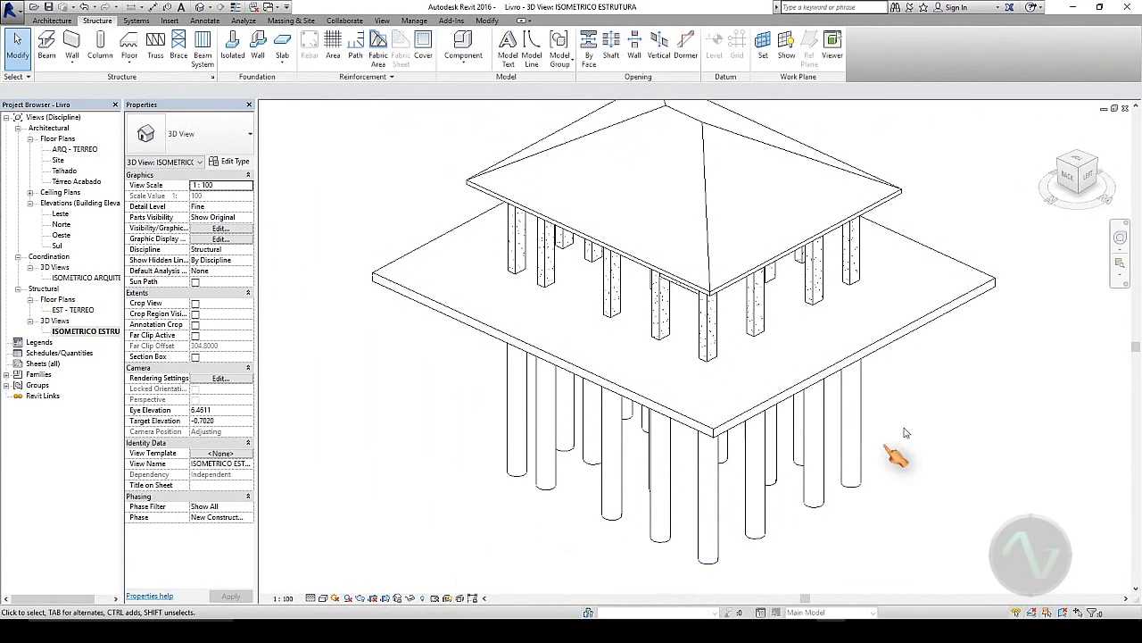
left_click(884, 201)
left_click(411, 598)
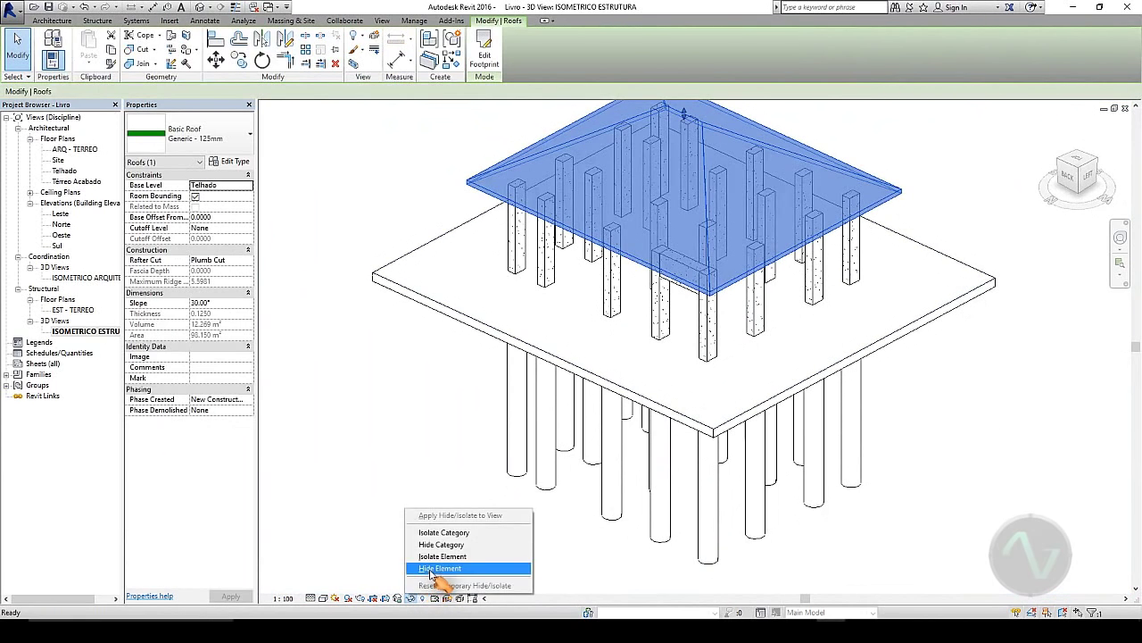
left_click(450, 568)
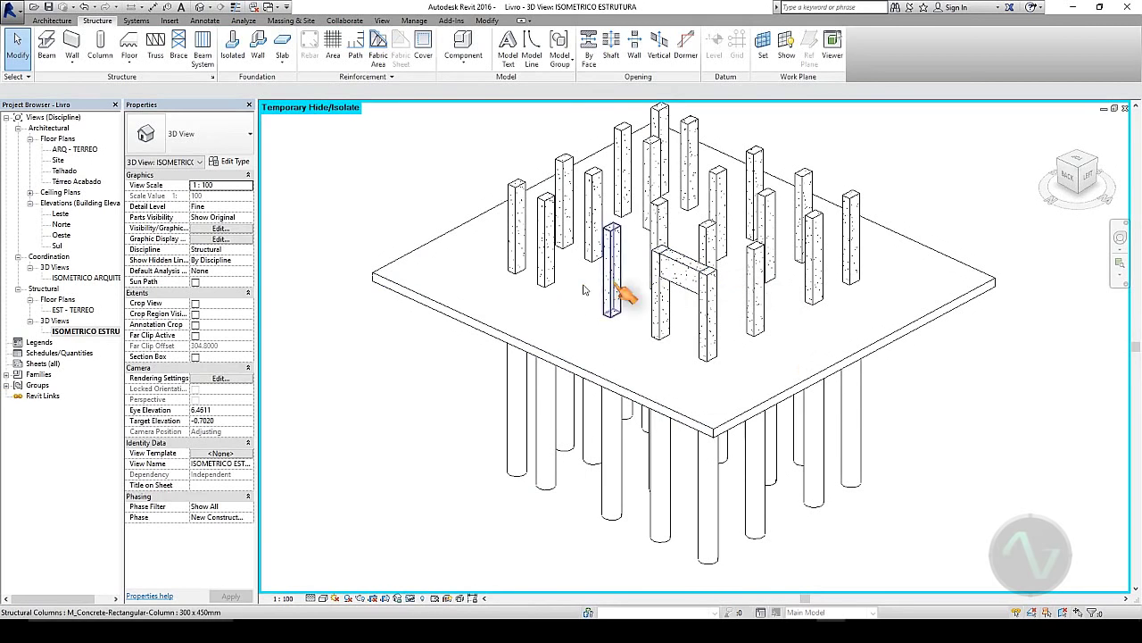
- Open the EST - TERREO floor plan and bring the whole column grid into view
double_click(73, 309)
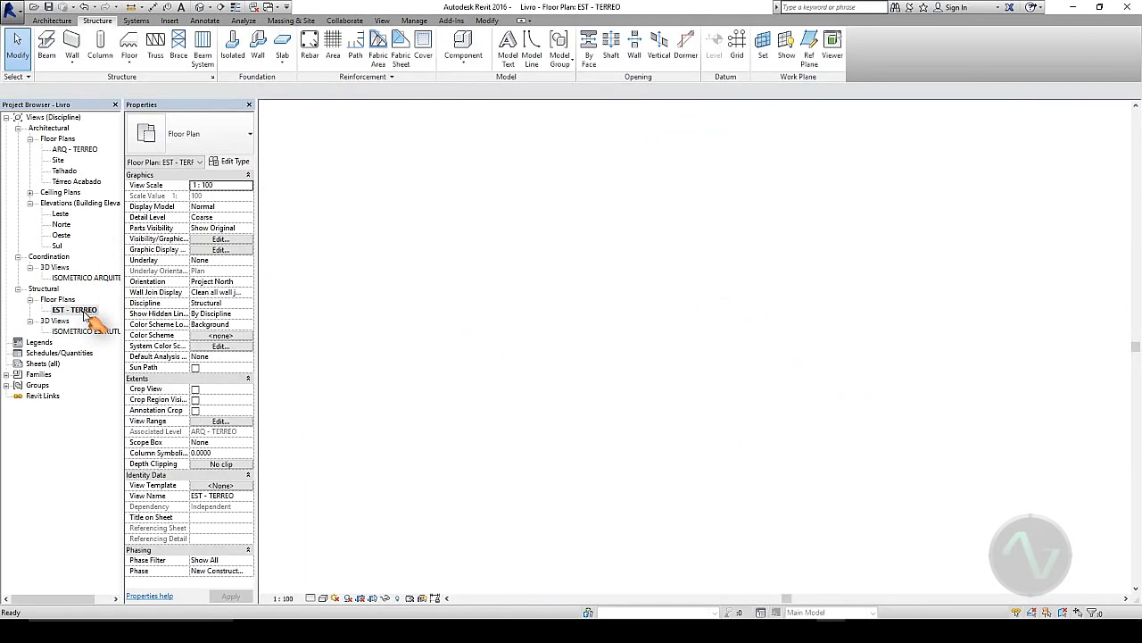
scroll(416, 357, "down", 4)
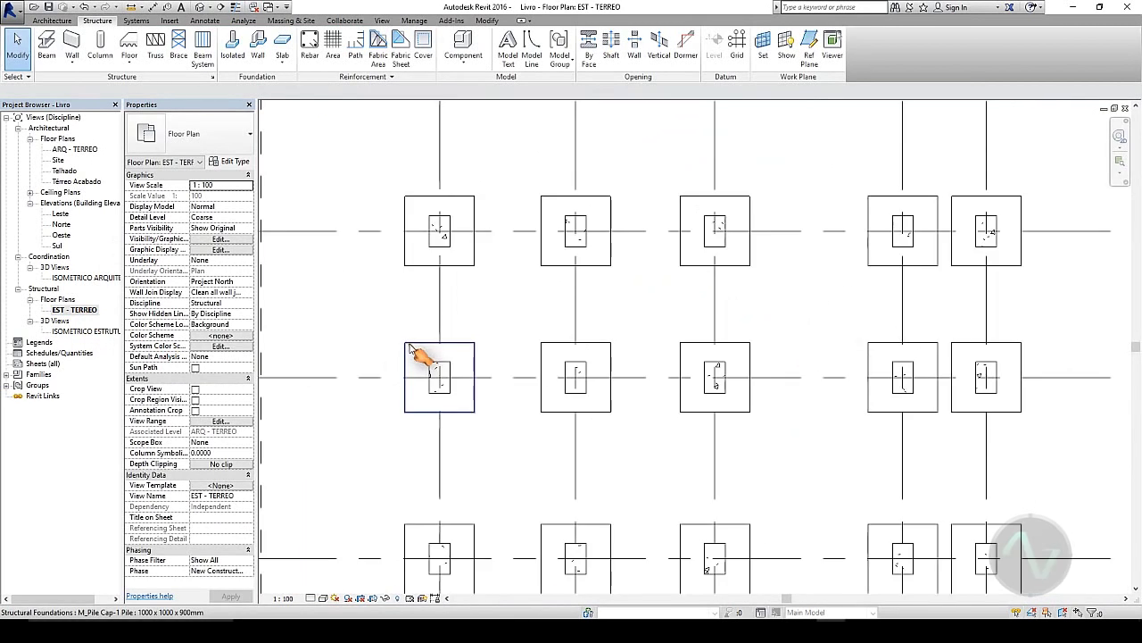
middle_click_drag(476, 324, 486, 265)
scroll(485, 263, "down", 1)
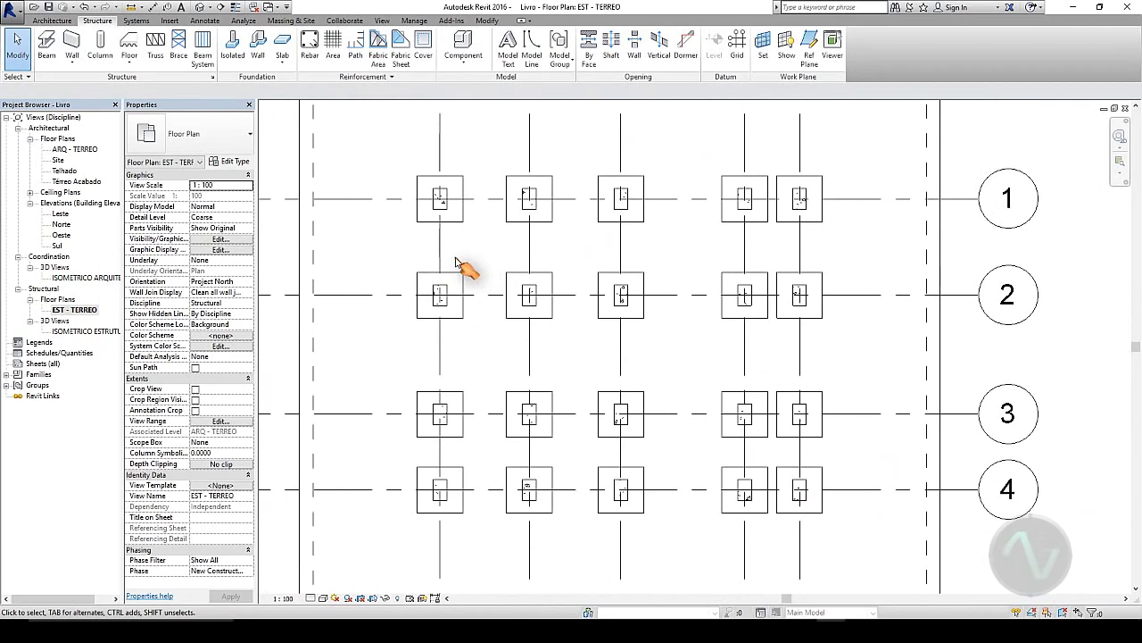
- Duplicate the Telhado architectural floor plan without detailing and open the copy
left_click(64, 170)
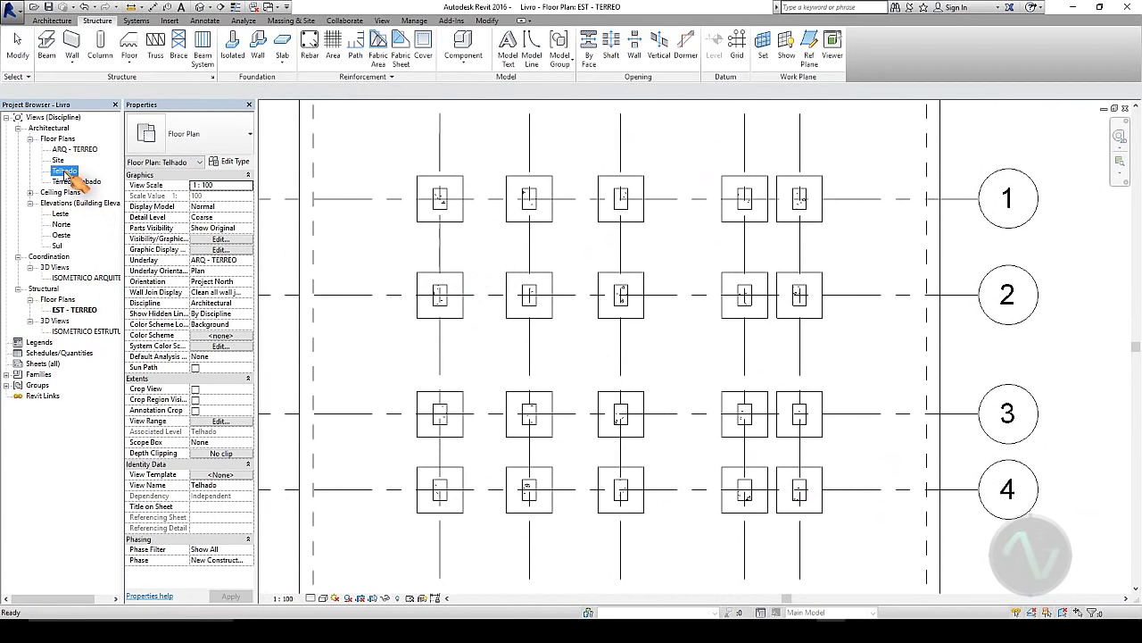
right_click(68, 173)
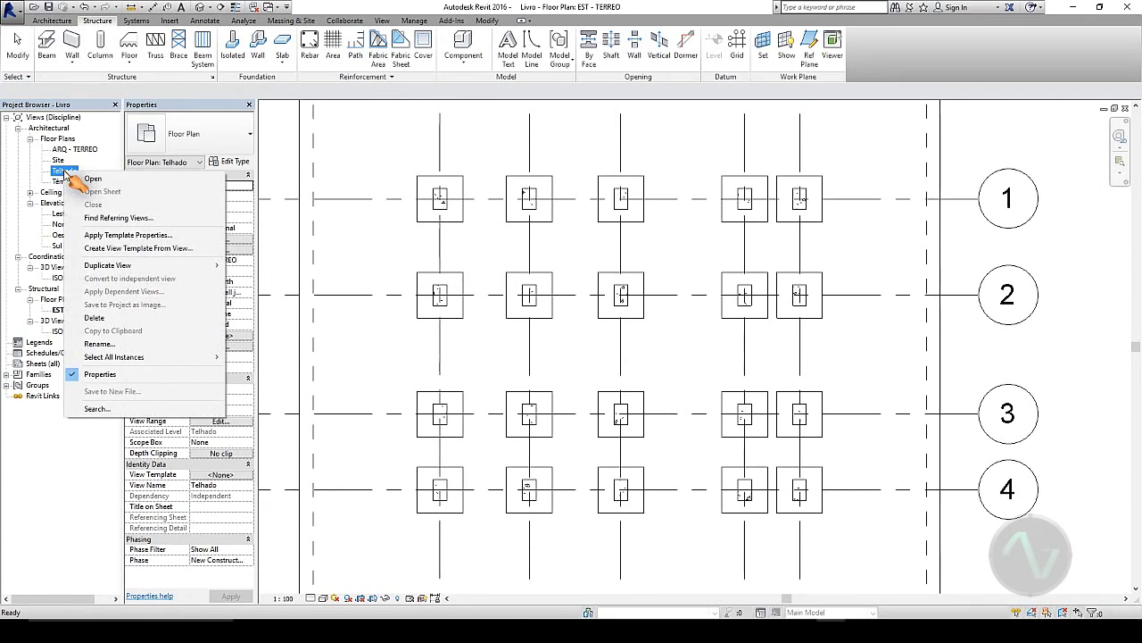
mouse_move(152, 265)
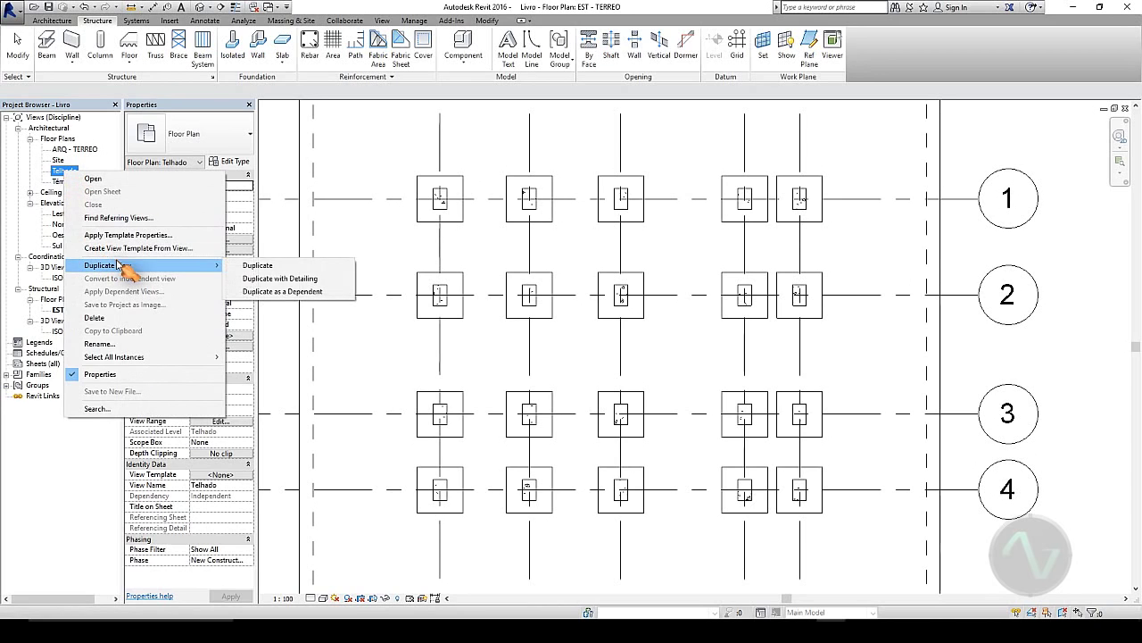
left_click(267, 266)
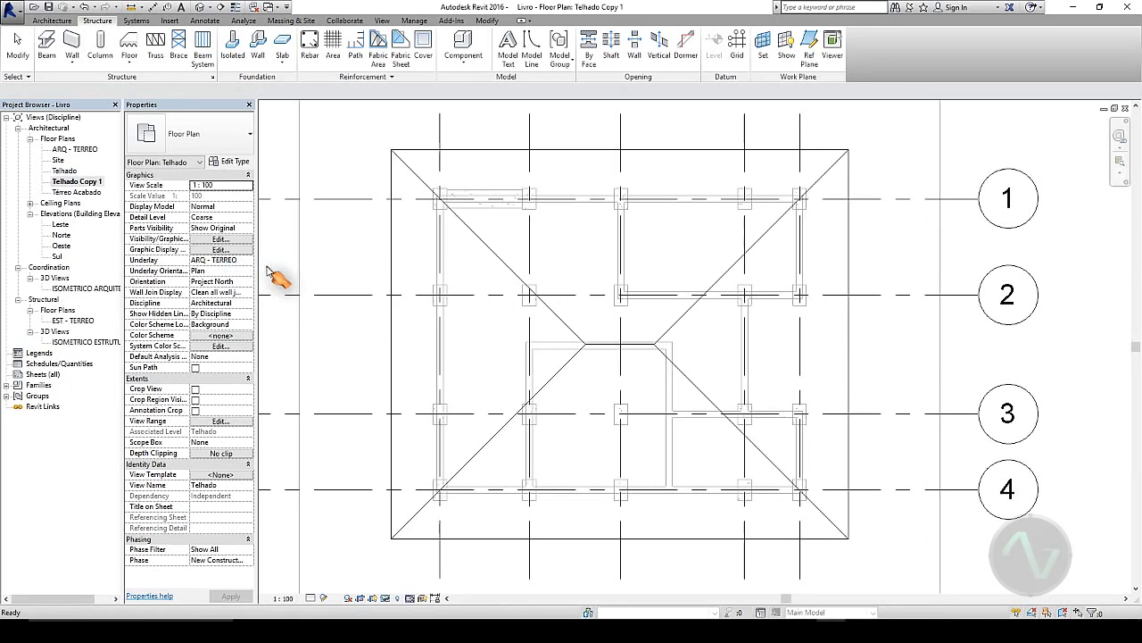
right_click(87, 183)
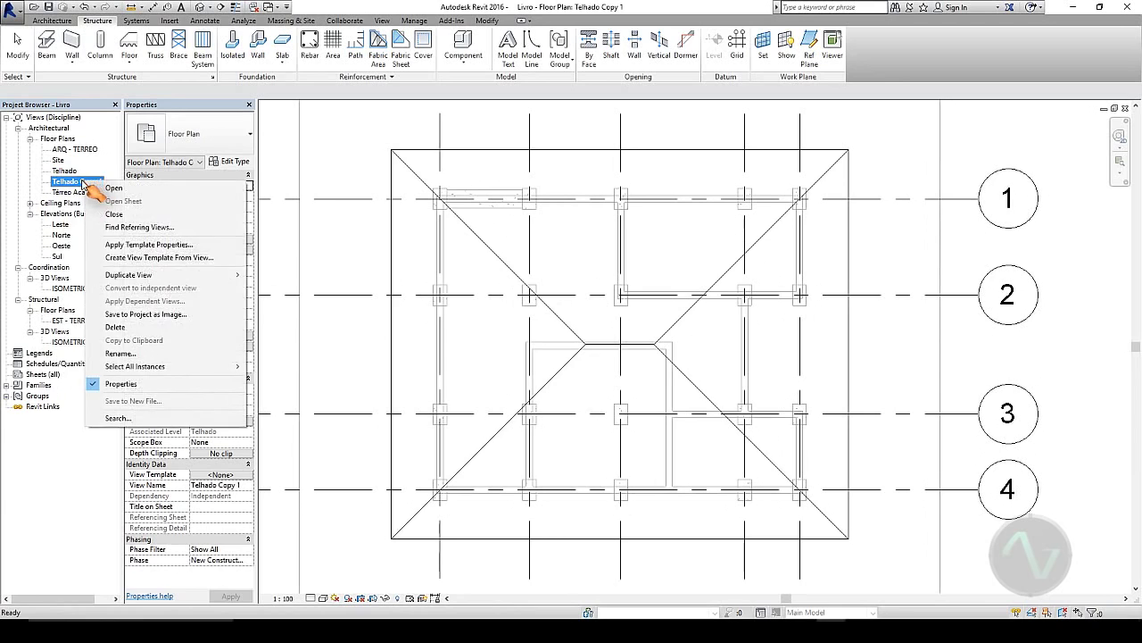
left_click(115, 189)
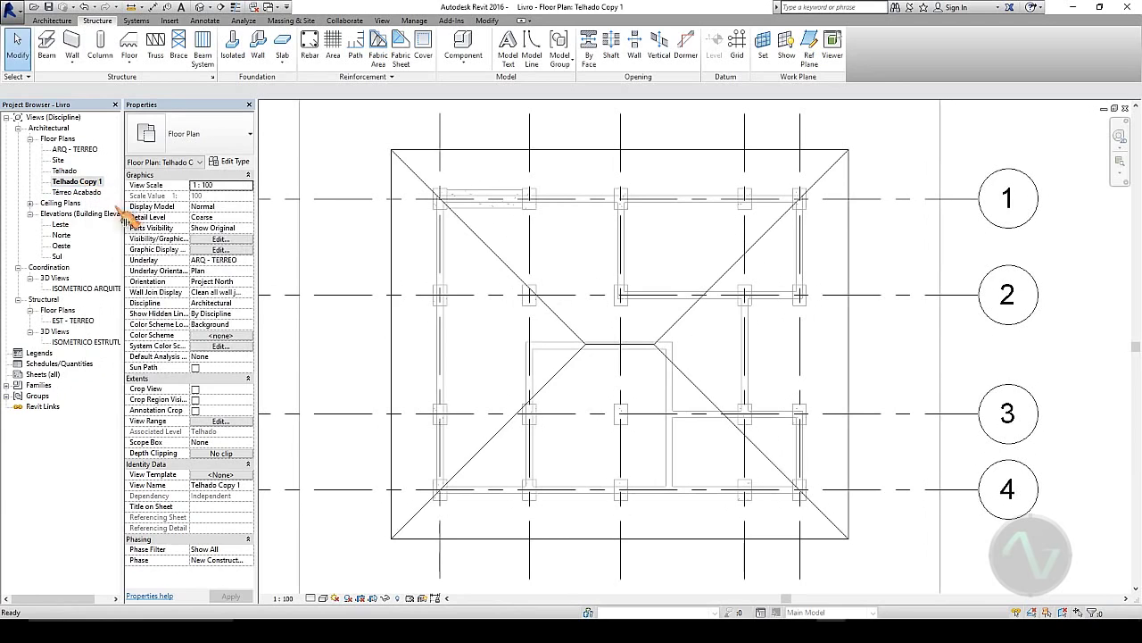
- Set the duplicated roof plan's discipline to Structural and rename the view EST - TELHADO
left_click(248, 304)
left_click(207, 322)
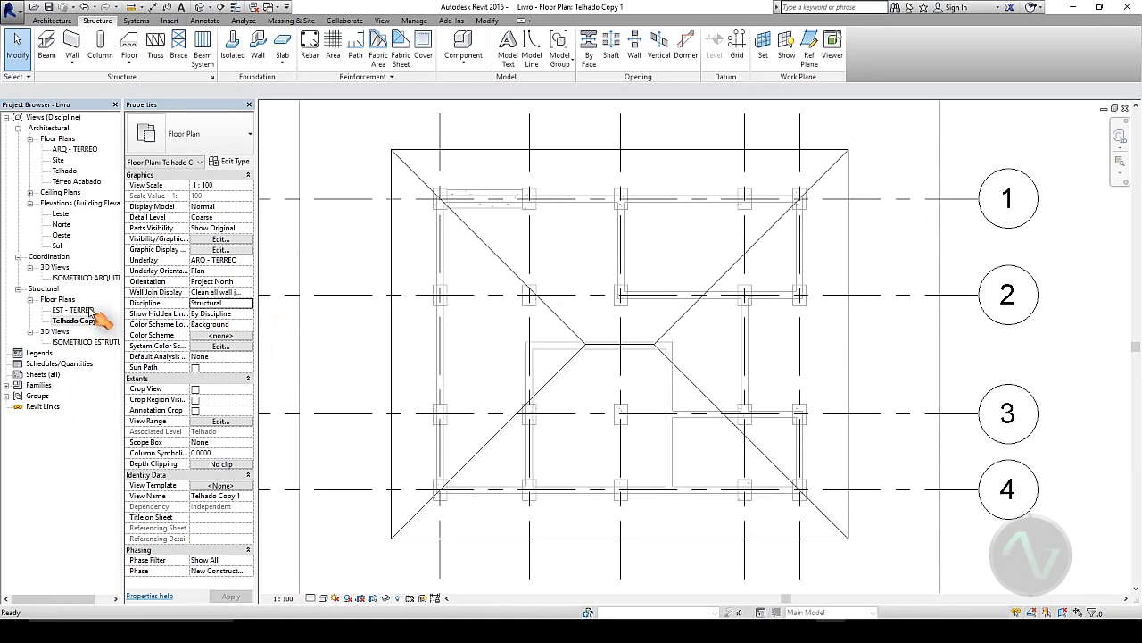
right_click(82, 325)
left_click(141, 498)
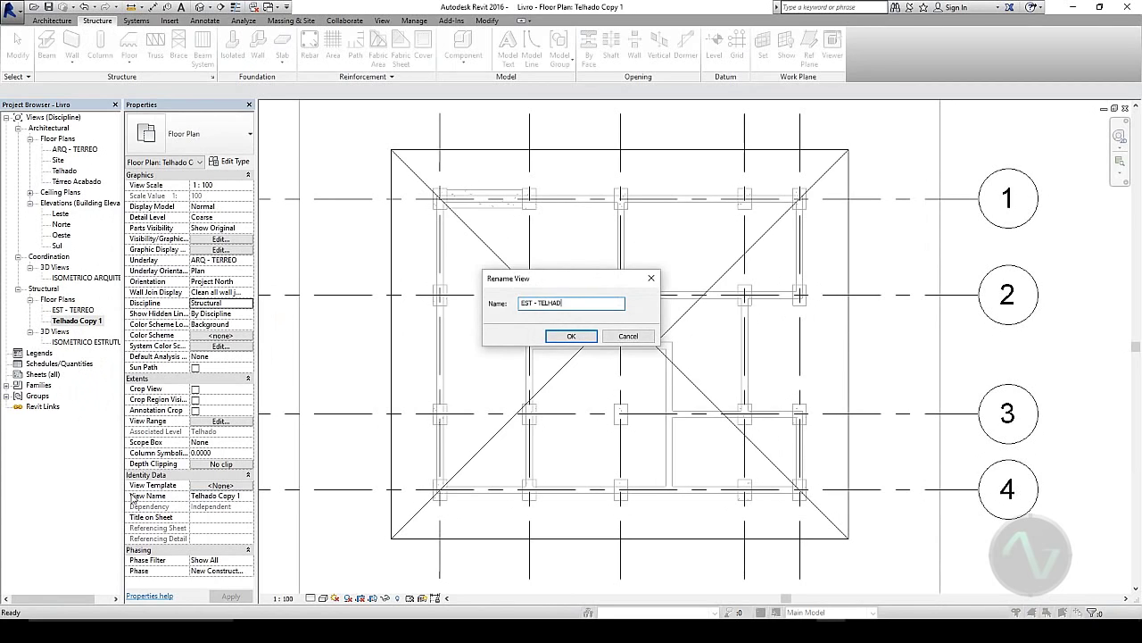
left_click(572, 336)
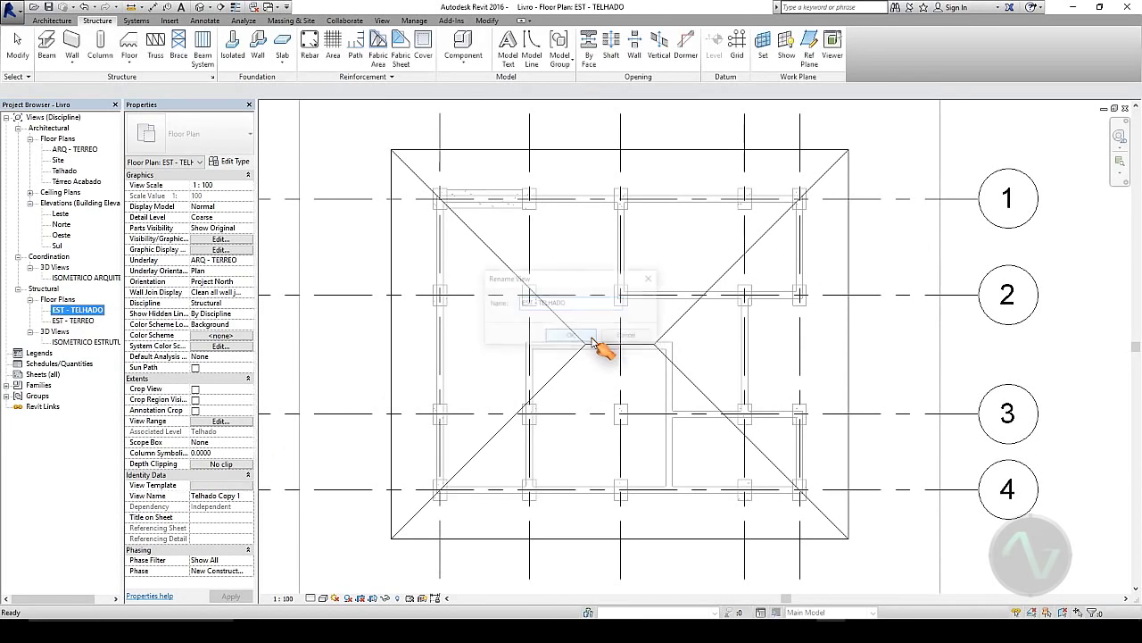
left_click(347, 369)
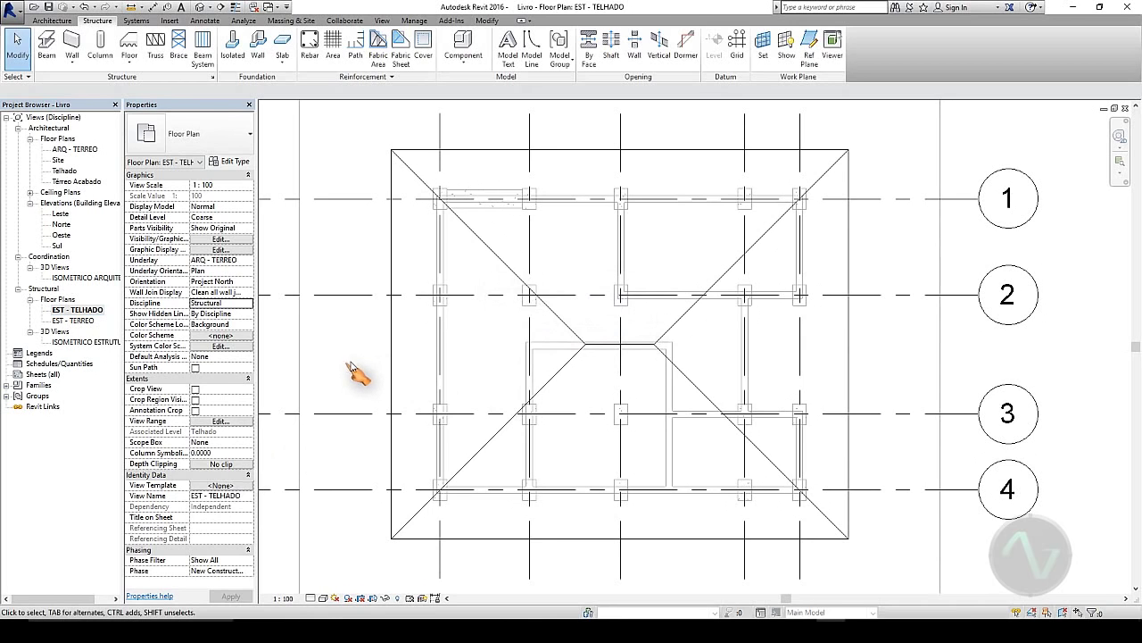
- Select the roof in the EST - TELHADO plan and temporarily hide it
left_click(460, 164)
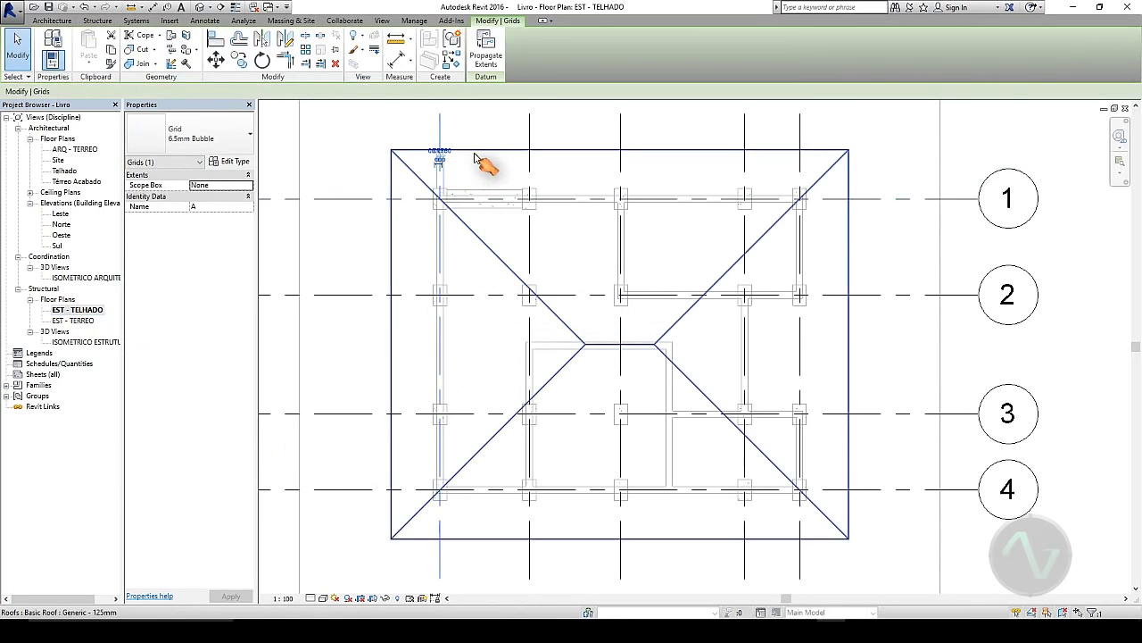
left_click(471, 160)
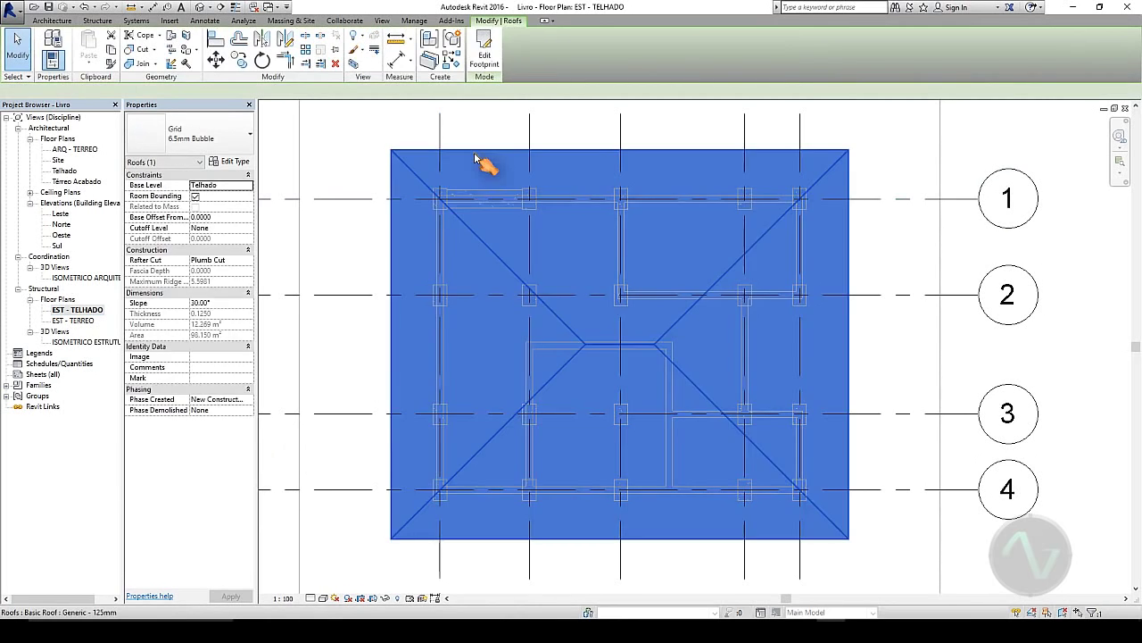
left_click(387, 599)
left_click(415, 507)
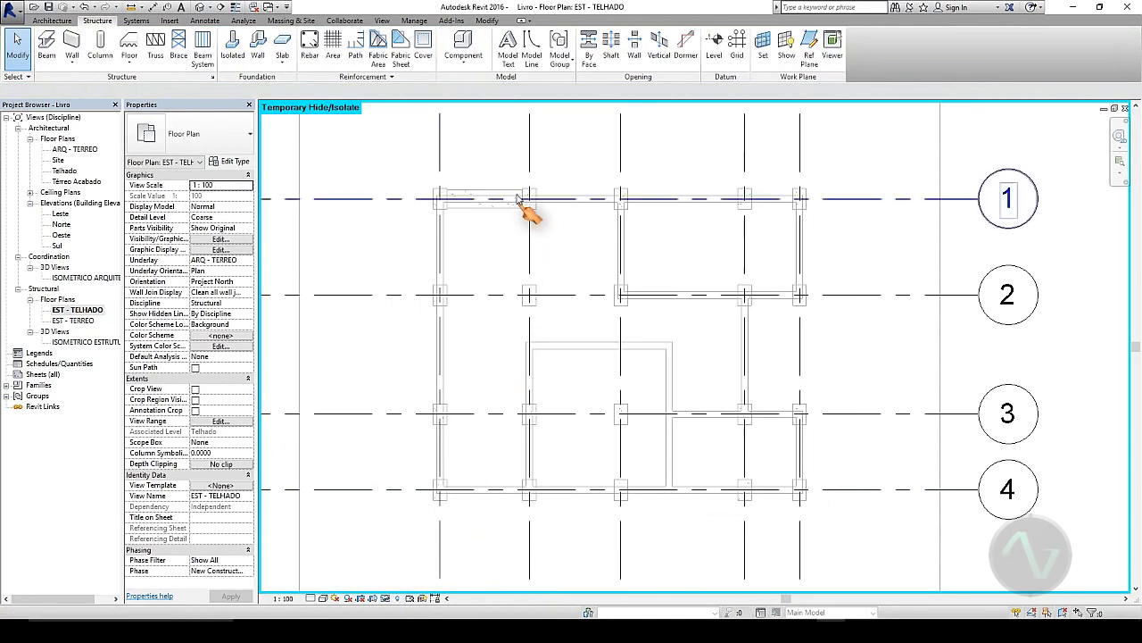
- Set the EST - TELHADO plan's underlay to None
scroll(493, 198, "up", 5)
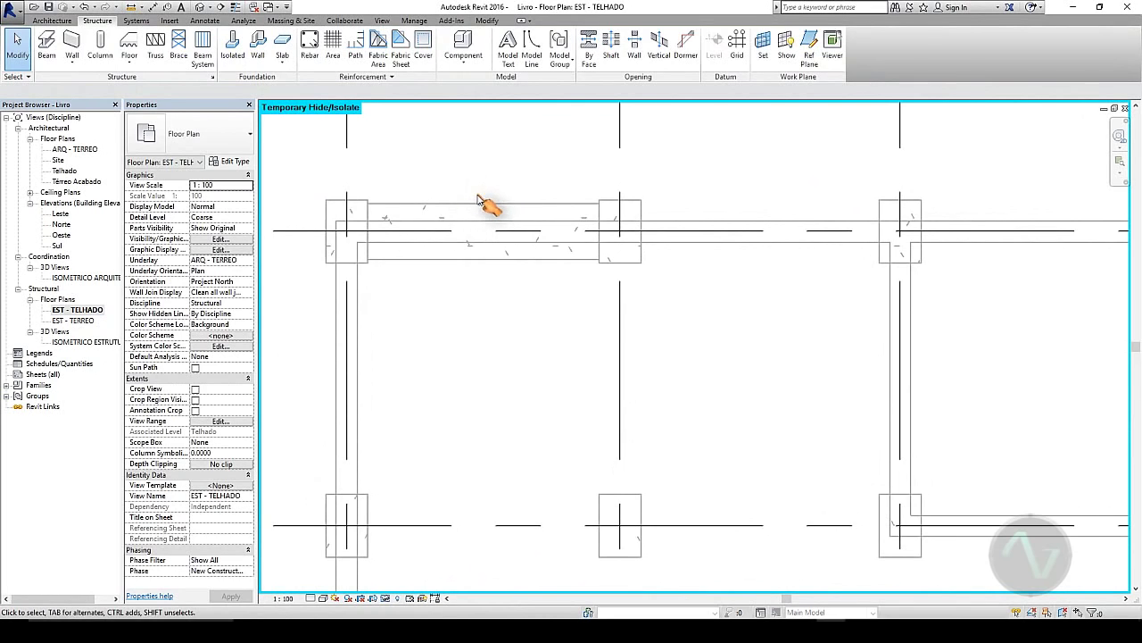
left_click(249, 261)
left_click(202, 270)
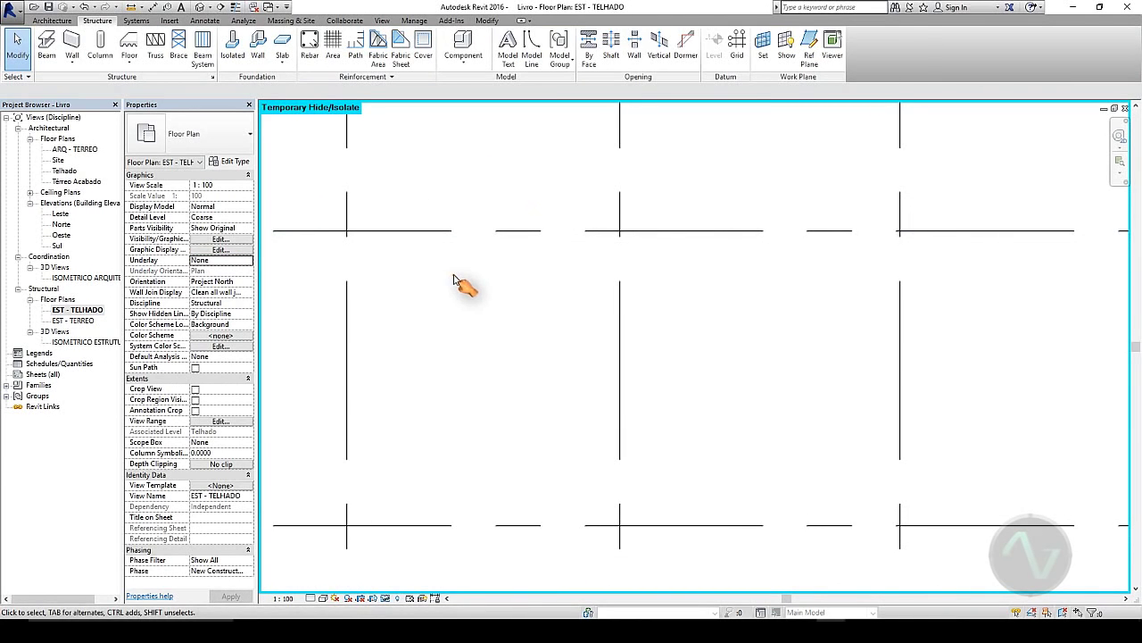
scroll(455, 281, "down", 5)
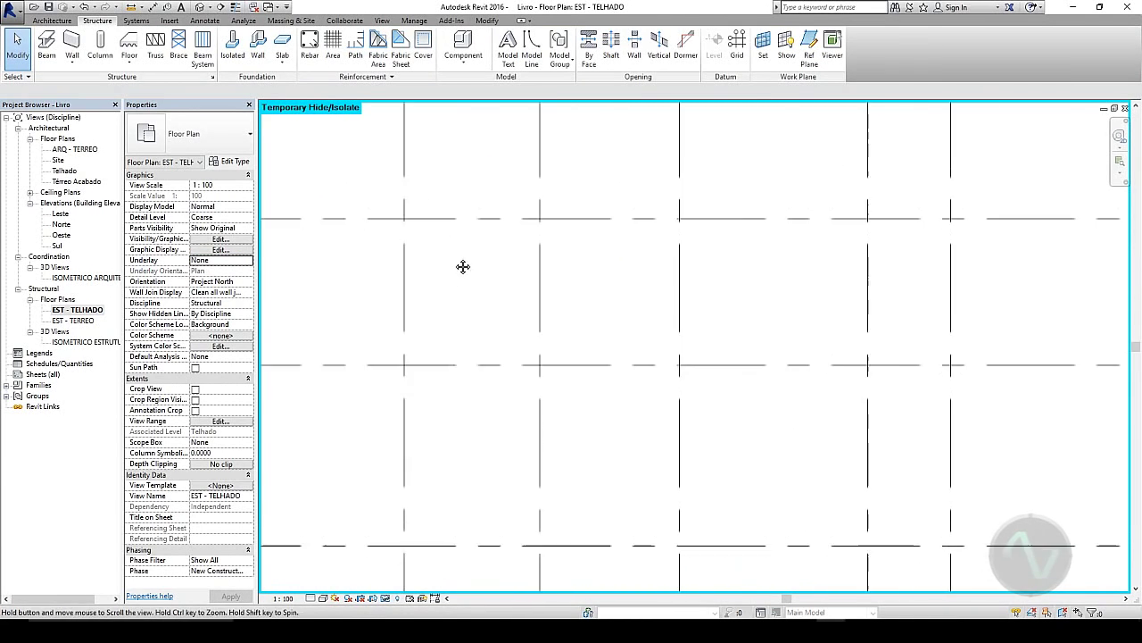
scroll(454, 262, "down", 2)
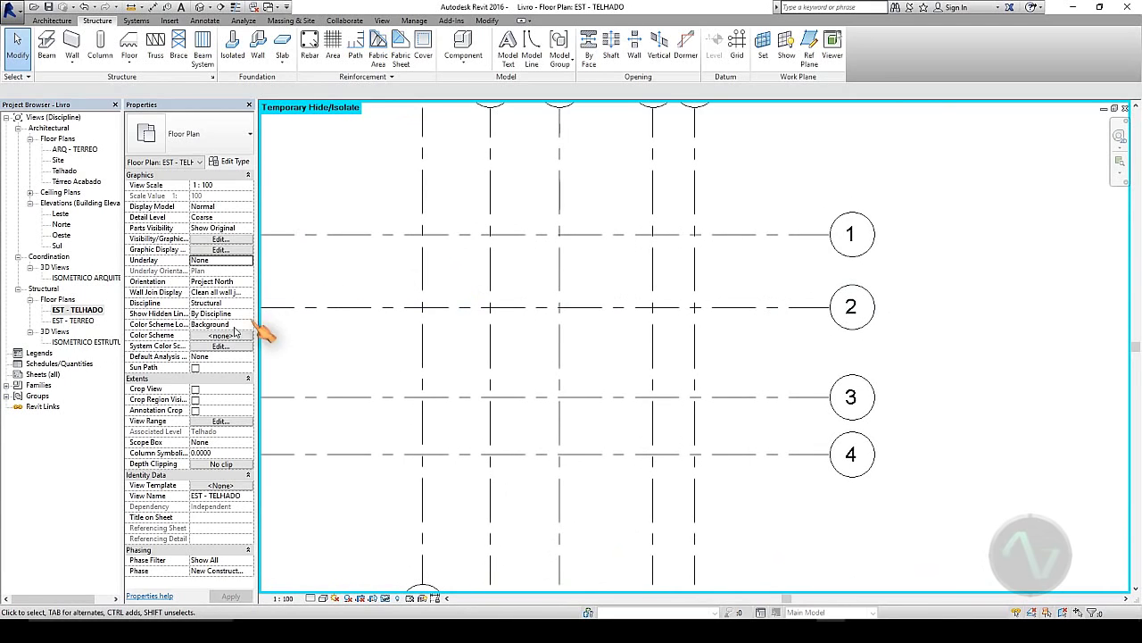
- Set a negative View Depth offset in the EST - TELHADO plan's view range and check the existing beam on grid line 1
left_click(220, 421)
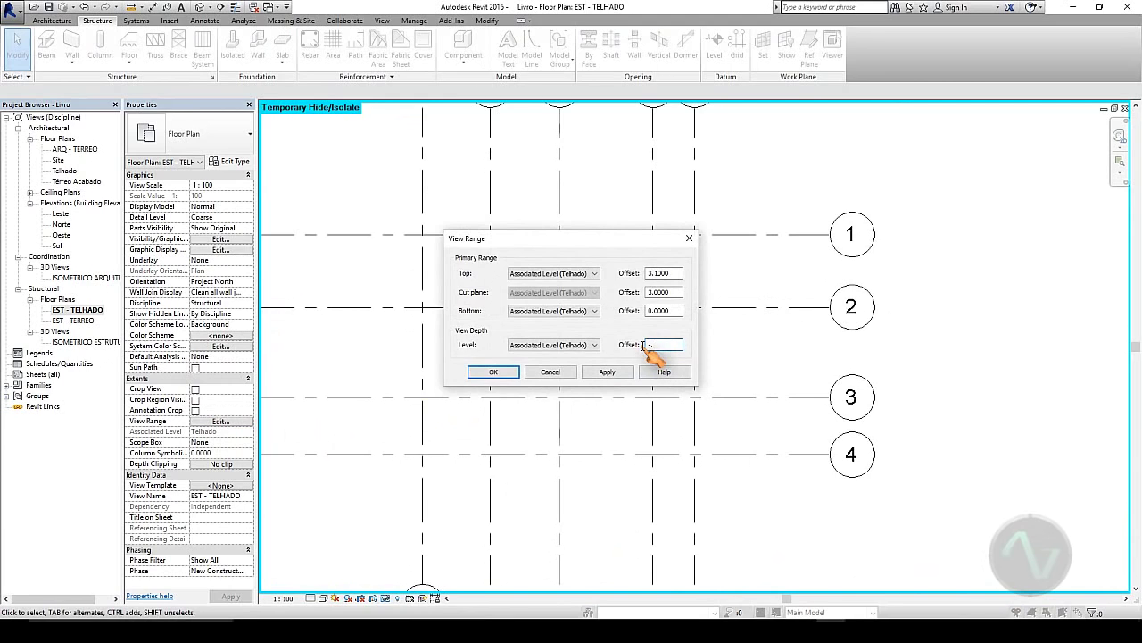
left_click(497, 373)
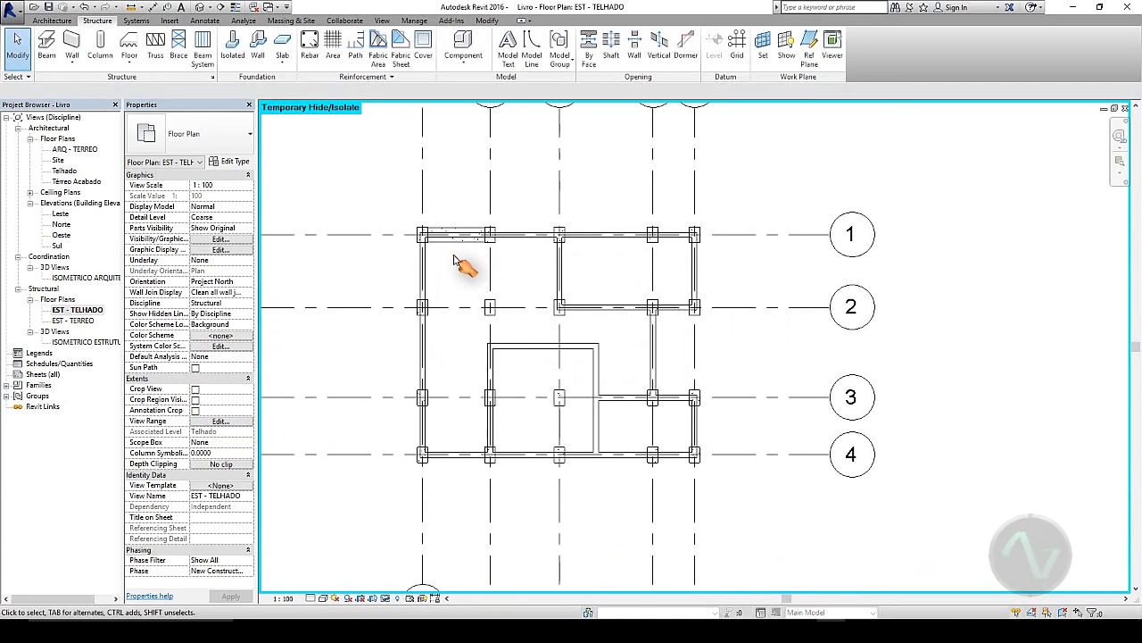
scroll(451, 261, "up", 3)
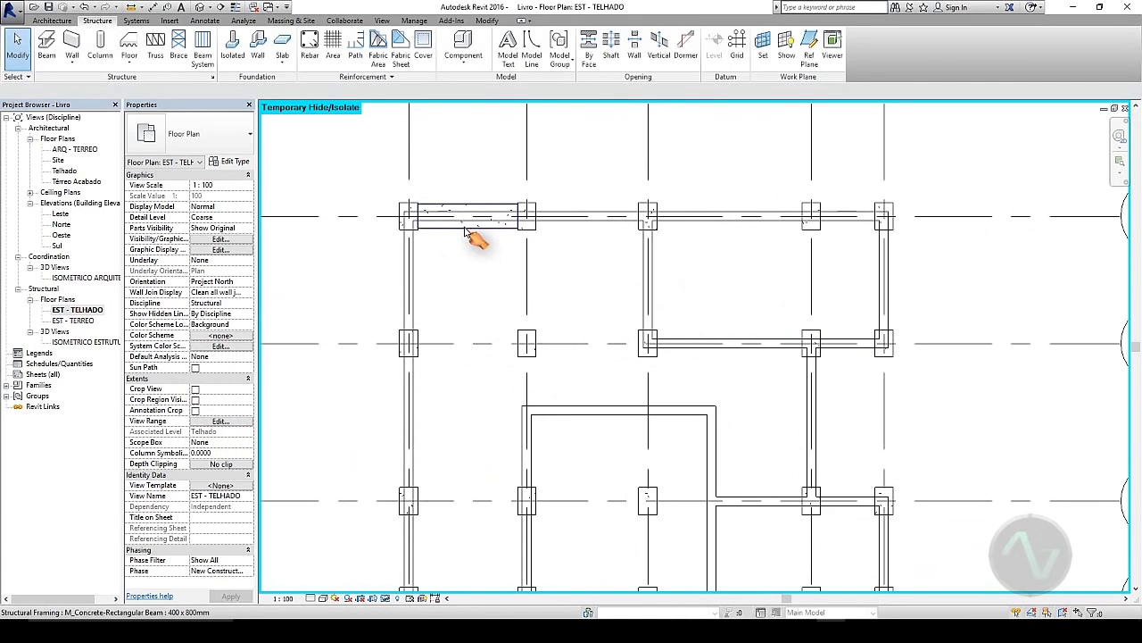
left_click(463, 232)
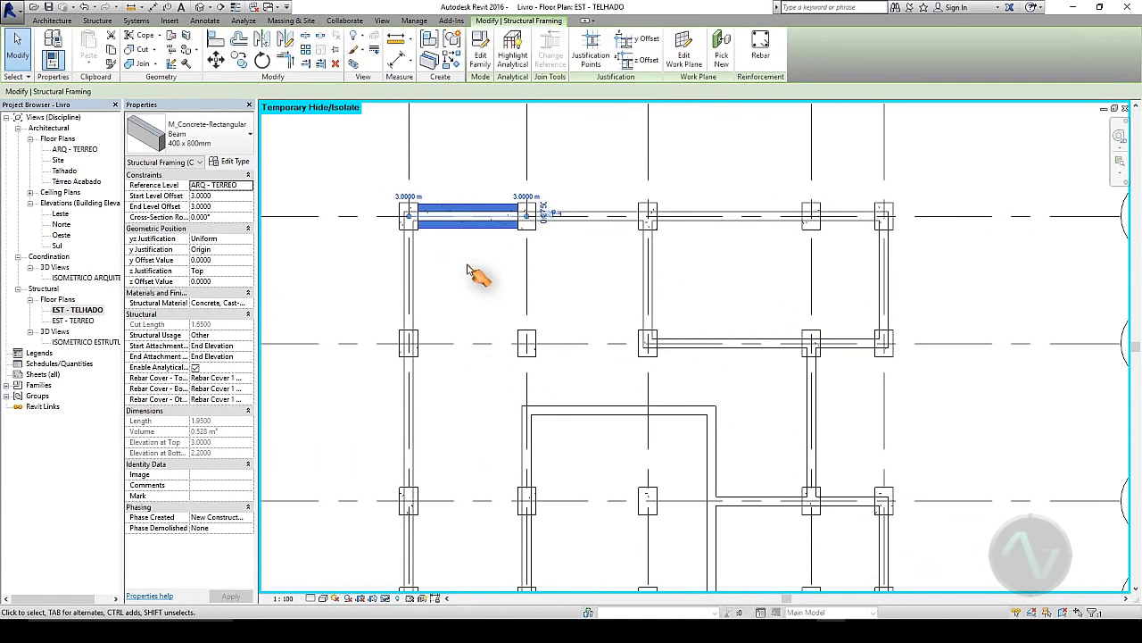
left_click(467, 265)
scroll(469, 261, "down", 3)
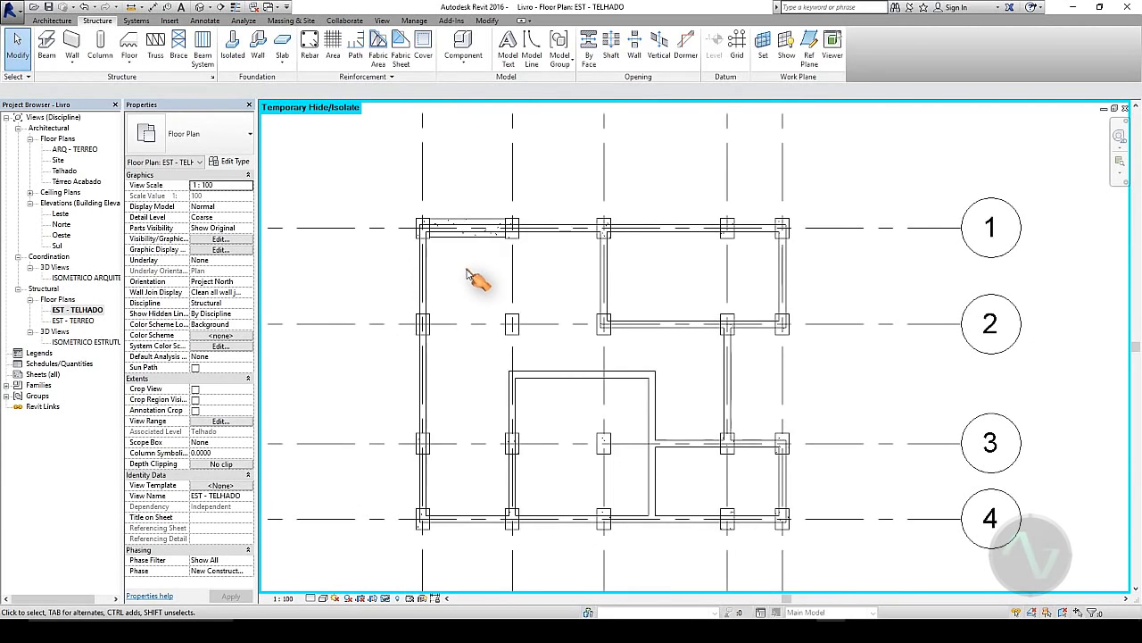
middle_click_drag(470, 261, 453, 248)
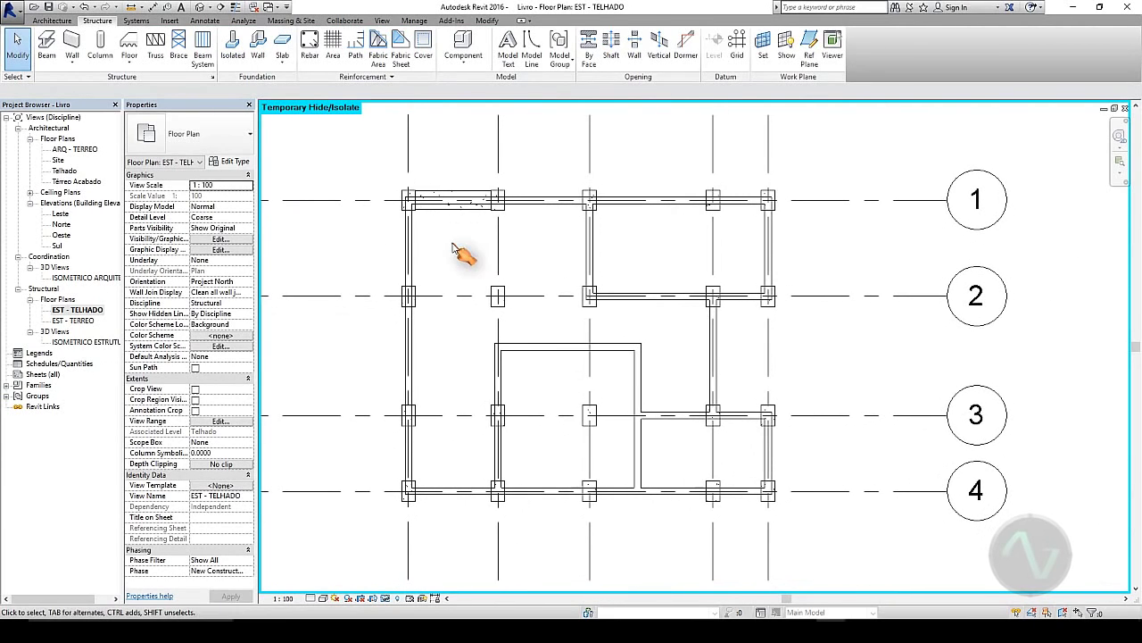
- Place 400 x 800 mm concrete beams along all grid lines on level ARQ - TERREO and open the ISOMETRICO ESTRUTURA 3D view
left_click(46, 46)
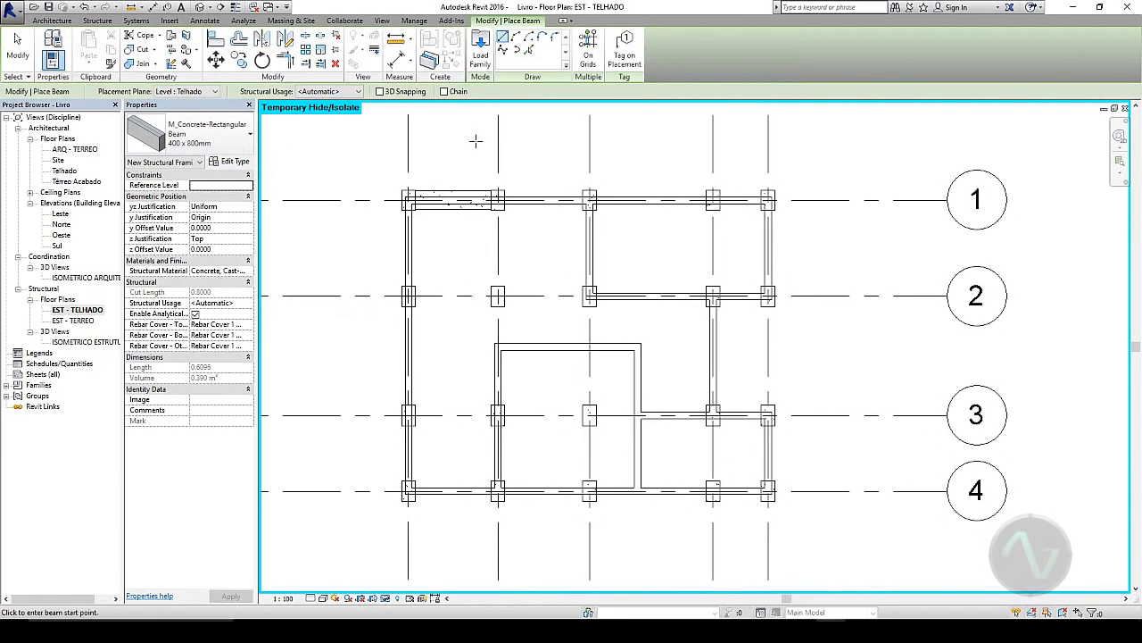
left_click(212, 92)
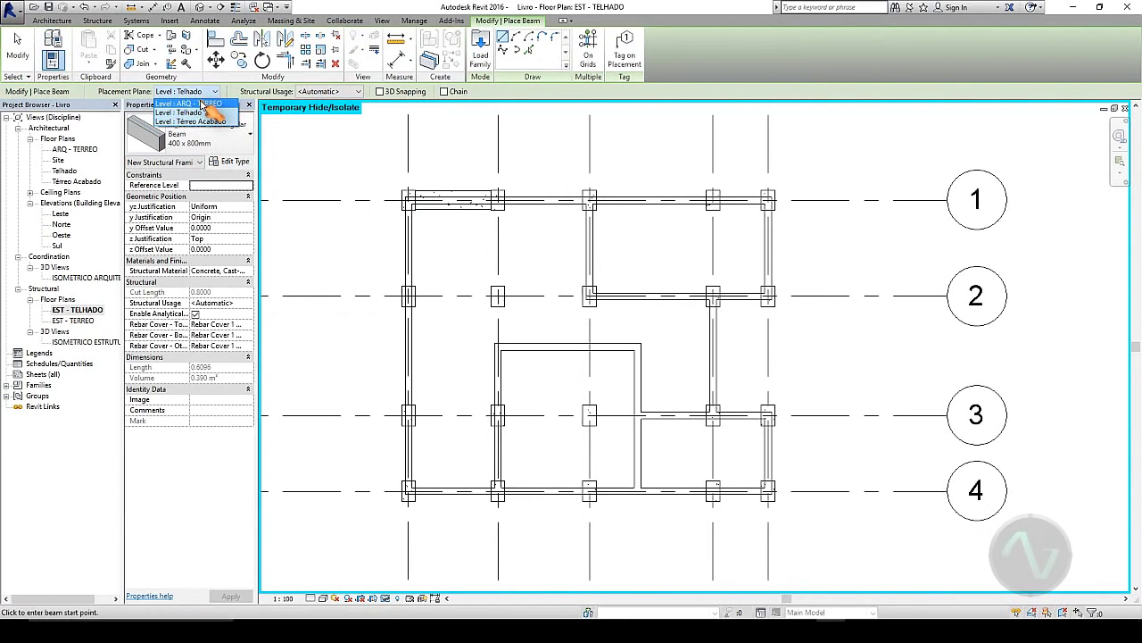
left_click(211, 105)
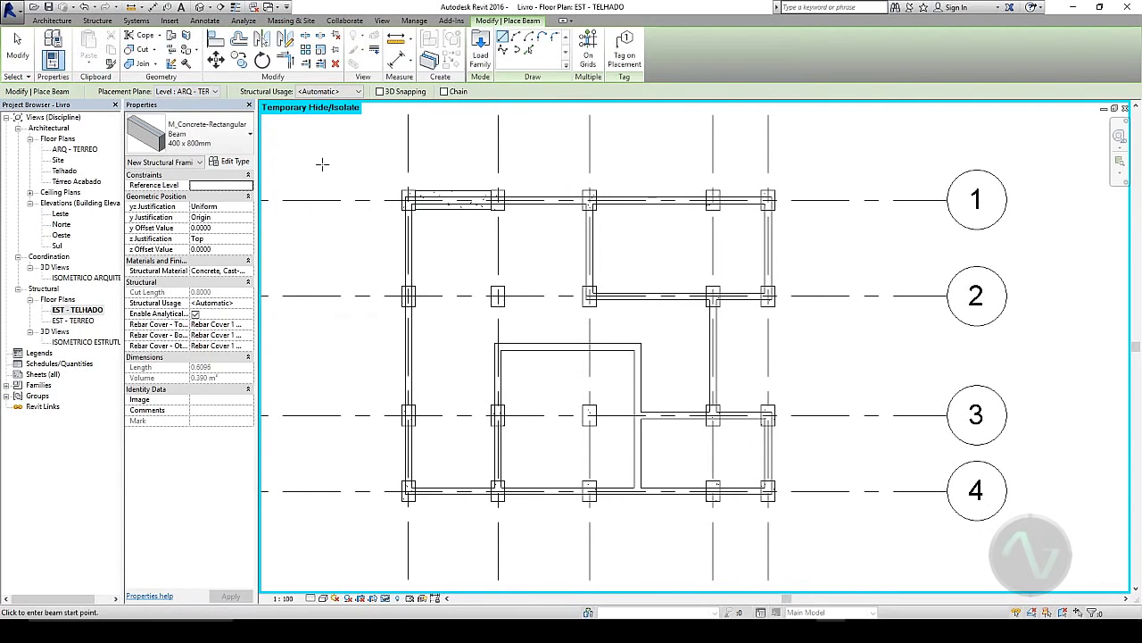
left_click(588, 46)
left_click_drag(815, 161, 364, 530)
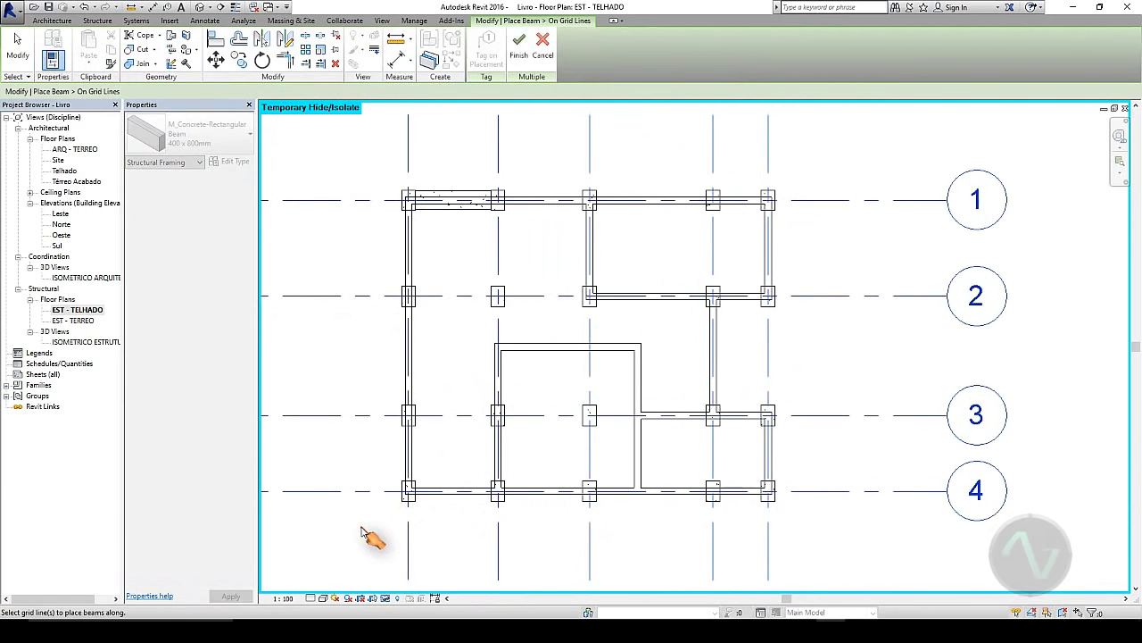
left_click(520, 49)
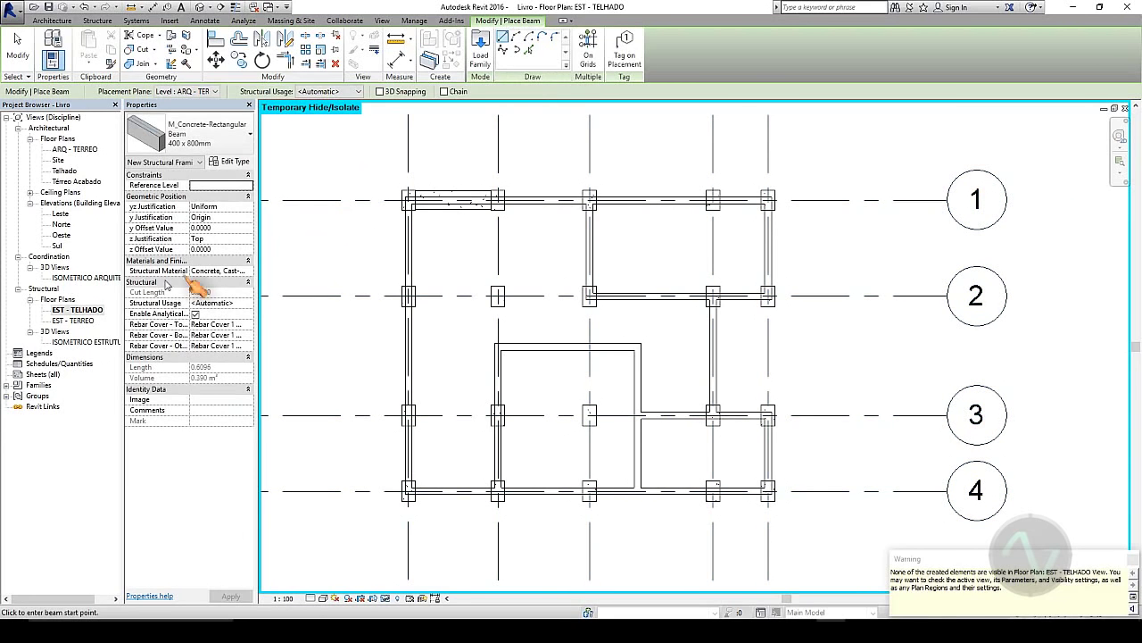
double_click(80, 341)
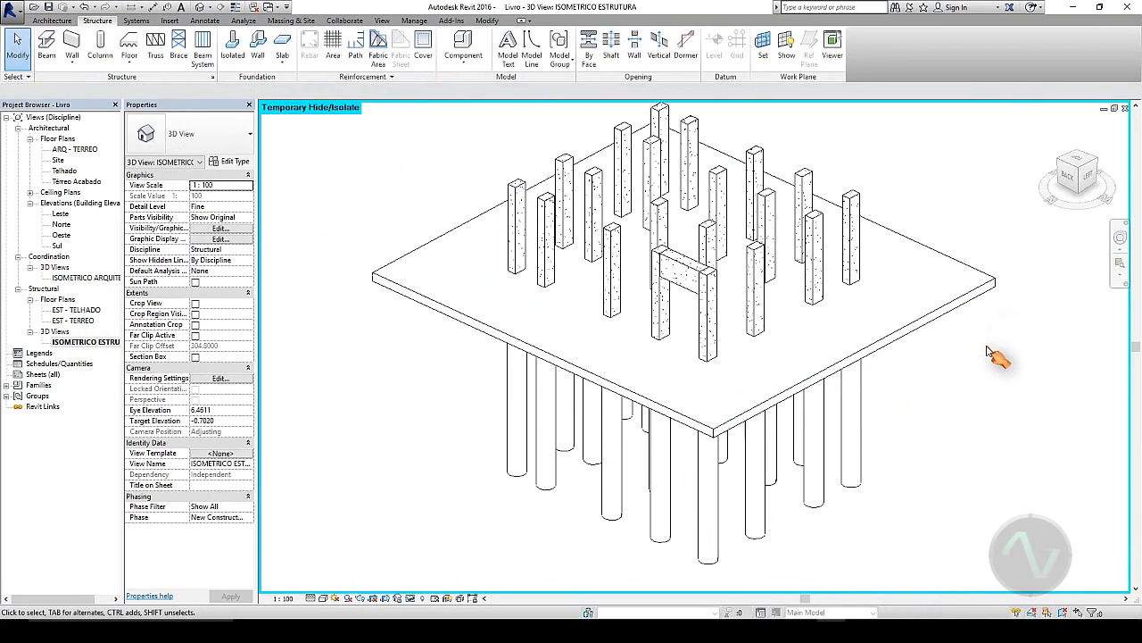
middle_click_drag(976, 354, 931, 390)
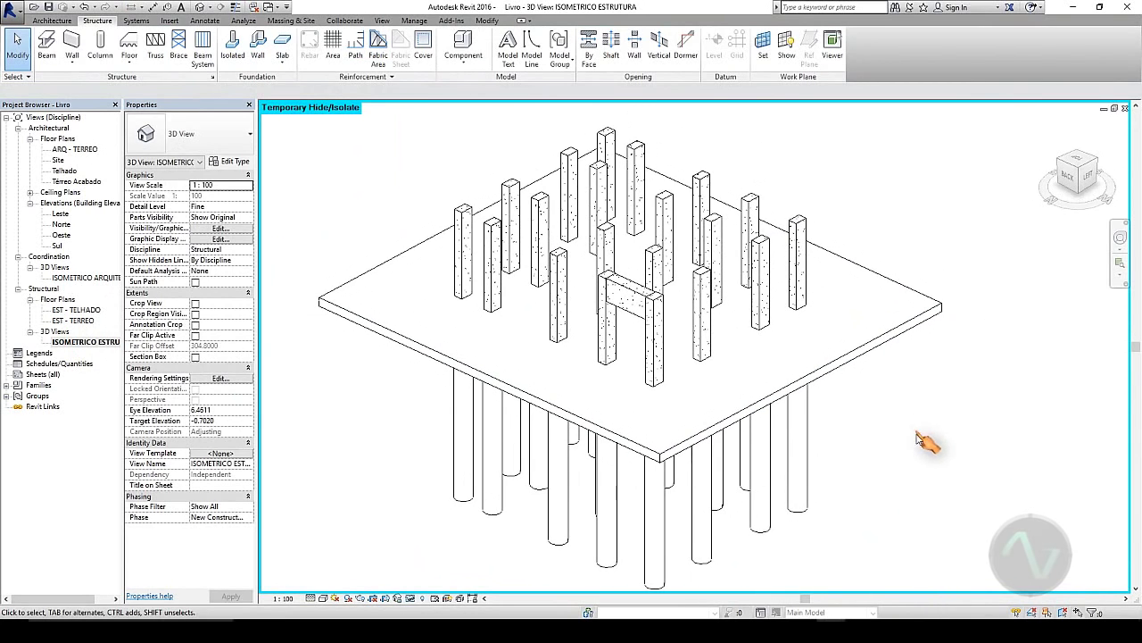
- Select the whole structure, filter it to structural framing only, and set the beams' start and end level offsets to 3 m
left_click_drag(944, 462, 378, 191)
left_click(487, 54)
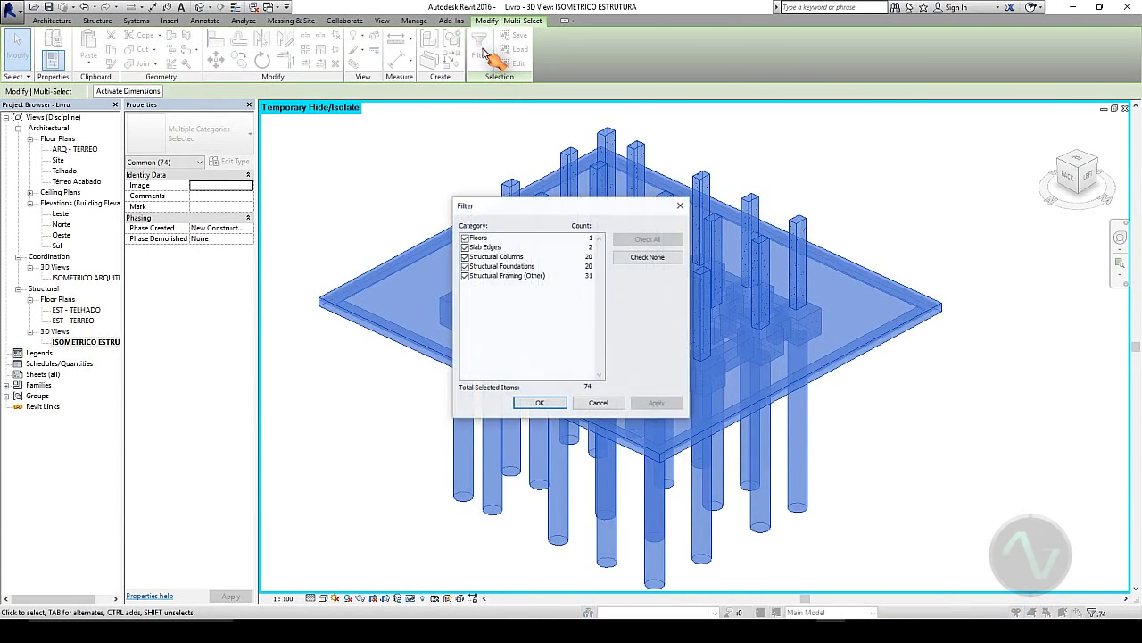
left_click(465, 266)
left_click(464, 256)
left_click(464, 246)
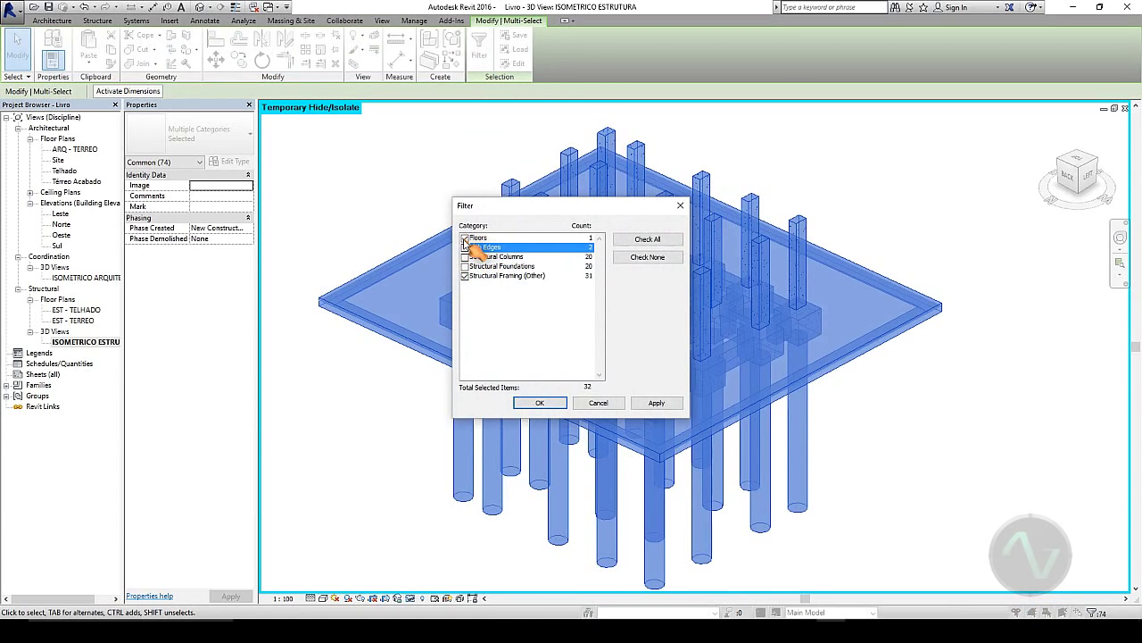
left_click(464, 237)
left_click(536, 402)
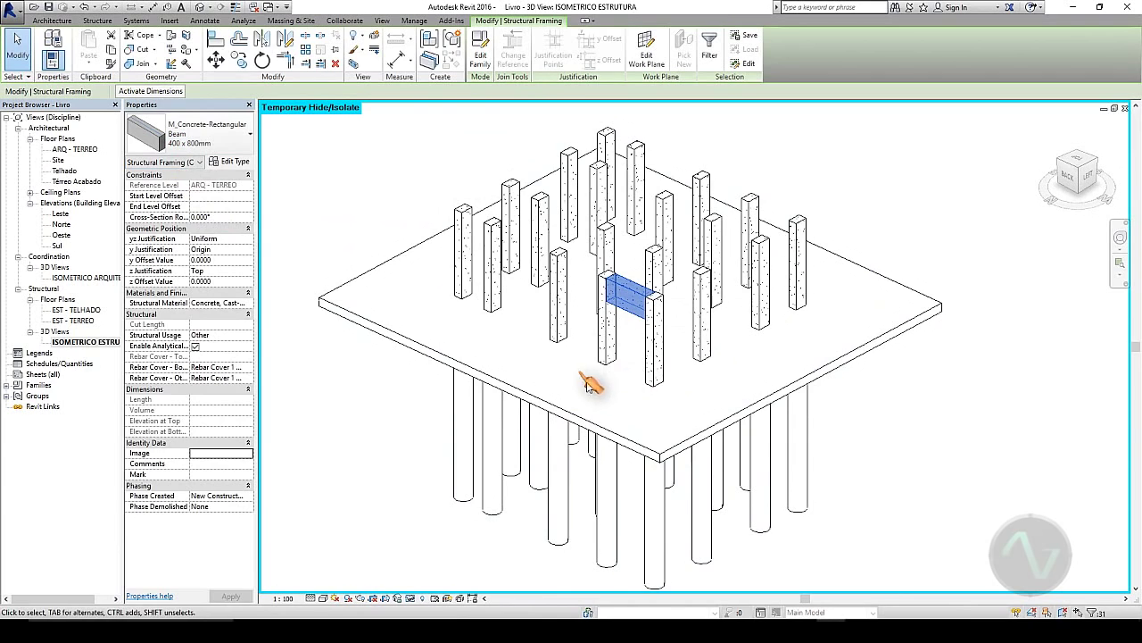
left_click(208, 196)
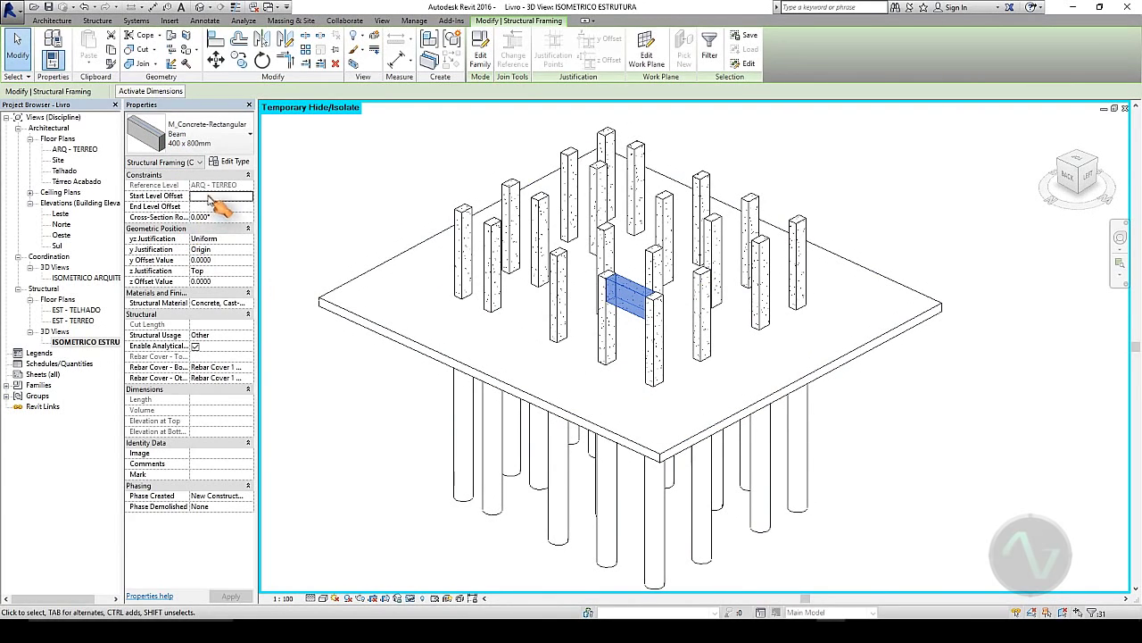
type("3")
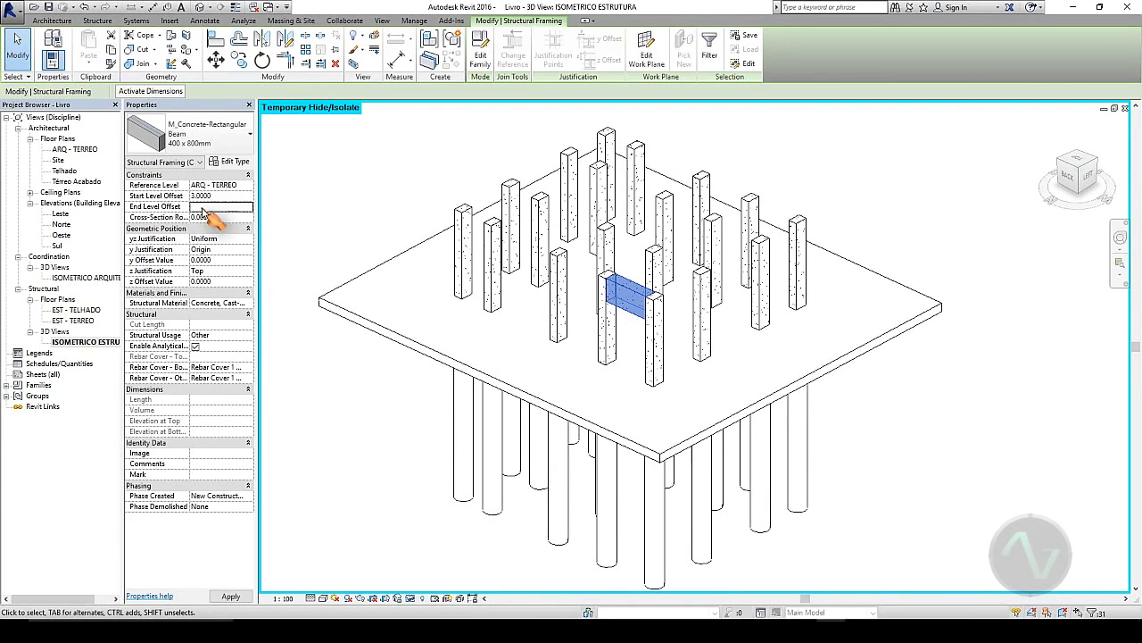
left_click(205, 207)
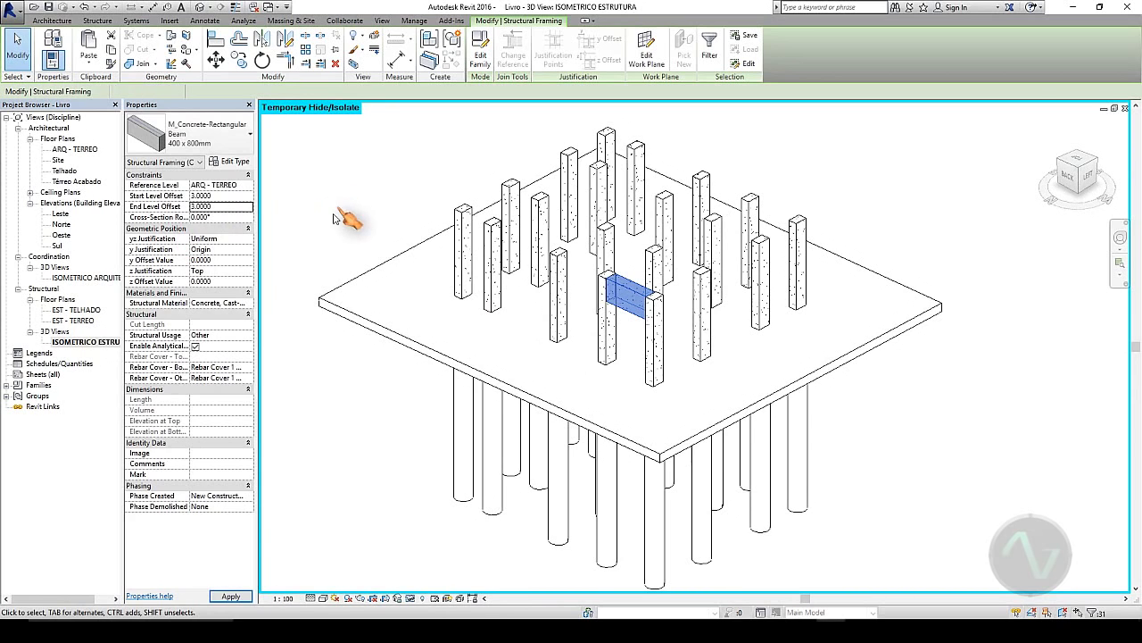
key("Return")
left_click(300, 349)
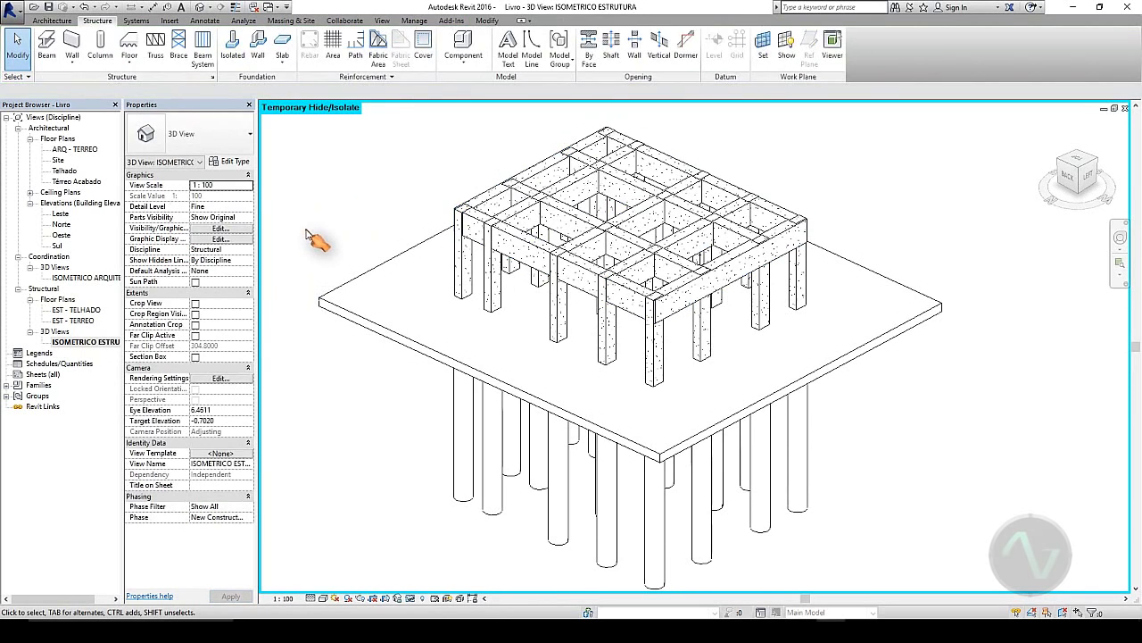
- Change the type of the single outer edge beam at the structure's left corner to 300 x 600mm
middle_click_drag(607, 276, 629, 223, "shift")
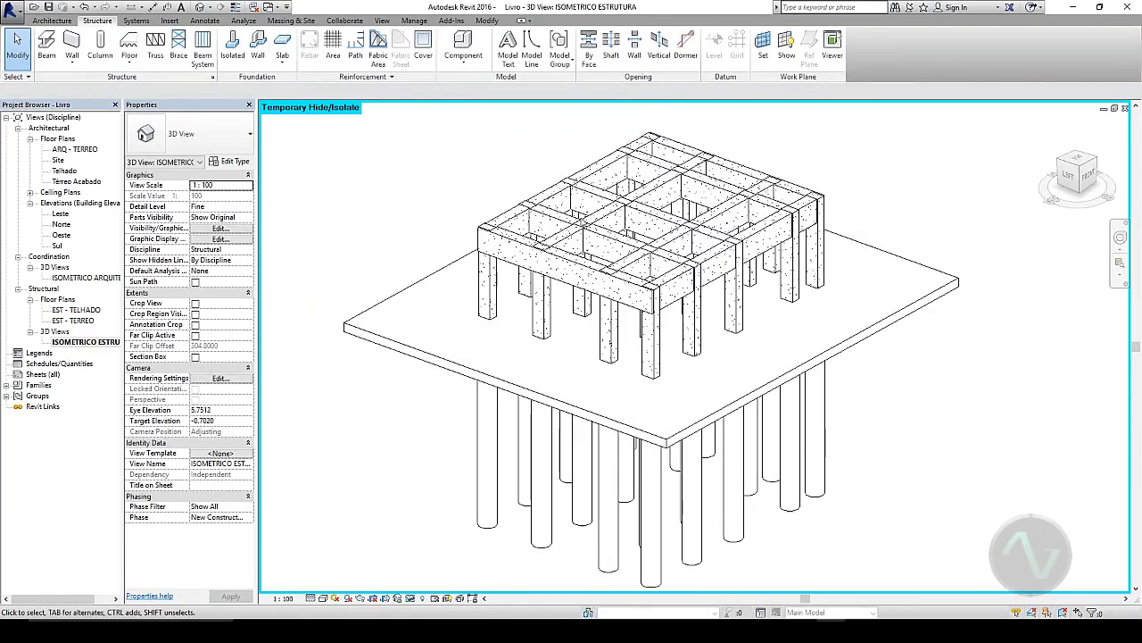
left_click(506, 219)
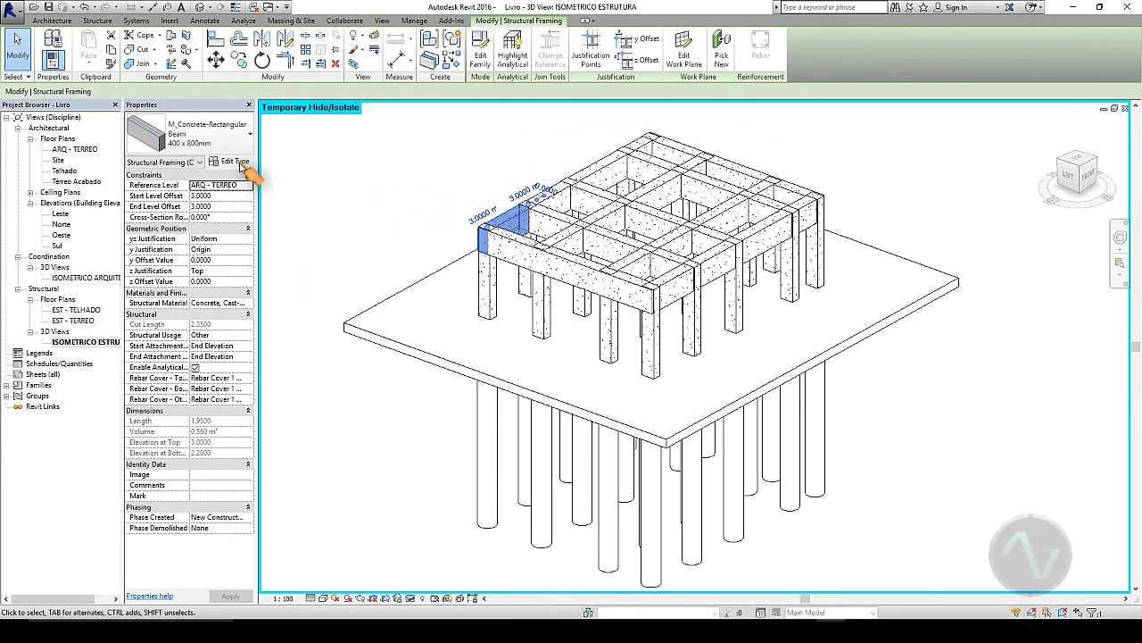
left_click(236, 162)
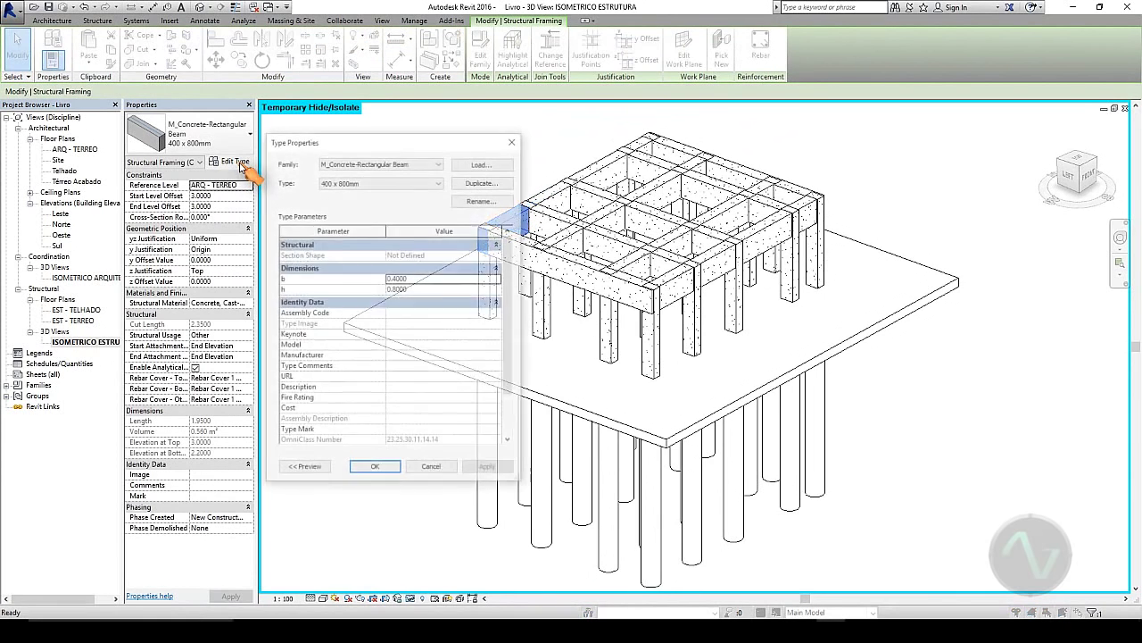
left_click(430, 279)
left_click(417, 290)
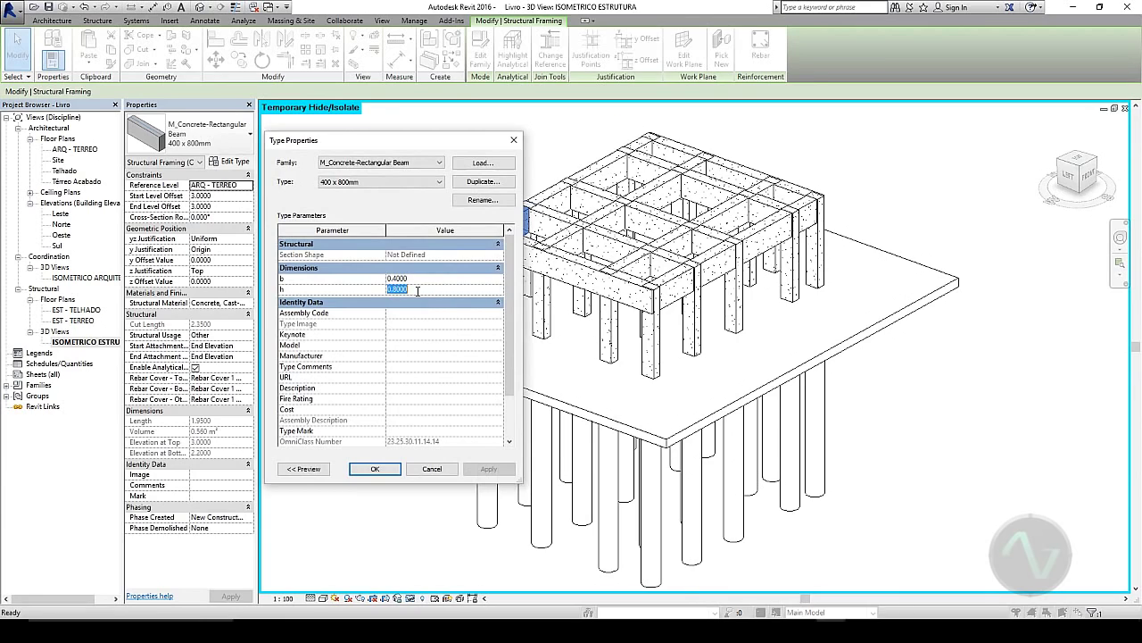
left_click(431, 183)
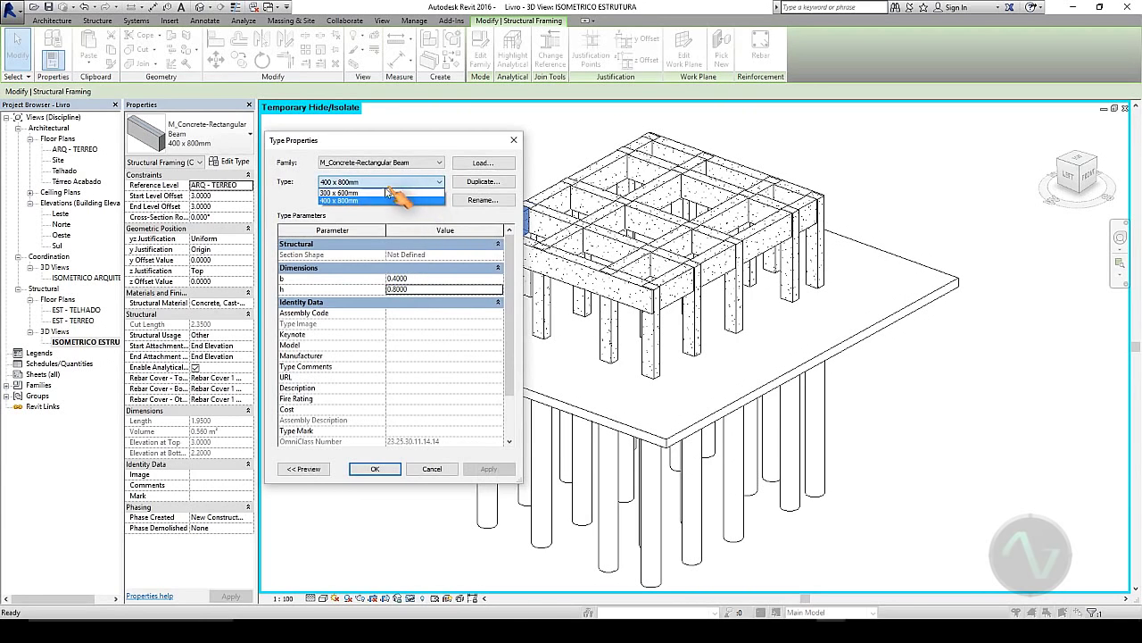
left_click(382, 199)
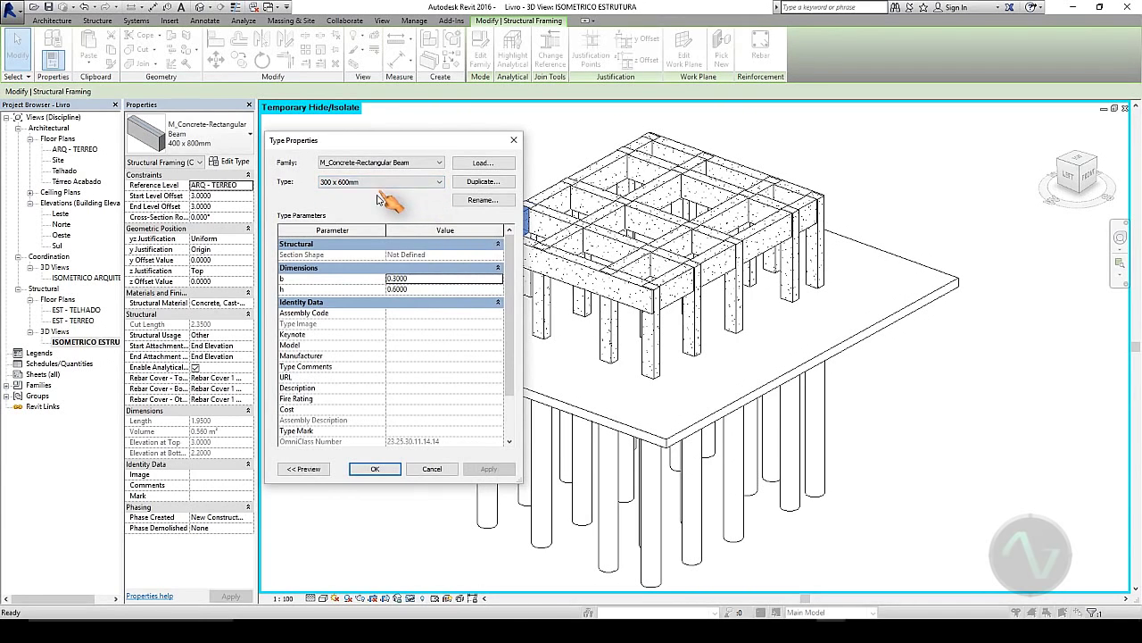
left_click(375, 469)
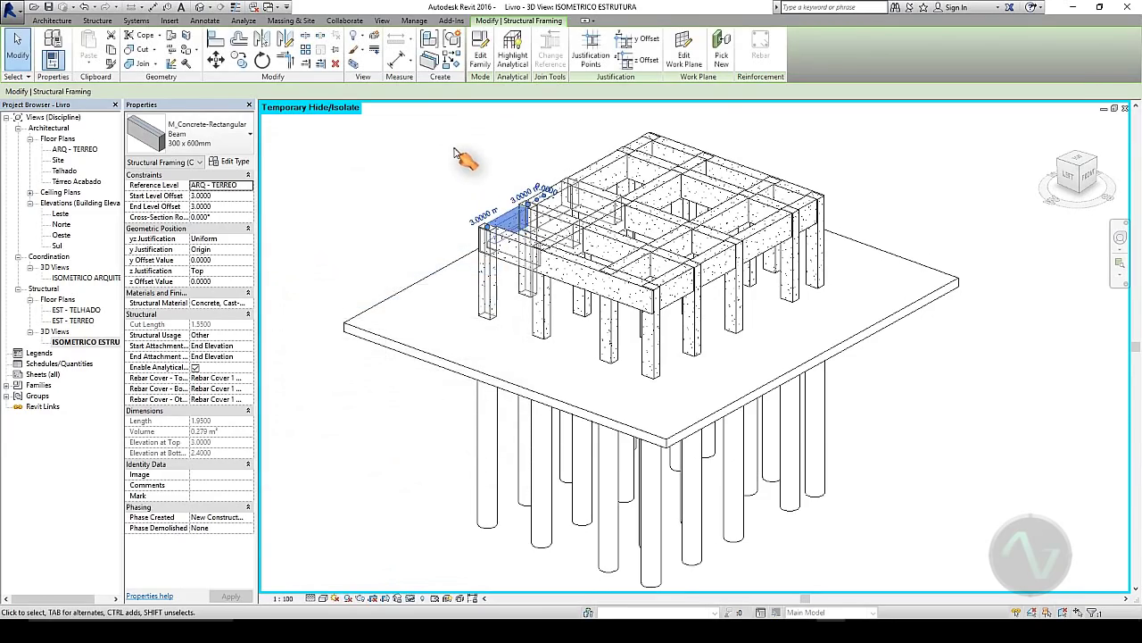
key("Escape")
- Inspect the z Justification options of the 300 x 600 mm beam
scroll(525, 225, "up", 2)
scroll(525, 225, "up", 3)
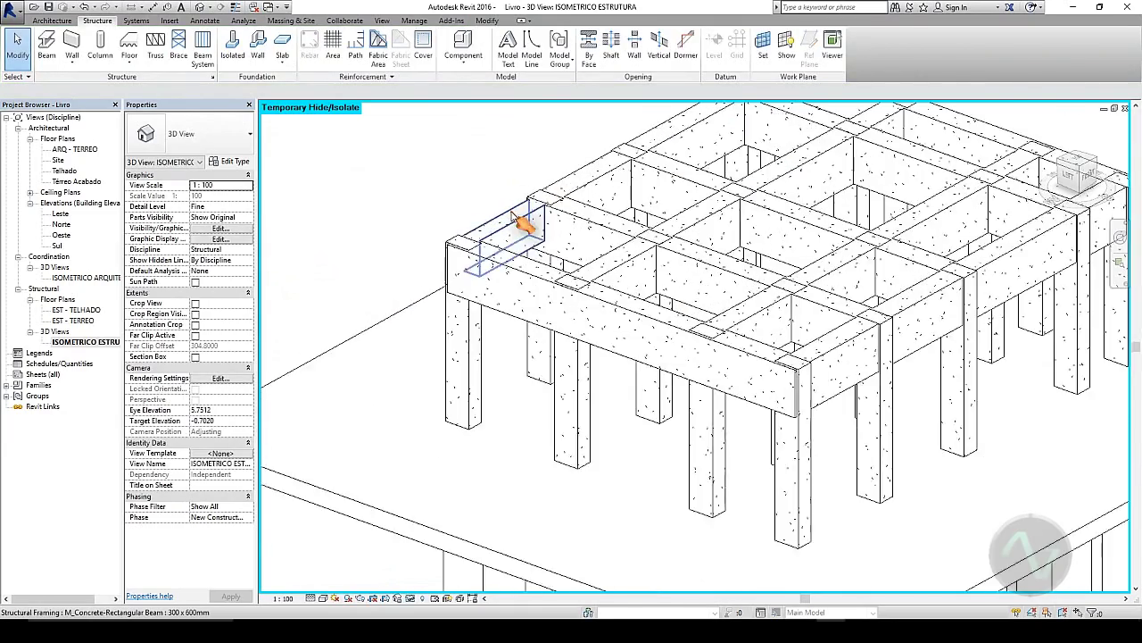
left_click(504, 227)
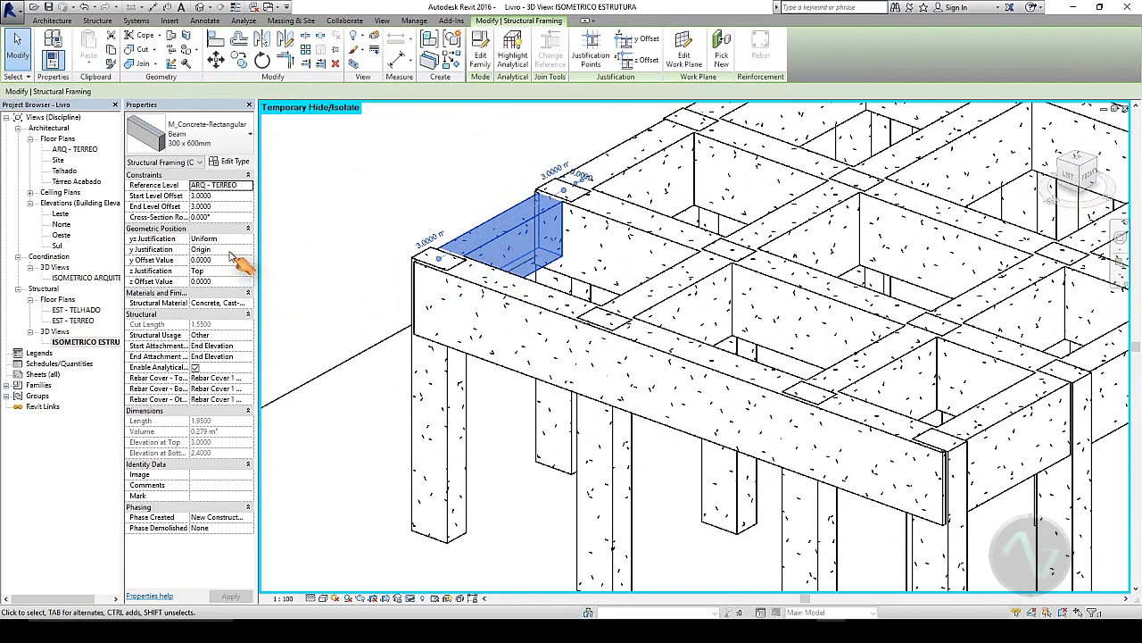
left_click(228, 270)
left_click(248, 271)
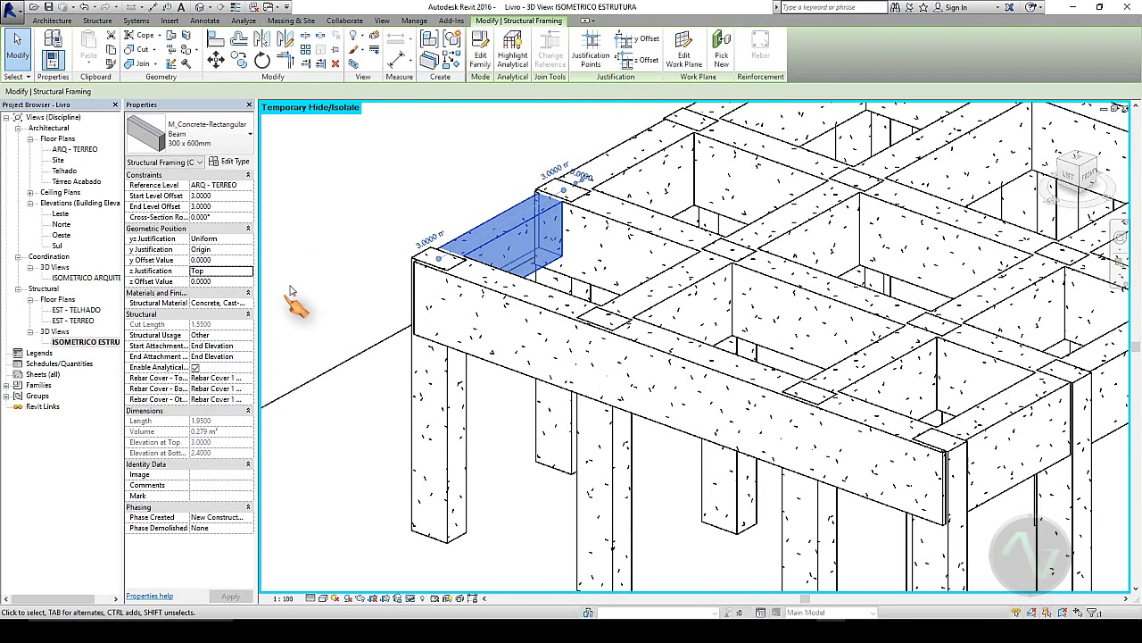
left_click(334, 239)
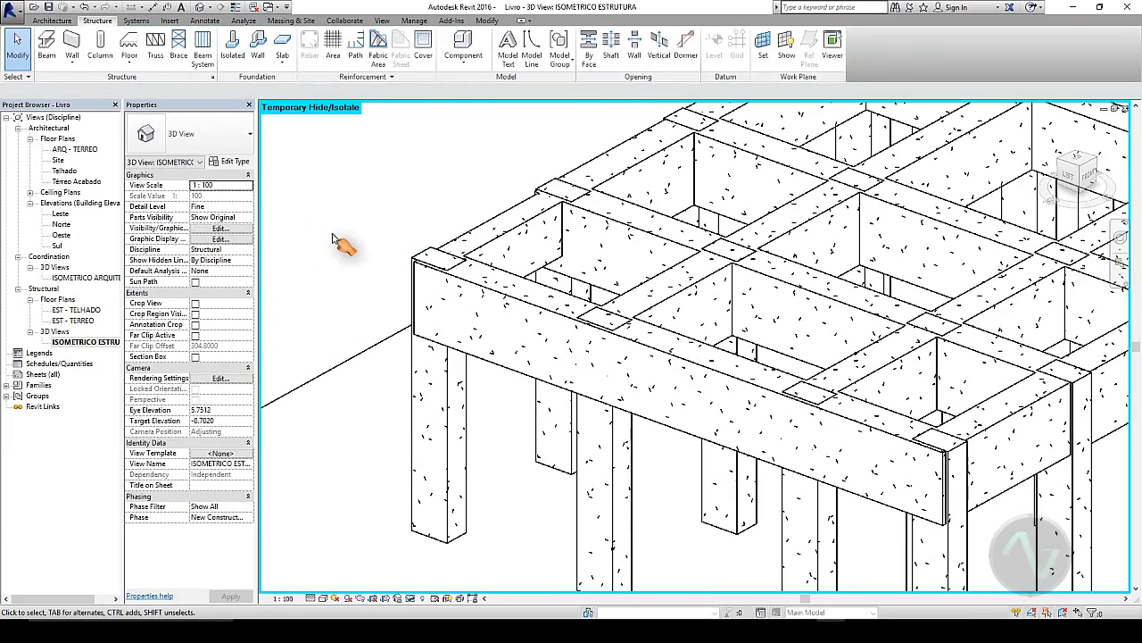
- Open the EST - TELHADO structural floor plan at the corner bay between grids 1 and 2
scroll(457, 175, "down", 2)
scroll(457, 175, "down", 5)
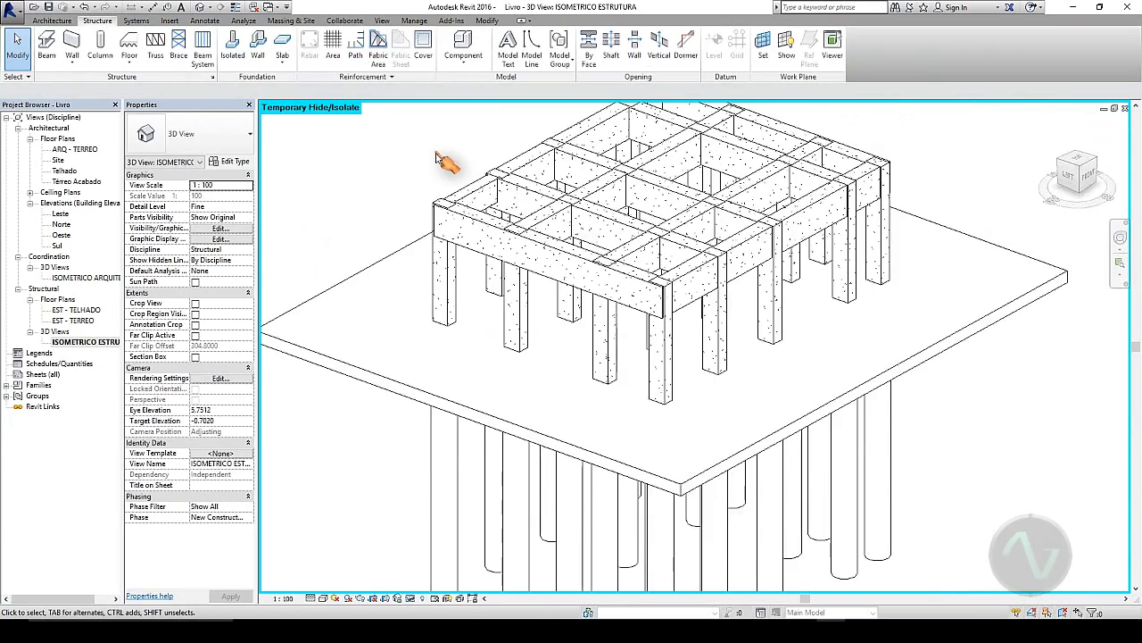
scroll(437, 239, "down", 1)
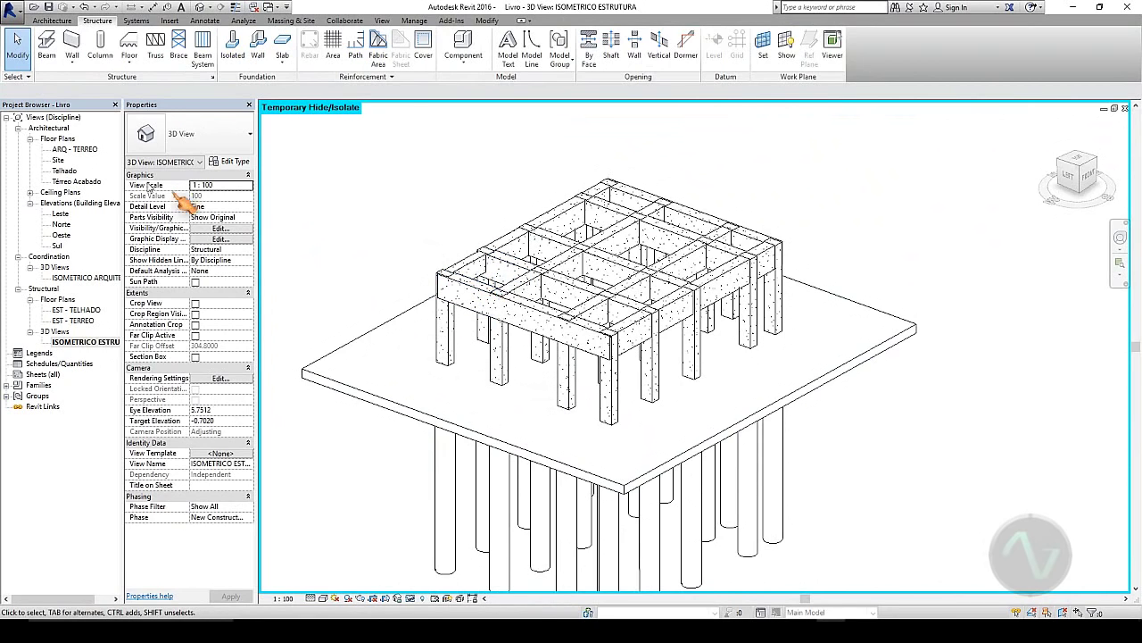
double_click(73, 321)
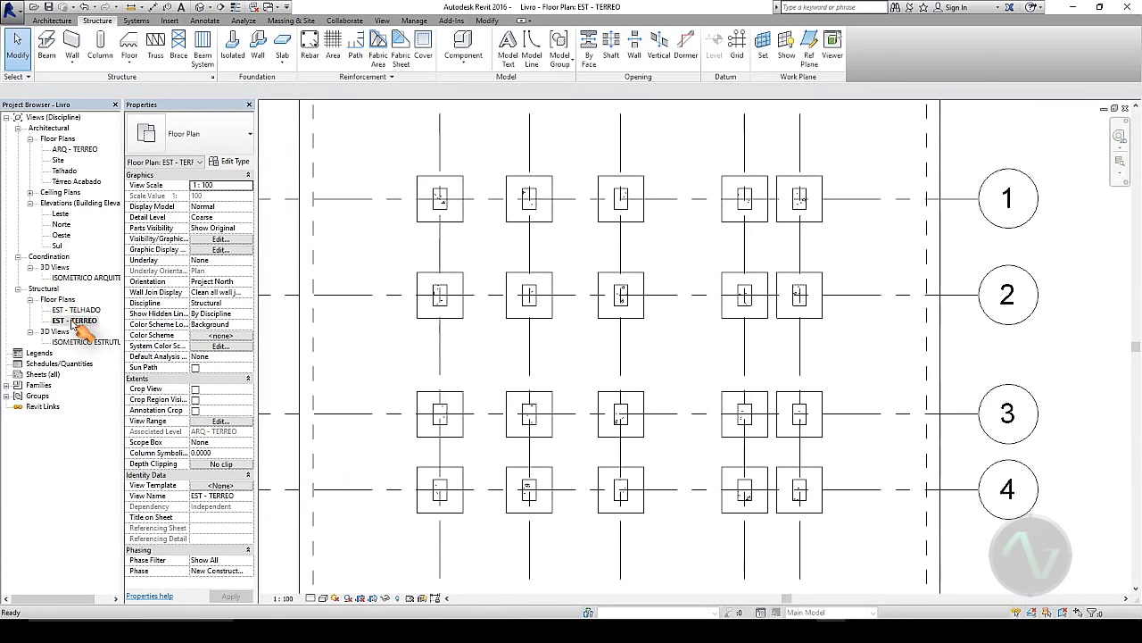
scroll(504, 261, "down", 3)
middle_click_drag(497, 255, 534, 262)
double_click(78, 310)
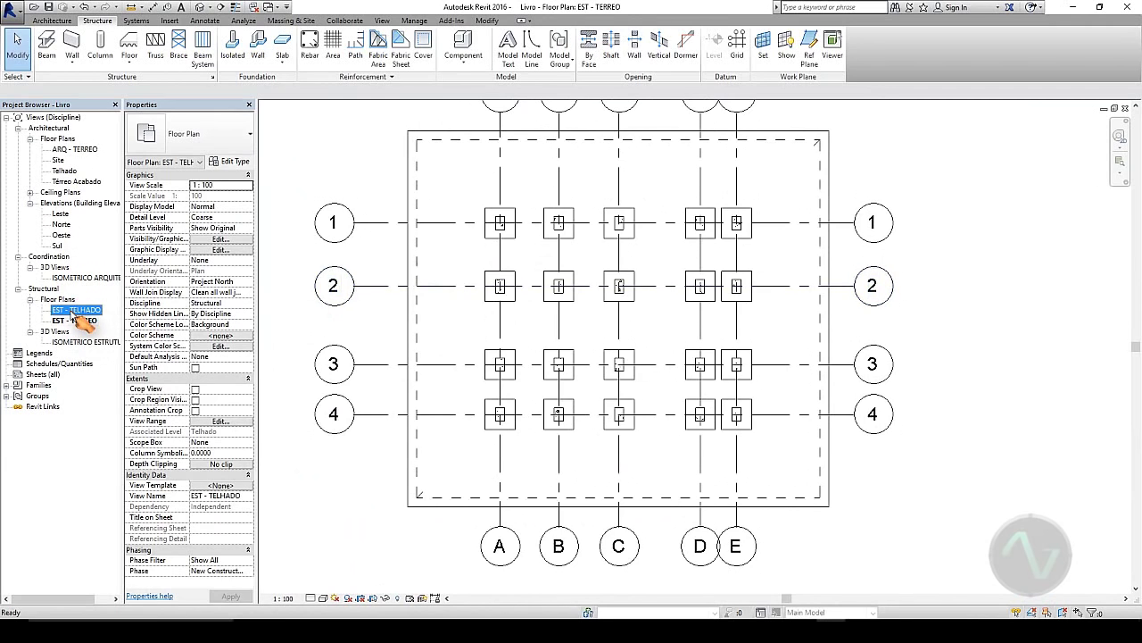
middle_click_drag(548, 329, 566, 324)
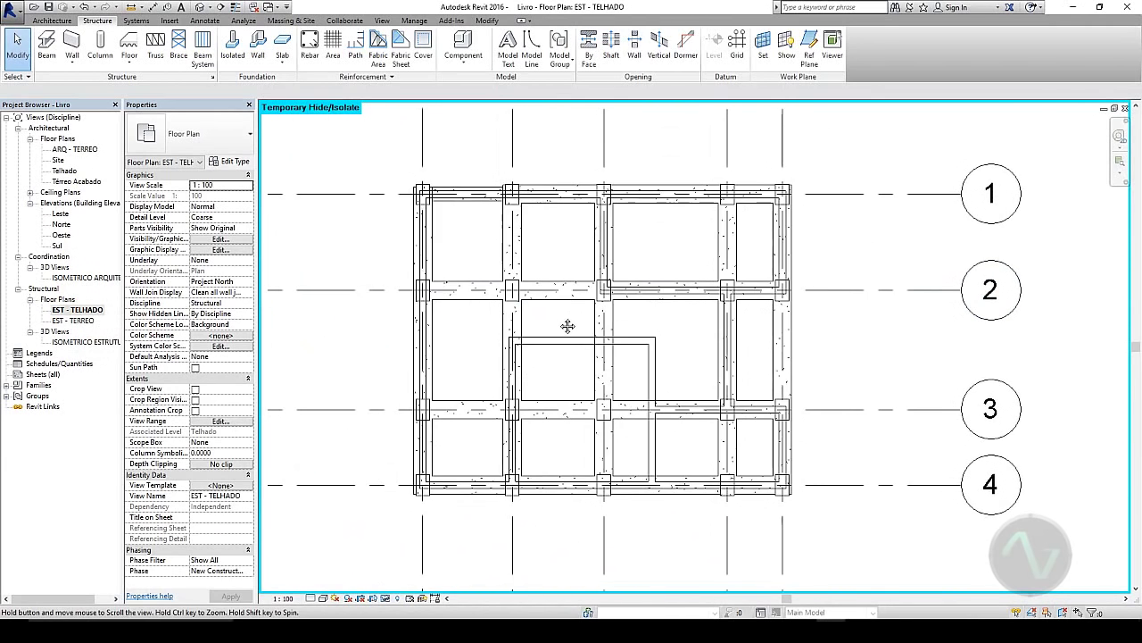
scroll(486, 254, "up", 4)
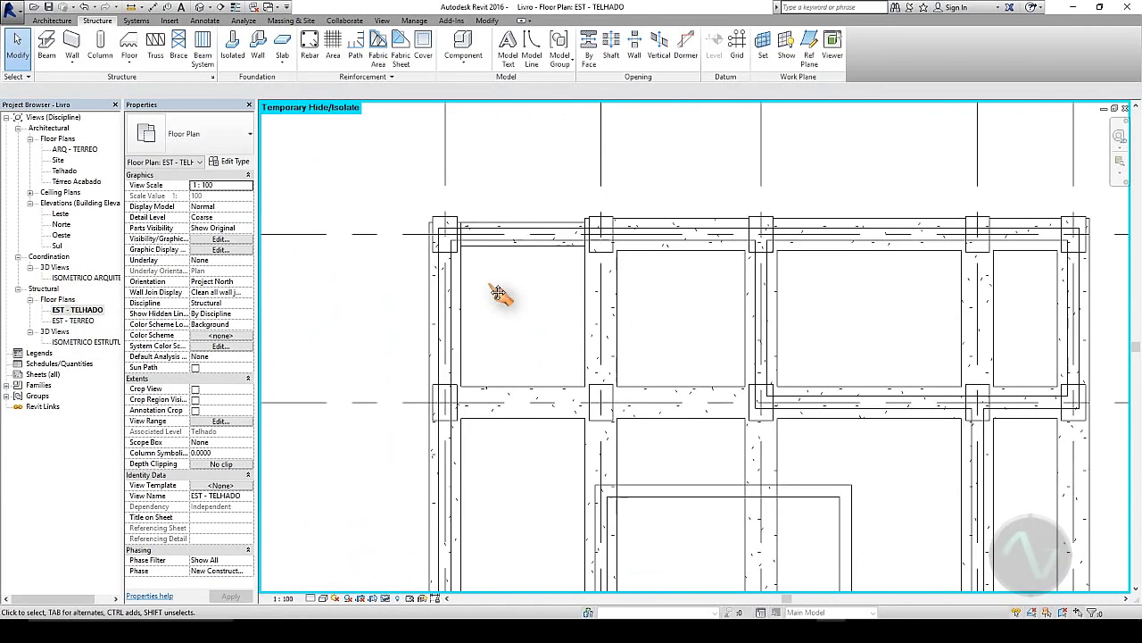
scroll(500, 303, "up", 3)
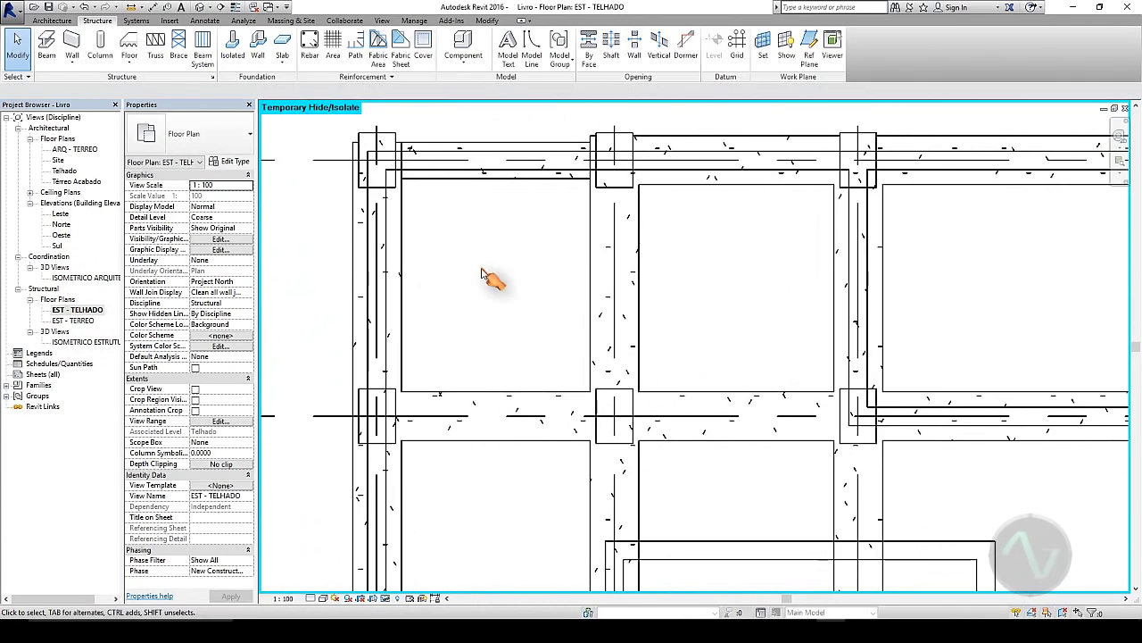
middle_click_drag(471, 235, 489, 247)
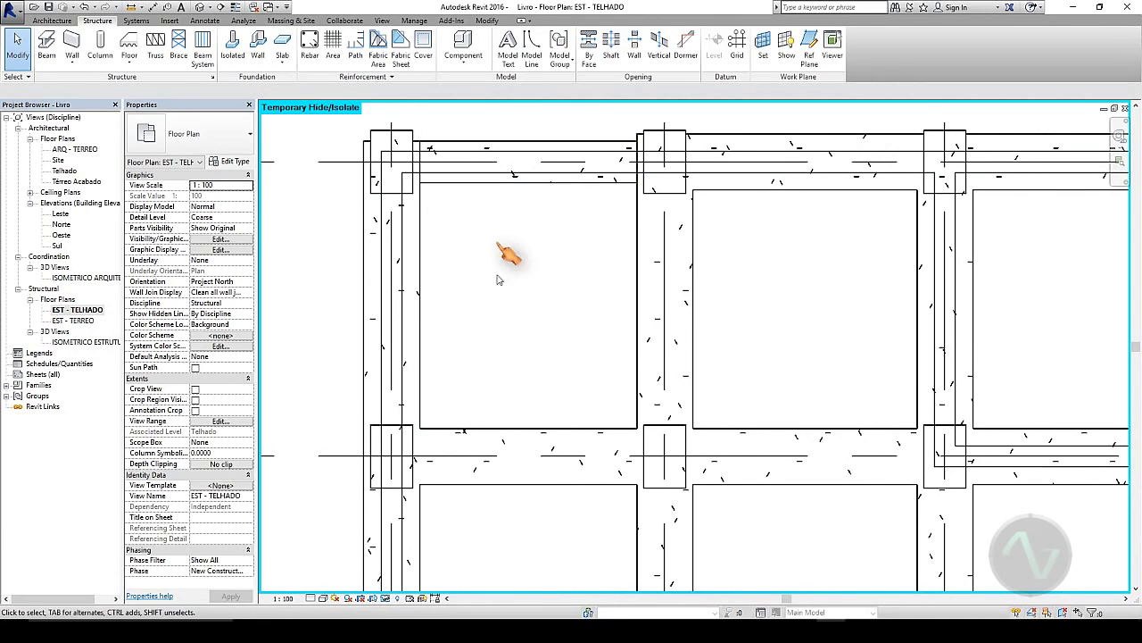
- Try to place an automatic beam system of 400 x 800mm beams in the corner bay at elevation 0
left_click(203, 58)
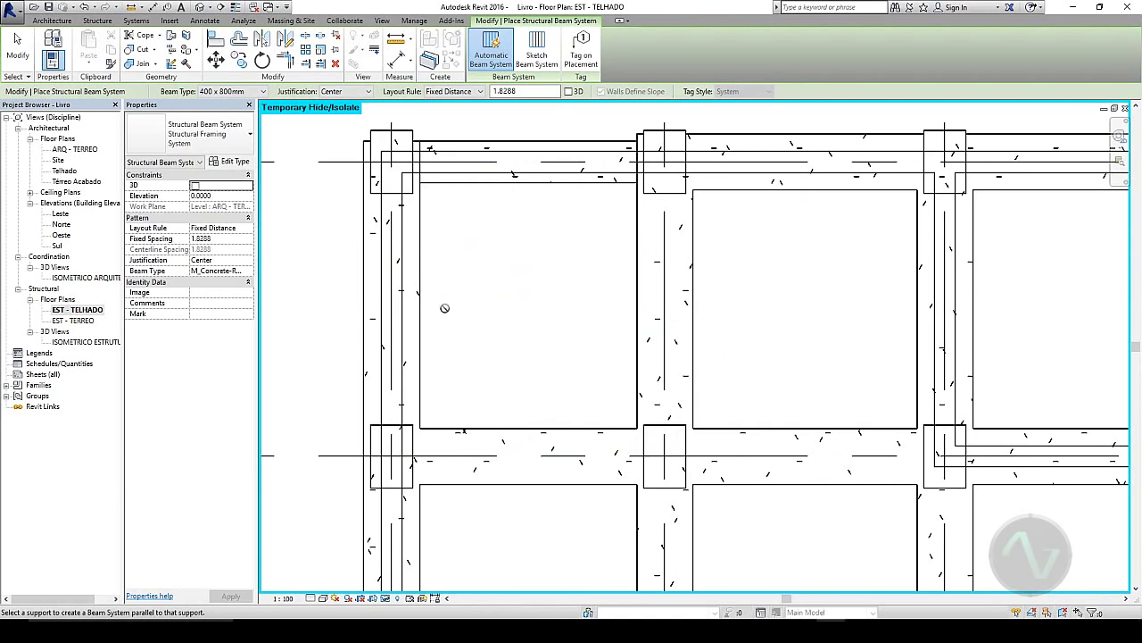
left_click(505, 172)
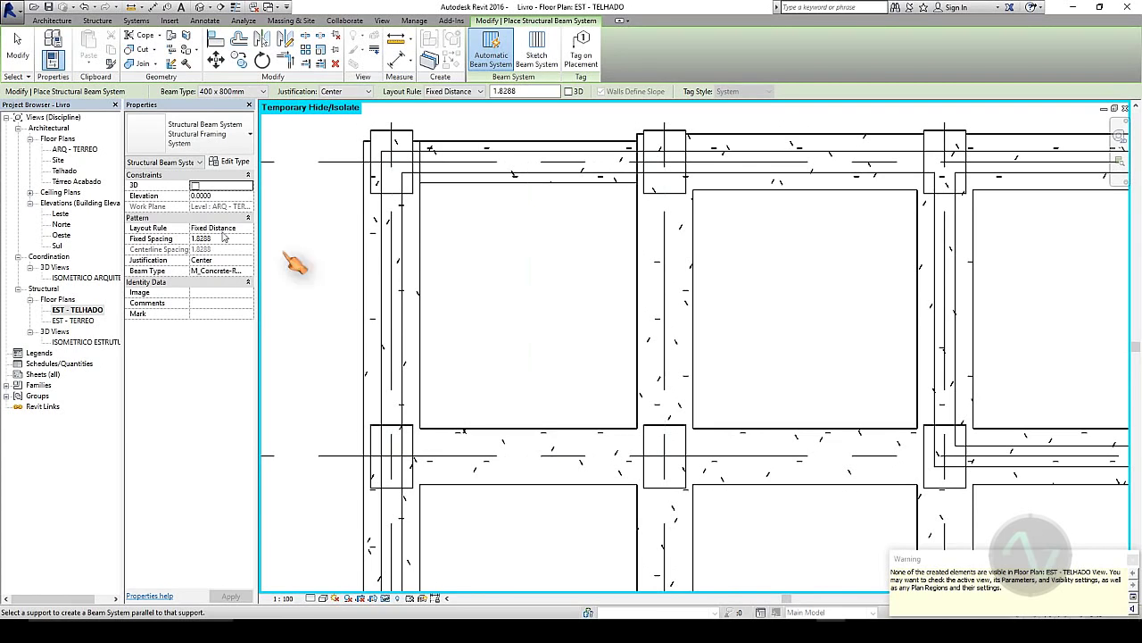
left_click(221, 202)
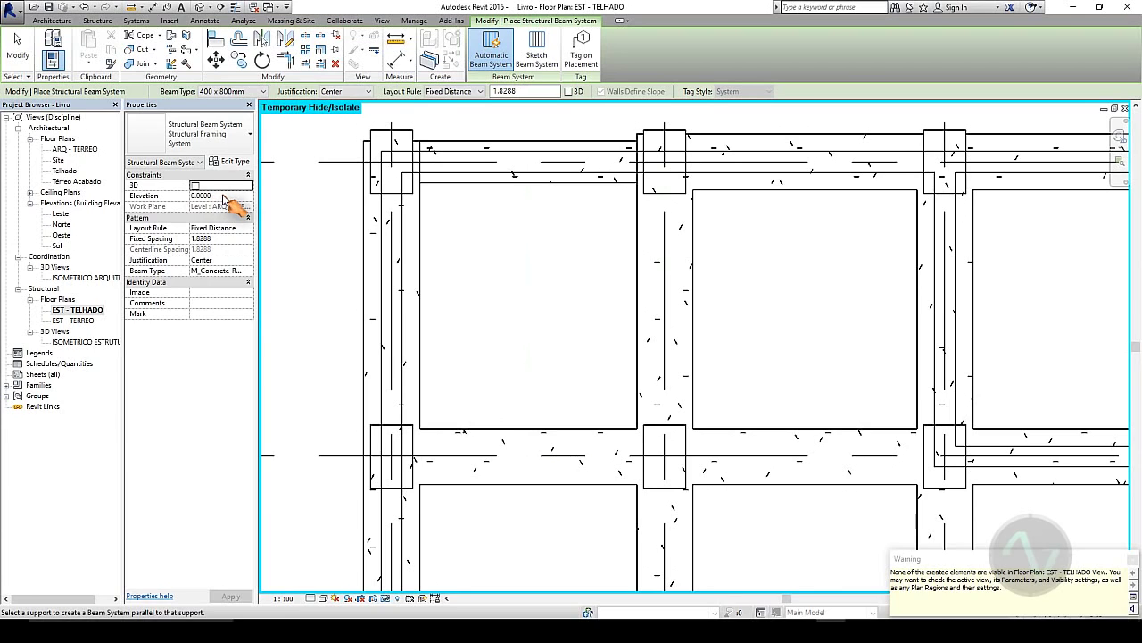
left_click(85, 7)
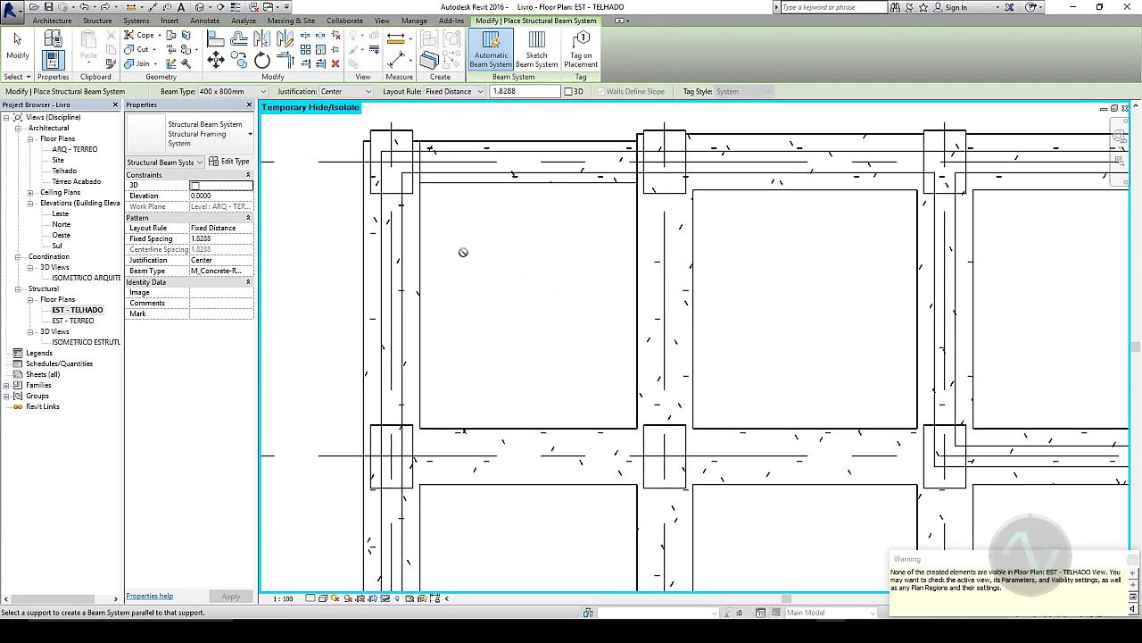
- Place an automatic beam system at elevation 3 in the corner bay, parallel to the outer edge beam between grids 1 and 2
left_click(223, 197)
type("3")
key("Return")
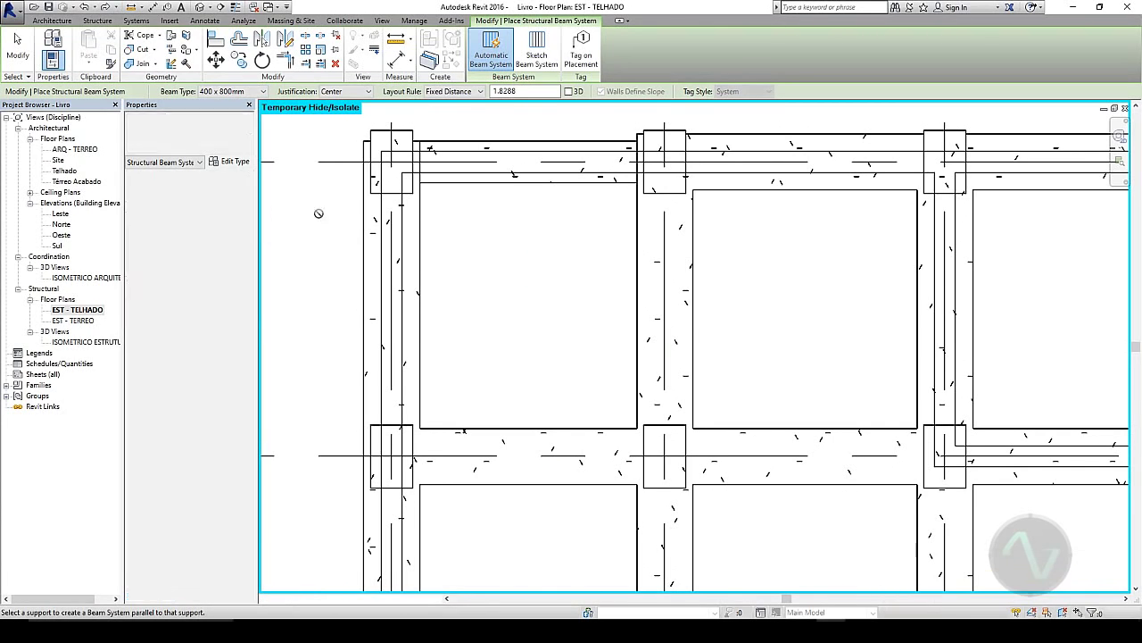
left_click(397, 276)
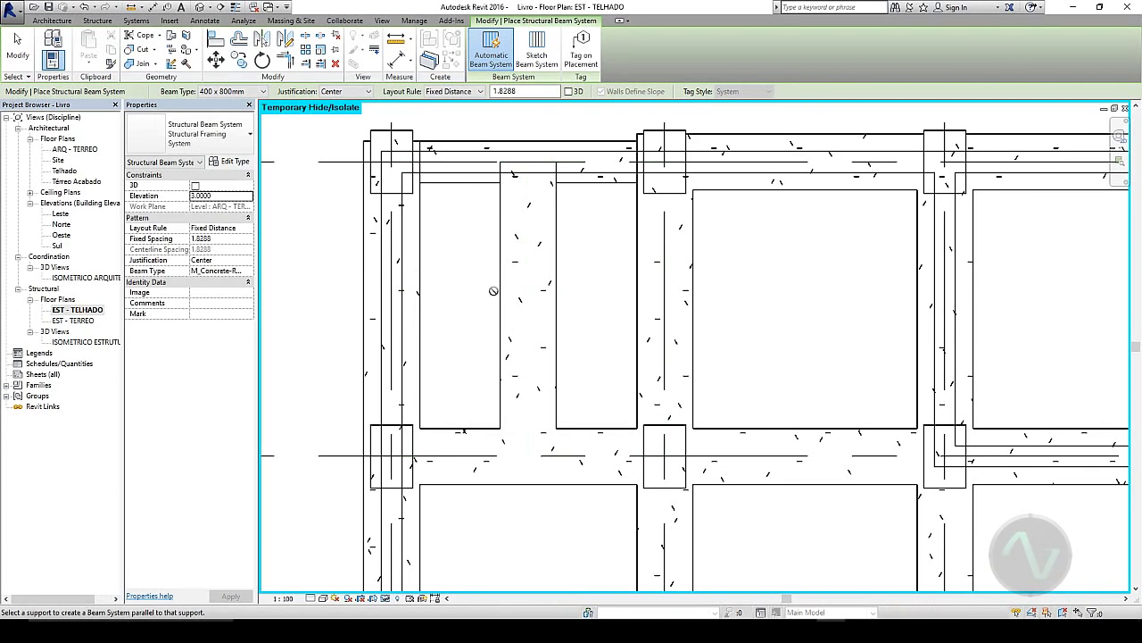
left_click(17, 49)
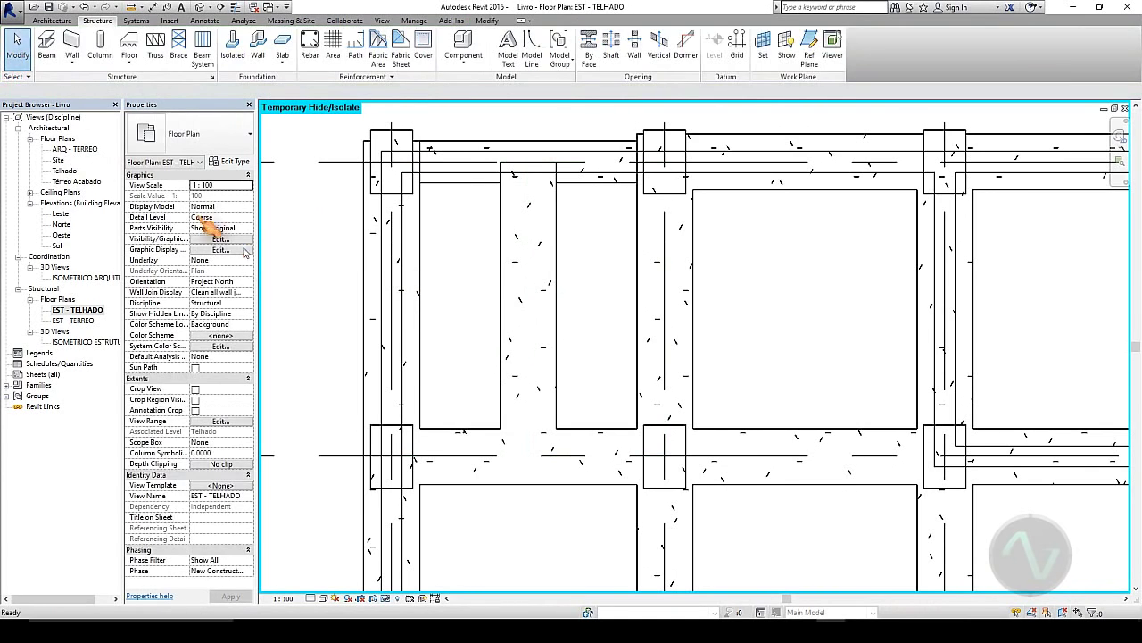
left_click(327, 301)
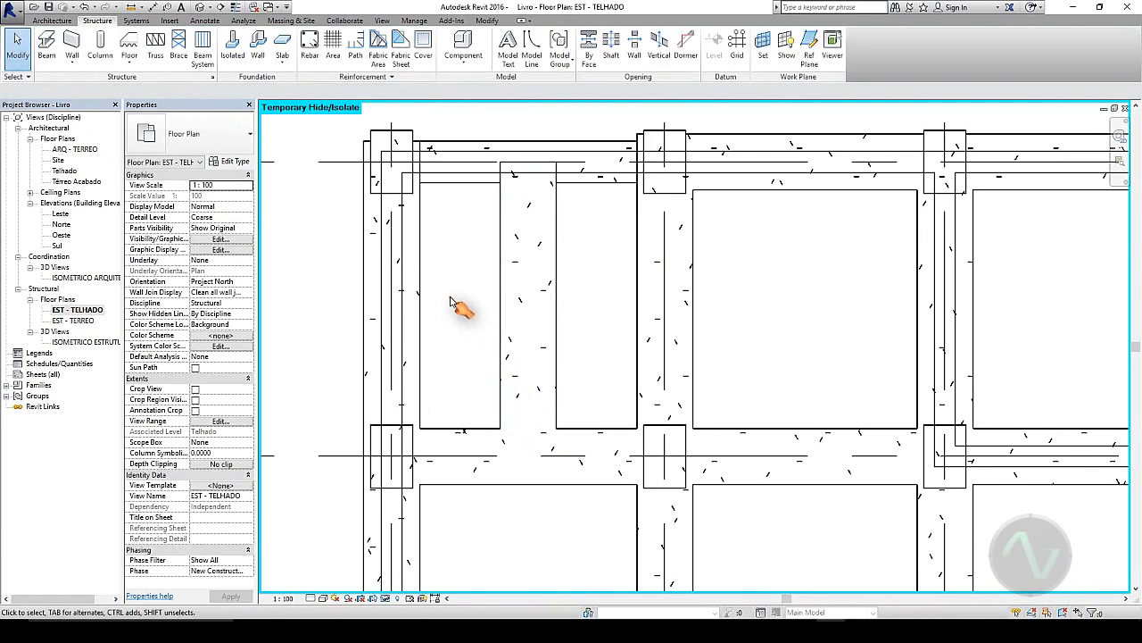
- Change the corner bay's beam system to M_Concrete-Rectangular Beam 300 x 600mm with a fixed spacing of 0.6 m
left_click(395, 347)
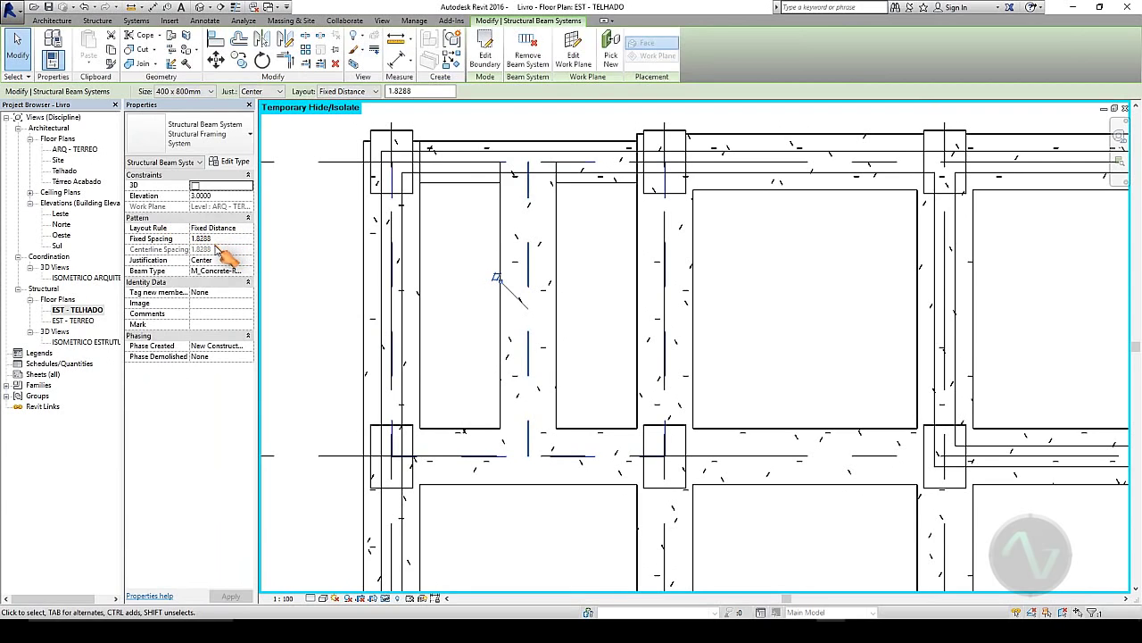
left_click(249, 271)
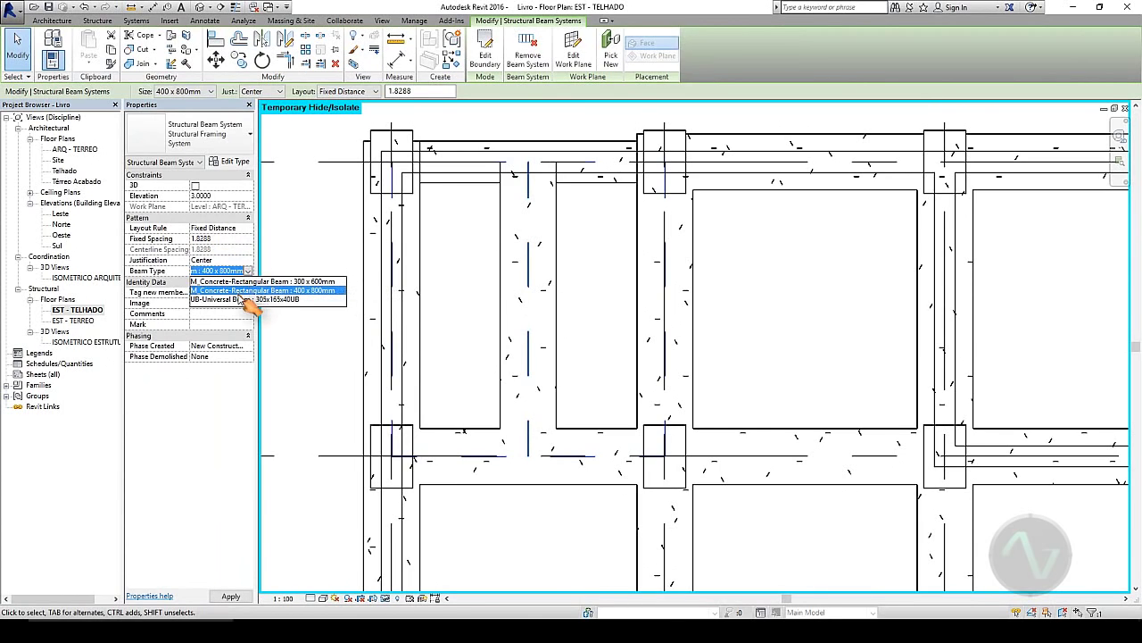
left_click(248, 289)
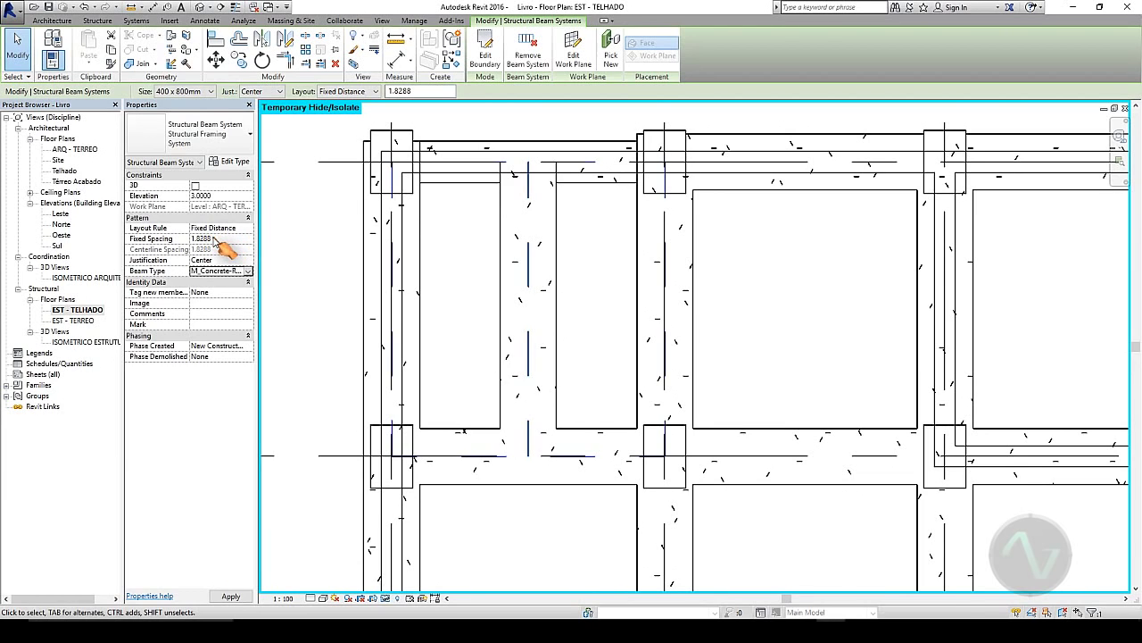
left_click(220, 241)
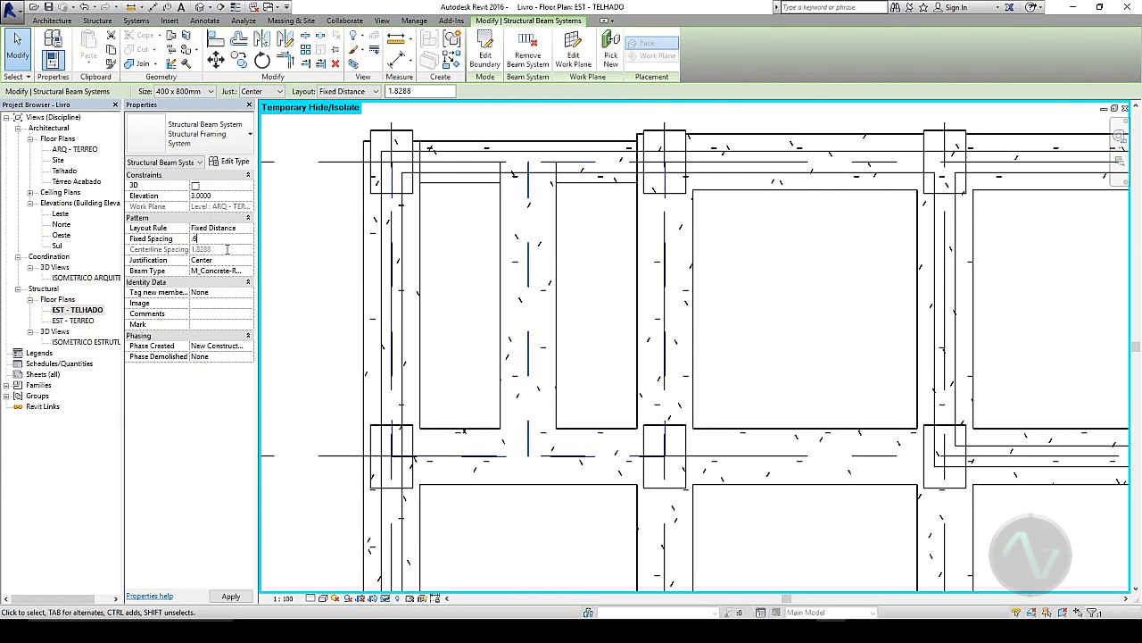
left_click(234, 598)
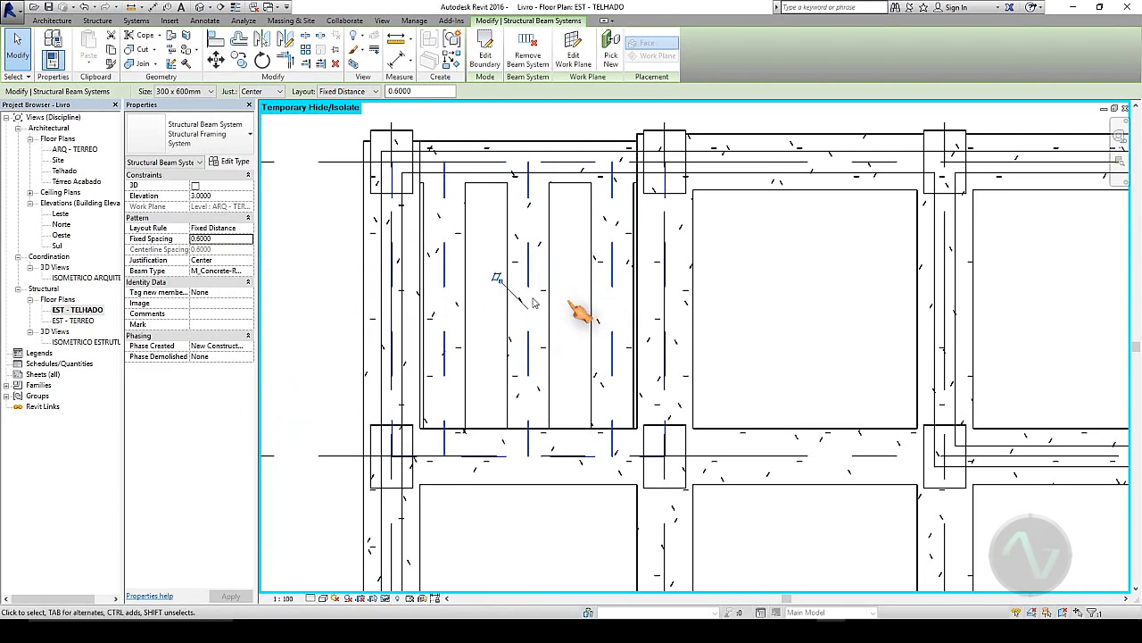
- Review the layout rule options of the corner bay's beam system
left_click(249, 227)
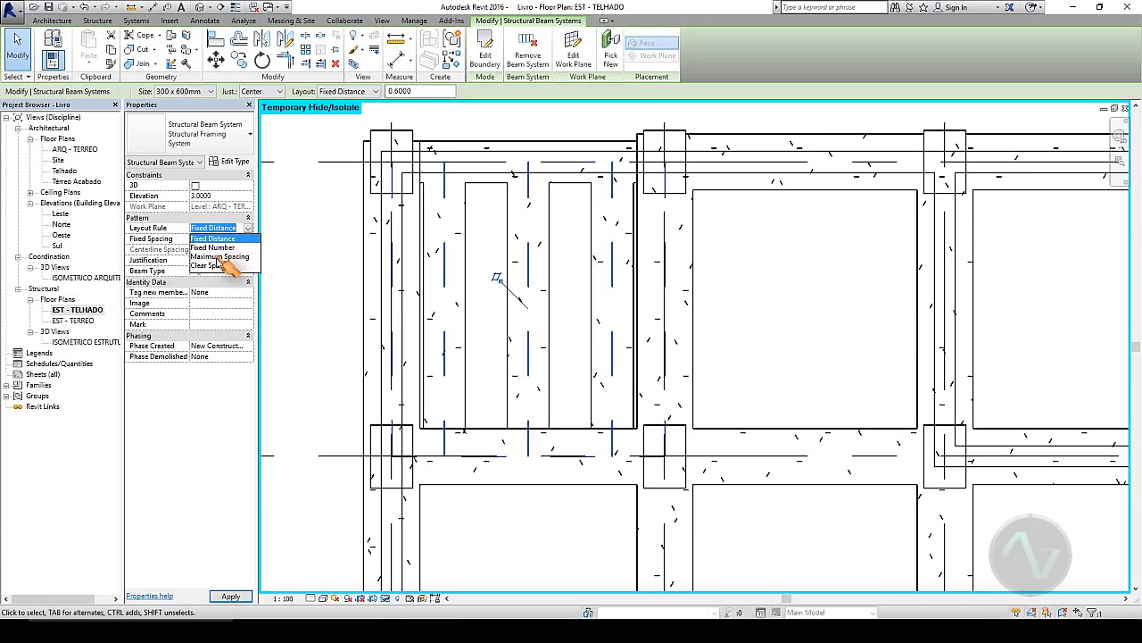
left_click(286, 243)
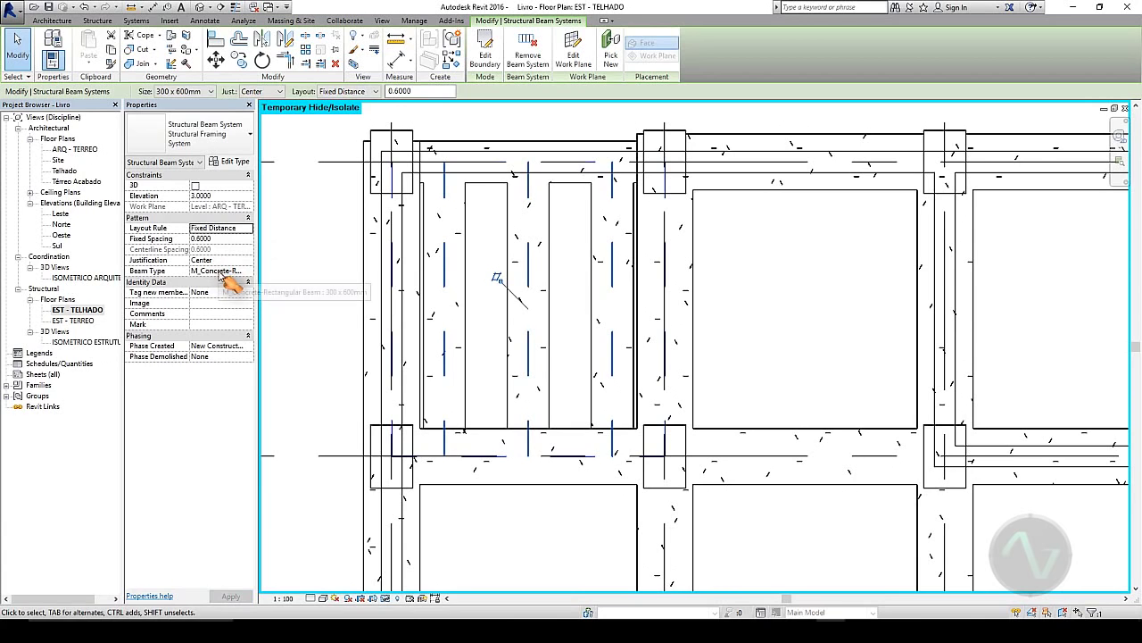
left_click(327, 242)
- Open the ISOMETRICO ESTRUTURA 3D view and examine the beam system in the corner bay
double_click(90, 343)
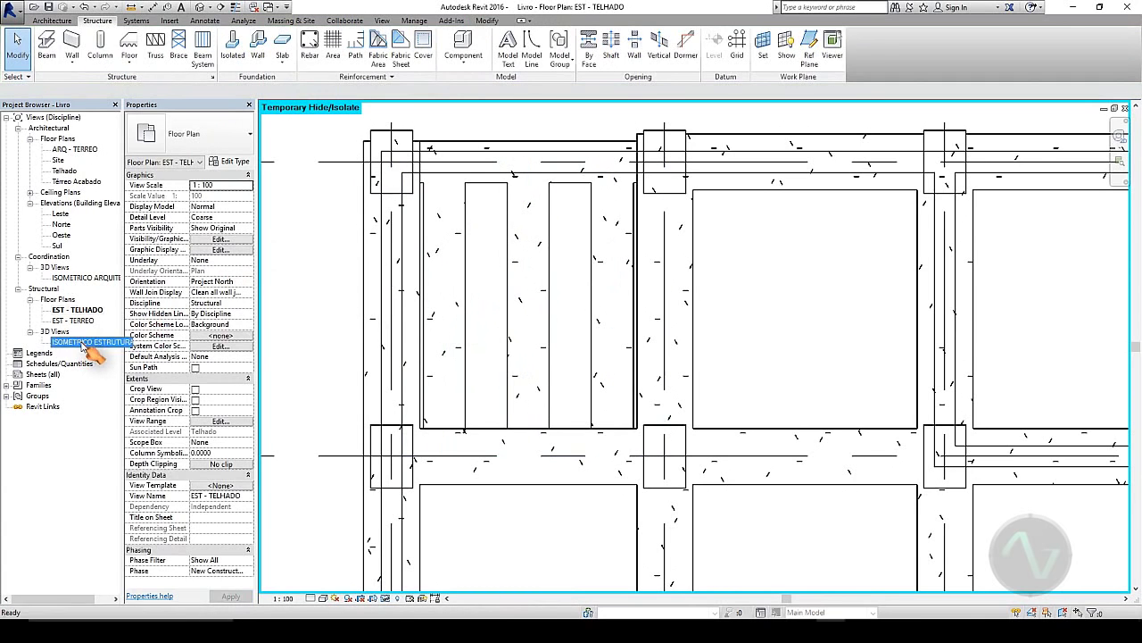
scroll(469, 251, "up", 4)
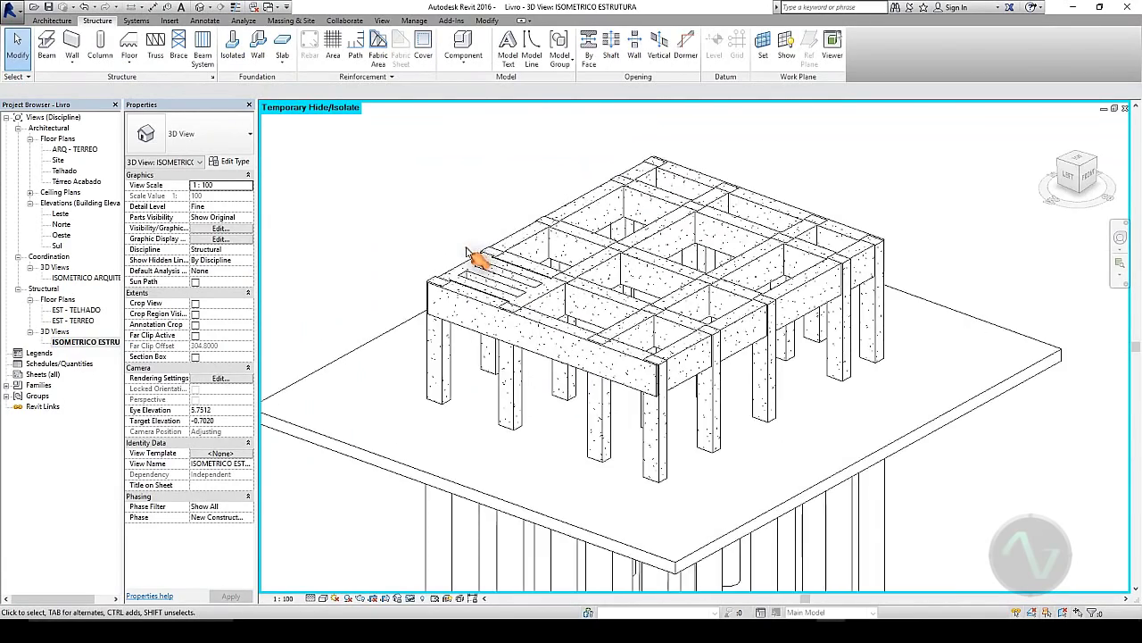
scroll(469, 252, "down", 4)
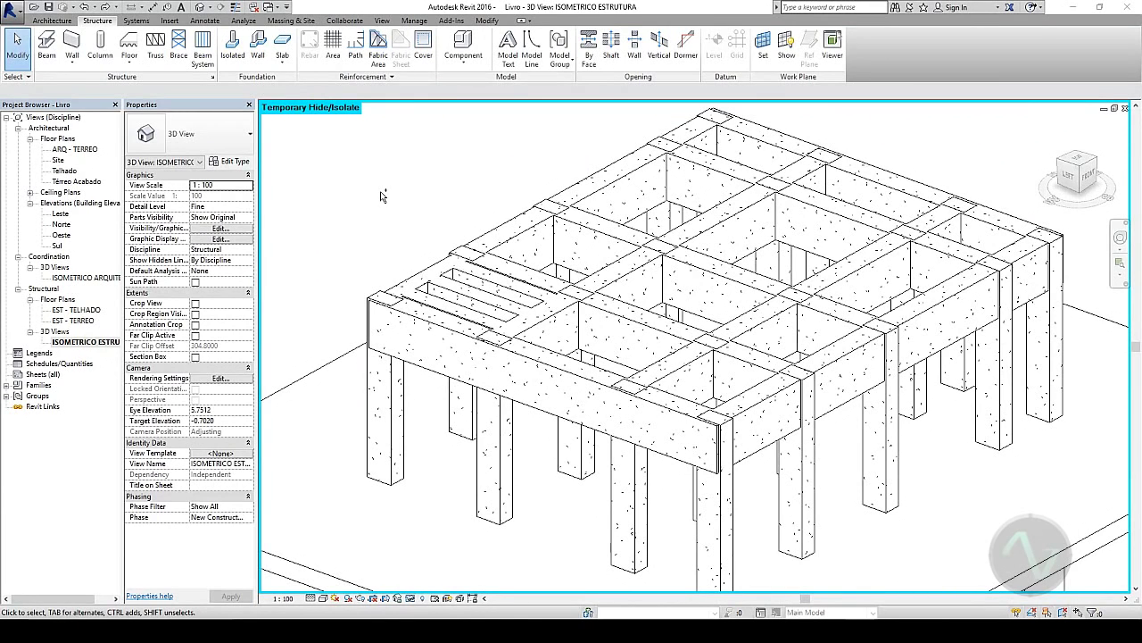
scroll(381, 196, "down", 1)
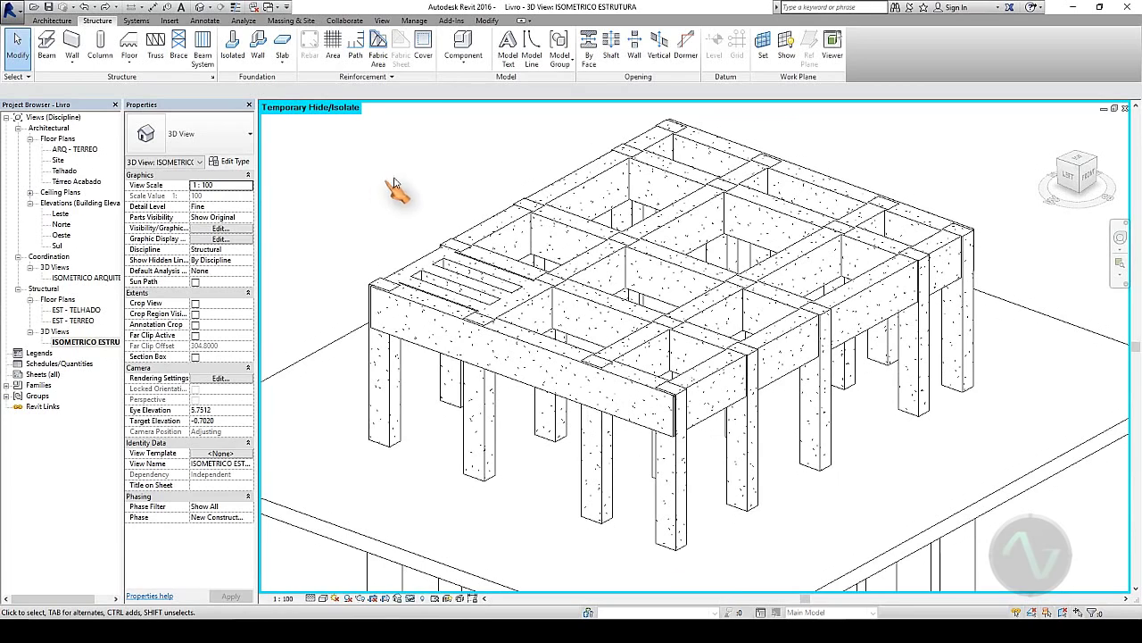
middle_click_drag(395, 191, 424, 193)
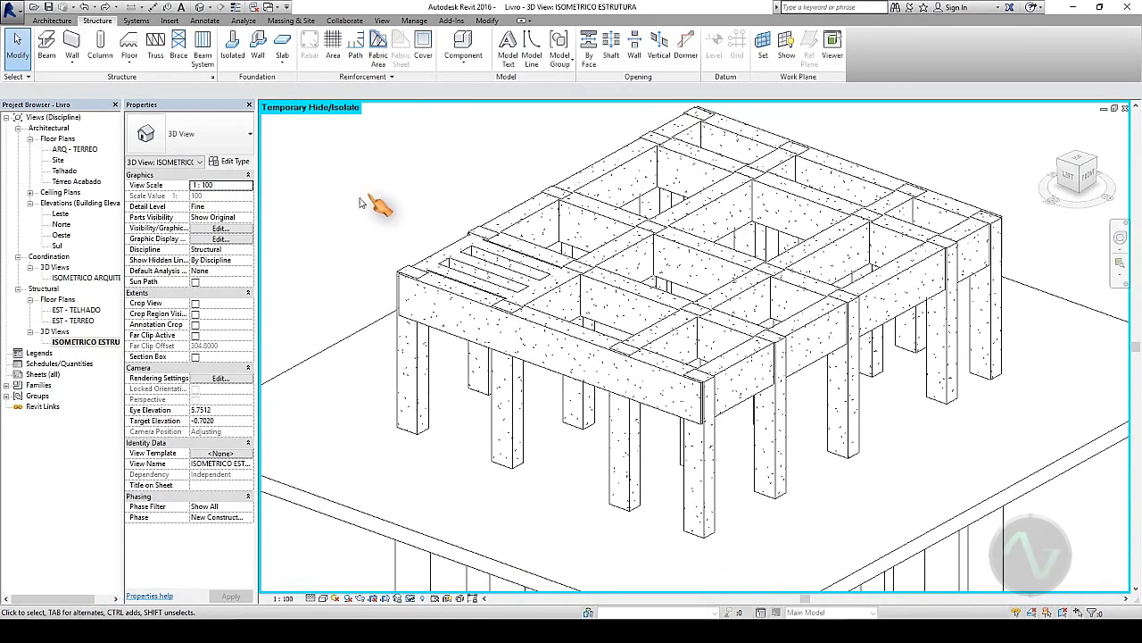
- Open the EST - TERREO structural floor plan with the columns and foundations in view
left_click(81, 322)
double_click(80, 321)
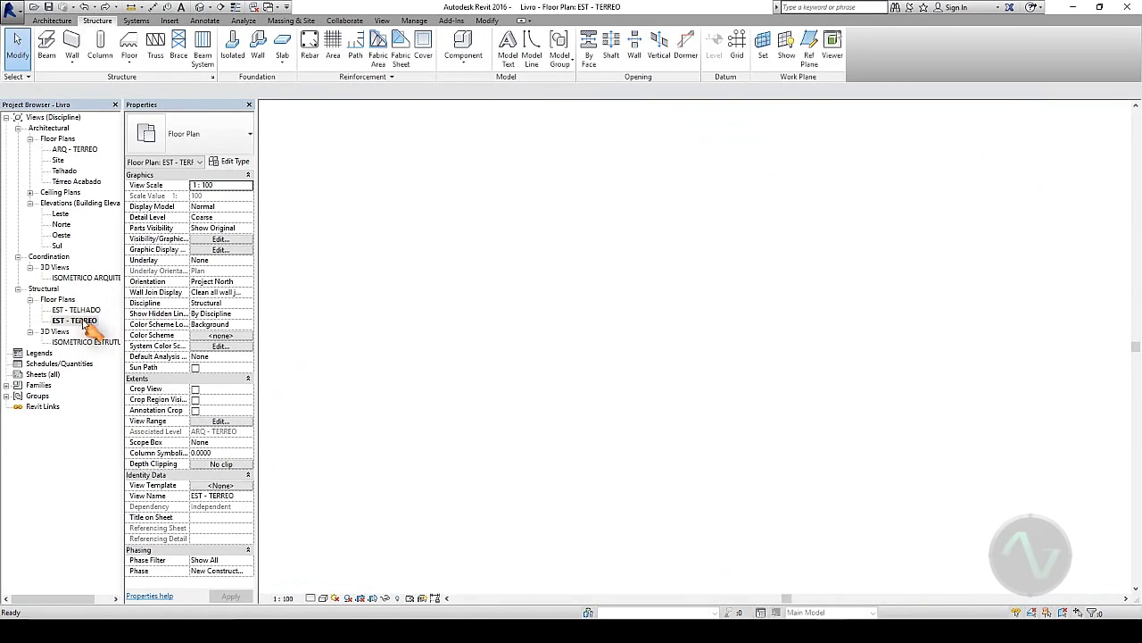
scroll(580, 215, "up", 2)
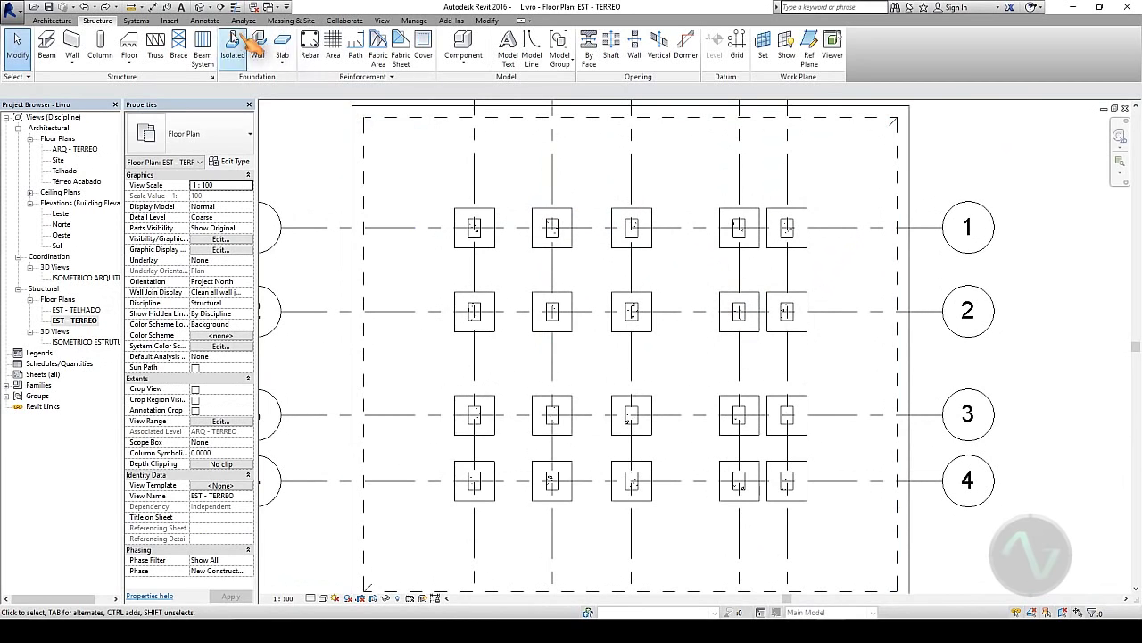
- Review the categories and loaded tags that Tag All offers for untagged elements in the plan
left_click(204, 21)
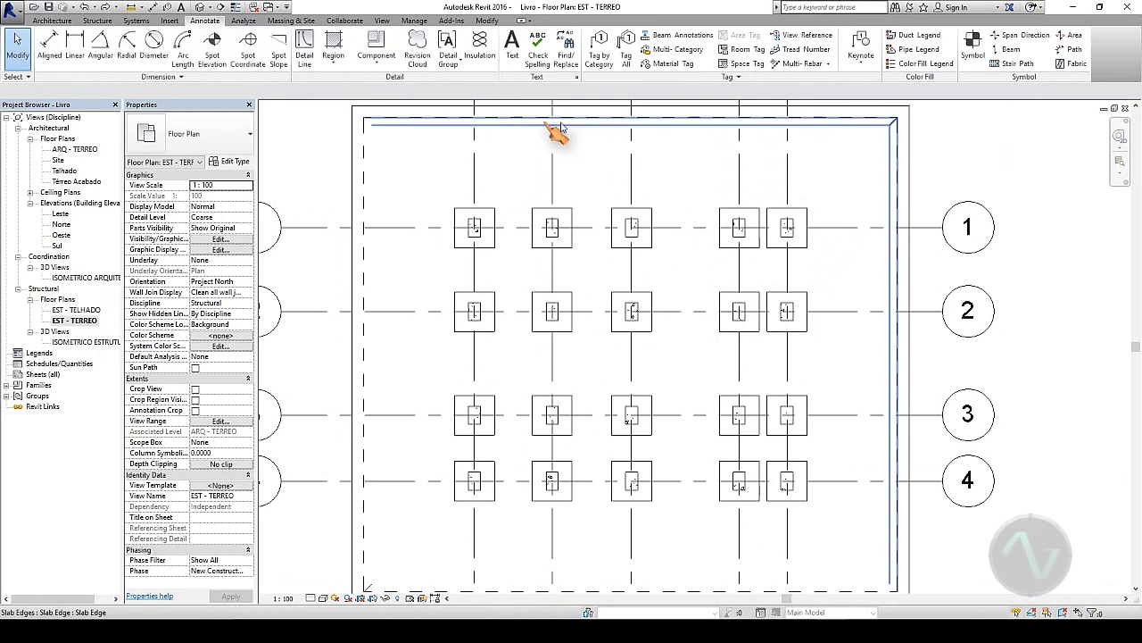
left_click(628, 60)
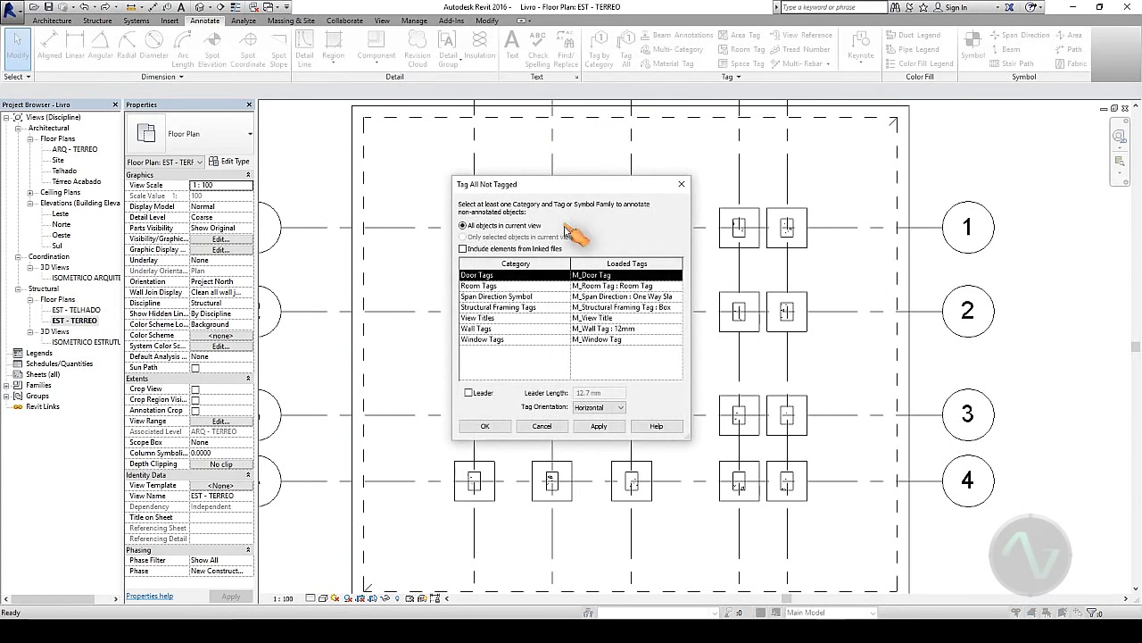
left_click_drag(556, 187, 280, 150)
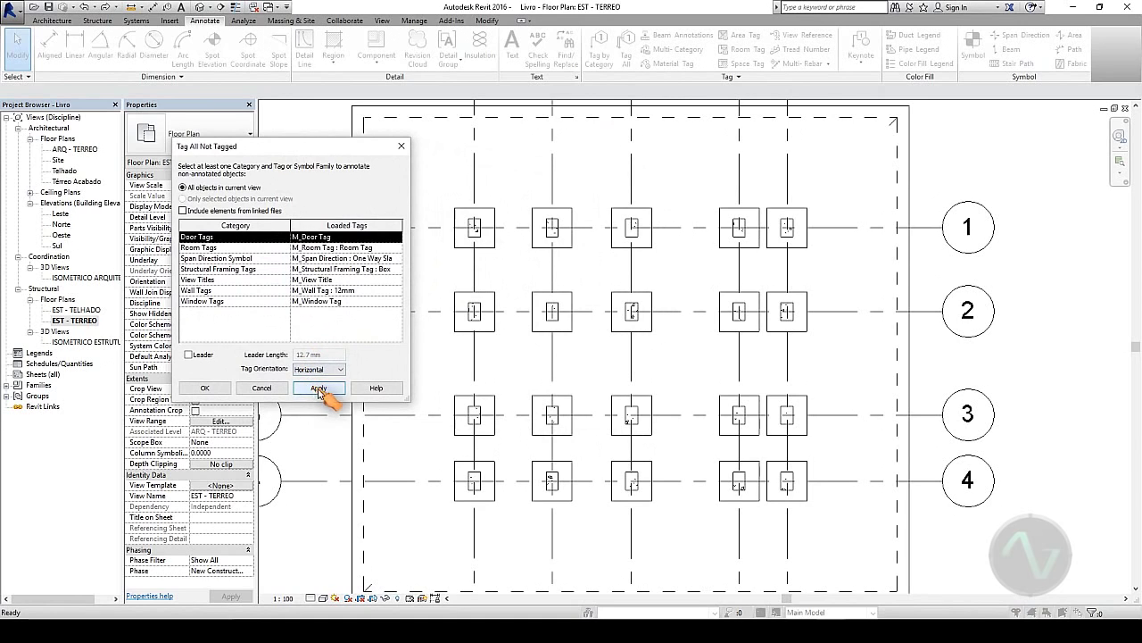
left_click(262, 388)
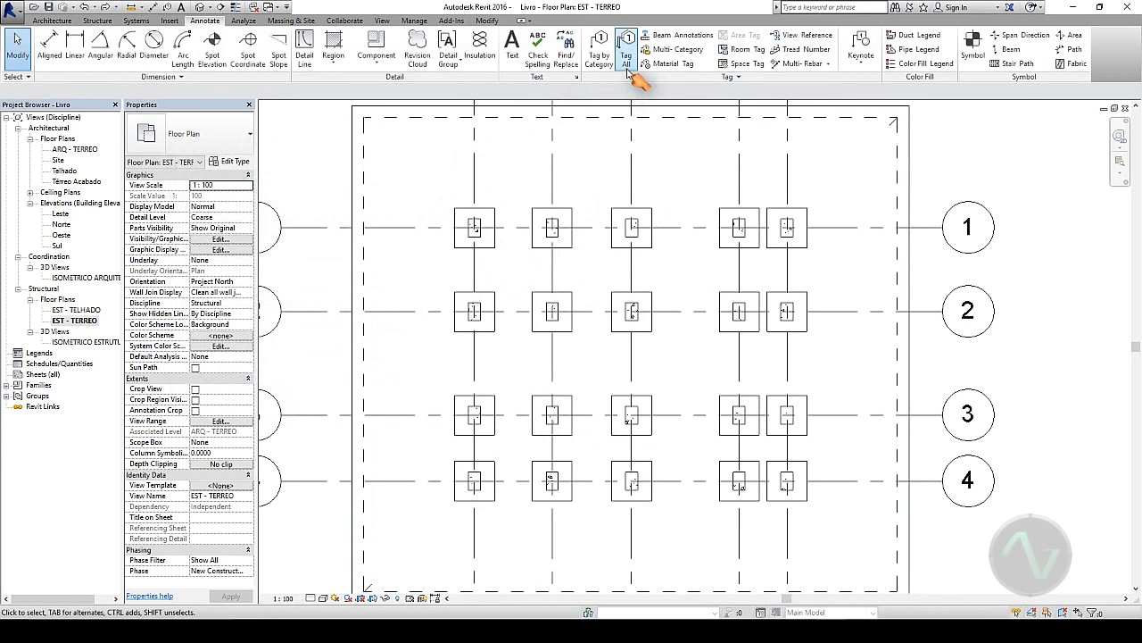
- Load the M_Structural Column Tag-45 family from the structural annotations library through Loaded Tags And Symbols
left_click(689, 77)
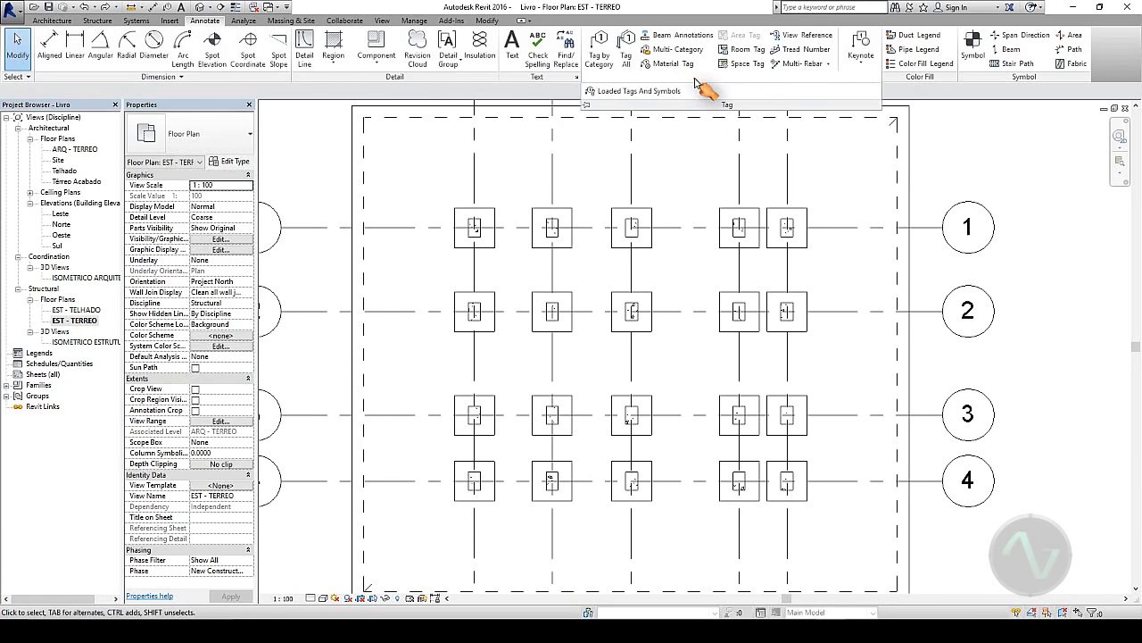
left_click(652, 91)
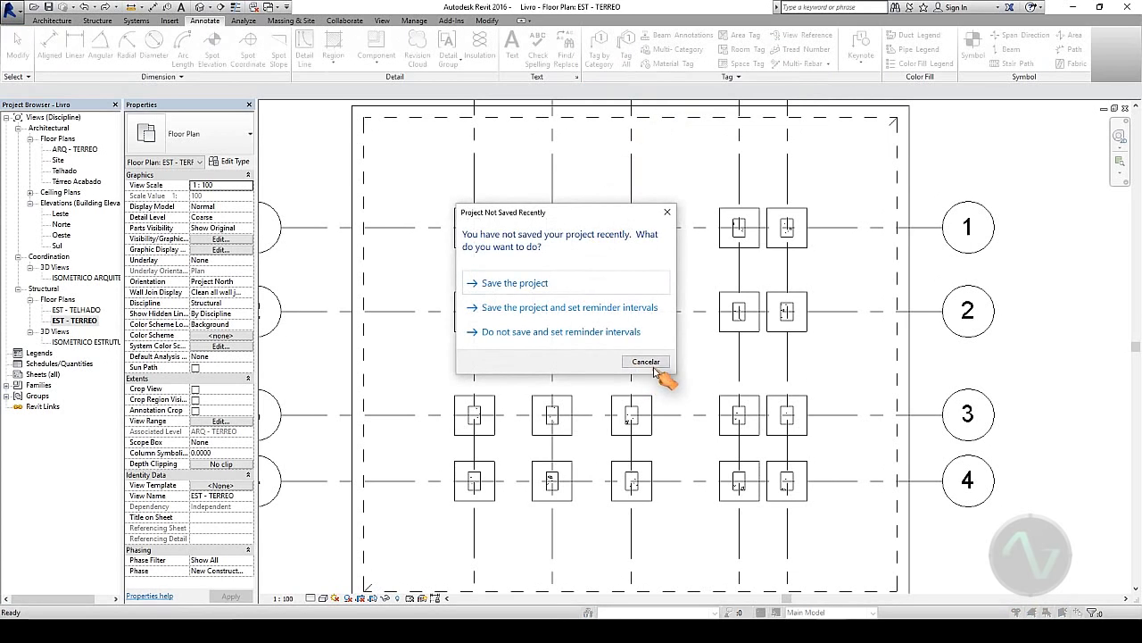
left_click(652, 365)
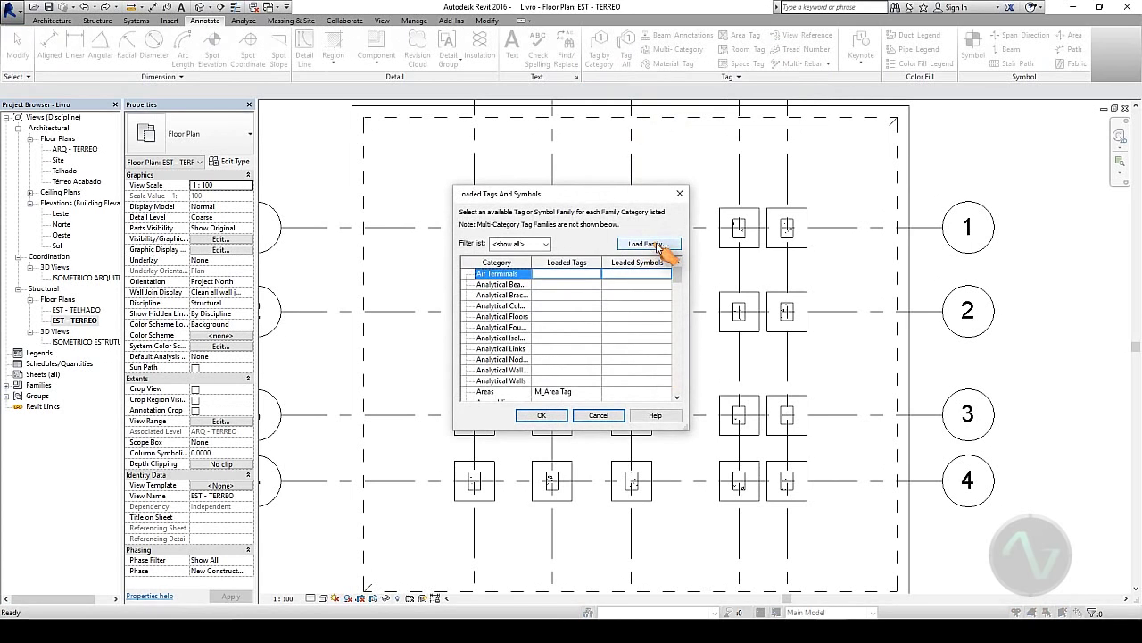
left_click(654, 246)
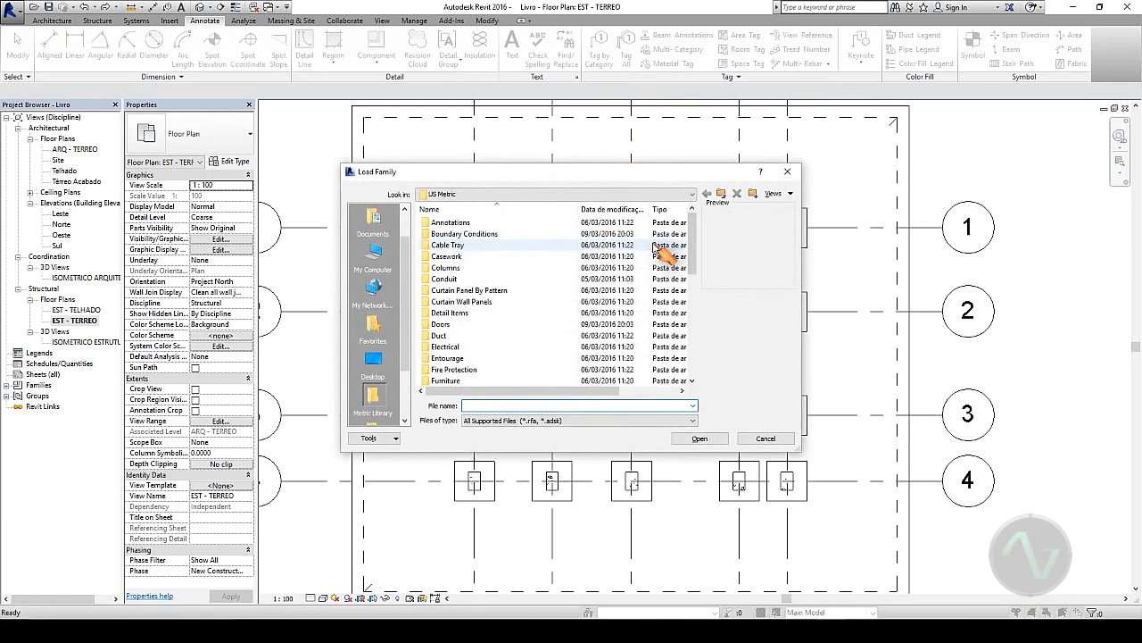
double_click(451, 222)
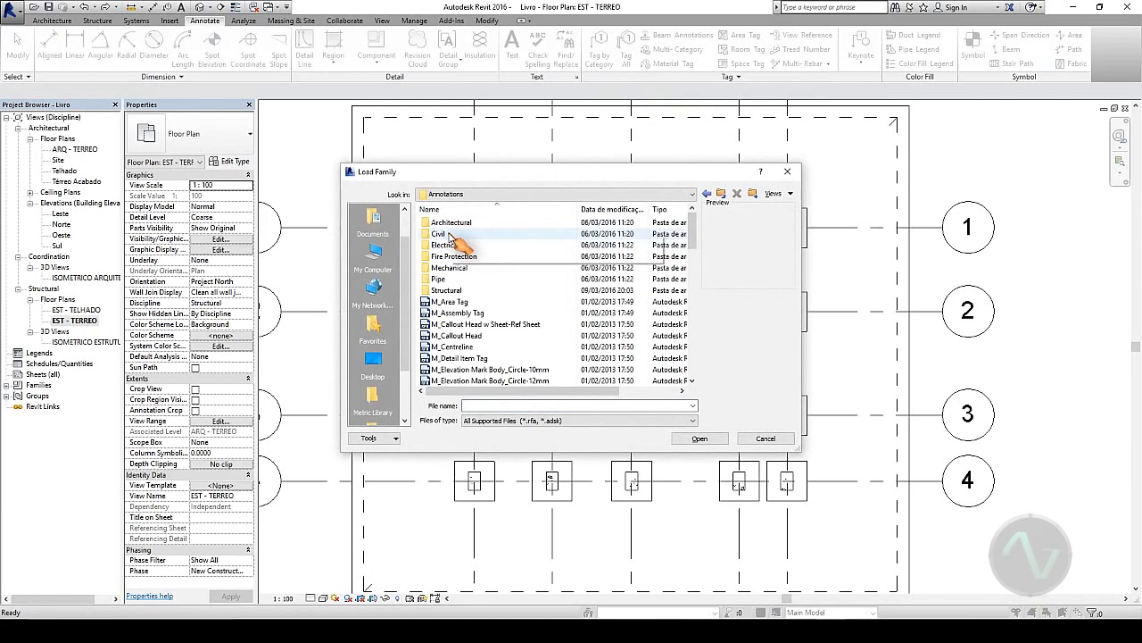
double_click(447, 290)
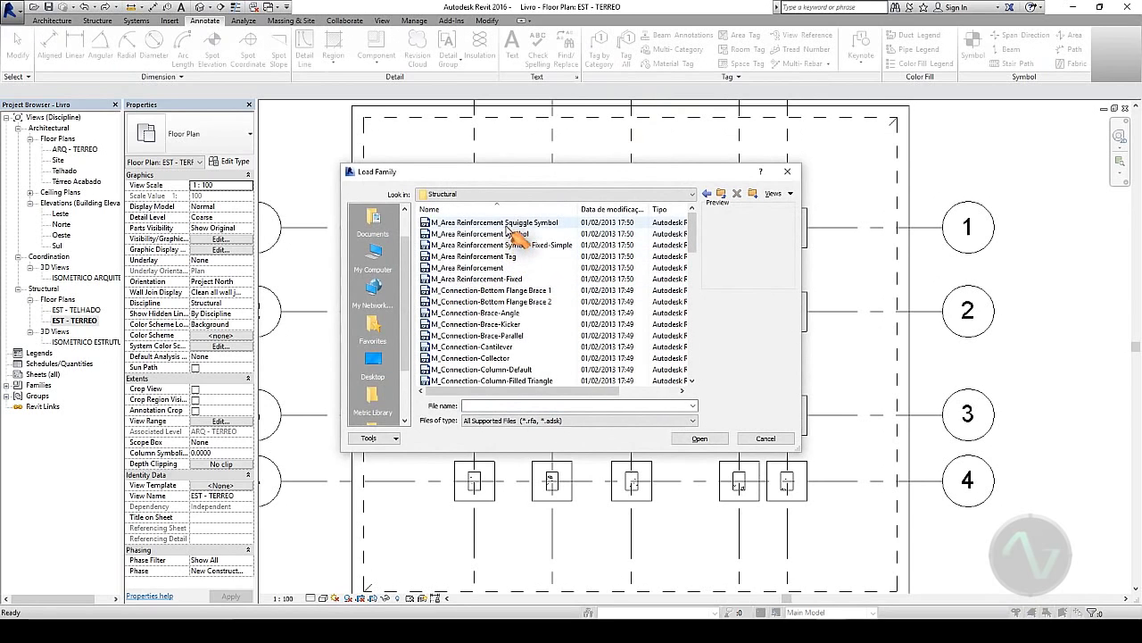
left_click_drag(692, 241, 695, 350)
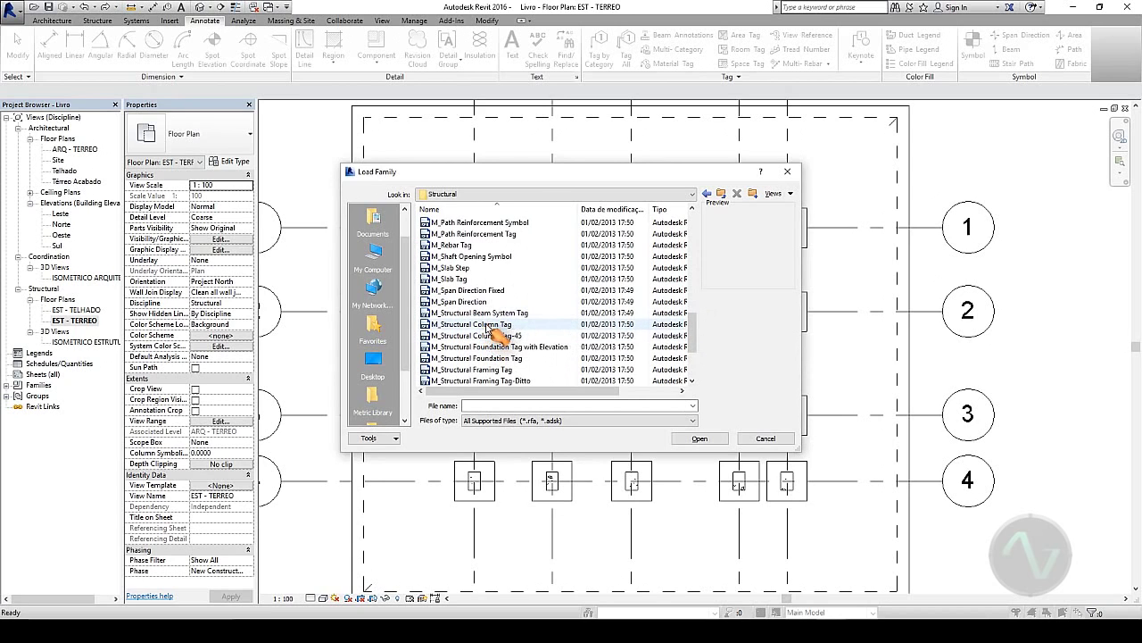
left_click(496, 335)
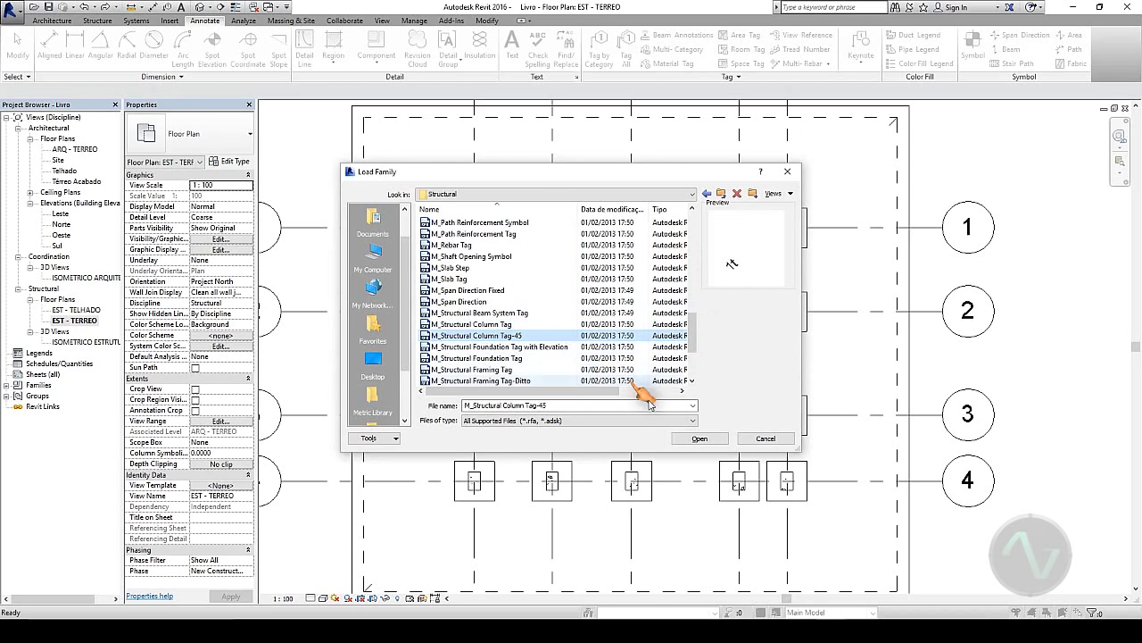
left_click(713, 438)
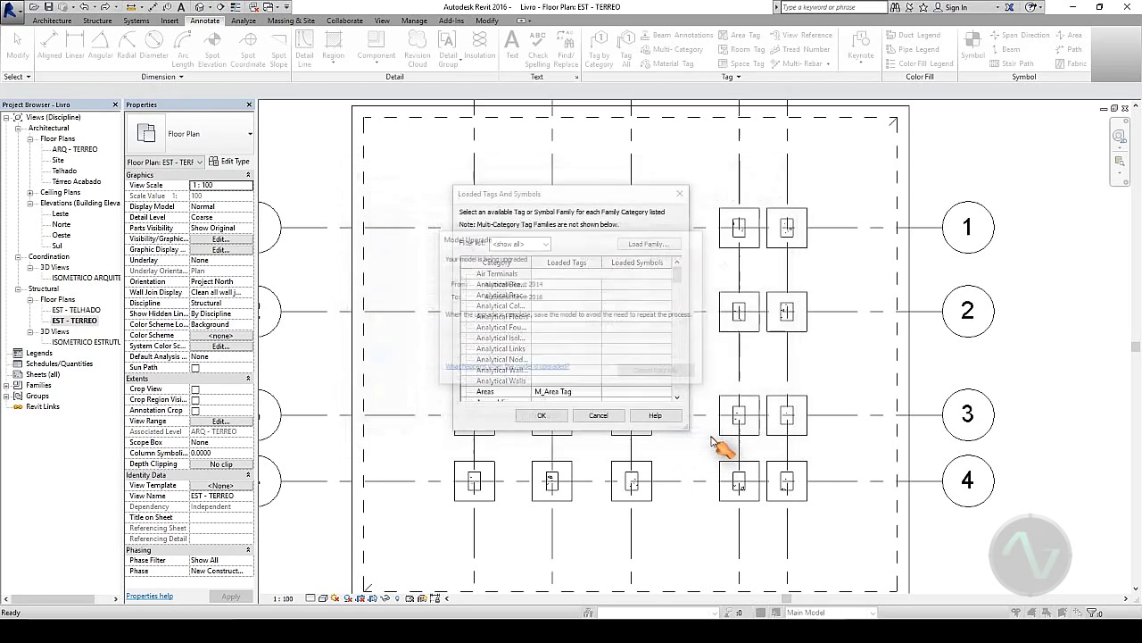
- Load the M_Structural Column Tag family from the structural annotations library
left_click(648, 245)
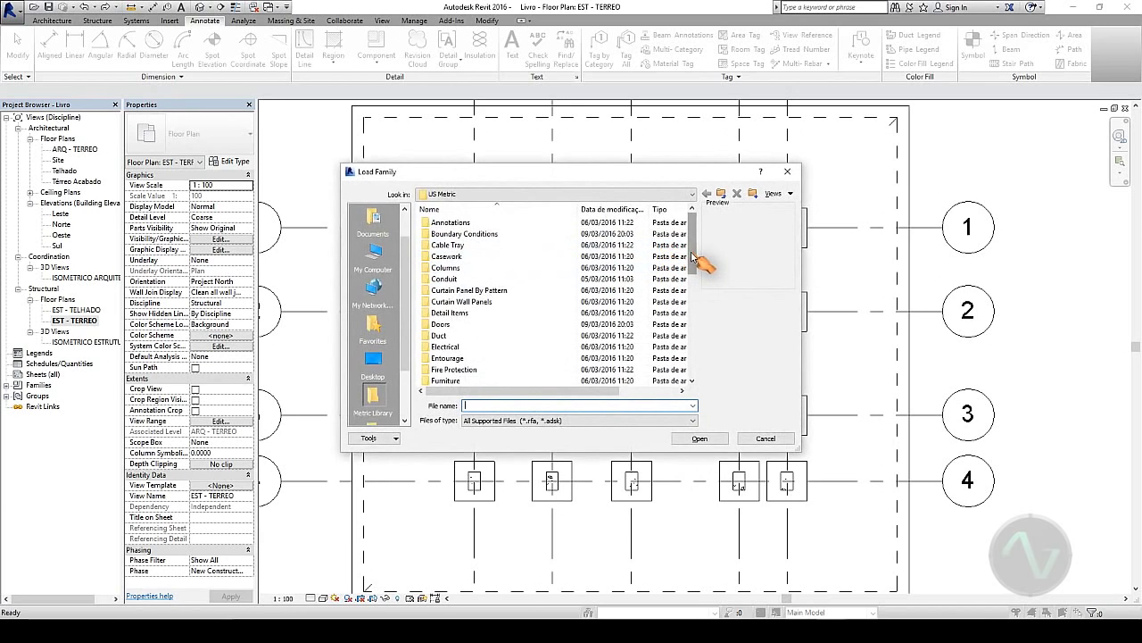
double_click(497, 223)
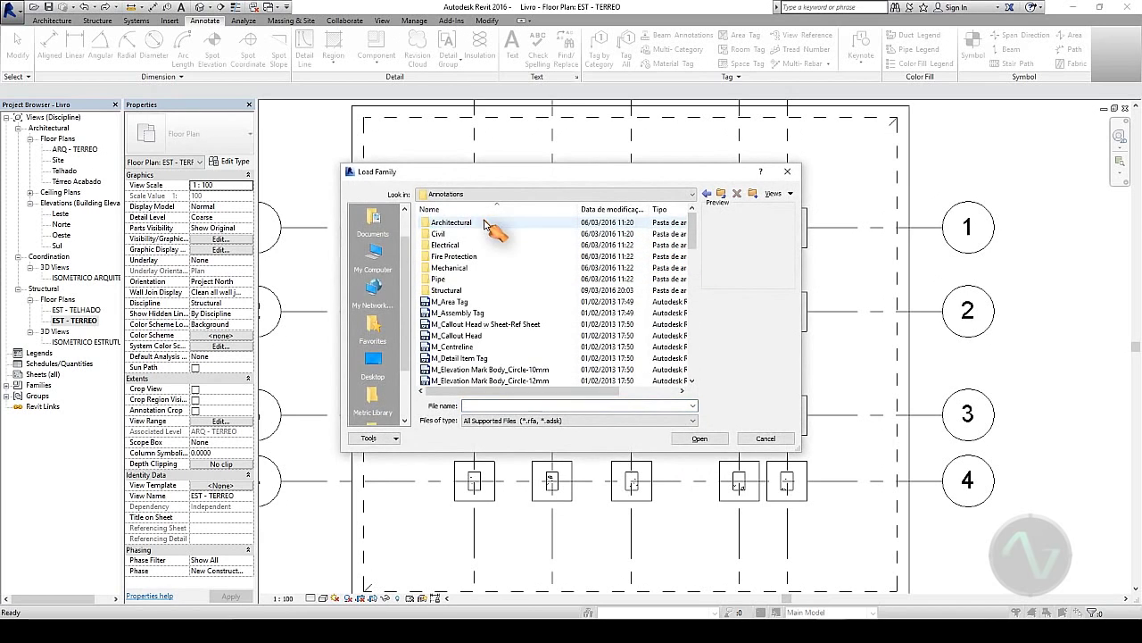
double_click(455, 291)
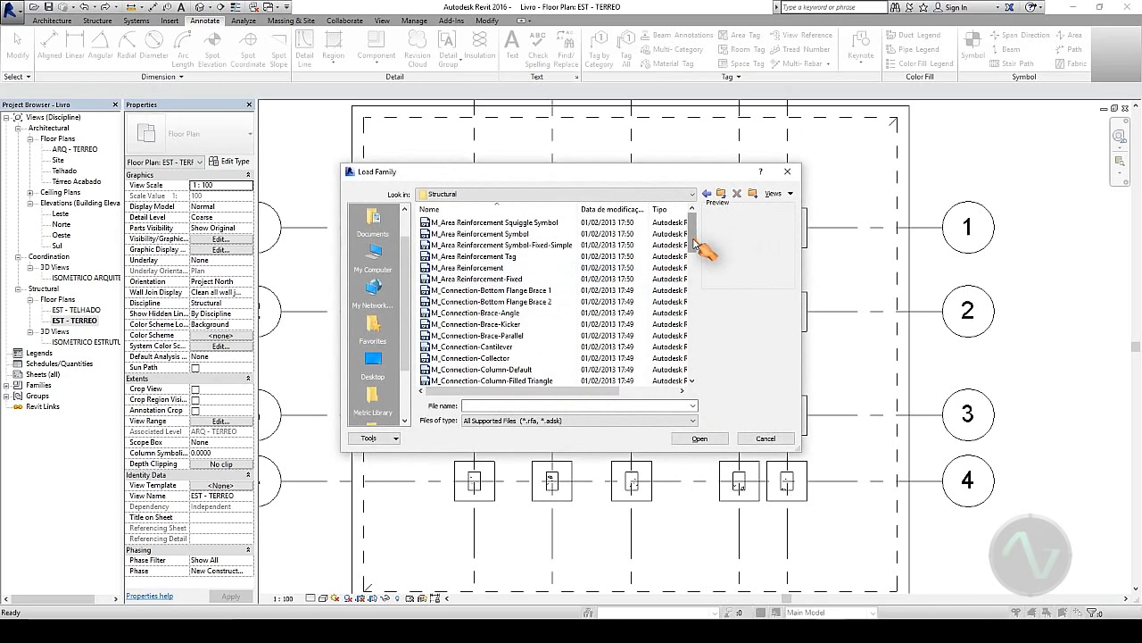
left_click_drag(692, 230, 694, 351)
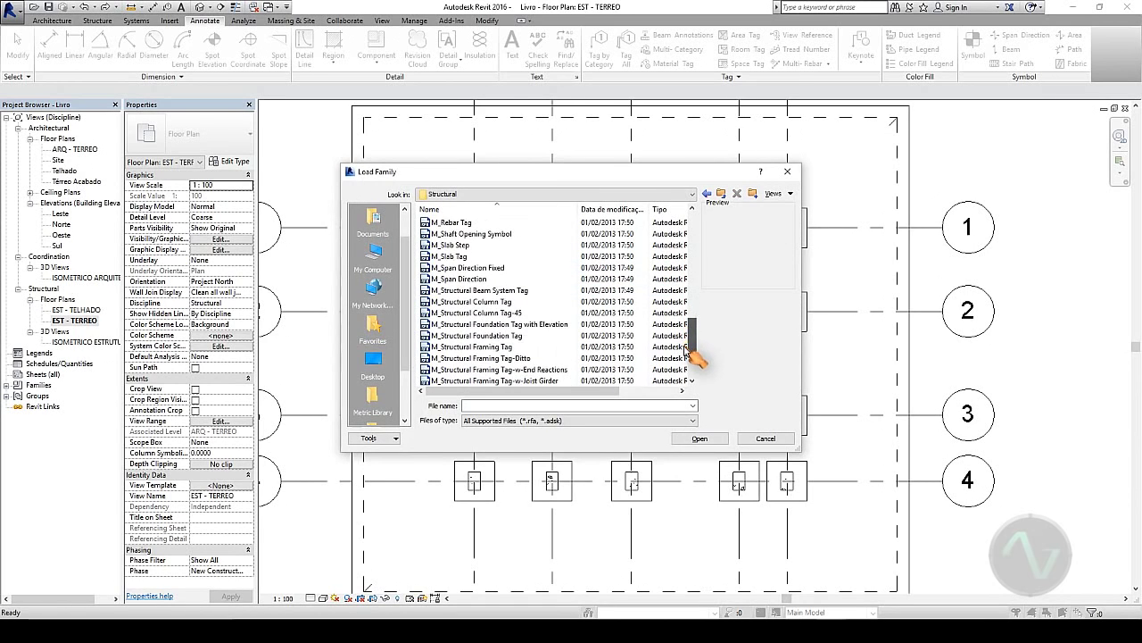
left_click(496, 302)
left_click(702, 438)
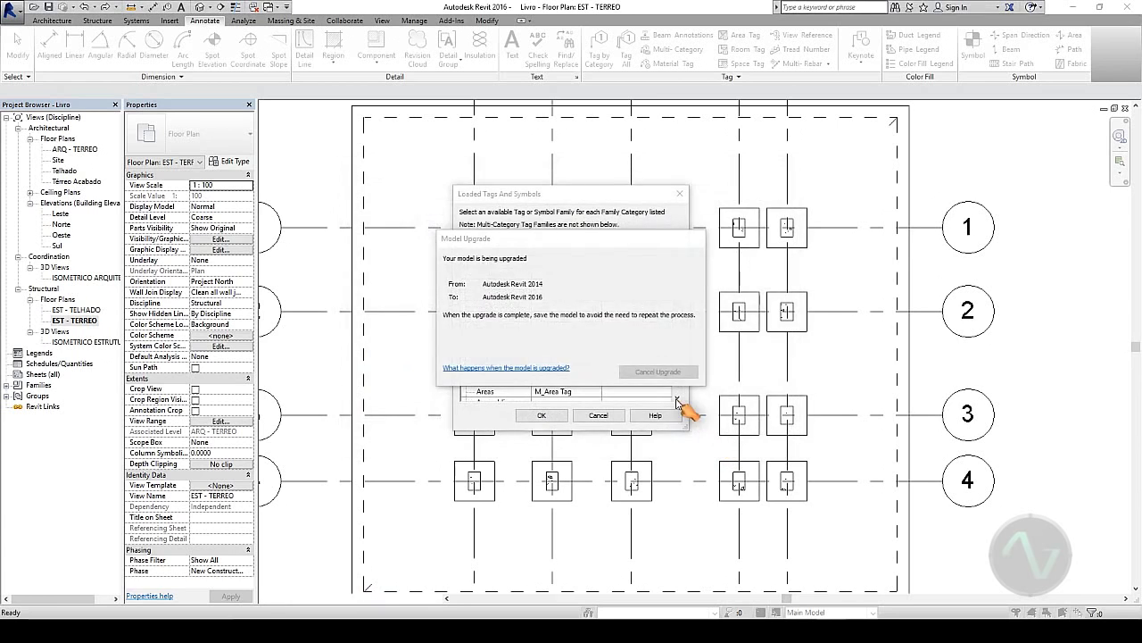
- Load the M_Structural Foundation Tag family from the structural annotations library
left_click(656, 243)
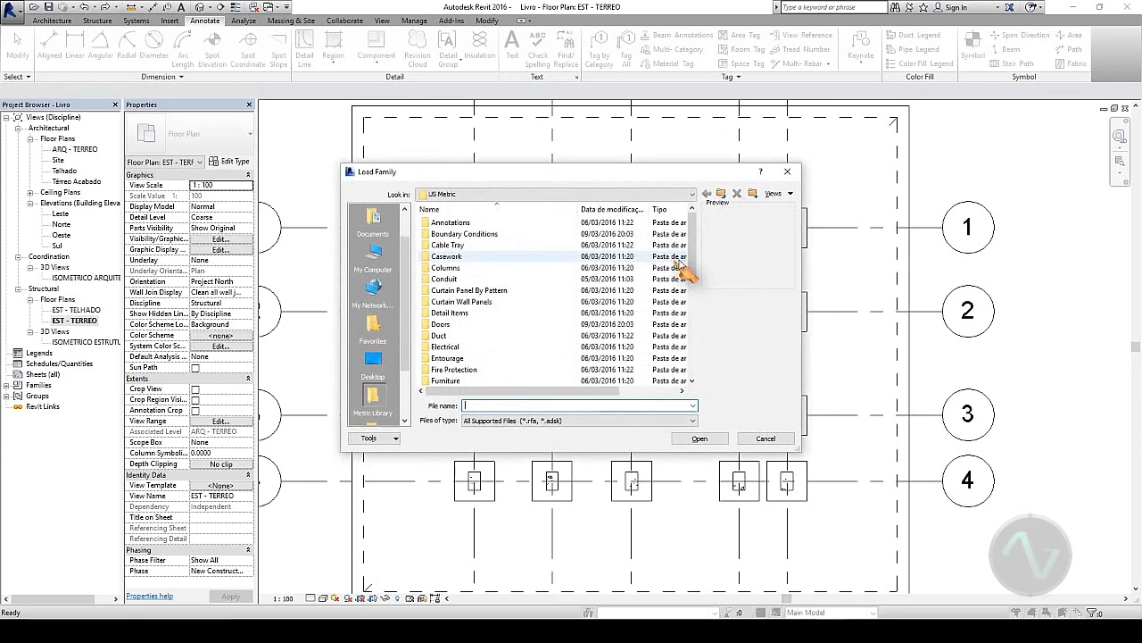
mouse_move(694, 252)
left_mouse_down()
mouse_move(694, 330)
mouse_move(694, 219)
mouse_move(688, 357)
mouse_move(702, 199)
mouse_move(700, 278)
left_mouse_up()
double_click(451, 223)
double_click(463, 292)
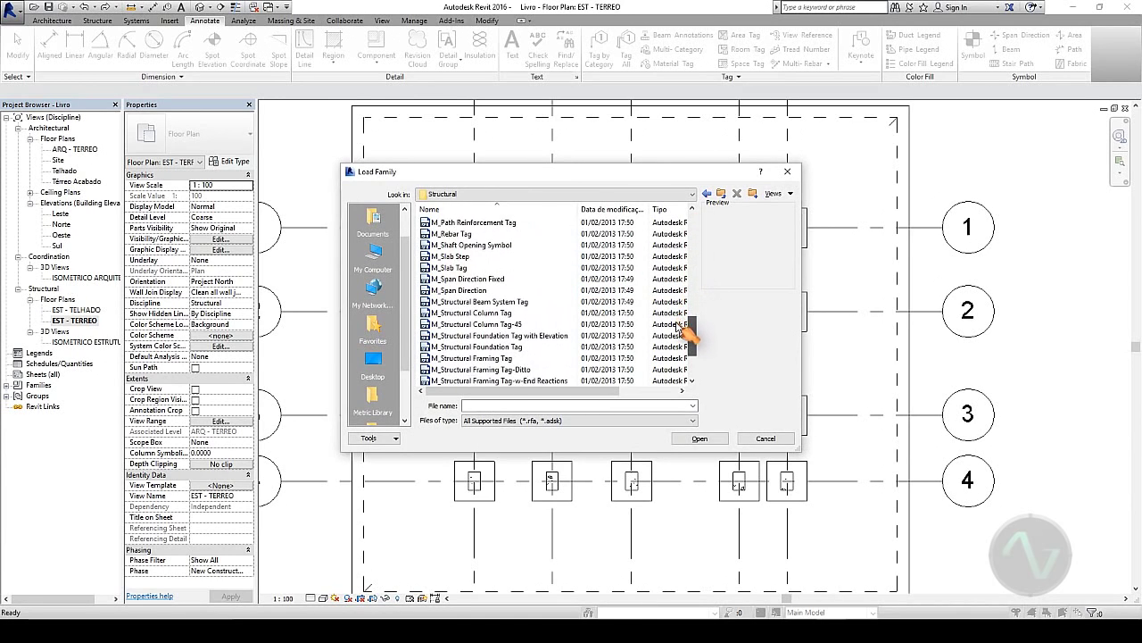
double_click(497, 348)
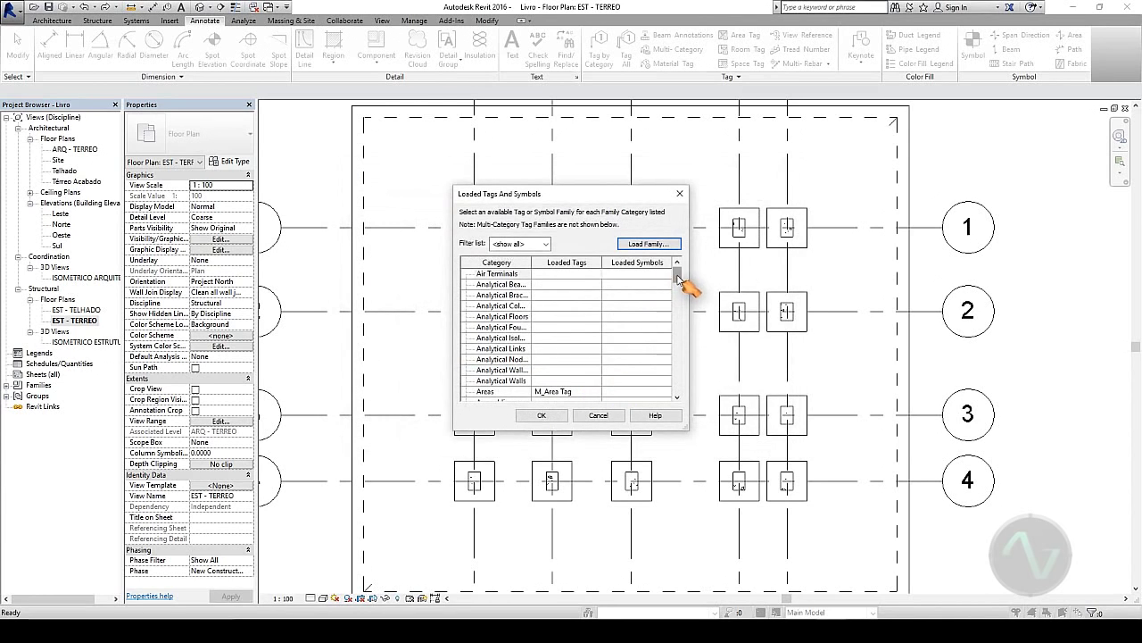
- Check the tags loaded for the structural categories with their full names readable, and accept the loaded tags
scroll(684, 279, "down", 1)
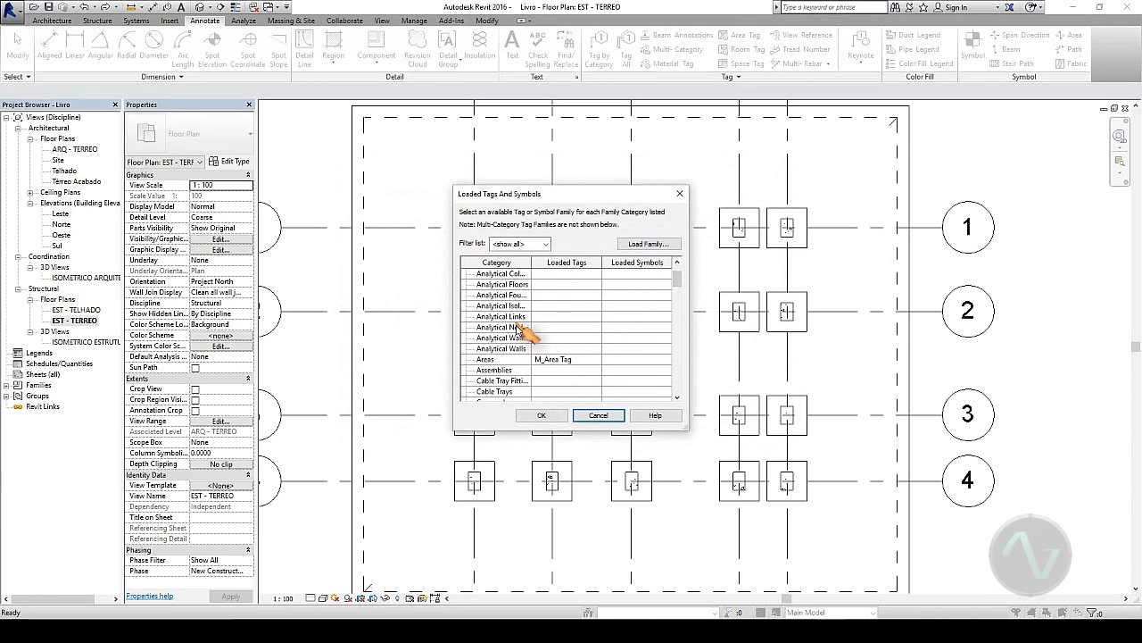
left_click_drag(676, 280, 677, 367)
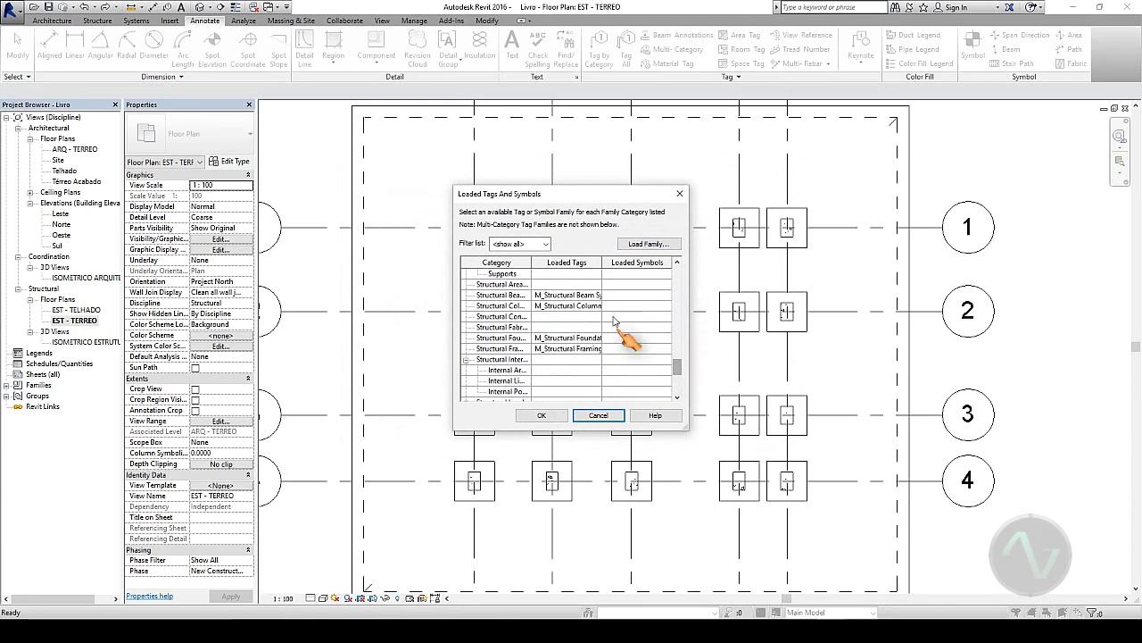
left_click_drag(632, 261, 634, 262)
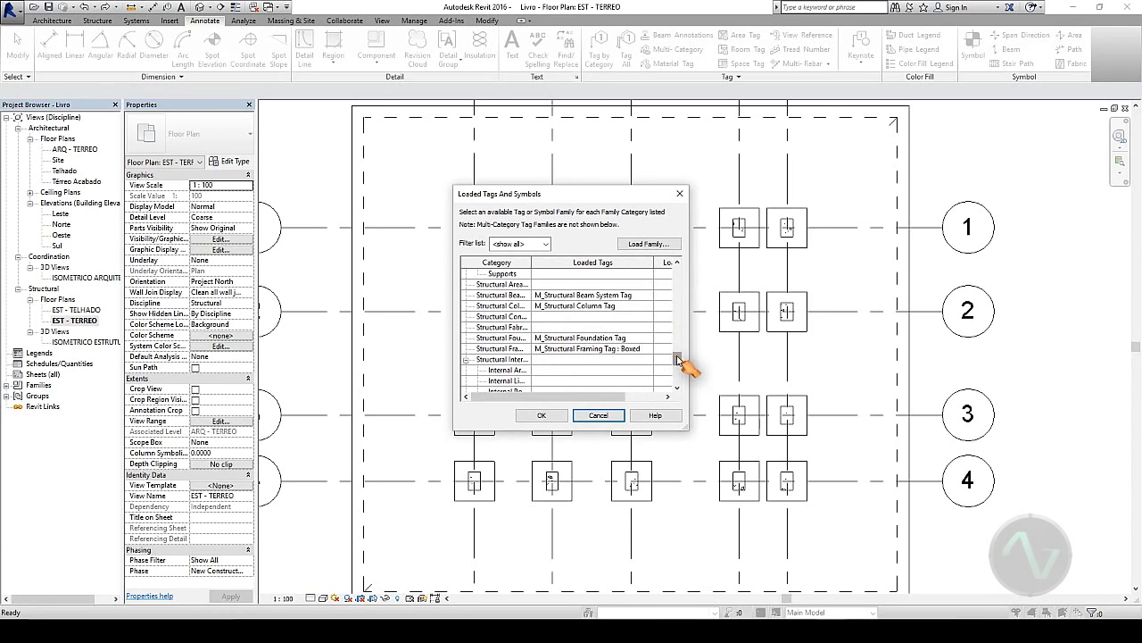
left_click_drag(678, 357, 676, 381)
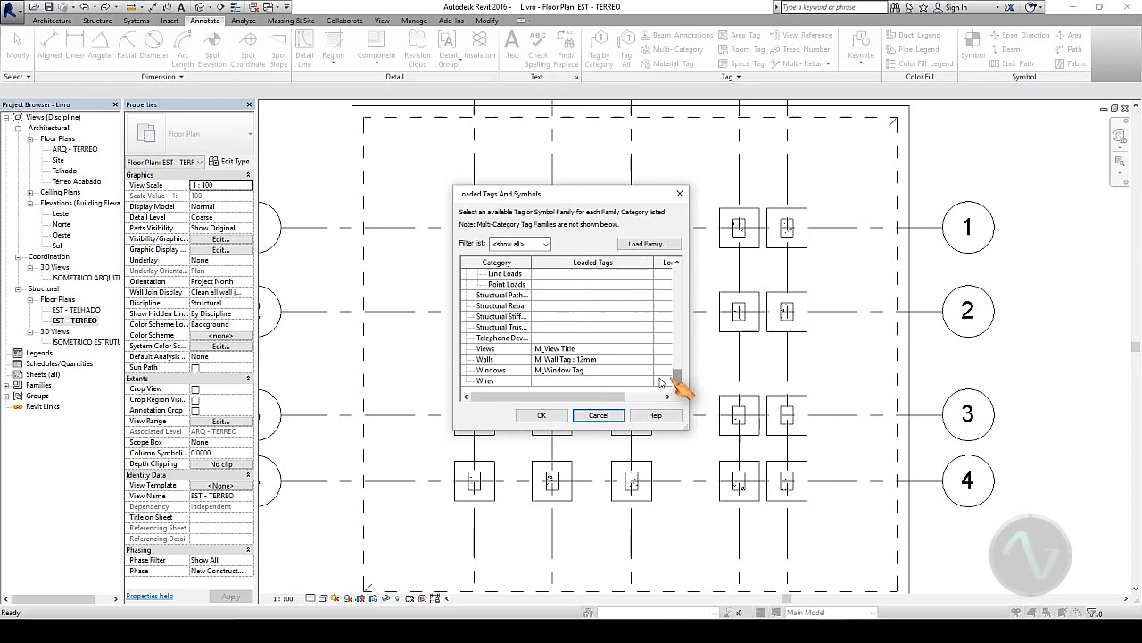
left_click(541, 416)
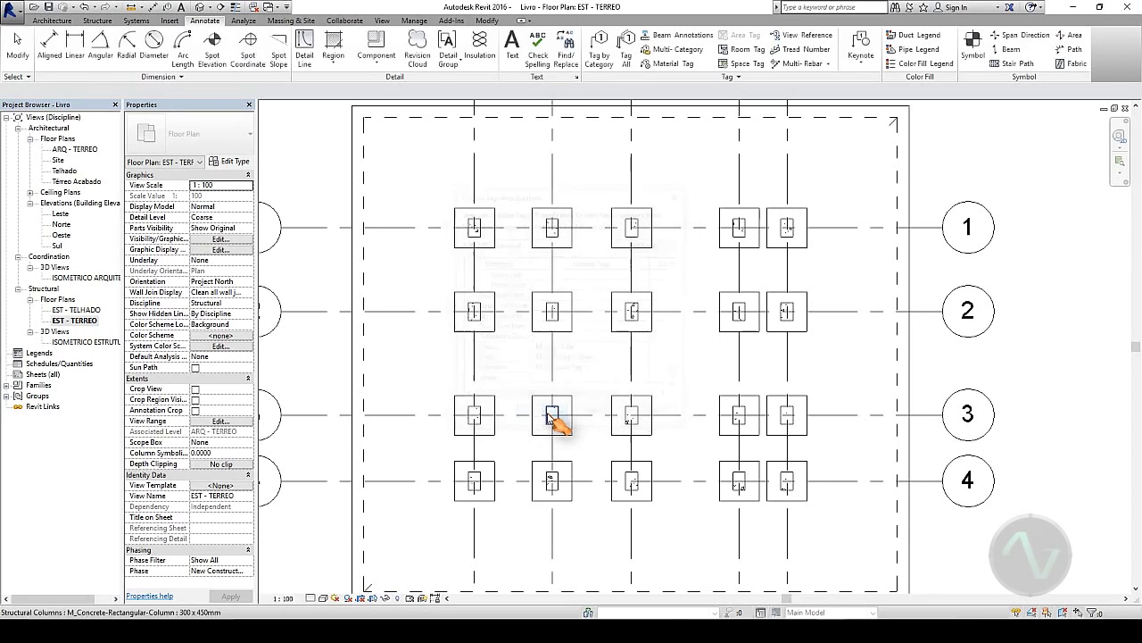
- Tag all untagged structural columns in the plan with M_Structural Column Tag-45 and set the view scale to 1:50
left_click(630, 53)
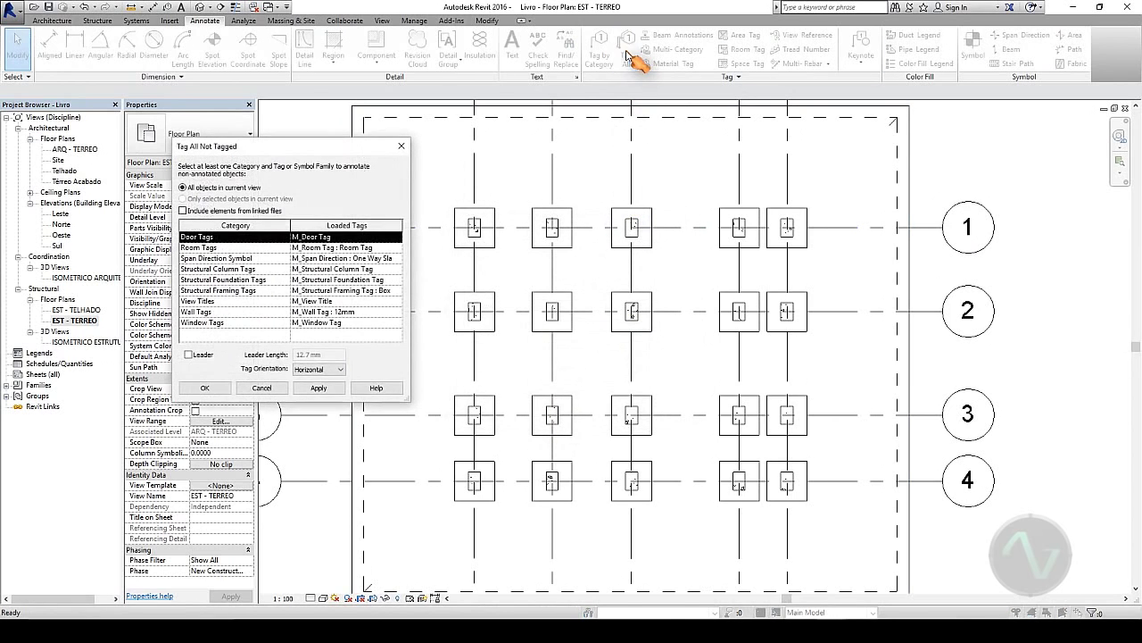
left_click(234, 269)
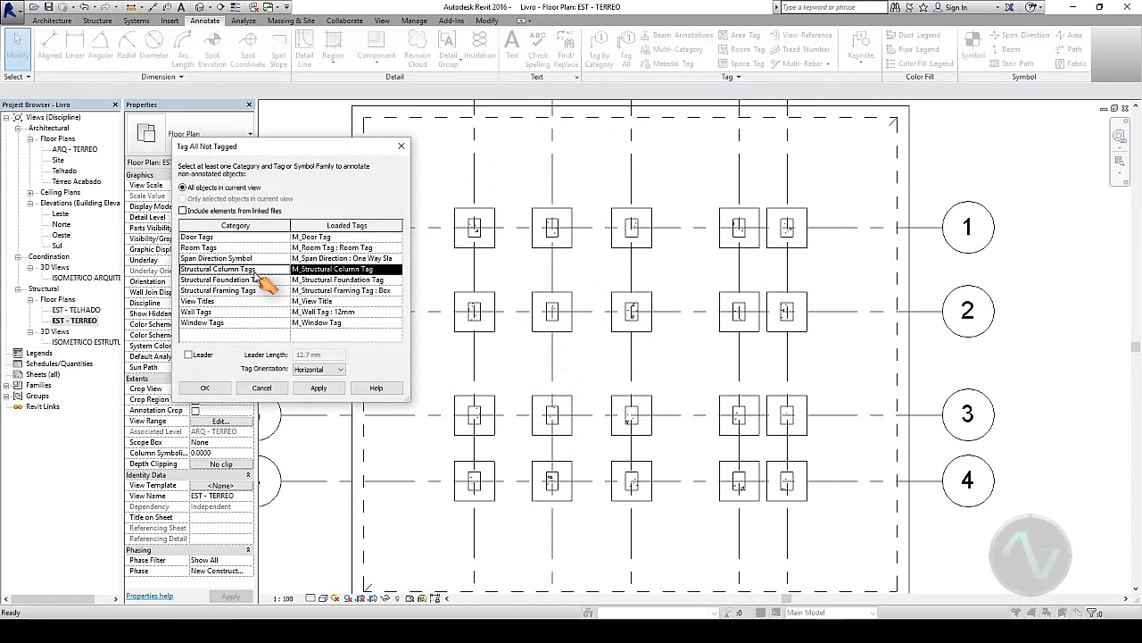
left_click(396, 269)
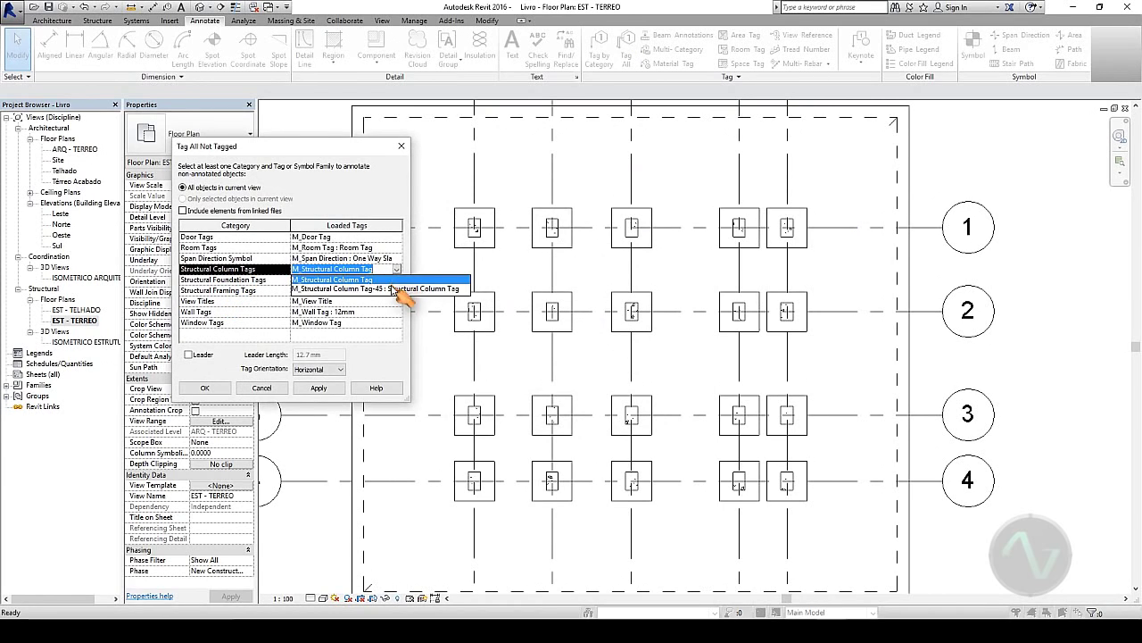
left_click(391, 288)
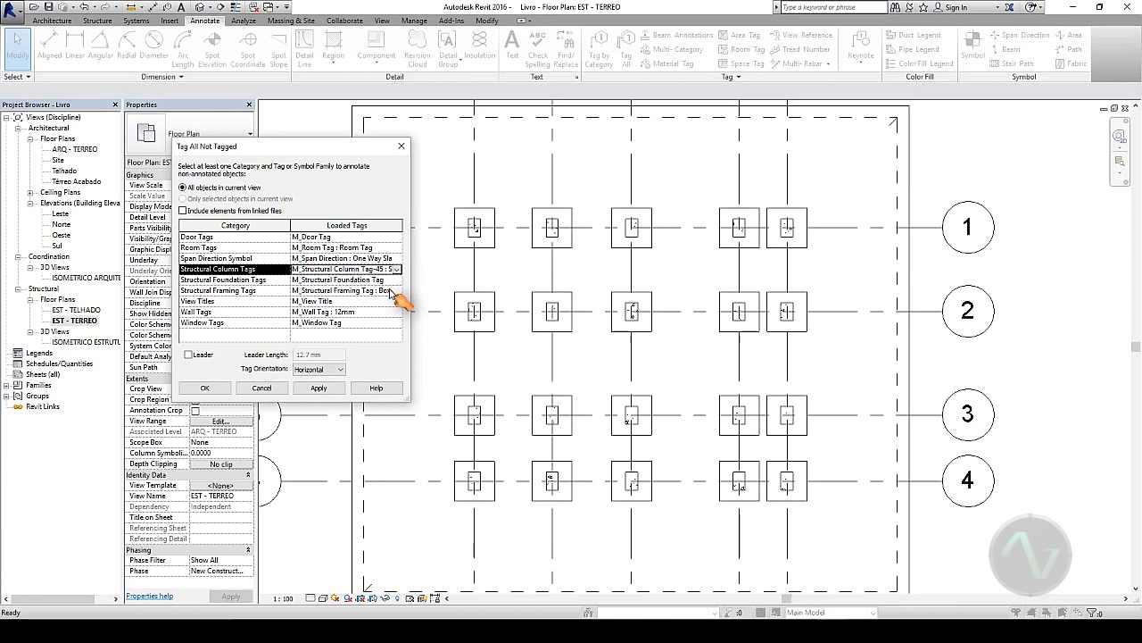
left_click(205, 388)
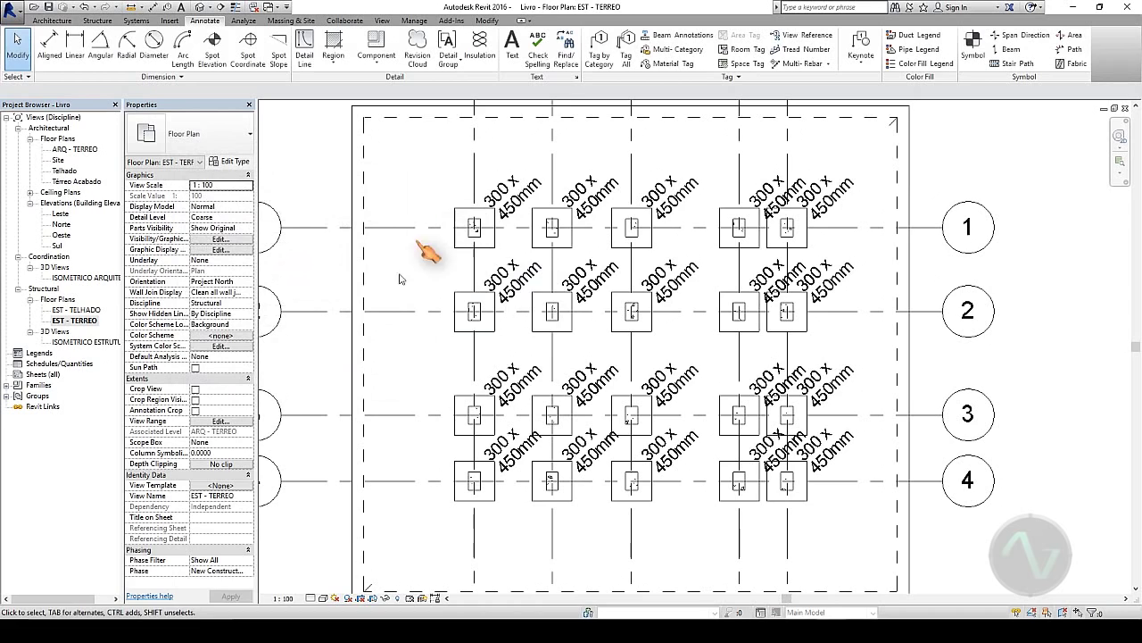
left_click(282, 598)
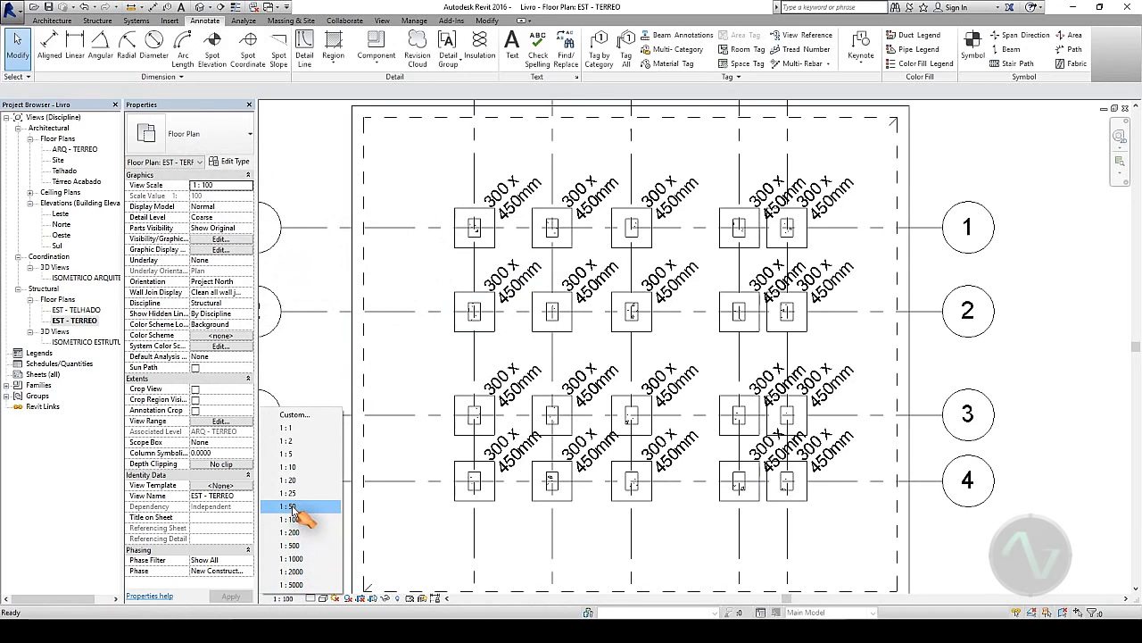
left_click(293, 507)
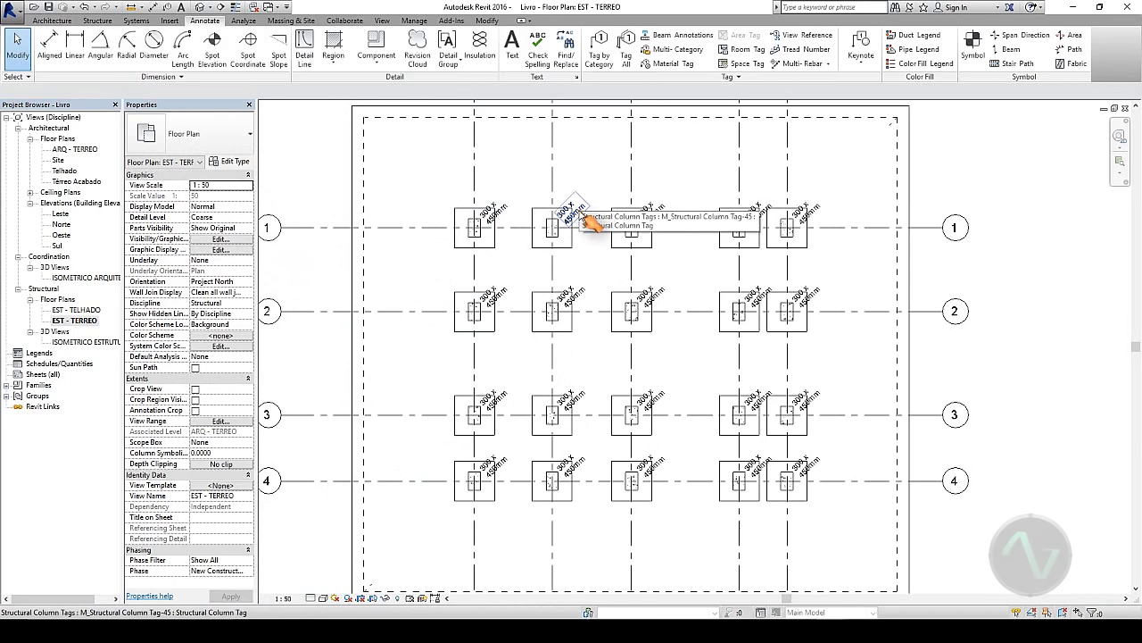
- Tag all untagged structural foundations in the plan with M_Structural Foundation Tag
left_click(626, 56)
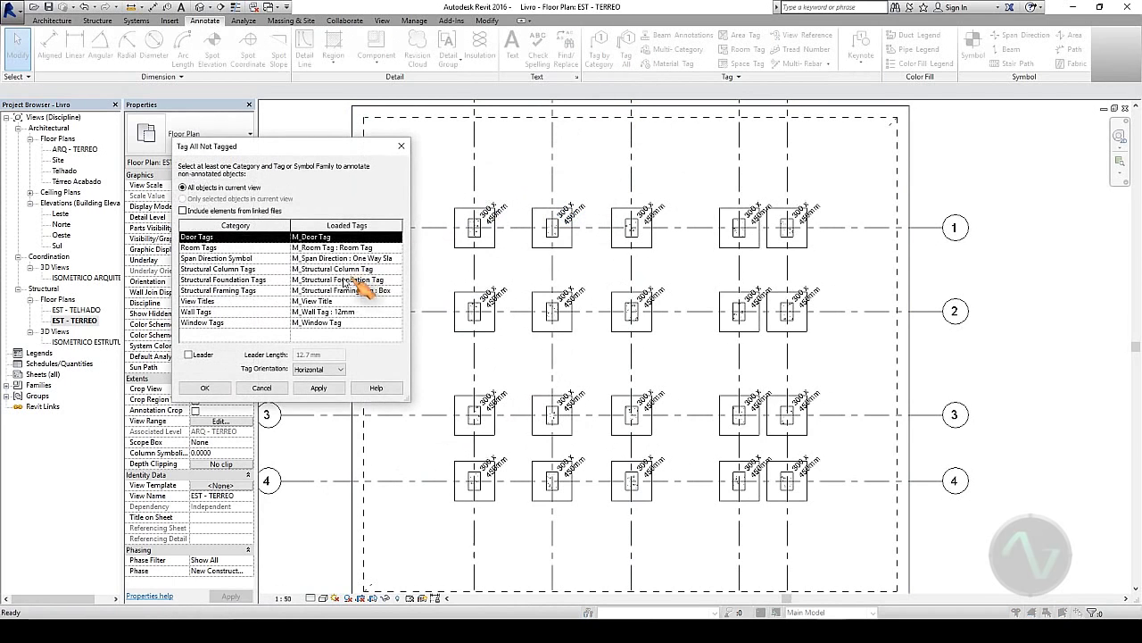
left_click(239, 280)
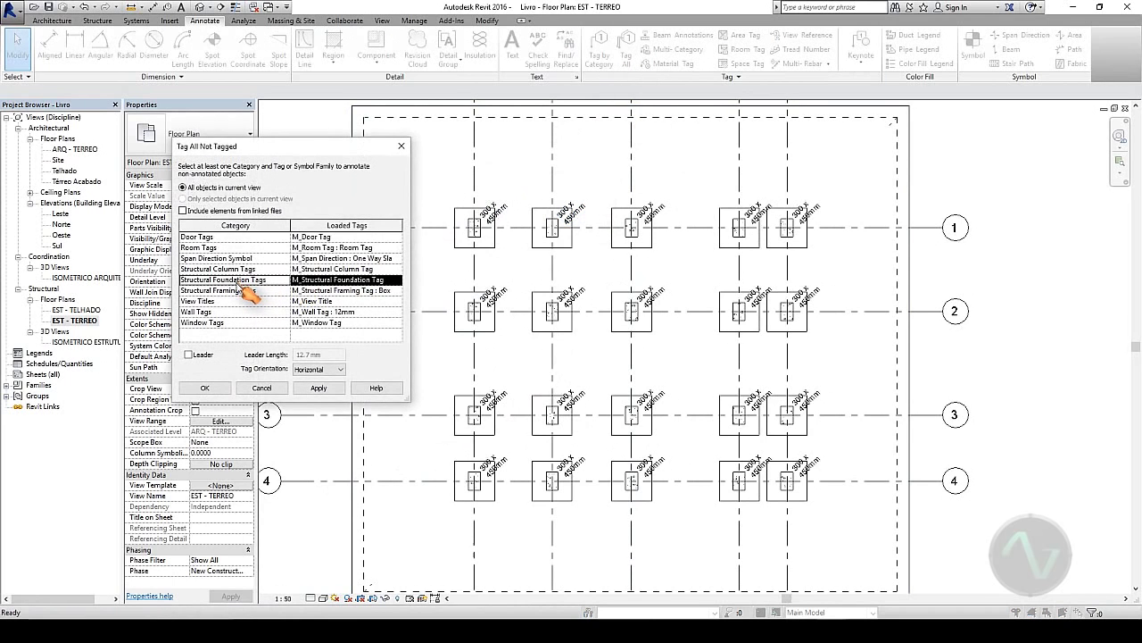
left_click(204, 388)
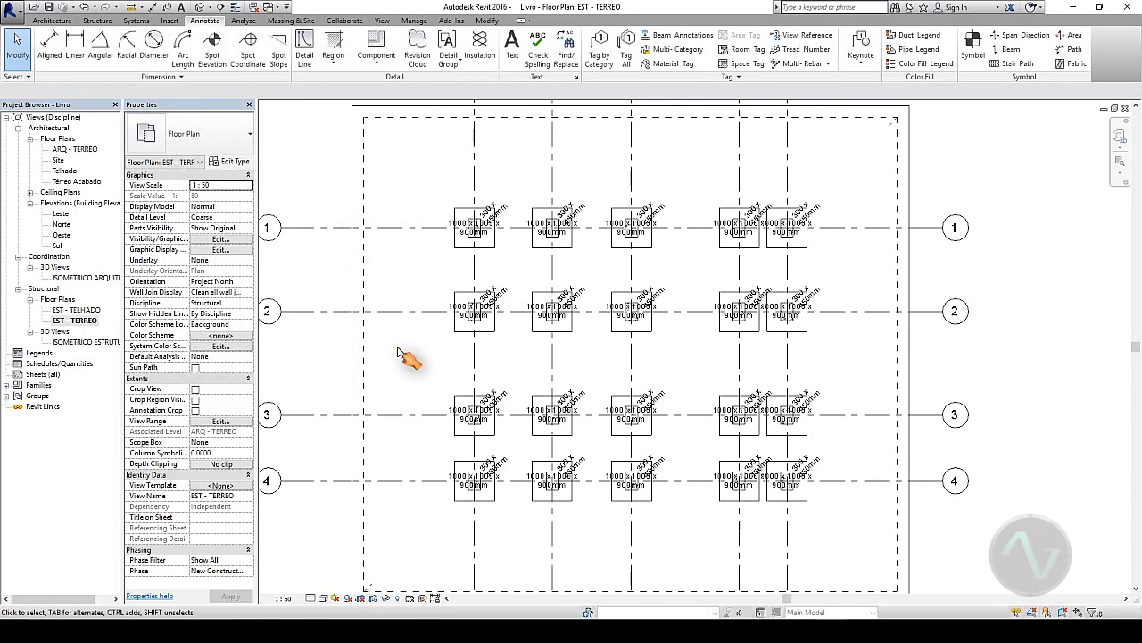
- Open the EST - TELHADO structural floor plan with the whole roof beam layout in view
double_click(80, 310)
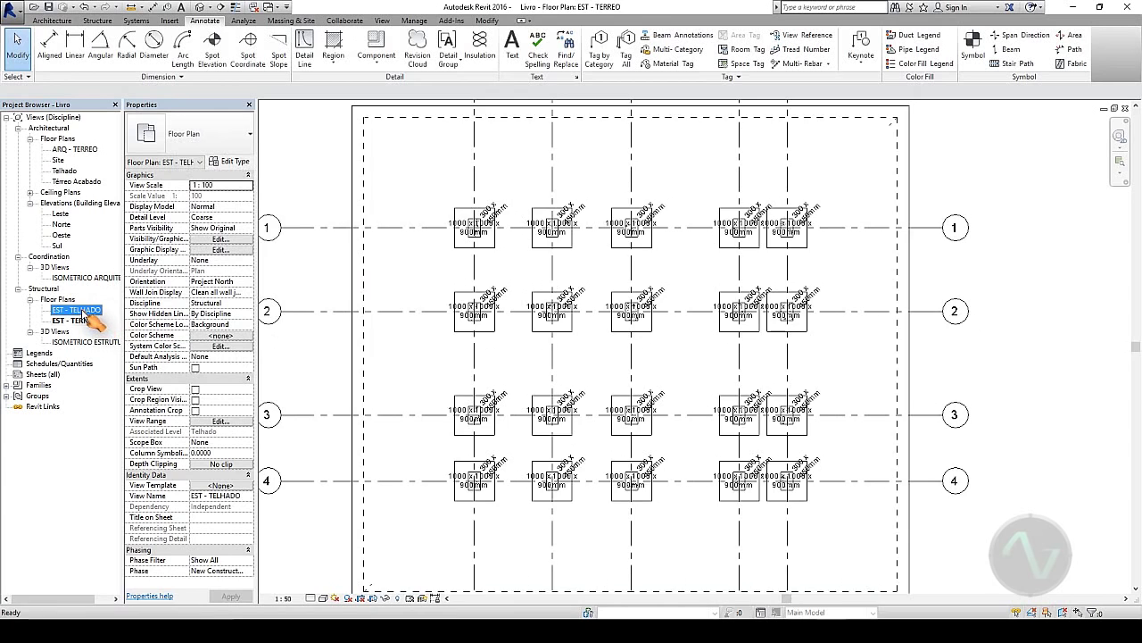
scroll(683, 298, "down", 5)
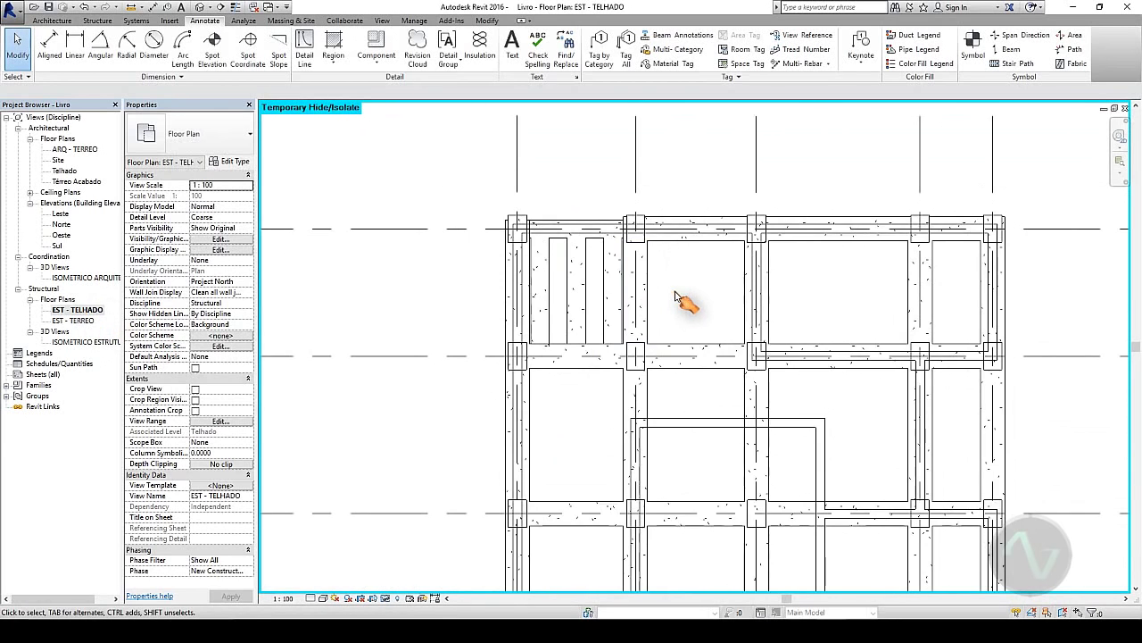
middle_click_drag(678, 296, 584, 246)
scroll(585, 246, "up", 2)
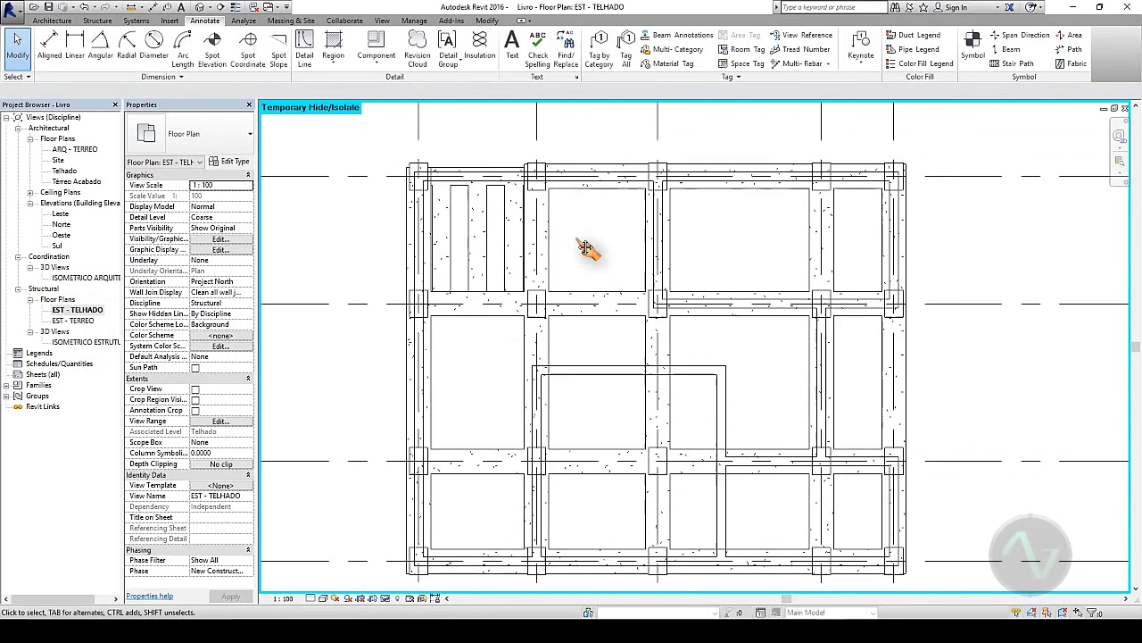
- Tag all untagged structural framing in the plan with M_Structural Framing Tag : Boxed and set the view scale to 1:50
left_click(631, 50)
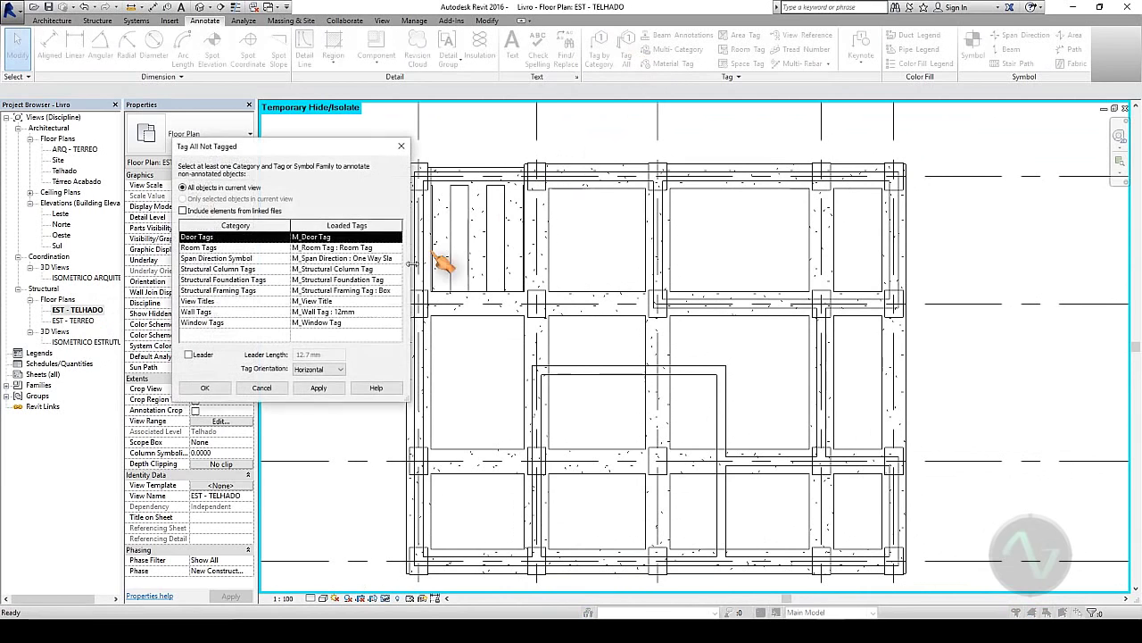
left_click(223, 291)
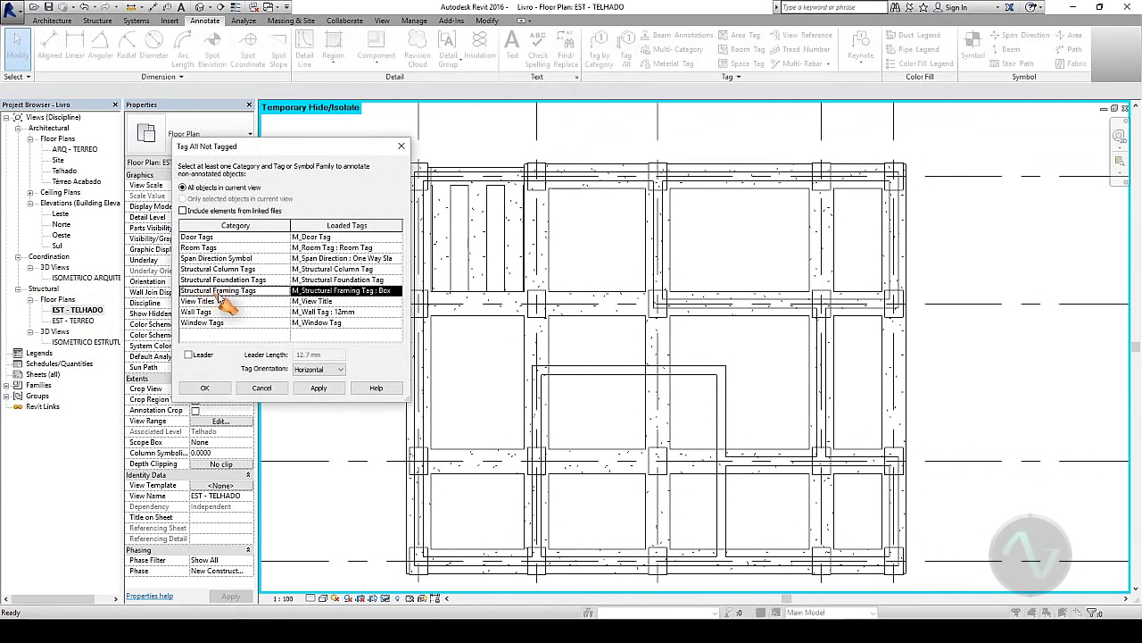
left_click(211, 393)
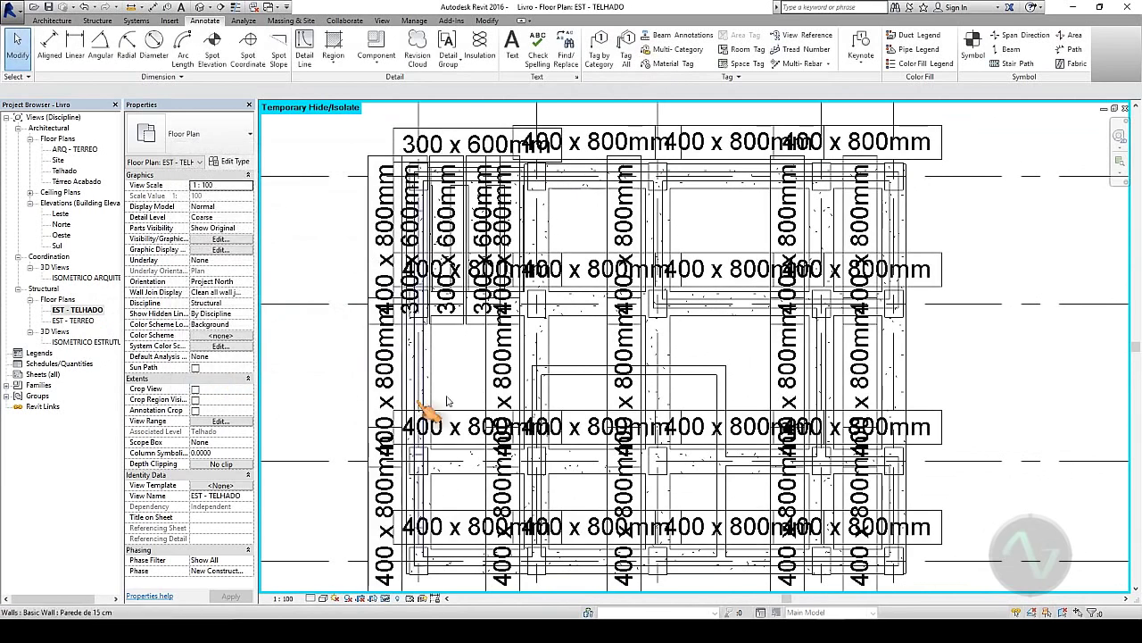
left_click(295, 598)
left_click(294, 506)
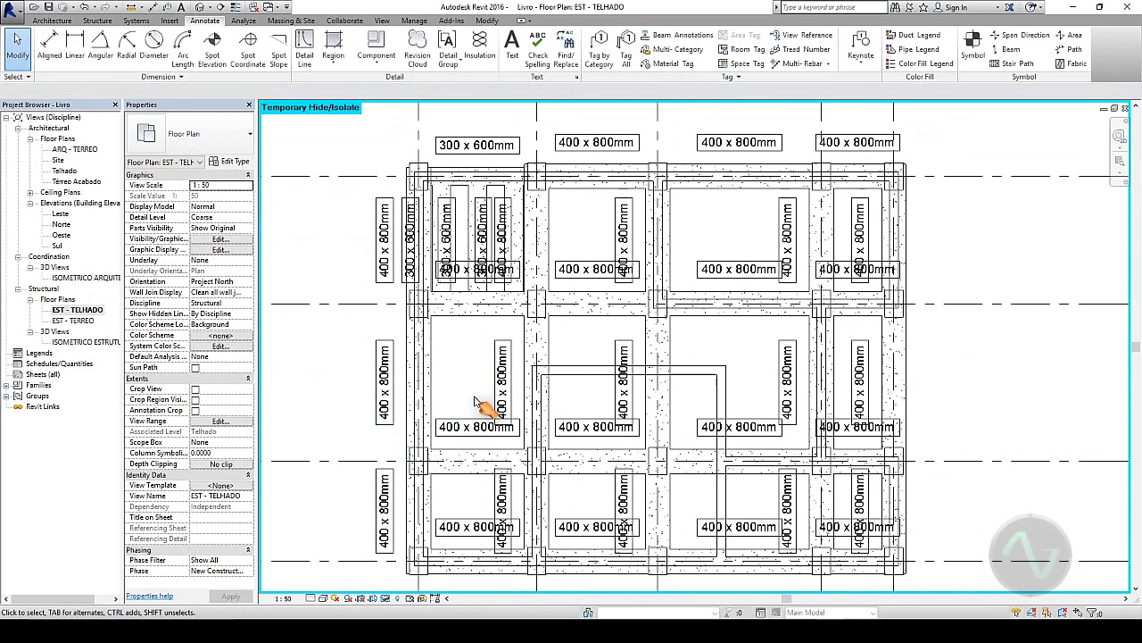
- Change the beam in the third bay along grid line 1 to the M_Concrete-Rectangular Beam type 300 x 600mm
left_click(386, 432)
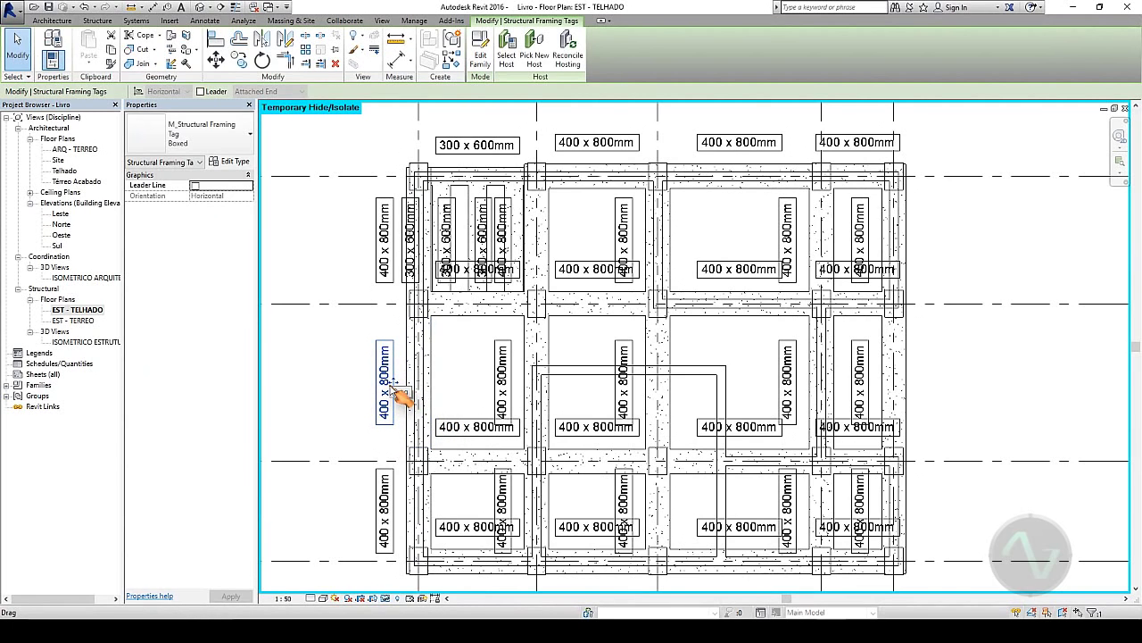
scroll(718, 375, "down", 3)
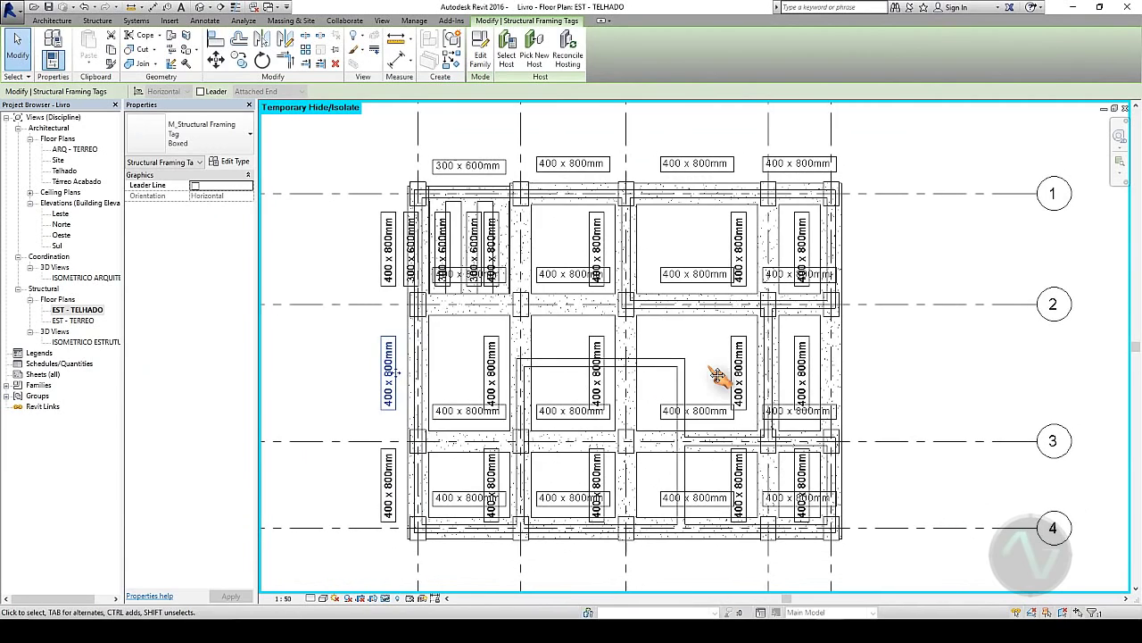
left_click(696, 193)
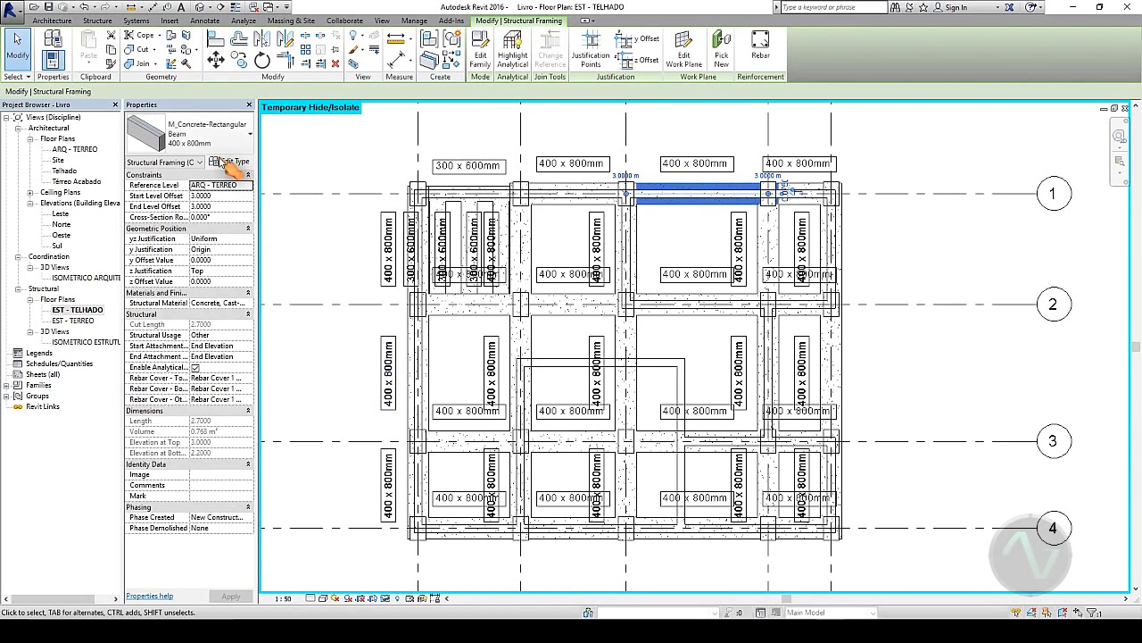
left_click(207, 141)
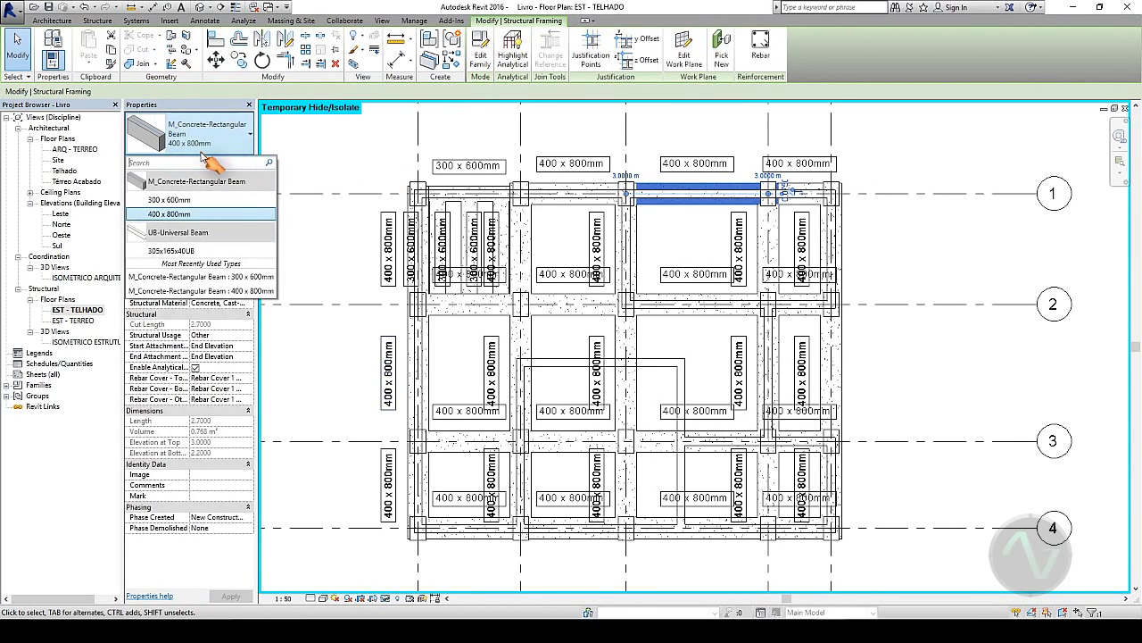
left_click(194, 200)
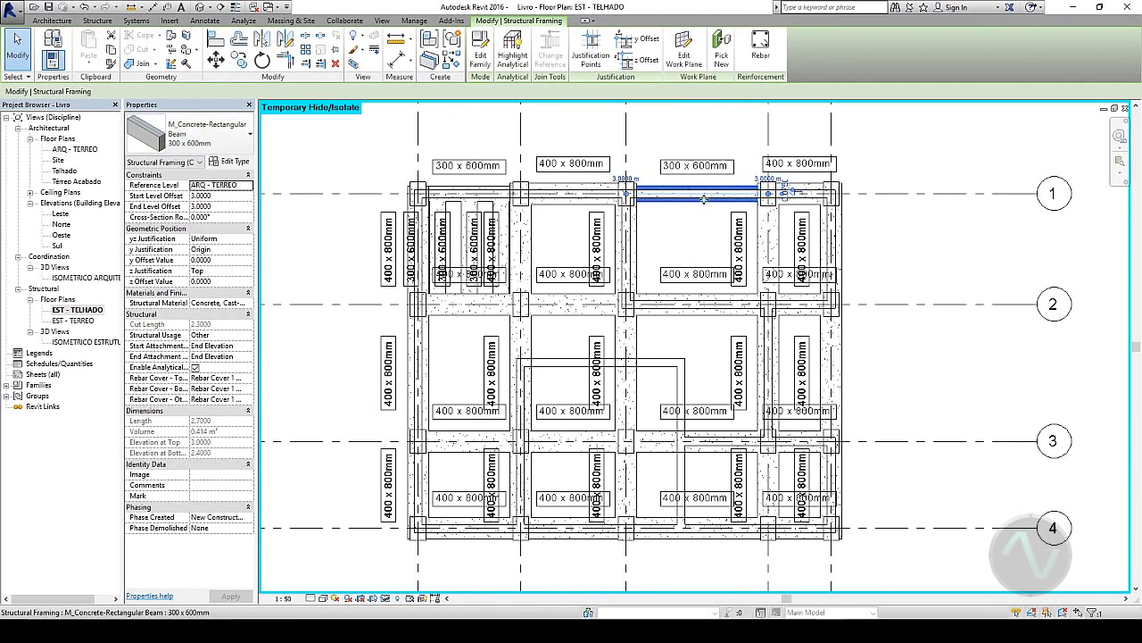
left_click(732, 154)
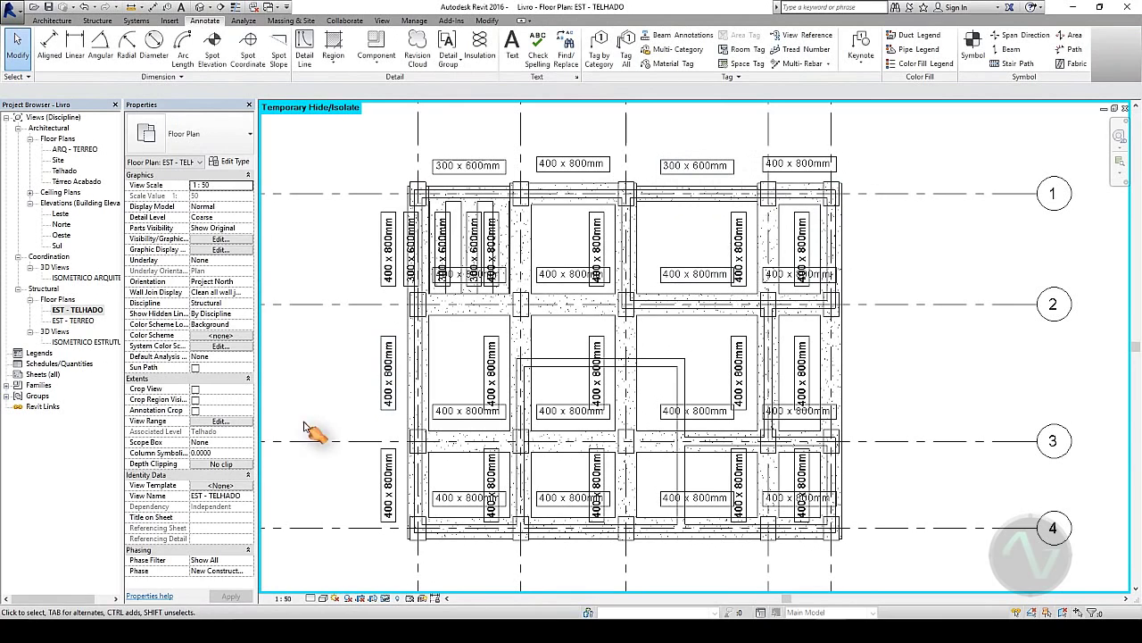
- Open the ISOMETRICO ESTRUTURA 3D view with the whole structure in view, from roof beams to foundation piles
double_click(86, 343)
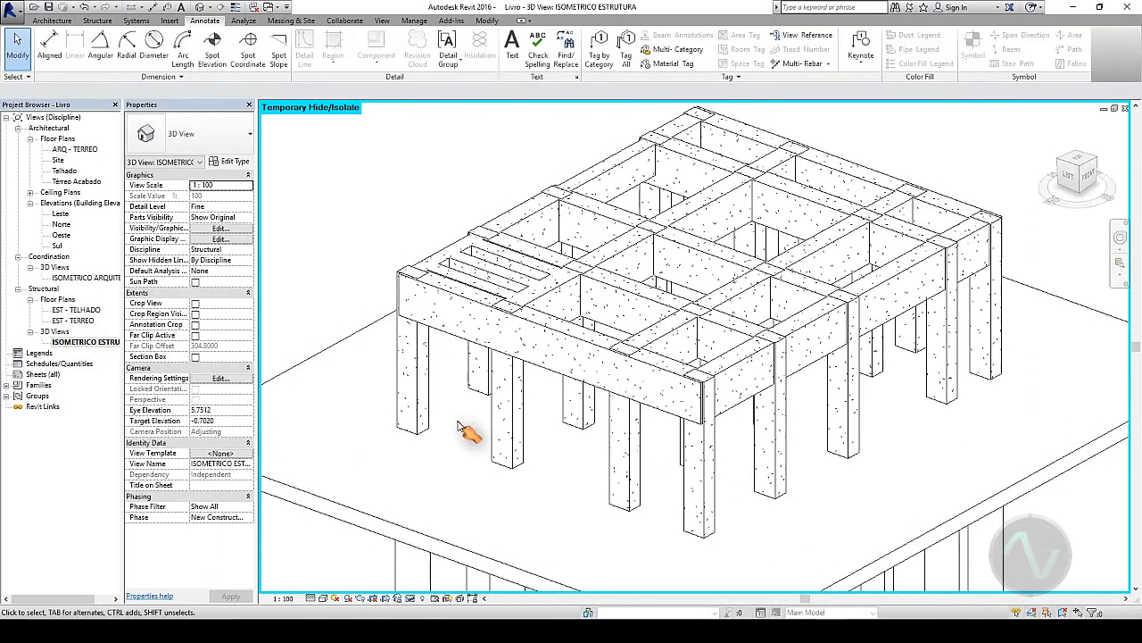
scroll(454, 466, "down", 3)
middle_click_drag(473, 477, 533, 357)
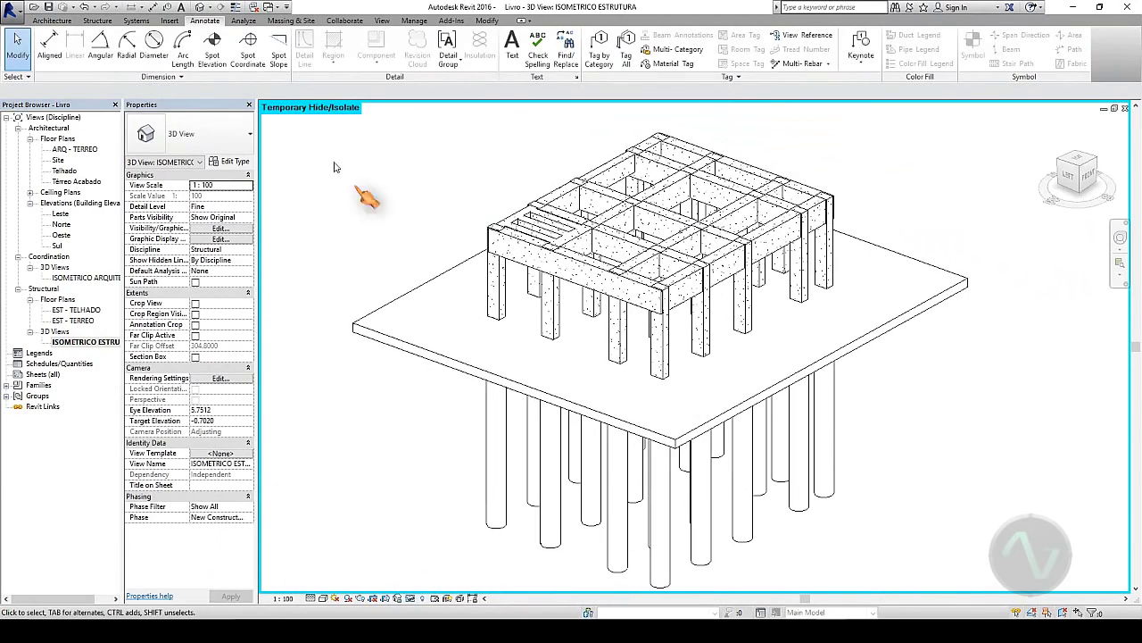
left_click(105, 20)
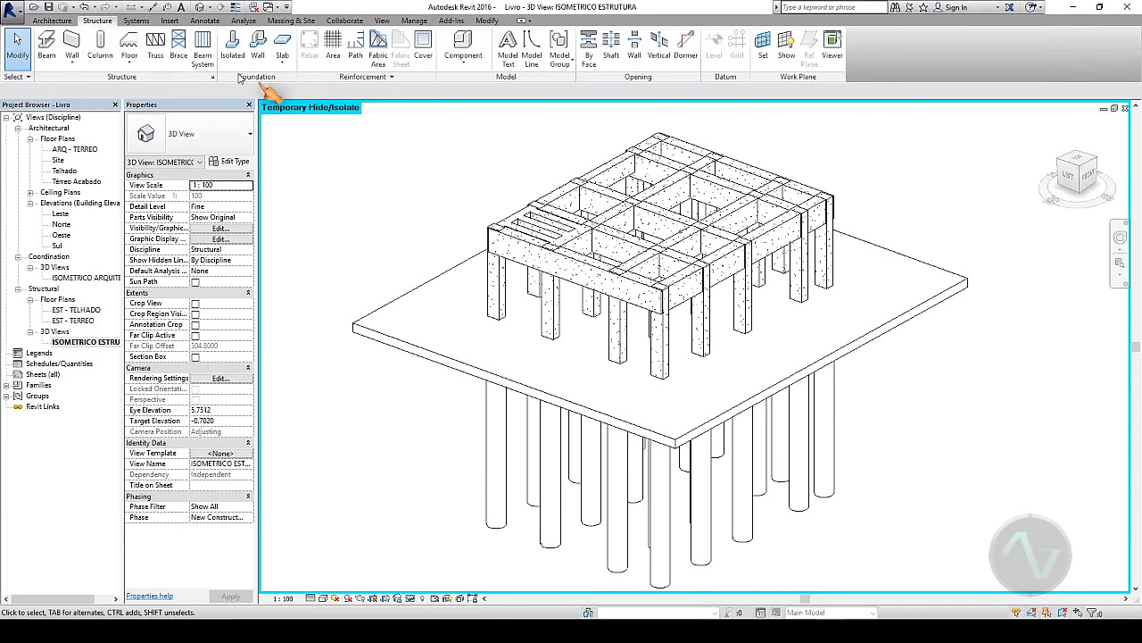
left_click(243, 21)
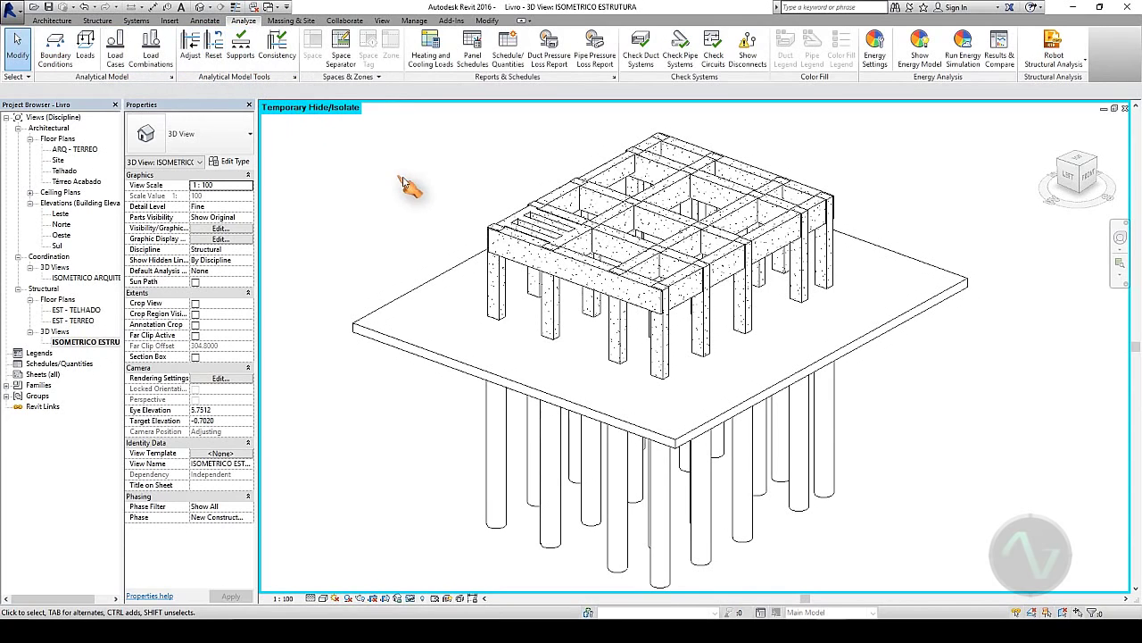
middle_click_drag(426, 185, 419, 181)
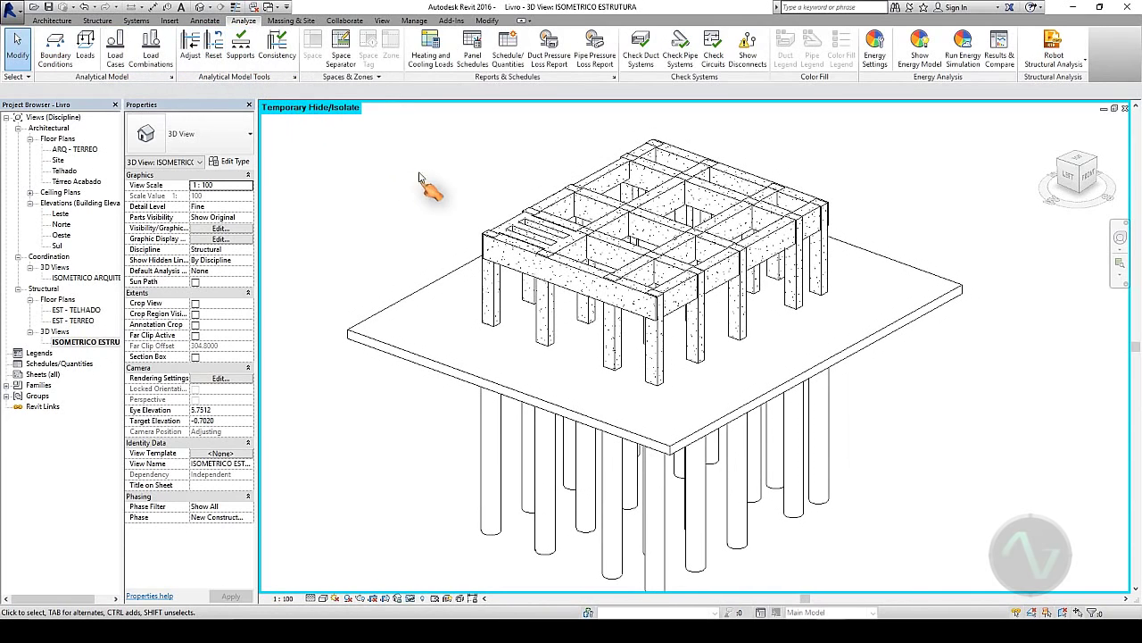
left_click(451, 20)
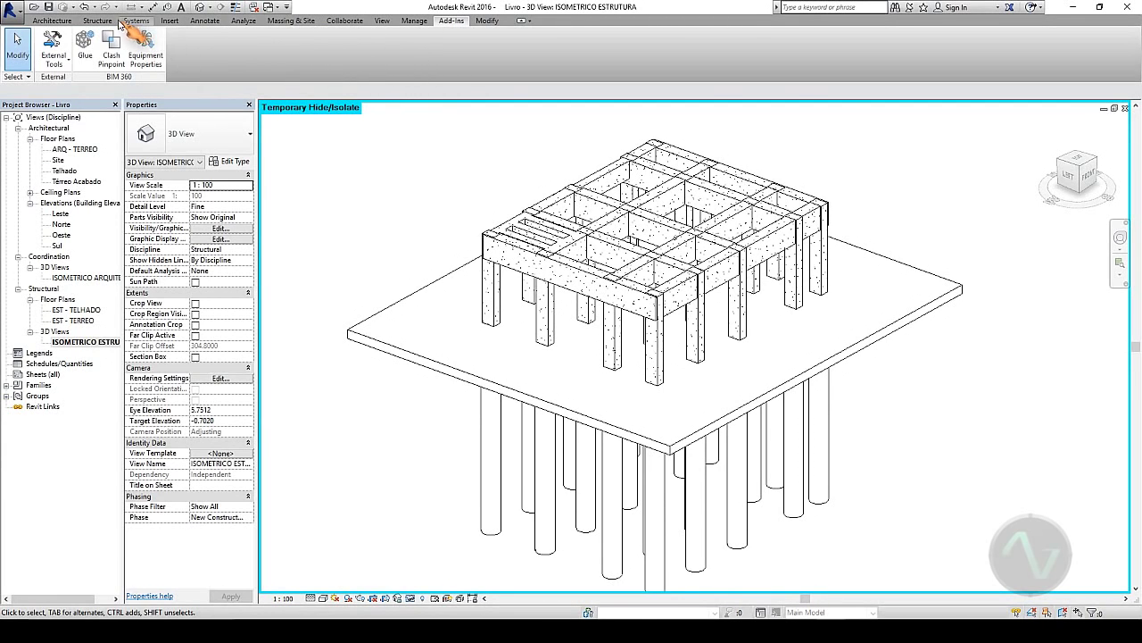
left_click(97, 20)
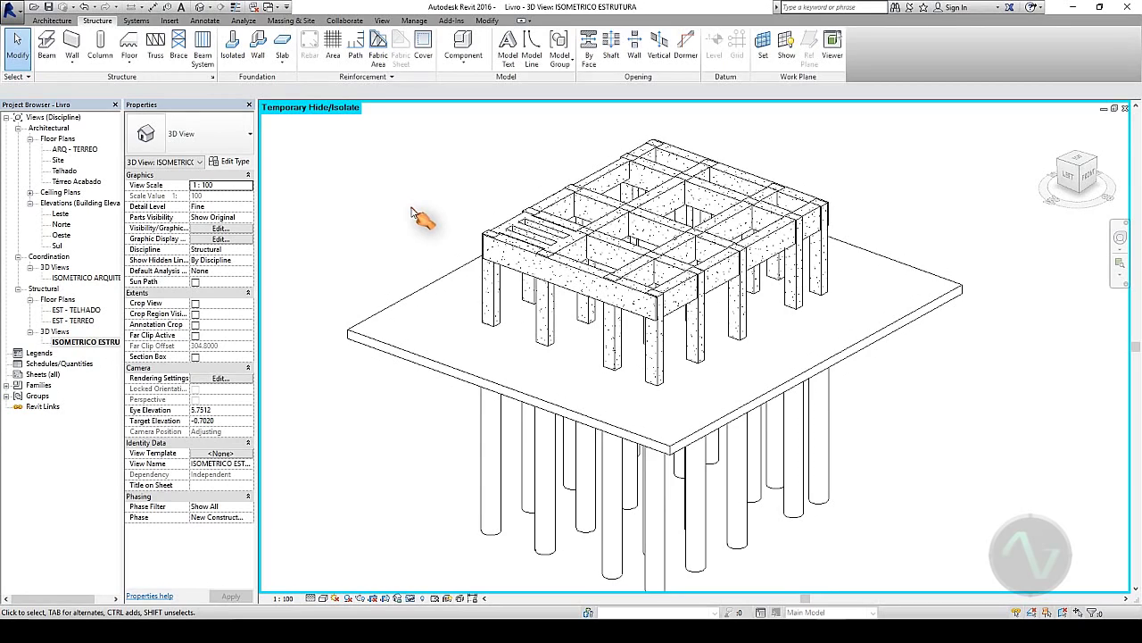